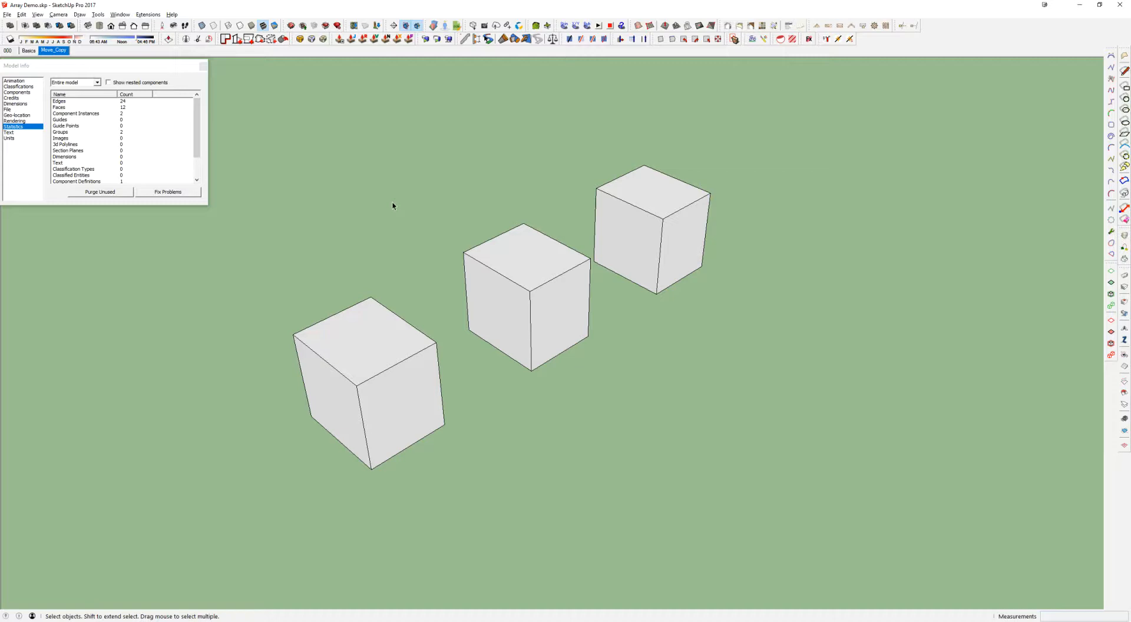
Select the front cube's loose geometry, trying a single face, its adjoining edges and area selections around the cube
{"action": "left_click", "coordinate": [358, 325]}
{"action": "left_click_drag", "start_coordinate": [295, 260], "coordinate": [451, 468]}
{"action": "double_click", "coordinate": [419, 400]}
{"action": "left_click_drag", "start_coordinate": [419, 400], "coordinate": [274, 284]}
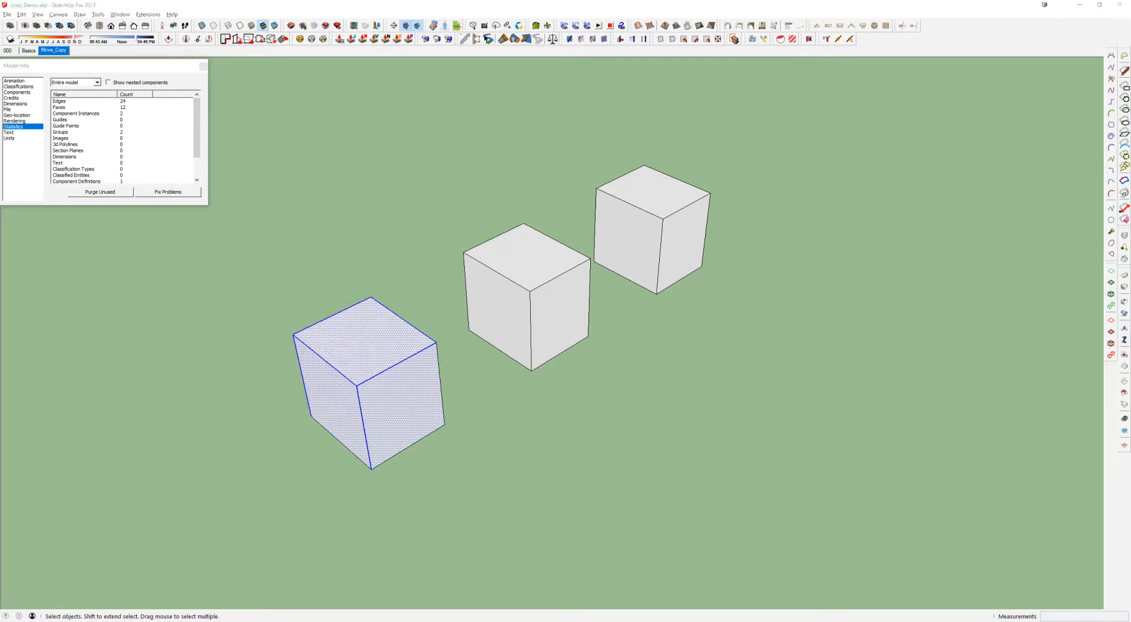
Select the front cube's top face, side faces and upper front edge individually to check that they are separate entities
{"action": "left_click", "coordinate": [406, 384]}
{"action": "left_click", "coordinate": [379, 344]}
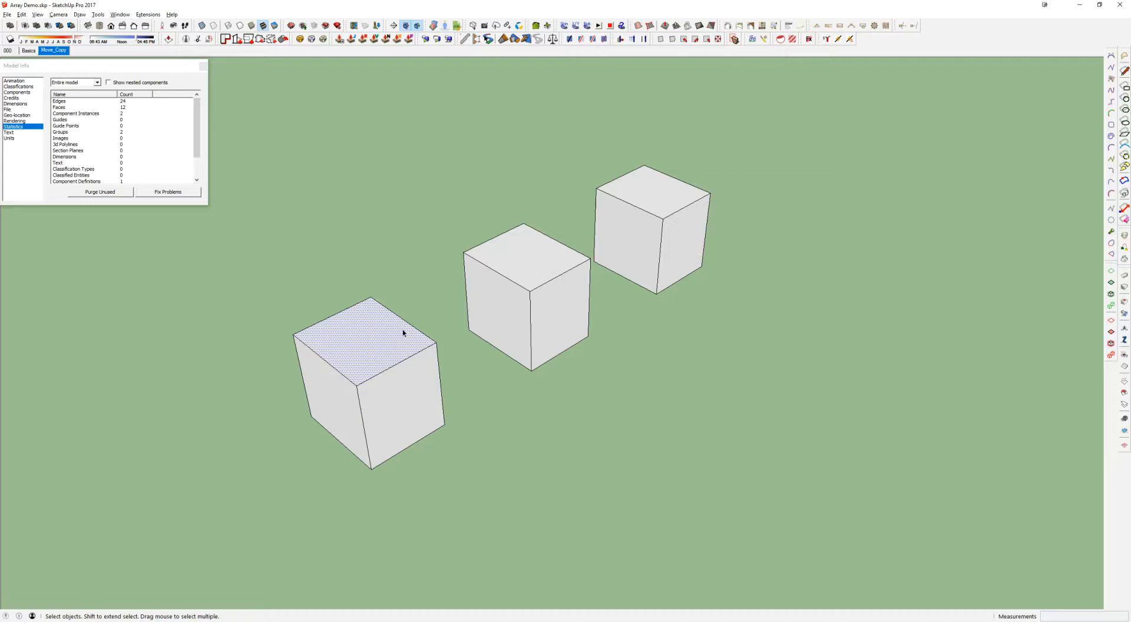
{"action": "left_click", "coordinate": [376, 391]}
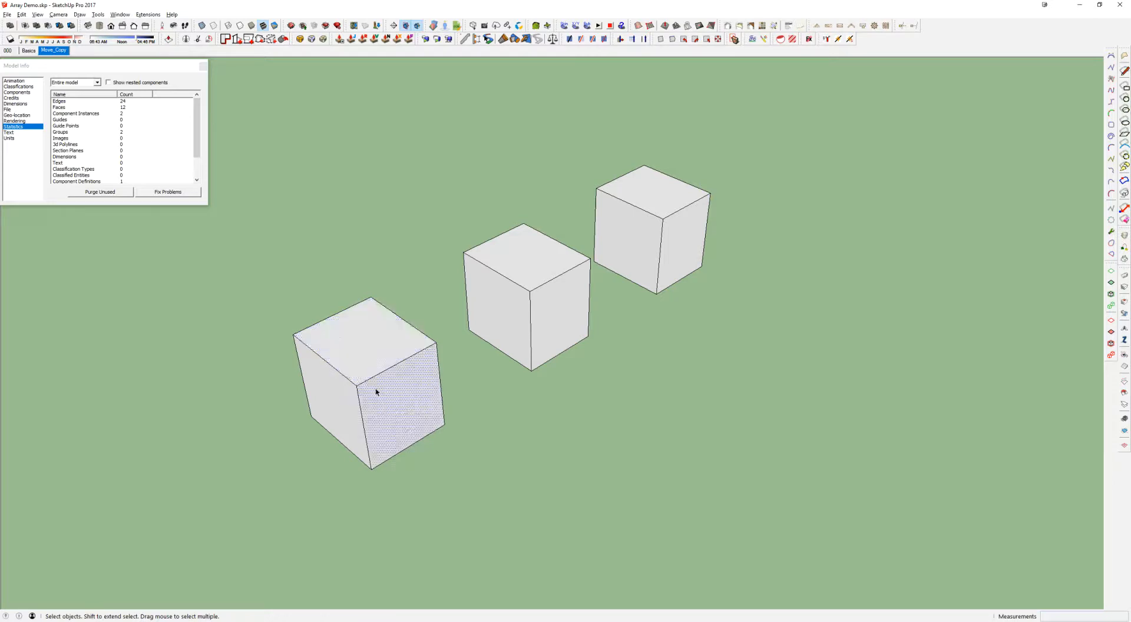
{"action": "left_click", "coordinate": [339, 403]}
{"action": "left_click", "coordinate": [368, 344]}
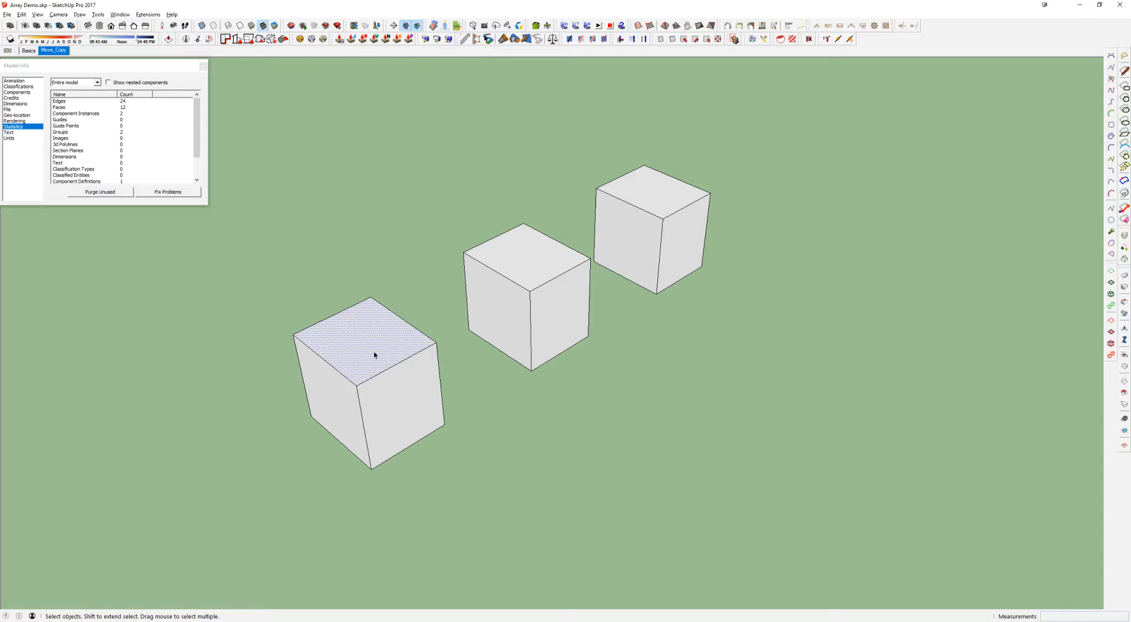
{"action": "left_click", "coordinate": [378, 378]}
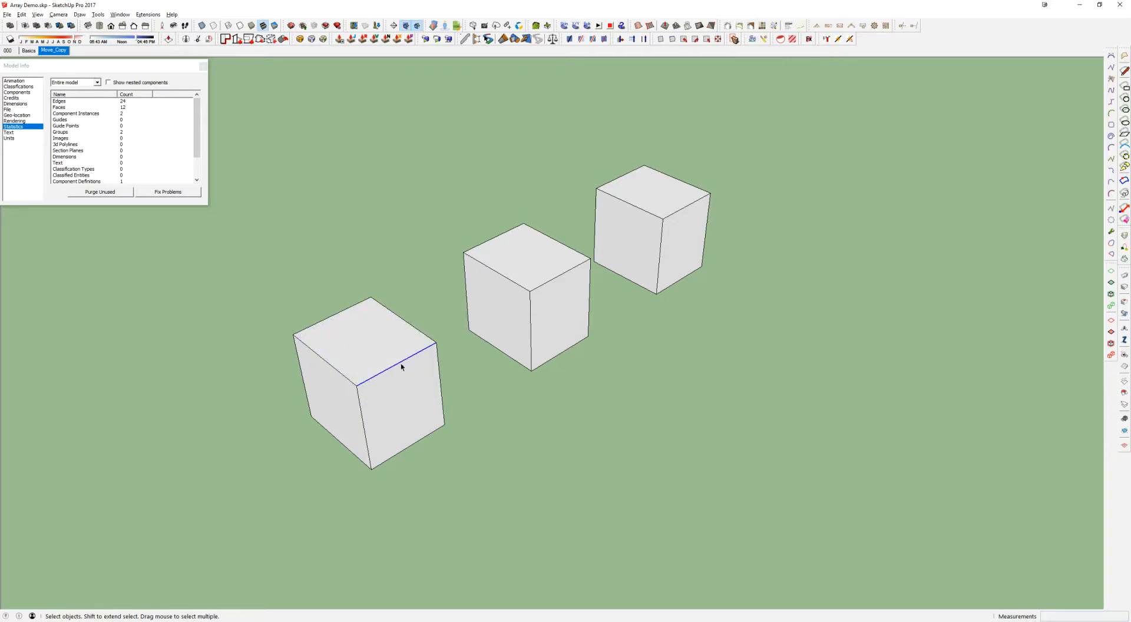
{"action": "left_click", "coordinate": [374, 344]}
Select all of the front cube's geometry and place the Model Info window just above the cube
{"action": "left_click_drag", "start_coordinate": [238, 251], "coordinate": [469, 513]}
{"action": "left_click_drag", "start_coordinate": [124, 69], "coordinate": [376, 171]}
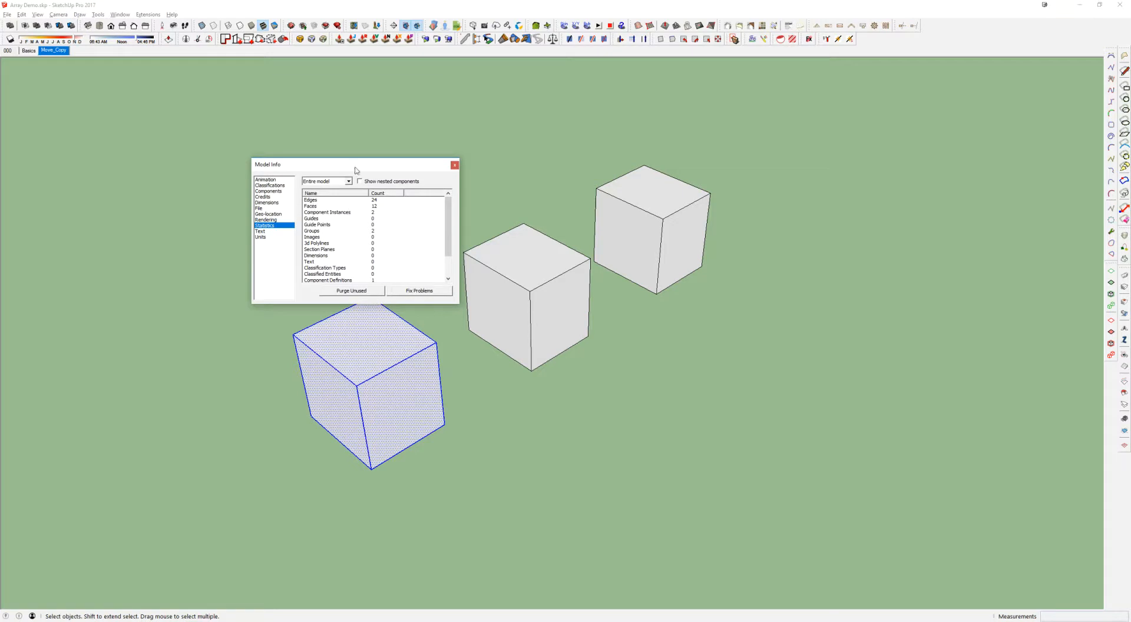
{"action": "left_click_drag", "start_coordinate": [356, 167], "coordinate": [340, 159]}
Compare the front cube's top and side faces with the model statistics by selecting the faces one at a time
{"action": "left_click", "coordinate": [305, 329]}
{"action": "left_click", "coordinate": [394, 368]}
{"action": "left_click", "coordinate": [295, 198]}
{"action": "left_click", "coordinate": [378, 345]}
{"action": "left_click", "coordinate": [390, 399]}
{"action": "left_click", "coordinate": [328, 400]}
{"action": "left_click", "coordinate": [352, 342]}
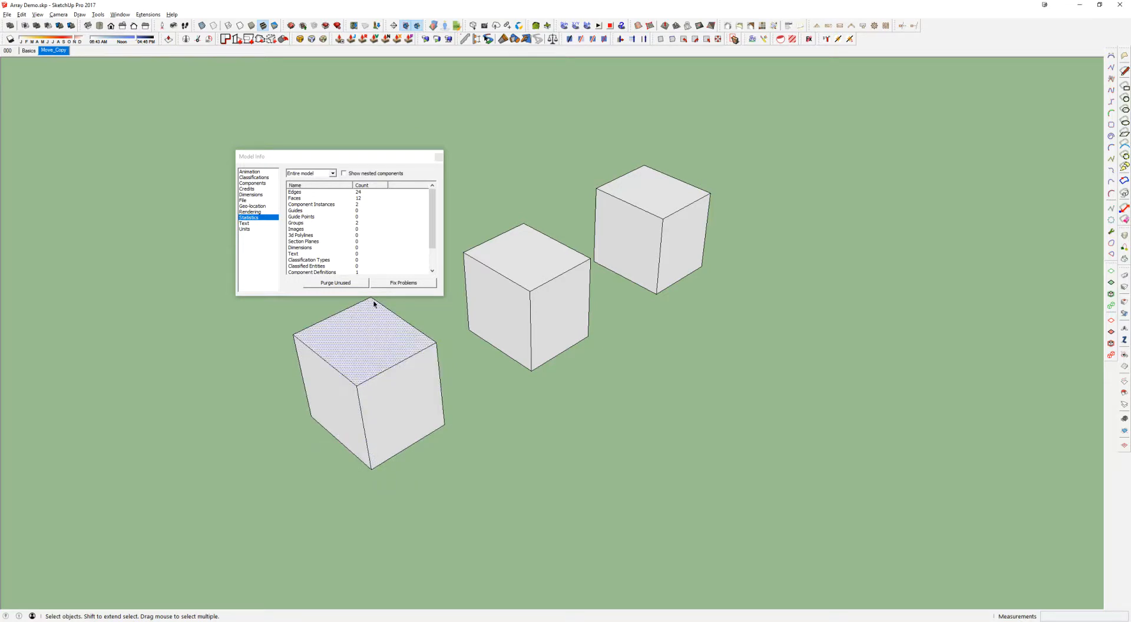
Examine the Edges and Faces entries in the model statistics and move the Model Info window clear of the cubes
{"action": "left_click", "coordinate": [499, 477]}
{"action": "left_click", "coordinate": [383, 355]}
{"action": "left_click", "coordinate": [296, 196]}
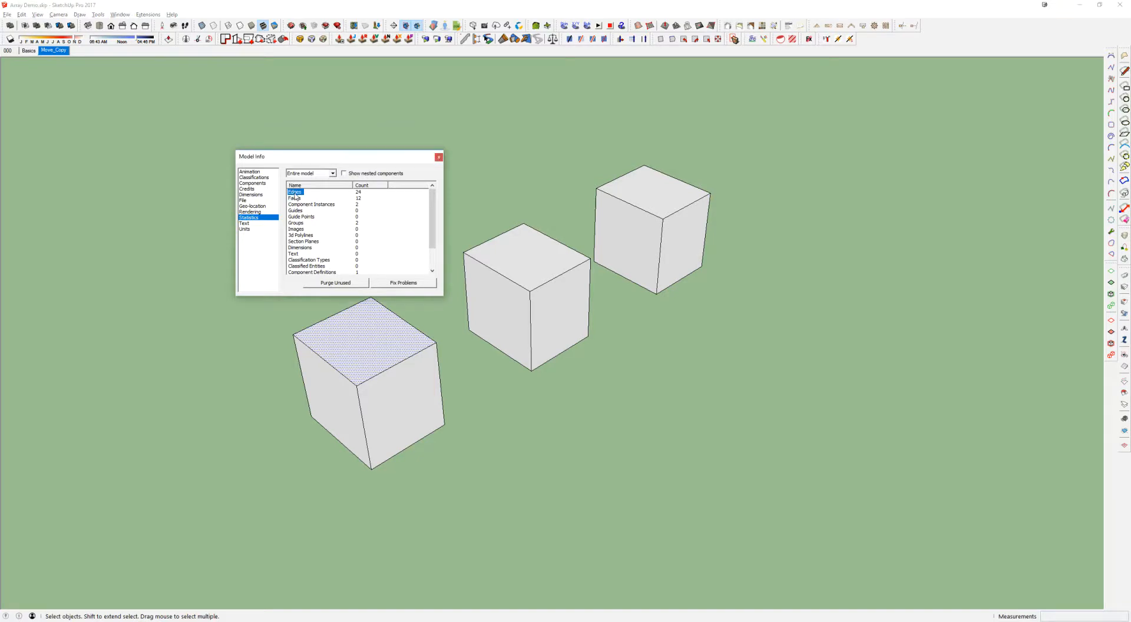
{"action": "left_click", "coordinate": [296, 198]}
{"action": "left_click", "coordinate": [294, 192]}
{"action": "left_click", "coordinate": [295, 204]}
{"action": "left_click", "coordinate": [295, 192]}
{"action": "left_click_drag", "start_coordinate": [353, 161], "coordinate": [195, 92]}
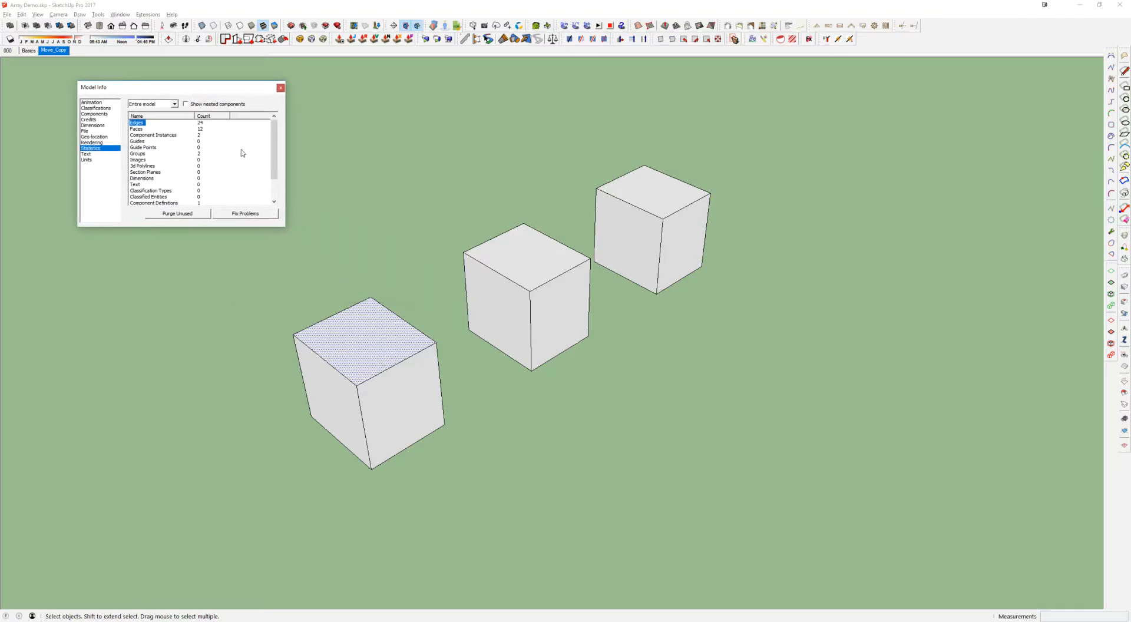
Select the whole ungrouped front cube, and pick its faces and upper front edge individually
{"action": "left_click_drag", "start_coordinate": [230, 276], "coordinate": [467, 472]}
{"action": "left_click", "coordinate": [409, 369]}
{"action": "left_click", "coordinate": [391, 349]}
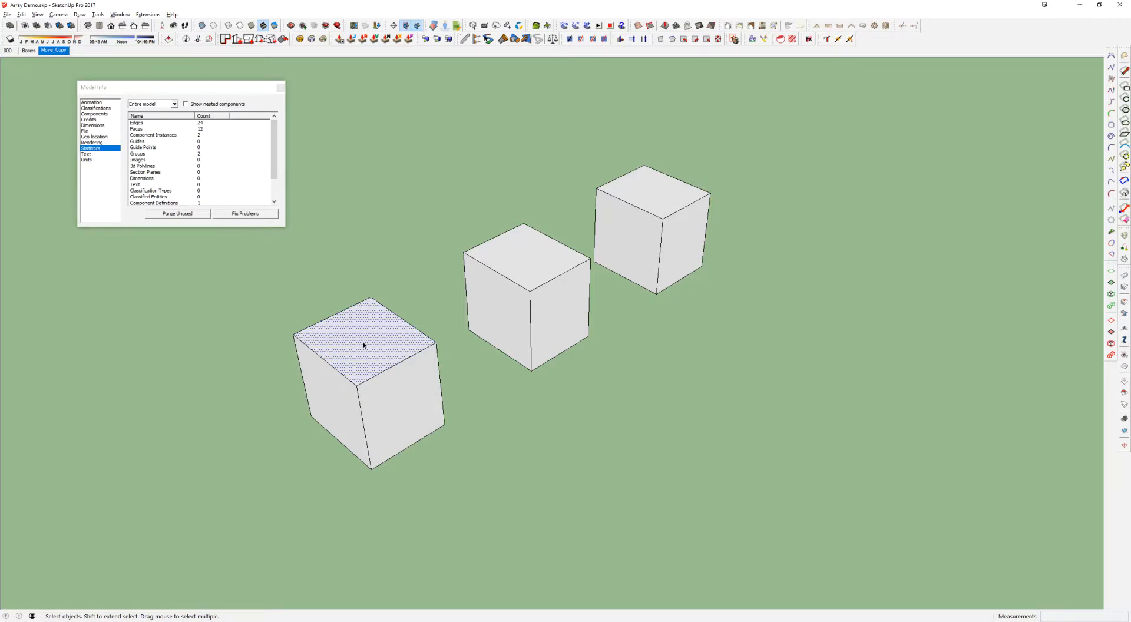
{"action": "left_click", "coordinate": [344, 402]}
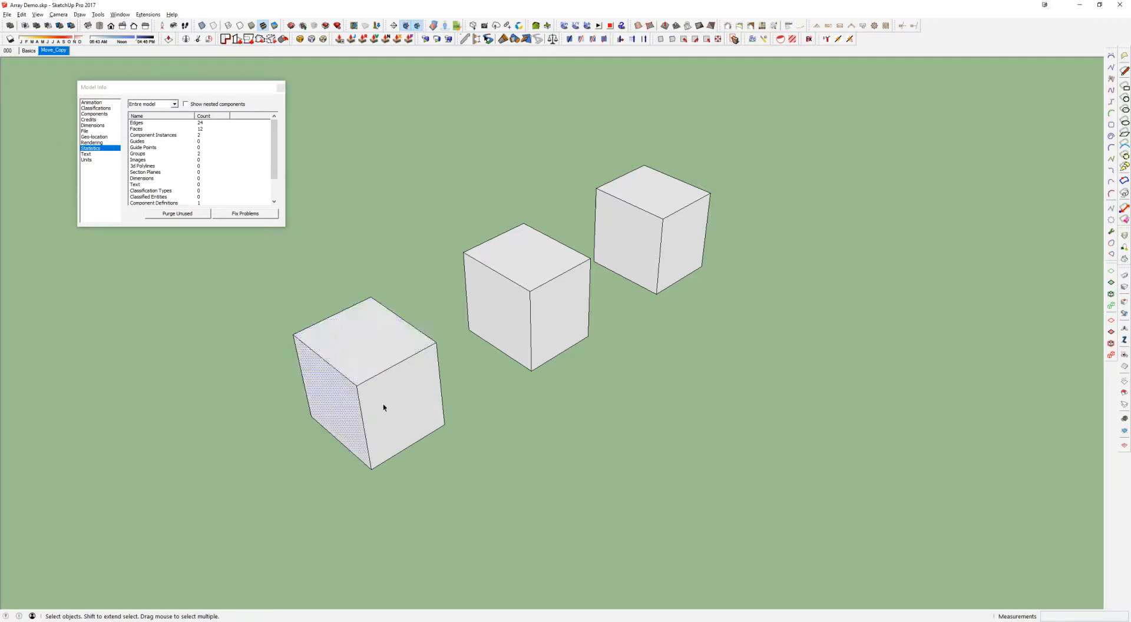
{"action": "left_click", "coordinate": [397, 386]}
{"action": "left_click", "coordinate": [392, 367]}
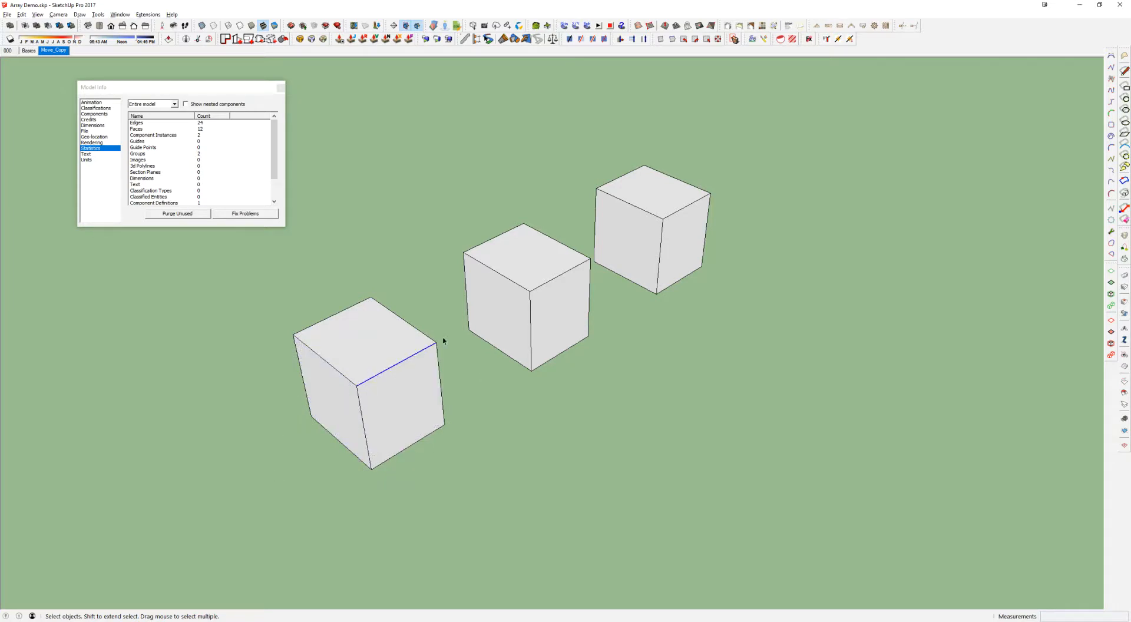
{"action": "left_click", "coordinate": [383, 350]}
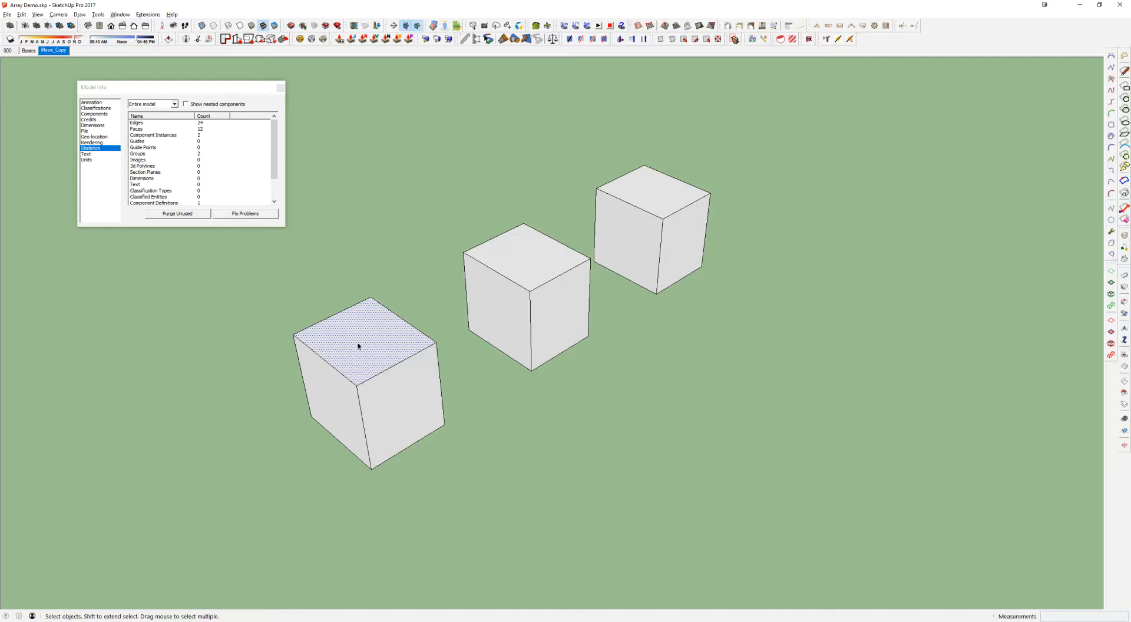
Select the top face with its edges, the upper front edge with its adjoining faces, and all connected geometry of the front cube
{"action": "double_click", "coordinate": [381, 332]}
{"action": "double_click", "coordinate": [356, 345]}
{"action": "key", "text": "ctrl+t"}
{"action": "double_click", "coordinate": [409, 361]}
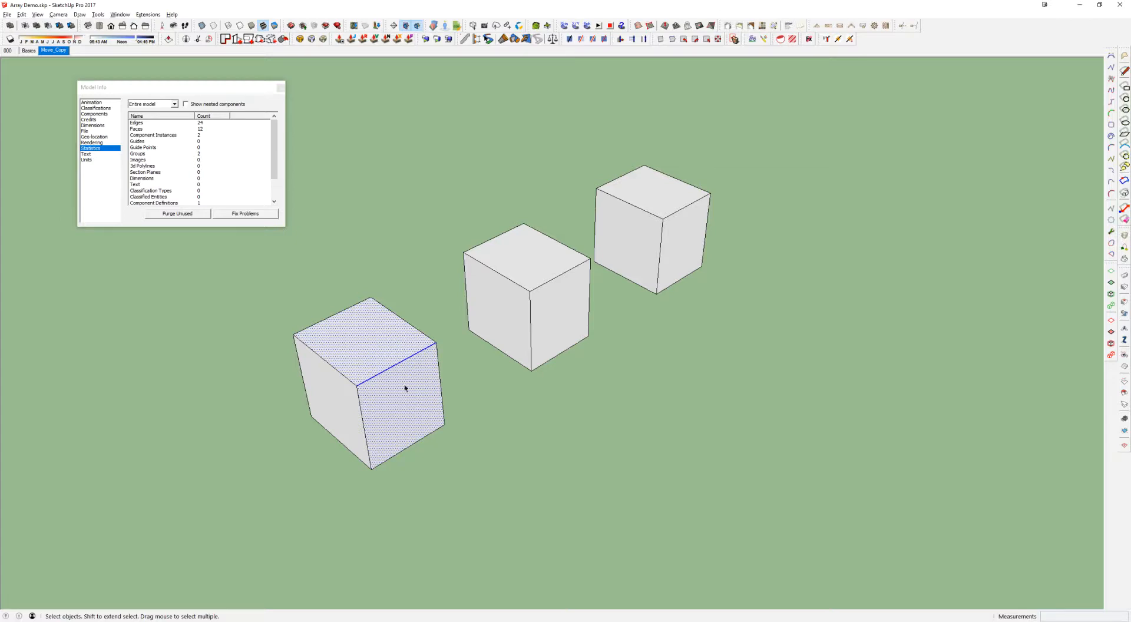
{"action": "left_click", "coordinate": [415, 347]}
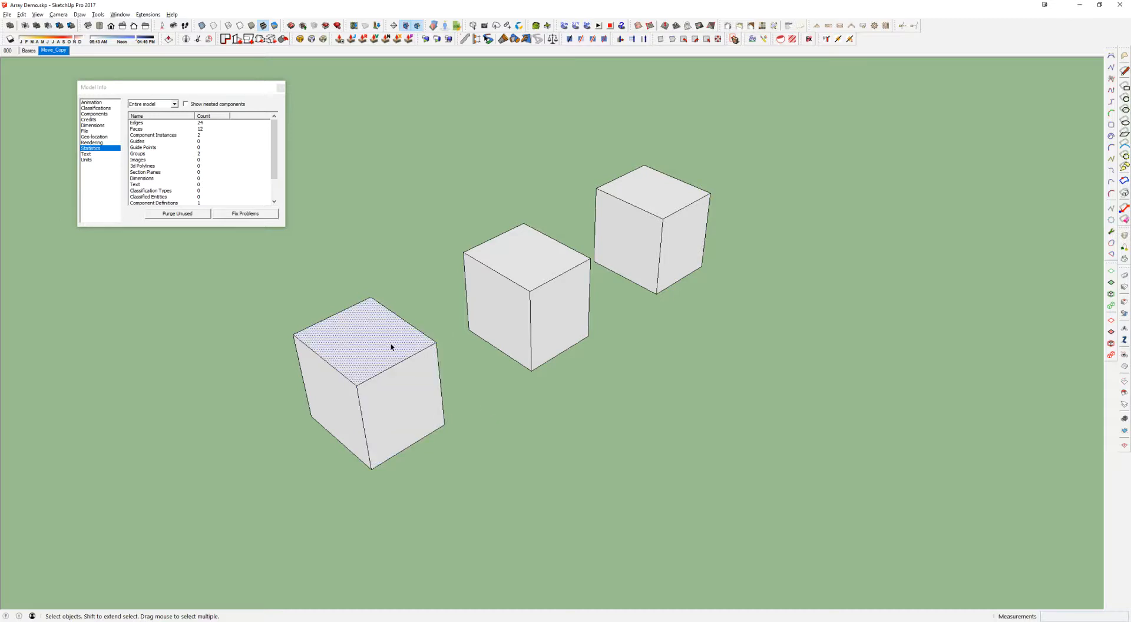
{"action": "triple_click", "coordinate": [392, 347]}
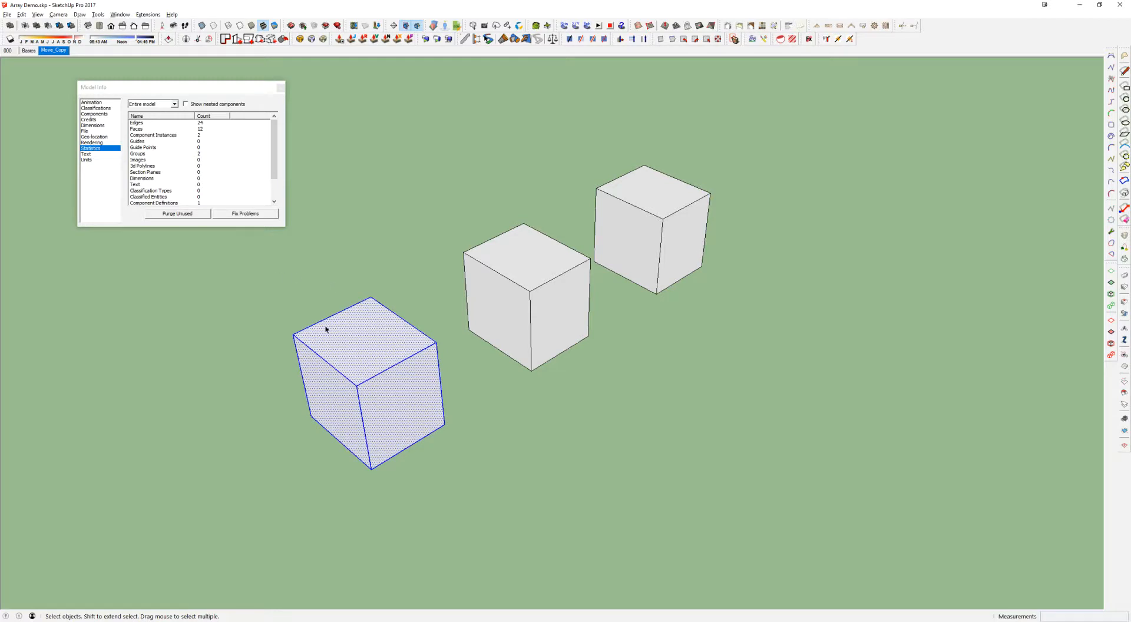
Switch to the Solid Tools Demo model and return to the Array Demo model
{"action": "left_click_drag", "start_coordinate": [501, 535], "coordinate": [502, 536]}
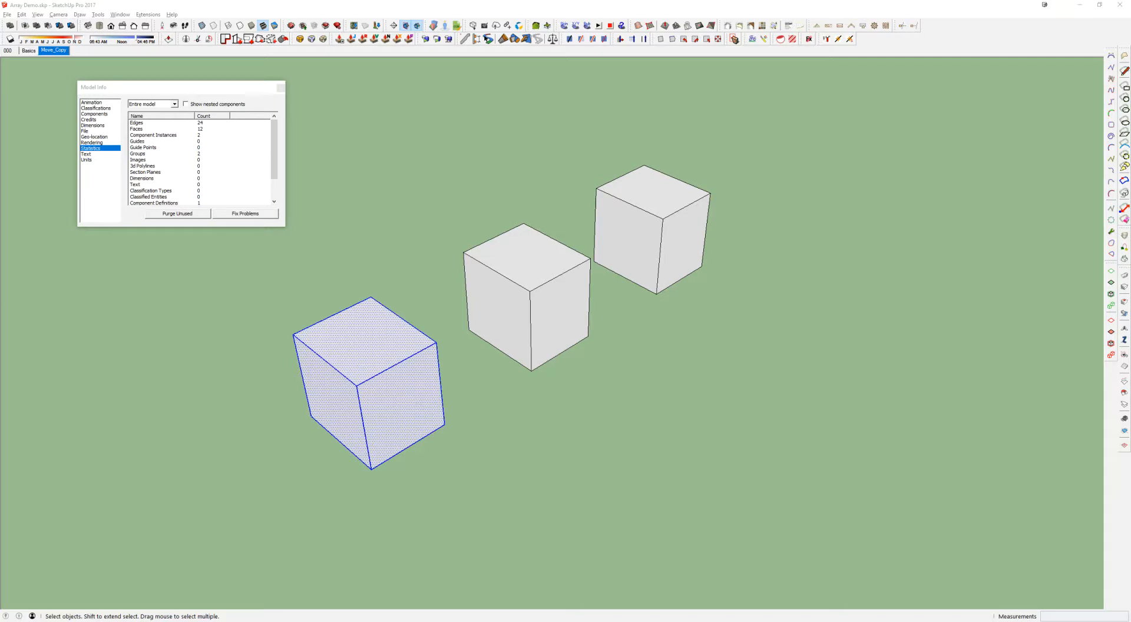
{"action": "key", "text": "alt+Tab"}
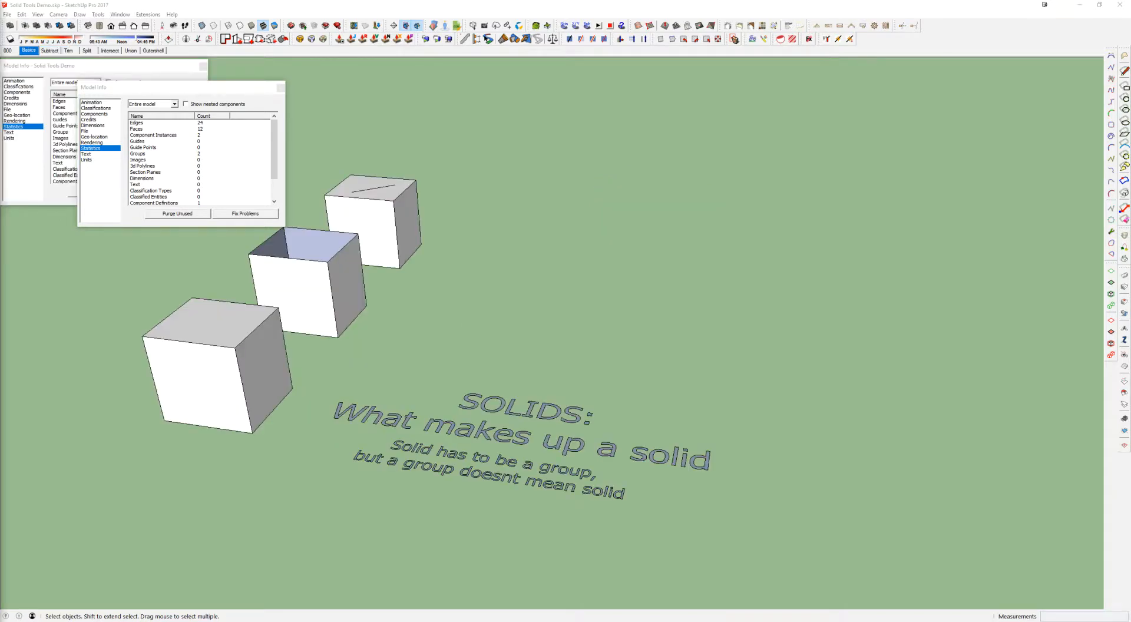
{"action": "key", "text": "alt+Tab"}
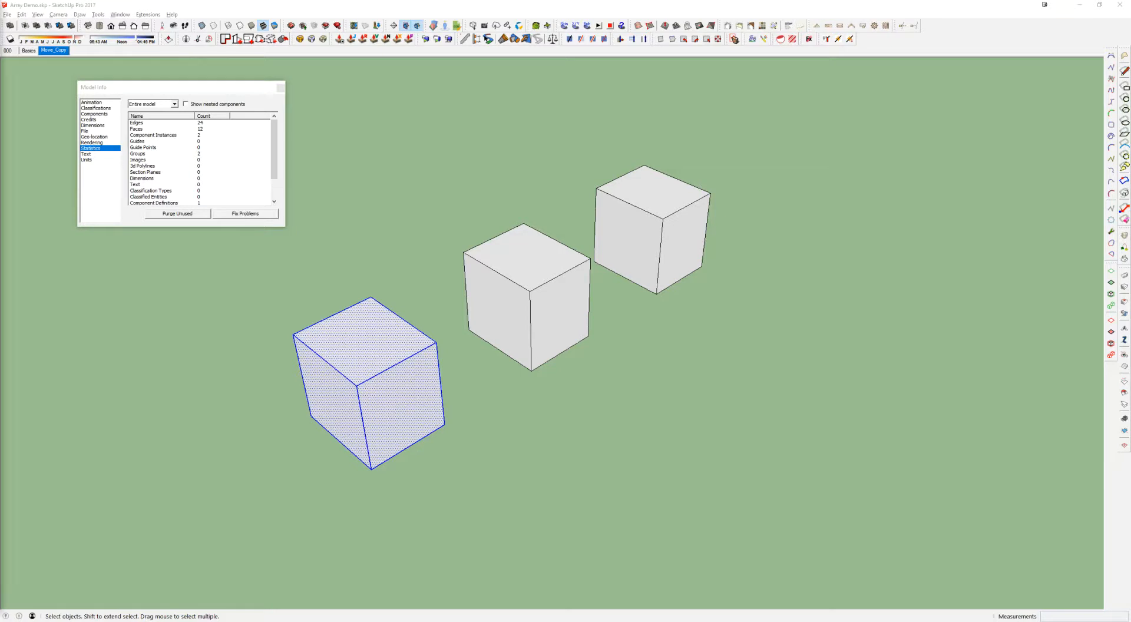
Select the middle and rear cubes as whole objects and inspect the commands available for the middle group
{"action": "left_click", "coordinate": [539, 285]}
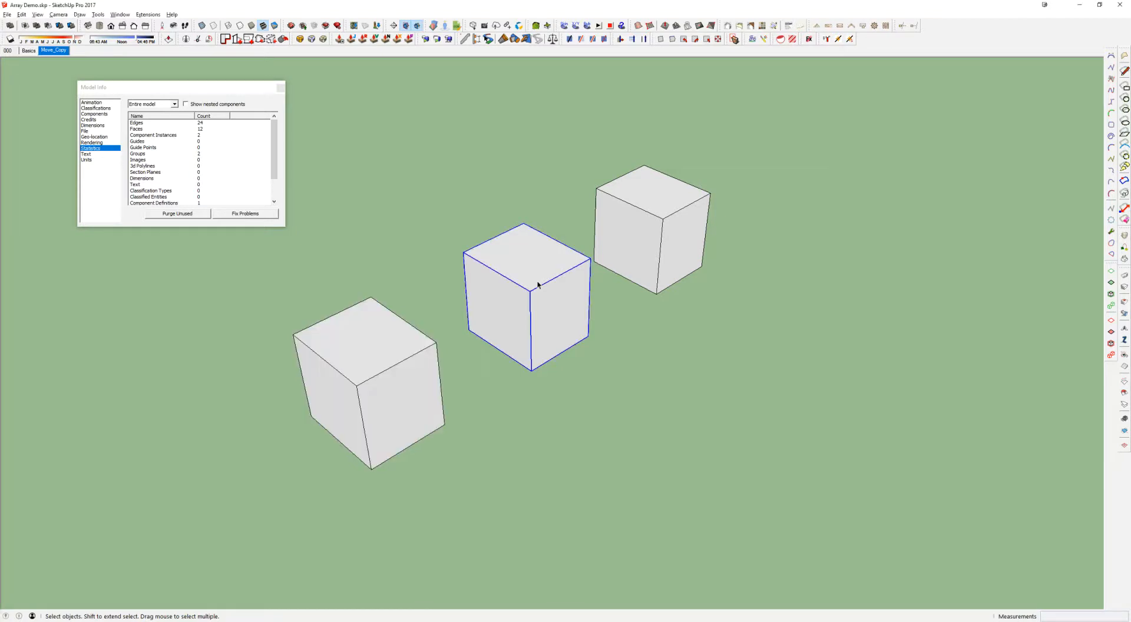
{"action": "right_click", "coordinate": [514, 303]}
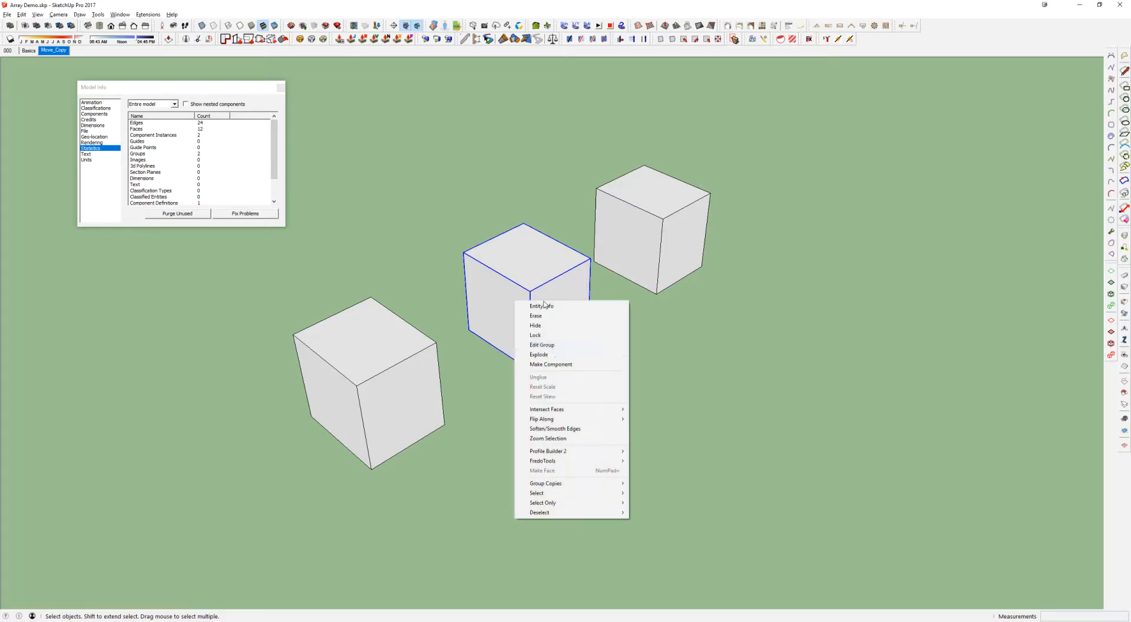
{"action": "left_click", "coordinate": [527, 263]}
{"action": "right_click", "coordinate": [599, 222]}
{"action": "left_click", "coordinate": [649, 205]}
{"action": "left_click", "coordinate": [537, 289]}
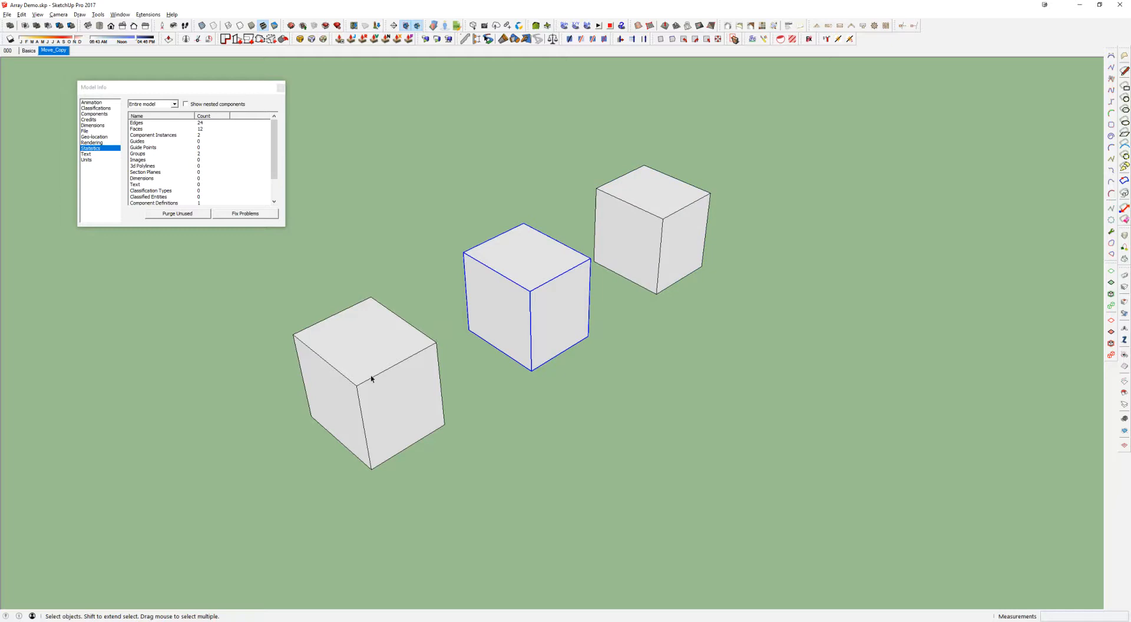
Select all of the front cube's loose geometry and inspect the commands available for making a component or group
{"action": "left_click_drag", "start_coordinate": [237, 259], "coordinate": [551, 591]}
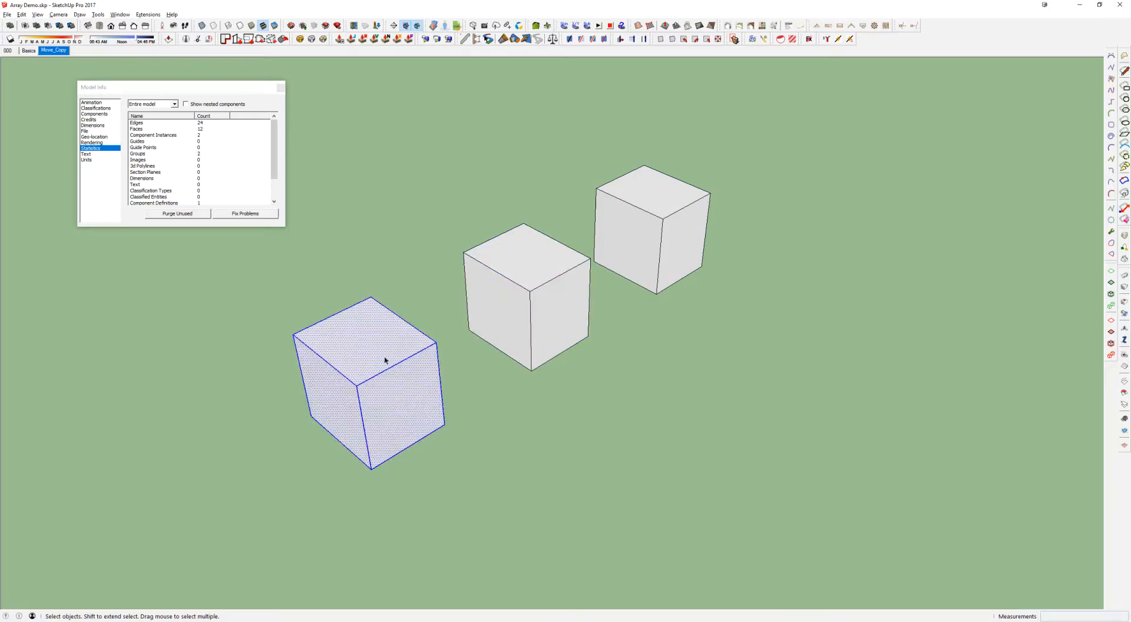
{"action": "left_click_drag", "start_coordinate": [241, 273], "coordinate": [516, 512]}
{"action": "right_click", "coordinate": [348, 341]}
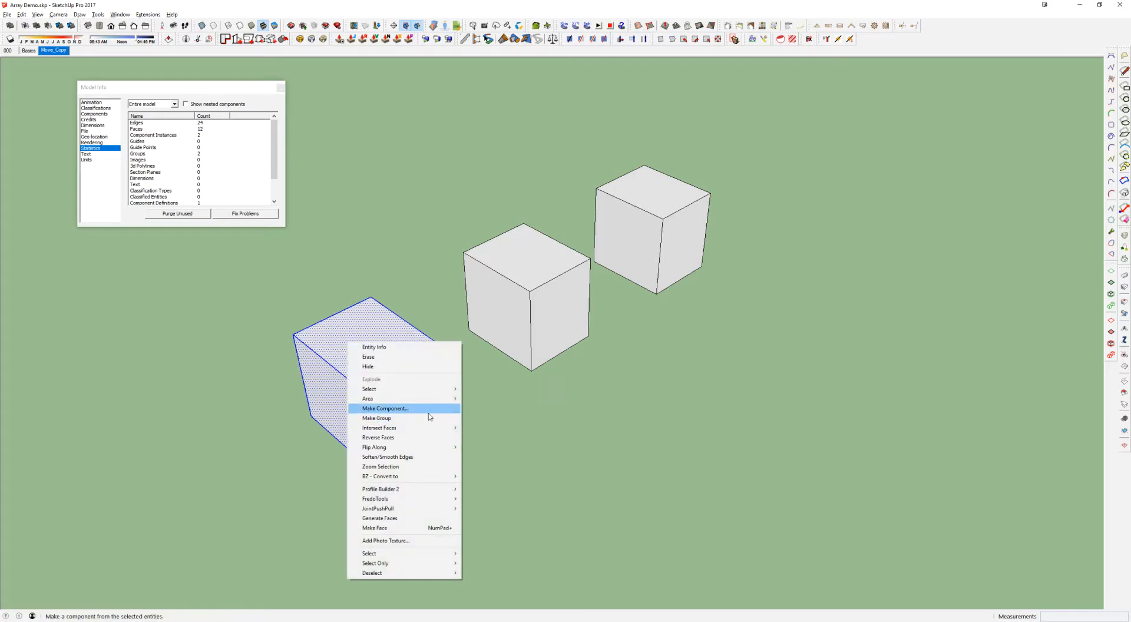
{"action": "left_click", "coordinate": [378, 338]}
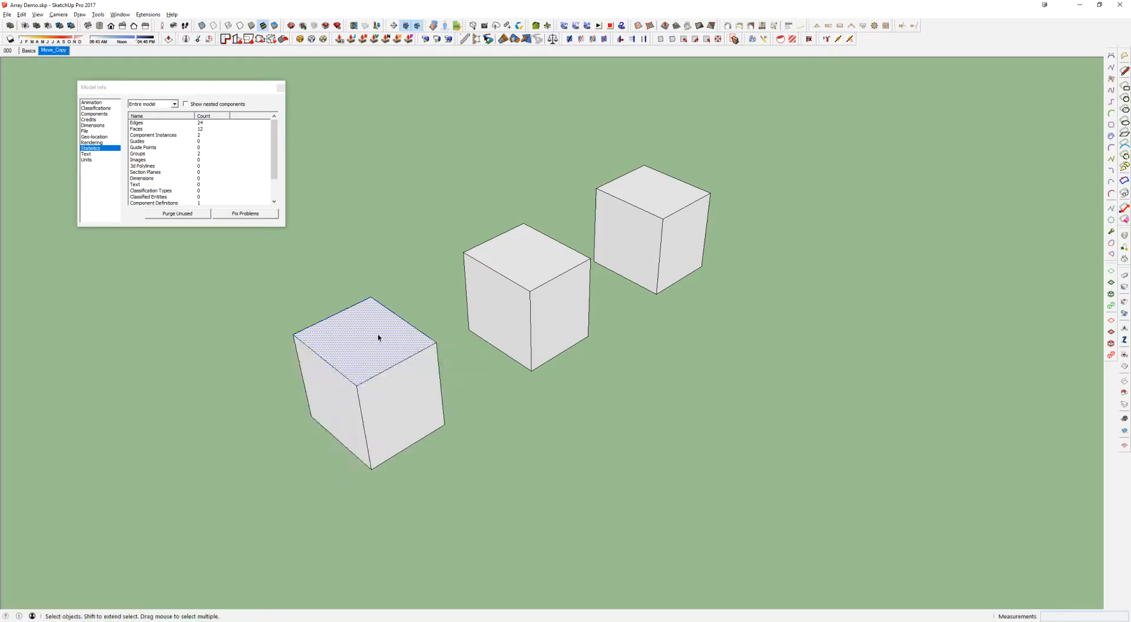
Group all of the front cube's geometry and compare its selection with that of the middle cube
{"action": "left_click_drag", "start_coordinate": [247, 283], "coordinate": [540, 511]}
{"action": "key", "text": "ctrl+g"}
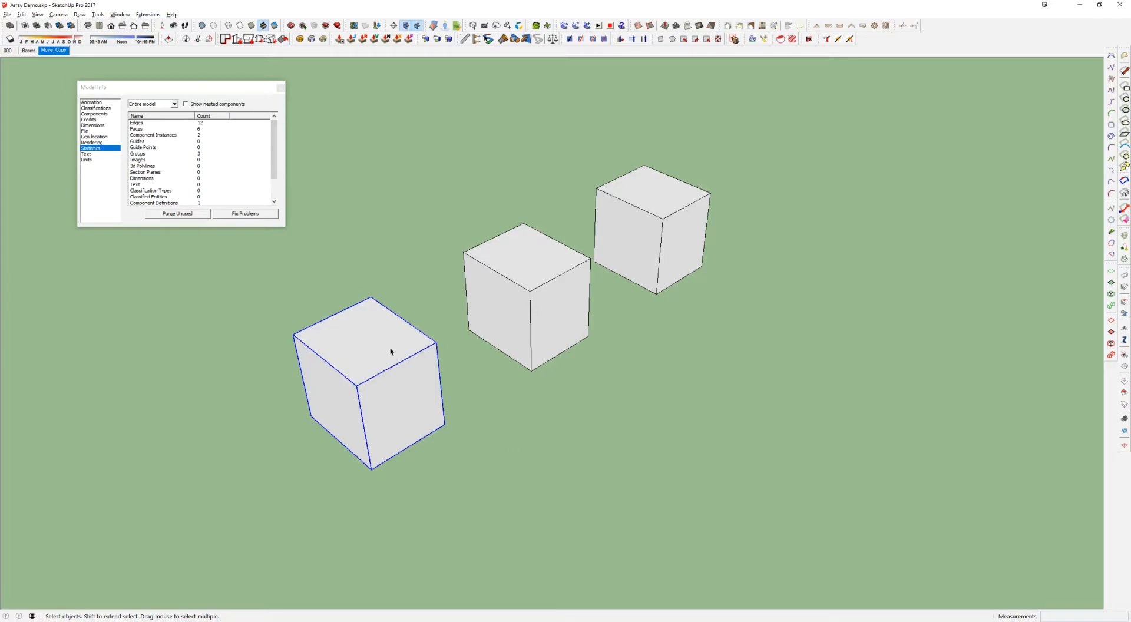
{"action": "left_click", "coordinate": [519, 305]}
{"action": "left_click", "coordinate": [393, 366]}
{"action": "left_click", "coordinate": [499, 277]}
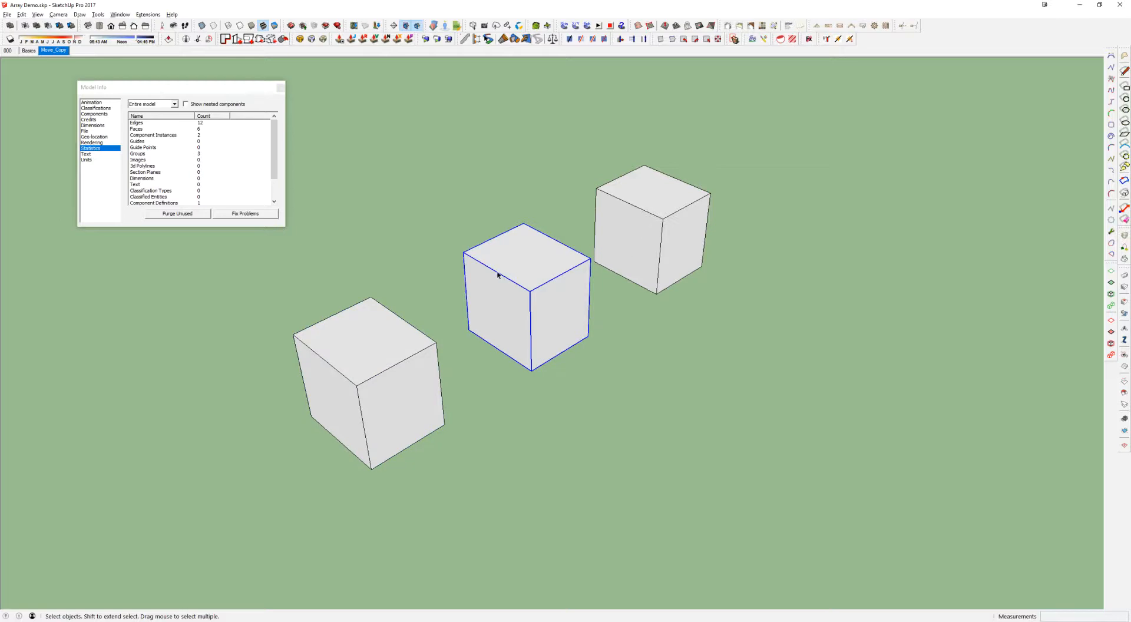
{"action": "left_click", "coordinate": [327, 373]}
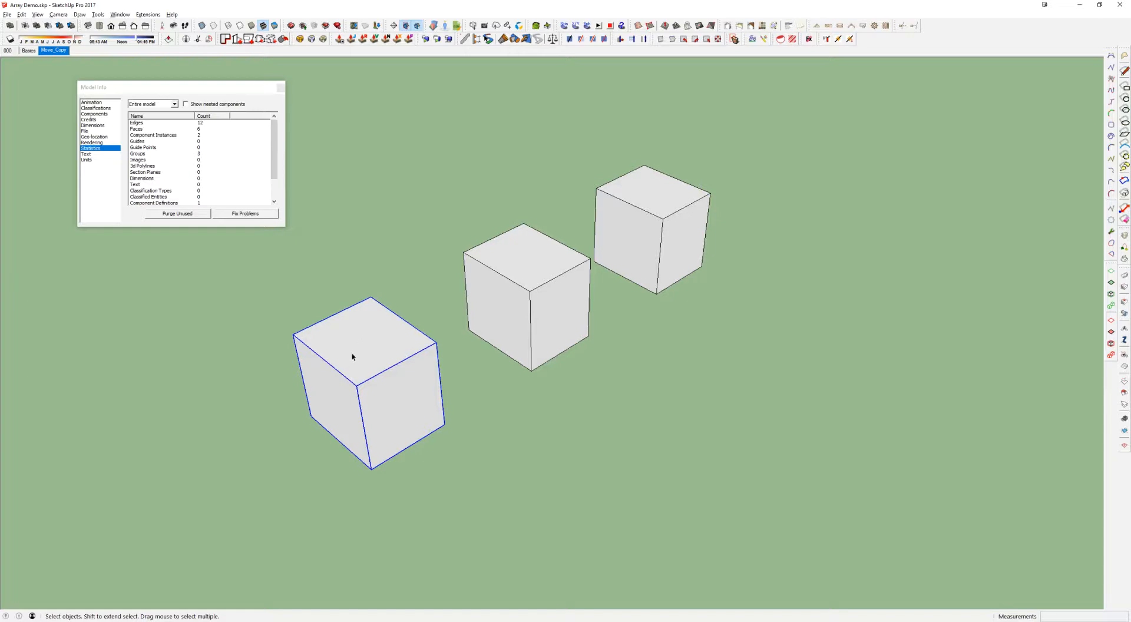
Explode the front cube's group and select its top and side faces individually
{"action": "key", "text": "shift+e"}
{"action": "left_click", "coordinate": [333, 345]}
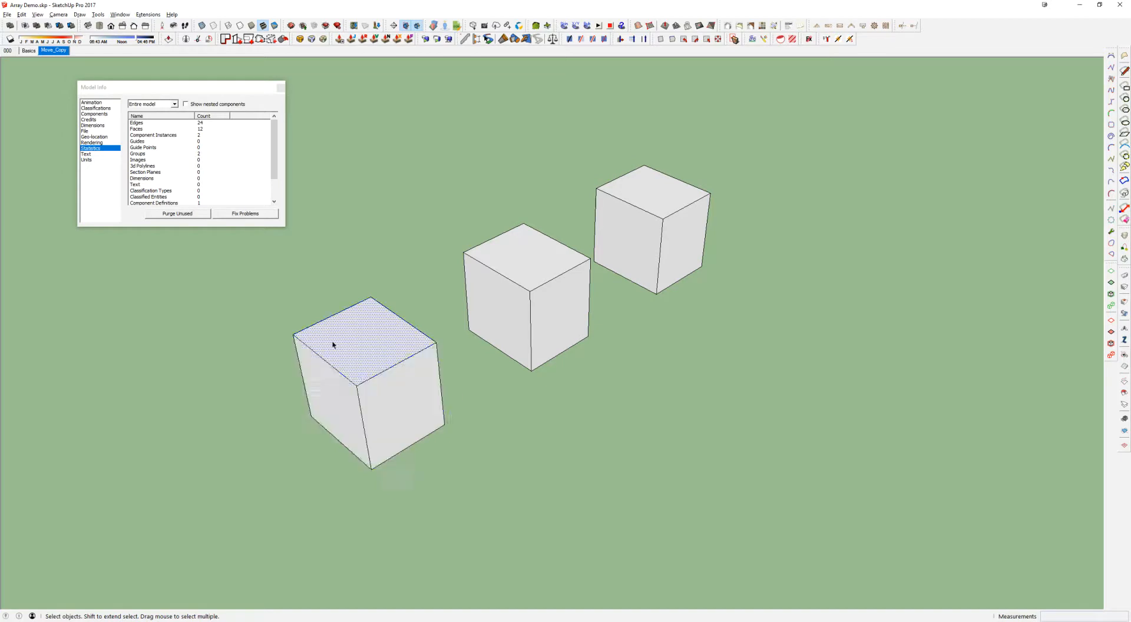
{"action": "left_click", "coordinate": [341, 389]}
{"action": "left_click", "coordinate": [378, 400]}
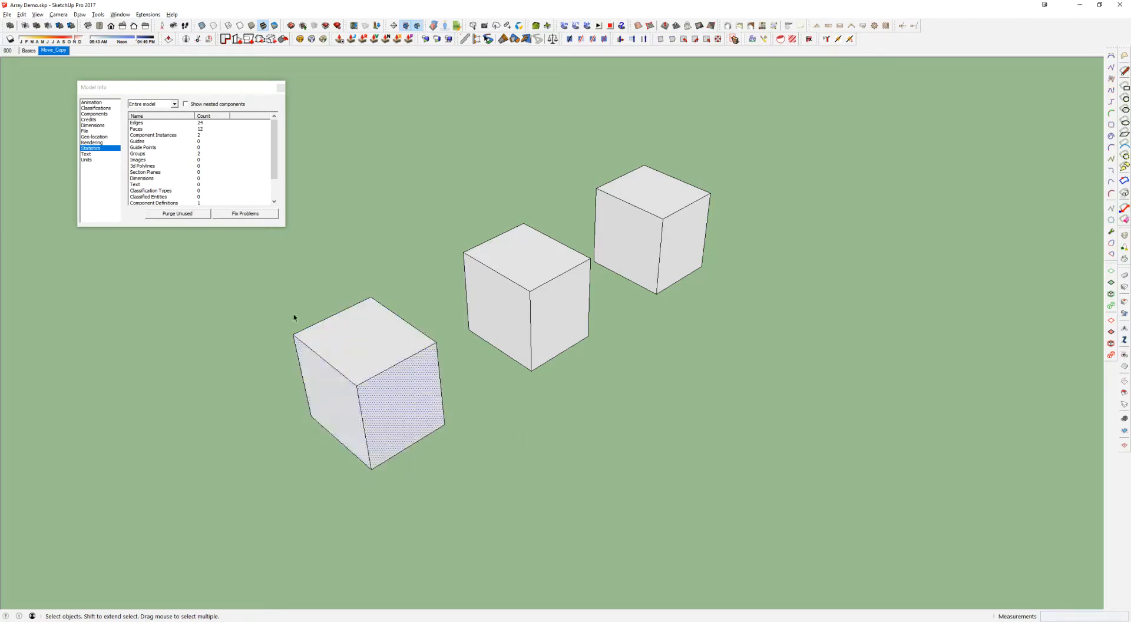
Select all connected geometry of the front cube, make it a group and inspect the commands available for it
{"action": "double_click", "coordinate": [308, 347]}
{"action": "triple_click", "coordinate": [429, 403]}
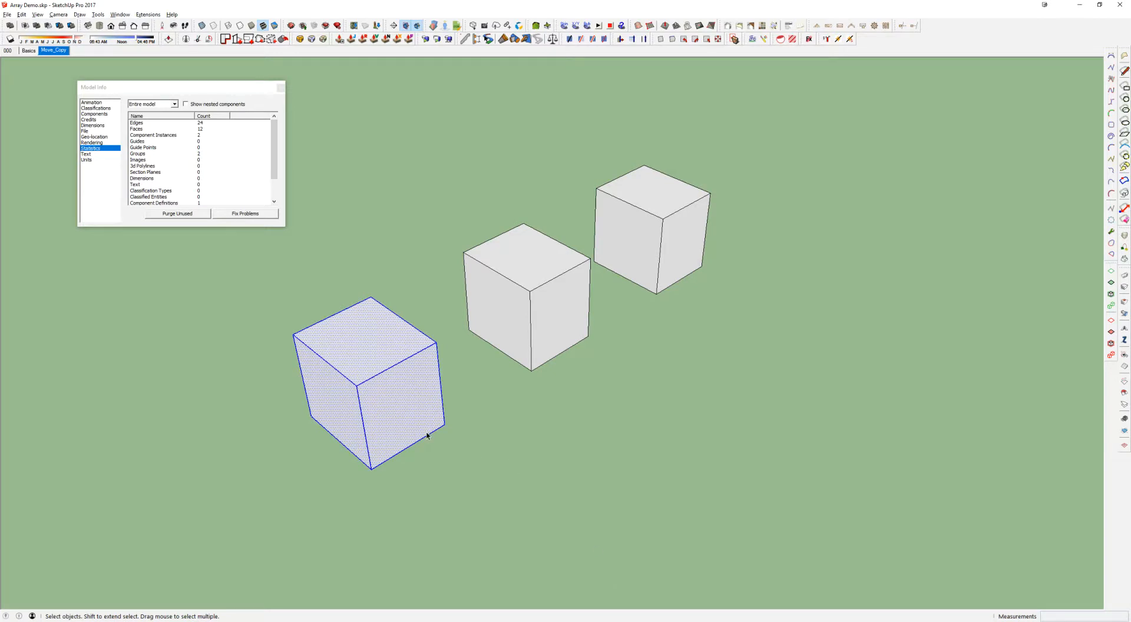
{"action": "key", "text": "ctrl+g"}
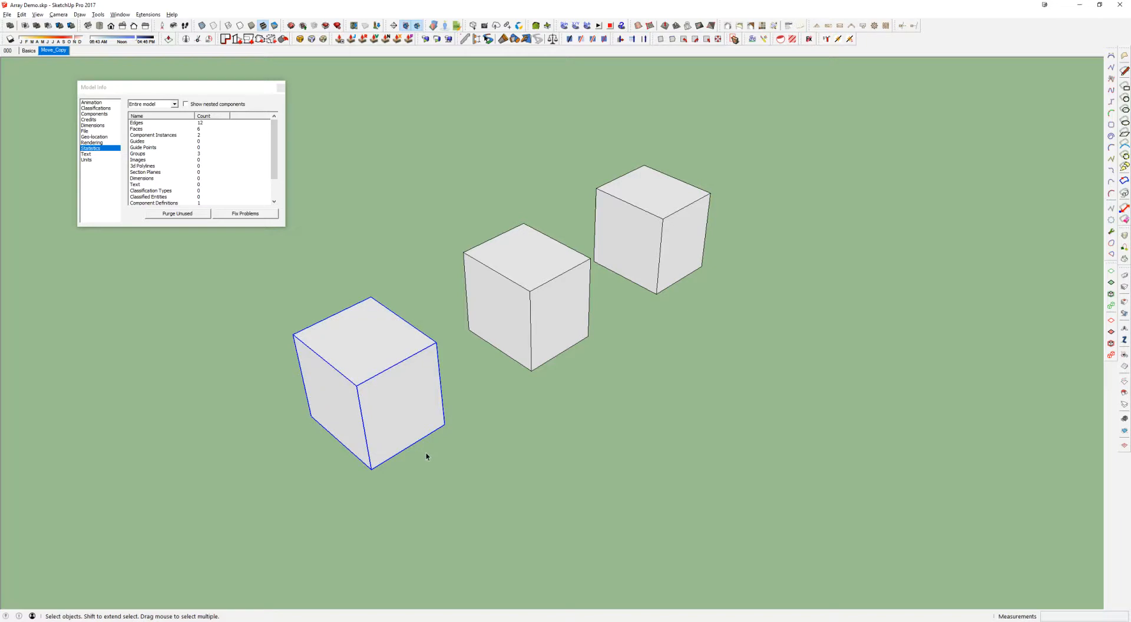
{"action": "key", "text": "ctrl+z"}
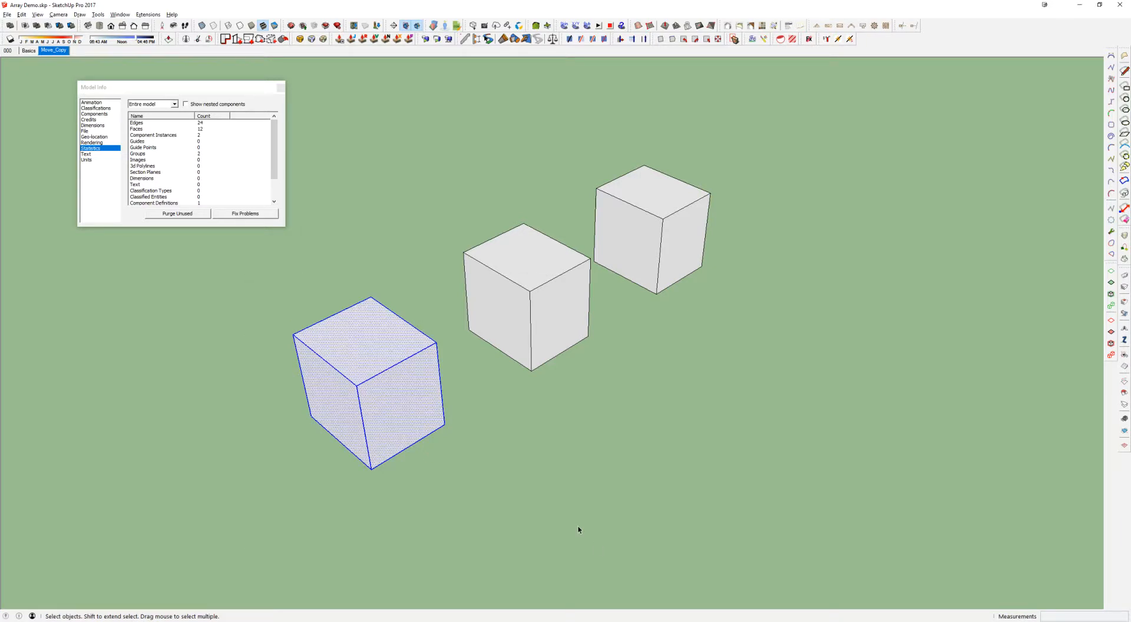
{"action": "key", "text": "ctrl+g"}
{"action": "right_click", "coordinate": [383, 358]}
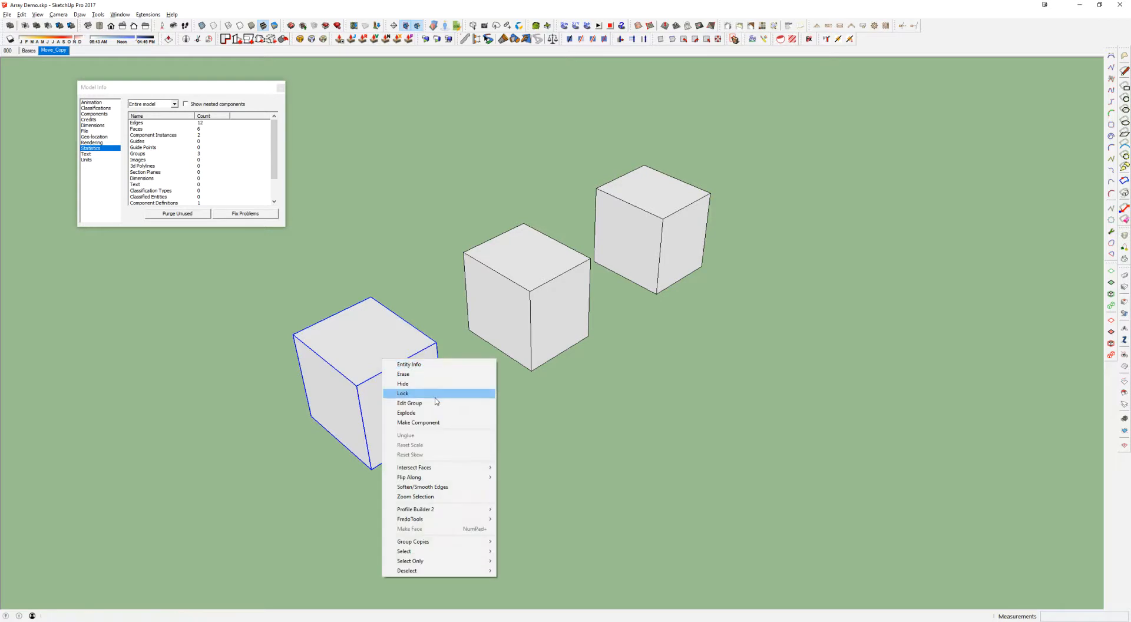
{"action": "left_click", "coordinate": [374, 336]}
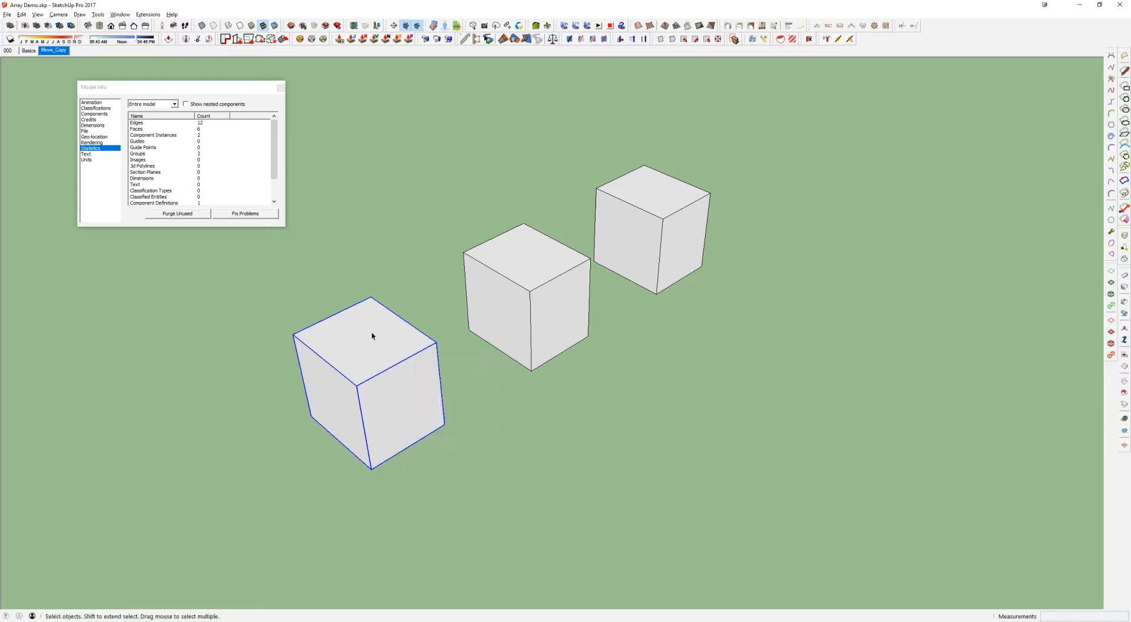
Undo the grouping of the front cube, inspect the commands available for its loose geometry and clear the selection
{"action": "key", "text": "ctrl+z"}
{"action": "right_click", "coordinate": [383, 358]}
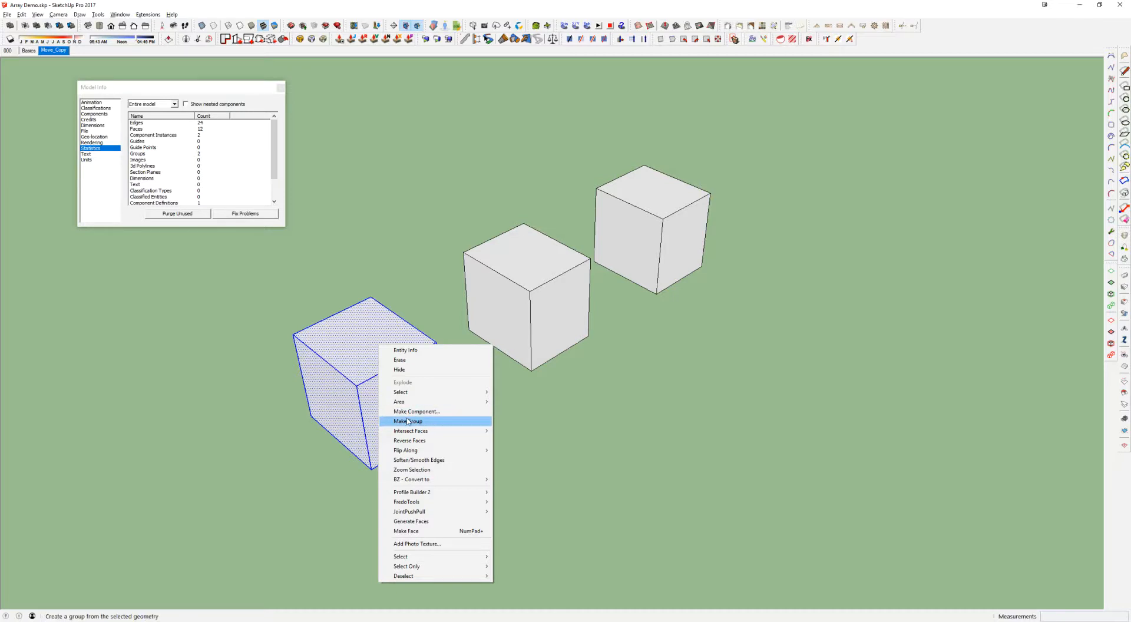
{"action": "left_click", "coordinate": [364, 218]}
{"action": "key", "text": "alt+f"}
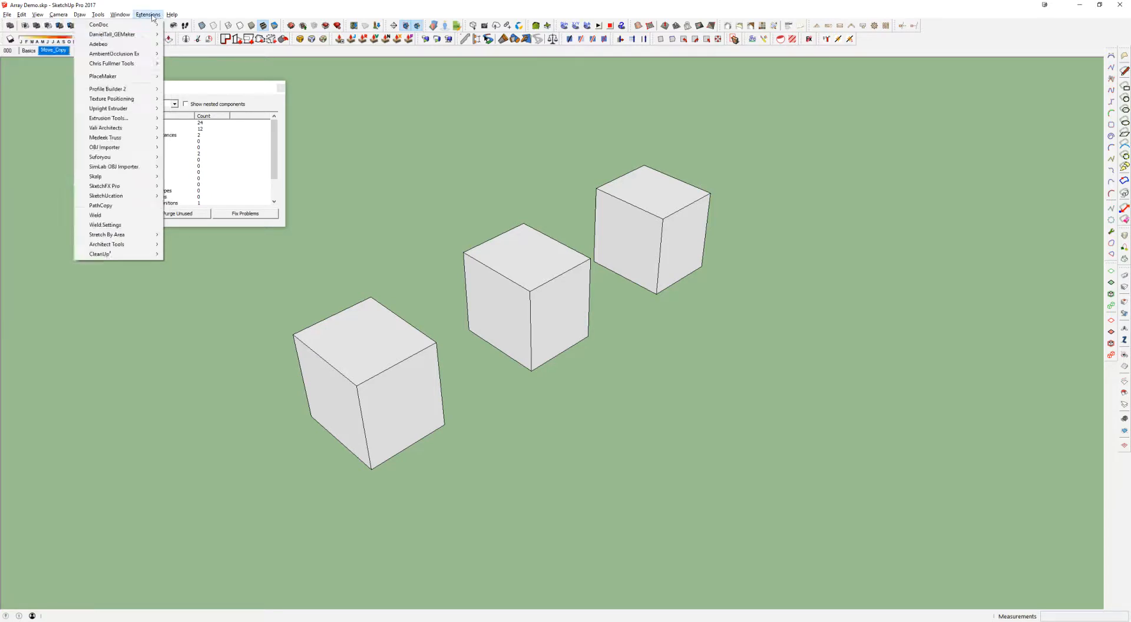
{"action": "mouse_move", "coordinate": [126, 18]}
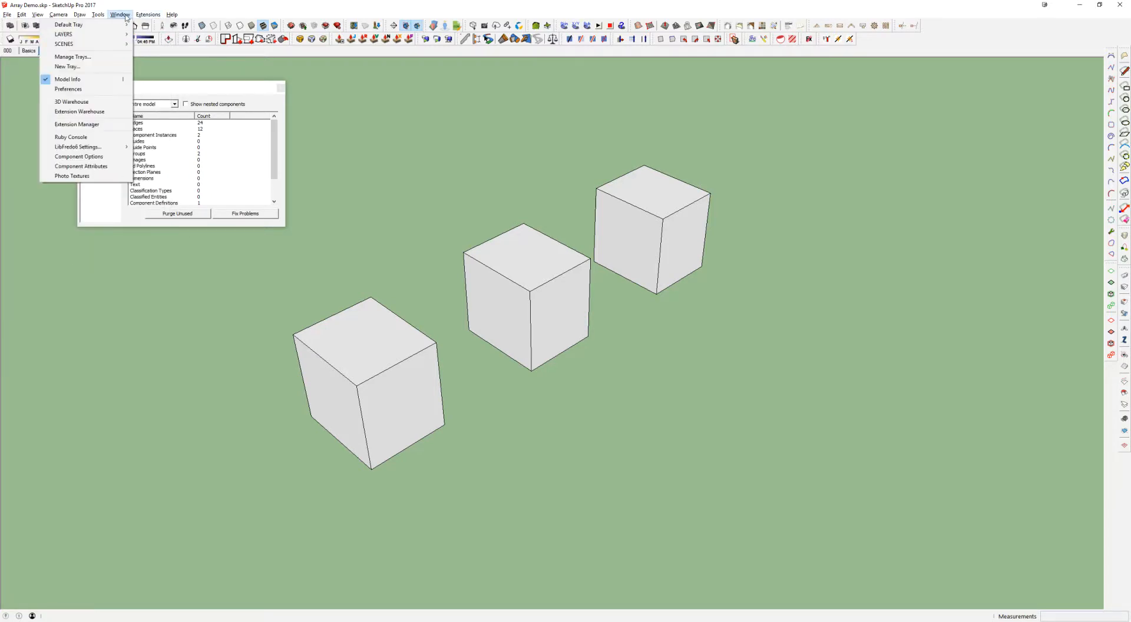
{"action": "left_click", "coordinate": [78, 90]}
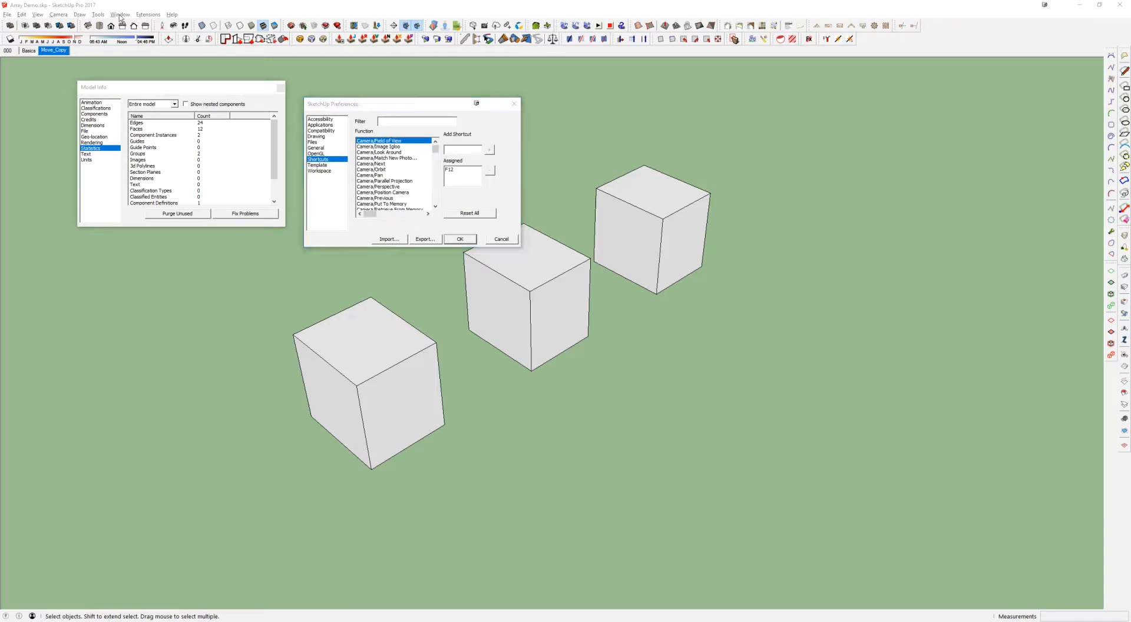
{"action": "left_click", "coordinate": [453, 239]}
Open the shortcut preferences, filter the functions by "group" and check the shortcut assigned to Edit/Make Group
{"action": "left_click", "coordinate": [120, 15]}
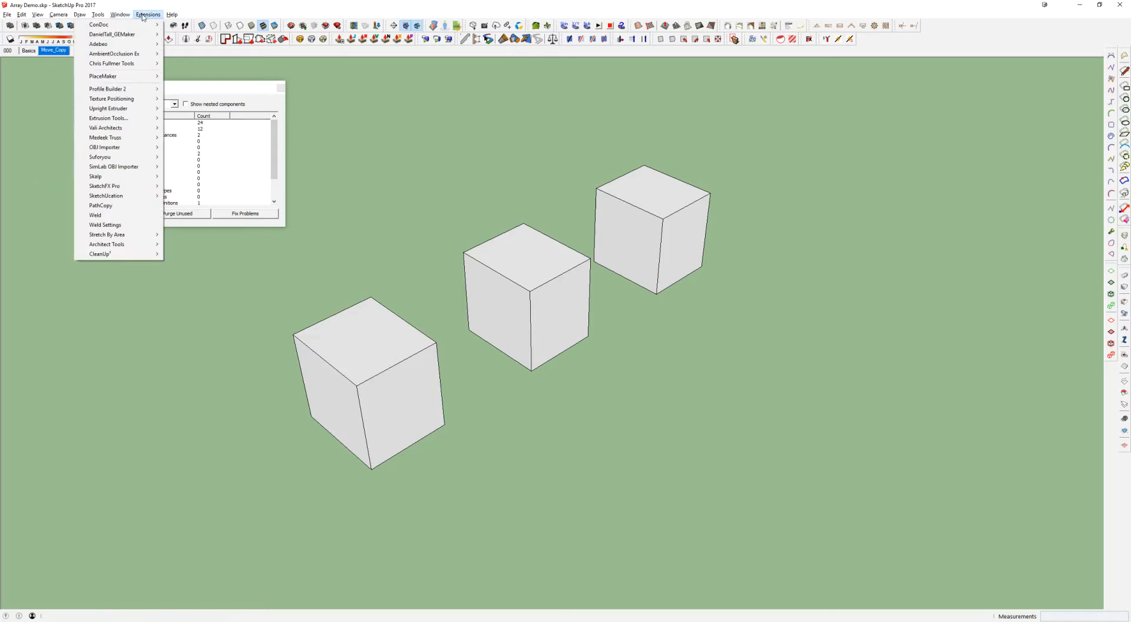
{"action": "left_click", "coordinate": [69, 89]}
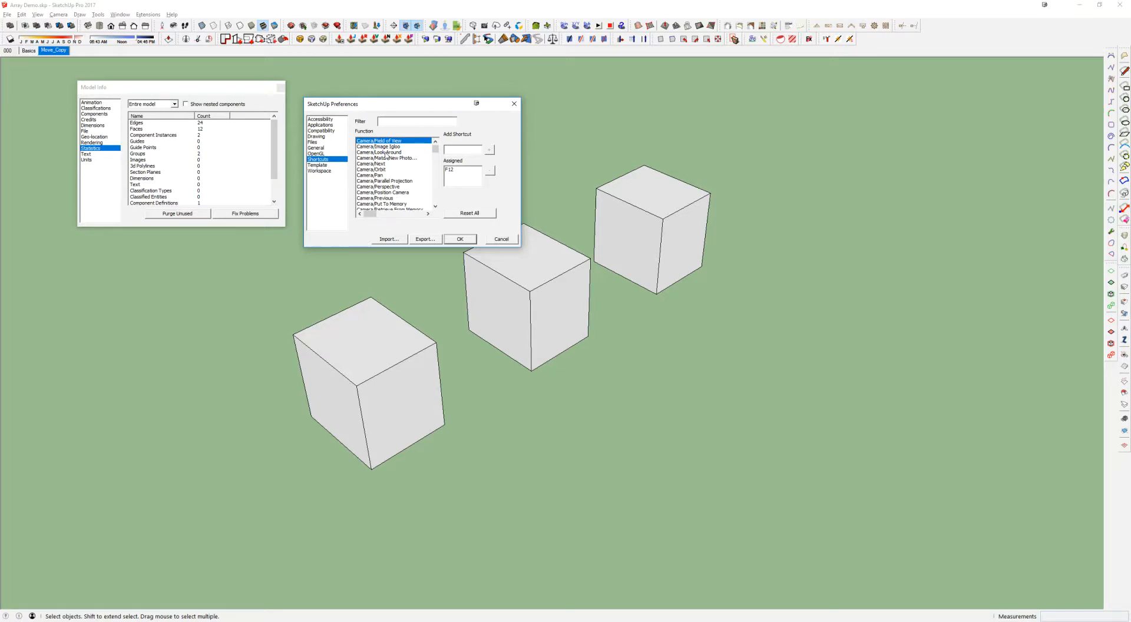
{"action": "left_click", "coordinate": [400, 170]}
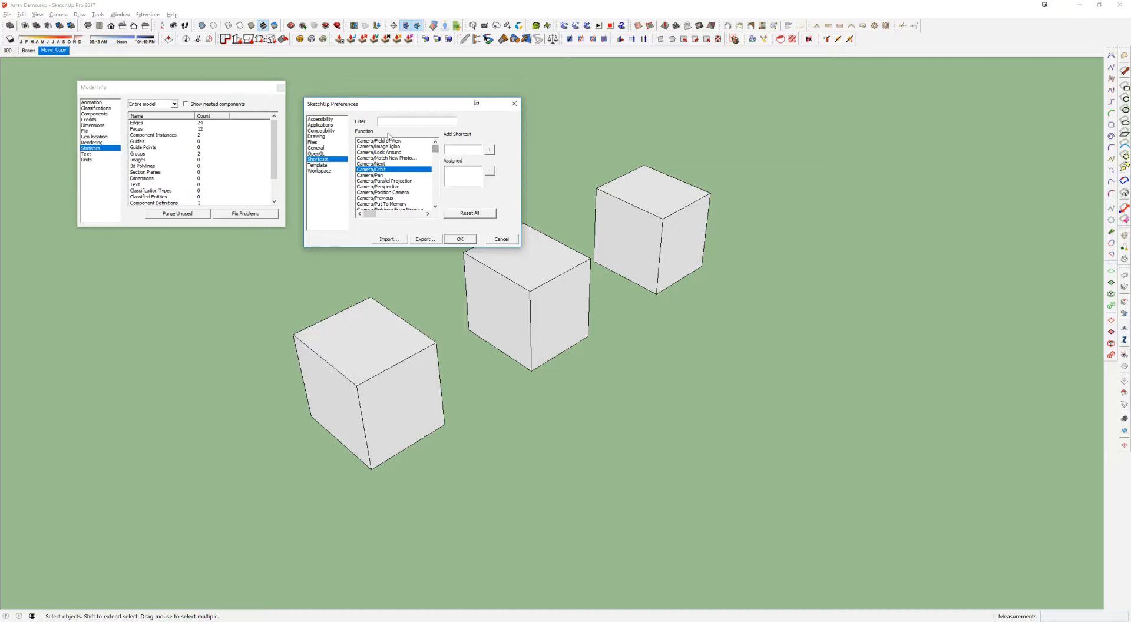
{"action": "left_click", "coordinate": [410, 123]}
{"action": "type", "text": "group"}
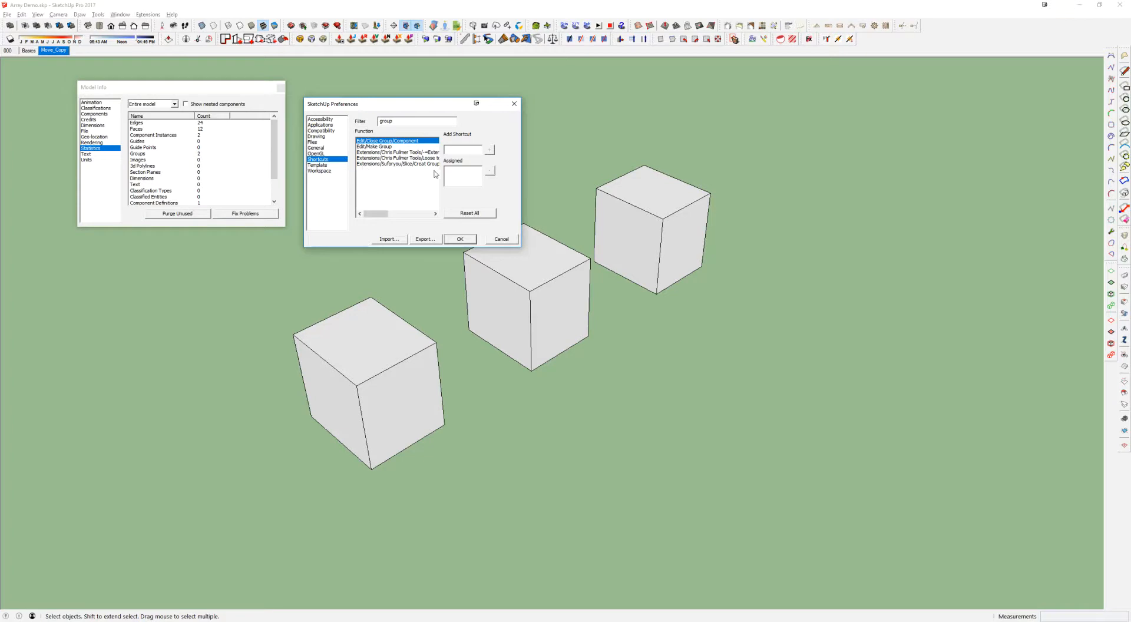
{"action": "left_click", "coordinate": [367, 148]}
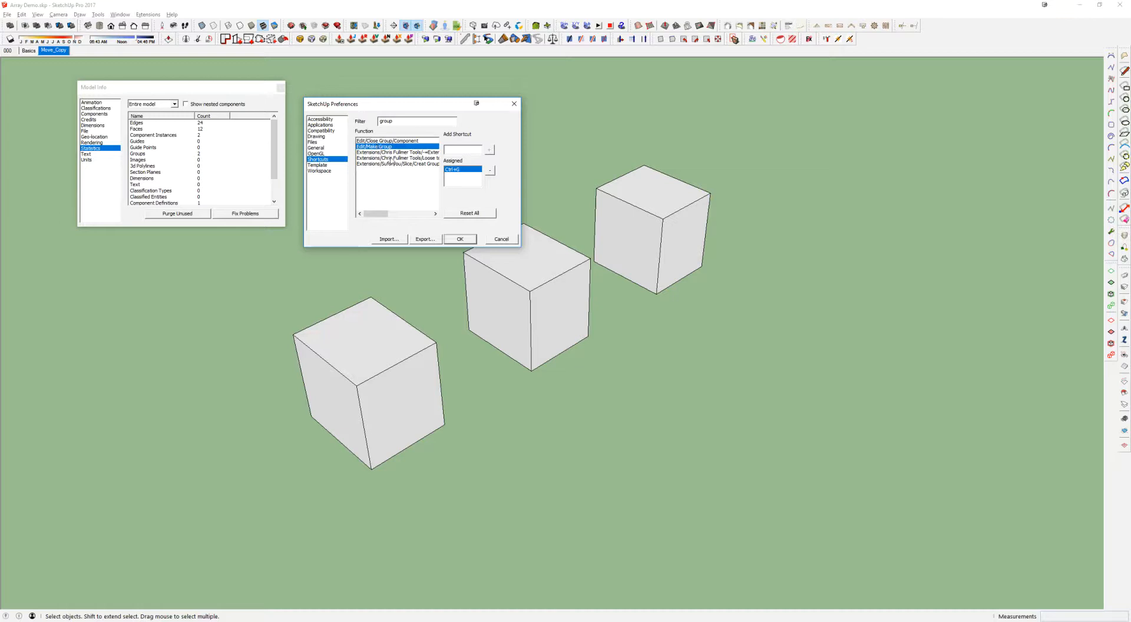
Filter the shortcut functions by "component", try to add a new shortcut and accept the preferences
{"action": "left_click_drag", "start_coordinate": [397, 121], "coordinate": [368, 122]}
{"action": "type", "text": "component"}
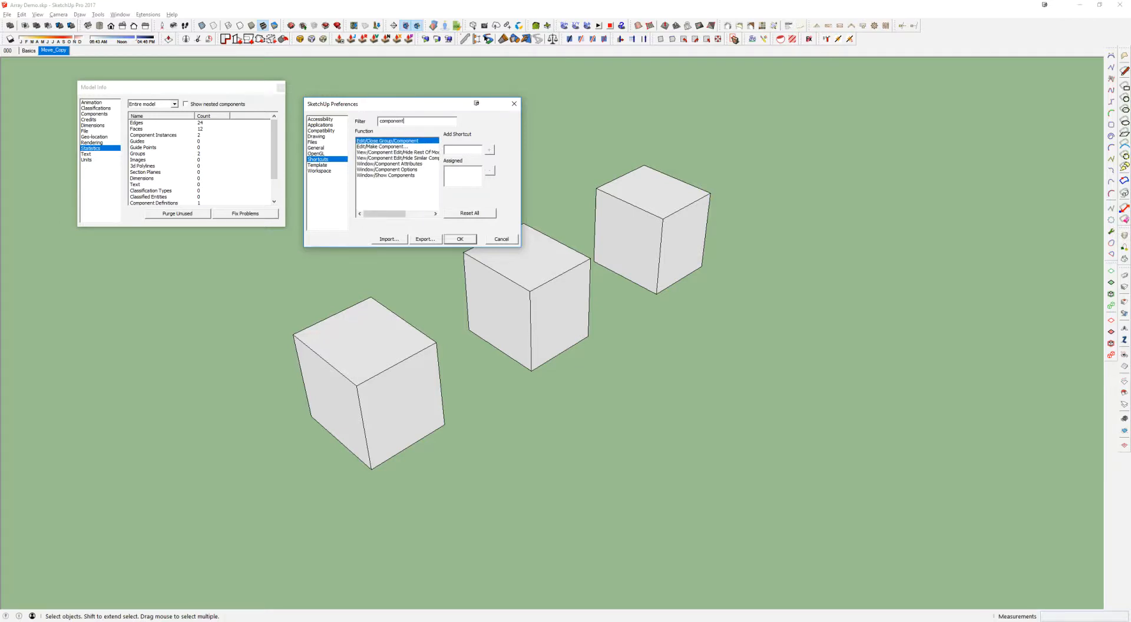
{"action": "left_click", "coordinate": [459, 151]}
{"action": "key", "text": "ctrl+shift"}
{"action": "left_click", "coordinate": [490, 149]}
{"action": "left_click", "coordinate": [462, 239]}
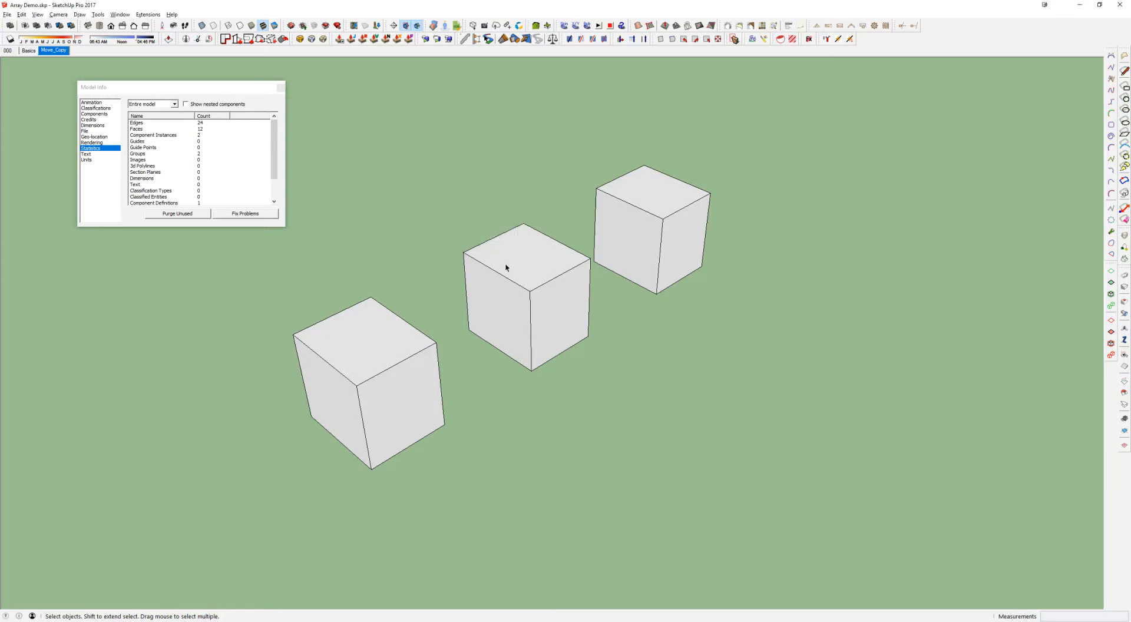
Select the front cube's top face, the rear cube and the middle cube in turn to compare their selections
{"action": "left_click", "coordinate": [359, 351]}
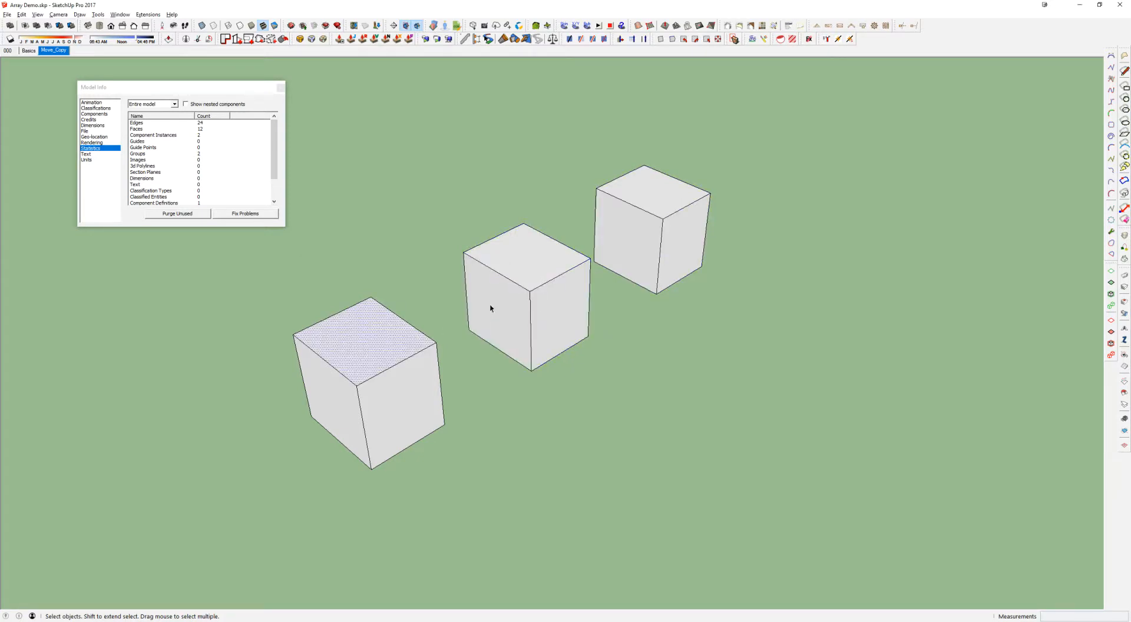
{"action": "left_click", "coordinate": [484, 276]}
{"action": "left_click", "coordinate": [636, 213]}
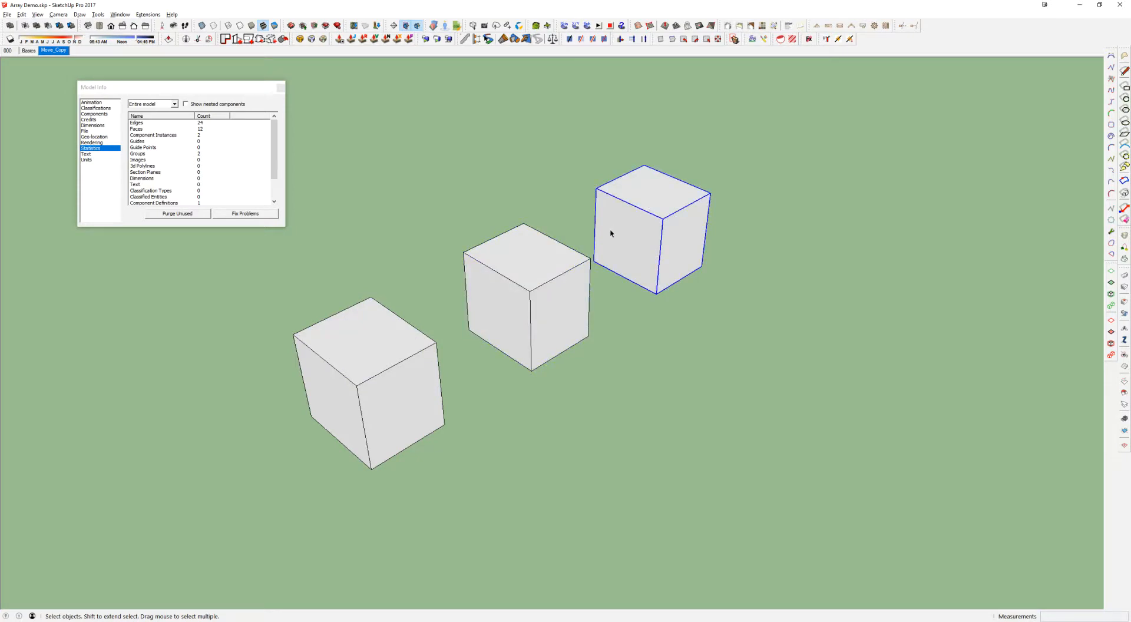
{"action": "left_click", "coordinate": [511, 332]}
{"action": "middle_click_drag", "start_coordinate": [514, 297], "coordinate": [514, 273]}
{"action": "left_click", "coordinate": [556, 322]}
{"action": "left_click", "coordinate": [543, 294]}
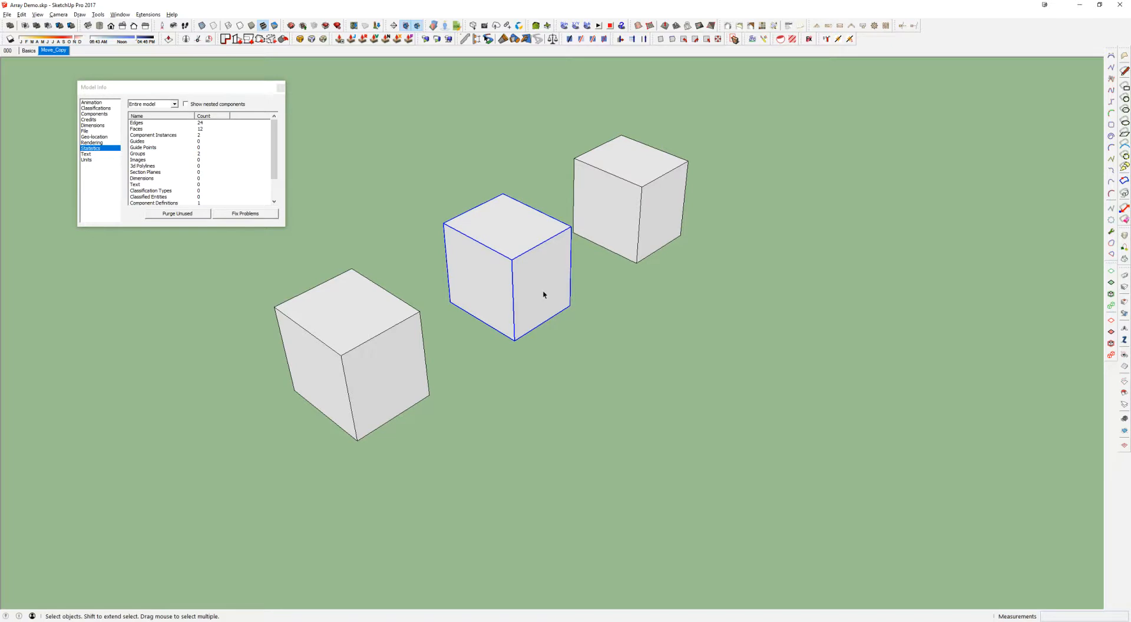
Select the front cube's loose geometry as single faces, with selection windows and as connected geometry
{"action": "scroll", "coordinate": [543, 295], "scroll_direction": "down", "scroll_amount": 2}
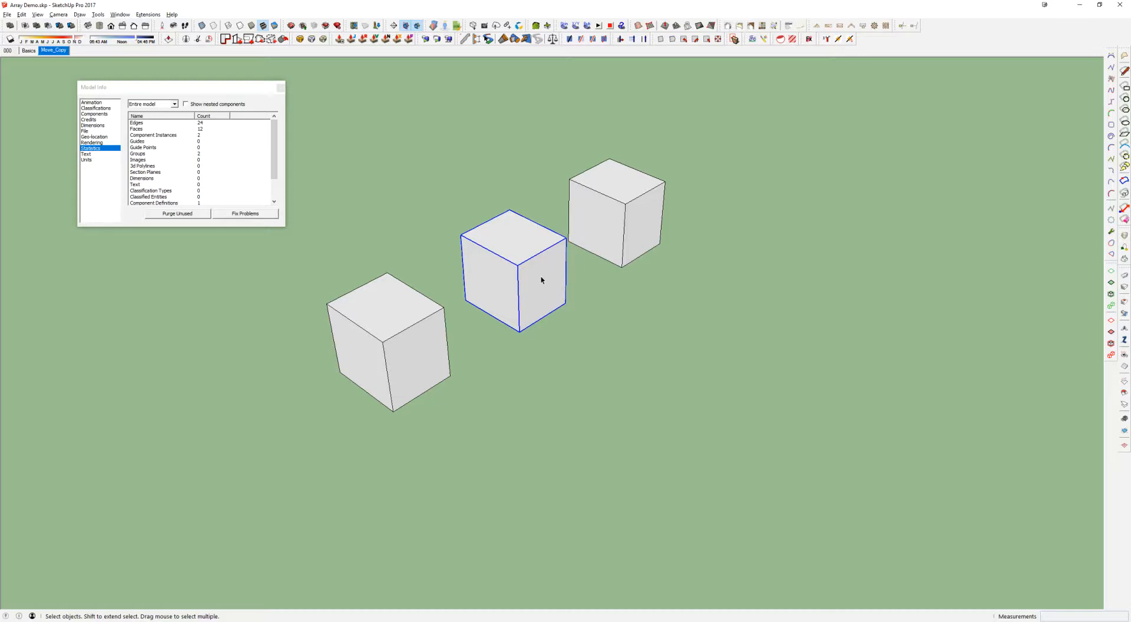
{"action": "left_click", "coordinate": [419, 280]}
{"action": "left_click", "coordinate": [385, 358], "text": "shift"}
{"action": "left_click", "coordinate": [388, 330]}
{"action": "left_click_drag", "start_coordinate": [278, 232], "coordinate": [568, 515]}
{"action": "left_click", "coordinate": [408, 311]}
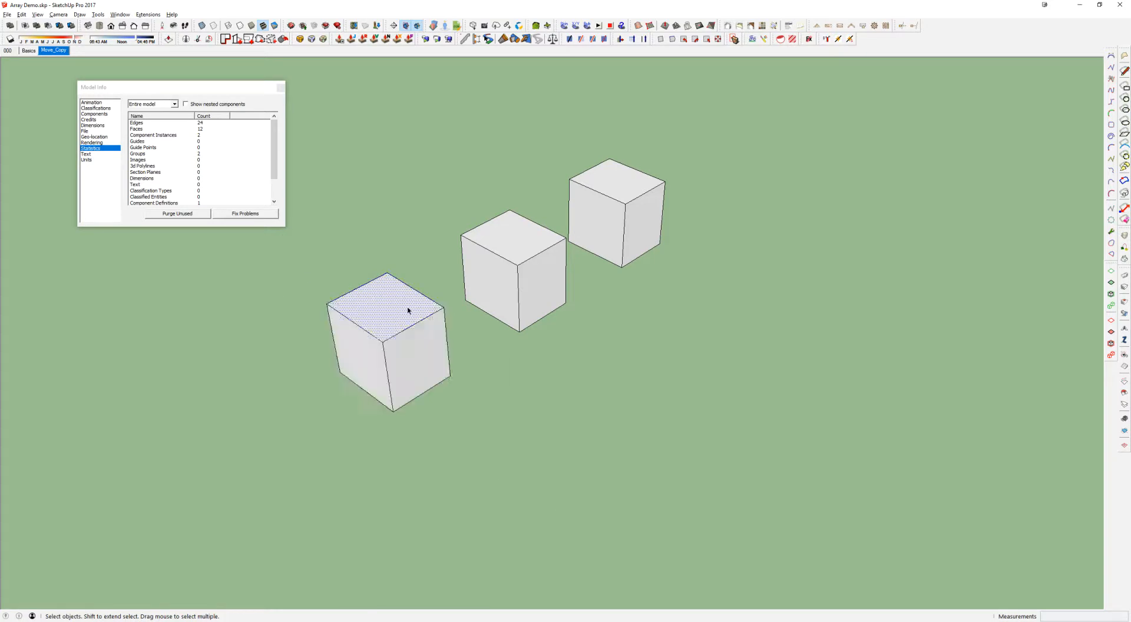
{"action": "triple_click", "coordinate": [406, 381]}
{"action": "left_click_drag", "start_coordinate": [457, 401], "coordinate": [351, 336]}
{"action": "left_click_drag", "start_coordinate": [305, 301], "coordinate": [306, 301]}
Compare selecting the front cube's loose top face with selecting the whole groups of the rear and middle cubes
{"action": "left_click", "coordinate": [409, 293]}
{"action": "left_click", "coordinate": [541, 224]}
{"action": "left_click", "coordinate": [596, 214]}
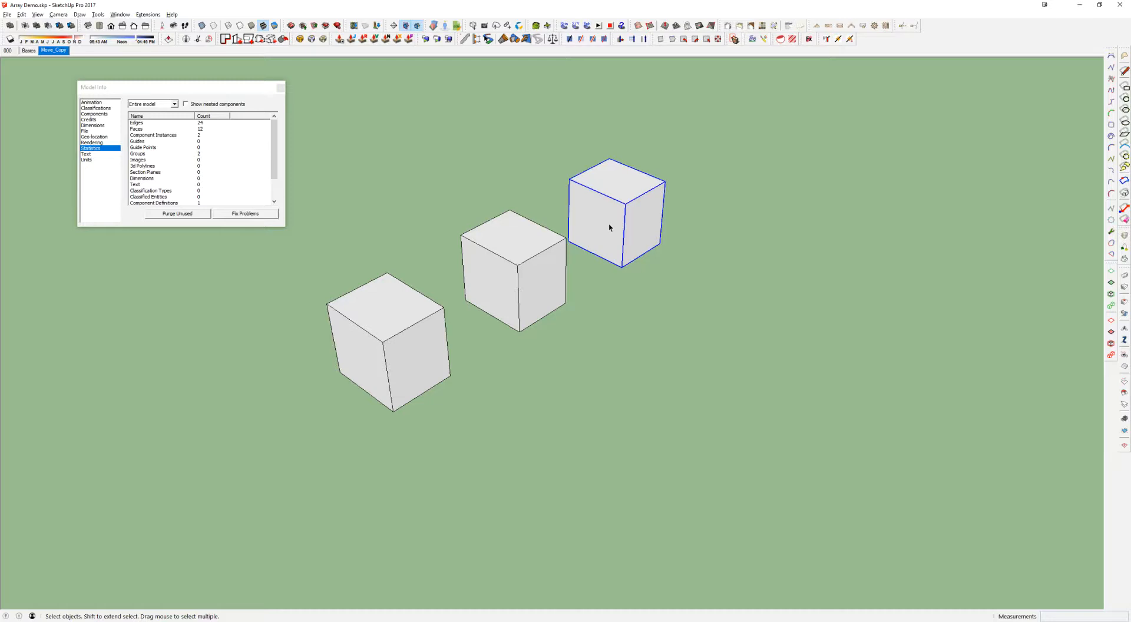
{"action": "left_click", "coordinate": [546, 260]}
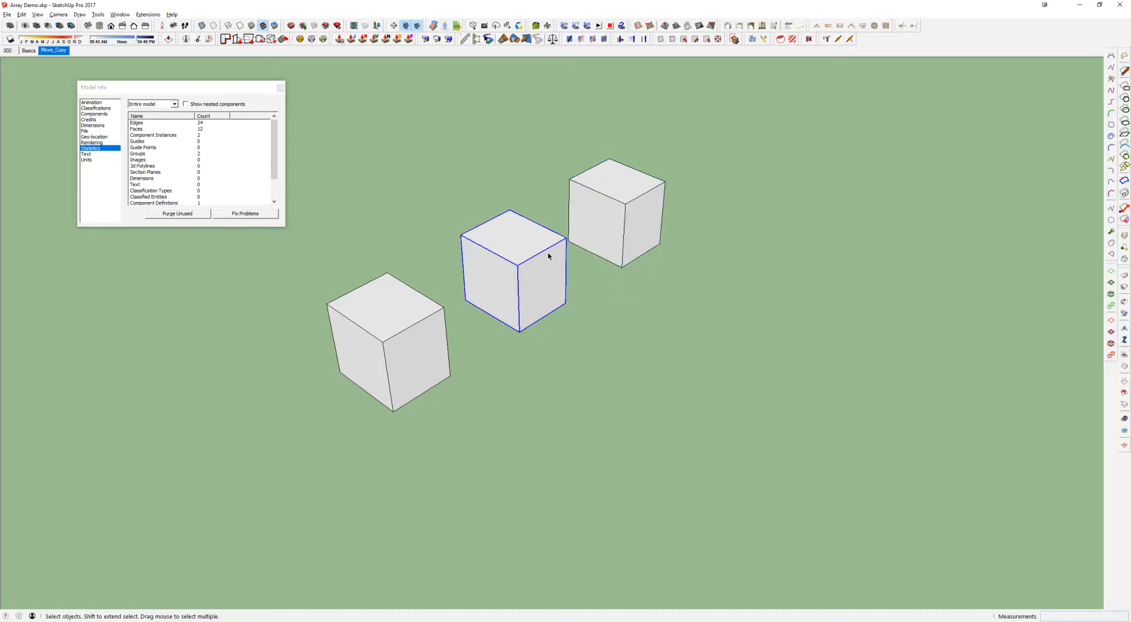
Copy the middle cube, paste it in place inside the rear cube's group and move it beside the rear cube
{"action": "left_click", "coordinate": [538, 275]}
{"action": "double_click", "coordinate": [610, 216]}
{"action": "key", "text": "ctrl+shift+v"}
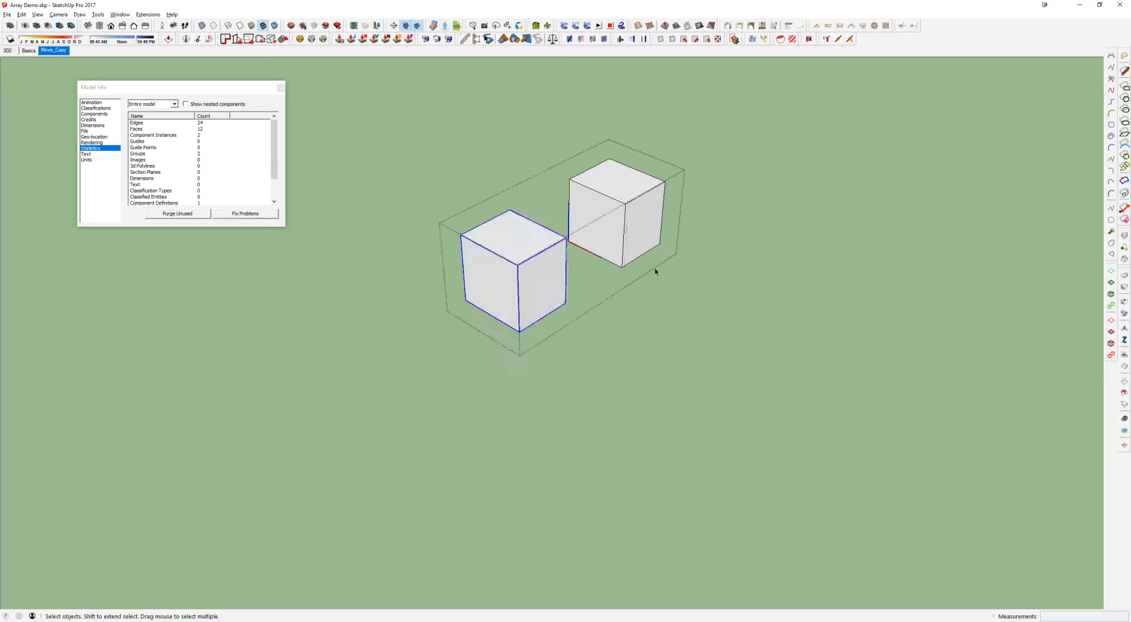
{"action": "key", "text": "m"}
{"action": "left_click", "coordinate": [511, 288]}
{"action": "left_click", "coordinate": [697, 288]}
Group the rear cube's loose geometry inside its parent group, close that group and select it as a whole
{"action": "key", "text": "space"}
{"action": "triple_click", "coordinate": [642, 235]}
{"action": "key", "text": "ctrl+g"}
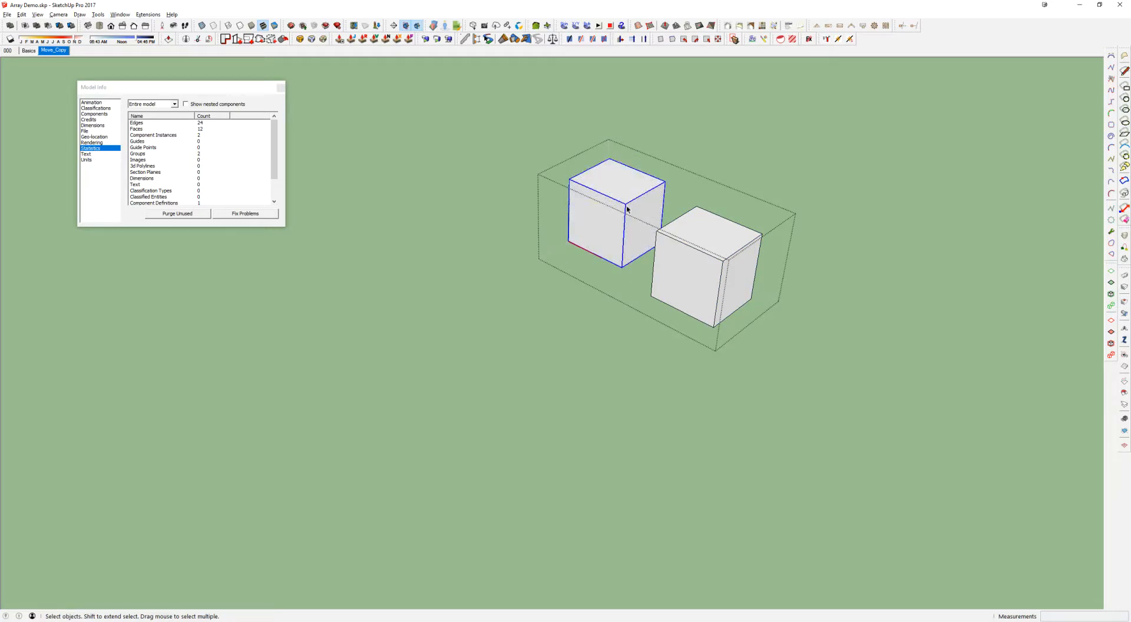
{"action": "left_click", "coordinate": [677, 248]}
{"action": "left_click", "coordinate": [646, 207]}
{"action": "key", "text": "Escape"}
{"action": "left_click", "coordinate": [648, 215]}
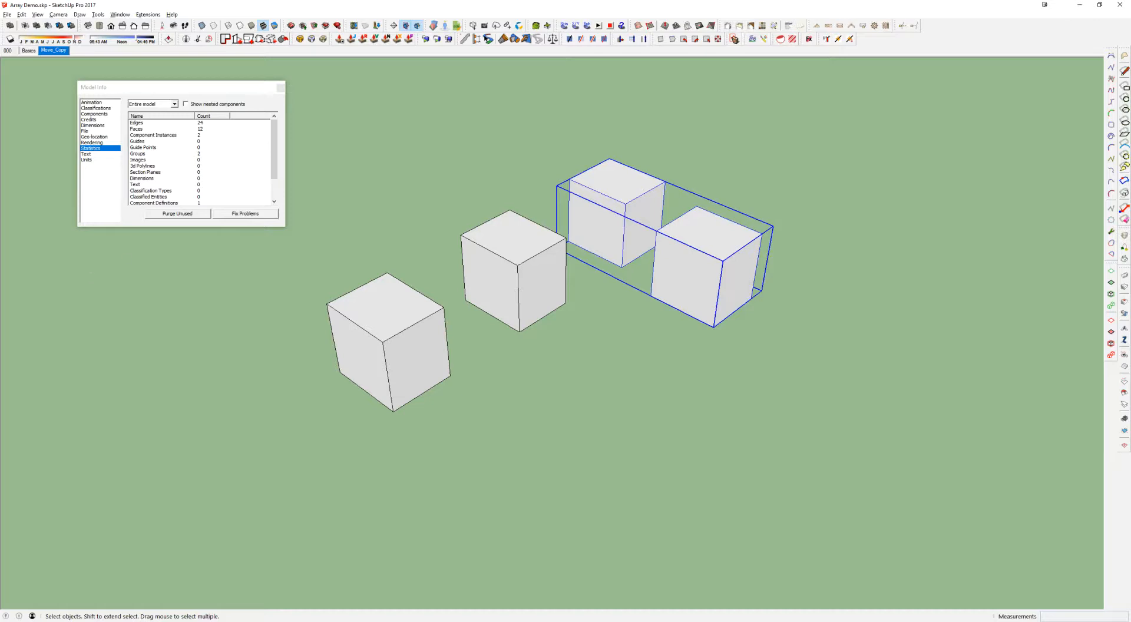
Draw a circle about 13' in radius on the ground in front of the two nested cubes
{"action": "middle_click_drag", "start_coordinate": [540, 320], "coordinate": [603, 282]}
{"action": "key", "text": "c"}
{"action": "left_click", "coordinate": [666, 371]}
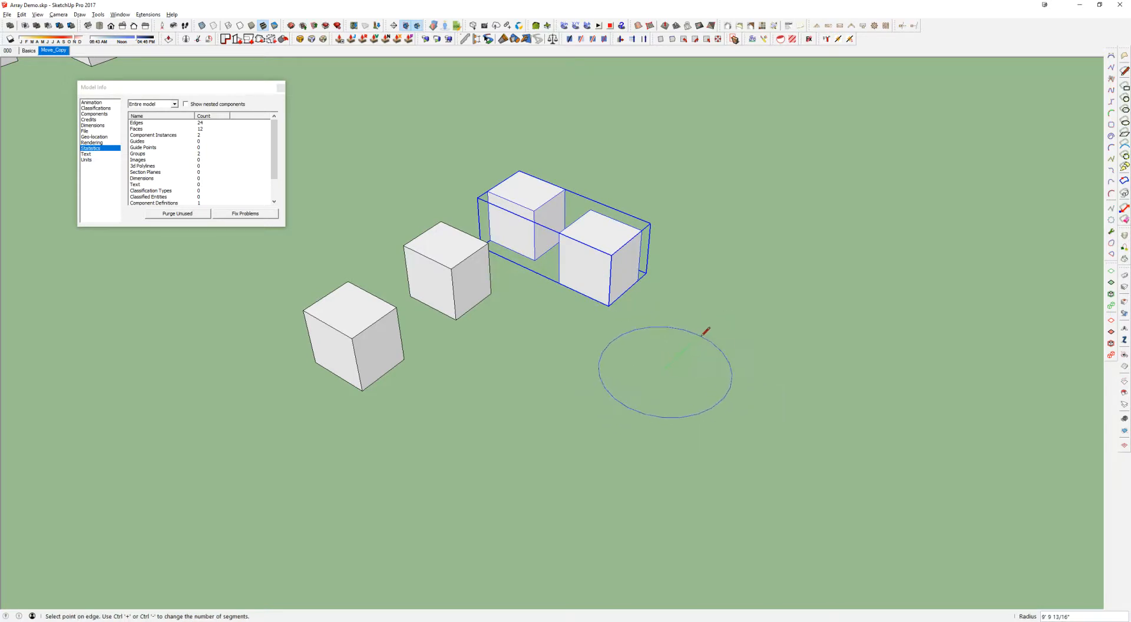
{"action": "left_click", "coordinate": [712, 322]}
{"action": "key", "text": "space"}
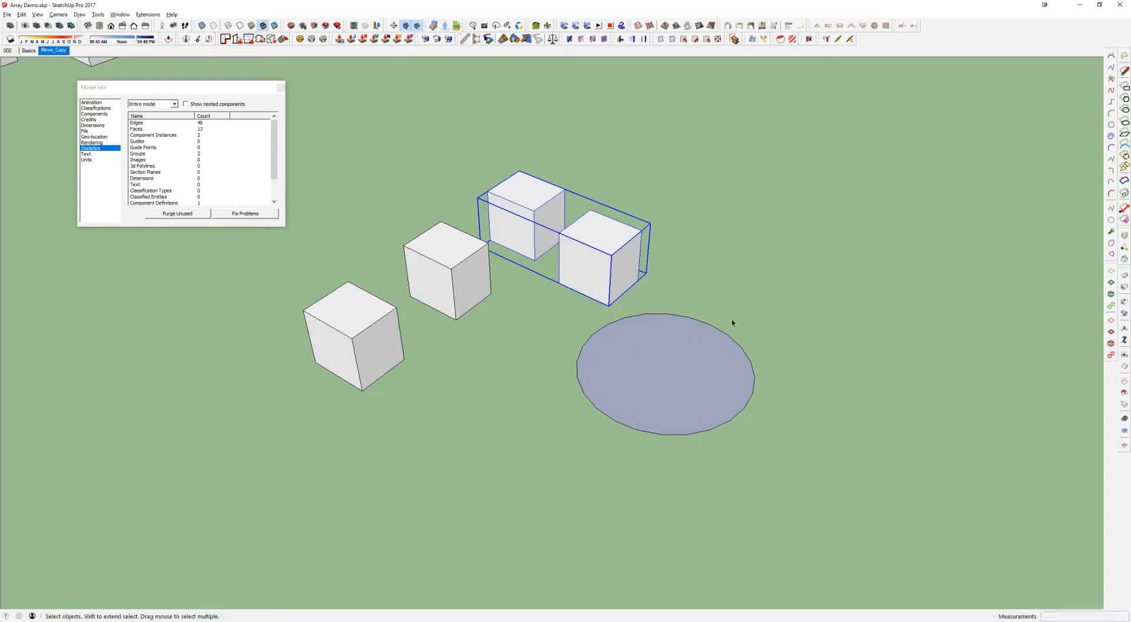
Select the circle's edge, bring up its entity info and examine its segment count and straight edge segments
{"action": "left_click", "coordinate": [706, 326]}
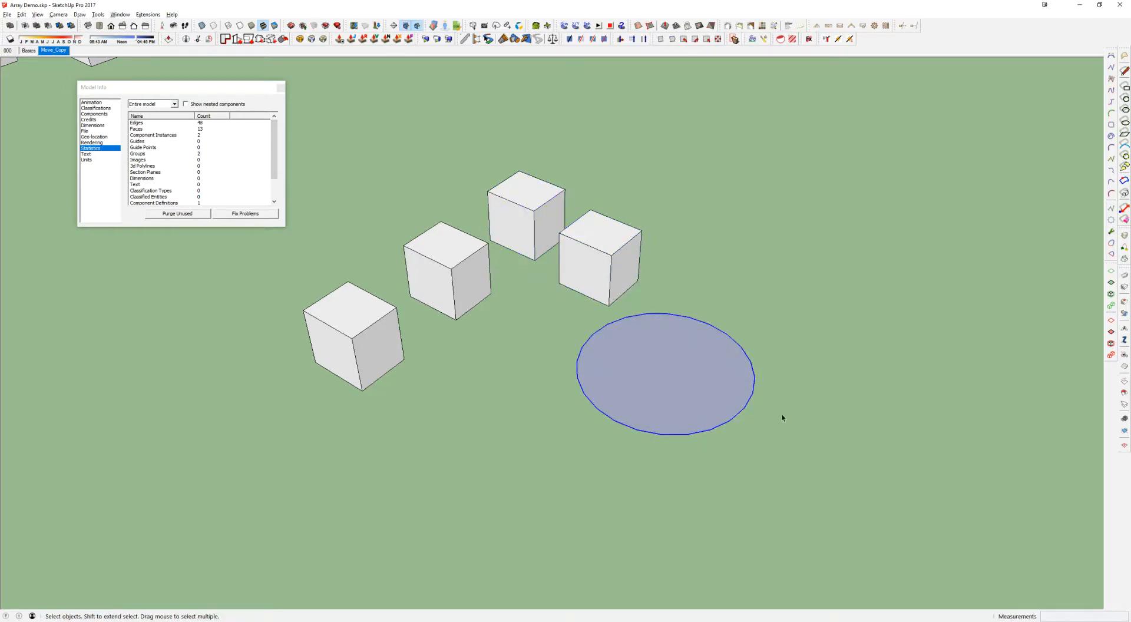
{"action": "left_click_drag", "start_coordinate": [1130, 95], "coordinate": [843, 94]}
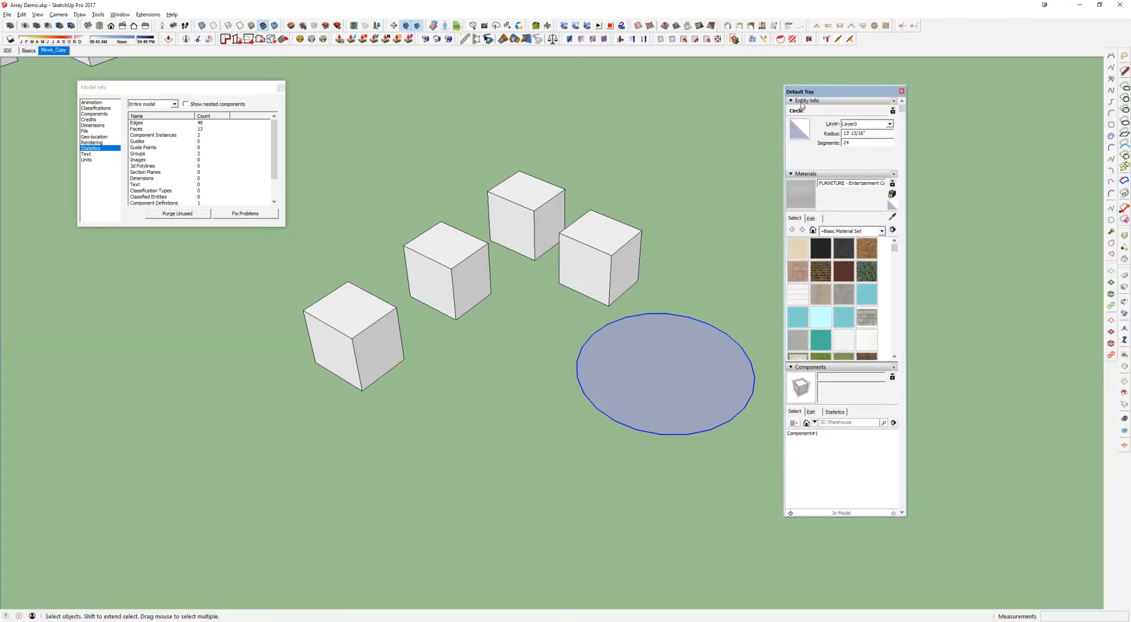
{"action": "left_click", "coordinate": [847, 143]}
{"action": "scroll", "coordinate": [658, 319], "scroll_direction": "up", "scroll_amount": 3}
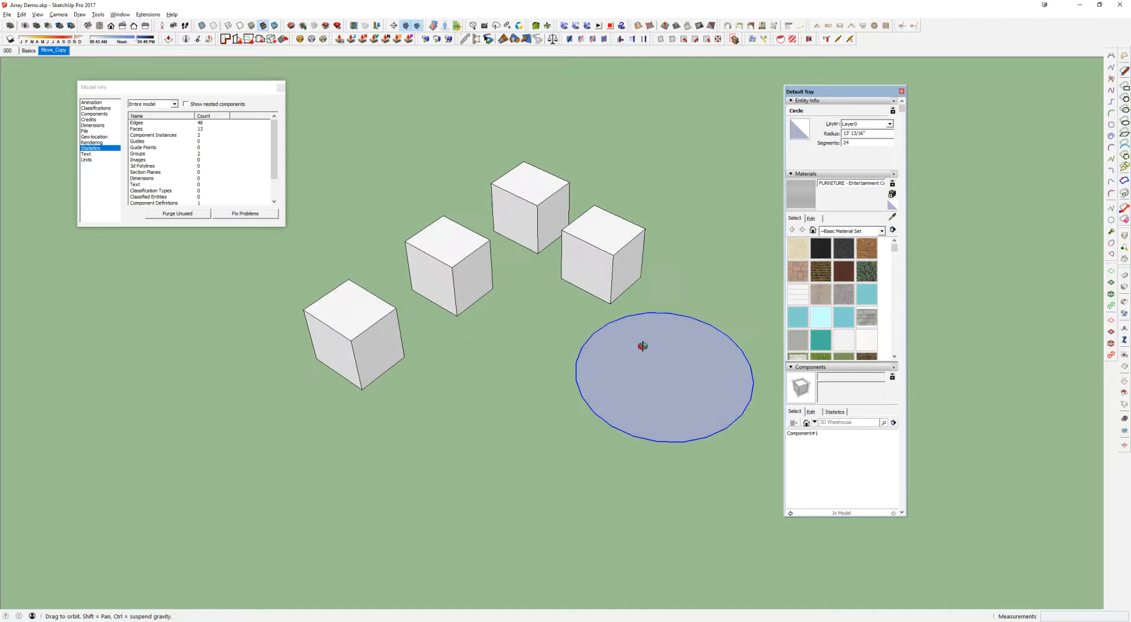
{"action": "middle_click_drag", "start_coordinate": [672, 329], "coordinate": [547, 315], "text": "shift"}
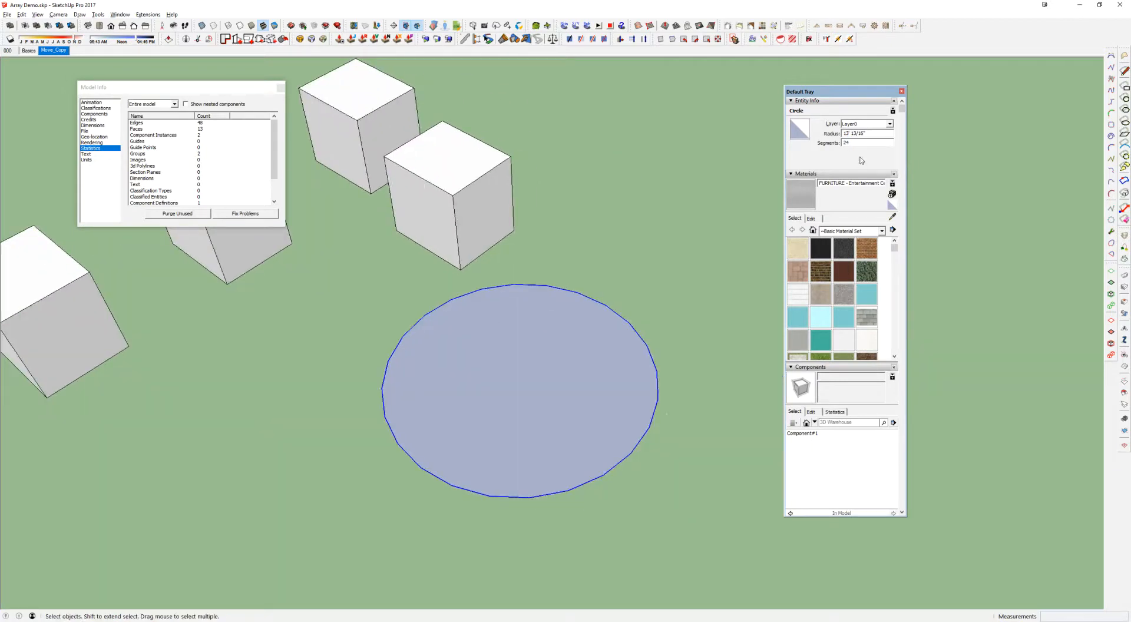
{"action": "scroll", "coordinate": [540, 276], "scroll_direction": "up", "scroll_amount": 2}
{"action": "scroll", "coordinate": [460, 294], "scroll_direction": "down", "scroll_amount": 6}
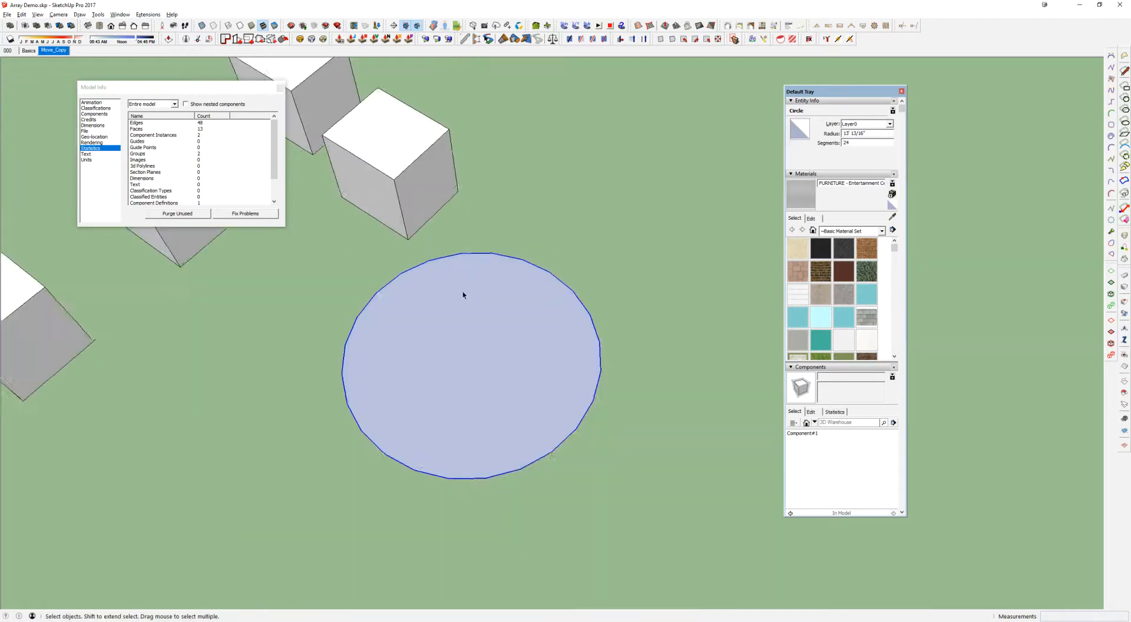
Draw a circle about 142' in radius enclosing the four cubes and the small circle, and select its edge
{"action": "key", "text": "c"}
{"action": "left_click", "coordinate": [400, 363]}
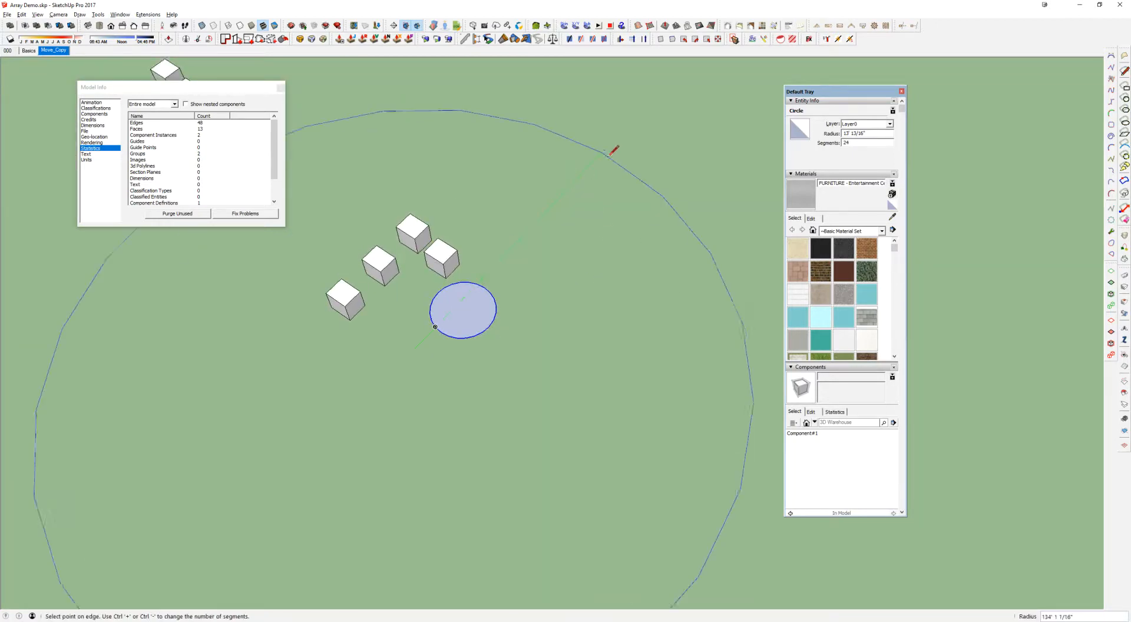
{"action": "left_click", "coordinate": [620, 146]}
{"action": "scroll", "coordinate": [620, 146], "scroll_direction": "down", "scroll_amount": 1}
{"action": "key", "text": "space"}
{"action": "scroll", "coordinate": [674, 177], "scroll_direction": "up", "scroll_amount": 1}
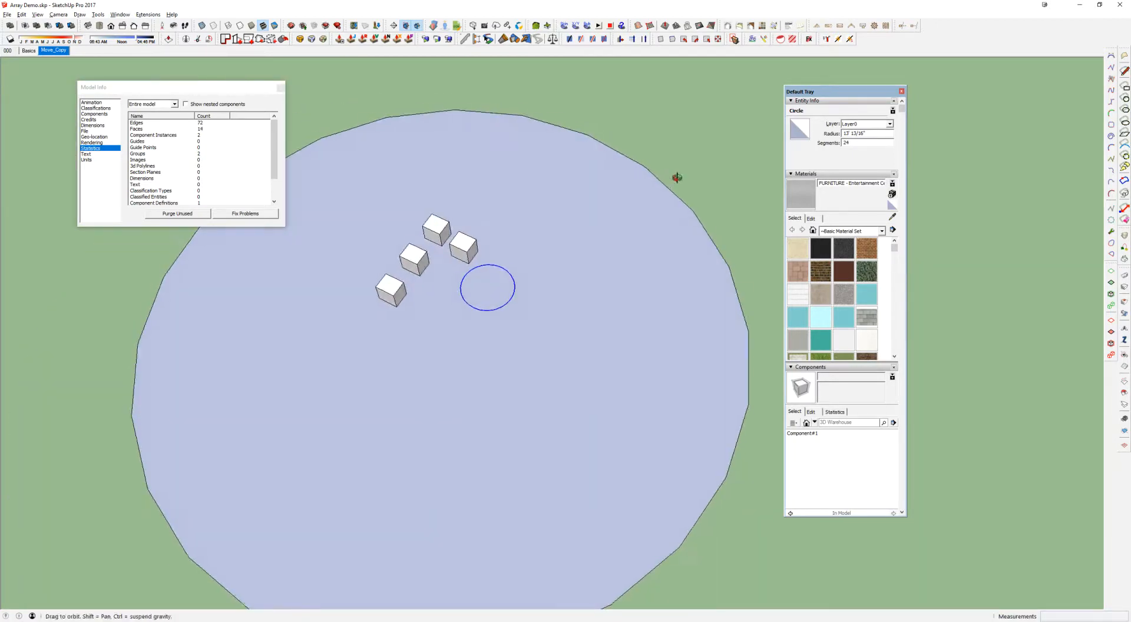
{"action": "left_click", "coordinate": [637, 167]}
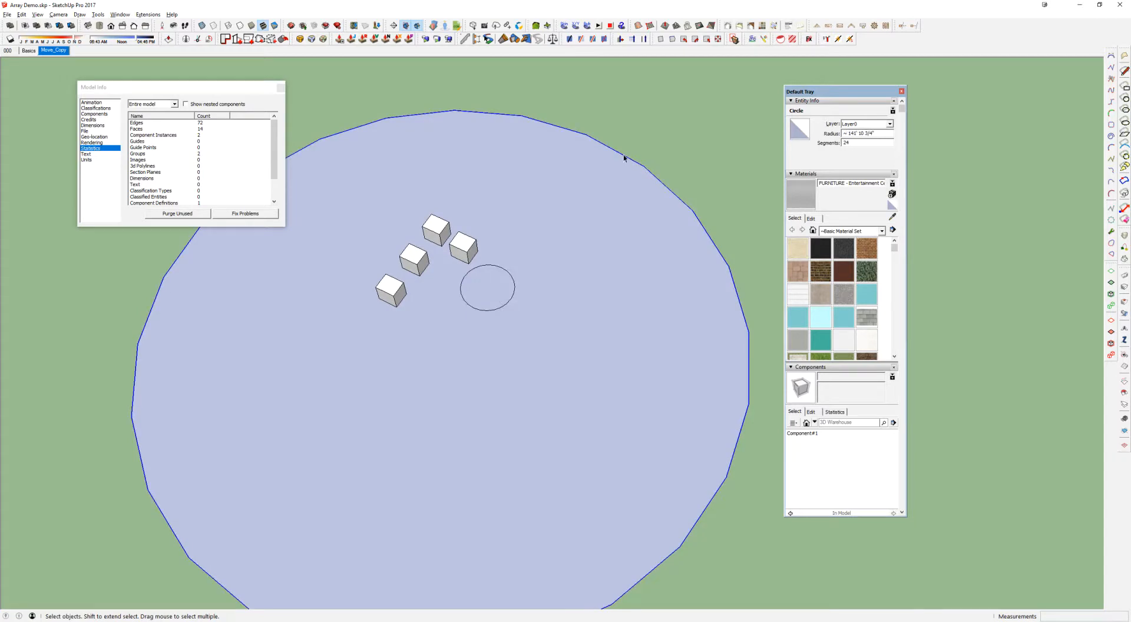
Check the length of one edge segment of the large circle and set the circle to 48 segments
{"action": "key", "text": "t"}
{"action": "left_click", "coordinate": [586, 135]}
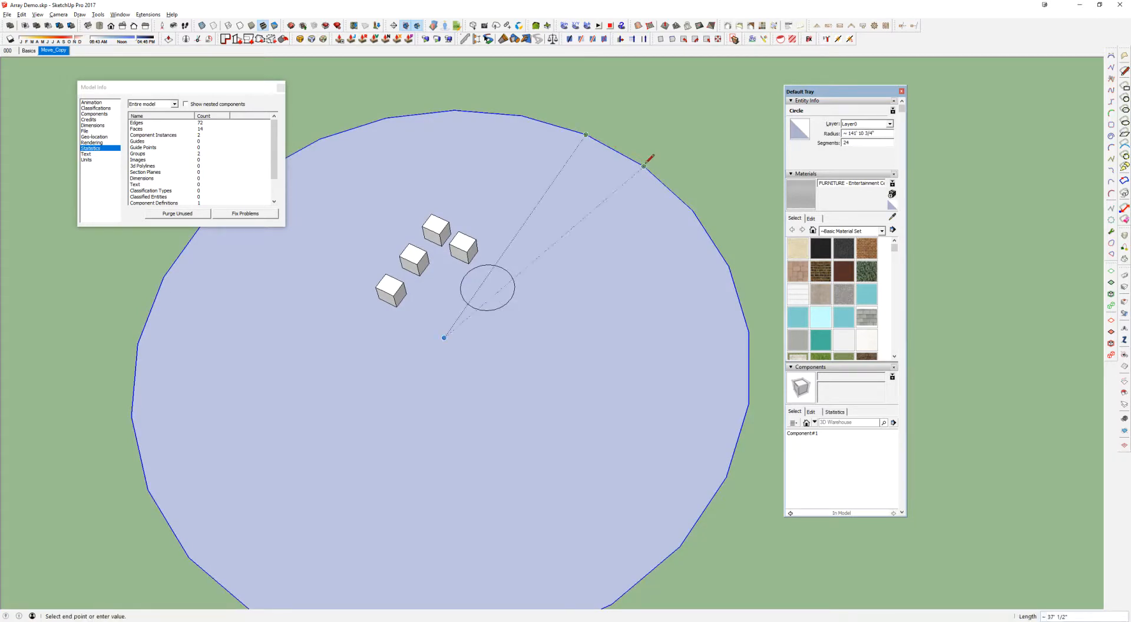
{"action": "key", "text": "Escape"}
{"action": "left_click_drag", "start_coordinate": [857, 143], "coordinate": [828, 150]}
{"action": "type", "text": "48"}
{"action": "key", "text": "Return"}
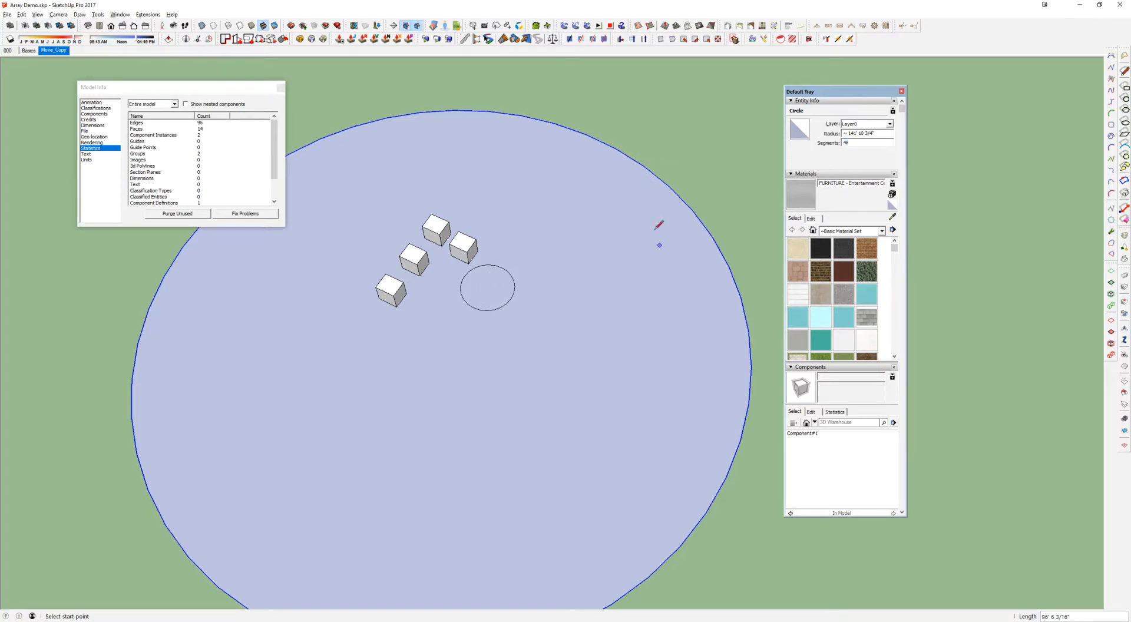
Check a shortened edge segment of the large circle and set the circle to 96 segments
{"action": "left_click", "coordinate": [615, 148]}
{"action": "key", "text": "Escape"}
{"action": "left_click_drag", "start_coordinate": [849, 144], "coordinate": [831, 143]}
{"action": "type", "text": "96"}
{"action": "key", "text": "Return"}
{"action": "middle_click_drag", "start_coordinate": [561, 184], "coordinate": [541, 196]}
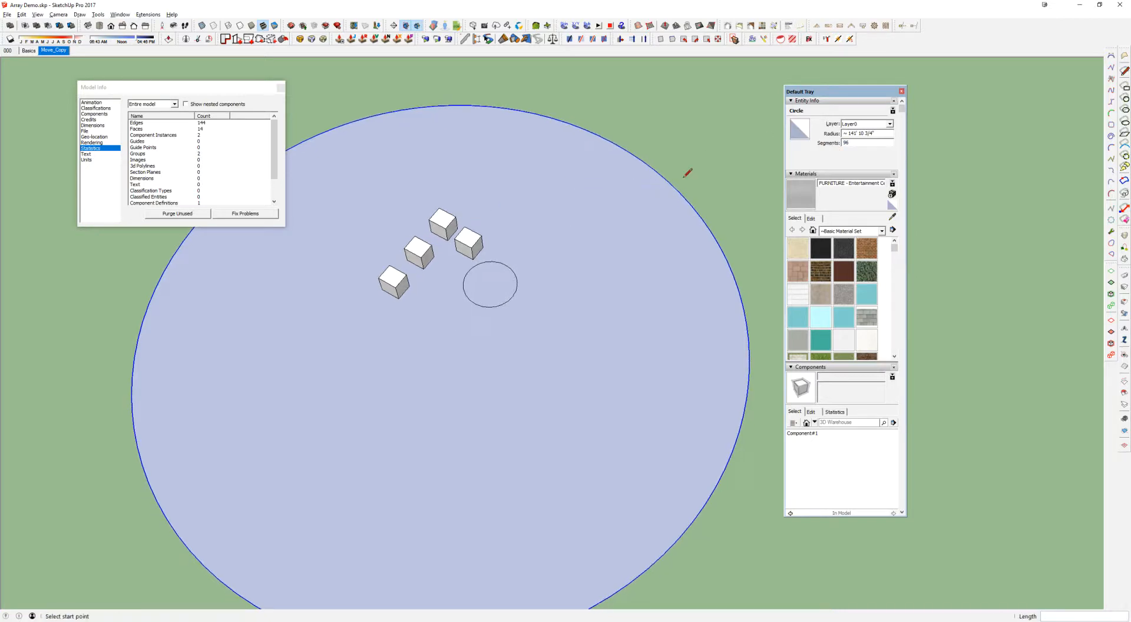
{"action": "left_click", "coordinate": [643, 160]}
{"action": "middle_click_drag", "start_coordinate": [652, 167], "coordinate": [518, 275], "text": "shift"}
{"action": "key", "text": "Escape"}
{"action": "left_click", "coordinate": [551, 148]}
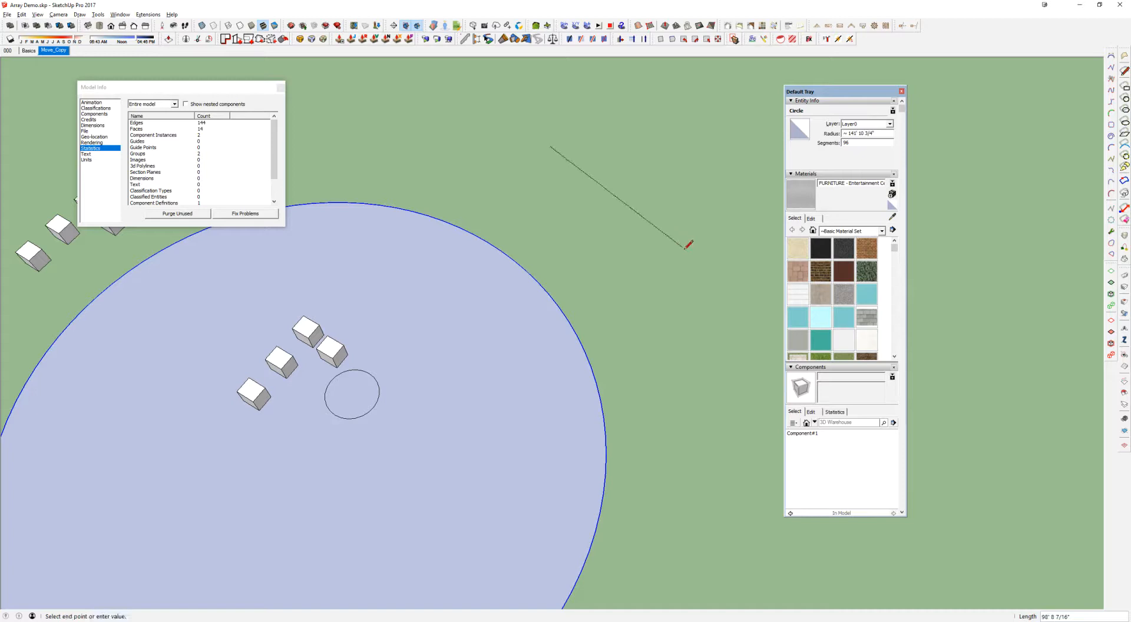
{"action": "middle_click_drag", "start_coordinate": [569, 337], "coordinate": [381, 206], "text": "shift"}
{"action": "scroll", "coordinate": [354, 282], "scroll_direction": "down", "scroll_amount": 2}
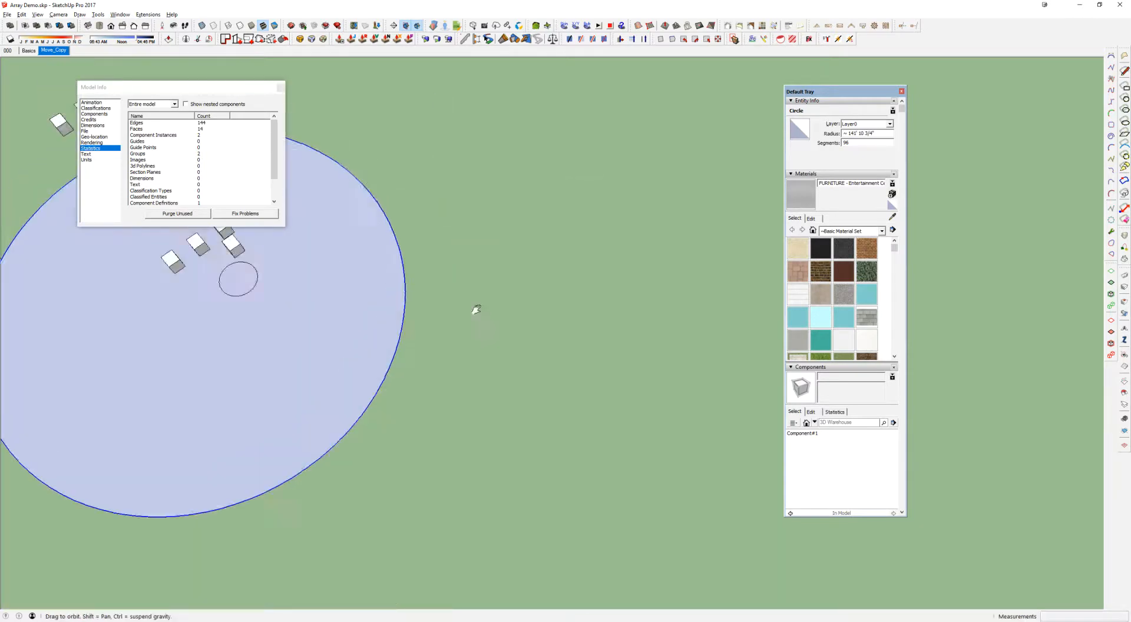
{"action": "middle_click_drag", "start_coordinate": [471, 227], "coordinate": [512, 398], "text": "shift"}
{"action": "key", "text": "Escape"}
{"action": "scroll", "coordinate": [467, 361], "scroll_direction": "down", "scroll_amount": 2}
Draw a straight line beside the large circle and a two-point arc bulging out from that line
{"action": "left_click", "coordinate": [469, 379]}
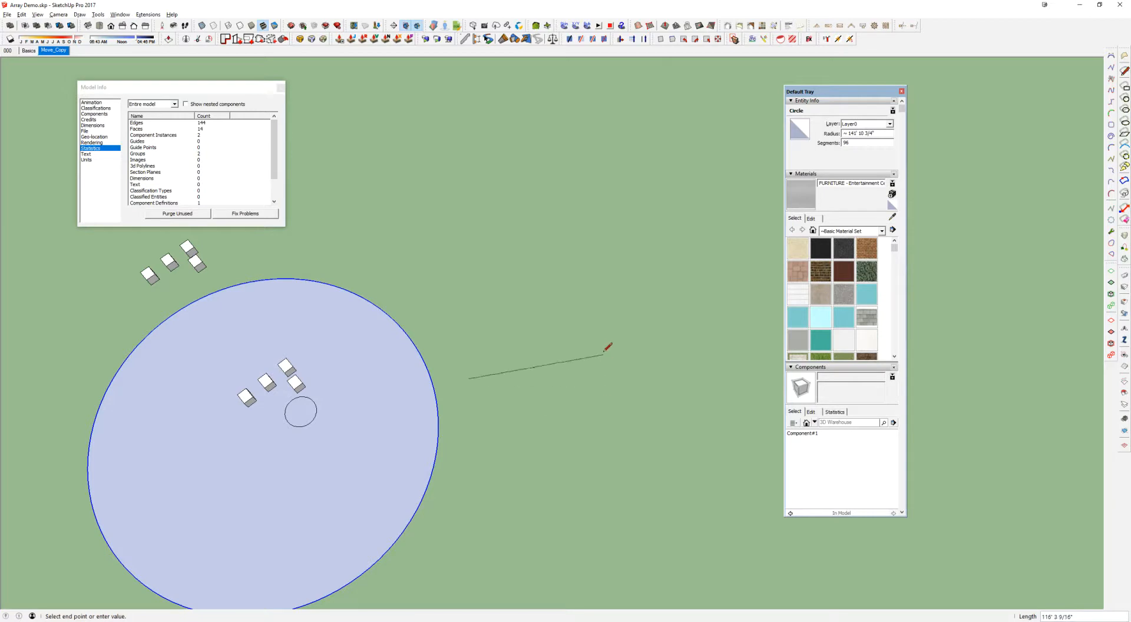
{"action": "key", "text": "Escape"}
{"action": "left_click", "coordinate": [688, 200]}
{"action": "key", "text": "a"}
{"action": "left_click", "coordinate": [516, 340]}
{"action": "left_click", "coordinate": [626, 250]}
{"action": "left_click", "coordinate": [566, 232]}
{"action": "scroll", "coordinate": [569, 284], "scroll_direction": "up", "scroll_amount": 2}
{"action": "key", "text": "e"}
{"action": "middle_click_drag", "start_coordinate": [560, 295], "coordinate": [540, 245]}
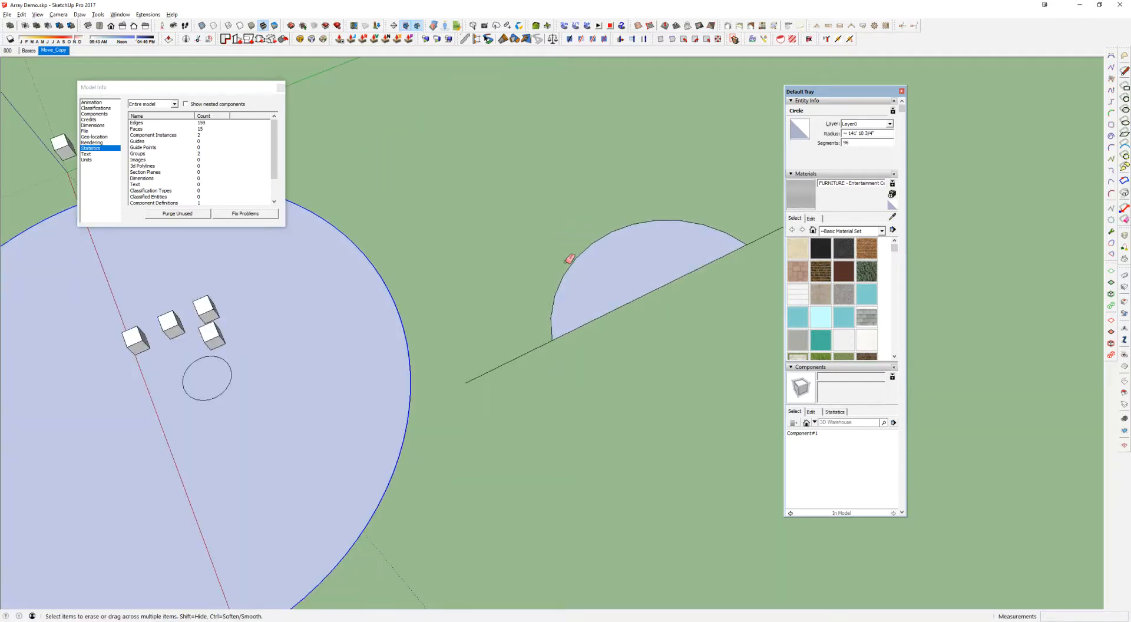
{"action": "key", "text": "space"}
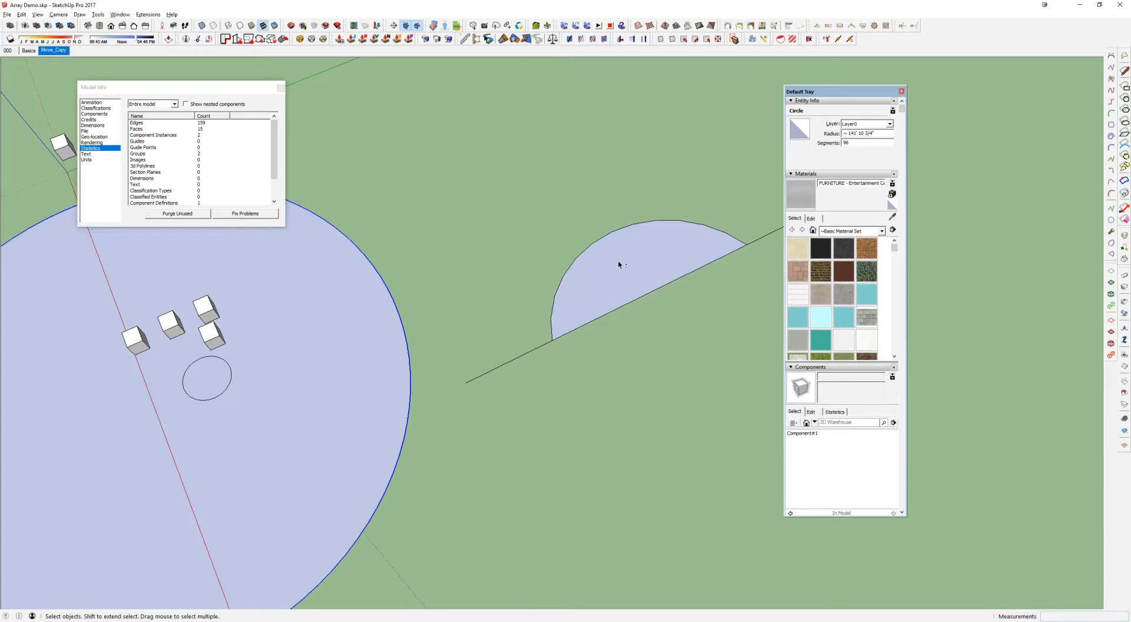
Select the arc to view its entity info and draw a circle about 46' in radius beyond it
{"action": "middle_click_drag", "start_coordinate": [636, 259], "coordinate": [568, 278], "text": "shift"}
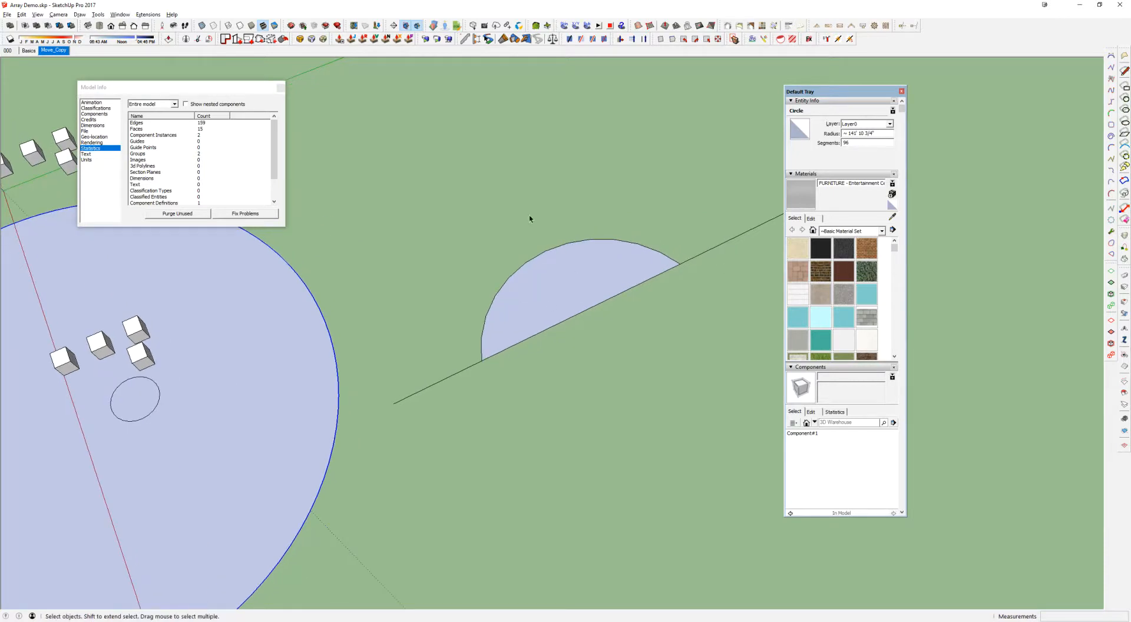
{"action": "left_click", "coordinate": [653, 250]}
{"action": "key", "text": "c"}
{"action": "left_click", "coordinate": [522, 108]}
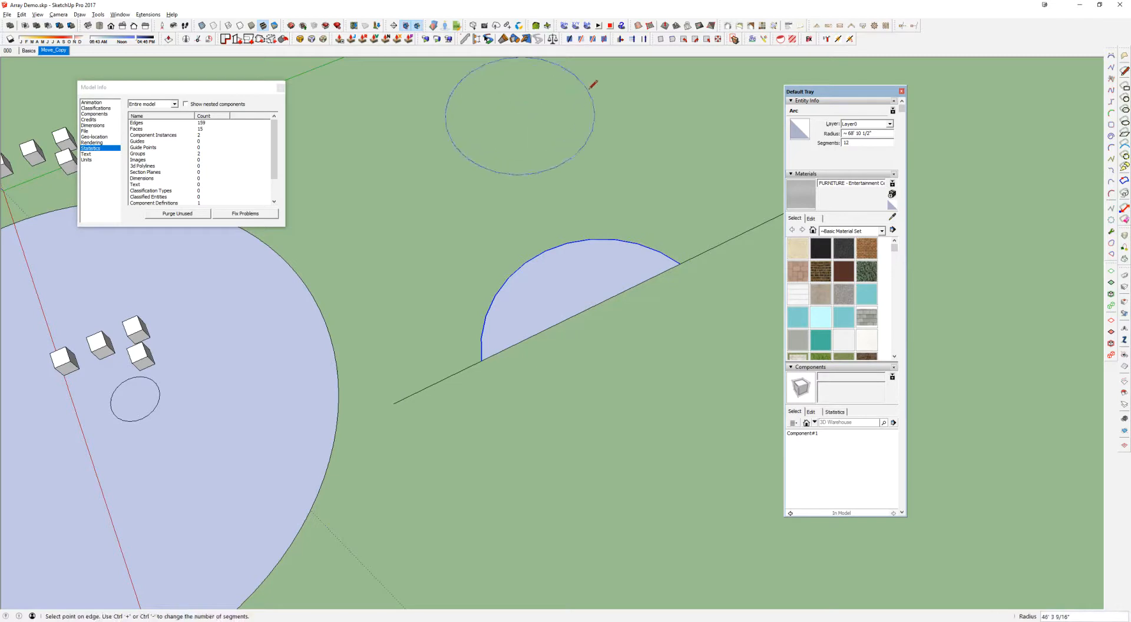
{"action": "left_click", "coordinate": [596, 76]}
{"action": "middle_click_drag", "start_coordinate": [596, 76], "coordinate": [555, 142], "text": "shift"}
{"action": "key", "text": "space"}
Select the new circle and the arc in turn and examine their segment counts
{"action": "left_click", "coordinate": [545, 126]}
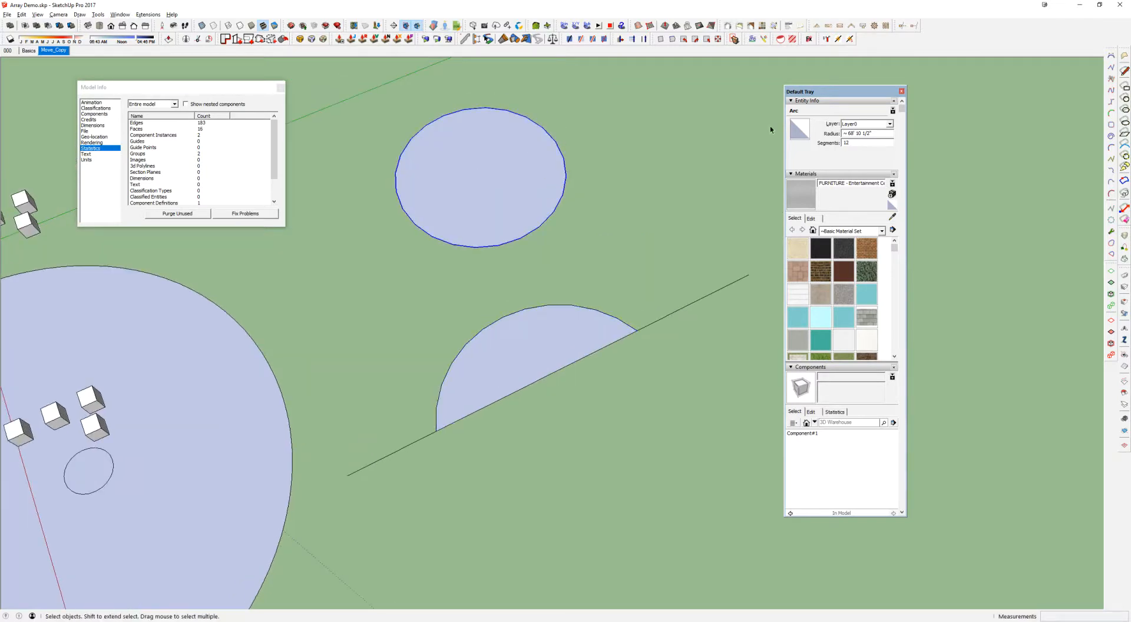
{"action": "left_click", "coordinate": [847, 142]}
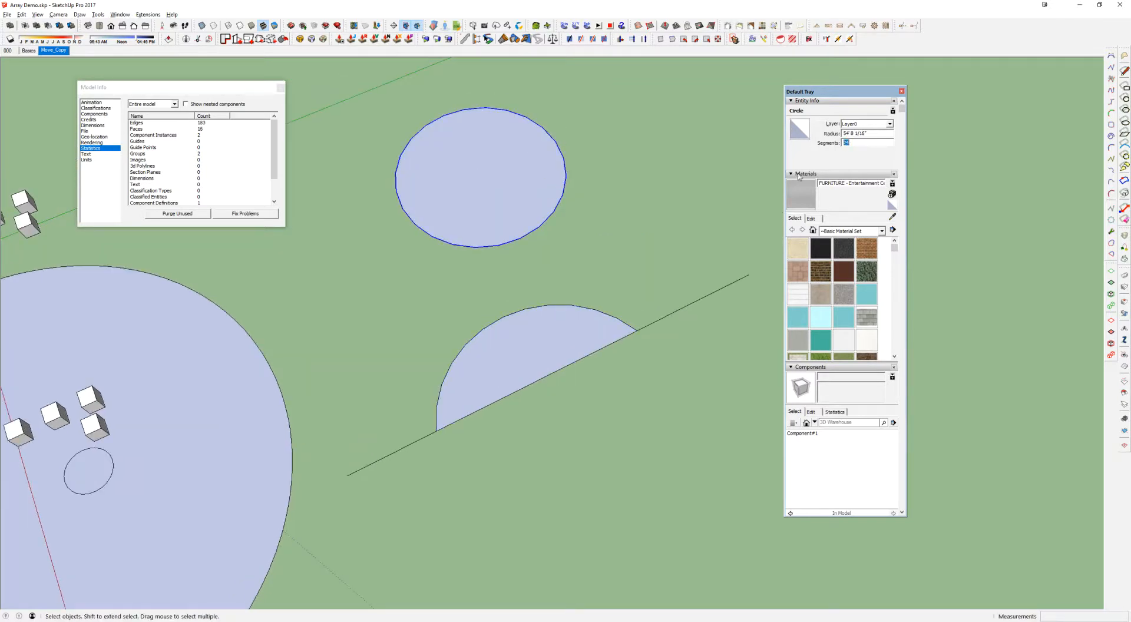
{"action": "left_click", "coordinate": [586, 308]}
{"action": "left_click_drag", "start_coordinate": [858, 141], "coordinate": [828, 146]}
{"action": "middle_click_drag", "start_coordinate": [568, 365], "coordinate": [553, 351]}
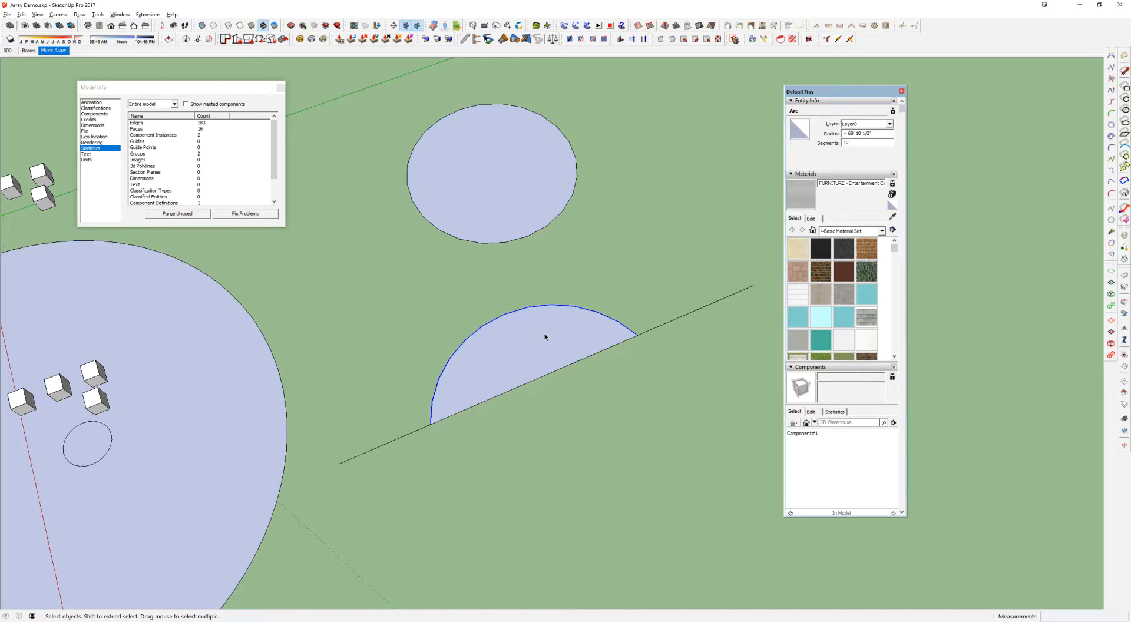
Draw a large closed four-sided face with lines on the ground beyond the arc and circle
{"action": "scroll", "coordinate": [545, 337], "scroll_direction": "down", "scroll_amount": 5}
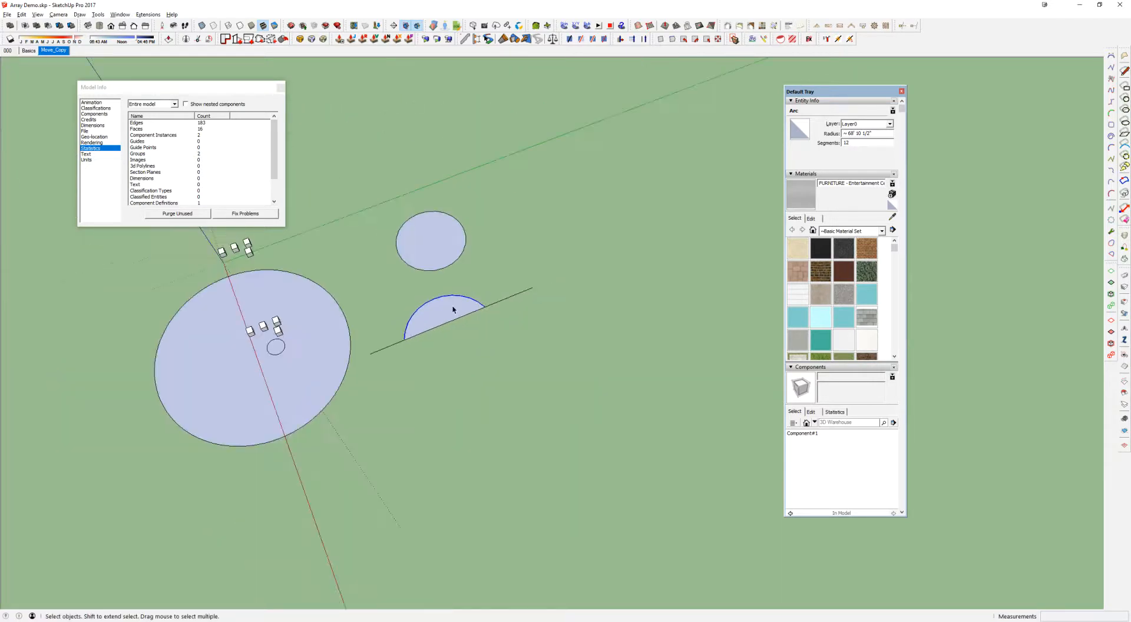
{"action": "middle_click_drag", "start_coordinate": [469, 304], "coordinate": [407, 253]}
{"action": "key", "text": "r"}
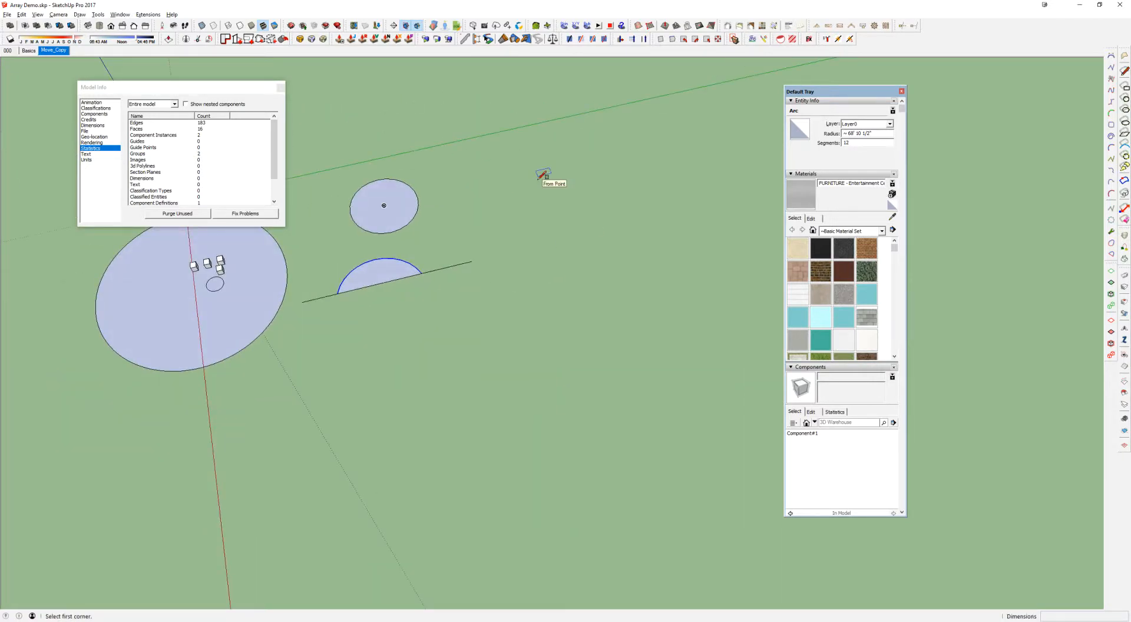
{"action": "key", "text": "l"}
{"action": "left_click", "coordinate": [530, 141]}
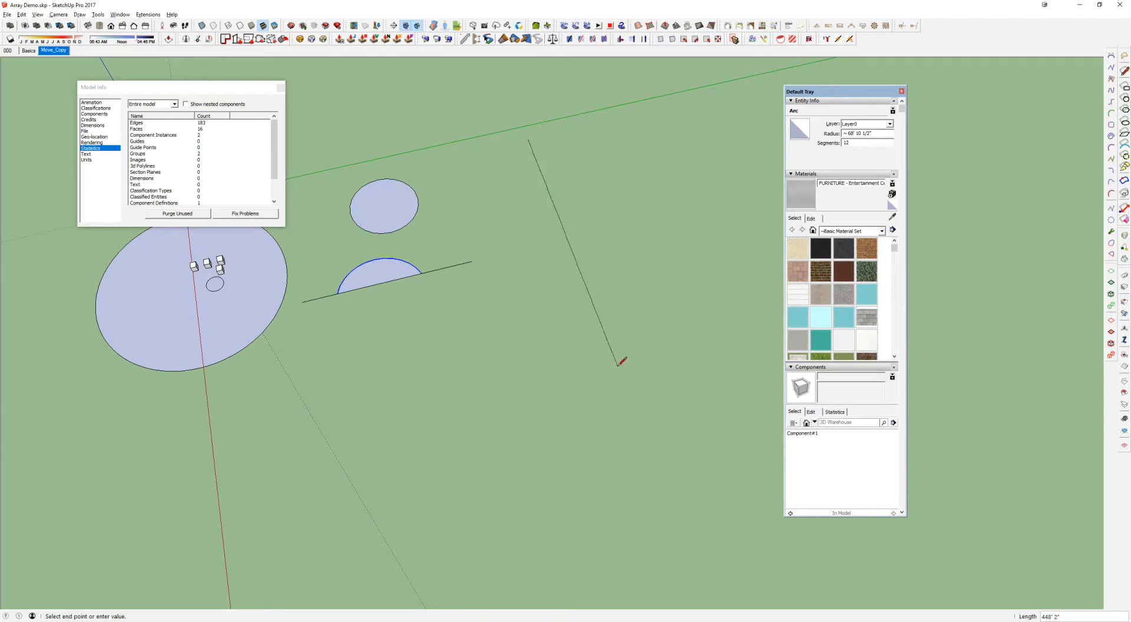
{"action": "left_click", "coordinate": [632, 416]}
{"action": "scroll", "coordinate": [632, 414], "scroll_direction": "down", "scroll_amount": 2}
{"action": "middle_click_drag", "start_coordinate": [631, 413], "coordinate": [336, 488], "text": "shift"}
{"action": "left_click", "coordinate": [535, 432]}
{"action": "left_click", "coordinate": [453, 163]}
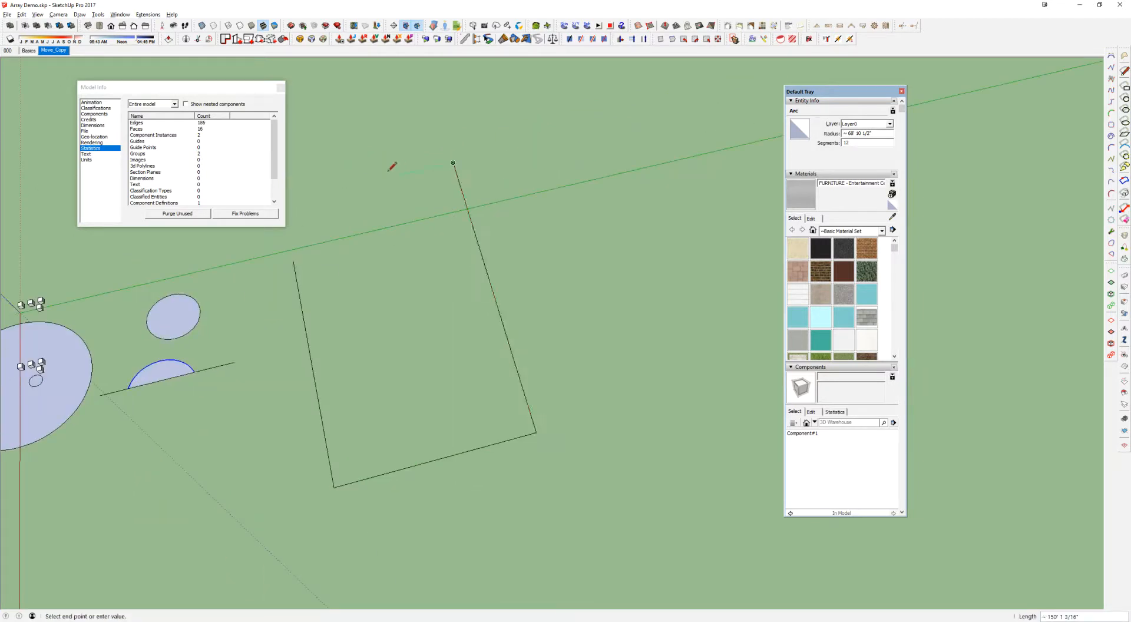
{"action": "left_click", "coordinate": [293, 261]}
Draw an outward arc about 239' in radius across the face's near end and erase the straight edge it spans
{"action": "middle_click_drag", "start_coordinate": [398, 304], "coordinate": [460, 379]}
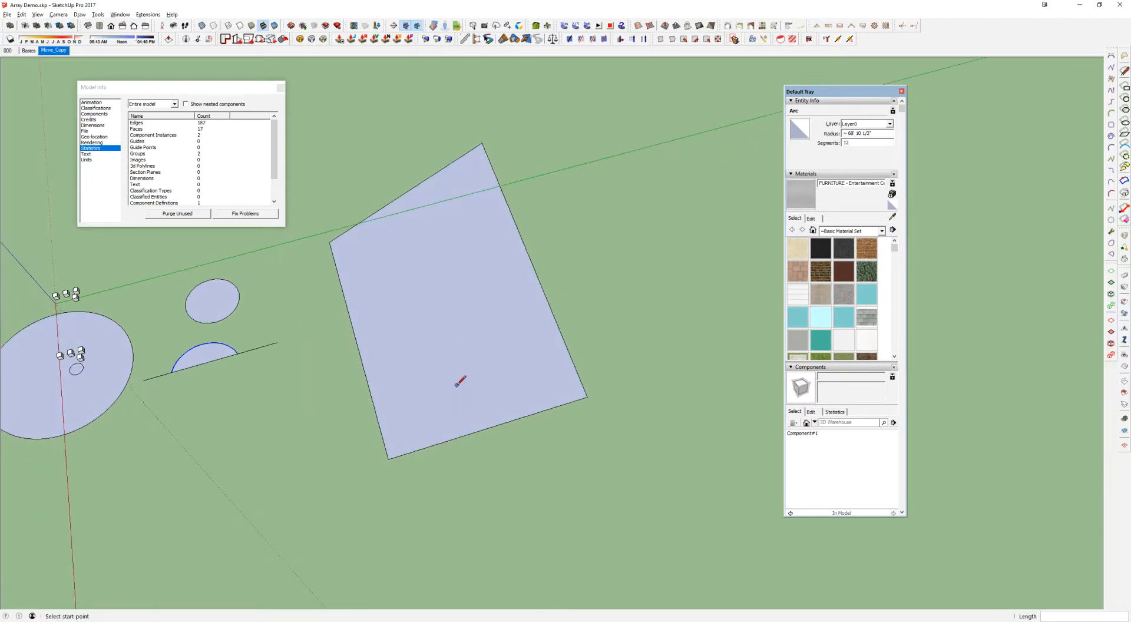
{"action": "left_click", "coordinate": [388, 459]}
{"action": "left_click", "coordinate": [587, 397]}
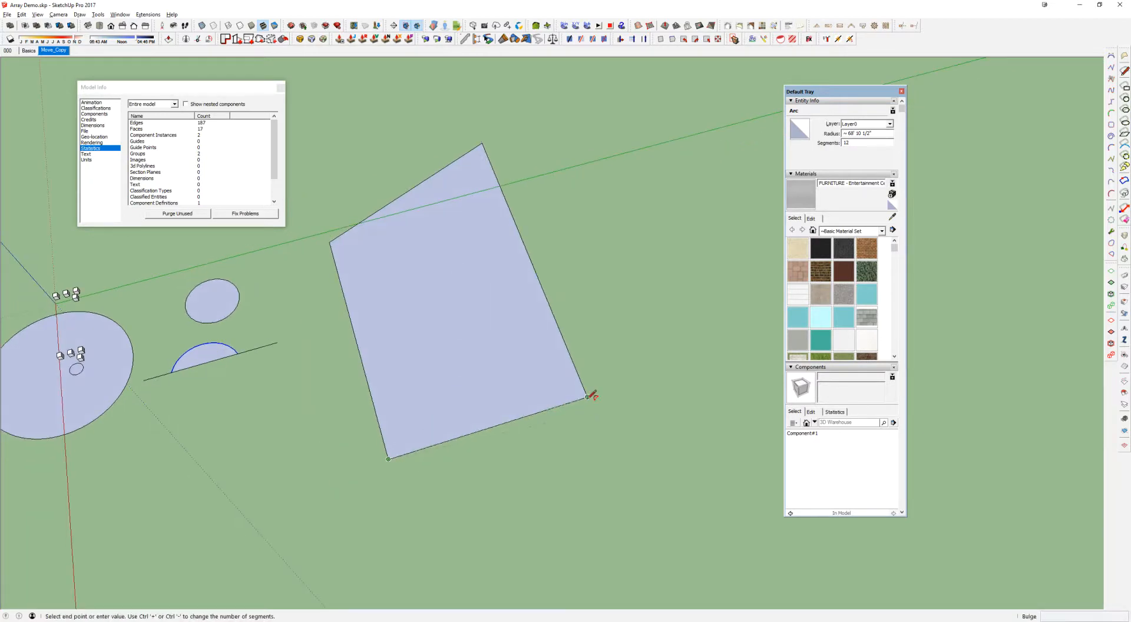
{"action": "left_click", "coordinate": [542, 456]}
{"action": "key", "text": "e"}
{"action": "left_click", "coordinate": [512, 422]}
Set the face's end arc to 96 segments and inspect the smoother curve up close
{"action": "key", "text": "space"}
{"action": "left_click", "coordinate": [550, 454]}
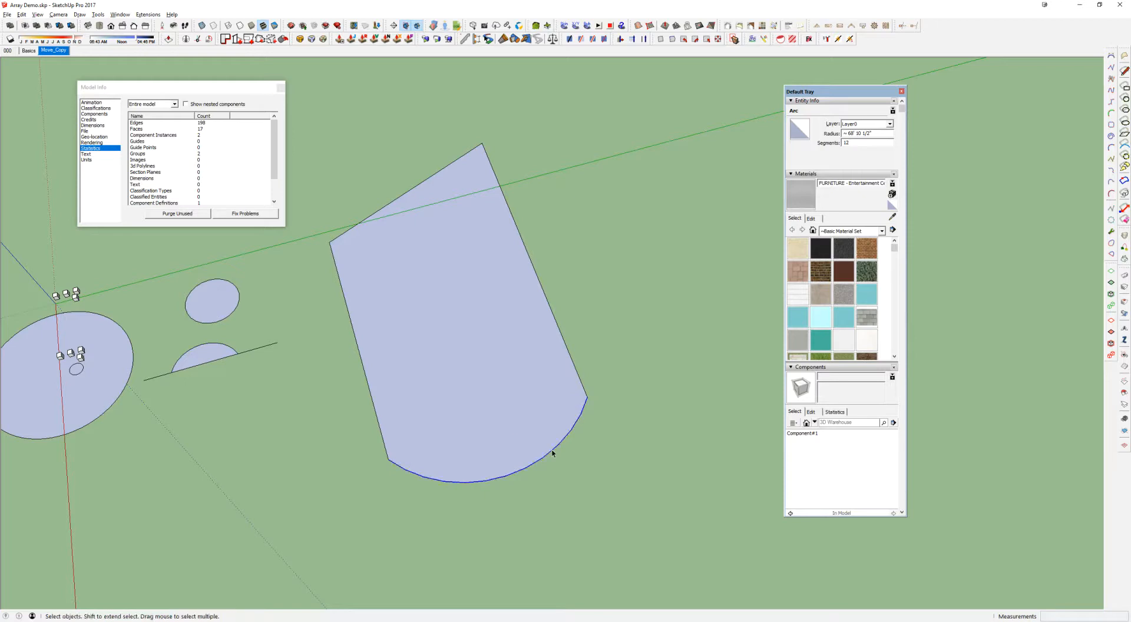
{"action": "left_click", "coordinate": [845, 143]}
{"action": "type", "text": "96"}
{"action": "key", "text": "Return"}
{"action": "middle_click_drag", "start_coordinate": [627, 288], "coordinate": [509, 305]}
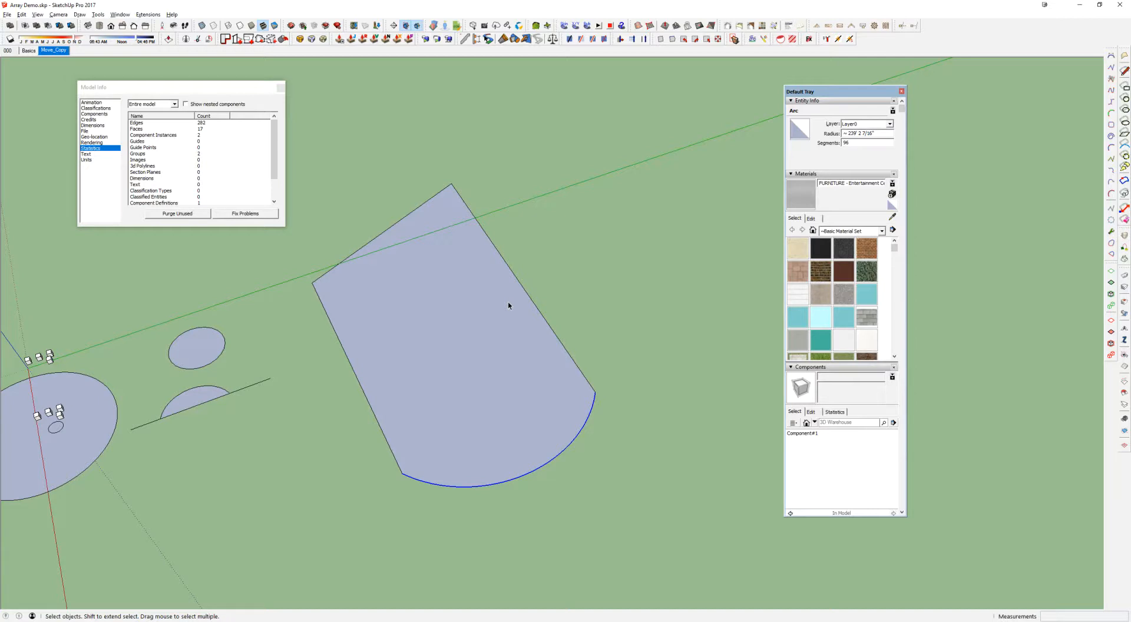
{"action": "middle_click_drag", "start_coordinate": [520, 408], "coordinate": [619, 423]}
{"action": "scroll", "coordinate": [555, 419], "scroll_direction": "up", "scroll_amount": 3}
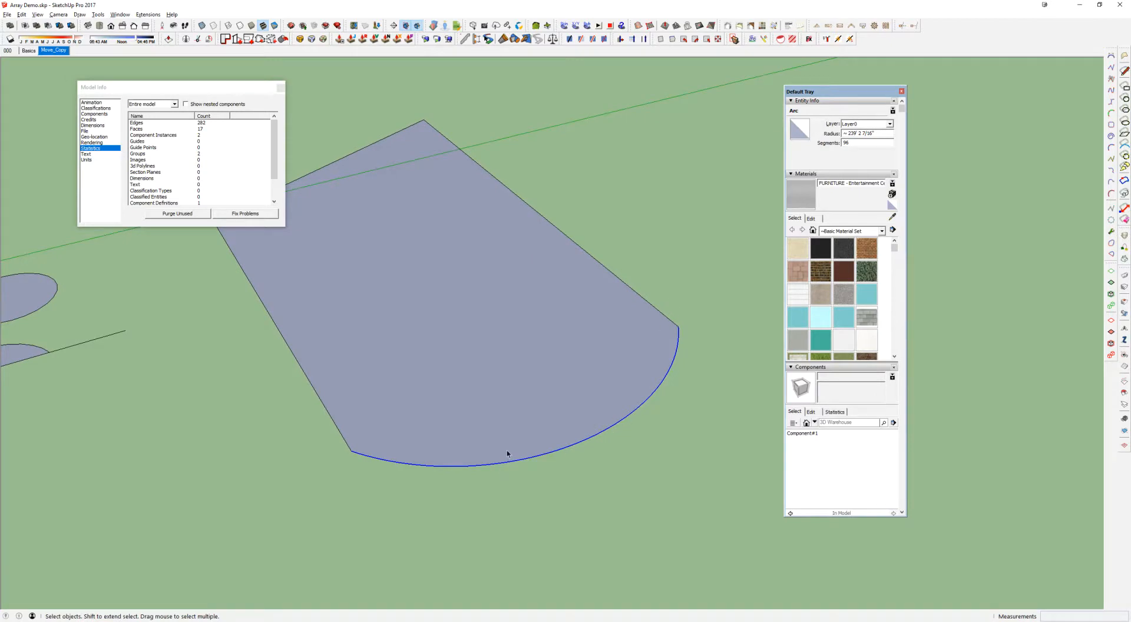
Set the face's end arc to 12 segments and inspect its straight segments up close
{"action": "left_click", "coordinate": [860, 142]}
{"action": "middle_click_drag", "start_coordinate": [487, 349], "coordinate": [494, 346]}
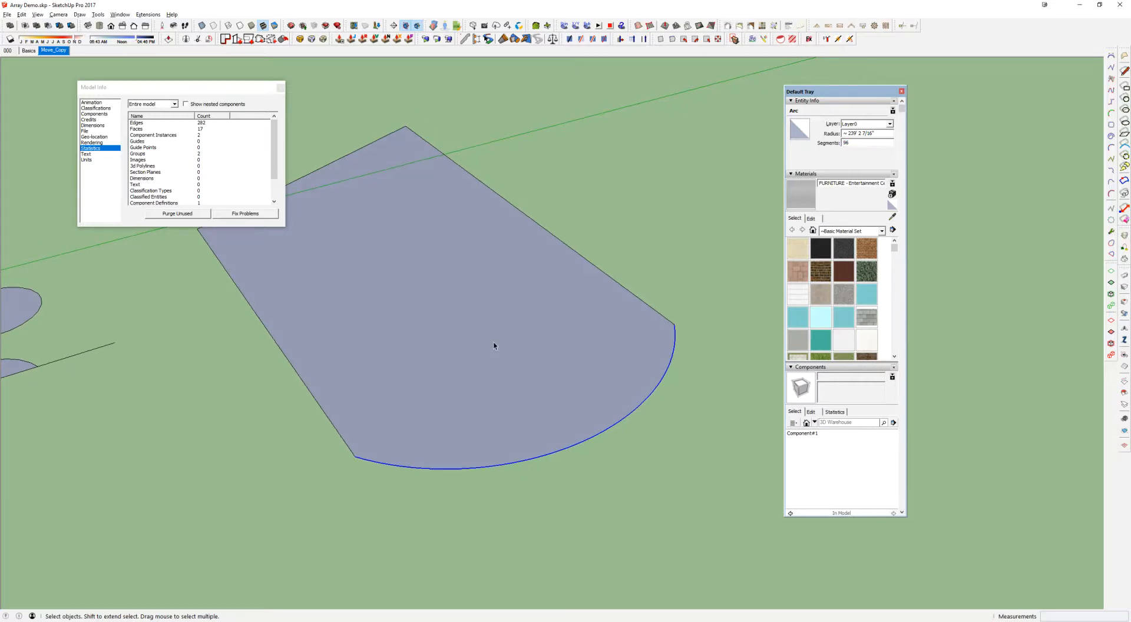
{"action": "left_click", "coordinate": [844, 144]}
{"action": "type", "text": "12"}
{"action": "key", "text": "Return"}
{"action": "scroll", "coordinate": [558, 338], "scroll_direction": "up", "scroll_amount": 6}
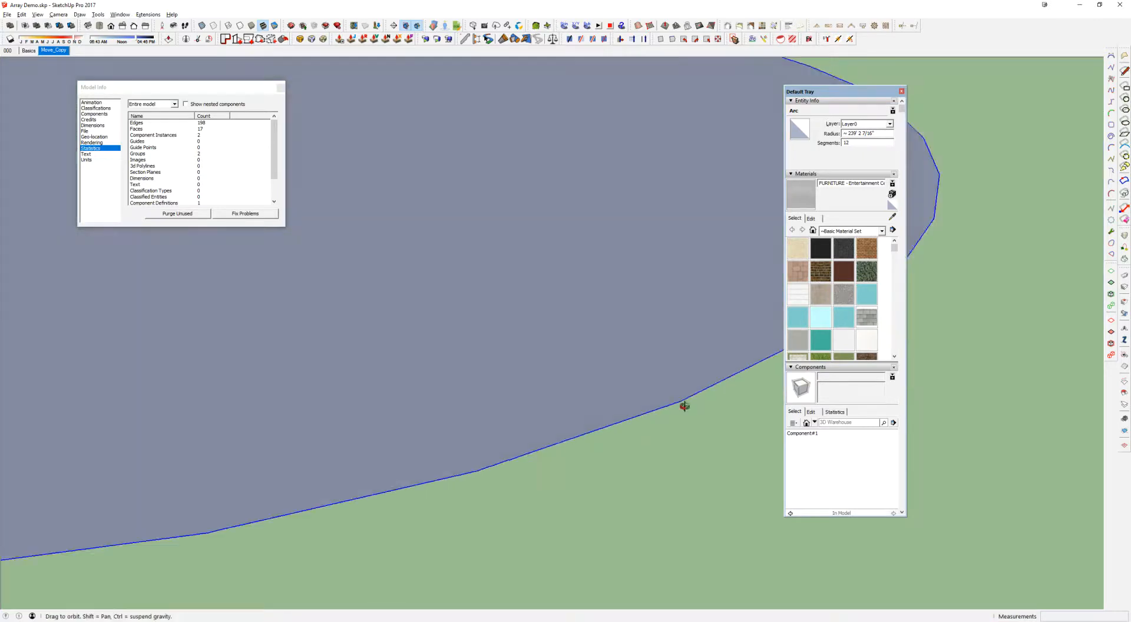
{"action": "scroll", "coordinate": [642, 412], "scroll_direction": "down", "scroll_amount": 4}
Draw two lines from the ends of one arc segment to a point inside the face, forming a narrow triangle
{"action": "key", "text": "l"}
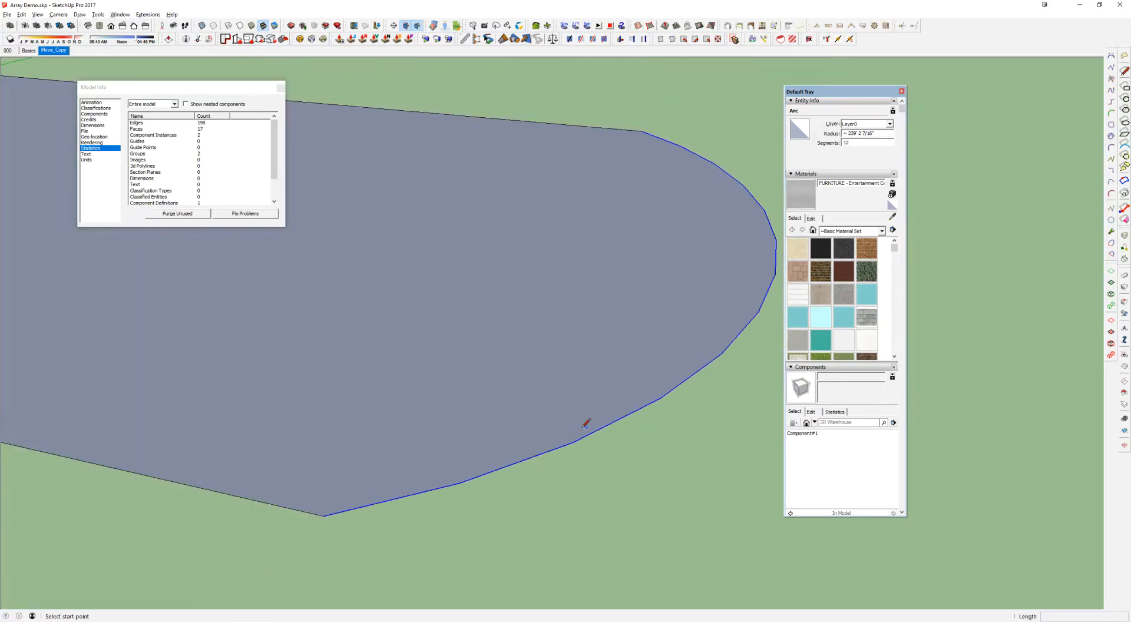
{"action": "left_click", "coordinate": [572, 442]}
{"action": "left_click", "coordinate": [407, 307]}
{"action": "left_click", "coordinate": [660, 398]}
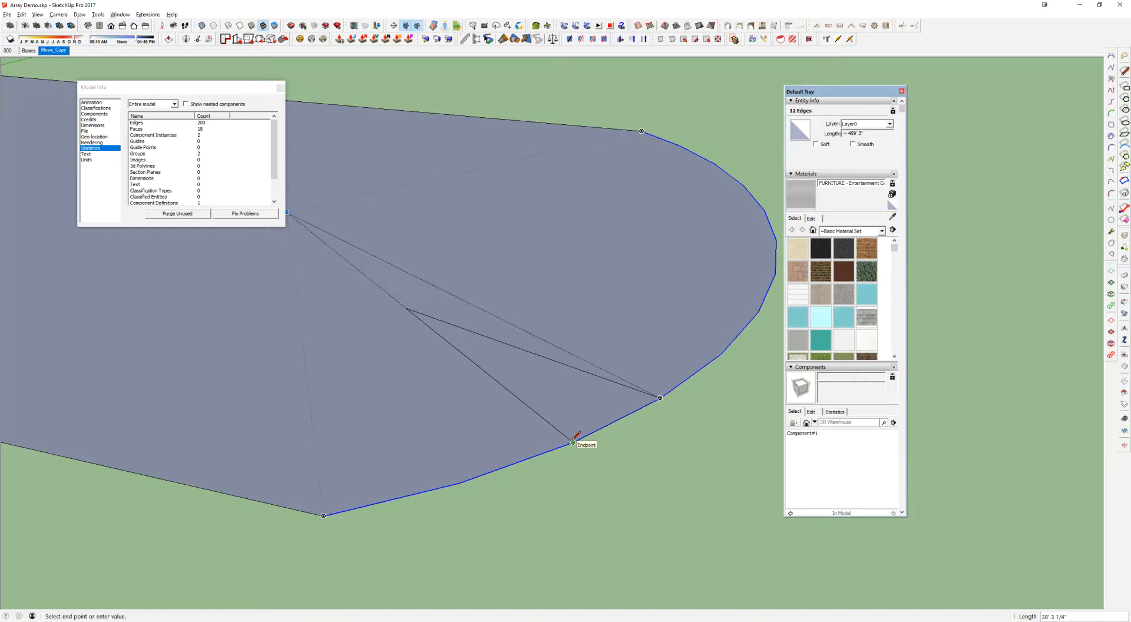
{"action": "middle_click_drag", "start_coordinate": [573, 443], "coordinate": [470, 456]}
{"action": "key", "text": "Escape"}
{"action": "left_click", "coordinate": [556, 437]}
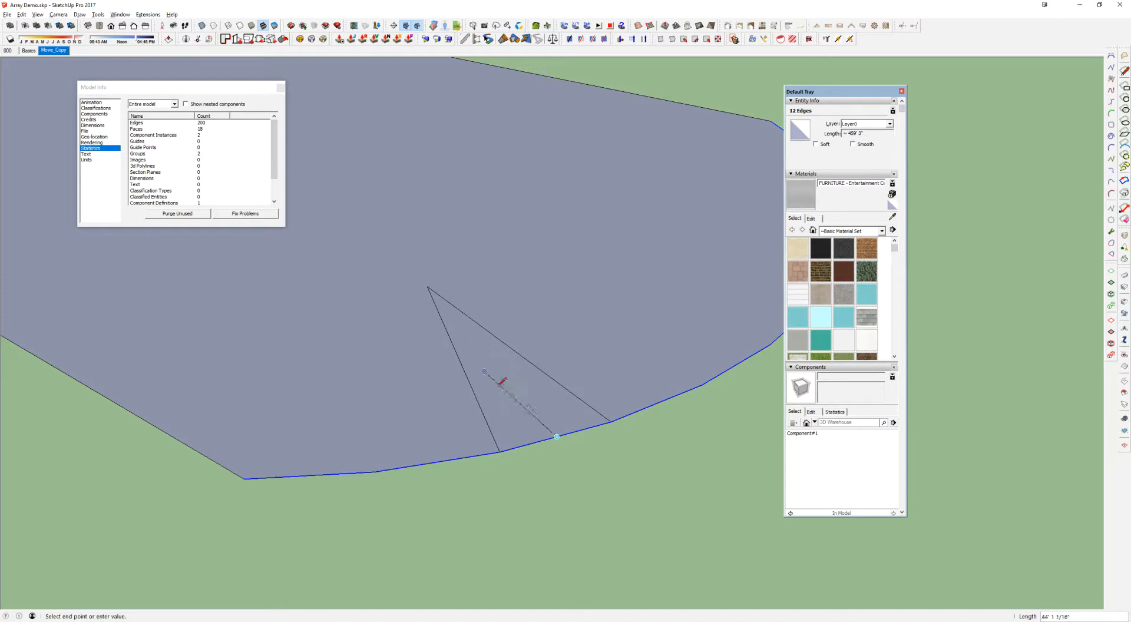
{"action": "key", "text": "space"}
Erase the two triangle lines inside the face and select the end arc again
{"action": "mouse_move", "coordinate": [636, 397]}
{"action": "middle_mouse_down"}
{"action": "mouse_move", "coordinate": [662, 387]}
{"action": "mouse_move", "coordinate": [488, 367]}
{"action": "mouse_move", "coordinate": [469, 399]}
{"action": "mouse_move", "coordinate": [442, 396]}
{"action": "middle_mouse_up"}
{"action": "type", "text": "te"}
{"action": "left_click", "coordinate": [724, 288]}
{"action": "key", "text": "e"}
{"action": "left_click_drag", "start_coordinate": [442, 396], "coordinate": [560, 397]}
{"action": "mouse_move", "coordinate": [561, 396]}
{"action": "middle_mouse_down"}
{"action": "mouse_move", "coordinate": [540, 437]}
{"action": "mouse_move", "coordinate": [569, 370]}
{"action": "middle_mouse_up"}
{"action": "key", "text": "space"}
{"action": "scroll", "coordinate": [545, 444], "scroll_direction": "down", "scroll_amount": 3}
{"action": "left_click", "coordinate": [546, 435]}
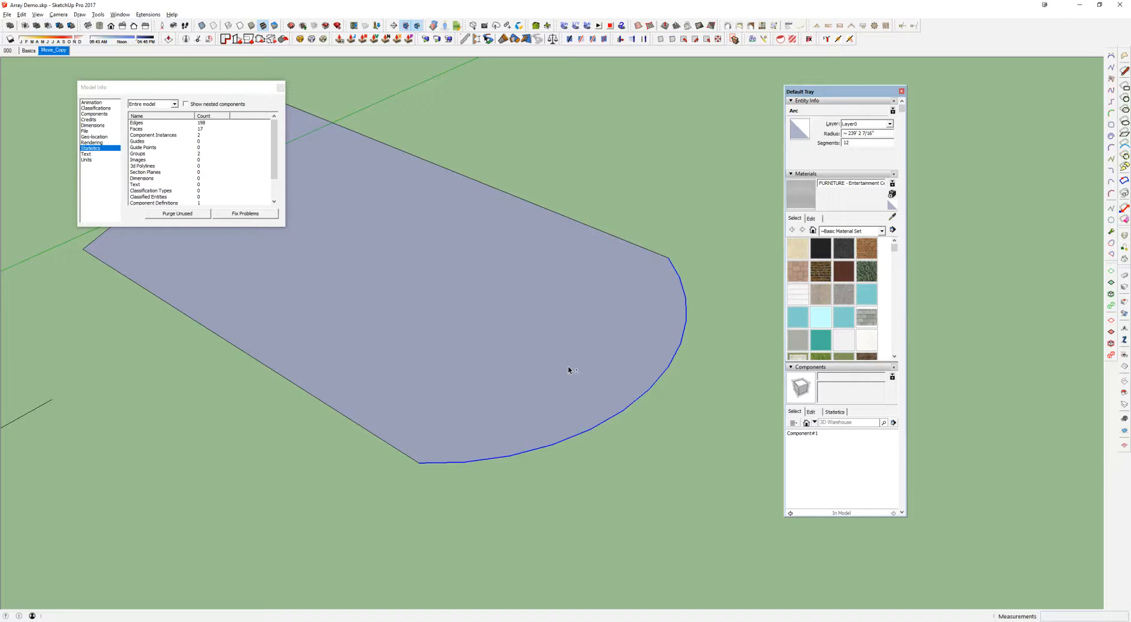
Copy the round-ended face with its edges about 475' away to a spot behind the original
{"action": "middle_click_drag", "start_coordinate": [569, 370], "coordinate": [591, 362]}
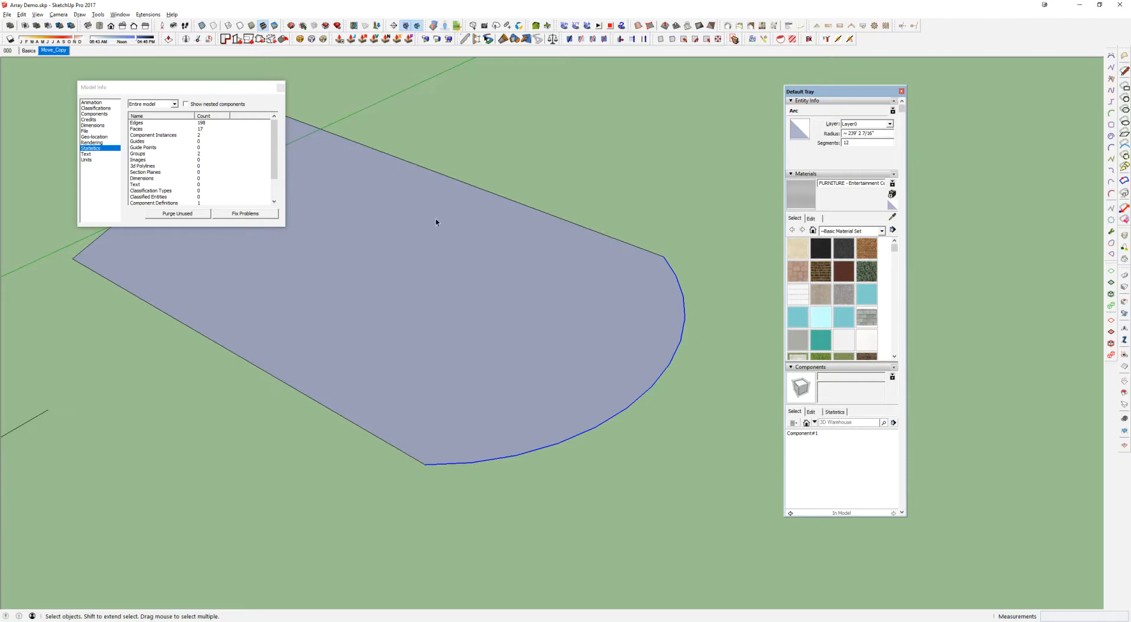
{"action": "middle_click_drag", "start_coordinate": [661, 332], "coordinate": [480, 372]}
{"action": "left_click", "coordinate": [676, 303]}
{"action": "left_click", "coordinate": [675, 302]}
{"action": "key", "text": "m"}
{"action": "key", "text": "ctrl"}
{"action": "left_click", "coordinate": [463, 375]}
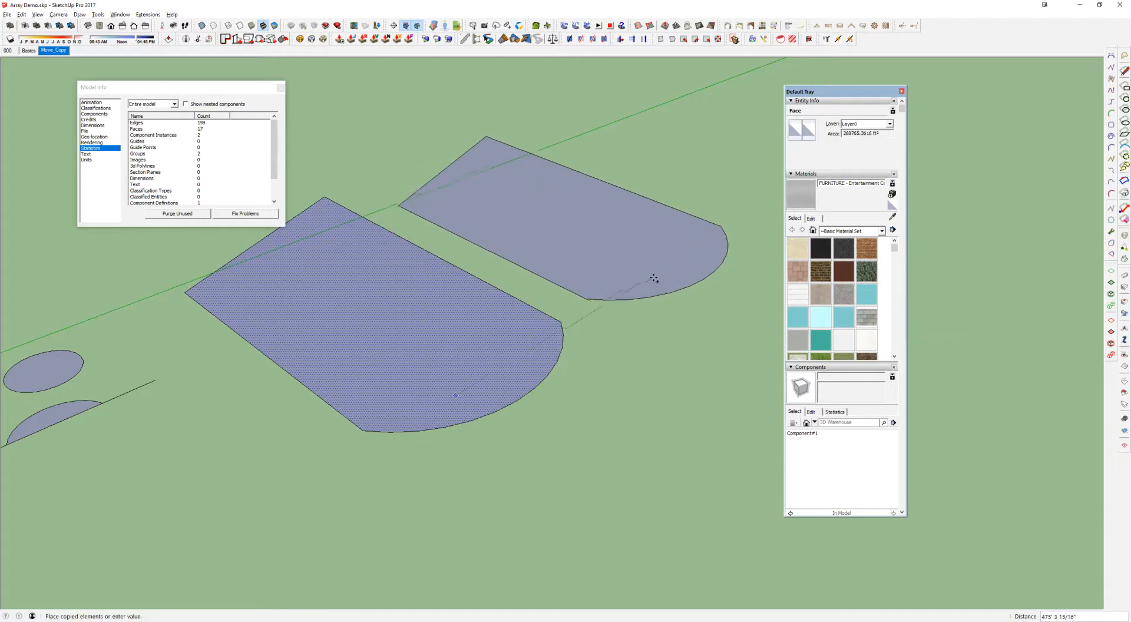
{"action": "left_click", "coordinate": [666, 304]}
Set the copied face's end arc to 96 segments
{"action": "key", "text": "space"}
{"action": "left_click", "coordinate": [666, 304]}
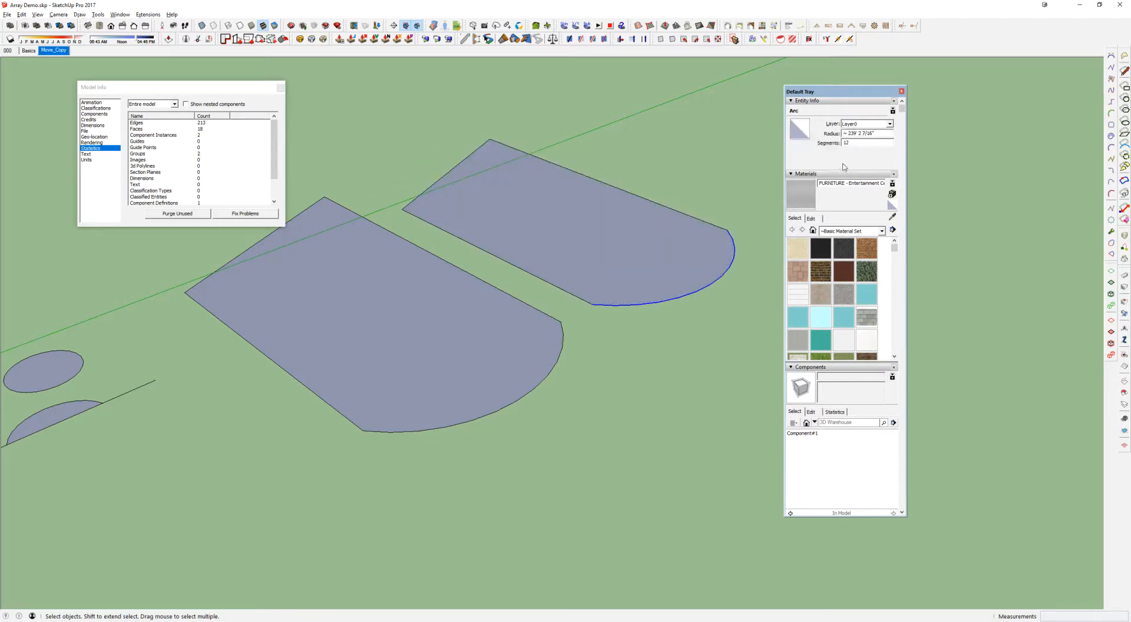
{"action": "type", "text": "96"}
{"action": "scroll", "coordinate": [471, 298], "scroll_direction": "up", "scroll_amount": 5}
Push/Pull the original face and its copy upward into two round-ended slabs
{"action": "key", "text": "p"}
{"action": "left_click_drag", "start_coordinate": [485, 374], "coordinate": [477, 319]}
{"action": "left_click_drag", "start_coordinate": [672, 283], "coordinate": [662, 227]}
{"action": "scroll", "coordinate": [662, 228], "scroll_direction": "down", "scroll_amount": 3}
{"action": "middle_click_drag", "start_coordinate": [658, 228], "coordinate": [575, 194]}
{"action": "key", "text": "space"}
{"action": "scroll", "coordinate": [561, 286], "scroll_direction": "up", "scroll_amount": 2}
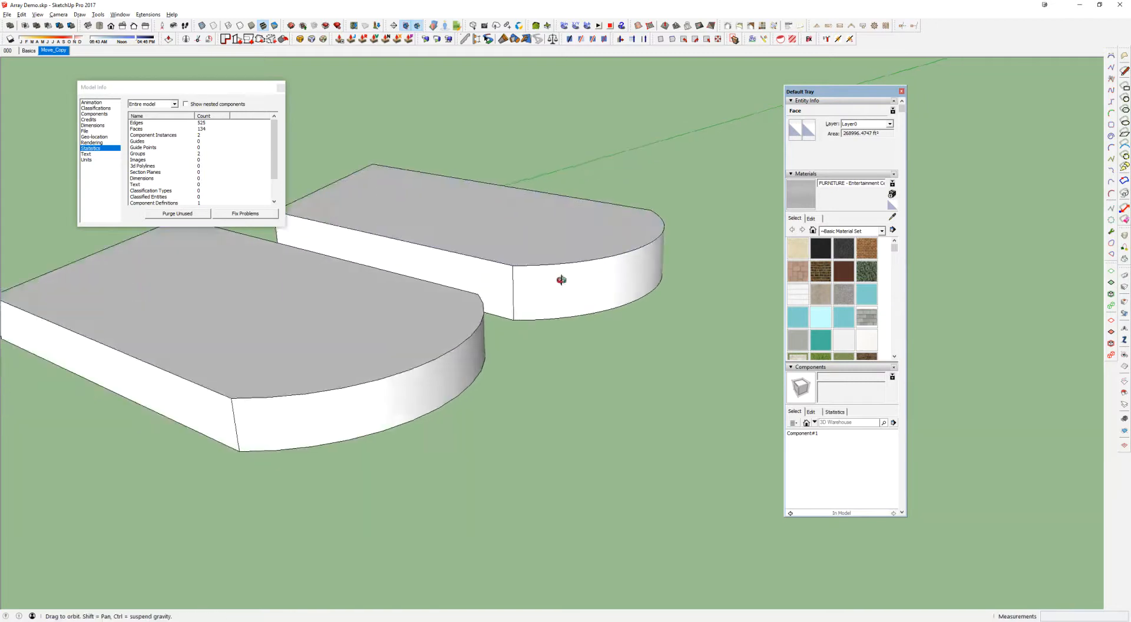
Compare the slabs' curved sides, move the tray clear of the model and show hidden geometry
{"action": "middle_click_drag", "start_coordinate": [560, 286], "coordinate": [570, 245]}
{"action": "key", "text": "p"}
{"action": "left_click_drag", "start_coordinate": [508, 259], "coordinate": [457, 287]}
{"action": "middle_click_drag", "start_coordinate": [457, 286], "coordinate": [548, 278]}
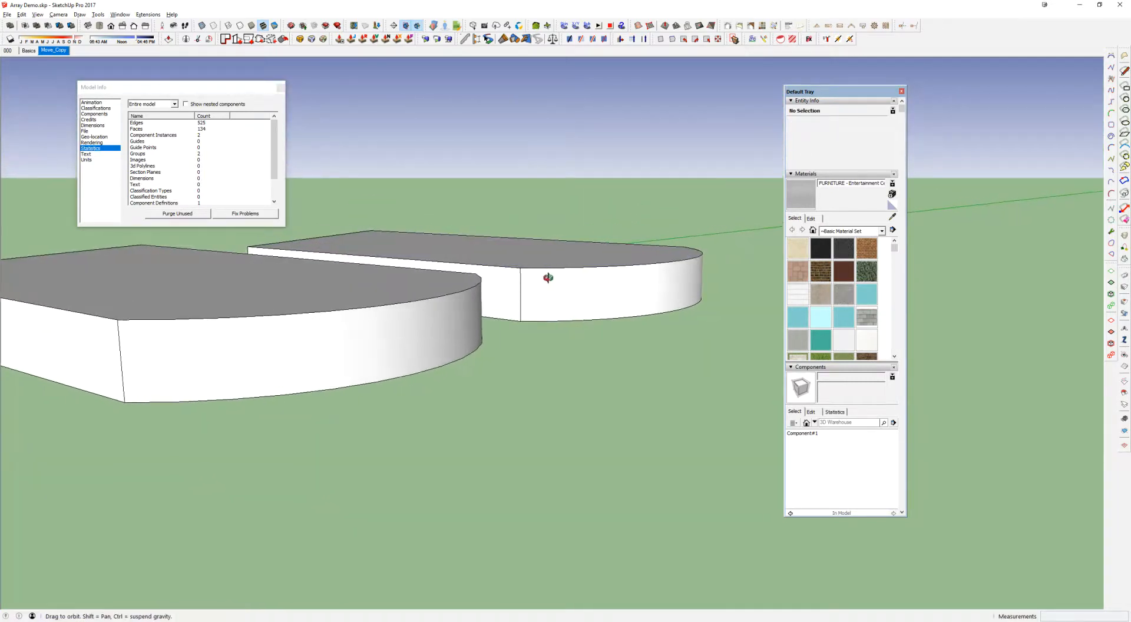
{"action": "middle_click_drag", "start_coordinate": [382, 321], "coordinate": [514, 300], "text": "shift"}
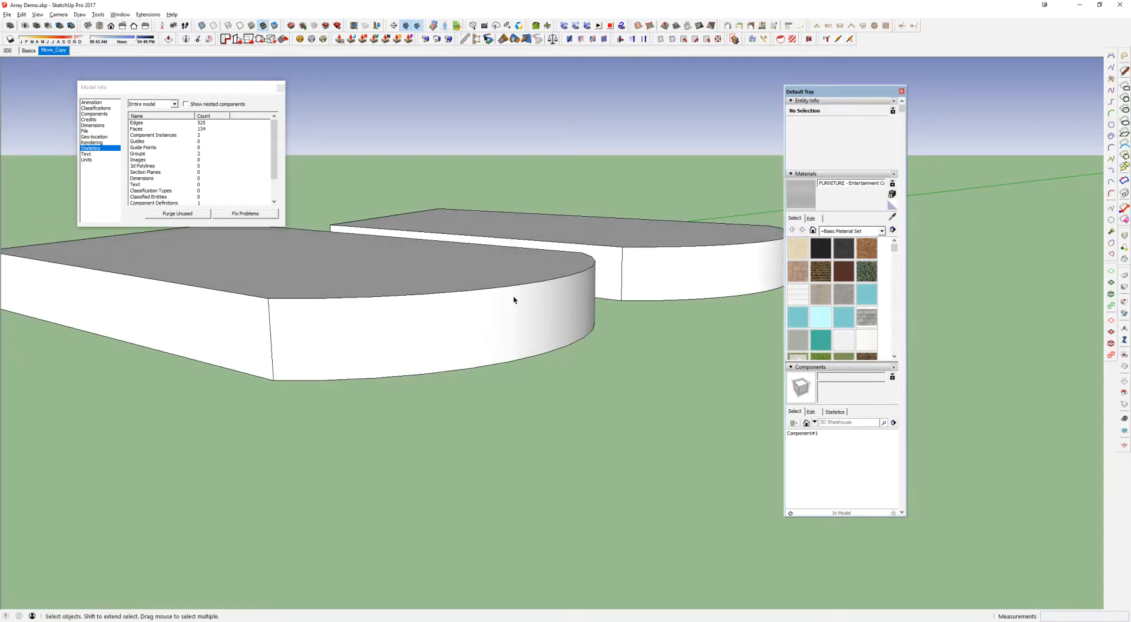
{"action": "left_click_drag", "start_coordinate": [836, 92], "coordinate": [1003, 66]}
{"action": "key", "text": "alt+h"}
{"action": "middle_click_drag", "start_coordinate": [637, 272], "coordinate": [581, 258]}
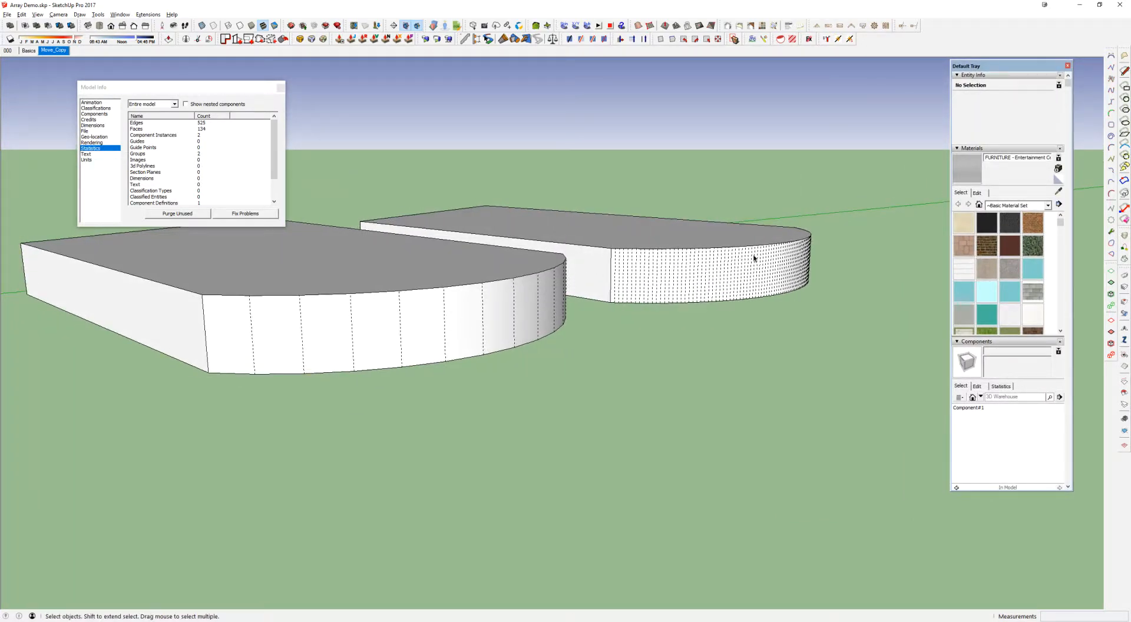
Compare the facets of both curved sides and check the length of one edge segment on the 96-segment slab
{"action": "key", "text": "t"}
{"action": "left_click", "coordinate": [336, 258]}
{"action": "key", "text": "Escape"}
{"action": "middle_click_drag", "start_coordinate": [517, 279], "coordinate": [382, 422]}
{"action": "scroll", "coordinate": [557, 312], "scroll_direction": "up", "scroll_amount": 3}
{"action": "left_click", "coordinate": [559, 312]}
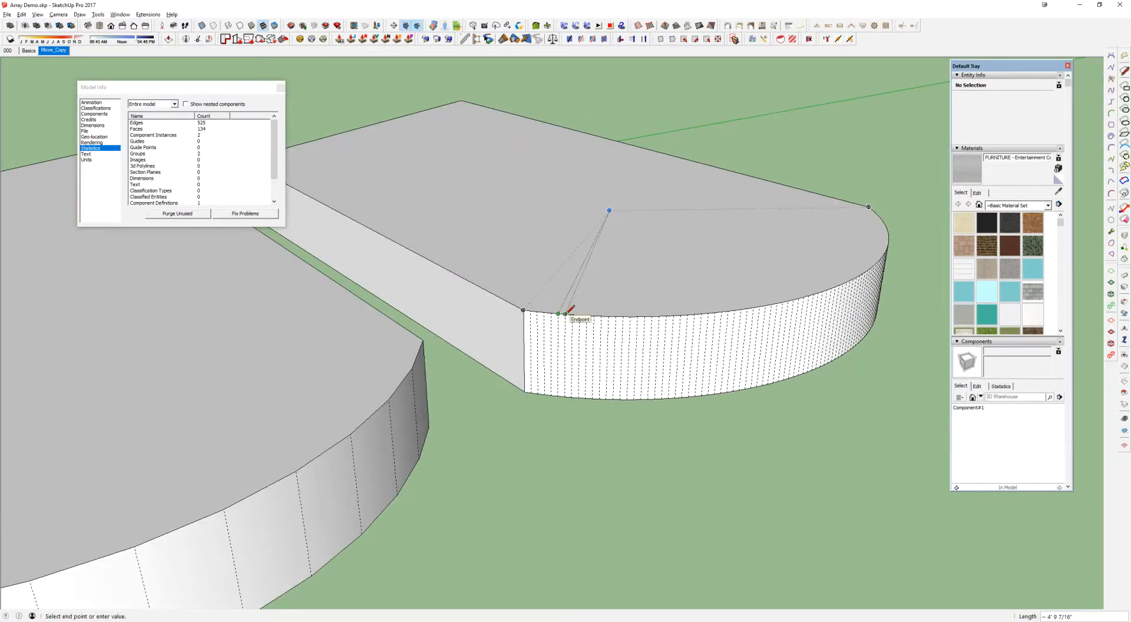
{"action": "scroll", "coordinate": [566, 313], "scroll_direction": "down", "scroll_amount": 2}
{"action": "middle_click_drag", "start_coordinate": [566, 312], "coordinate": [598, 312]}
{"action": "key", "text": "space"}
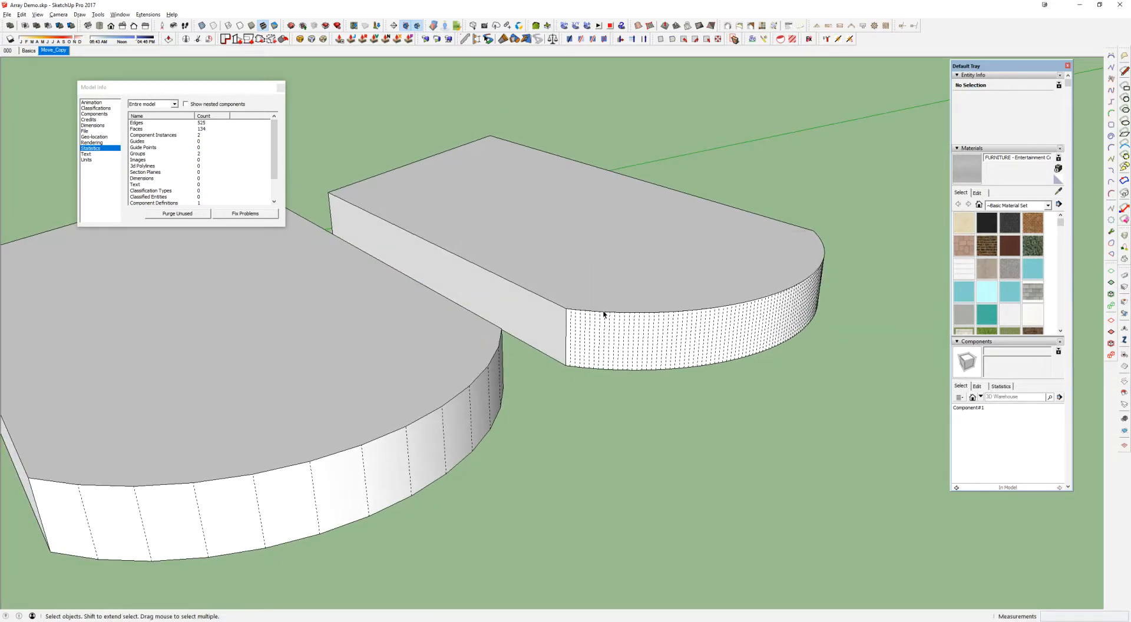
{"action": "middle_click_drag", "start_coordinate": [601, 311], "coordinate": [613, 303]}
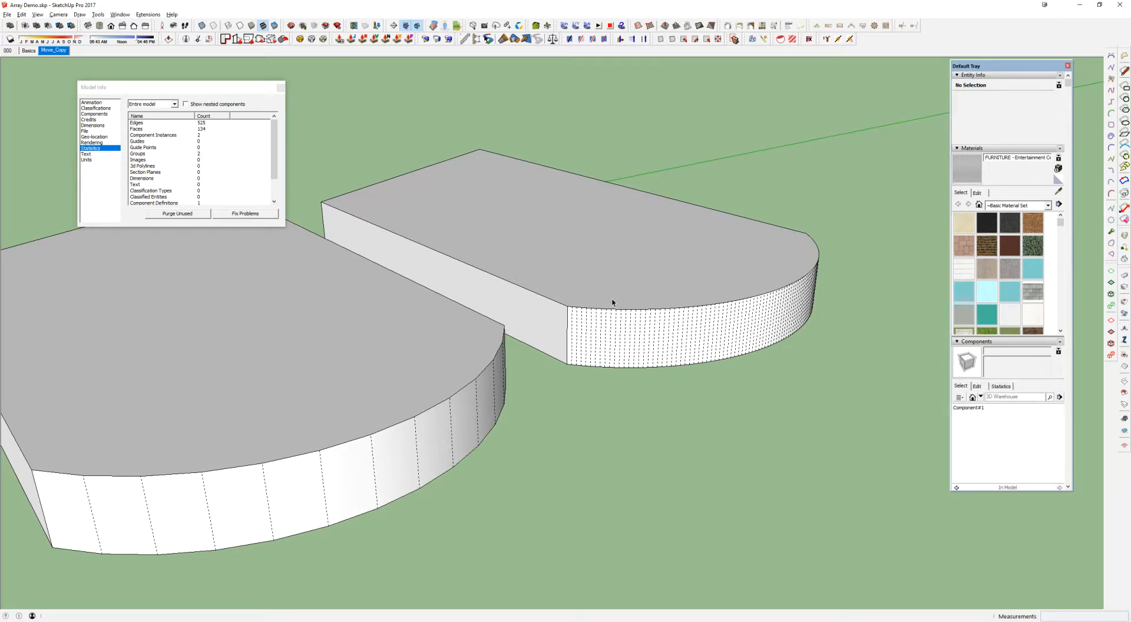
Select both round-ended slabs completely and set their Soften Edges angle between normals to 0 degrees
{"action": "scroll", "coordinate": [630, 312], "scroll_direction": "down", "scroll_amount": 2}
{"action": "middle_click_drag", "start_coordinate": [644, 321], "coordinate": [646, 317]}
{"action": "left_click", "coordinate": [651, 286]}
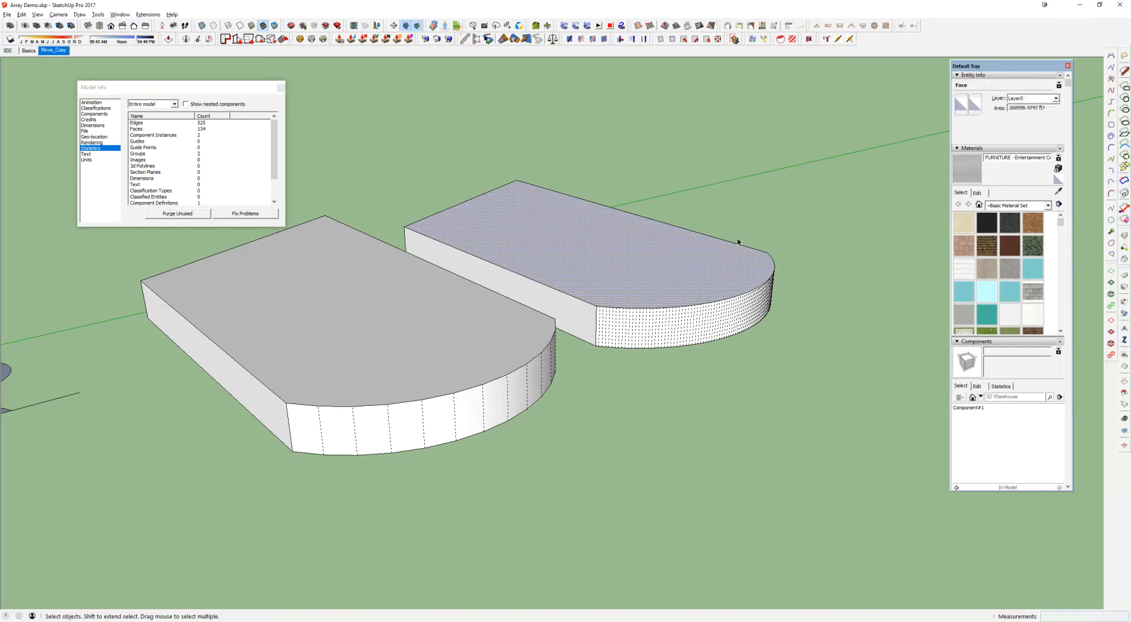
{"action": "key", "text": "ctrl+a"}
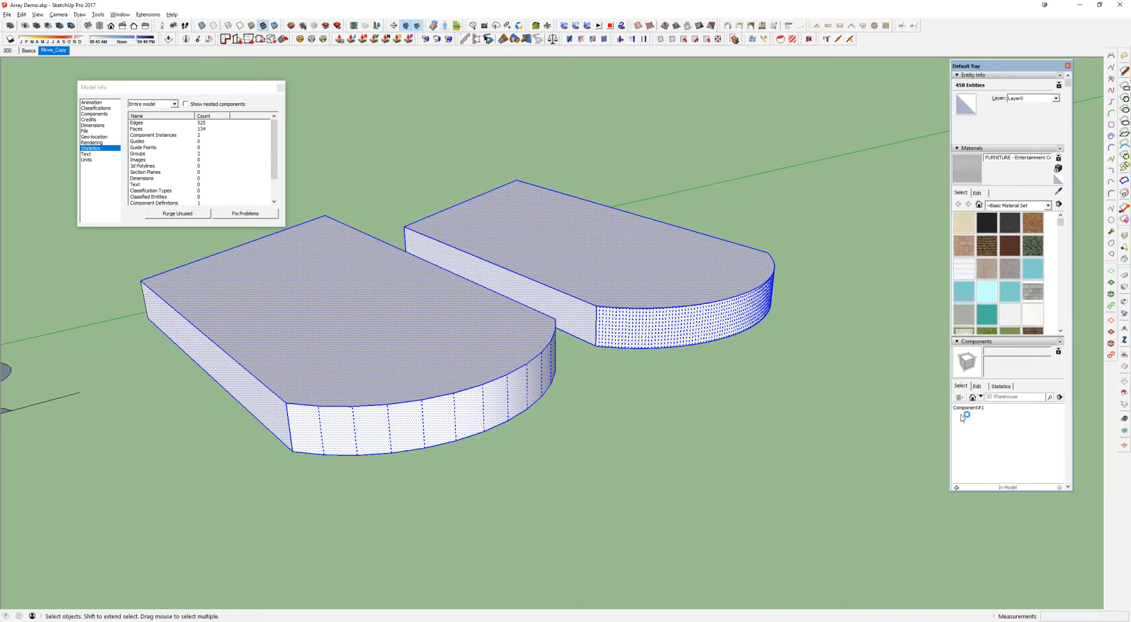
{"action": "scroll", "coordinate": [509, 425], "scroll_direction": "down", "scroll_amount": 1}
{"action": "middle_click_drag", "start_coordinate": [509, 427], "coordinate": [537, 429]}
{"action": "key", "text": "shift+s"}
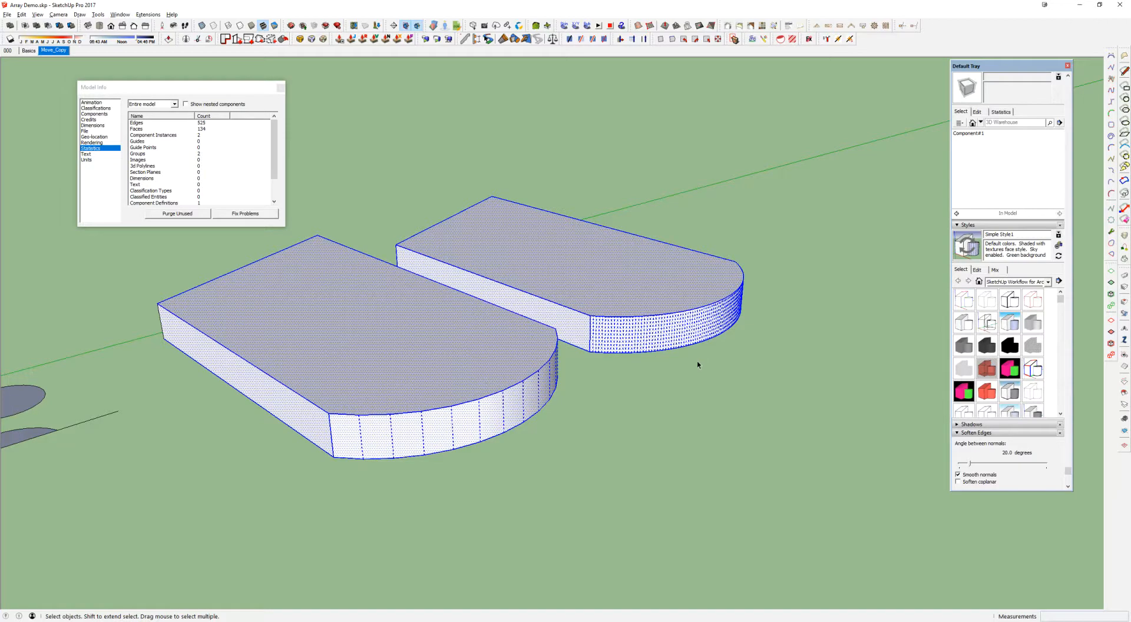
{"action": "scroll", "coordinate": [1009, 431], "scroll_direction": "down", "scroll_amount": 1}
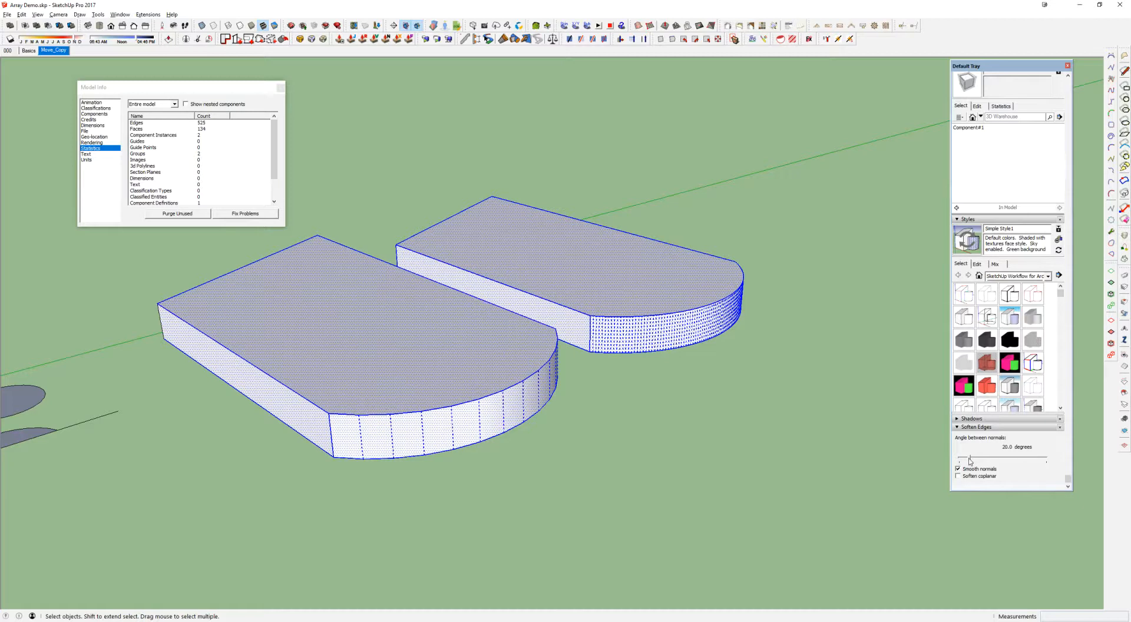
{"action": "left_click_drag", "start_coordinate": [971, 459], "coordinate": [958, 461]}
Examine the separate unsoftened facets on both slabs' curved sides, selecting single facets on the coarser slab
{"action": "middle_click_drag", "start_coordinate": [521, 401], "coordinate": [521, 394]}
{"action": "mouse_move", "coordinate": [637, 326]}
{"action": "middle_mouse_down"}
{"action": "mouse_move", "coordinate": [677, 323]}
{"action": "mouse_move", "coordinate": [666, 319]}
{"action": "mouse_move", "coordinate": [667, 278]}
{"action": "mouse_move", "coordinate": [632, 321]}
{"action": "middle_mouse_up"}
{"action": "middle_click_drag", "start_coordinate": [538, 301], "coordinate": [475, 332]}
{"action": "left_click", "coordinate": [480, 329]}
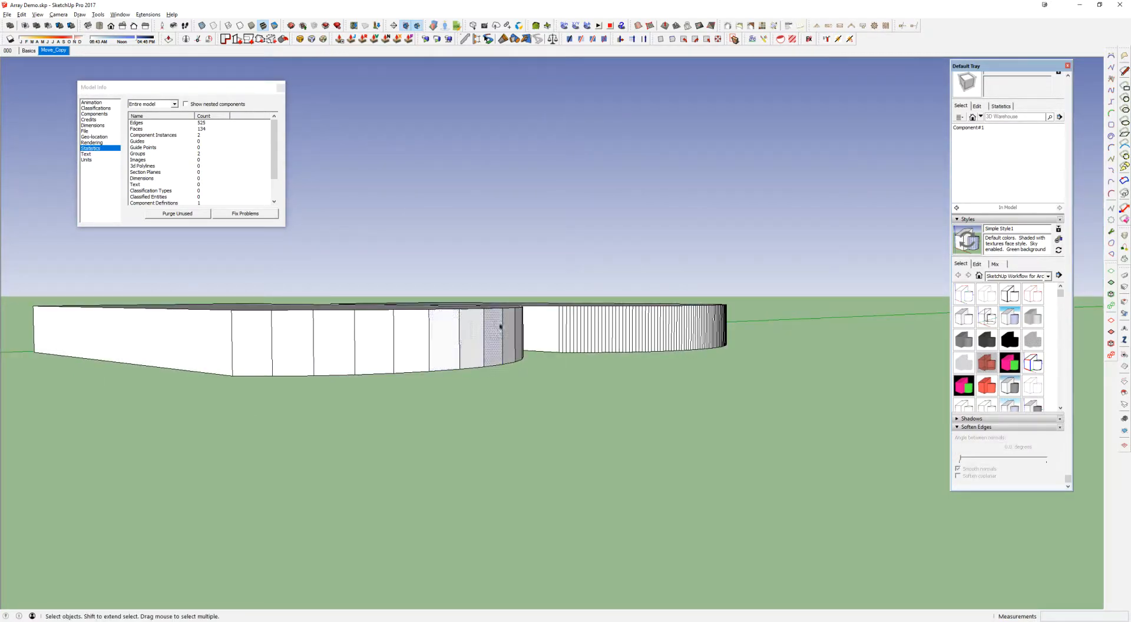
{"action": "middle_click_drag", "start_coordinate": [554, 422], "coordinate": [531, 378]}
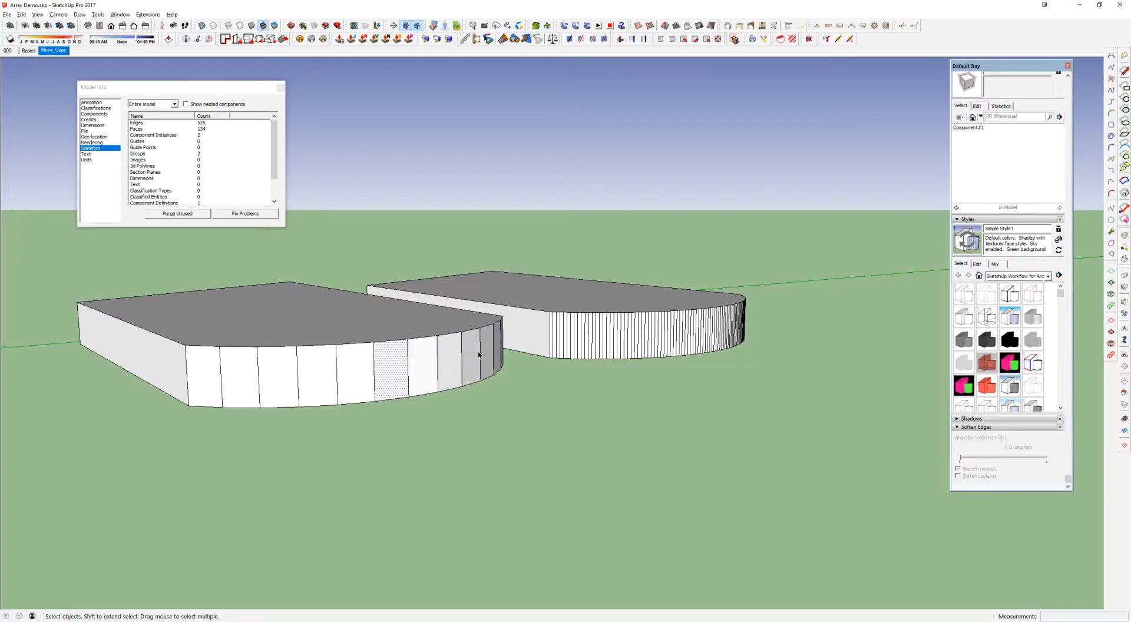
{"action": "left_click", "coordinate": [528, 398]}
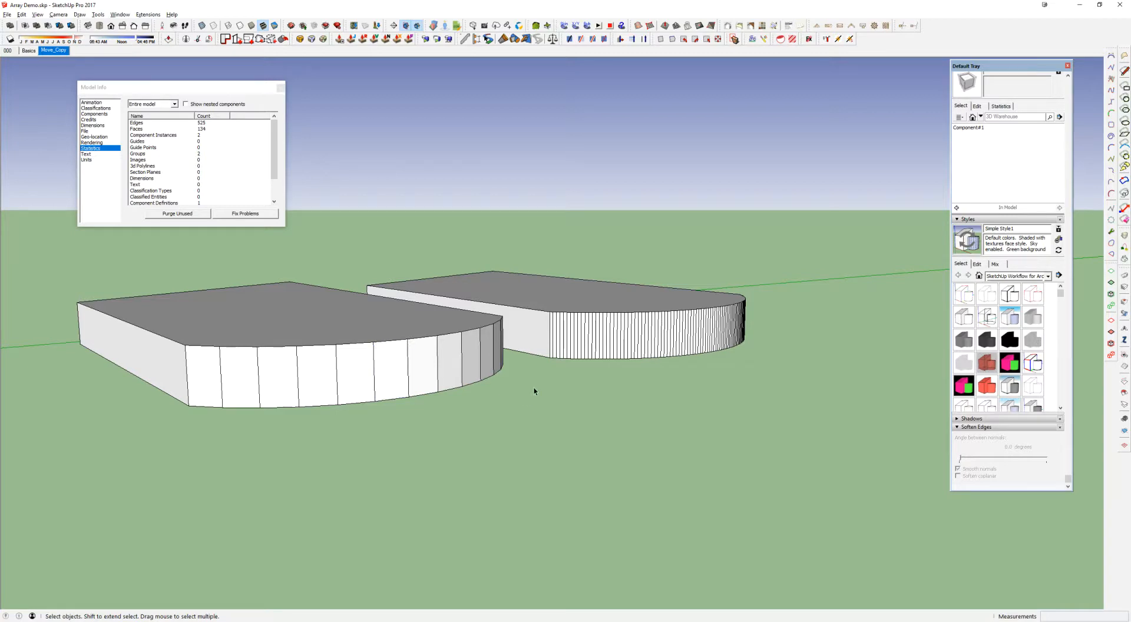
Soften the edges of both slabs with an angle of 11 degrees and turn off the display of hidden geometry
{"action": "scroll", "coordinate": [462, 366], "scroll_direction": "down", "scroll_amount": 1}
{"action": "left_click_drag", "start_coordinate": [81, 249], "coordinate": [756, 482]}
{"action": "left_click_drag", "start_coordinate": [958, 458], "coordinate": [966, 461]}
{"action": "left_click", "coordinate": [523, 405]}
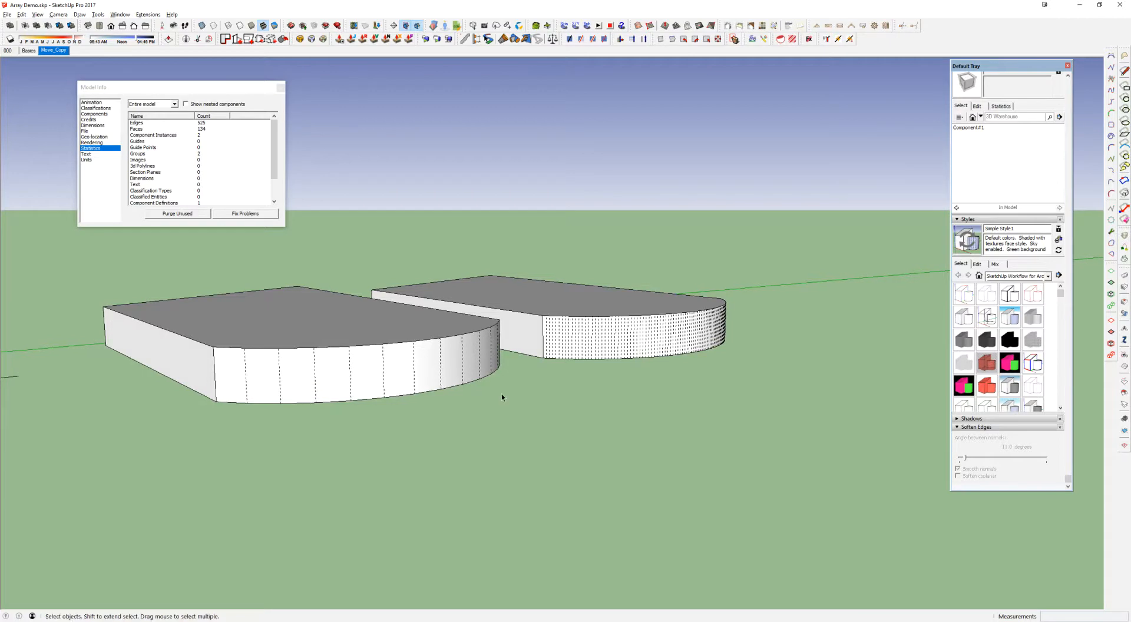
{"action": "middle_click_drag", "start_coordinate": [464, 371], "coordinate": [496, 362]}
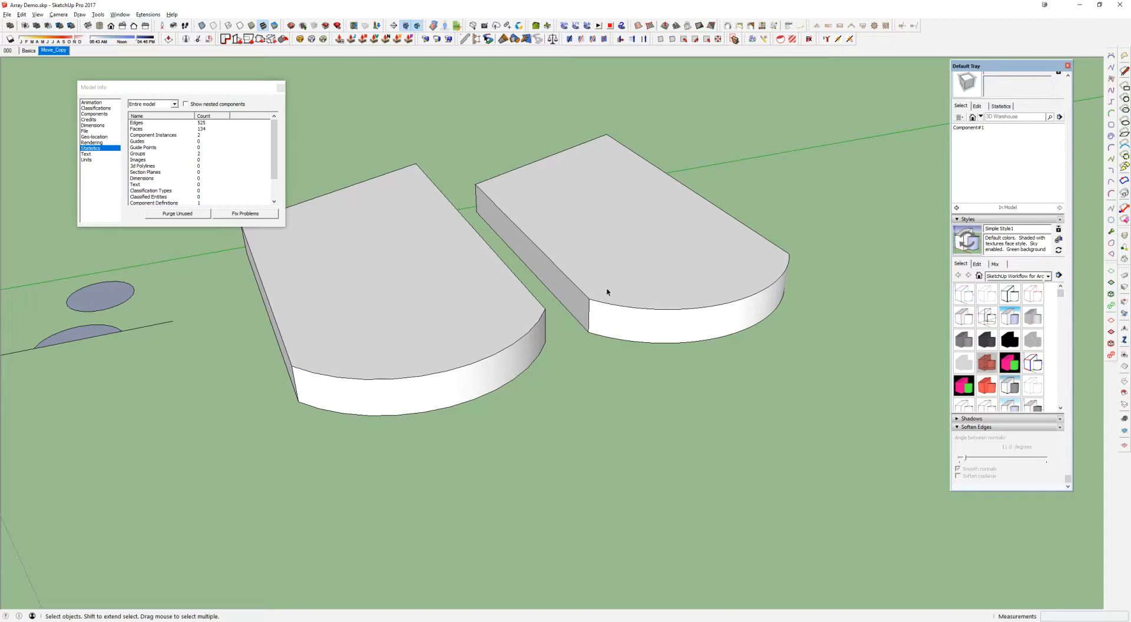
Copy the large circle from the origin to the open ground in front of the slabs and delete the copy's inner circle
{"action": "scroll", "coordinate": [549, 364], "scroll_direction": "down", "scroll_amount": 3}
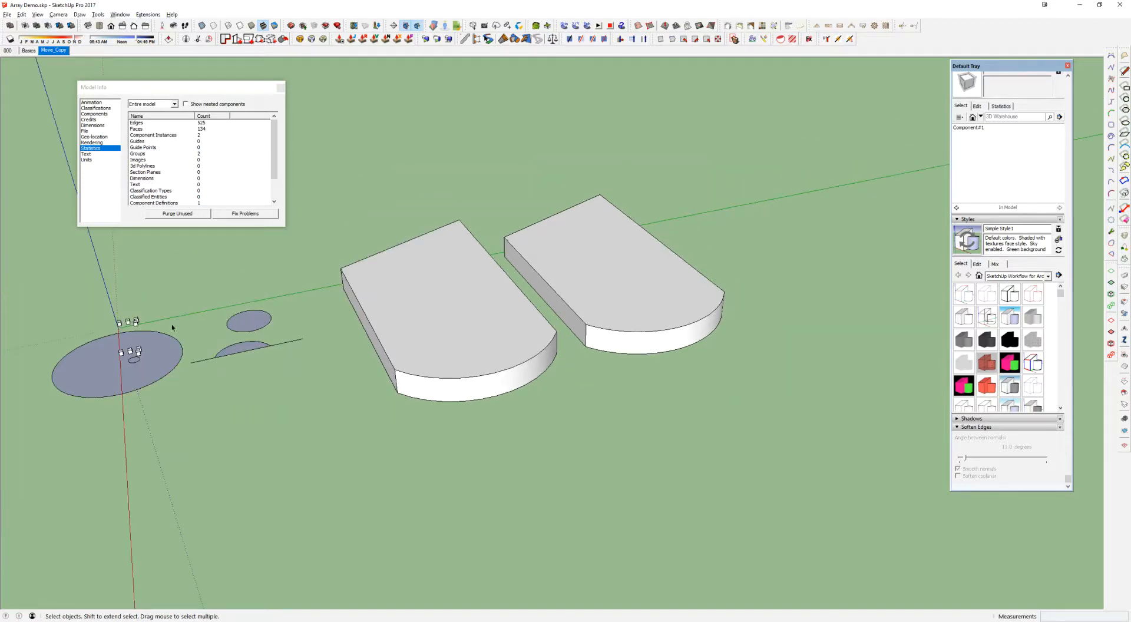
{"action": "left_click", "coordinate": [153, 348]}
{"action": "key", "text": "m"}
{"action": "key", "text": "ctrl"}
{"action": "left_click", "coordinate": [156, 350]}
{"action": "left_click", "coordinate": [698, 426]}
{"action": "key", "text": "space"}
{"action": "left_click", "coordinate": [697, 426]}
{"action": "left_click_drag", "start_coordinate": [694, 466], "coordinate": [695, 467]}
{"action": "key", "text": "Delete"}
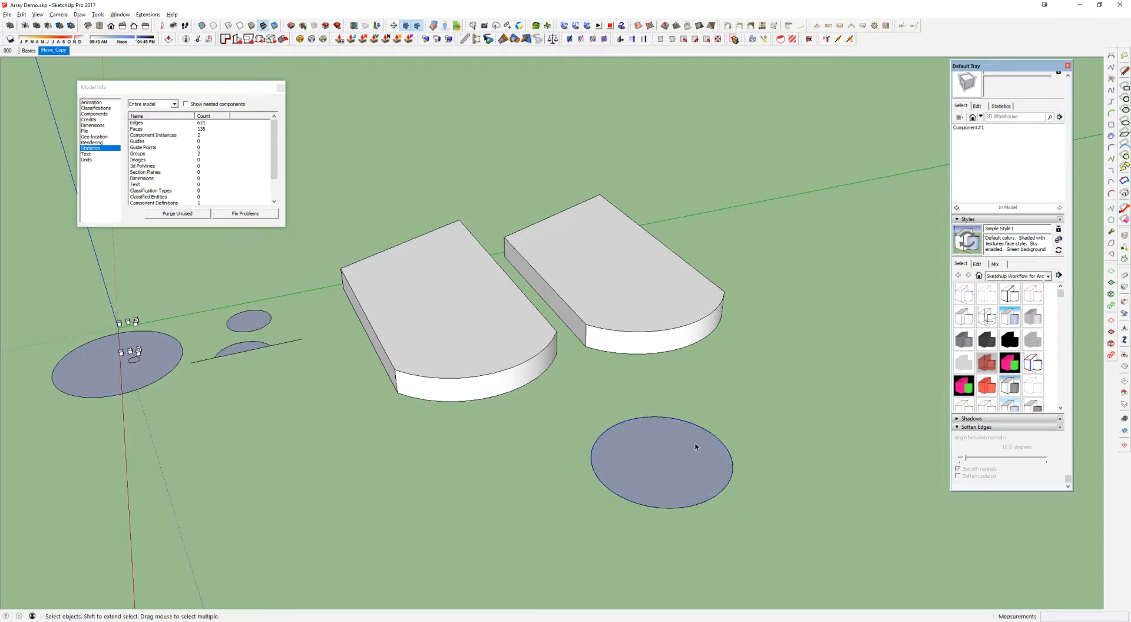
Set the copied circle's edge to 12 segments
{"action": "left_click", "coordinate": [689, 422]}
{"action": "scroll", "coordinate": [966, 88], "scroll_direction": "up", "scroll_amount": 7}
{"action": "left_click_drag", "start_coordinate": [1021, 117], "coordinate": [997, 120]}
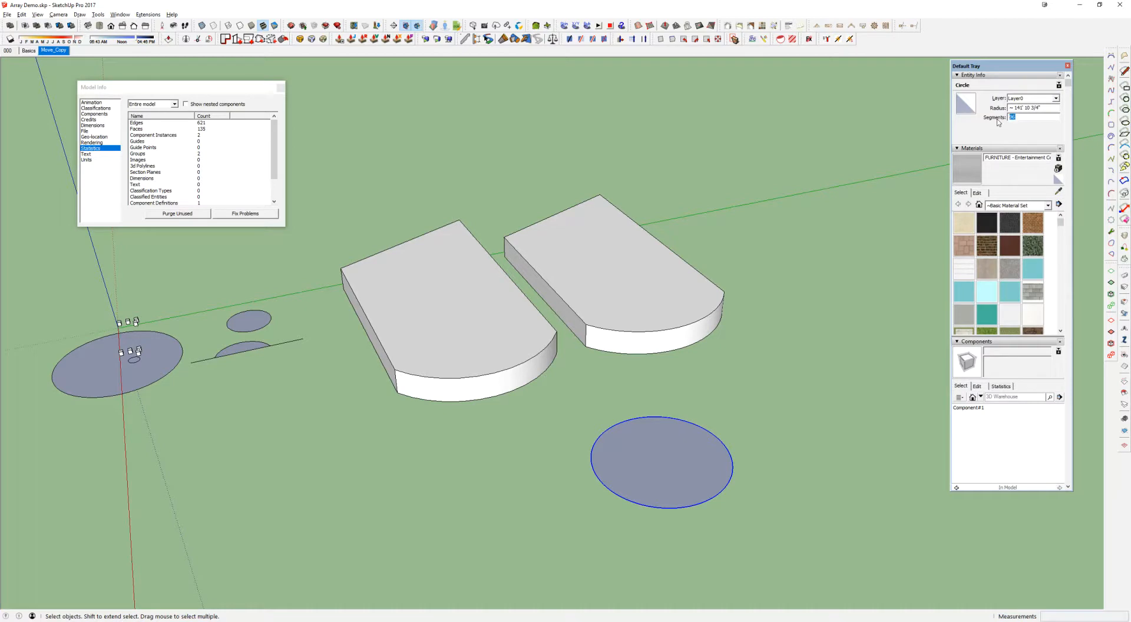
{"action": "key", "text": "Return"}
{"action": "scroll", "coordinate": [648, 480], "scroll_direction": "up", "scroll_amount": 3}
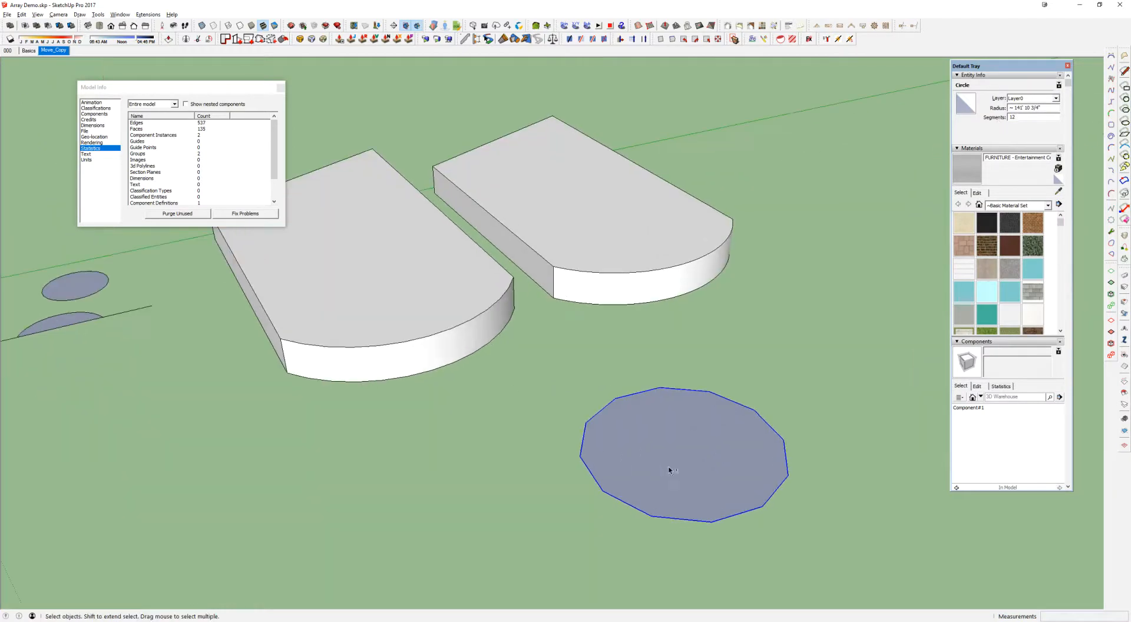
Push/Pull the 12-segment circle upward about 75' 8" into a cylinder
{"action": "left_click", "coordinate": [636, 405]}
{"action": "double_click", "coordinate": [635, 404]}
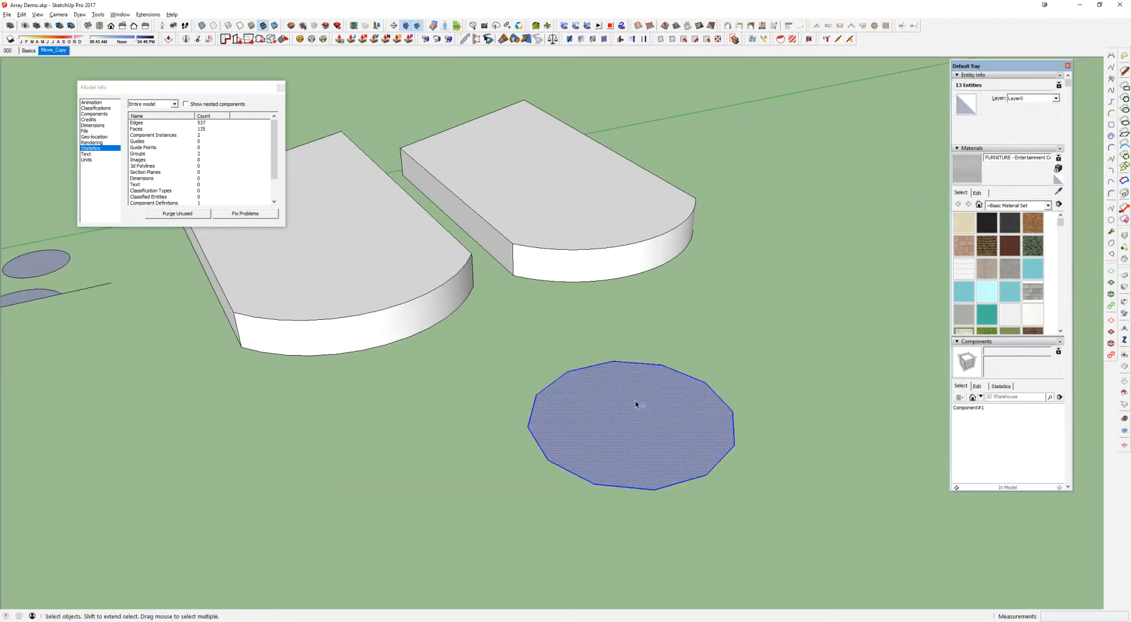
{"action": "scroll", "coordinate": [1002, 384], "scroll_direction": "down", "scroll_amount": 5}
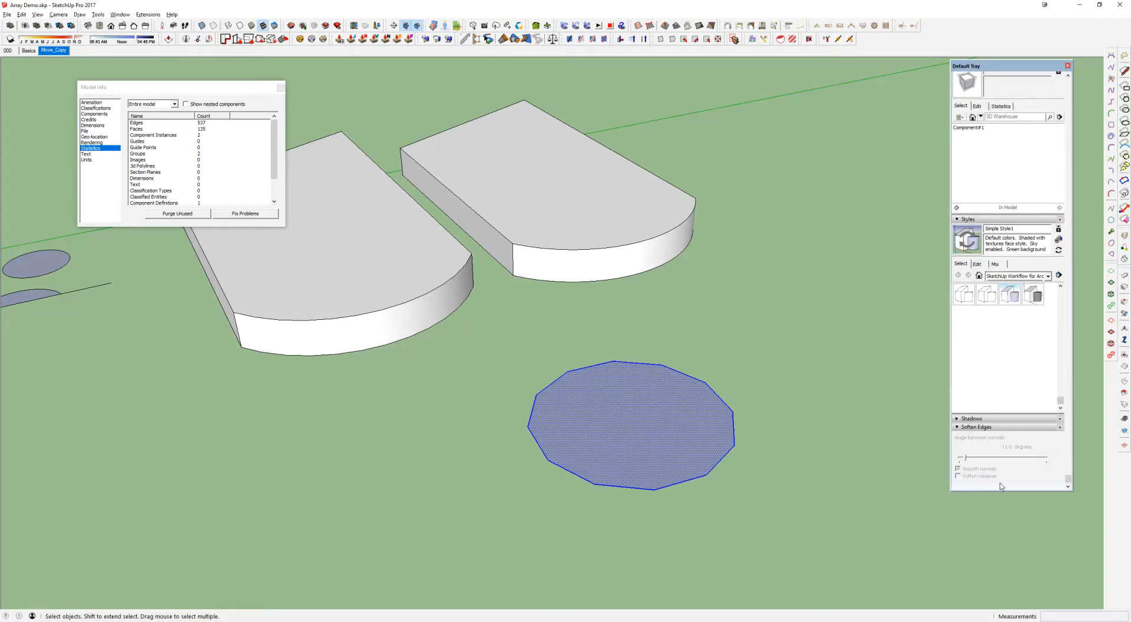
{"action": "key", "text": "p"}
{"action": "middle_click_drag", "start_coordinate": [674, 401], "coordinate": [672, 396]}
{"action": "left_click_drag", "start_coordinate": [699, 430], "coordinate": [689, 373]}
{"action": "middle_click_drag", "start_coordinate": [657, 394], "coordinate": [760, 245]}
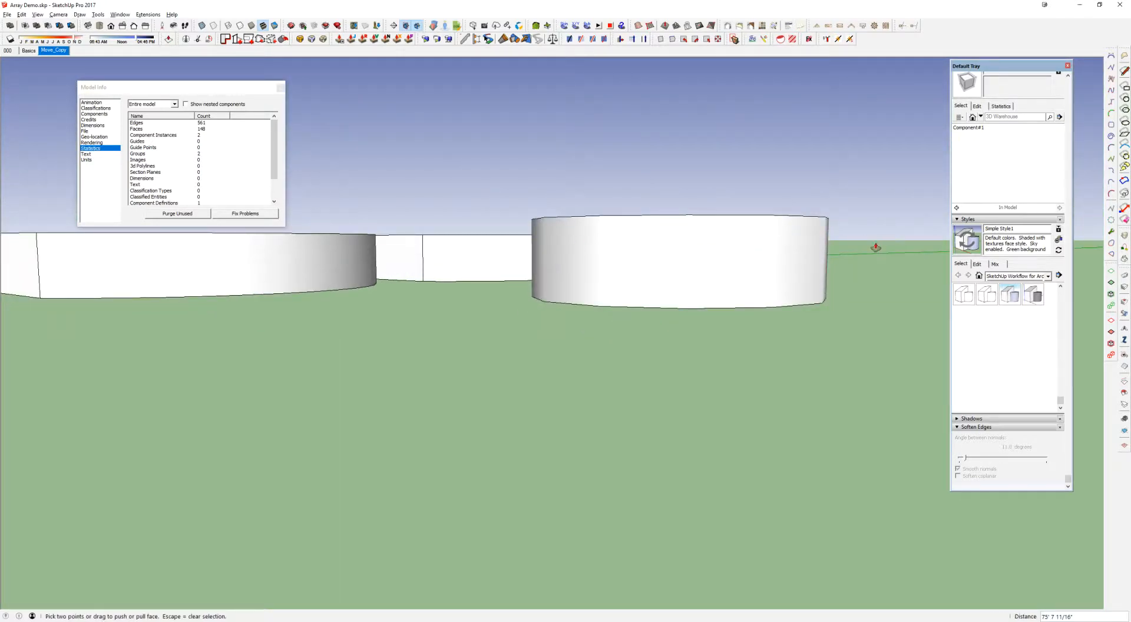
Examine the 12-sided cylinder's outline and facets from above, pointing out its centre and a corner with the Line tool
{"action": "middle_click_drag", "start_coordinate": [652, 252], "coordinate": [724, 382]}
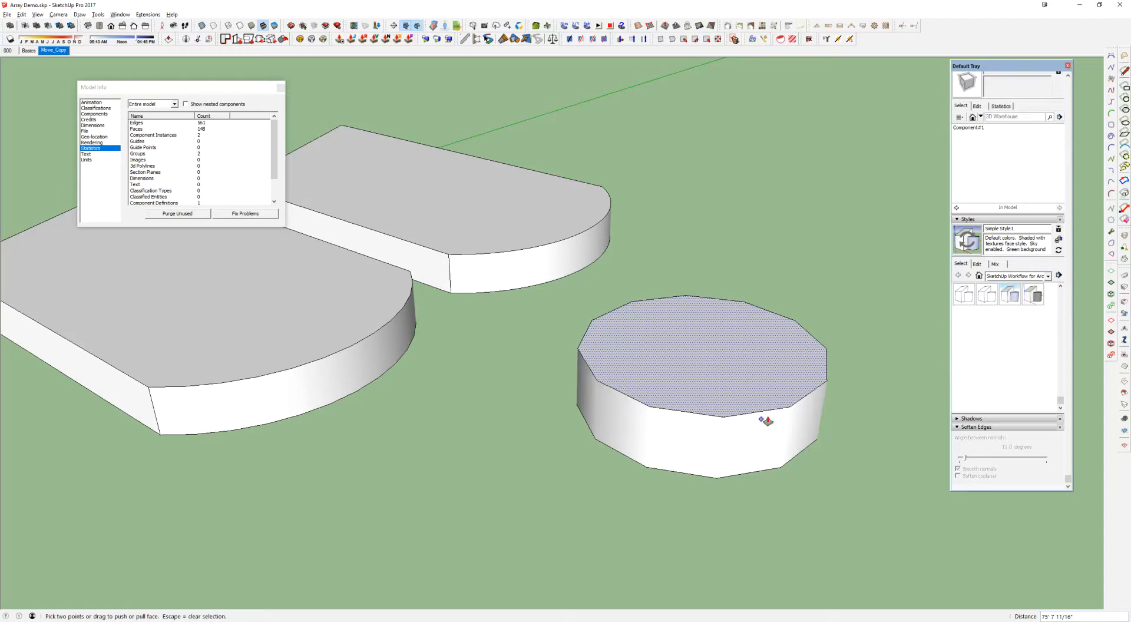
{"action": "key", "text": "space"}
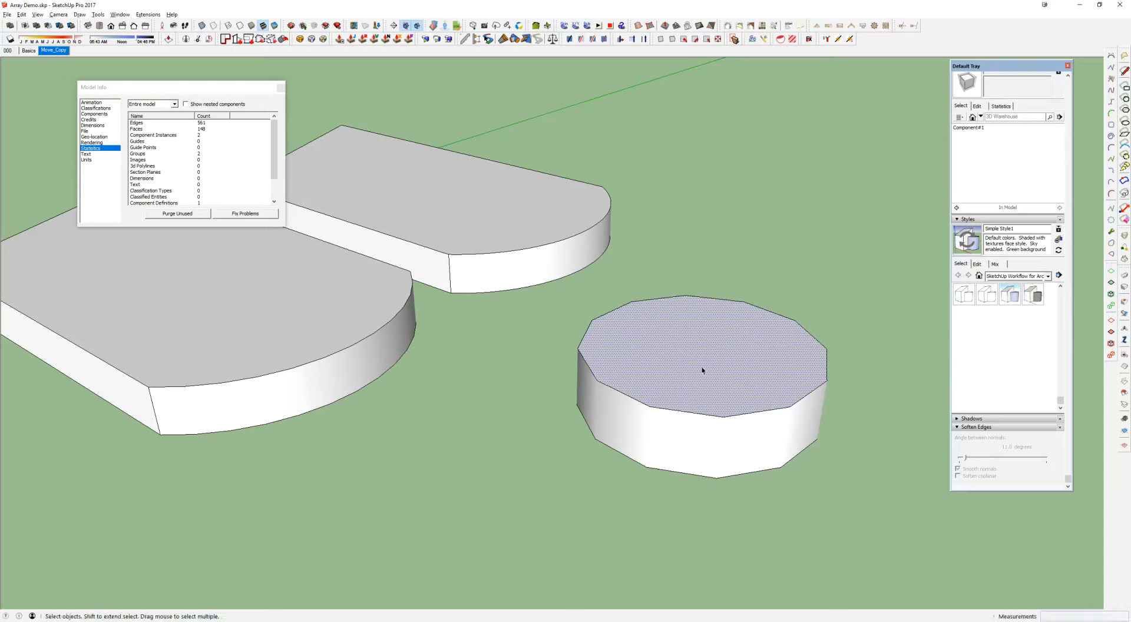
{"action": "key", "text": "l"}
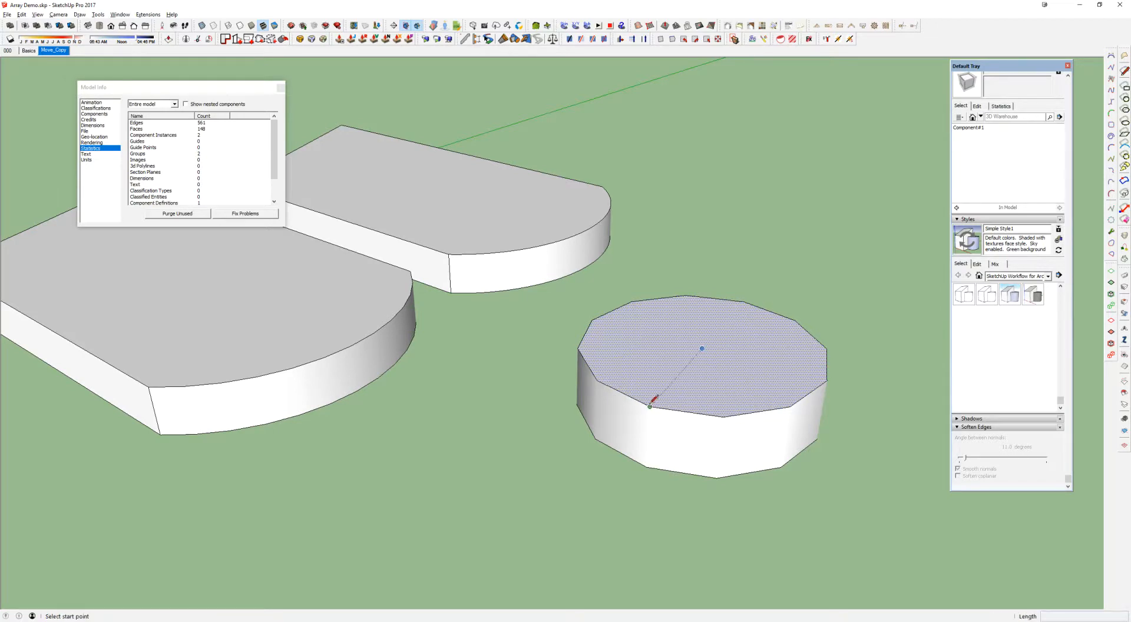
{"action": "middle_click_drag", "start_coordinate": [684, 356], "coordinate": [627, 277]}
{"action": "middle_click_drag", "start_coordinate": [748, 308], "coordinate": [729, 303], "text": "shift"}
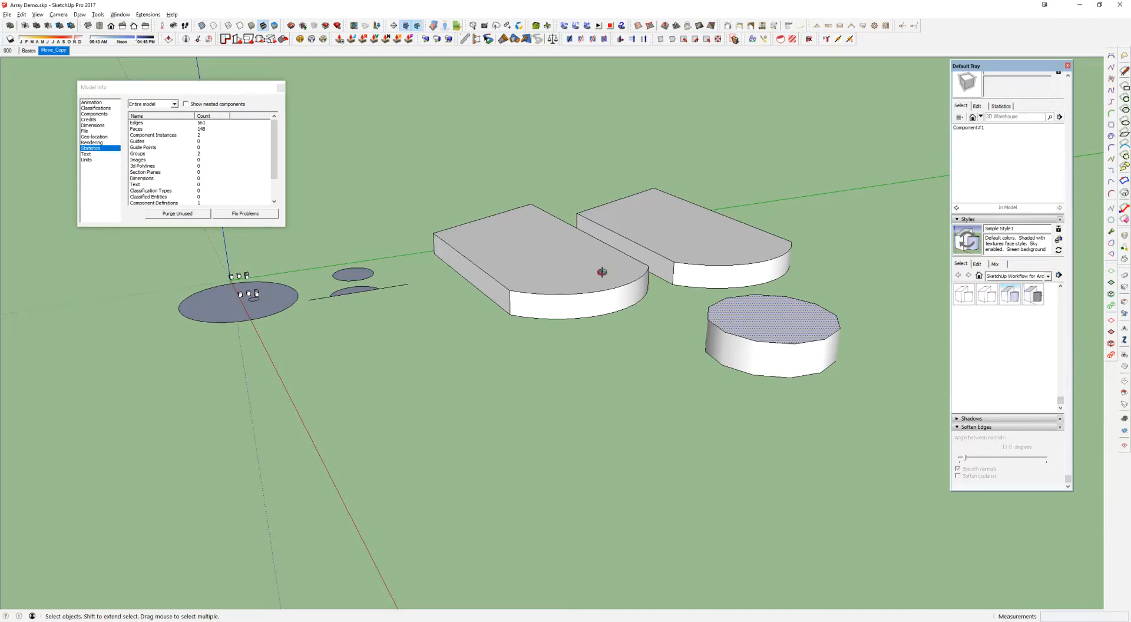
Delete both slabs, the 12-sided cylinder, the small disc and the arc segment with its line
{"action": "middle_click_drag", "start_coordinate": [602, 274], "coordinate": [609, 253]}
{"action": "left_click", "coordinate": [609, 254]}
{"action": "left_click_drag", "start_coordinate": [873, 417], "coordinate": [321, 184]}
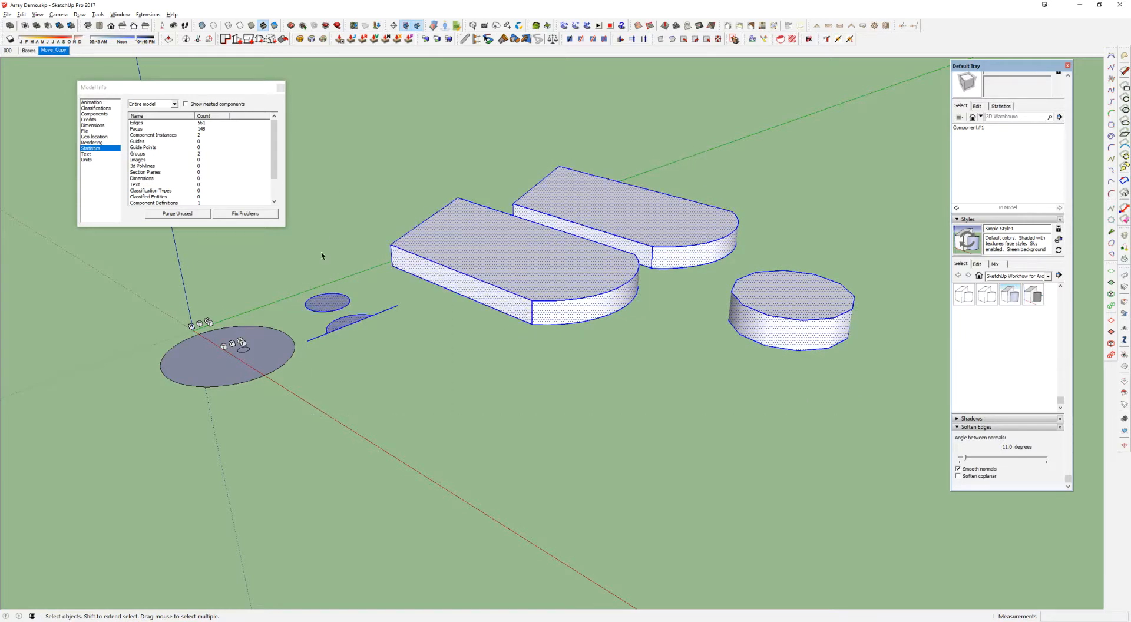
{"action": "key", "text": "Delete"}
Delete the large circle together with the small circle and the four cubes standing on it
{"action": "middle_click_drag", "start_coordinate": [235, 344], "coordinate": [414, 346], "text": "shift"}
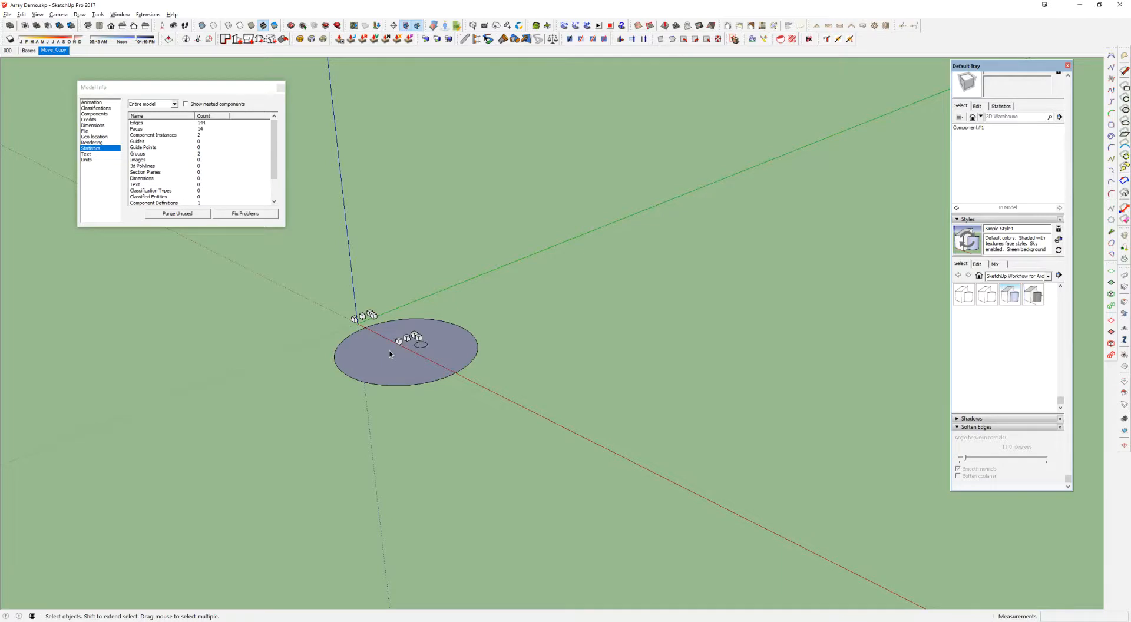
{"action": "scroll", "coordinate": [390, 351], "scroll_direction": "up", "scroll_amount": 5}
{"action": "left_click", "coordinate": [449, 313]}
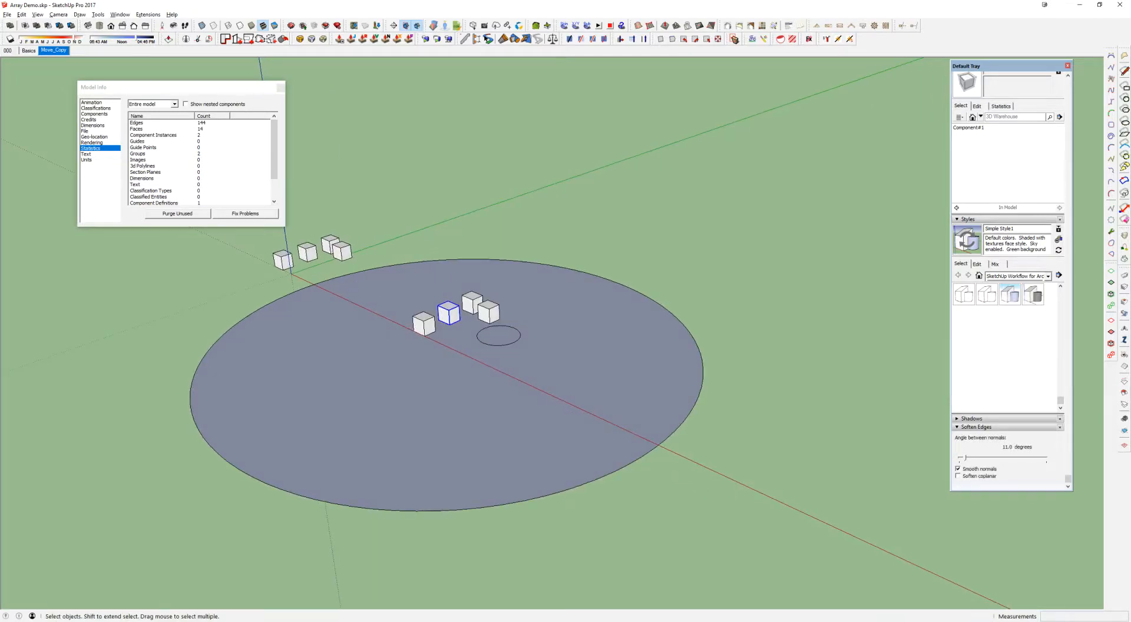
{"action": "mouse_move", "coordinate": [500, 337]}
{"action": "middle_mouse_down"}
{"action": "mouse_move", "coordinate": [493, 331]}
{"action": "mouse_move", "coordinate": [513, 312]}
{"action": "mouse_move", "coordinate": [548, 295]}
{"action": "middle_mouse_up"}
{"action": "left_click_drag", "start_coordinate": [826, 527], "coordinate": [400, 189]}
{"action": "key", "text": "Delete"}
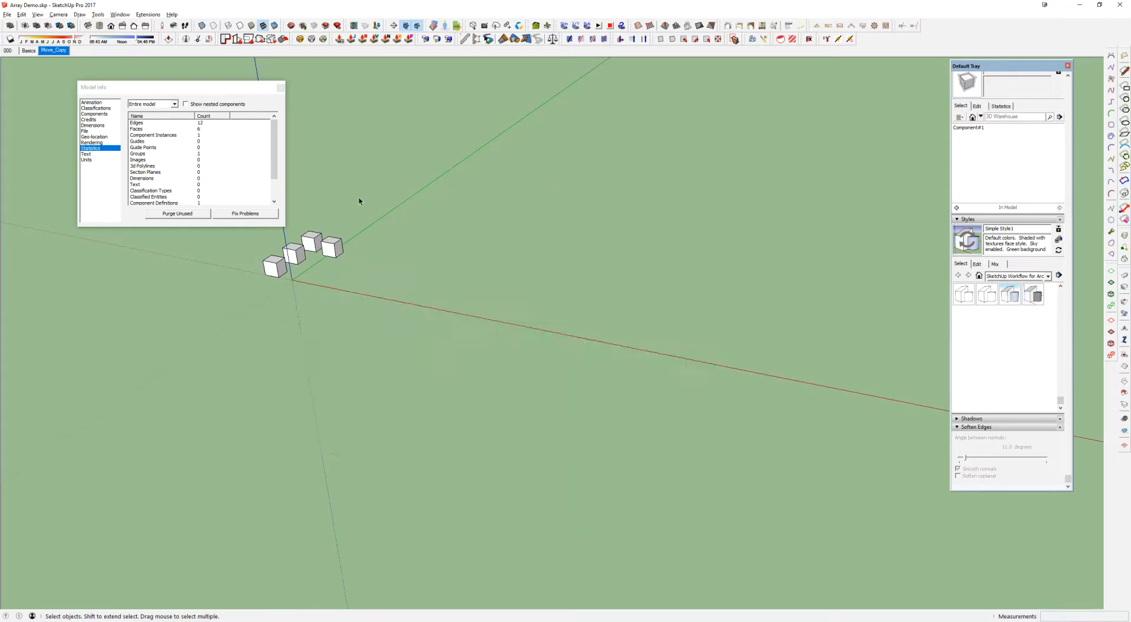
Move the second cube of the row near the origin away from the other cubes onto open ground
{"action": "scroll", "coordinate": [321, 246], "scroll_direction": "up", "scroll_amount": 8}
{"action": "middle_click_drag", "start_coordinate": [321, 246], "coordinate": [595, 286], "text": "shift"}
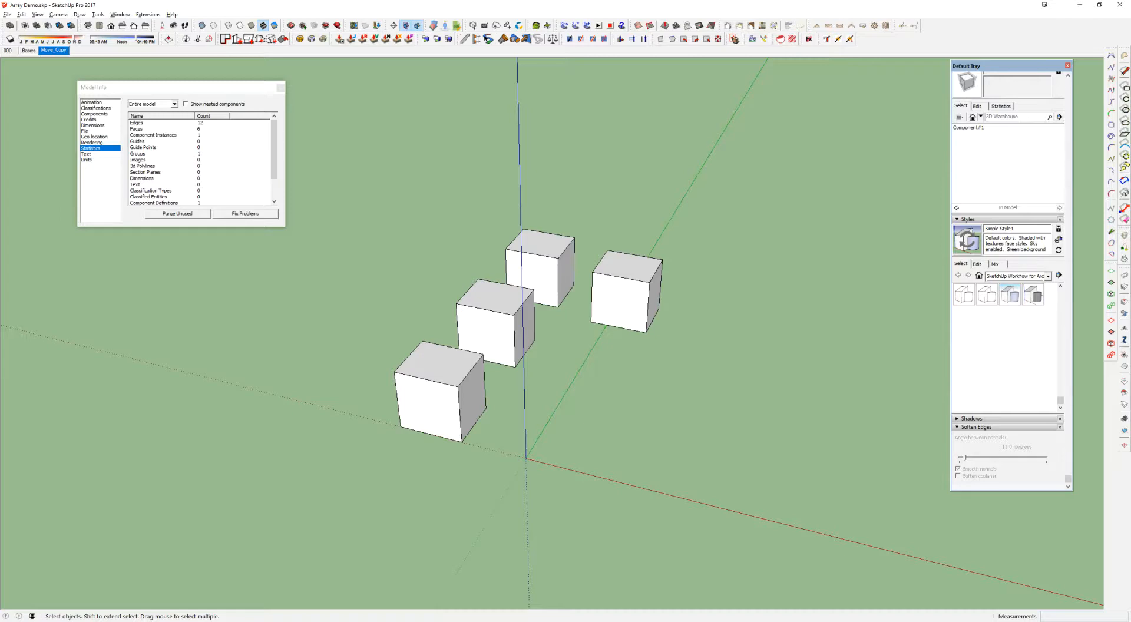
{"action": "left_click", "coordinate": [463, 375]}
{"action": "middle_click_drag", "start_coordinate": [564, 342], "coordinate": [447, 299], "text": "shift"}
{"action": "left_click", "coordinate": [440, 295]}
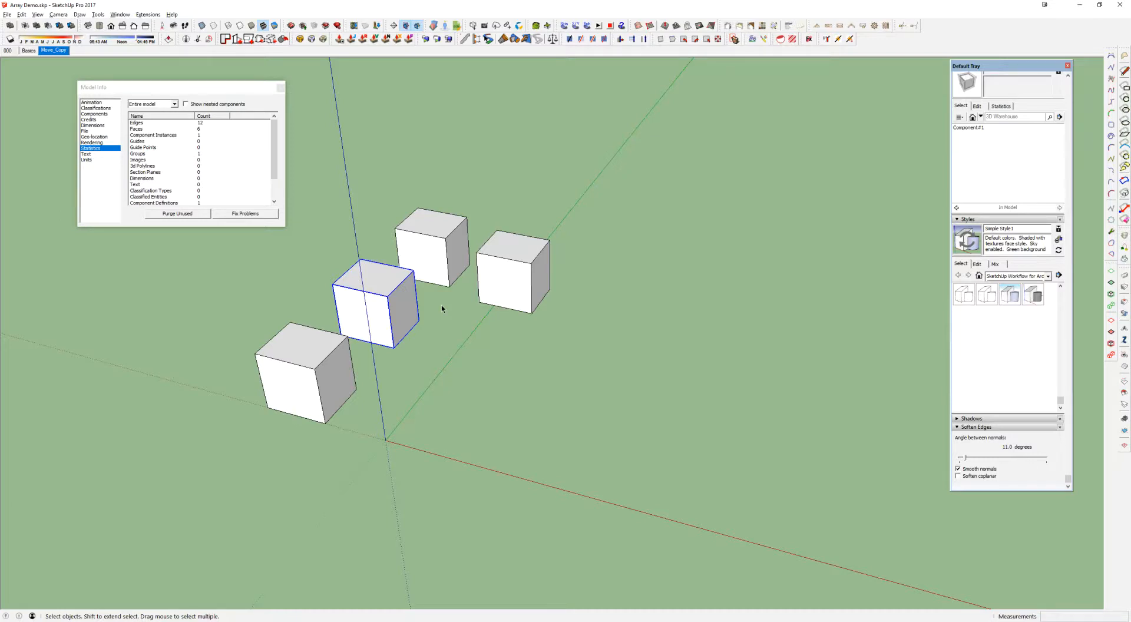
{"action": "scroll", "coordinate": [442, 309], "scroll_direction": "down", "scroll_amount": 1}
{"action": "middle_click_drag", "start_coordinate": [397, 306], "coordinate": [369, 317]}
{"action": "key", "text": "m"}
{"action": "key", "text": "space"}
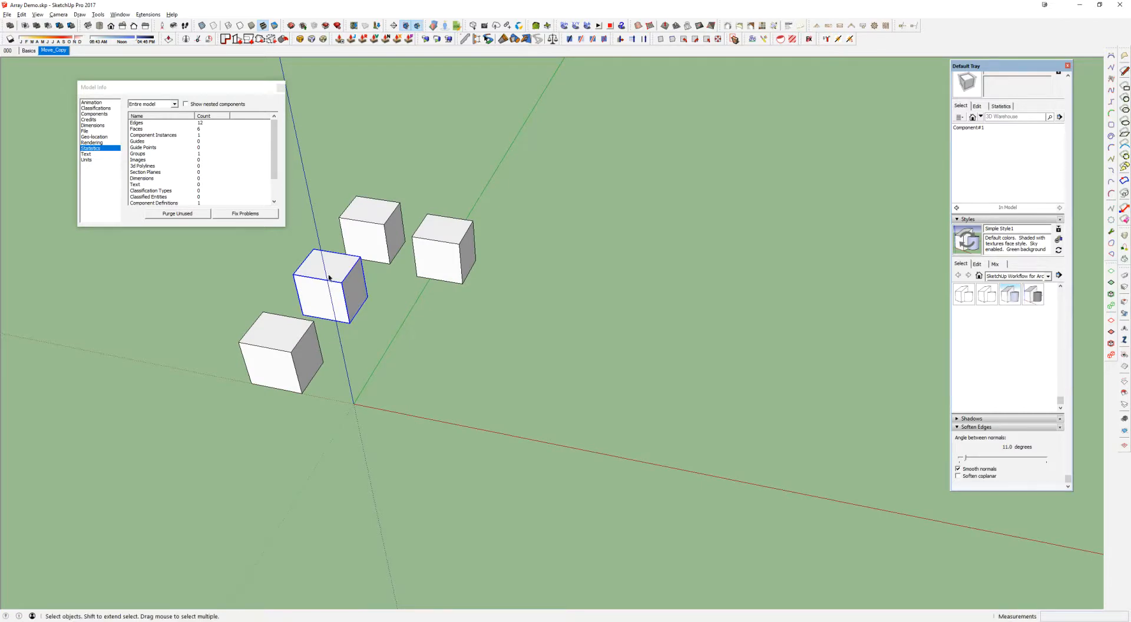
{"action": "key", "text": "m"}
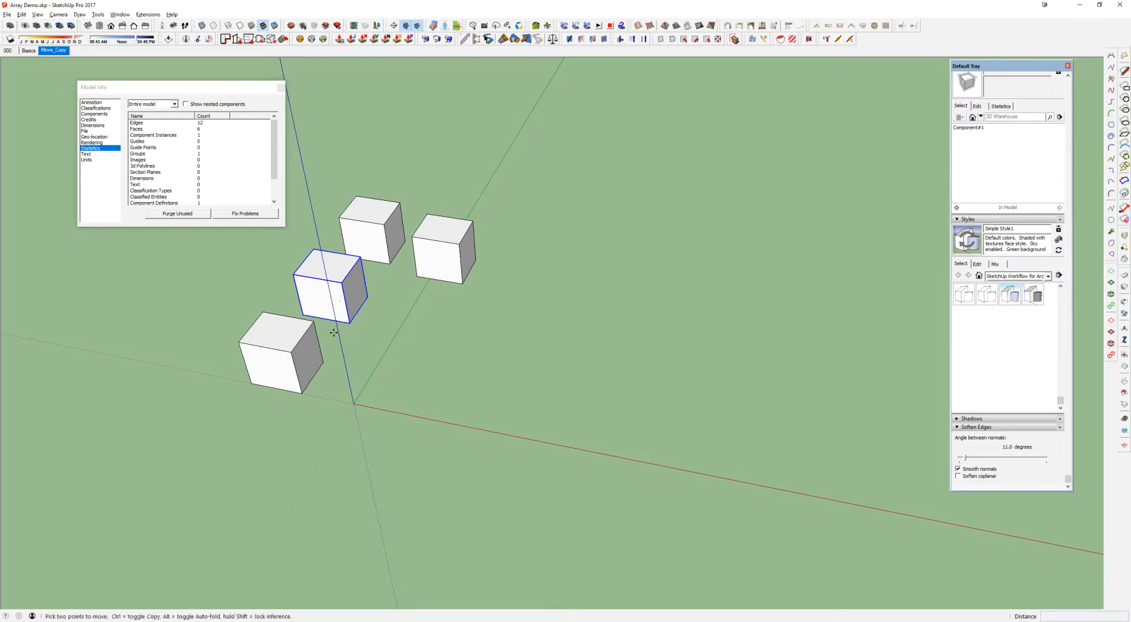
{"action": "left_click_drag", "start_coordinate": [339, 323], "coordinate": [812, 387]}
{"action": "middle_click_drag", "start_coordinate": [812, 388], "coordinate": [550, 311]}
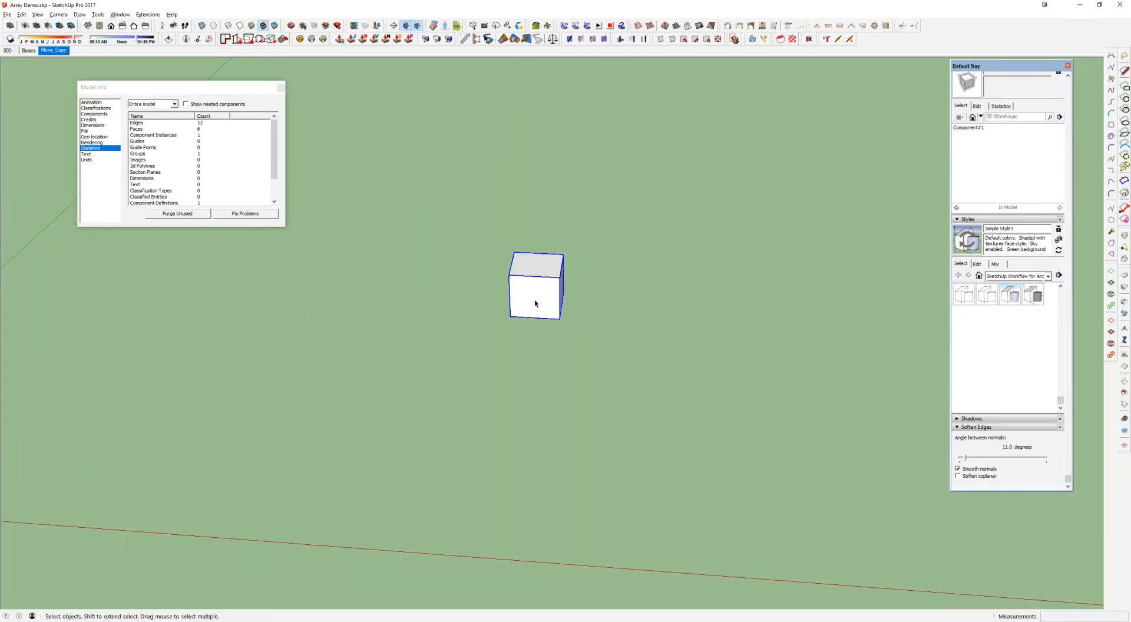
Try to move the isolated cube parallel to the red axis by an exact distance of 120
{"action": "key", "text": "m"}
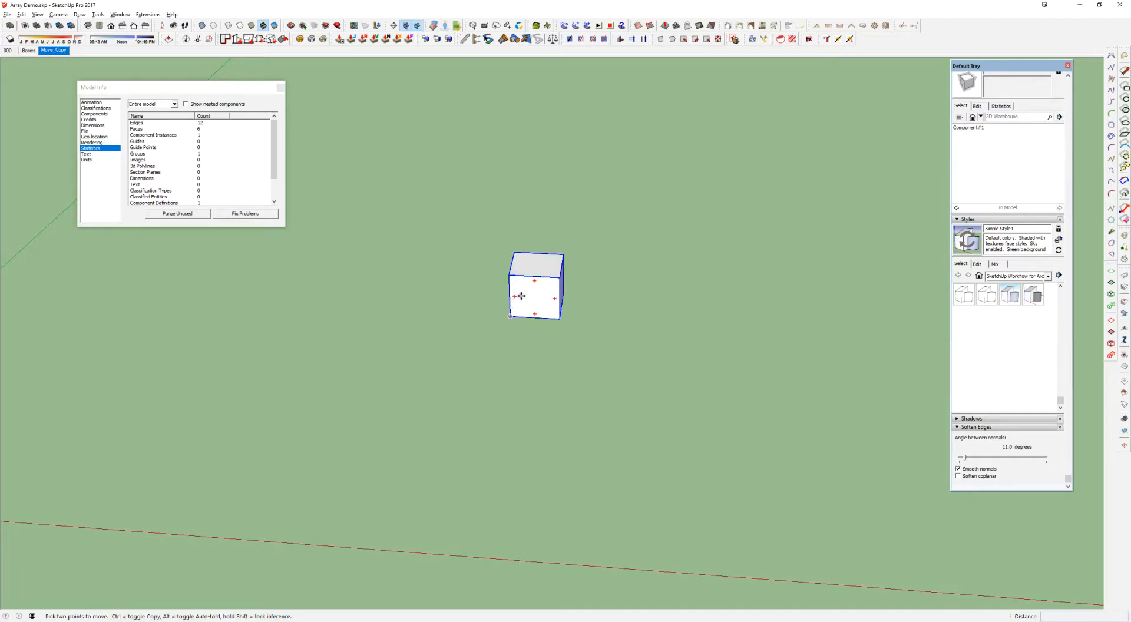
{"action": "left_click", "coordinate": [522, 297]}
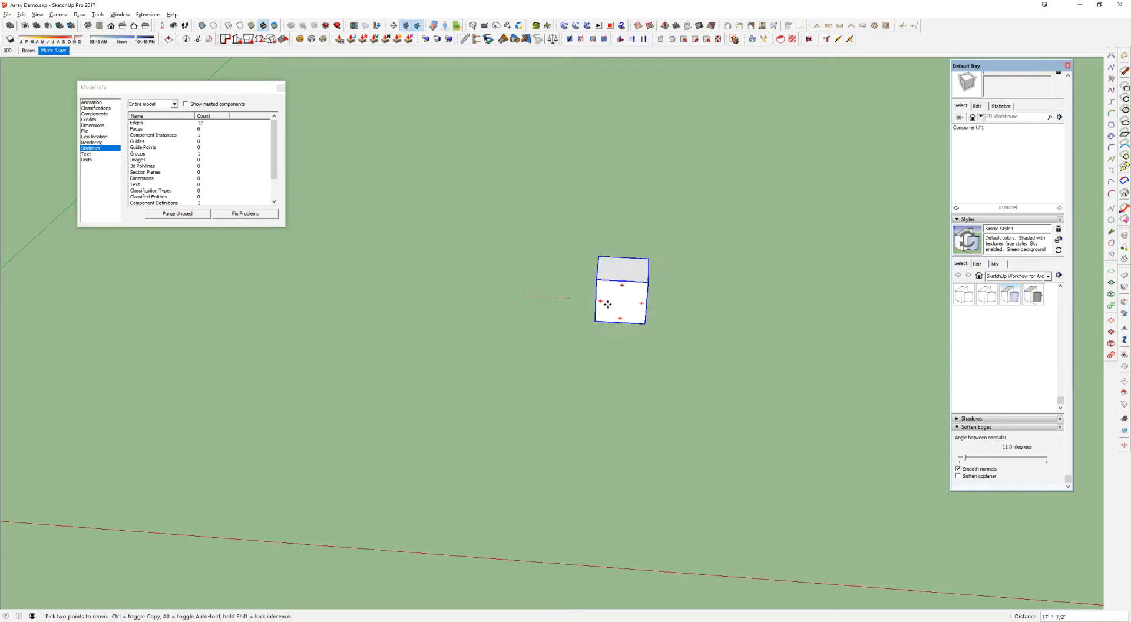
{"action": "left_click", "coordinate": [625, 304]}
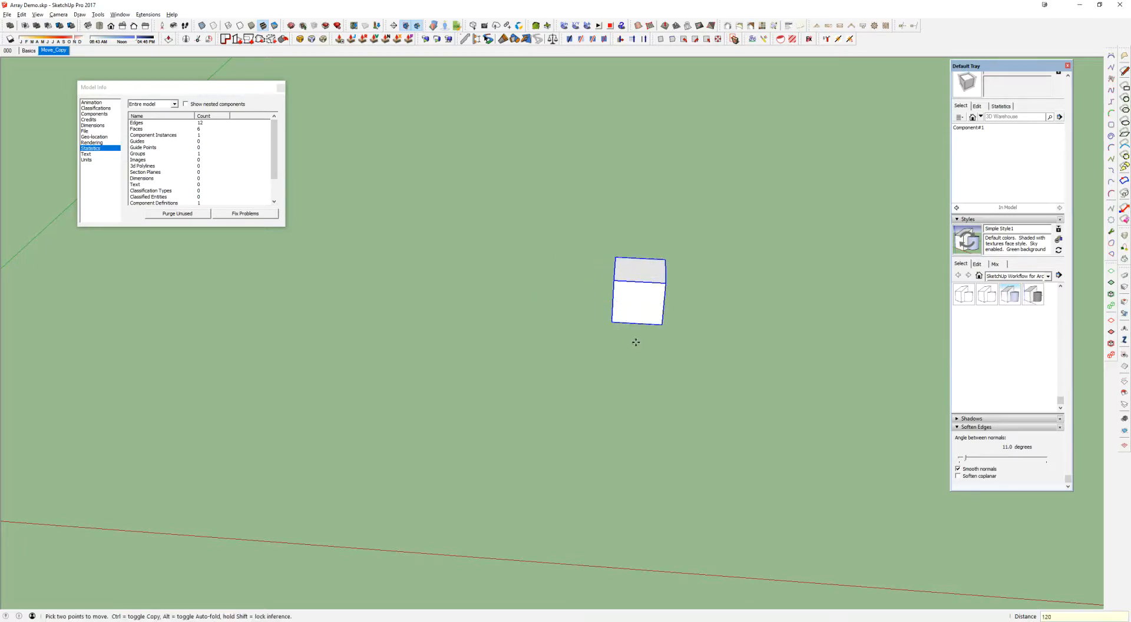
{"action": "key", "text": "Return"}
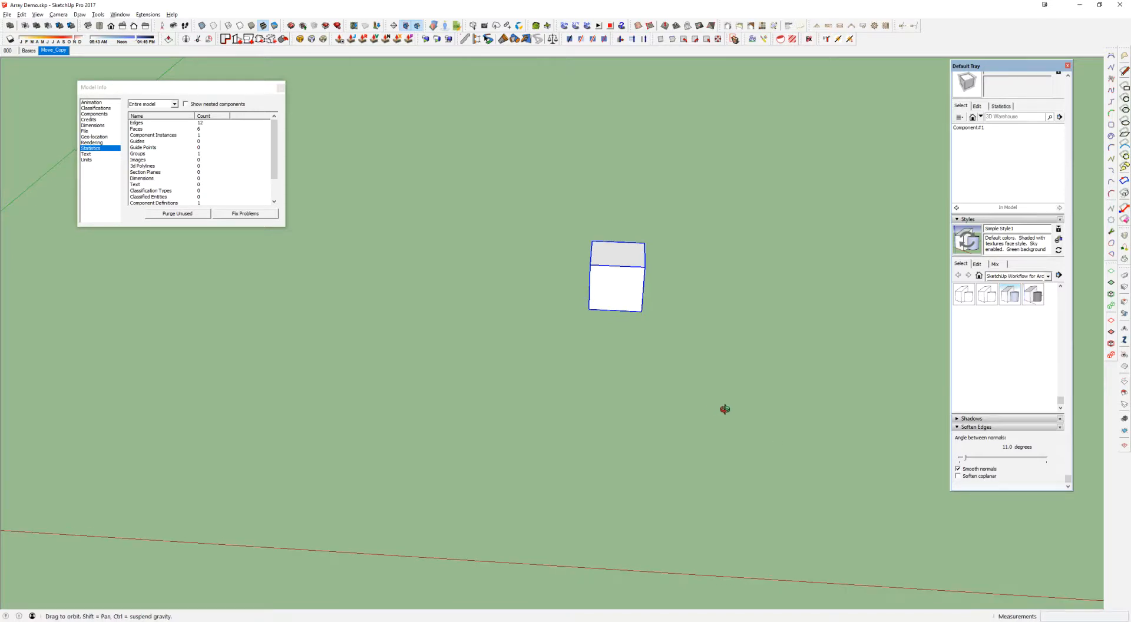
Undo the cube's last move and move it again parallel to the red axis by exactly 120
{"action": "left_click", "coordinate": [644, 289]}
{"action": "key", "text": "space"}
{"action": "key", "text": "m"}
{"action": "left_click", "coordinate": [528, 308]}
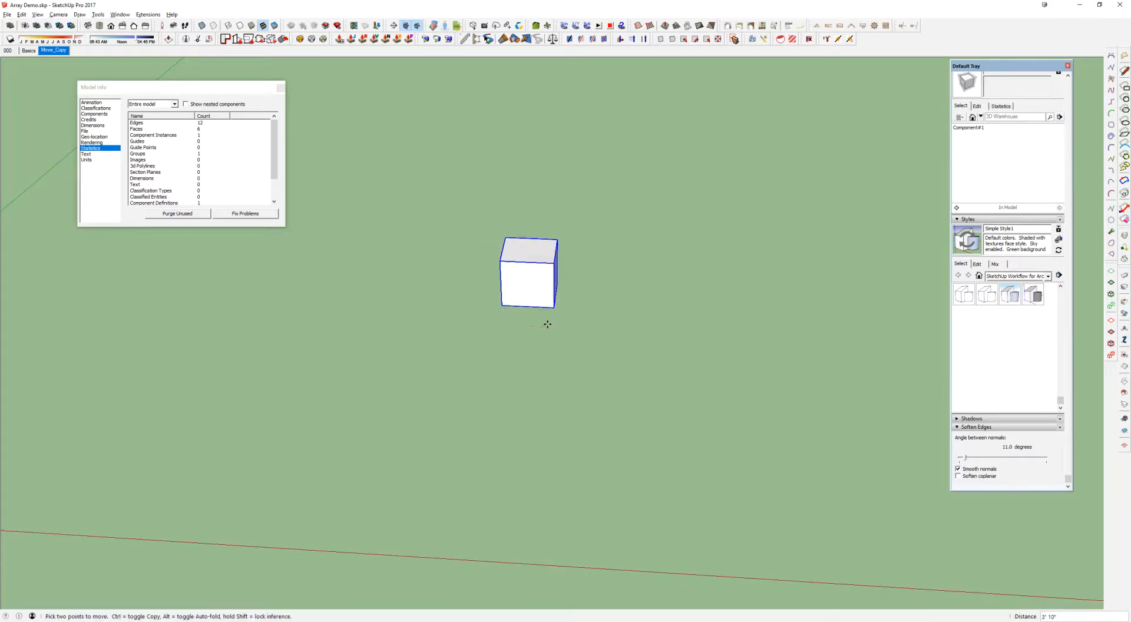
{"action": "type", "text": "120"}
{"action": "key", "text": "Return"}
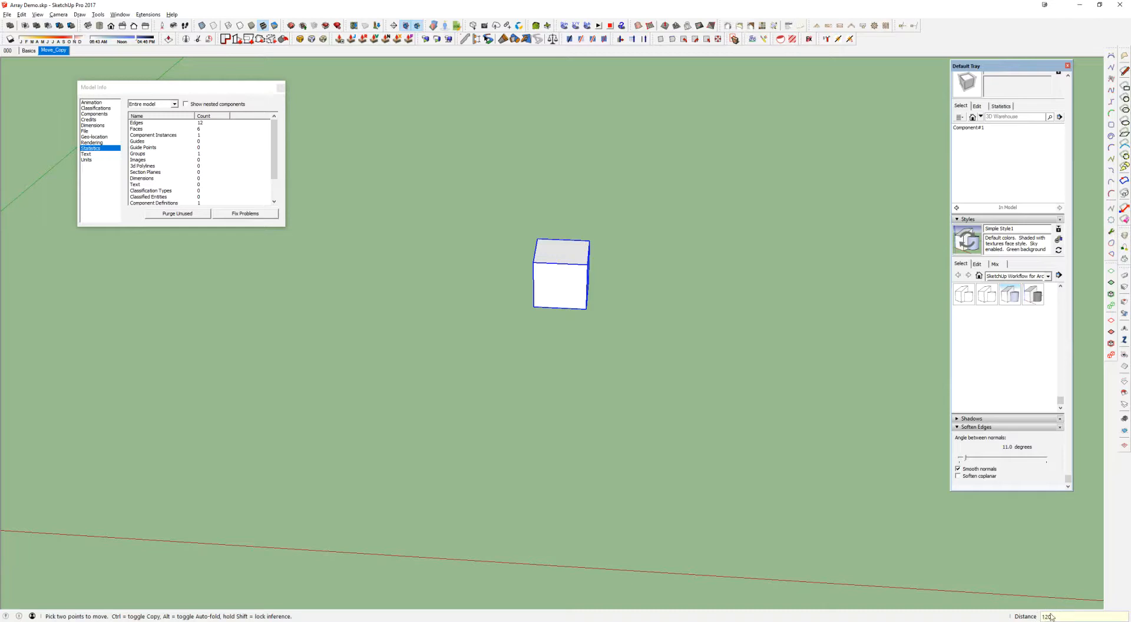
Move the cube freehand about 40' along the red axis, and replace that move with one of exactly 120
{"action": "middle_click_drag", "start_coordinate": [671, 387], "coordinate": [705, 389]}
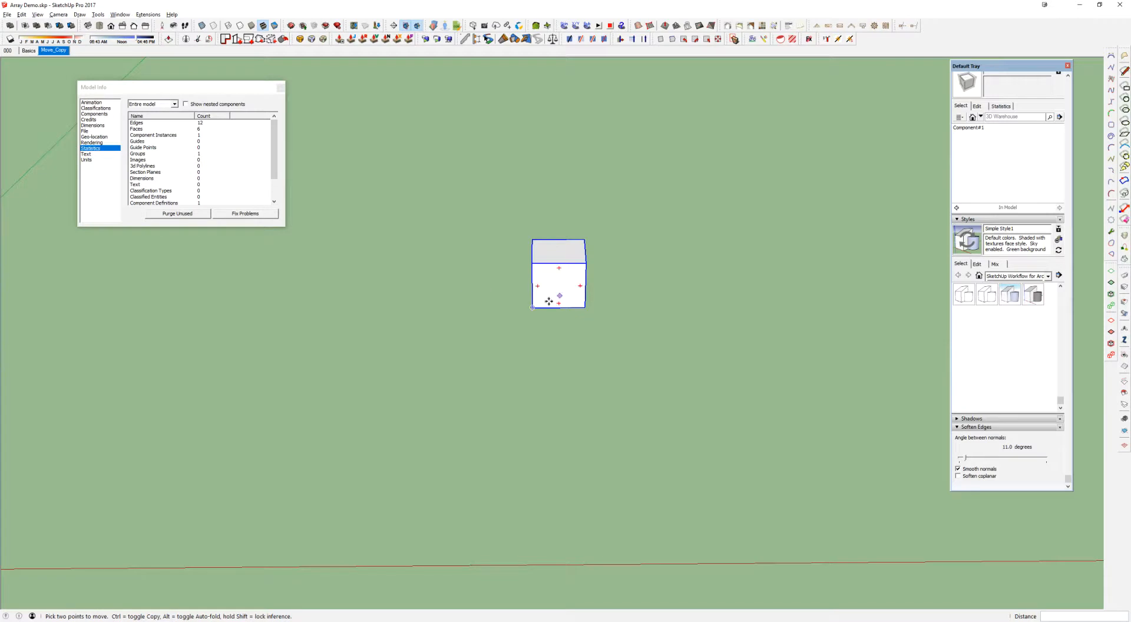
{"action": "left_click", "coordinate": [559, 282]}
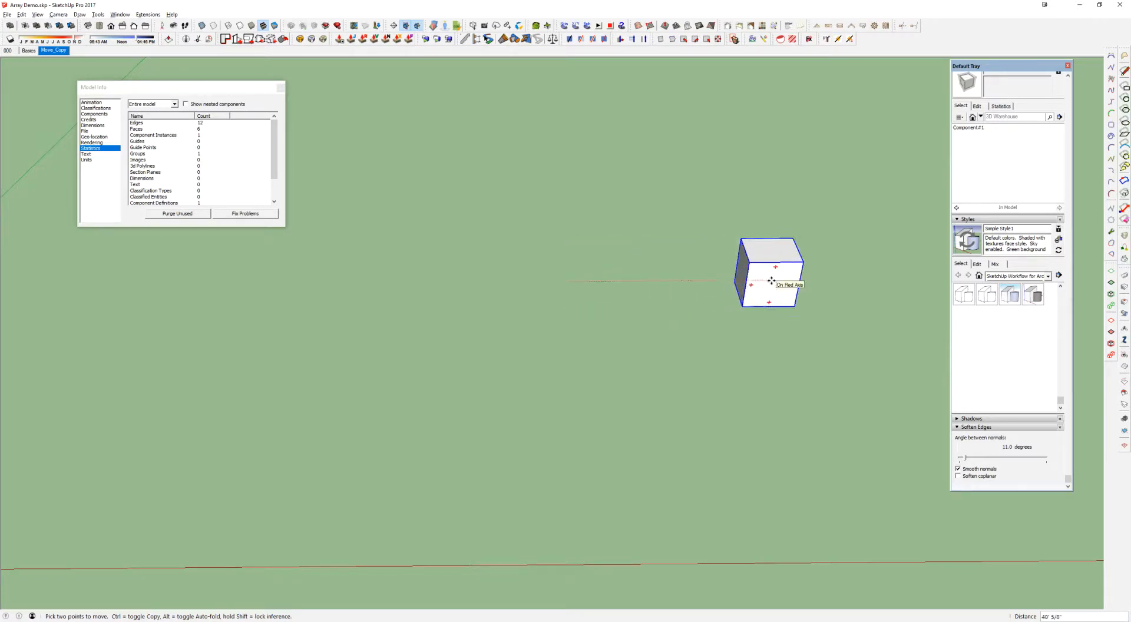
{"action": "left_click", "coordinate": [772, 281]}
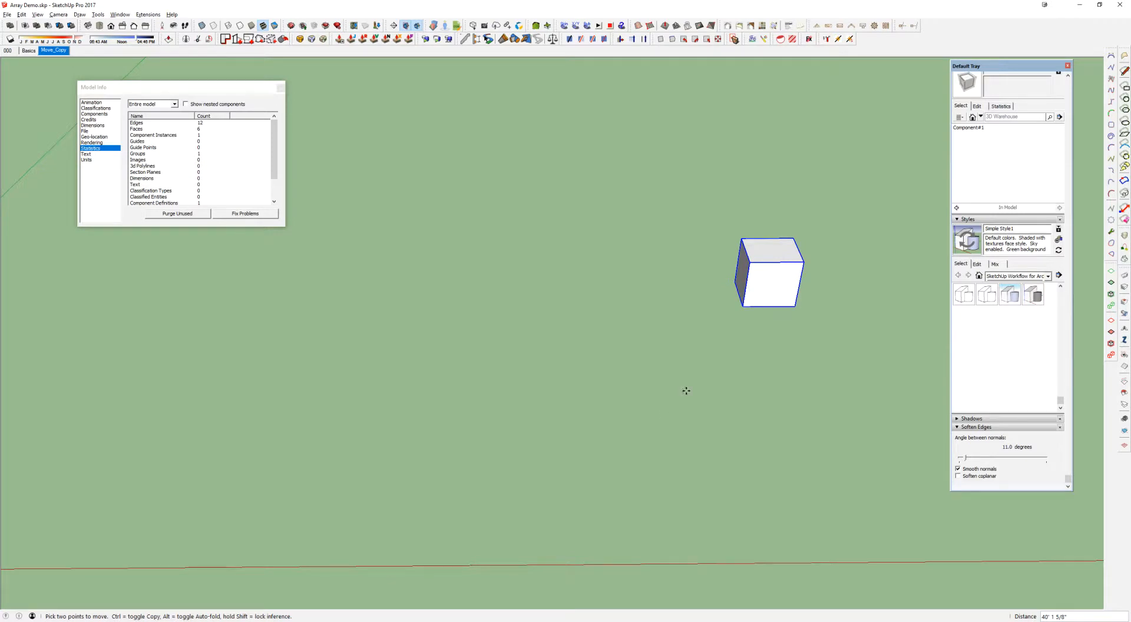
{"action": "middle_click_drag", "start_coordinate": [677, 387], "coordinate": [684, 387]}
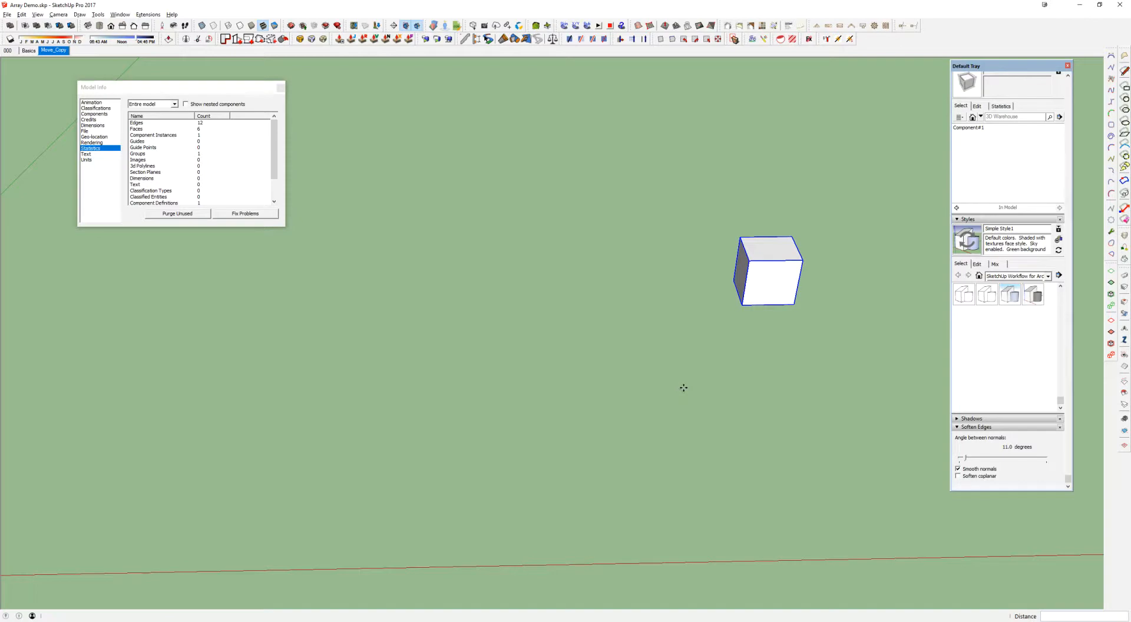
{"action": "key", "text": "ctrl+z"}
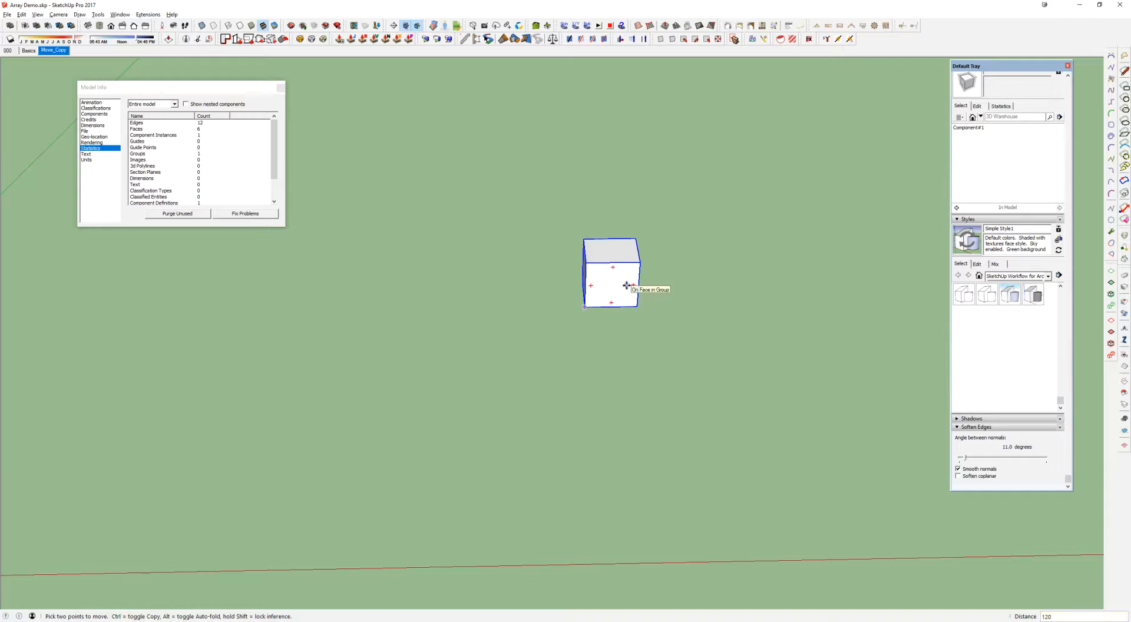
Move the cube again parallel to the red axis by exactly 240
{"action": "key", "text": "Escape"}
{"action": "left_click", "coordinate": [607, 289]}
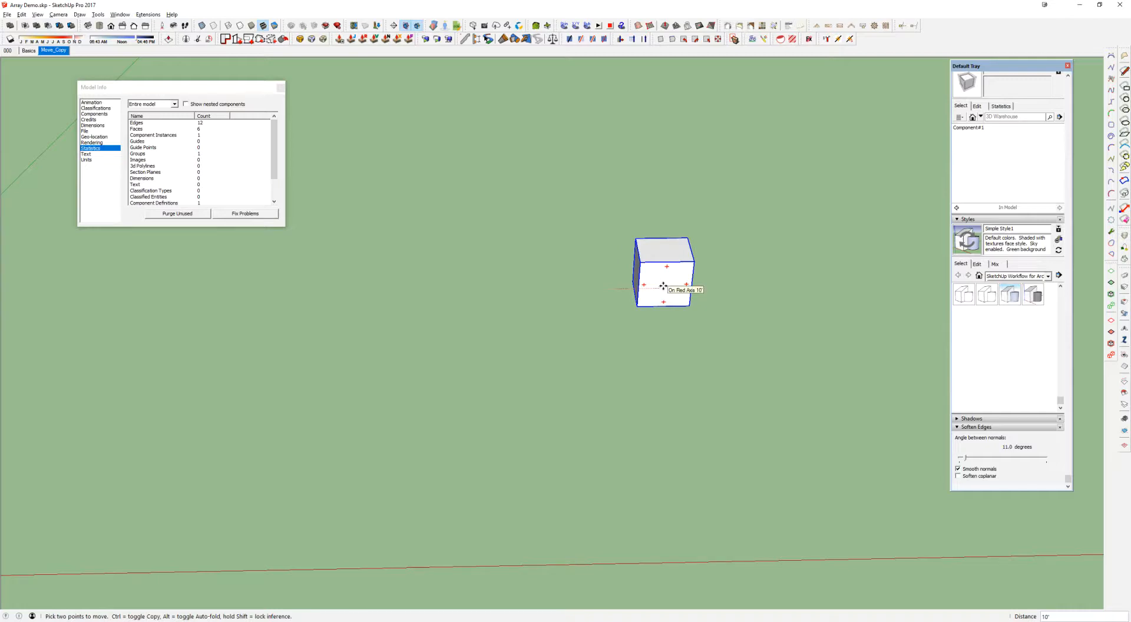
{"action": "key", "text": "Return"}
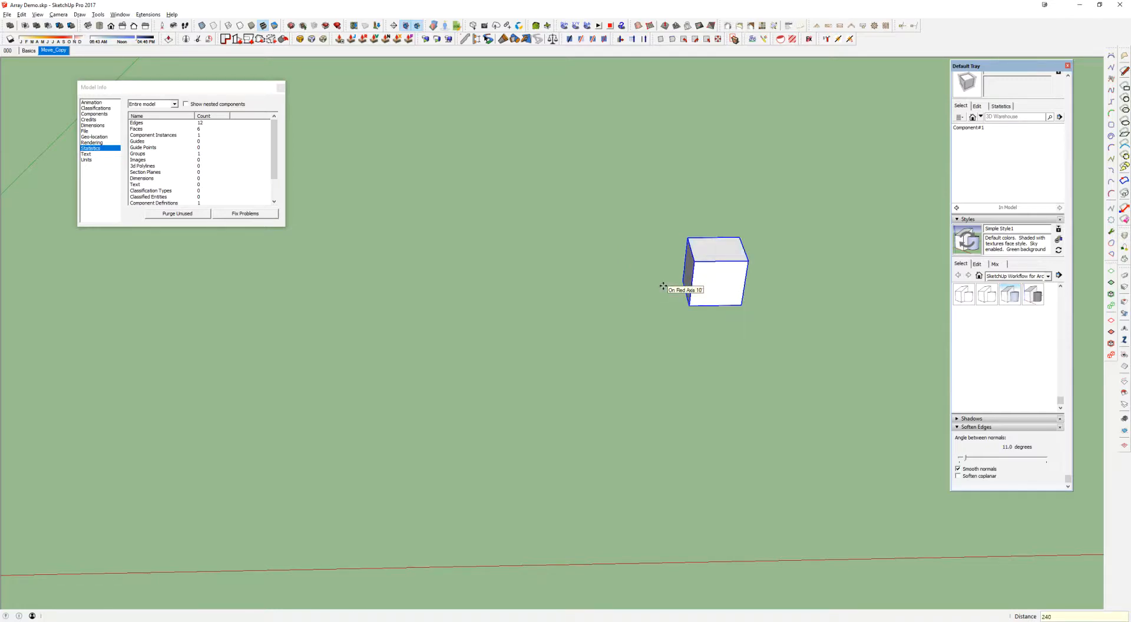
Draw a straight line on the ground in front of the cube, parallel to the green axis
{"action": "key", "text": "l"}
{"action": "left_click", "coordinate": [478, 329]}
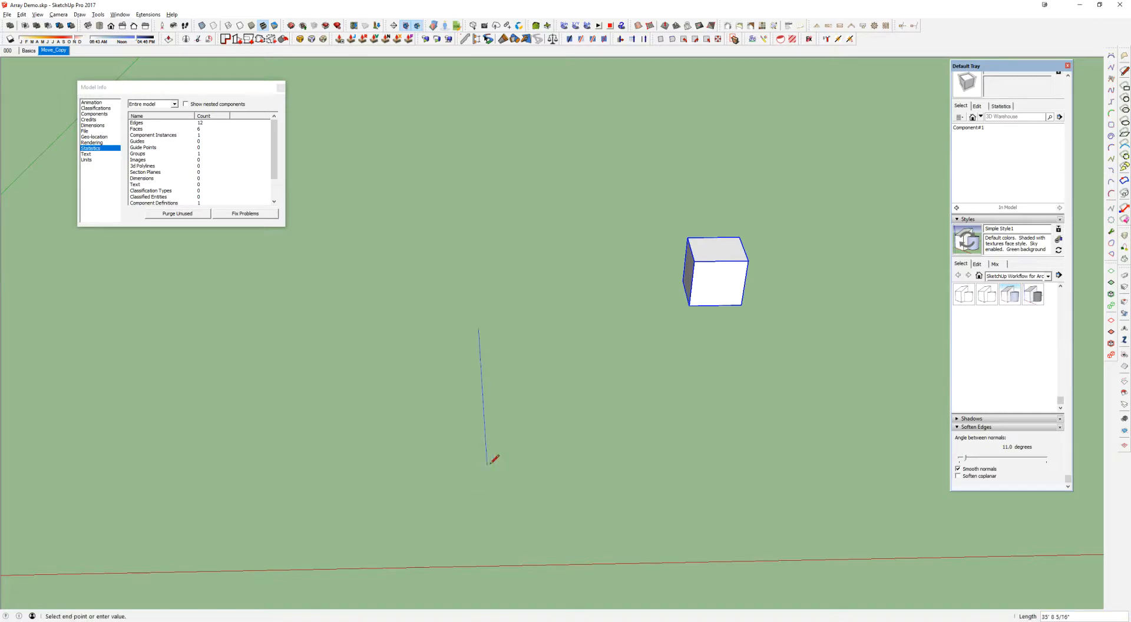
{"action": "left_click", "coordinate": [469, 472]}
Copy the line along the red axis at a spacing of 120 and array it into a row of six parallel lines
{"action": "key", "text": "space"}
{"action": "left_click", "coordinate": [471, 448]}
{"action": "key", "text": "m"}
{"action": "left_click", "coordinate": [478, 330]}
{"action": "key", "text": "ctrl"}
{"action": "type", "text": "120"}
{"action": "key", "text": "Return"}
{"action": "type", "text": "4x"}
{"action": "key", "text": "Return"}
Select all six parallel lines and combine them into a group
{"action": "key", "text": "space"}
{"action": "left_click_drag", "start_coordinate": [371, 282], "coordinate": [864, 540]}
{"action": "key", "text": "g"}
Move the cube by its lower front corner onto the far endpoint of the first line
{"action": "key", "text": "m"}
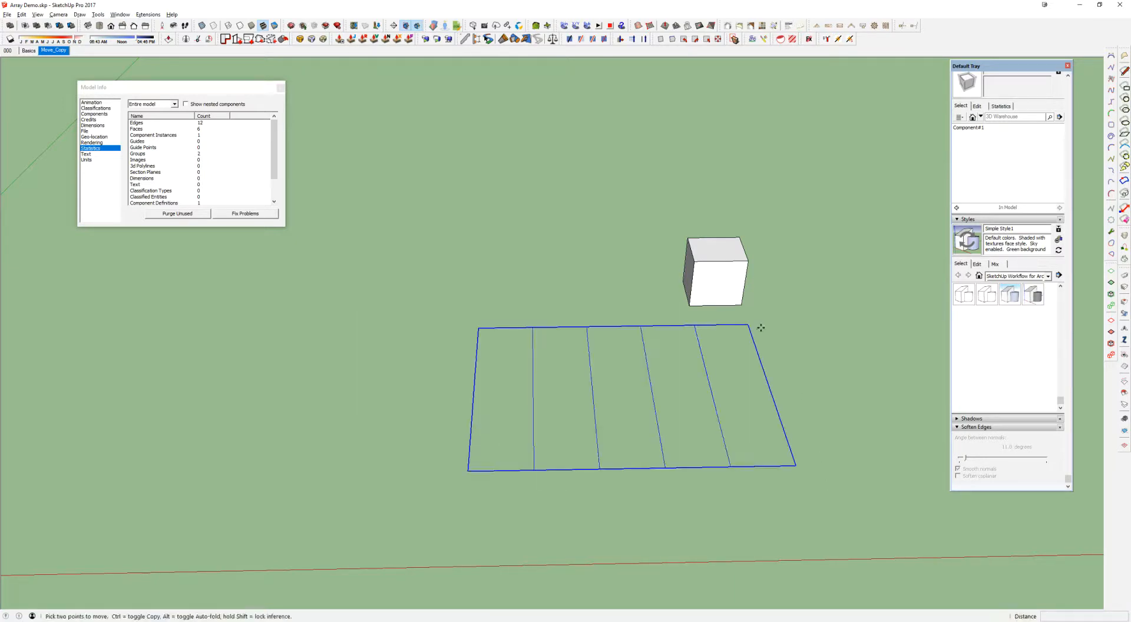
{"action": "key", "text": "space"}
{"action": "left_click", "coordinate": [733, 291]}
{"action": "key", "text": "m"}
{"action": "left_click", "coordinate": [740, 304]}
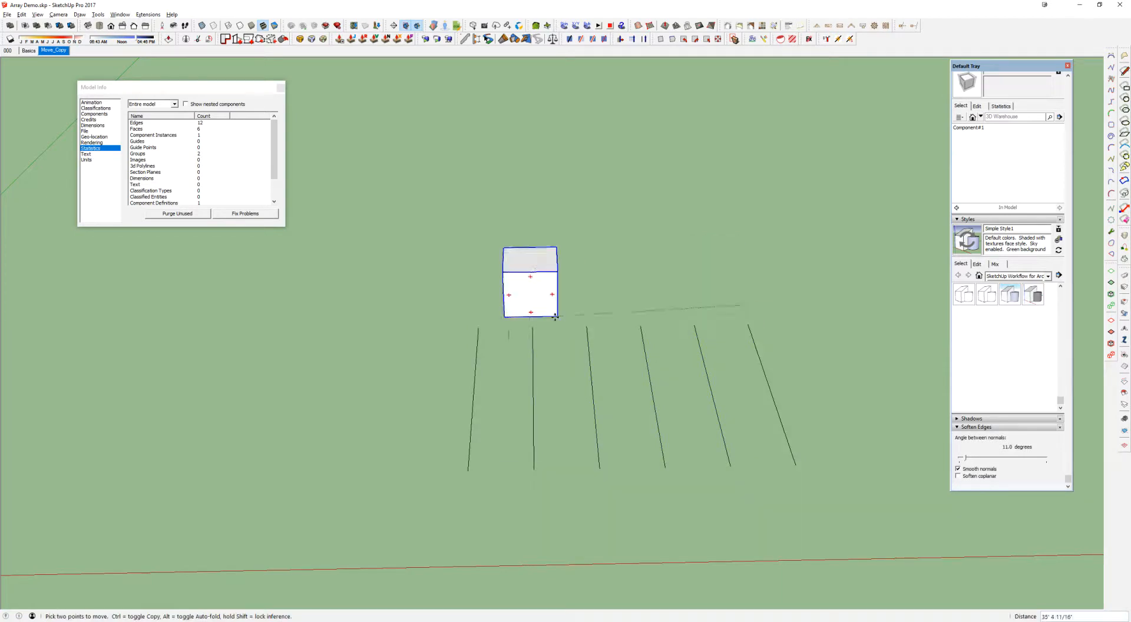
{"action": "left_click", "coordinate": [479, 328]}
Scale the cube uniformly to 0.5 about its corner on the first line, and shift the Model Info window out of the way
{"action": "key", "text": "s"}
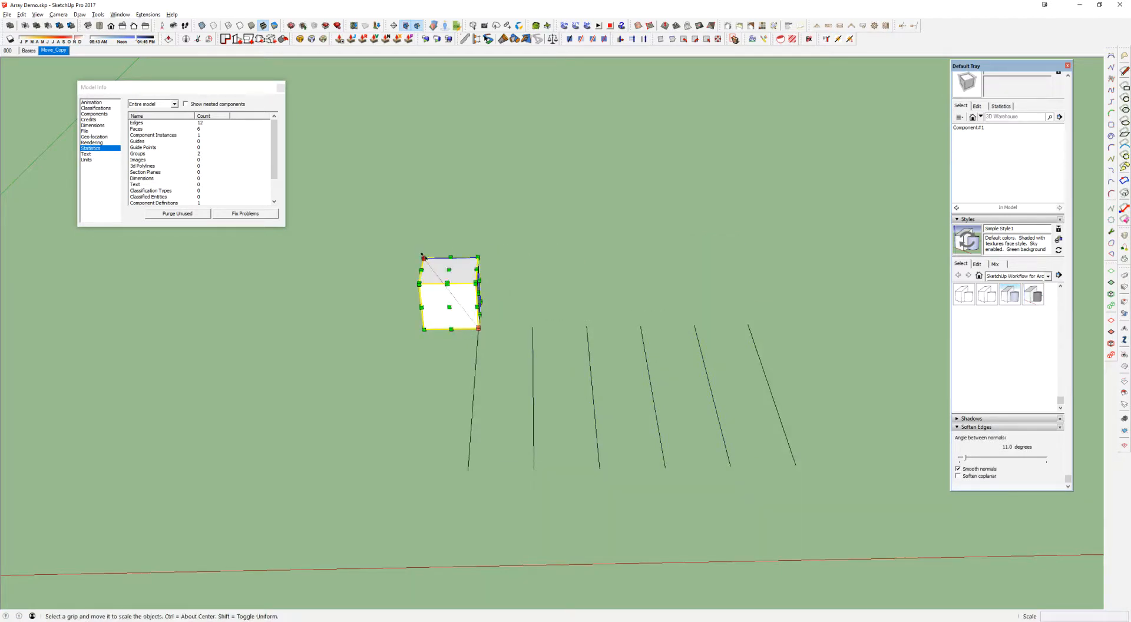
{"action": "left_click", "coordinate": [424, 259]}
{"action": "type", "text": ".5"}
{"action": "key", "text": "Return"}
{"action": "key", "text": "space"}
{"action": "scroll", "coordinate": [451, 321], "scroll_direction": "up", "scroll_amount": 2}
{"action": "scroll", "coordinate": [468, 337], "scroll_direction": "up", "scroll_amount": 1}
{"action": "middle_click_drag", "start_coordinate": [565, 355], "coordinate": [399, 277], "text": "shift"}
{"action": "left_click_drag", "start_coordinate": [205, 88], "coordinate": [130, 68]}
Move the cube from the first line's endpoint to the third line's, and correct the move distance to 120
{"action": "key", "text": "m"}
{"action": "left_click", "coordinate": [334, 266]}
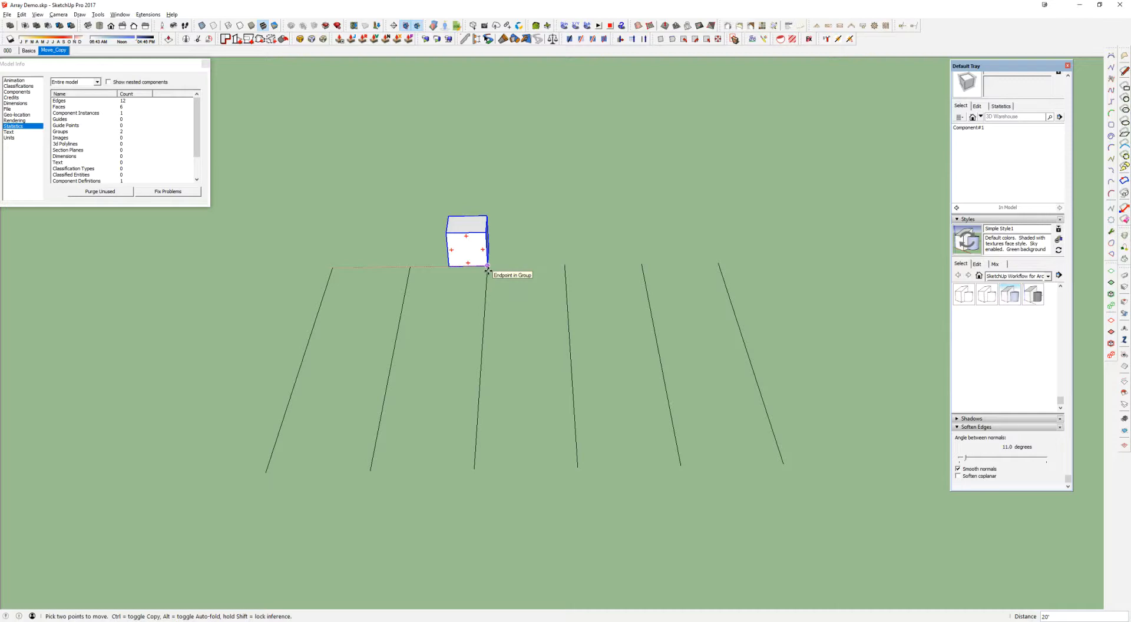
{"action": "left_click", "coordinate": [488, 267]}
{"action": "middle_click_drag", "start_coordinate": [405, 337], "coordinate": [412, 274]}
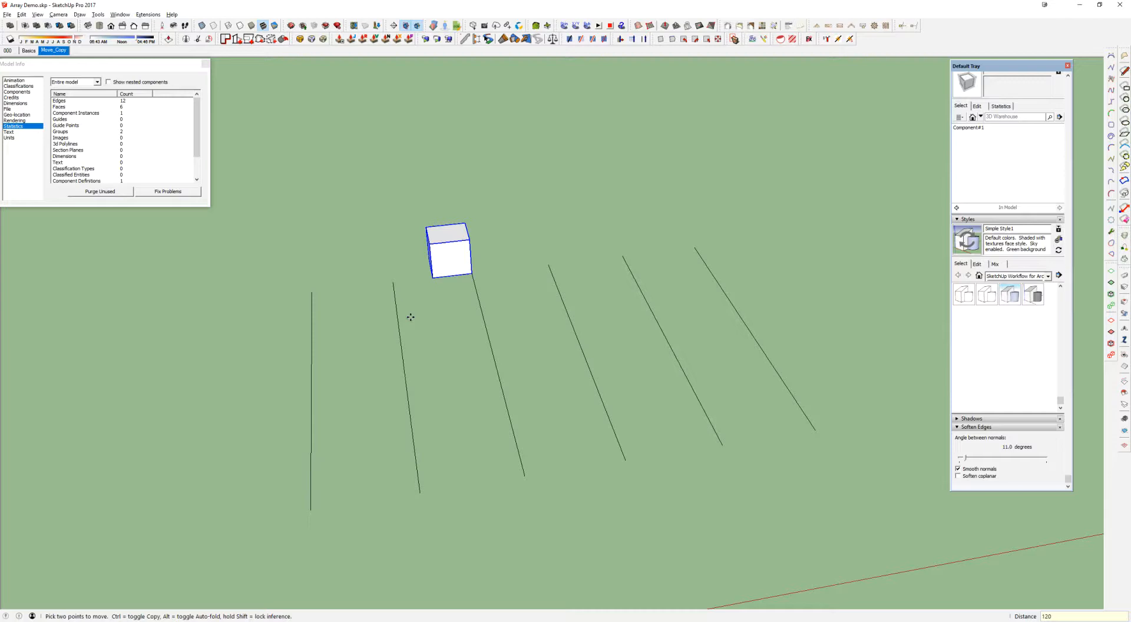
{"action": "key", "text": "Return"}
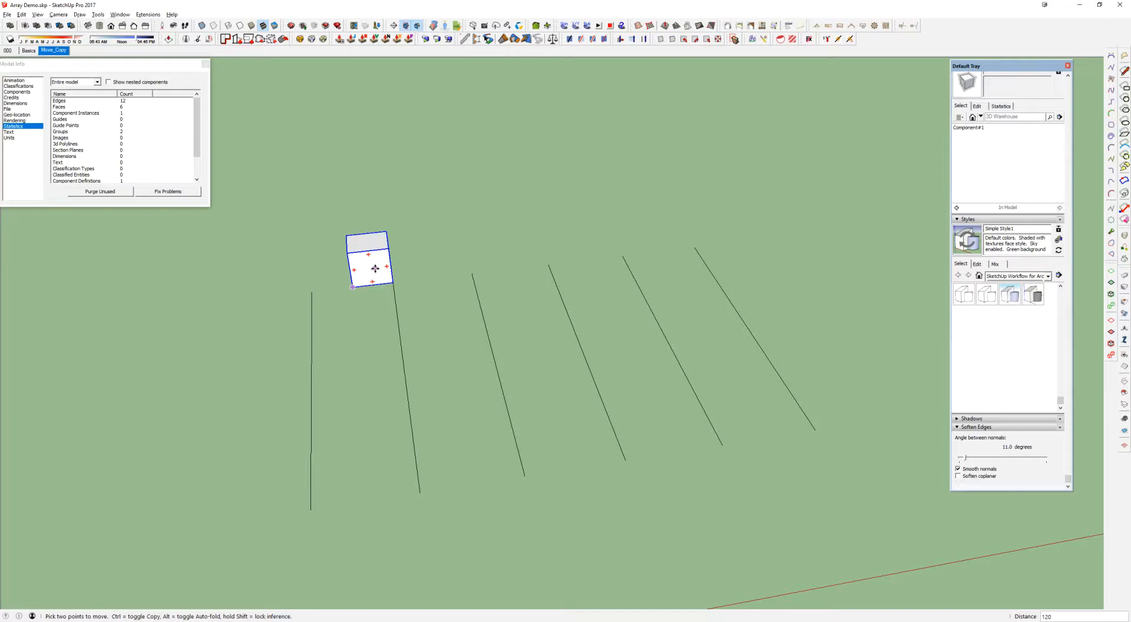
Change the cube's move distance to 600 and 480, and undo the move
{"action": "type", "text": "600"}
{"action": "key", "text": "Return"}
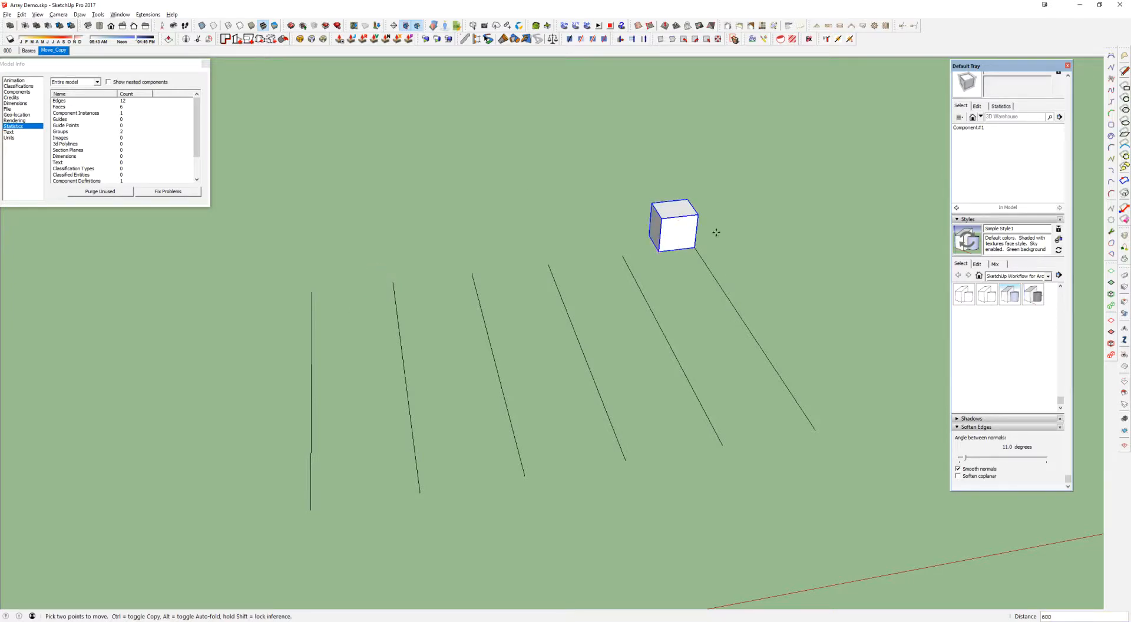
{"action": "type", "text": "480"}
{"action": "key", "text": "Return"}
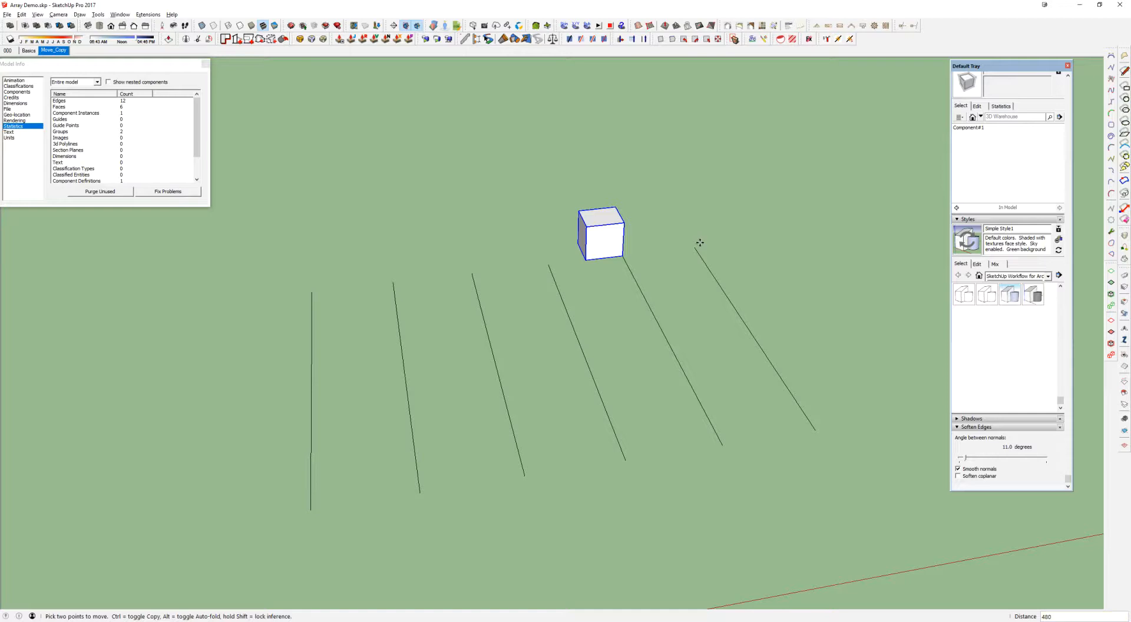
{"action": "key", "text": "ctrl+z"}
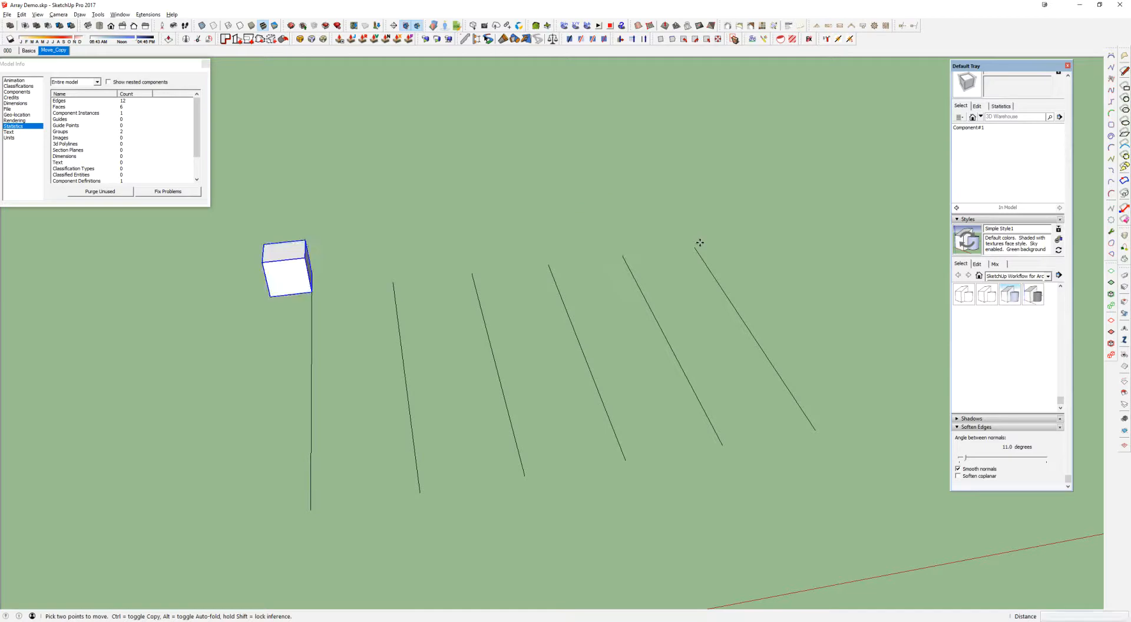
Move the cube from the first line by exactly 240 along the red axis, and bring it back to the first line
{"action": "key", "text": "space"}
{"action": "key", "text": "m"}
{"action": "left_click", "coordinate": [312, 291]}
{"action": "left_click", "coordinate": [393, 284]}
{"action": "type", "text": "240"}
{"action": "key", "text": "Return"}
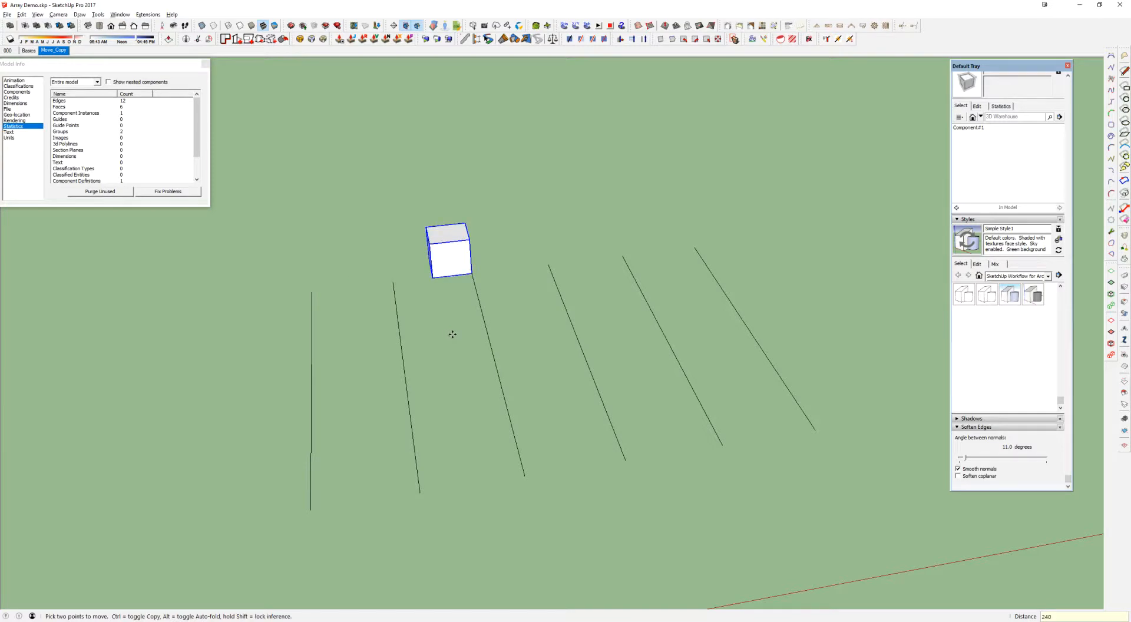
{"action": "left_click", "coordinate": [472, 274]}
{"action": "left_click", "coordinate": [313, 293]}
Move the cube along the red axis from the first line, entering distances of 360, 240 and 120 in succession
{"action": "left_click", "coordinate": [312, 292]}
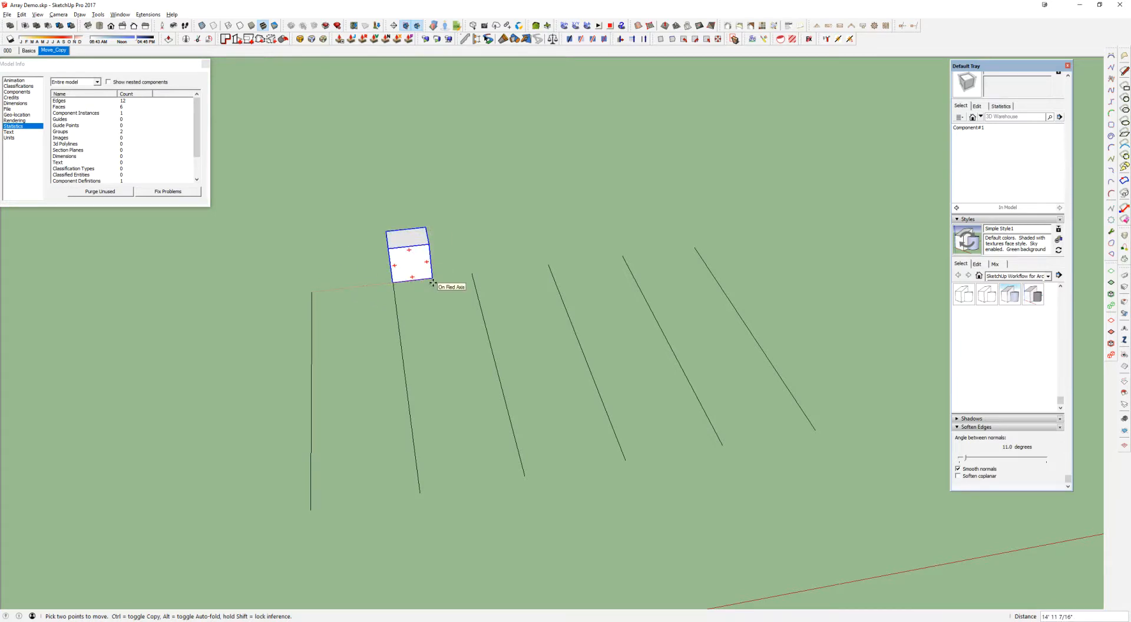
{"action": "type", "text": "360"}
{"action": "key", "text": "Return"}
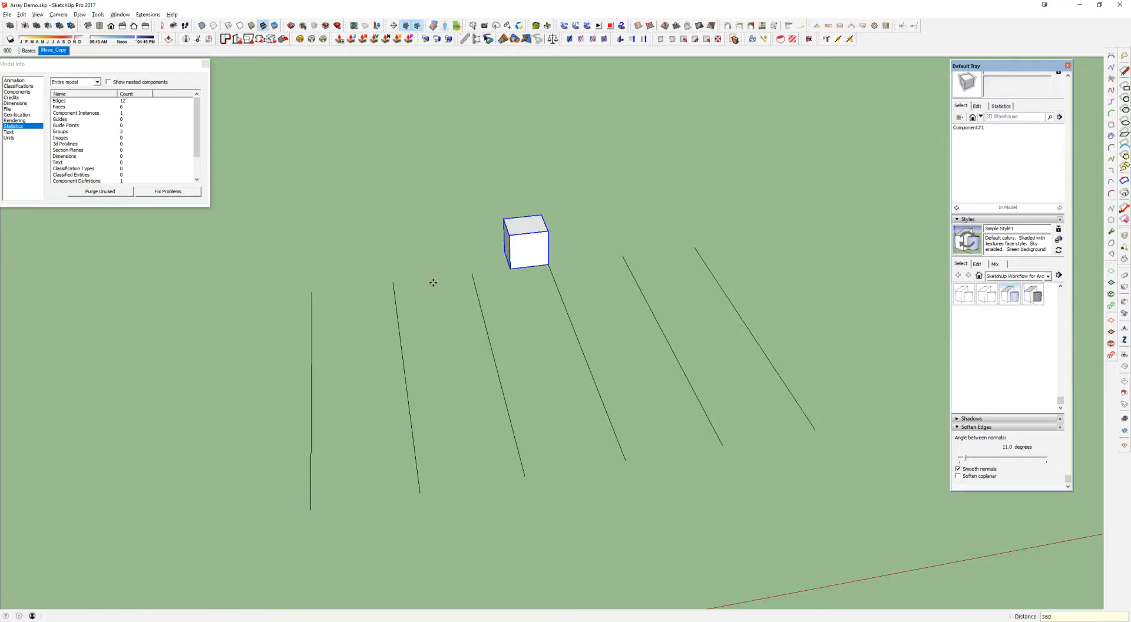
{"action": "type", "text": "240"}
{"action": "key", "text": "Return"}
{"action": "type", "text": "120"}
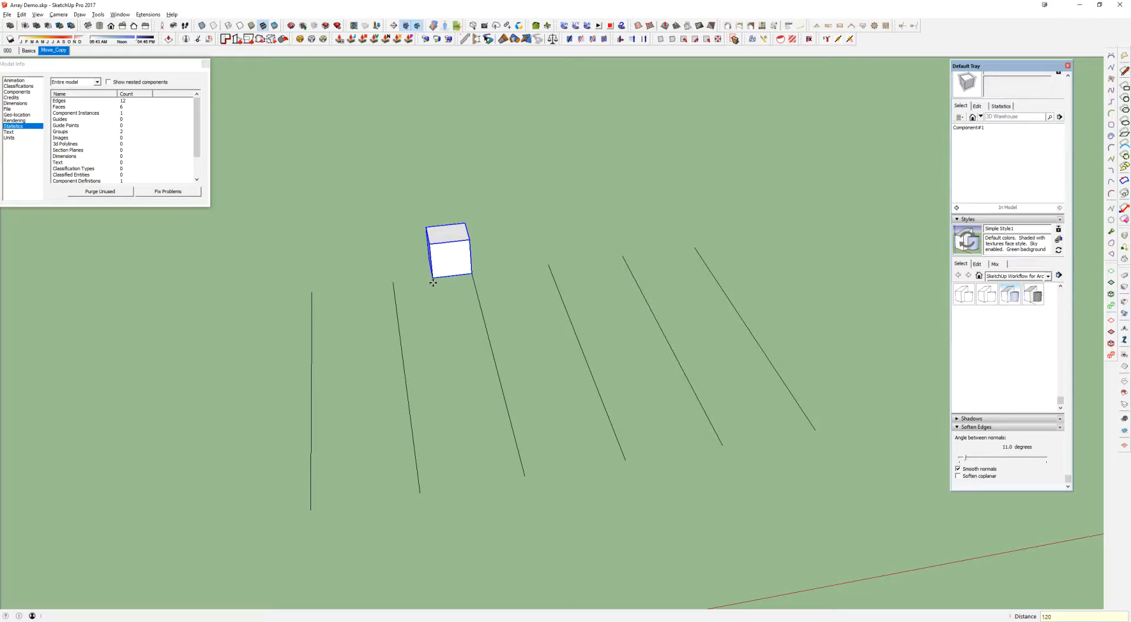
{"action": "key", "text": "Return"}
Revise the same move's distance to 480, 60 and finally 0, and clear the selection
{"action": "type", "text": "480"}
{"action": "key", "text": "Return"}
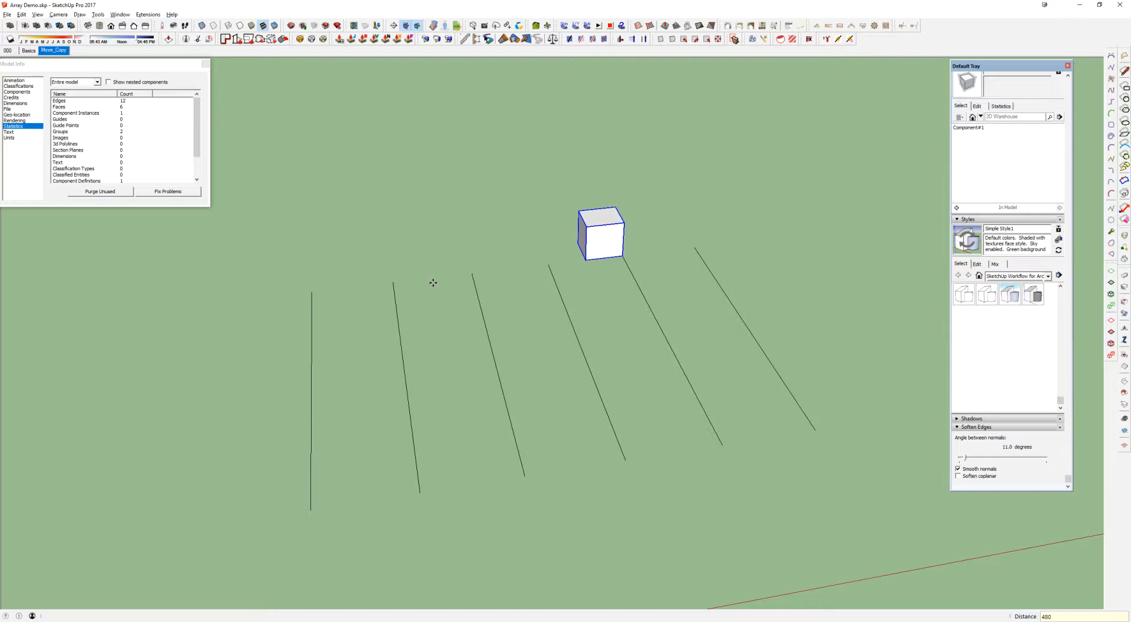
{"action": "type", "text": "60"}
{"action": "key", "text": "Return"}
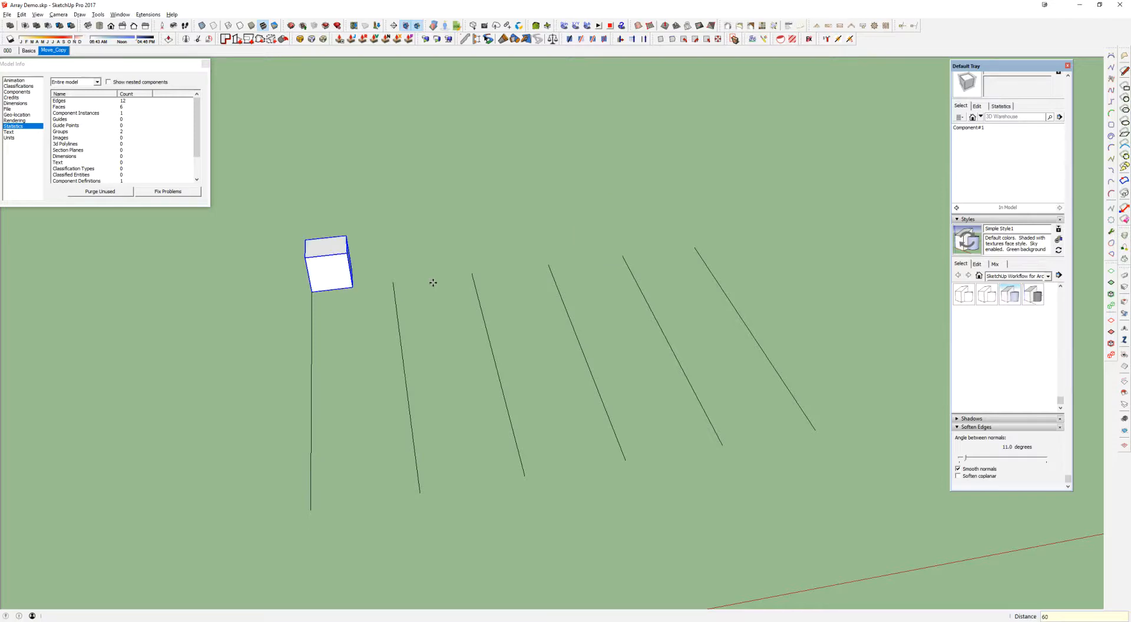
{"action": "type", "text": "0"}
{"action": "key", "text": "Return"}
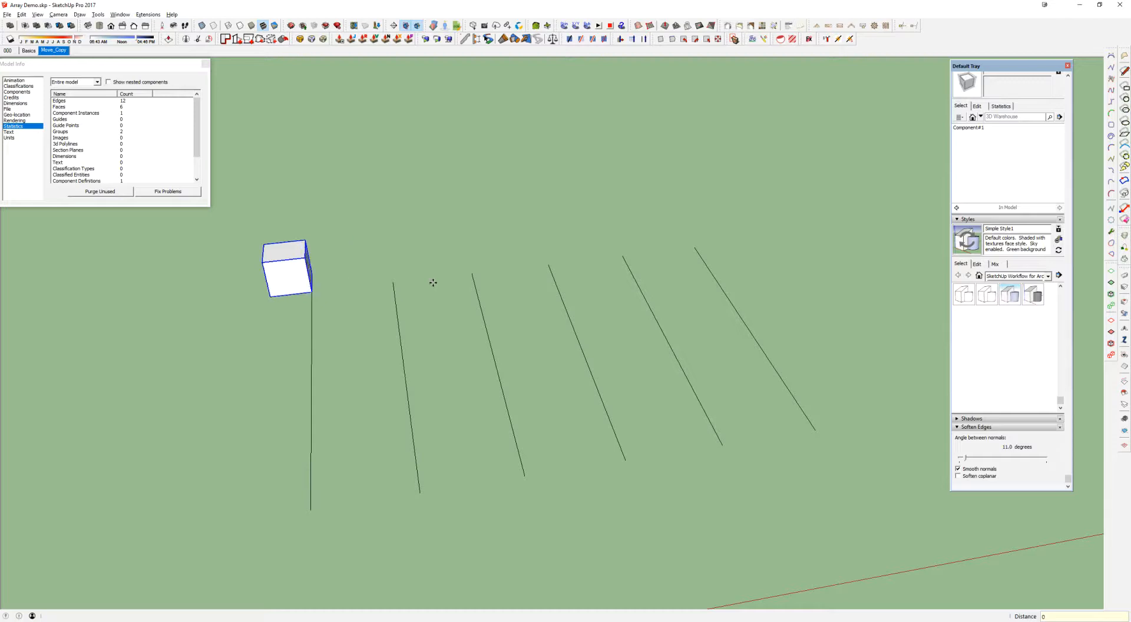
{"action": "key", "text": "space"}
{"action": "left_click", "coordinate": [433, 283]}
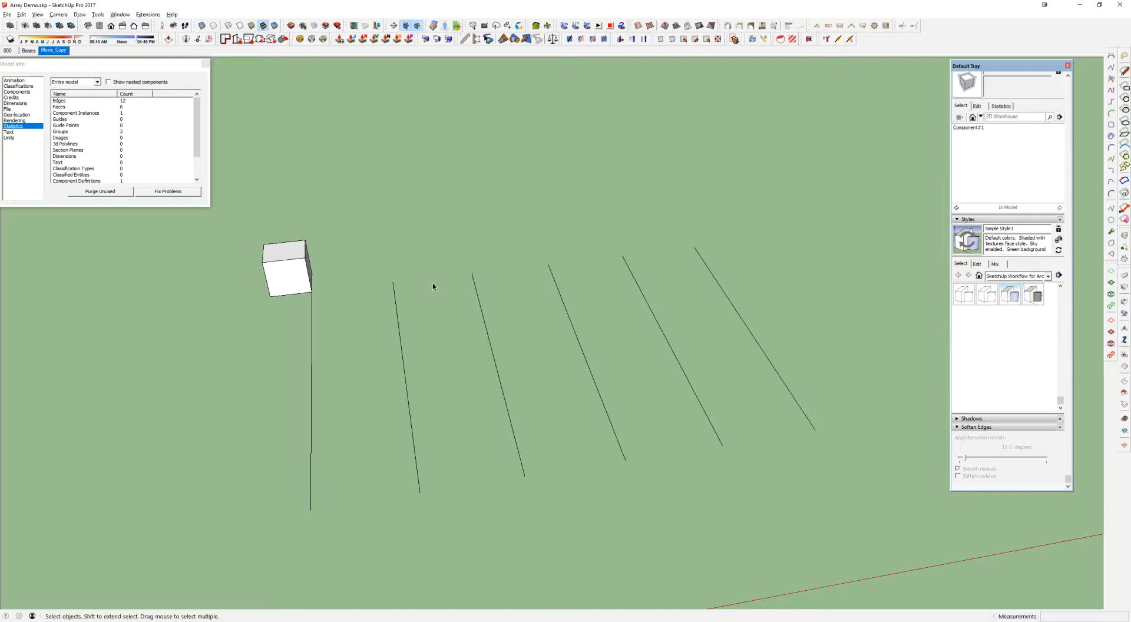
Copy the cube from the first line's endpoint to the second line's, and array the copy 4x
{"action": "left_click", "coordinate": [304, 284]}
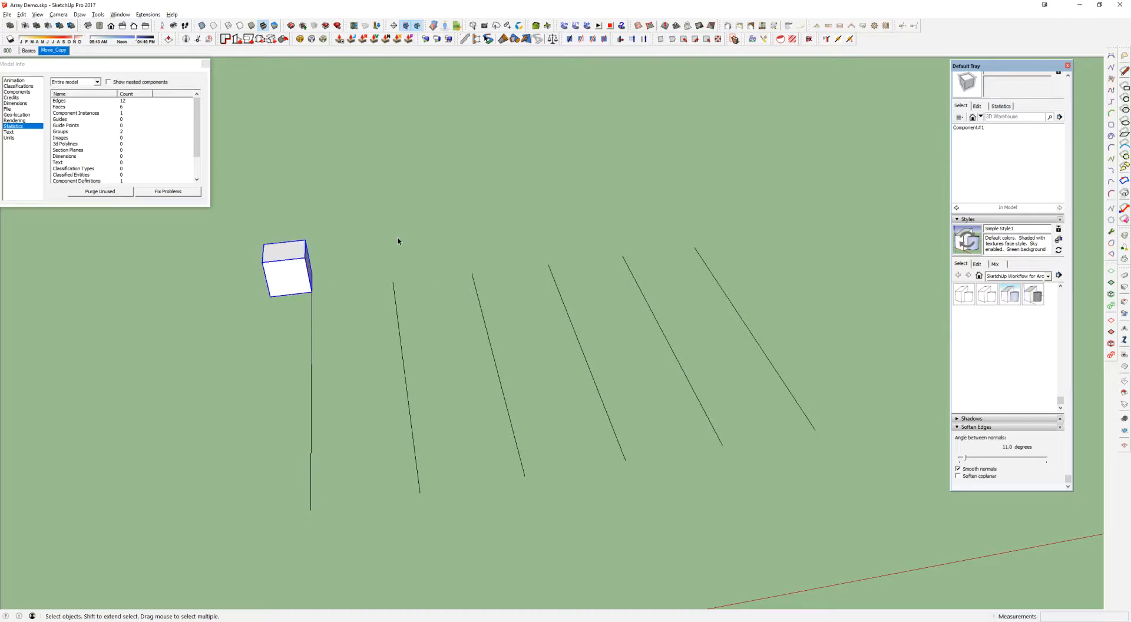
{"action": "key", "text": "m"}
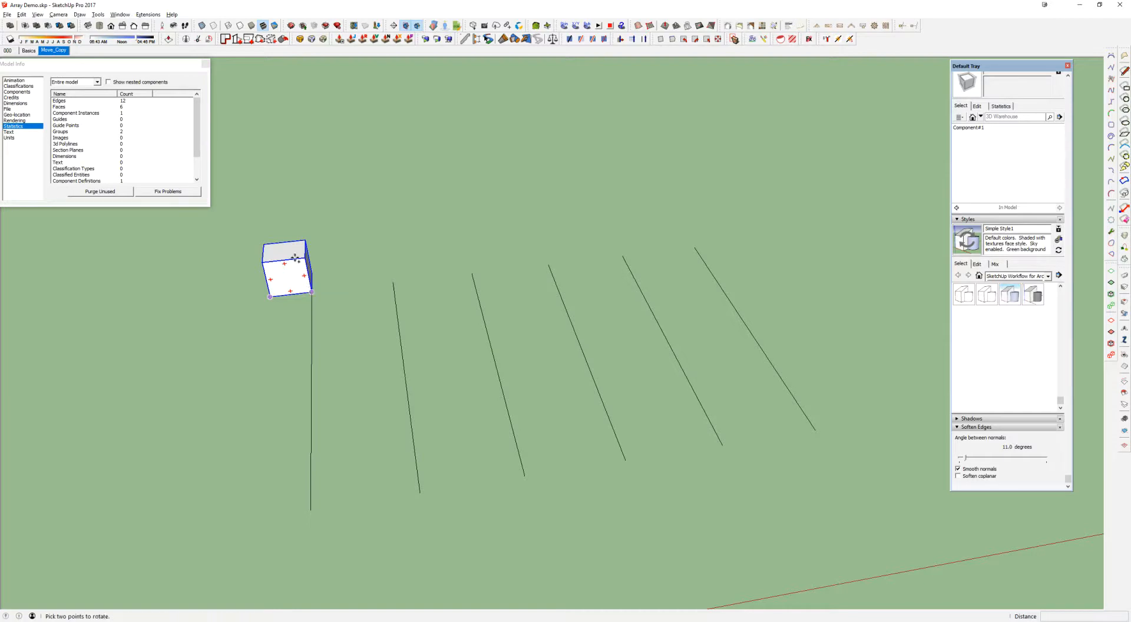
{"action": "left_click", "coordinate": [308, 293]}
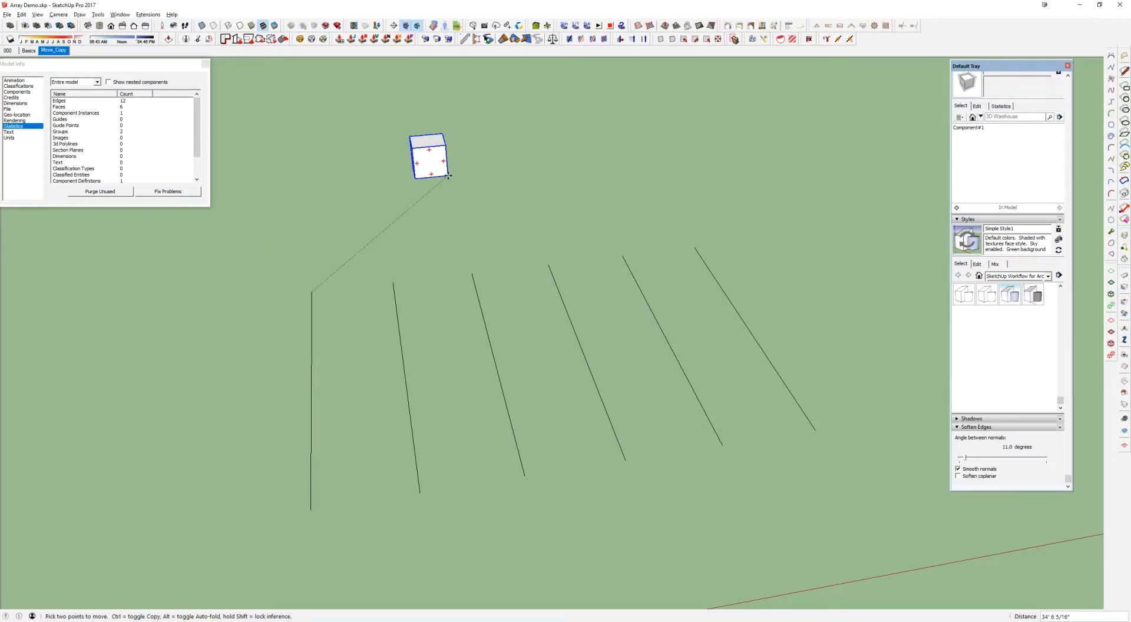
{"action": "key", "text": "ctrl"}
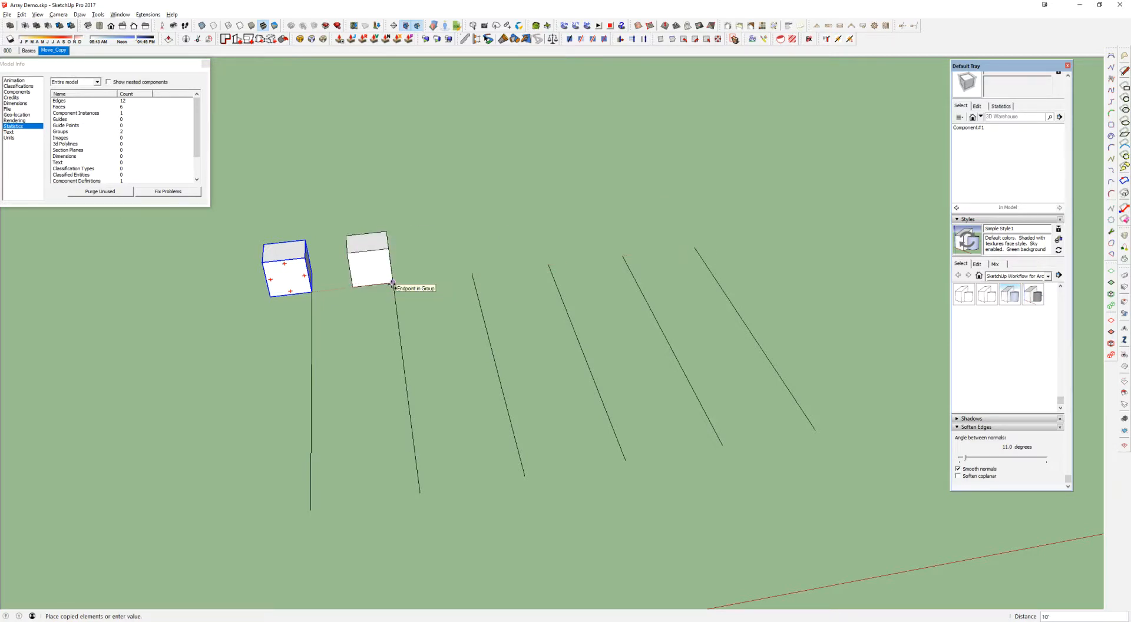
{"action": "left_click", "coordinate": [393, 284]}
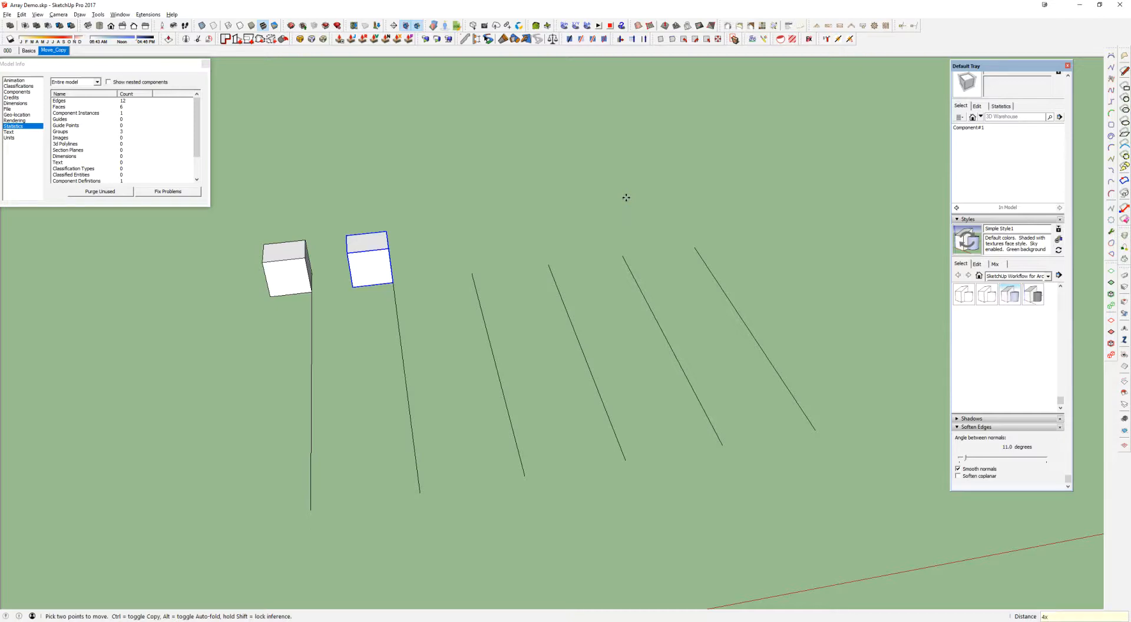
{"action": "key", "text": "Return"}
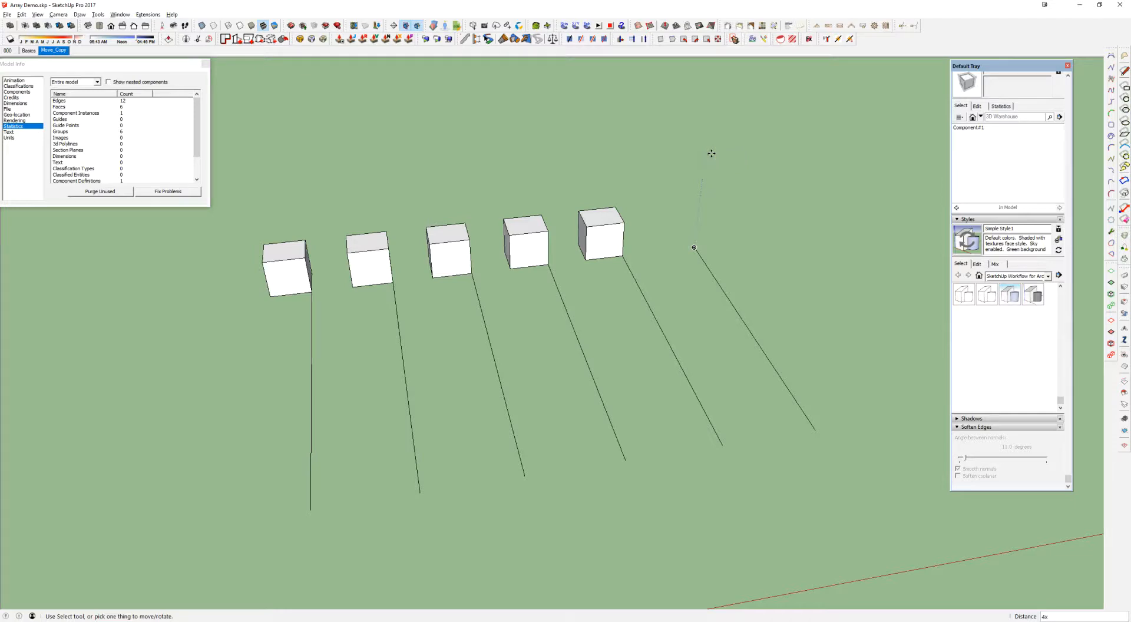
Revise the cube array's multiplier to 5x and finally to 3x
{"action": "key", "text": "Return"}
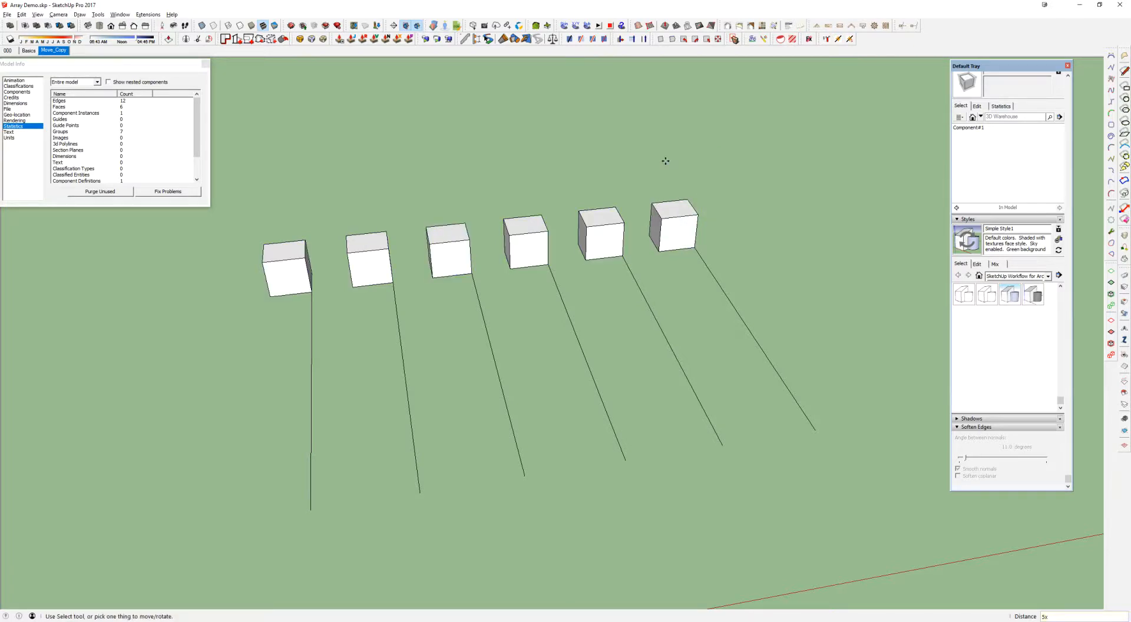
{"action": "type", "text": "3x"}
{"action": "key", "text": "Return"}
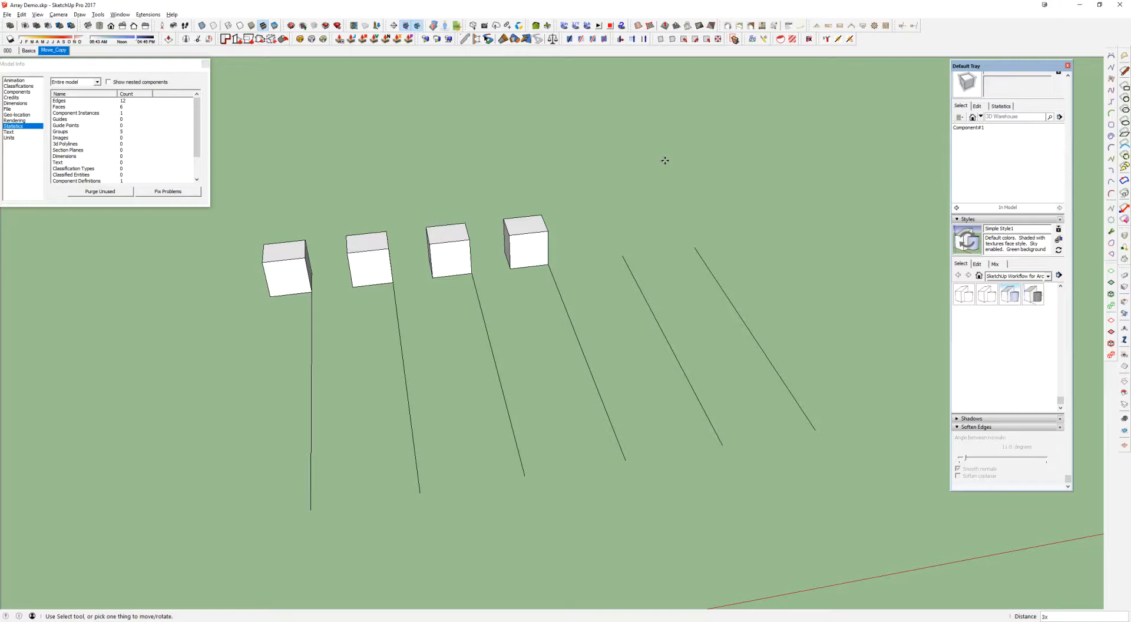
Erase the three copied cubes, keeping only the original on the first line
{"action": "key", "text": "e"}
{"action": "left_click_drag", "start_coordinate": [536, 228], "coordinate": [380, 249]}
{"action": "key", "text": "space"}
Copy the cube from the first line's endpoint to the last line's, and divide the distance into an evenly spaced array with 5/
{"action": "left_click", "coordinate": [296, 263]}
{"action": "key", "text": "m"}
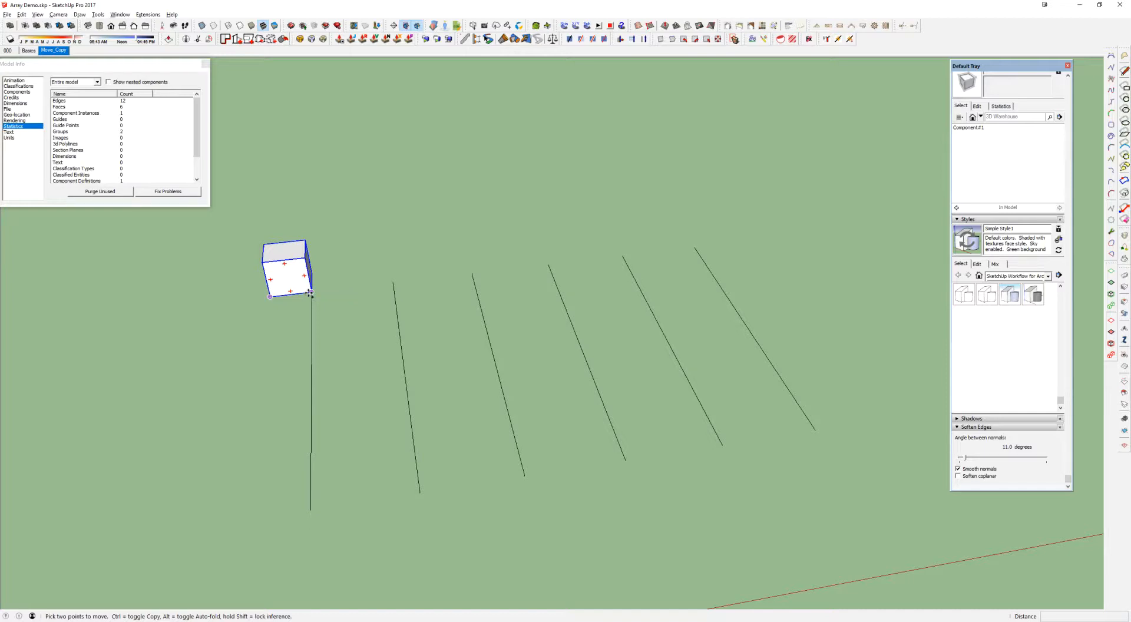
{"action": "key", "text": "ctrl"}
{"action": "left_click", "coordinate": [311, 293]}
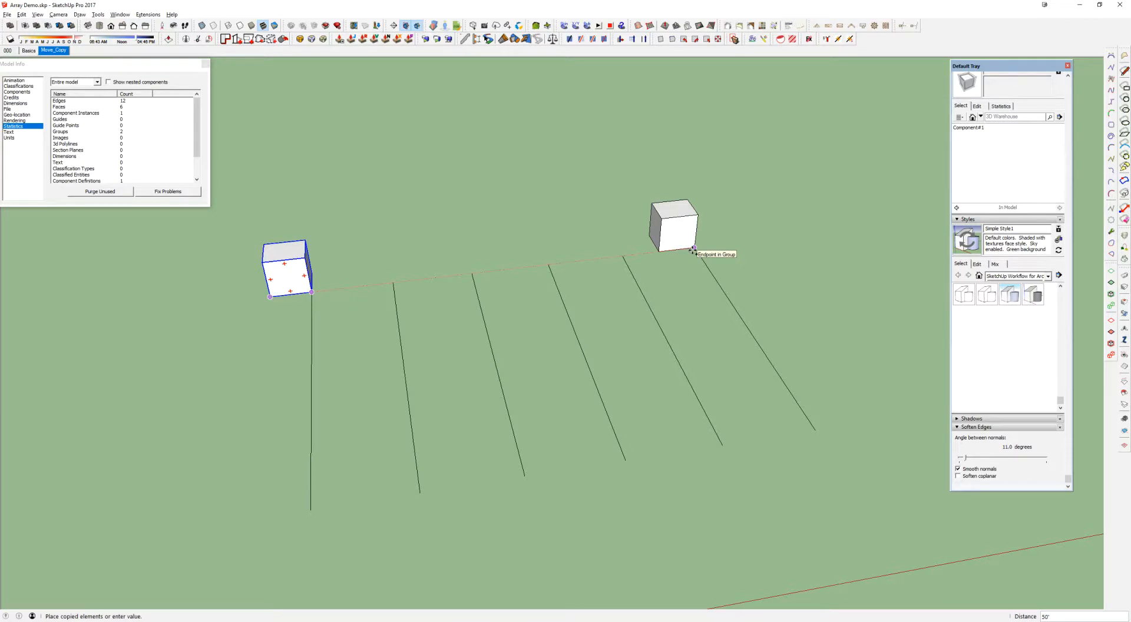
{"action": "left_click", "coordinate": [694, 249]}
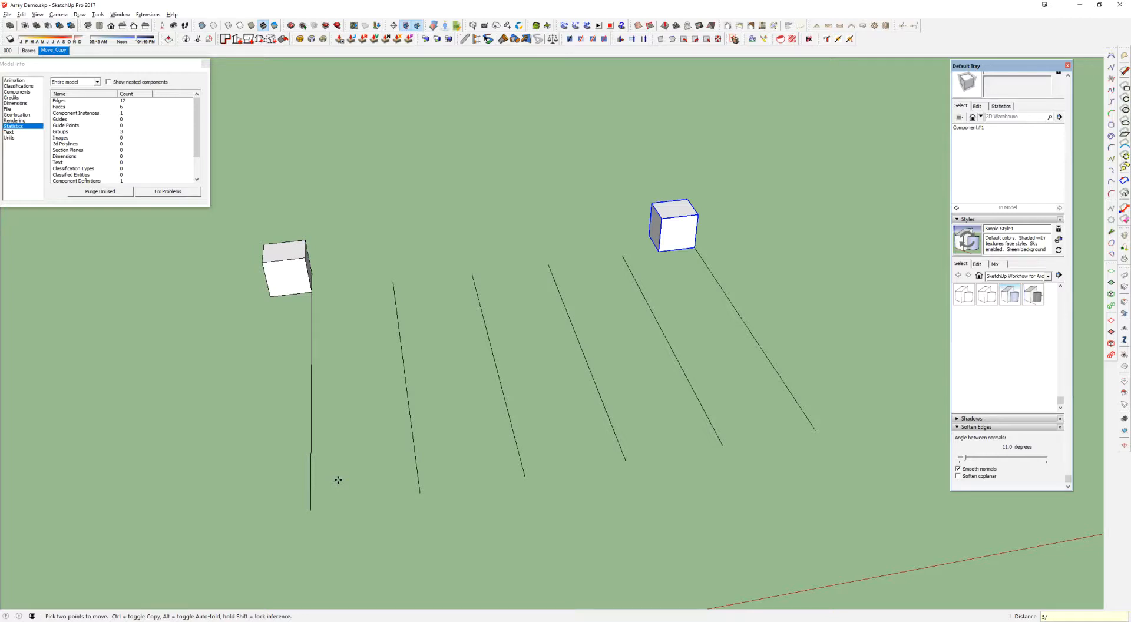
{"action": "key", "text": "Return"}
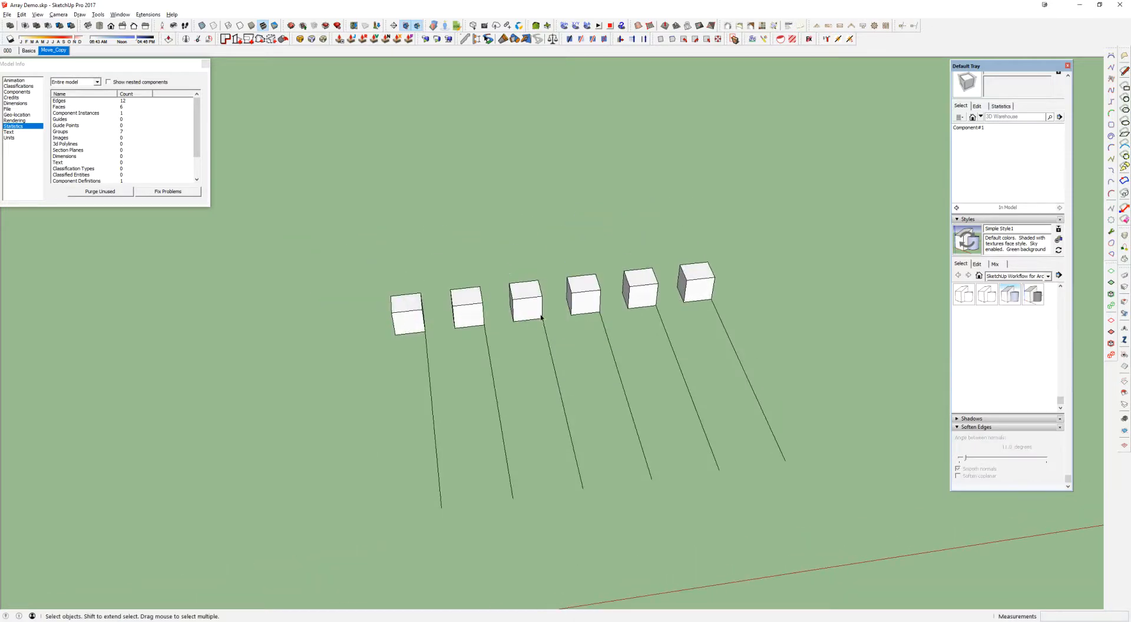
{"action": "middle_click_drag", "start_coordinate": [590, 302], "coordinate": [570, 301]}
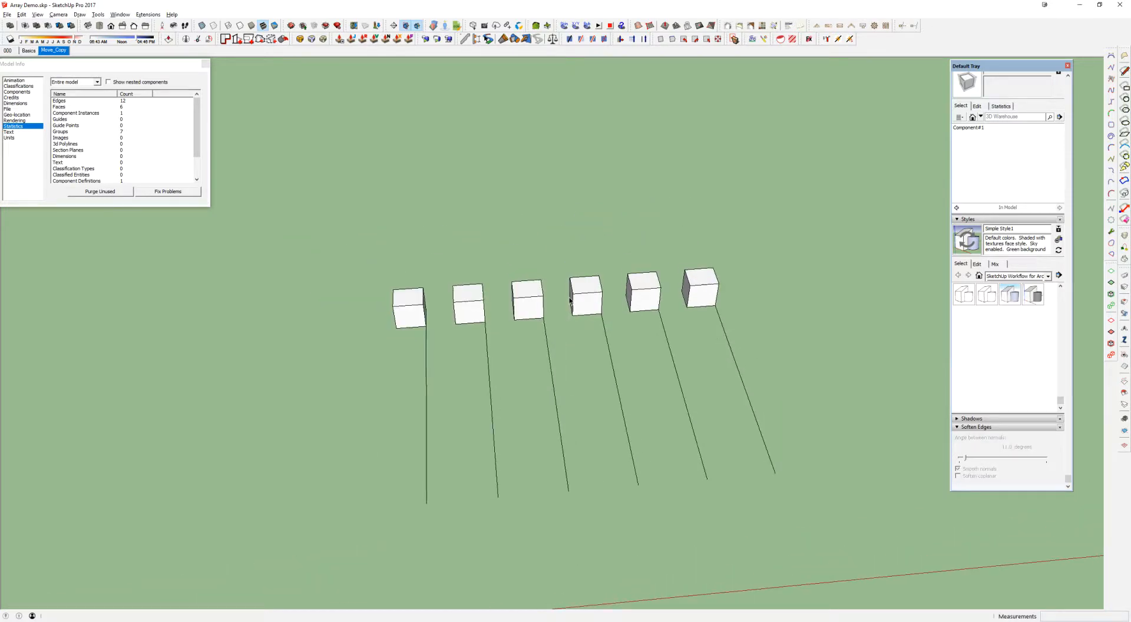
{"action": "left_click", "coordinate": [414, 303]}
{"action": "middle_click_drag", "start_coordinate": [414, 304], "coordinate": [532, 349], "text": "shift"}
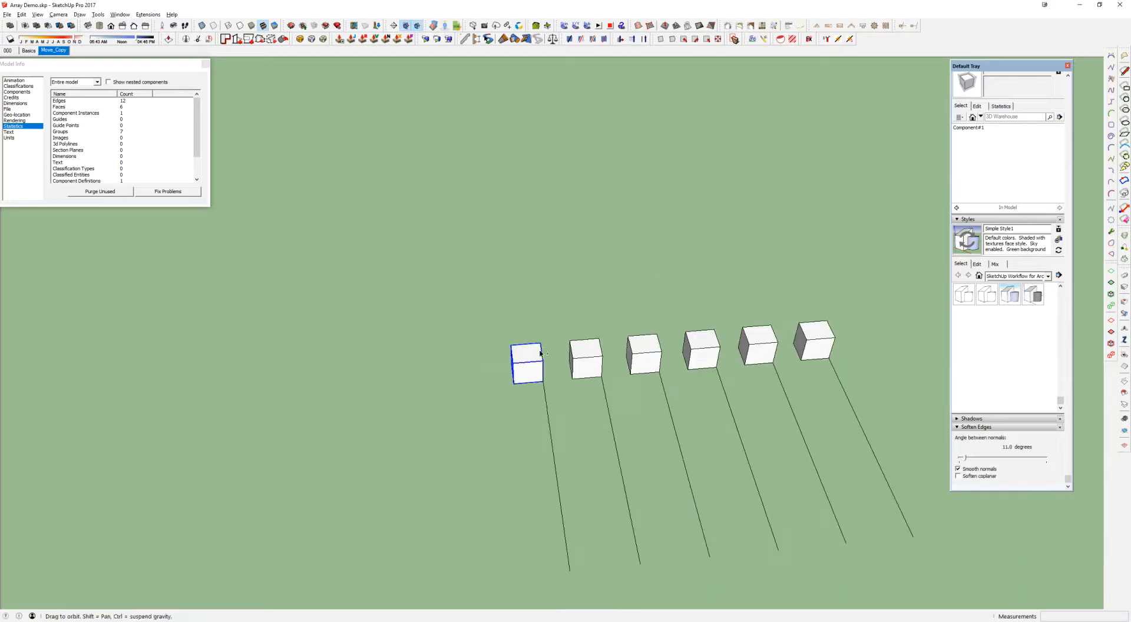
{"action": "key", "text": "q"}
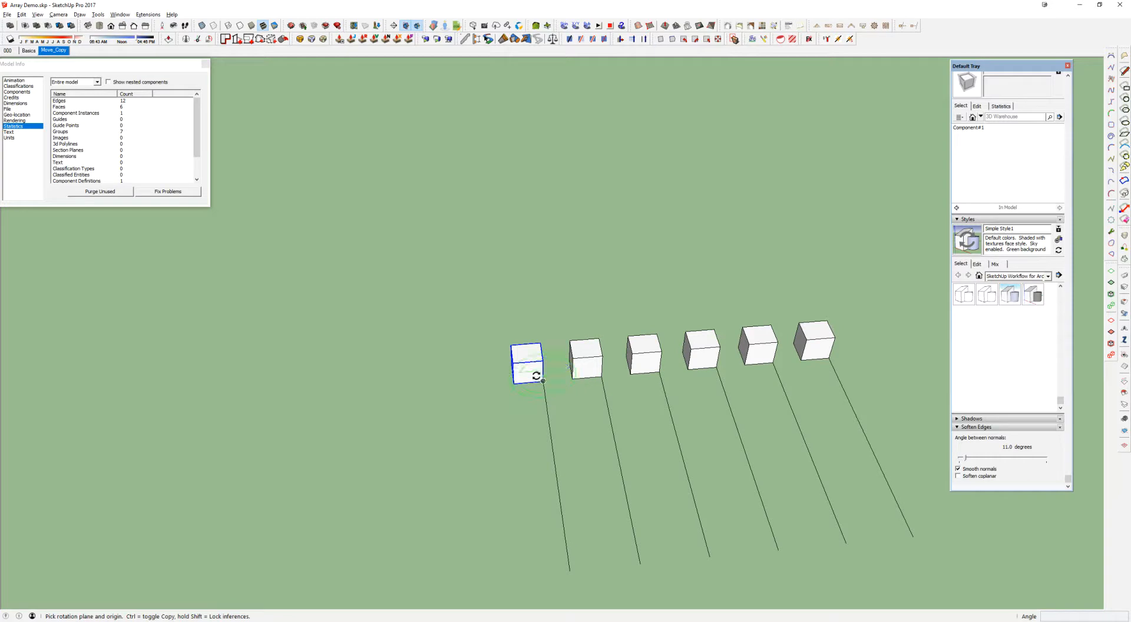
{"action": "scroll", "coordinate": [536, 376], "scroll_direction": "down", "scroll_amount": 2}
{"action": "middle_click_drag", "start_coordinate": [537, 376], "coordinate": [569, 289], "text": "shift"}
Erase the five copied cubes, keeping only the original on the first line
{"action": "key", "text": "space"}
{"action": "left_click_drag", "start_coordinate": [589, 235], "coordinate": [917, 351]}
{"action": "key", "text": "Delete"}
{"action": "middle_click_drag", "start_coordinate": [670, 308], "coordinate": [471, 208]}
Rotate the cube 60 degrees about the far endpoint of the first line
{"action": "left_click", "coordinate": [445, 199]}
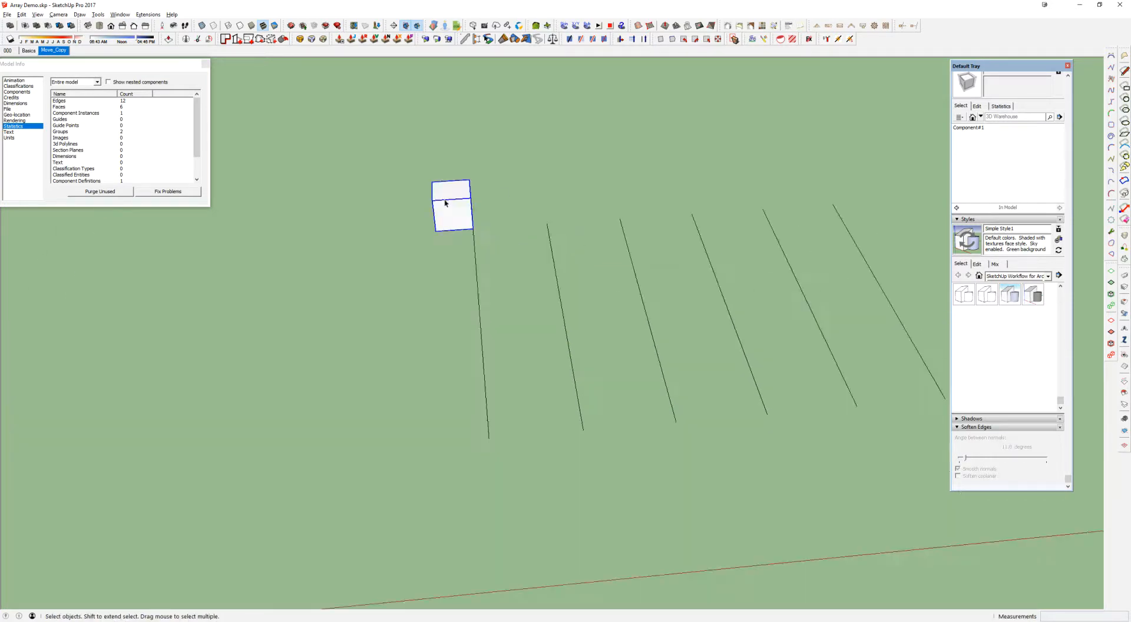
{"action": "key", "text": "q"}
{"action": "left_click", "coordinate": [489, 437]}
{"action": "left_click", "coordinate": [324, 286]}
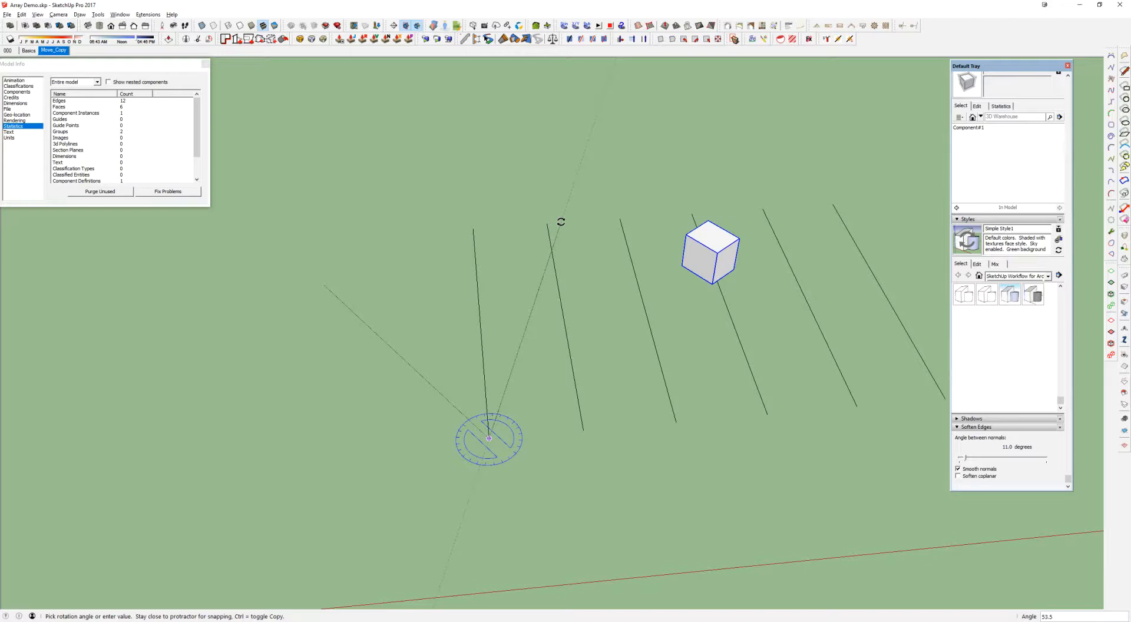
{"action": "left_click", "coordinate": [597, 233]}
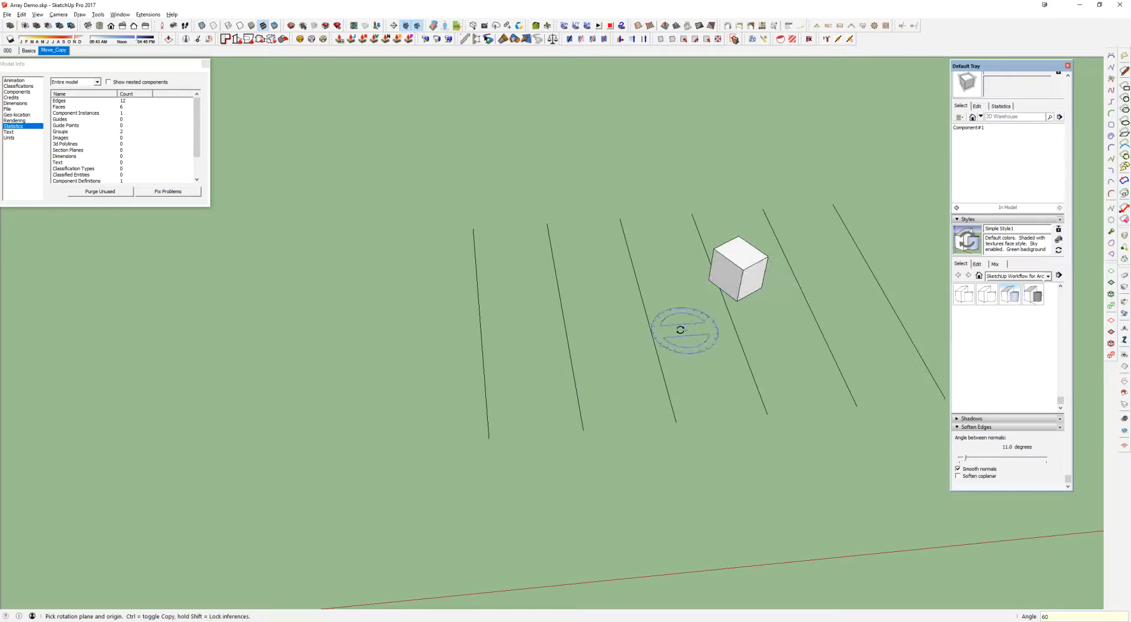
Revise the rotation angle to 30 and finally 15 degrees, and undo the cube's rotation
{"action": "type", "text": "30"}
{"action": "key", "text": "Return"}
{"action": "type", "text": "15"}
{"action": "key", "text": "Return"}
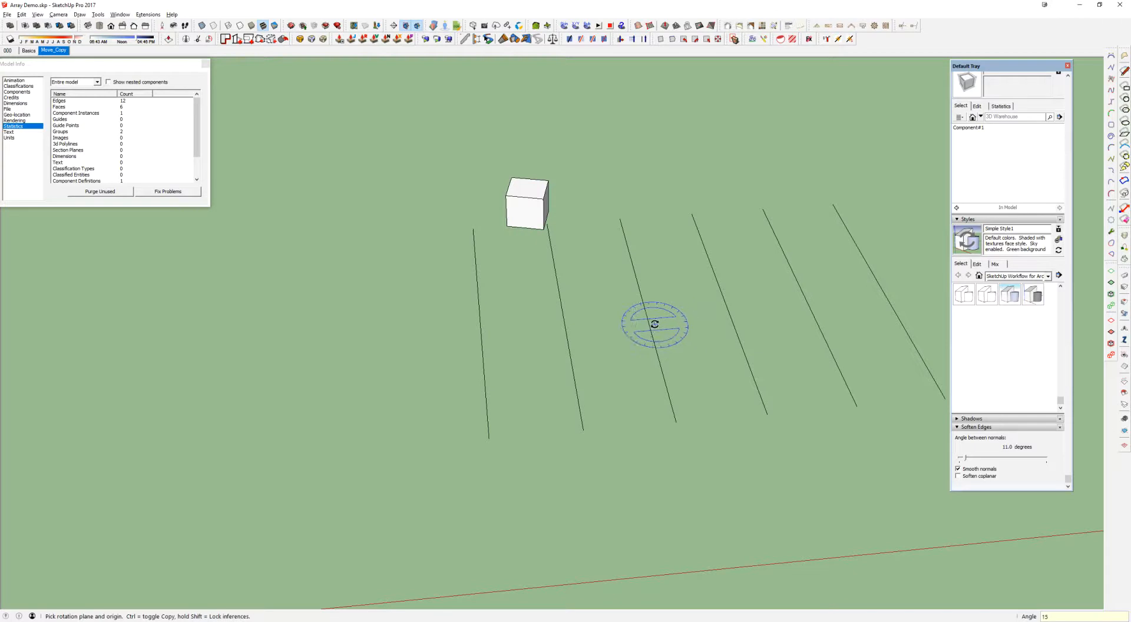
{"action": "key", "text": "ctrl+z"}
Make a rotated copy of the cube at 60 degrees about the far endpoint of the first line
{"action": "key", "text": "space"}
{"action": "left_click", "coordinate": [440, 206]}
{"action": "key", "text": "q"}
{"action": "left_click_drag", "start_coordinate": [490, 438], "coordinate": [421, 279]}
{"action": "key", "text": "ctrl"}
{"action": "left_click", "coordinate": [602, 257]}
{"action": "type", "text": "60"}
{"action": "key", "text": "Return"}
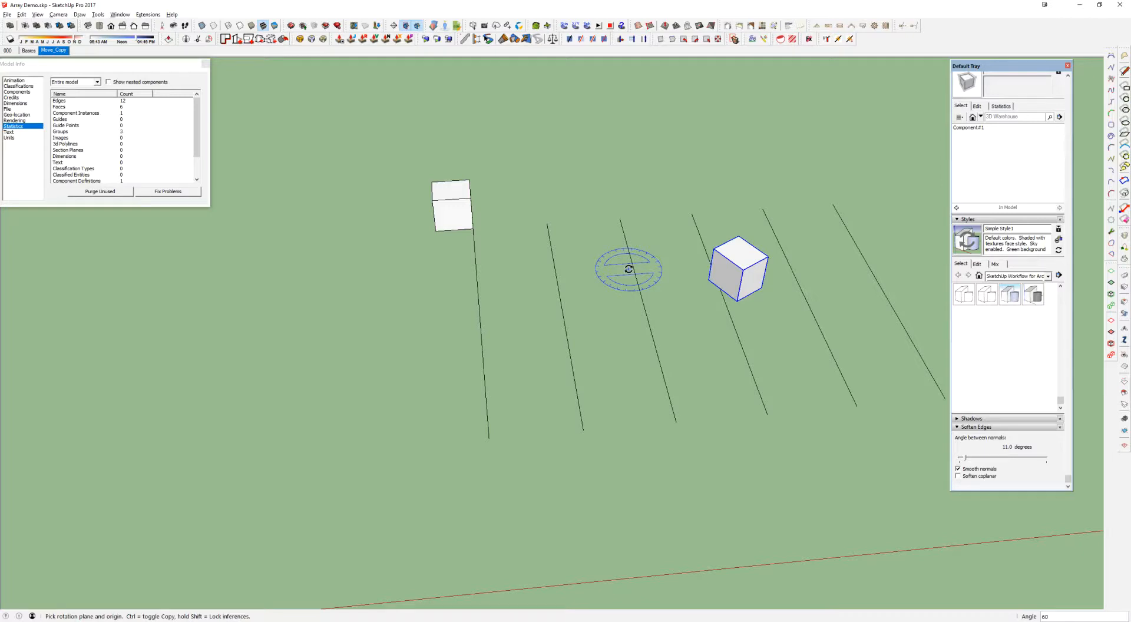
Divide the 60-degree rotated copy into 4 equal intervals, and revise the radial array to 5x
{"action": "key", "text": "Return"}
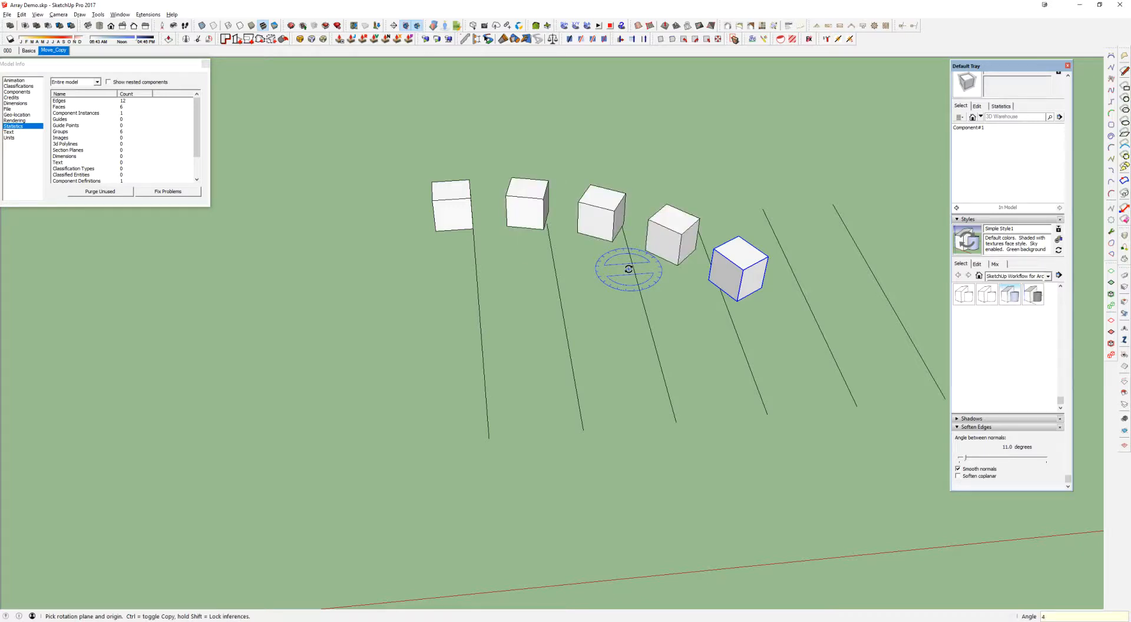
{"action": "key", "text": "Return"}
{"action": "scroll", "coordinate": [629, 269], "scroll_direction": "down", "scroll_amount": 3}
{"action": "type", "text": "5x"}
{"action": "middle_click_drag", "start_coordinate": [628, 269], "coordinate": [589, 311]}
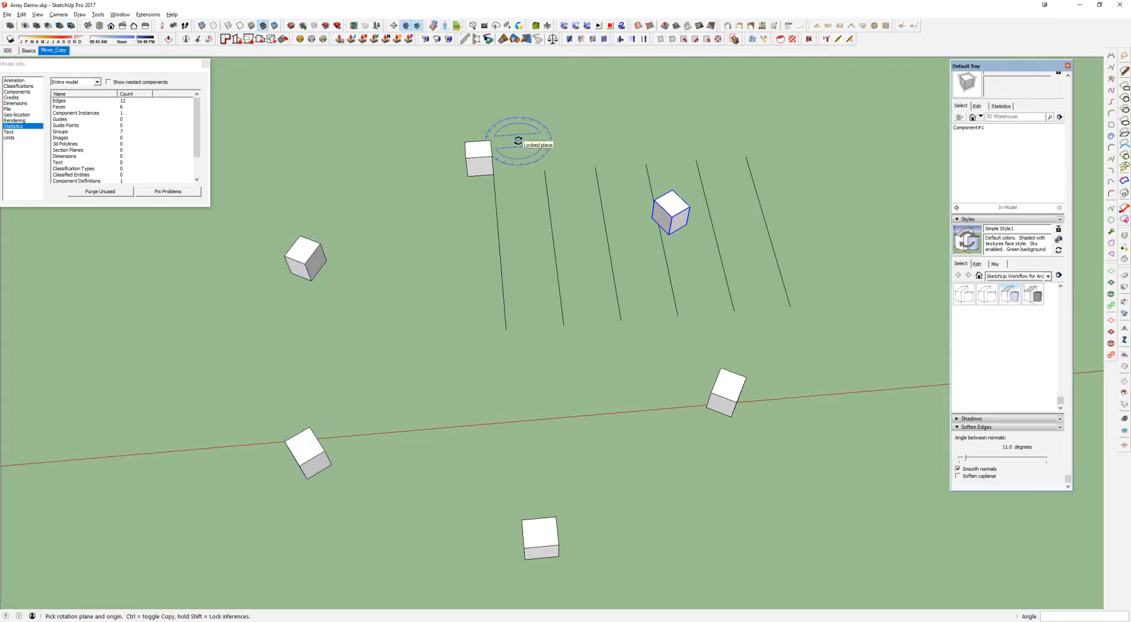
{"action": "middle_click_drag", "start_coordinate": [512, 147], "coordinate": [584, 149]}
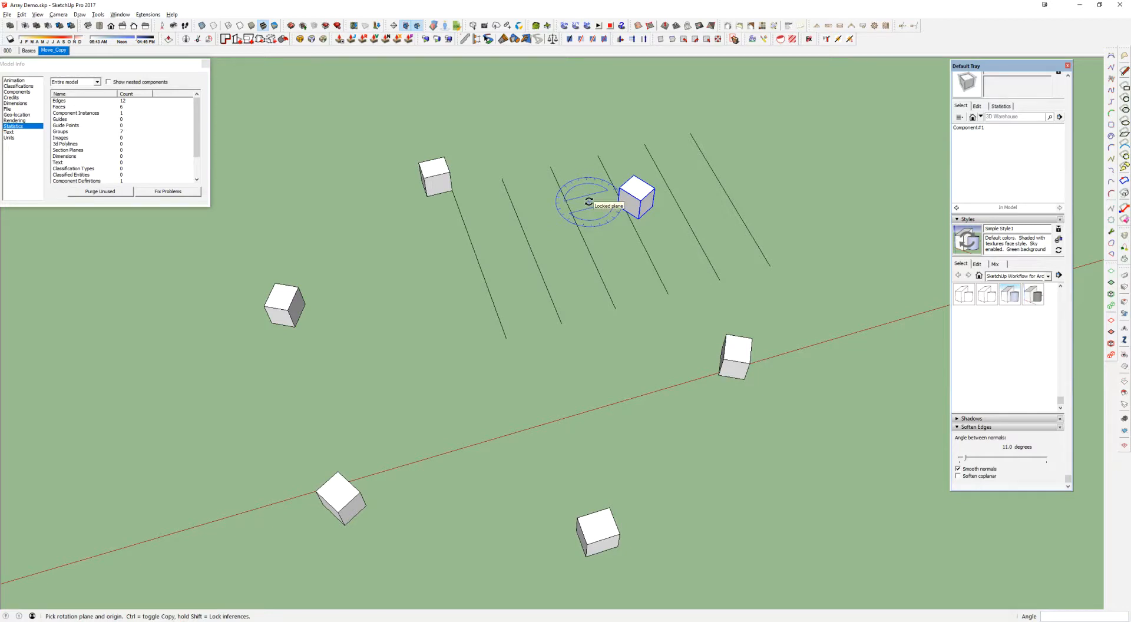
Revise the radial array to divide the 60-degree sweep with 6/, and finish rotating
{"action": "type", "text": "/"}
{"action": "key", "text": "Return"}
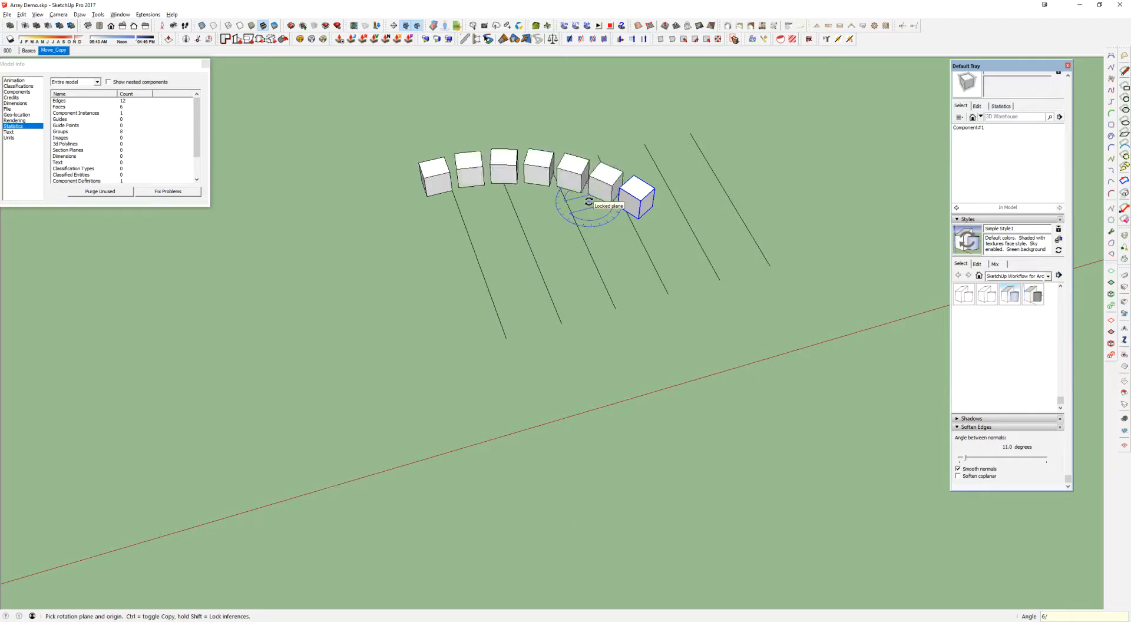
{"action": "scroll", "coordinate": [566, 196], "scroll_direction": "up", "scroll_amount": 1}
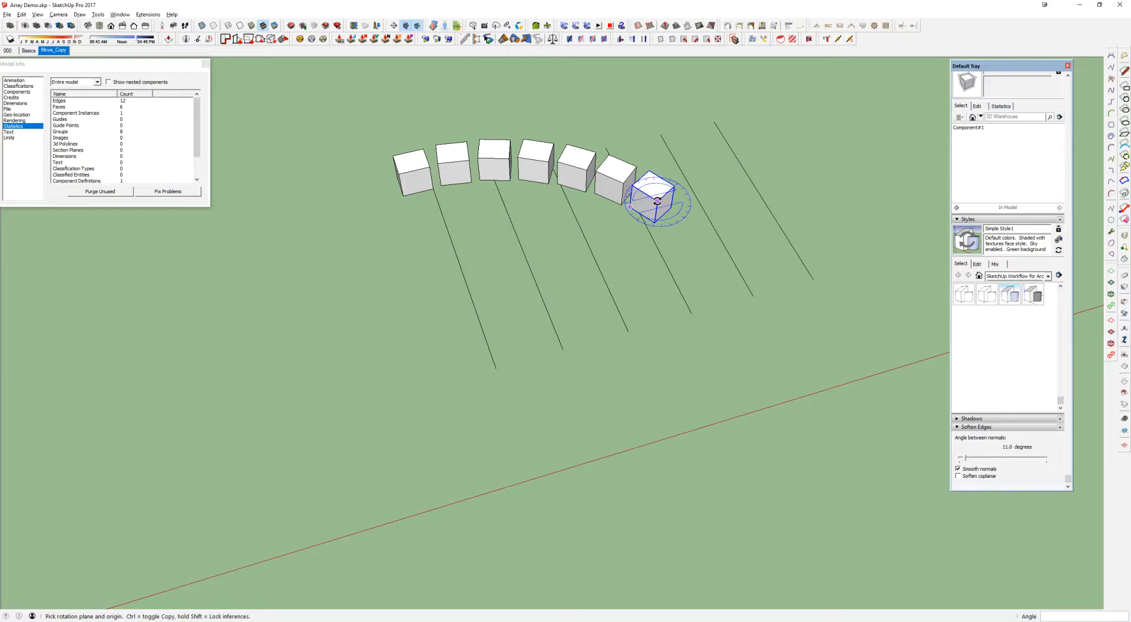
{"action": "key", "text": "space"}
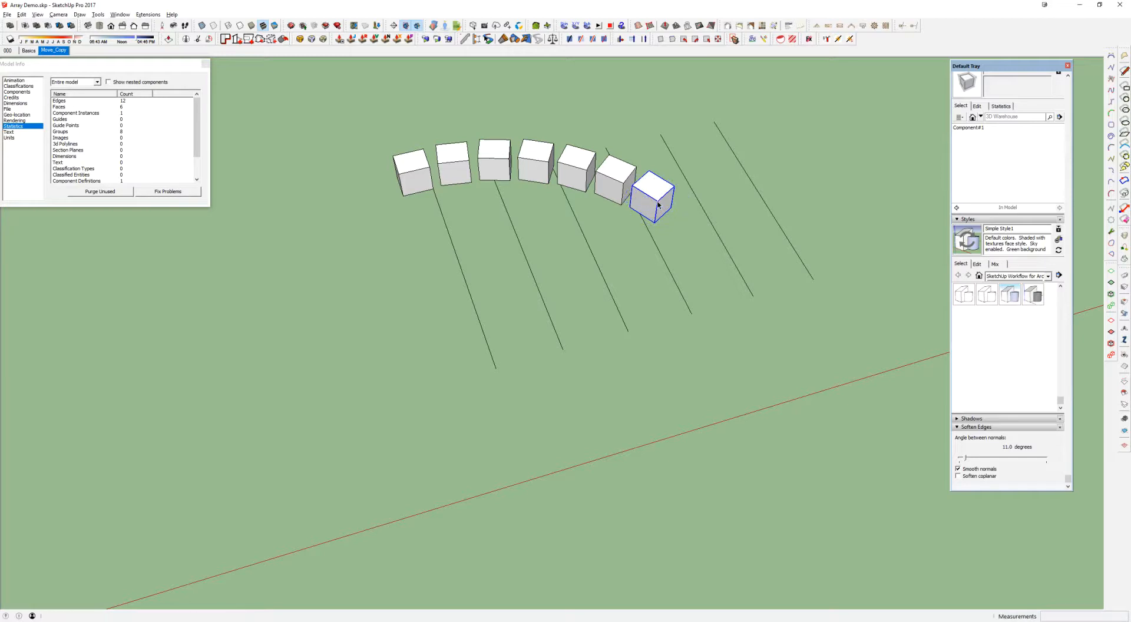
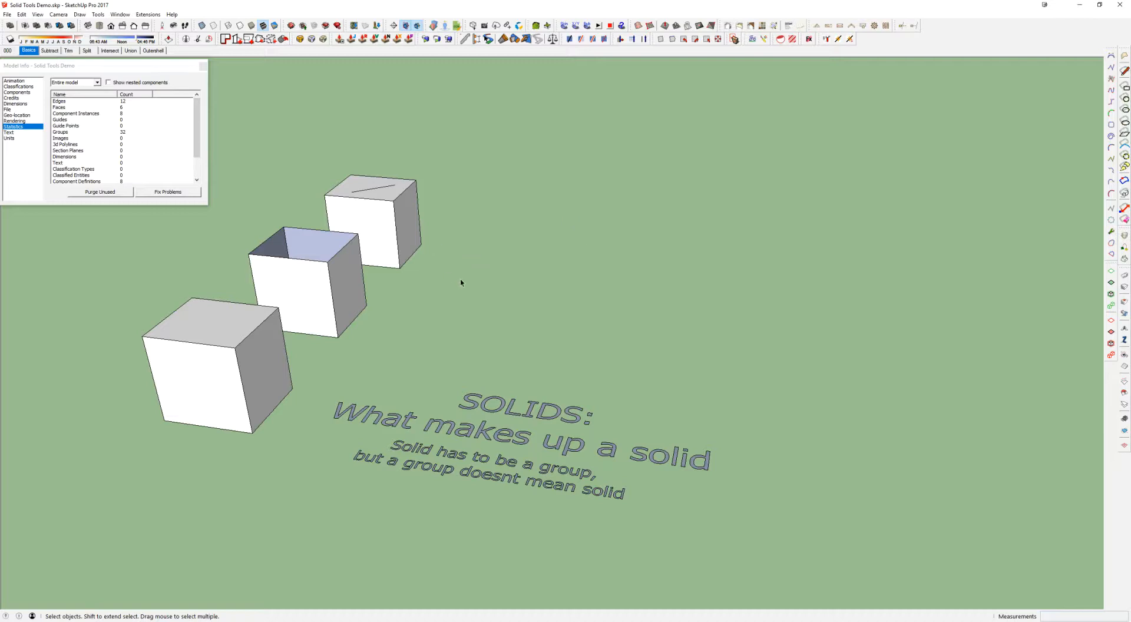
Look over the solids title and the nearest cube, selecting its edges and faces to show what it consists of
{"action": "left_click", "coordinate": [554, 415]}
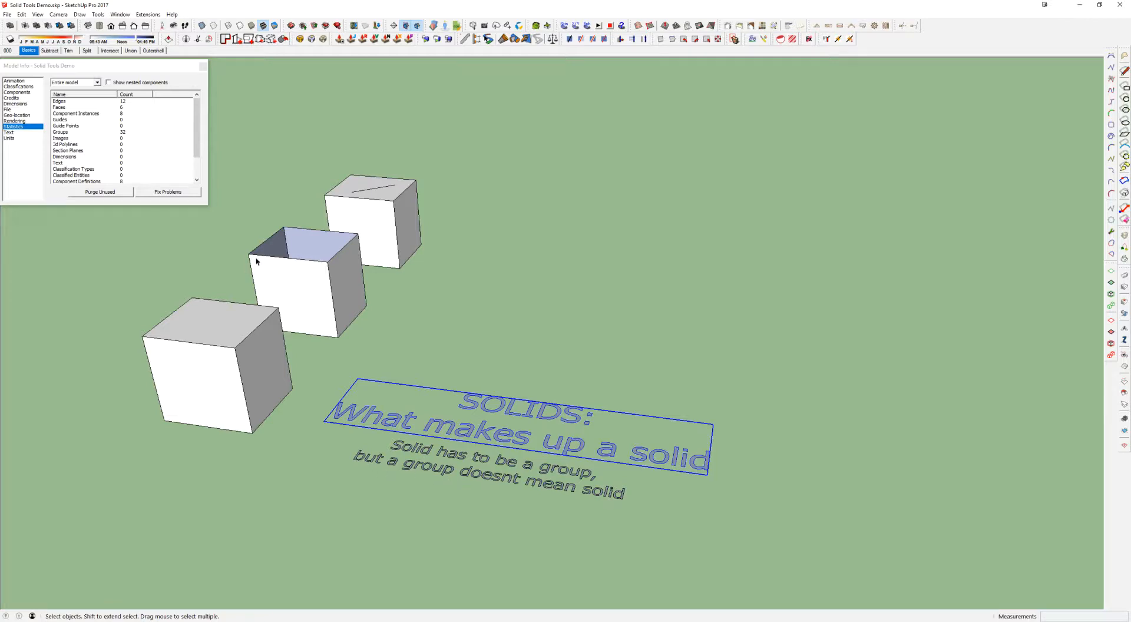
{"action": "left_click", "coordinate": [205, 321]}
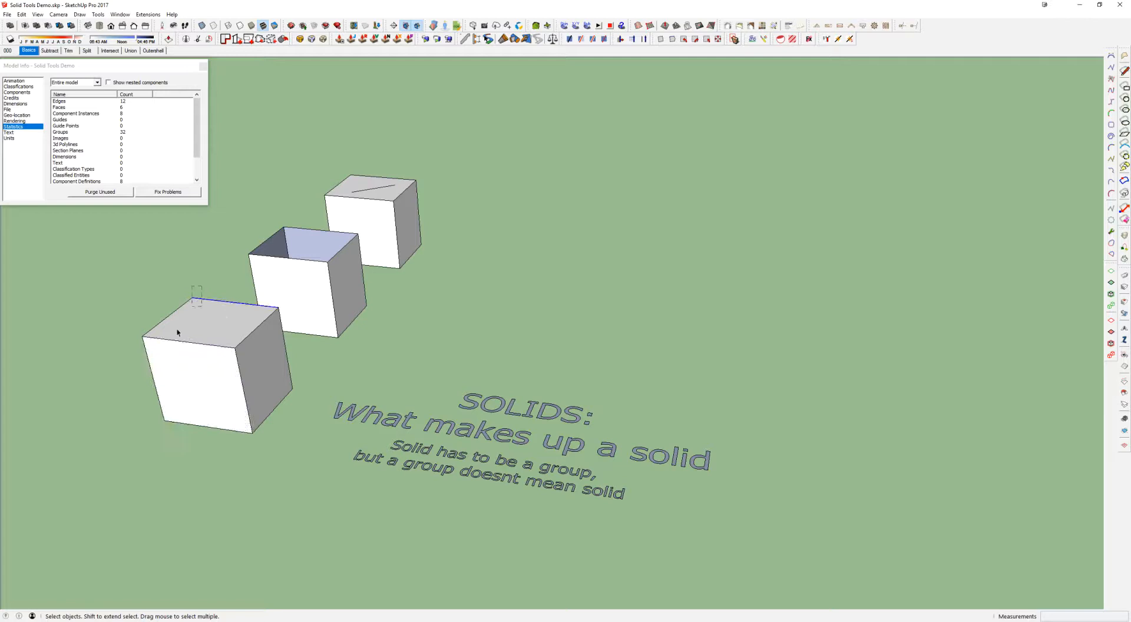
{"action": "left_click", "coordinate": [213, 357]}
{"action": "triple_click", "coordinate": [223, 358]}
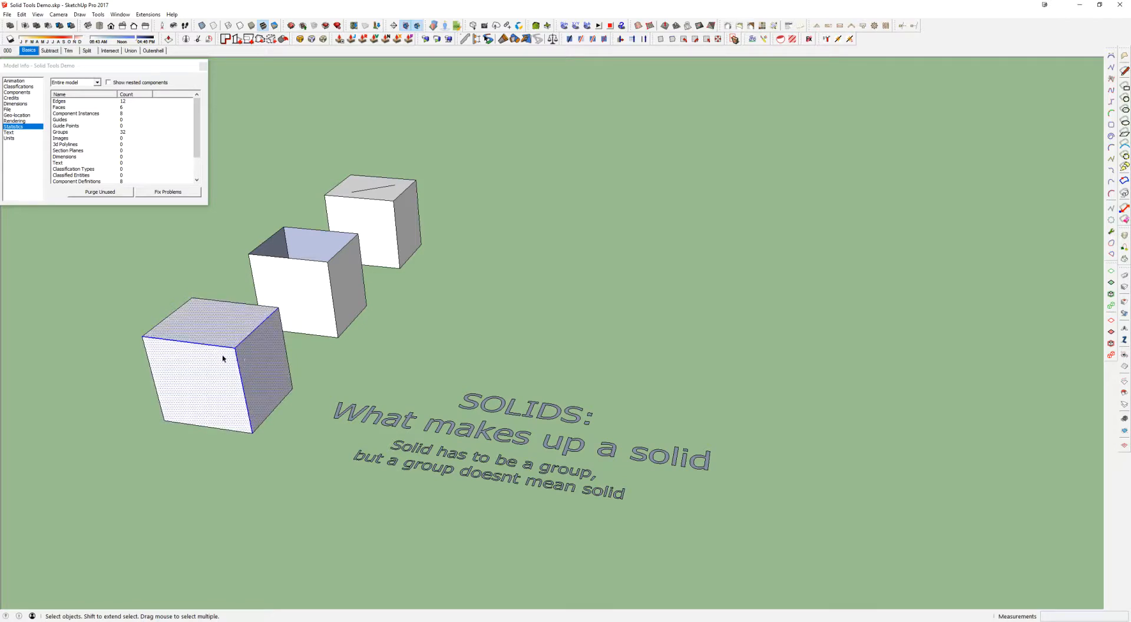
{"action": "left_click", "coordinate": [253, 338]}
Examine the open-topped middle cube from outside and inside its group, selecting its connected faces and edges
{"action": "left_click", "coordinate": [341, 245]}
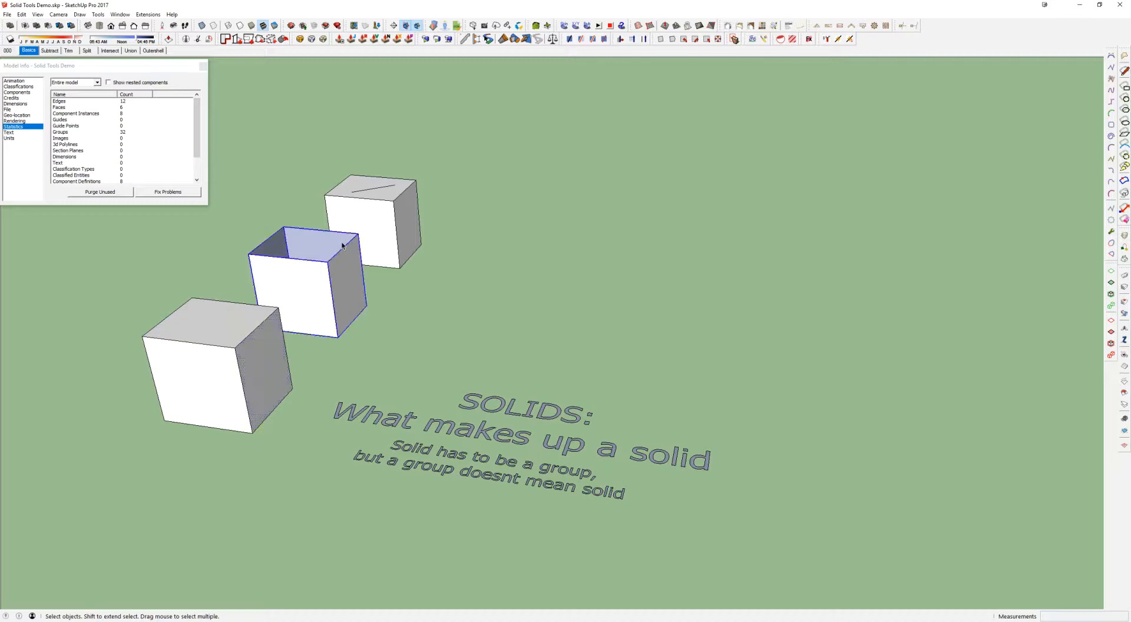
{"action": "double_click", "coordinate": [359, 282]}
{"action": "left_click", "coordinate": [300, 240]}
{"action": "triple_click", "coordinate": [334, 301]}
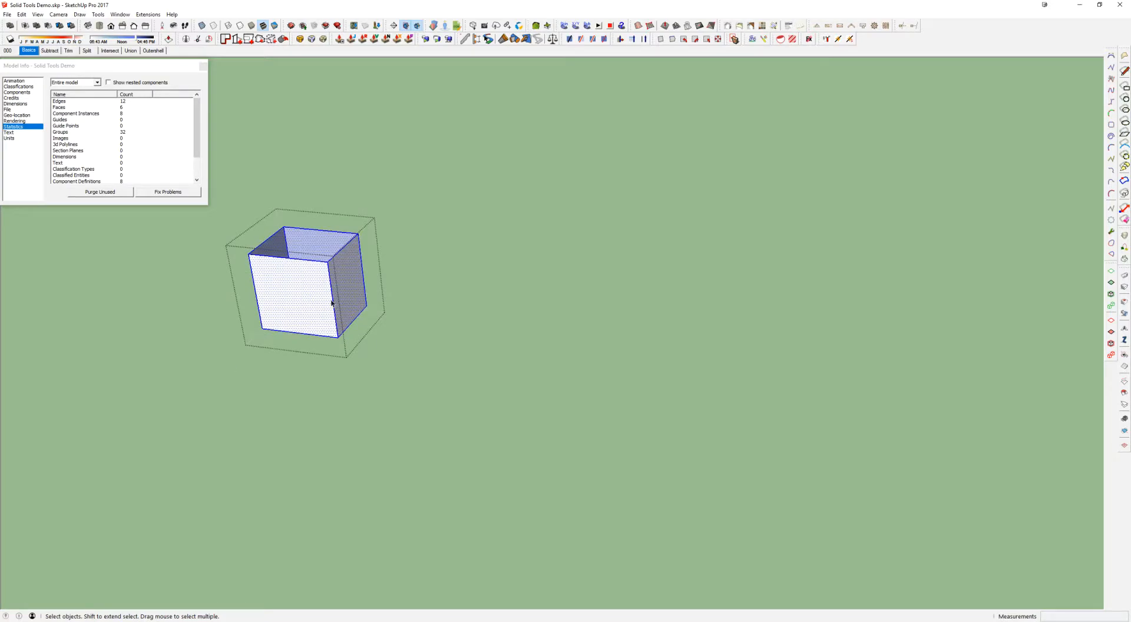
{"action": "left_click", "coordinate": [429, 281]}
{"action": "left_click", "coordinate": [348, 274]}
{"action": "scroll", "coordinate": [347, 277], "scroll_direction": "up", "scroll_amount": 5}
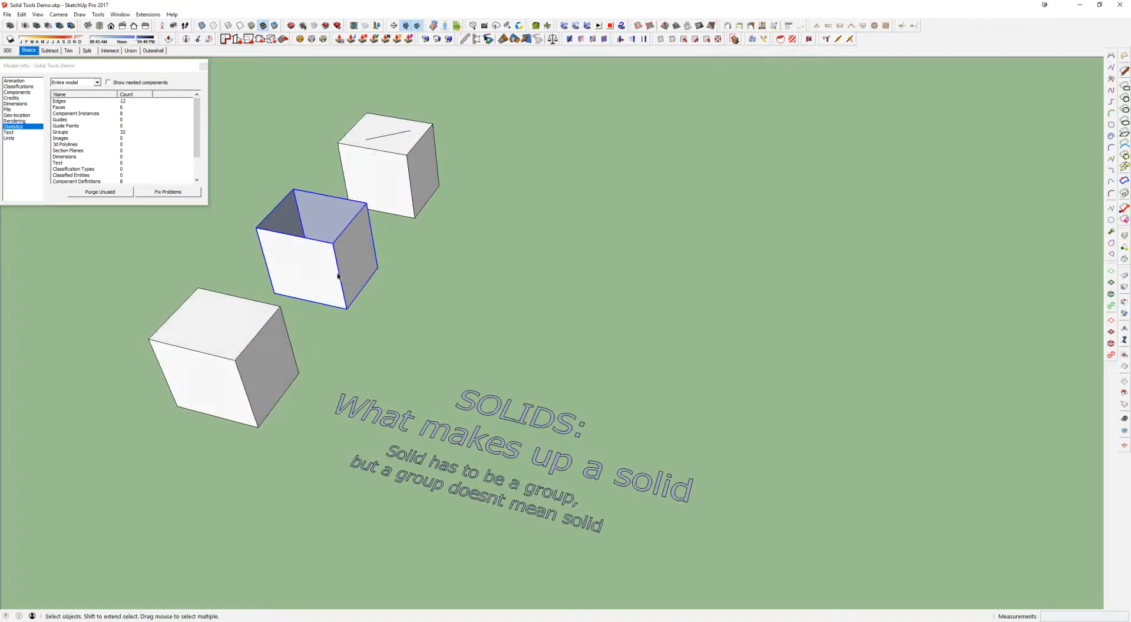
{"action": "middle_click_drag", "start_coordinate": [392, 273], "coordinate": [366, 345]}
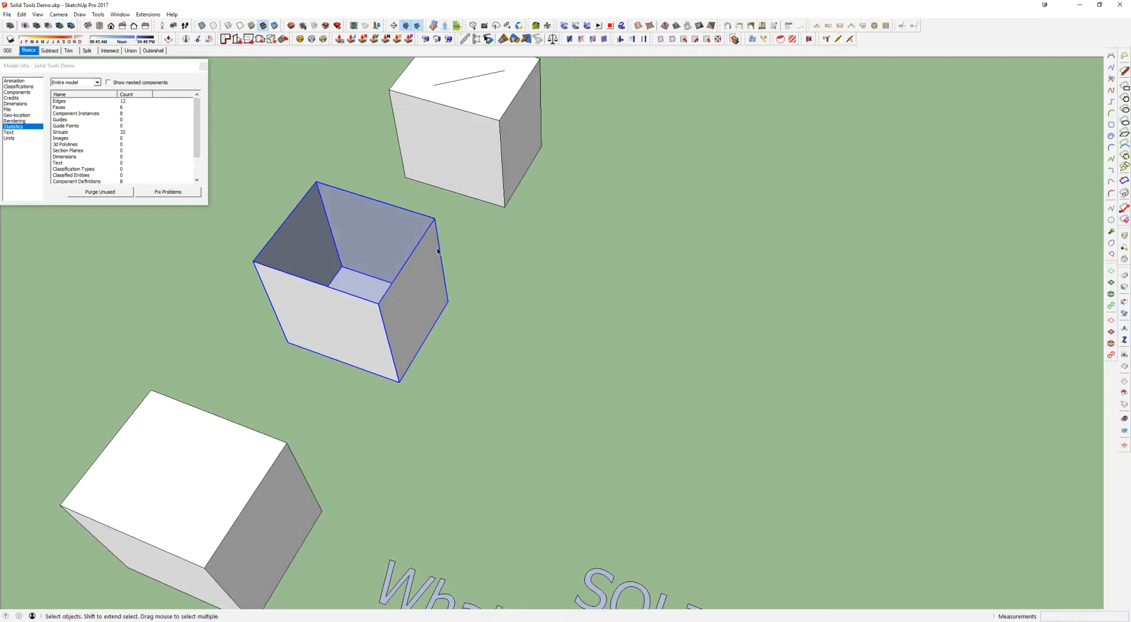
{"action": "middle_click_drag", "start_coordinate": [393, 284], "coordinate": [369, 318]}
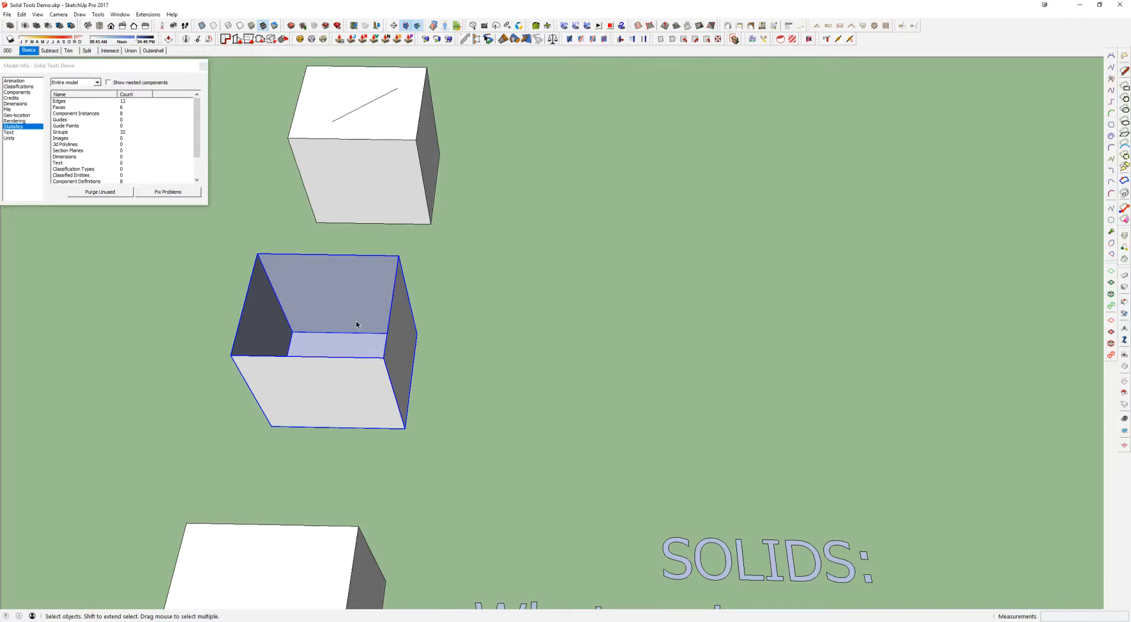
{"action": "middle_click_drag", "start_coordinate": [381, 296], "coordinate": [370, 262]}
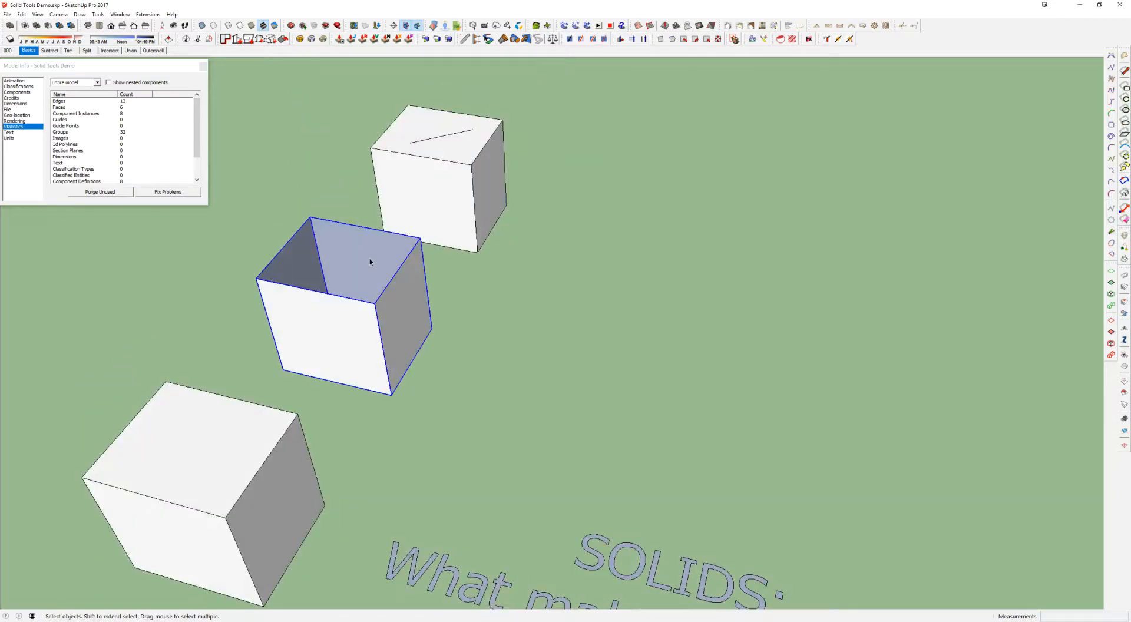
Try Outer Shell on the open-topped middle cube, then leave the tool
{"action": "left_click", "coordinate": [10, 25]}
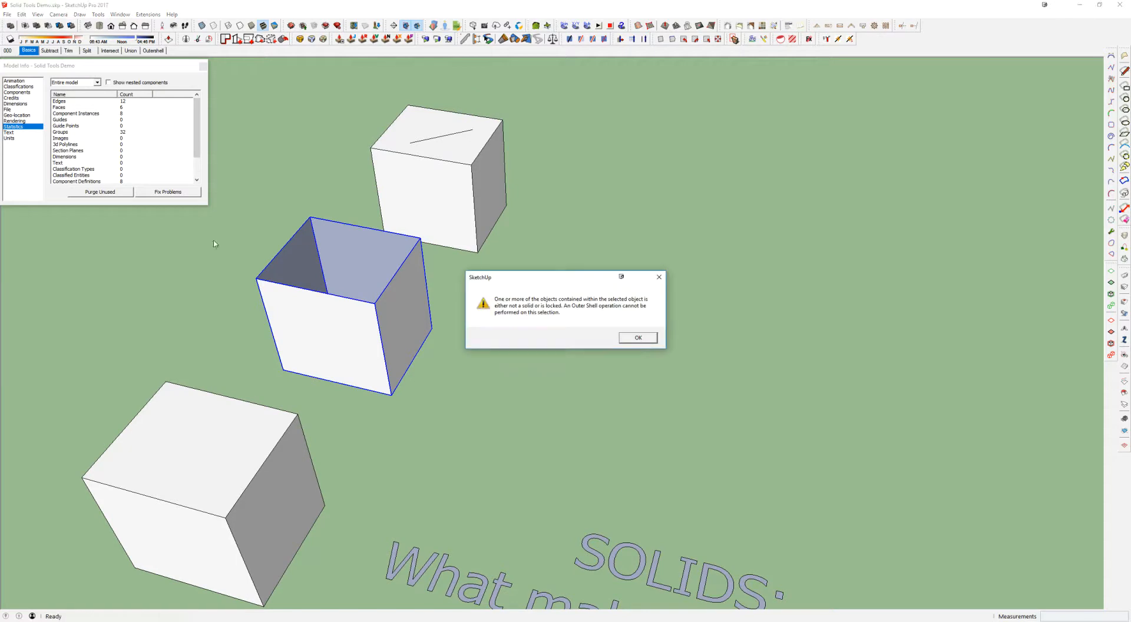
{"action": "left_click", "coordinate": [640, 340]}
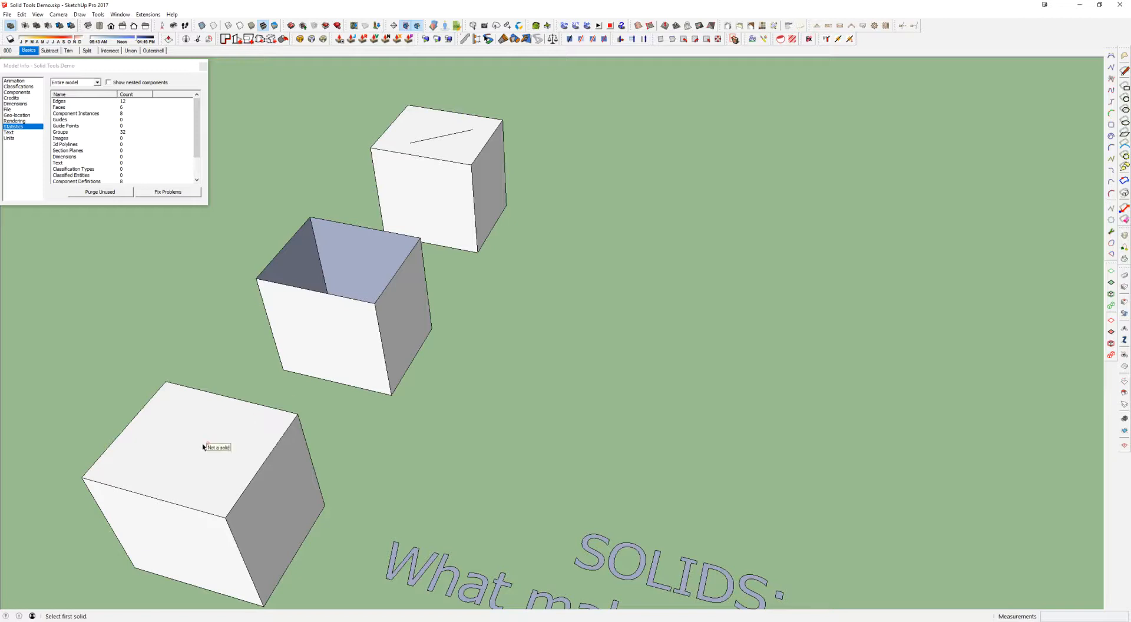
{"action": "middle_click_drag", "start_coordinate": [437, 137], "coordinate": [417, 276]}
{"action": "key", "text": "space"}
Select the far cube and inspect the stray line inside its group, leaving the group unchanged
{"action": "left_click", "coordinate": [459, 145]}
{"action": "scroll", "coordinate": [425, 206], "scroll_direction": "up", "scroll_amount": 2}
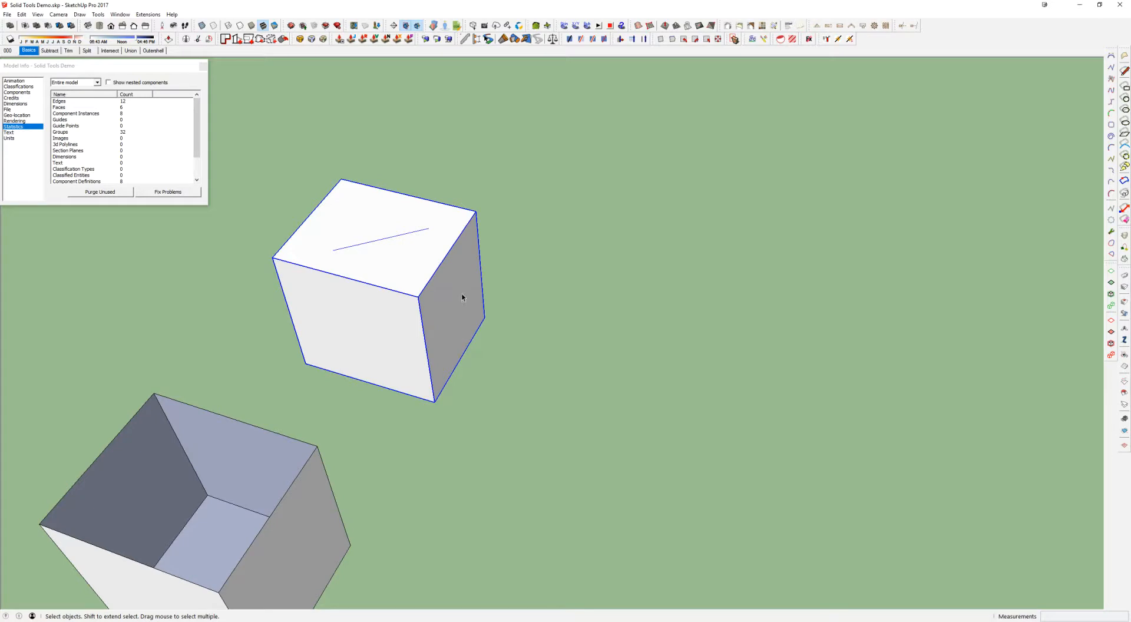
{"action": "middle_click_drag", "start_coordinate": [462, 288], "coordinate": [473, 249]}
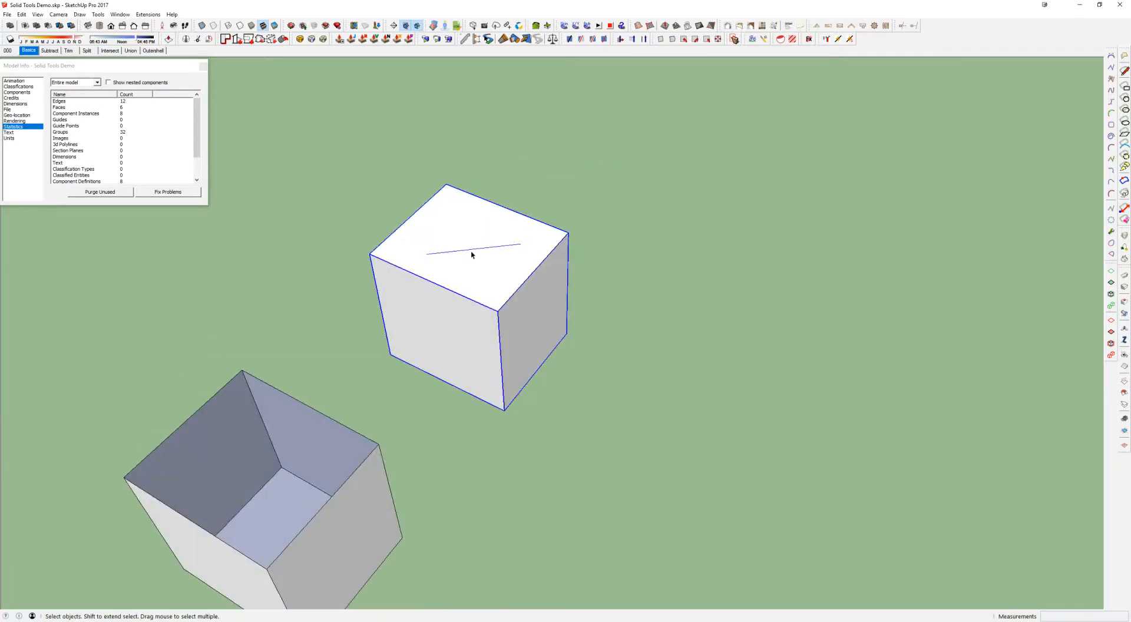
{"action": "double_click", "coordinate": [508, 246]}
{"action": "left_click", "coordinate": [508, 248]}
{"action": "key", "text": "Escape"}
{"action": "scroll", "coordinate": [507, 248], "scroll_direction": "down", "scroll_amount": 3}
{"action": "middle_click_drag", "start_coordinate": [508, 248], "coordinate": [503, 199]}
{"action": "scroll", "coordinate": [503, 200], "scroll_direction": "down", "scroll_amount": 4}
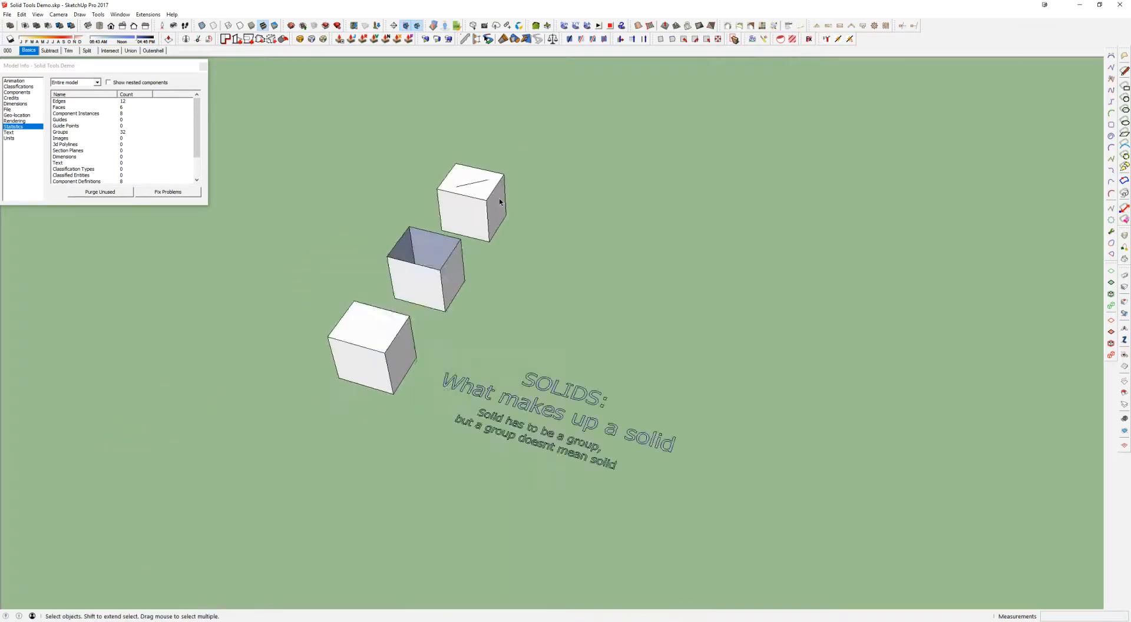
Reopen the far cube's group for a closer look at the loose line on its top face
{"action": "left_click", "coordinate": [464, 192]}
{"action": "left_click_drag", "start_coordinate": [422, 142], "coordinate": [510, 235]}
{"action": "scroll", "coordinate": [475, 182], "scroll_direction": "up", "scroll_amount": 6}
{"action": "left_click", "coordinate": [437, 231]}
{"action": "double_click", "coordinate": [382, 242]}
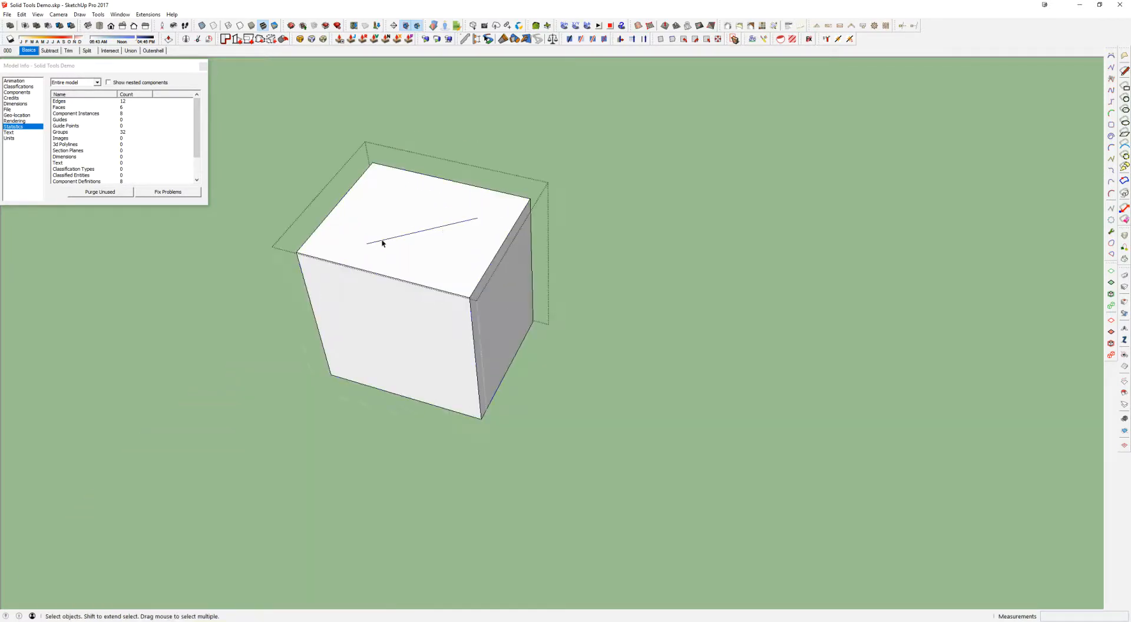
{"action": "scroll", "coordinate": [382, 242], "scroll_direction": "down", "scroll_amount": 4}
{"action": "left_click", "coordinate": [386, 409]}
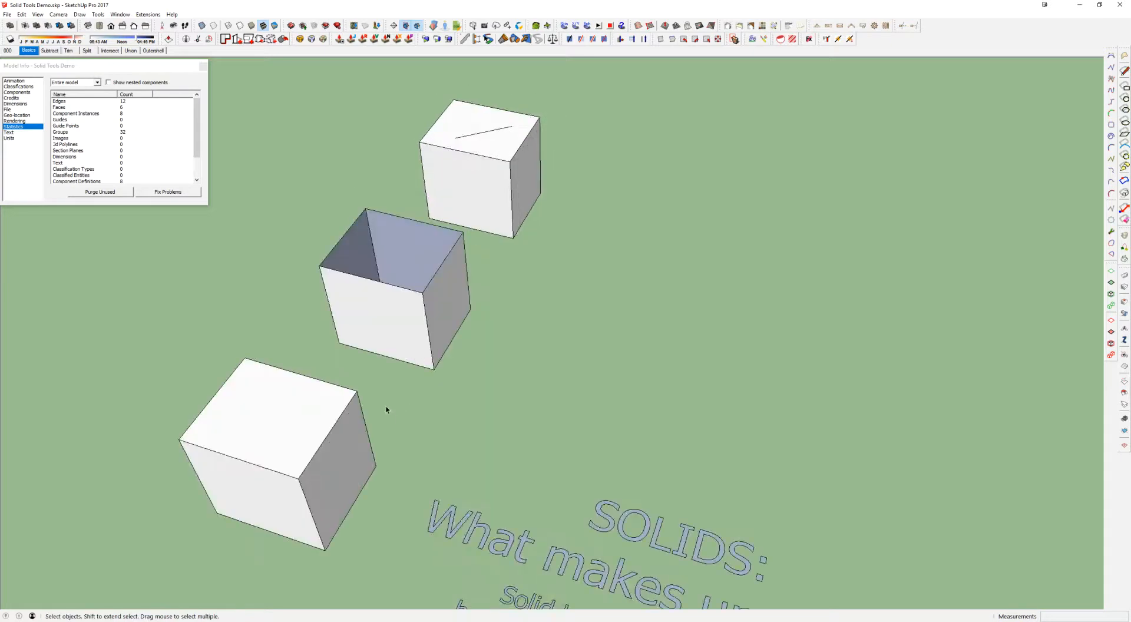
Close the open middle cube by drawing a line over one of its top edges, and check the group with Outer Shell
{"action": "double_click", "coordinate": [394, 323]}
{"action": "key", "text": "l"}
{"action": "left_click", "coordinate": [423, 293]}
{"action": "left_click", "coordinate": [463, 232]}
{"action": "key", "text": "space"}
{"action": "key", "text": "Escape"}
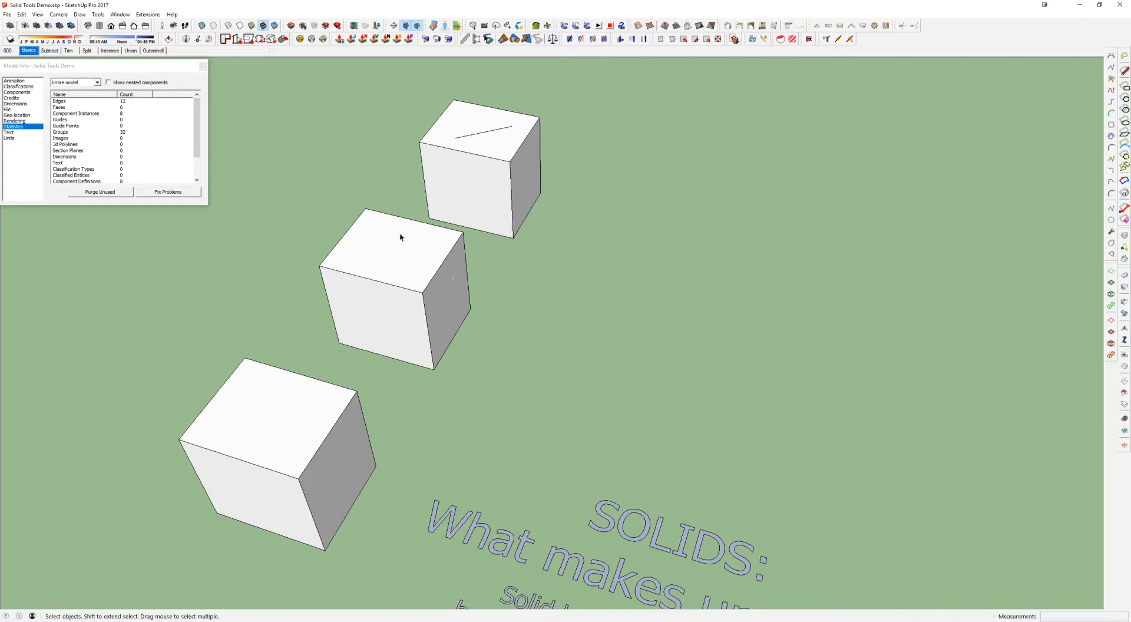
{"action": "left_click", "coordinate": [11, 26]}
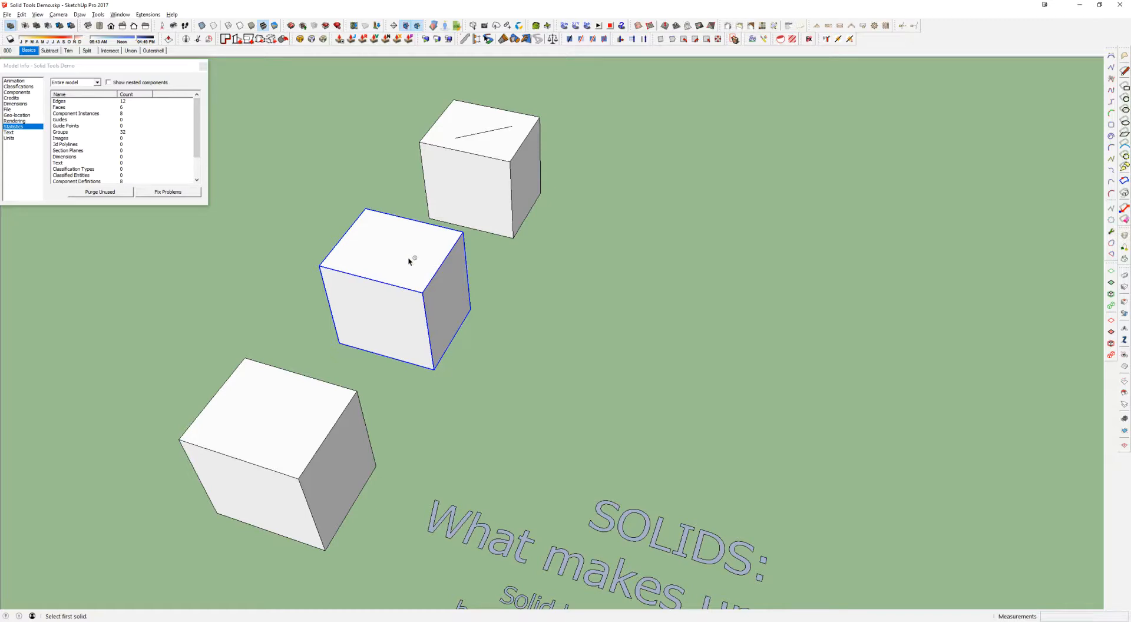
{"action": "key", "text": "space"}
Erase the stray line inside the far cube's group and check the cube with Outer Shell
{"action": "double_click", "coordinate": [498, 145]}
{"action": "key", "text": "e"}
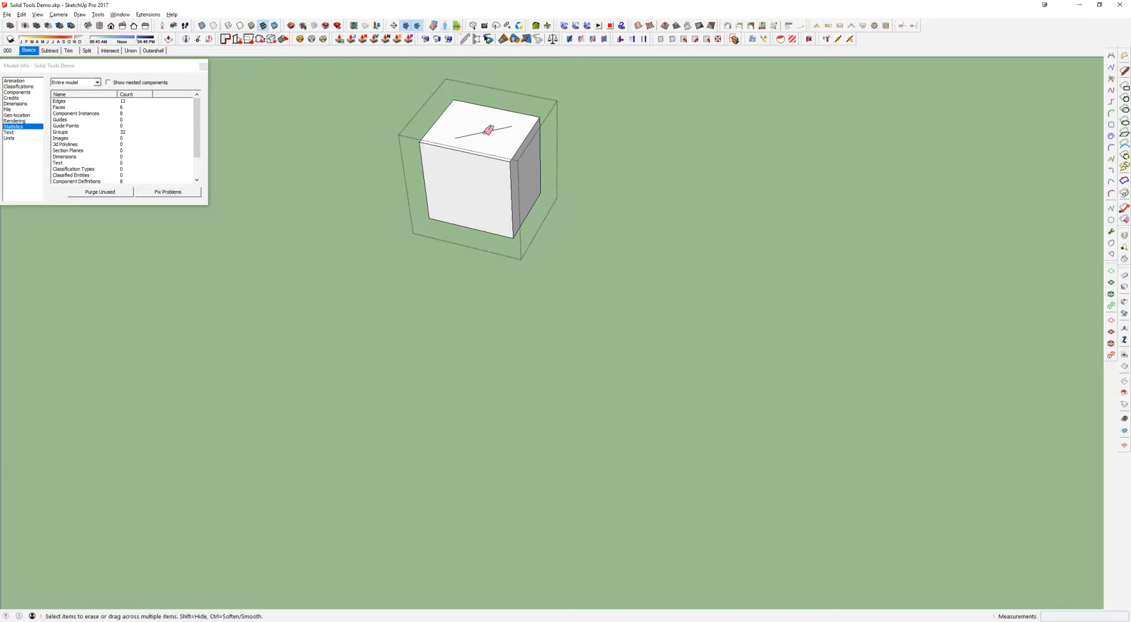
{"action": "left_click", "coordinate": [472, 133]}
{"action": "middle_click_drag", "start_coordinate": [479, 192], "coordinate": [475, 191]}
{"action": "key", "text": "space"}
{"action": "key", "text": "Escape"}
{"action": "key", "text": "shift+o"}
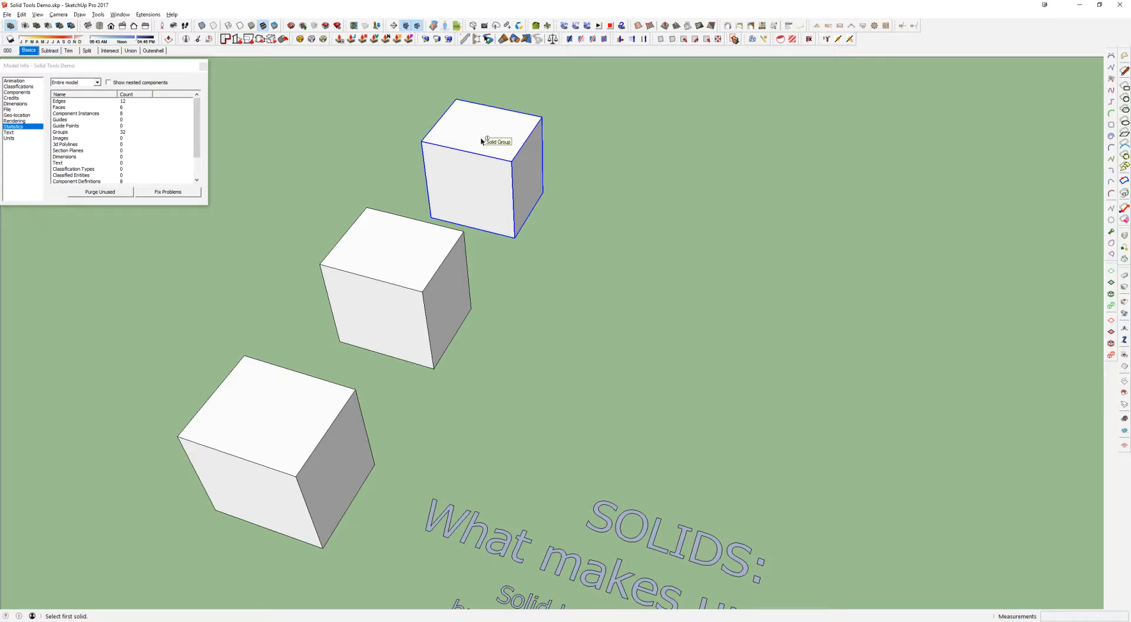
Undo the line's erasure and hide the stray line inside the far cube's group instead
{"action": "key", "text": "ctrl+z"}
{"action": "key", "text": "ctrl+z"}
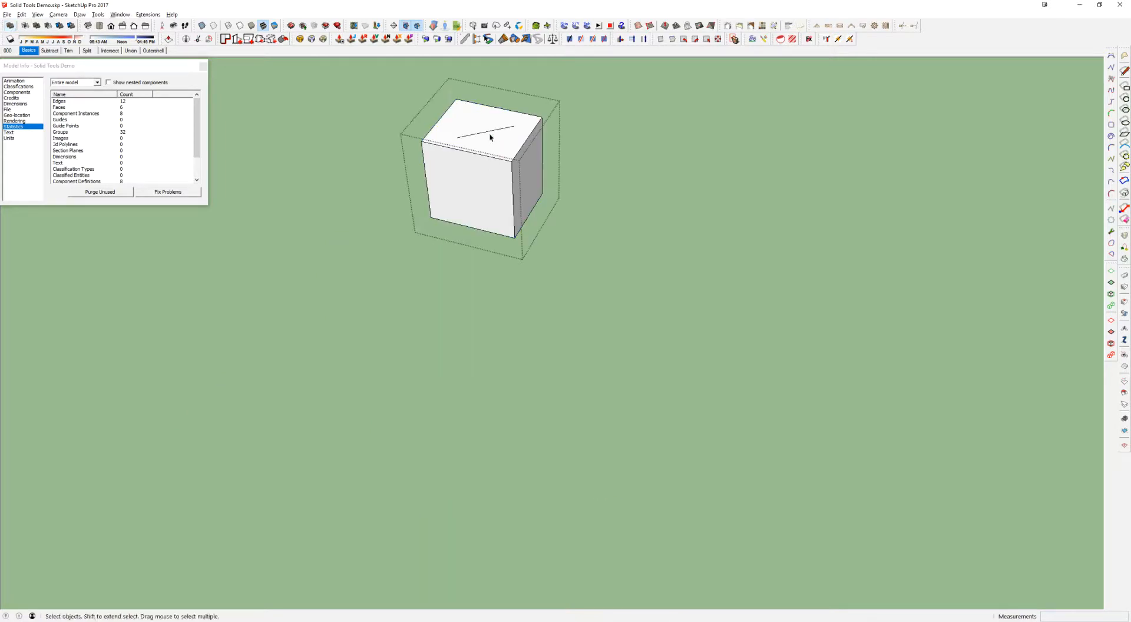
{"action": "left_click", "coordinate": [484, 135]}
{"action": "middle_click_drag", "start_coordinate": [485, 135], "coordinate": [486, 168], "text": "shift"}
{"action": "left_click", "coordinate": [485, 168]}
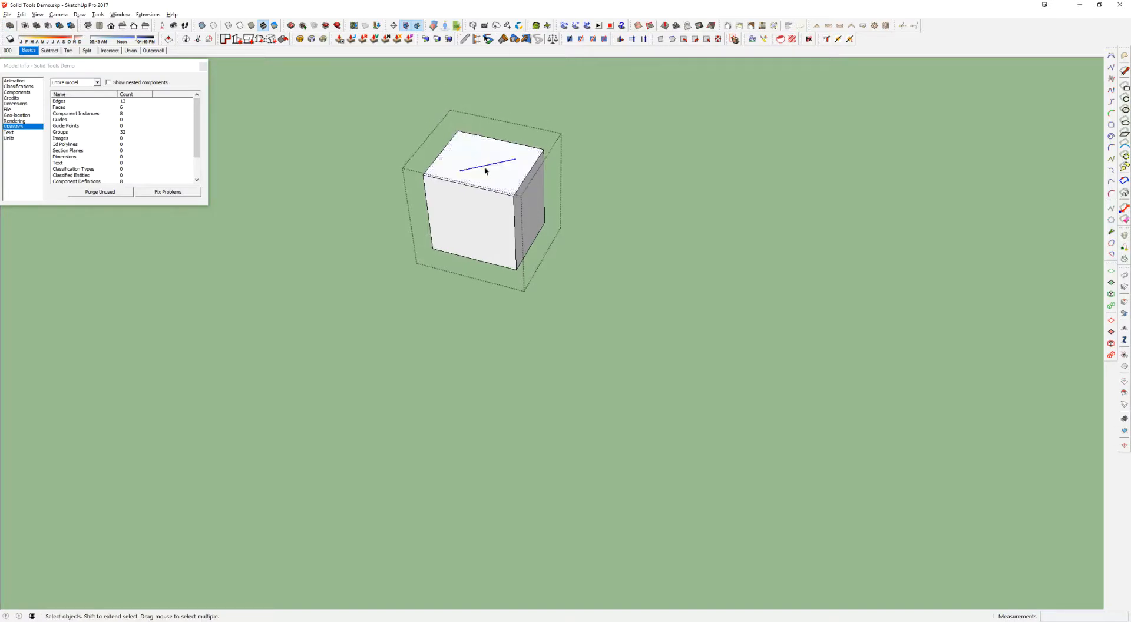
{"action": "right_click", "coordinate": [486, 171]}
{"action": "left_click", "coordinate": [501, 189]}
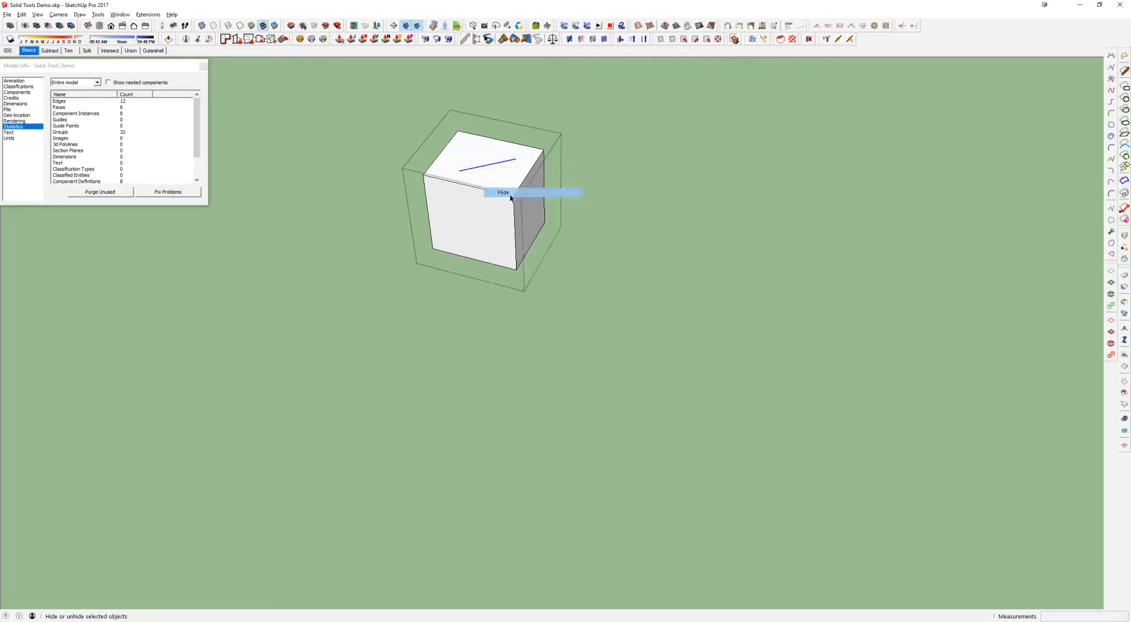
{"action": "left_click", "coordinate": [662, 210]}
Try Outer Shell on the far cube while its stray line is hidden
{"action": "left_click", "coordinate": [529, 182]}
{"action": "middle_click_drag", "start_coordinate": [521, 177], "coordinate": [447, 179]}
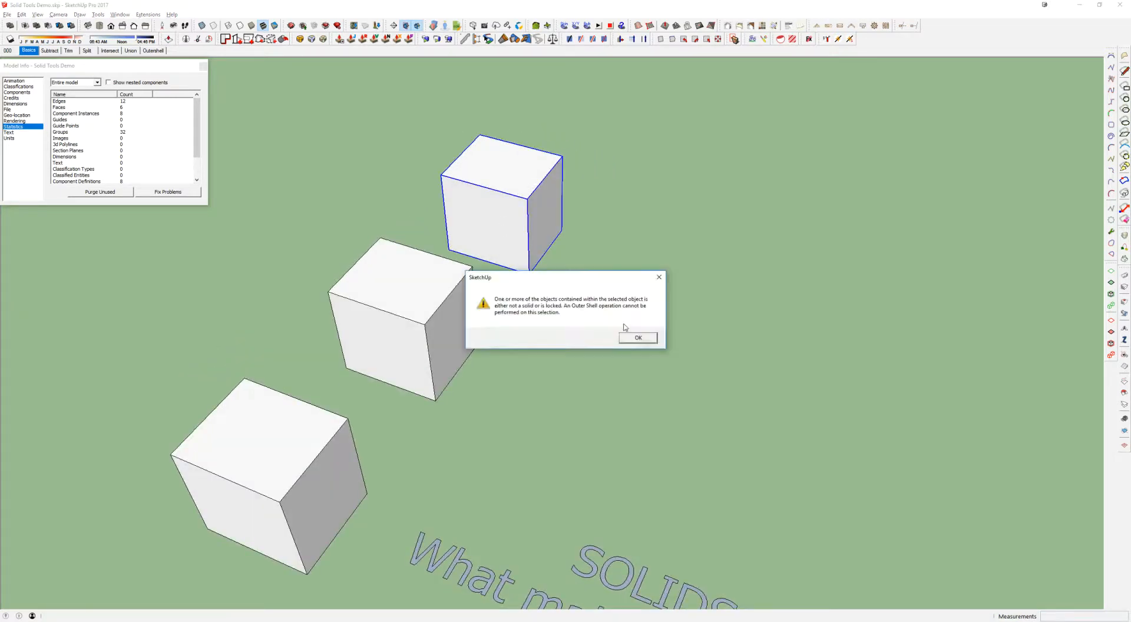
{"action": "left_click", "coordinate": [634, 333]}
{"action": "mouse_move", "coordinate": [509, 177]}
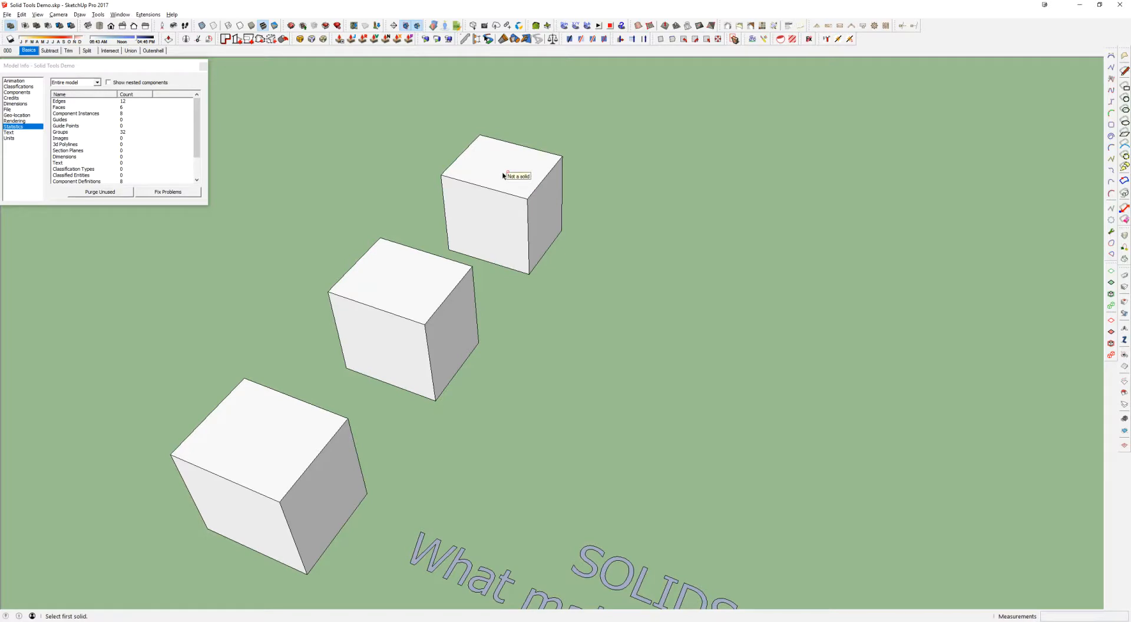
Delete the hidden line from the far cube's group with hidden geometry shown, and recheck the cube with Outer Shell
{"action": "middle_click_drag", "start_coordinate": [487, 169], "coordinate": [505, 233]}
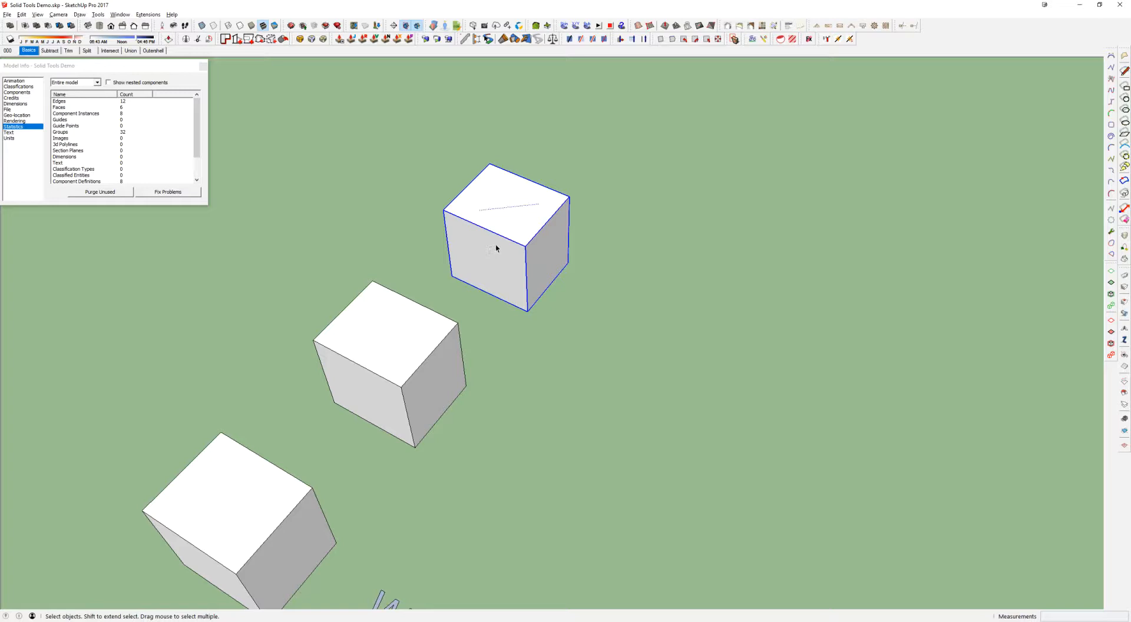
{"action": "scroll", "coordinate": [508, 223], "scroll_direction": "up", "scroll_amount": 2}
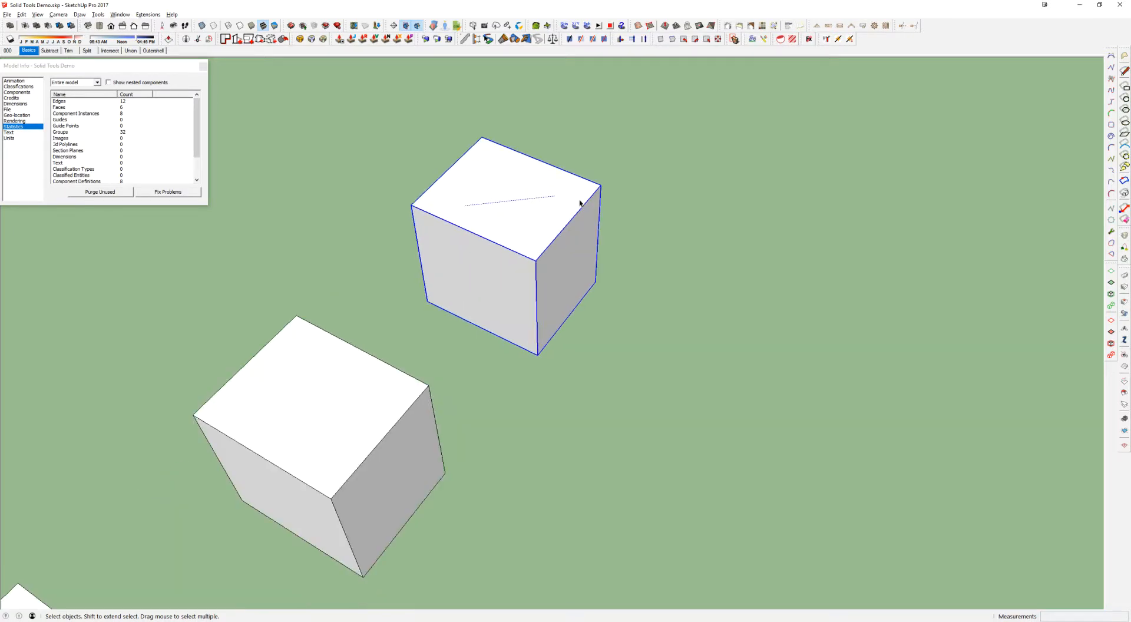
{"action": "double_click", "coordinate": [520, 211]}
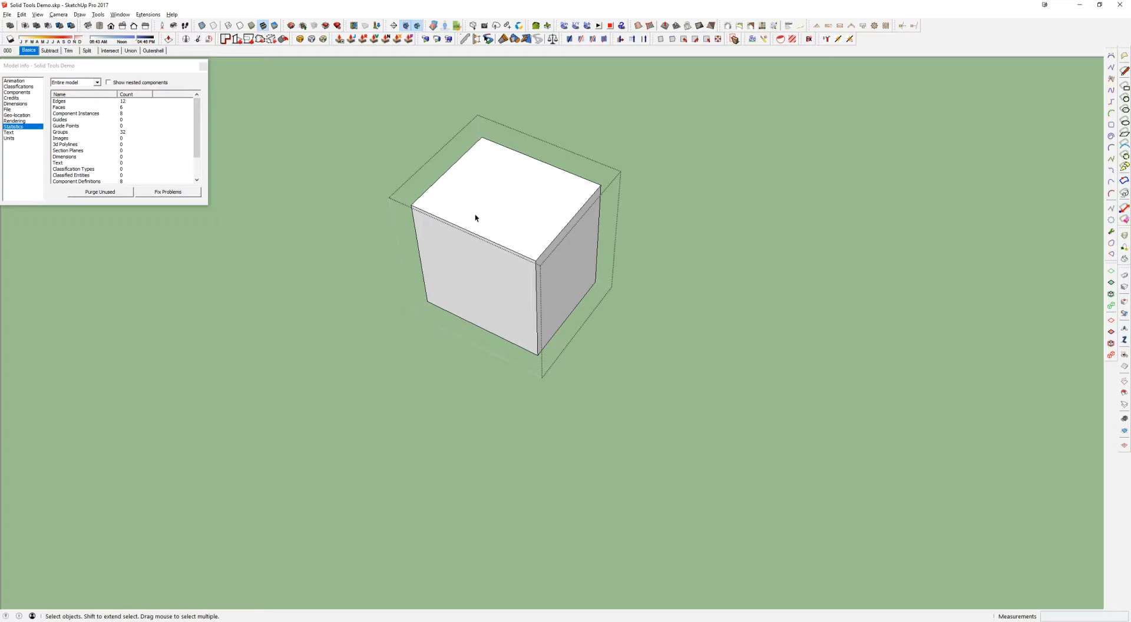
{"action": "key", "text": "Escape"}
{"action": "scroll", "coordinate": [480, 230], "scroll_direction": "down", "scroll_amount": 4}
{"action": "key", "text": "shift+o"}
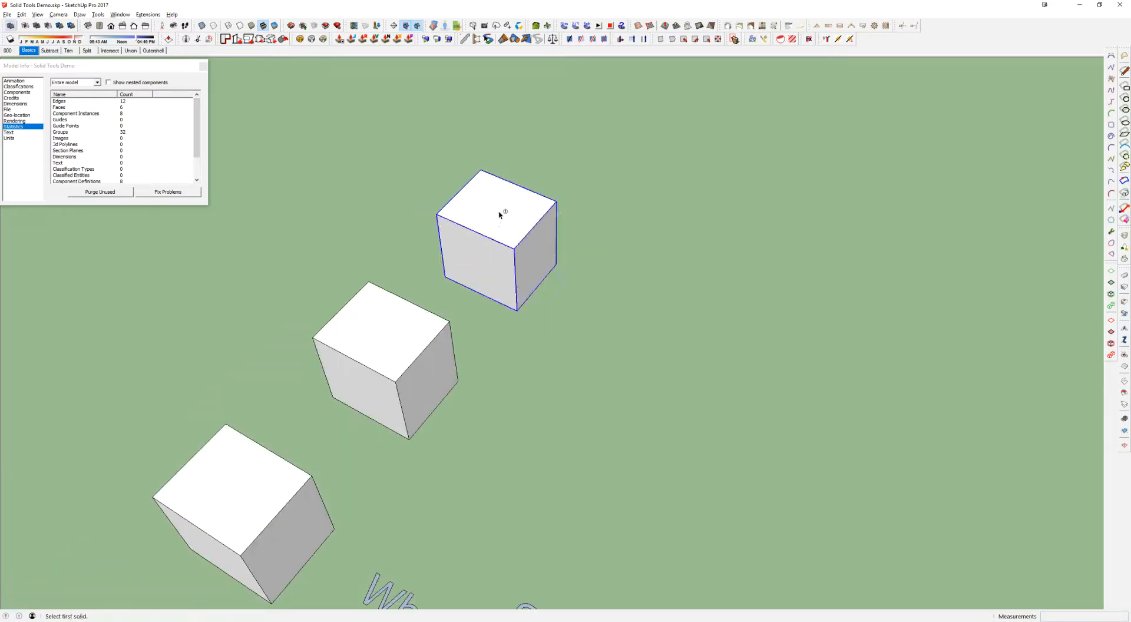
{"action": "scroll", "coordinate": [500, 215], "scroll_direction": "down", "scroll_amount": 2}
{"action": "middle_click_drag", "start_coordinate": [500, 215], "coordinate": [542, 198]}
{"action": "key", "text": "space"}
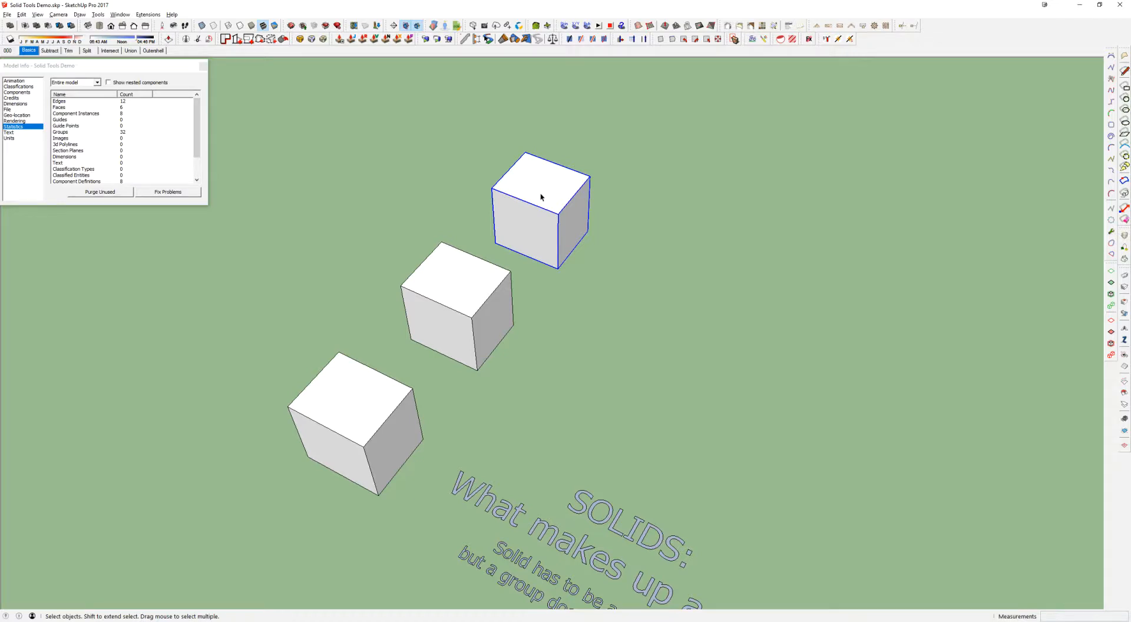
Delete the middle cube's top face and restore the visible loose line on the far cube
{"action": "left_click", "coordinate": [466, 278]}
{"action": "double_click", "coordinate": [467, 278]}
{"action": "left_click", "coordinate": [462, 290]}
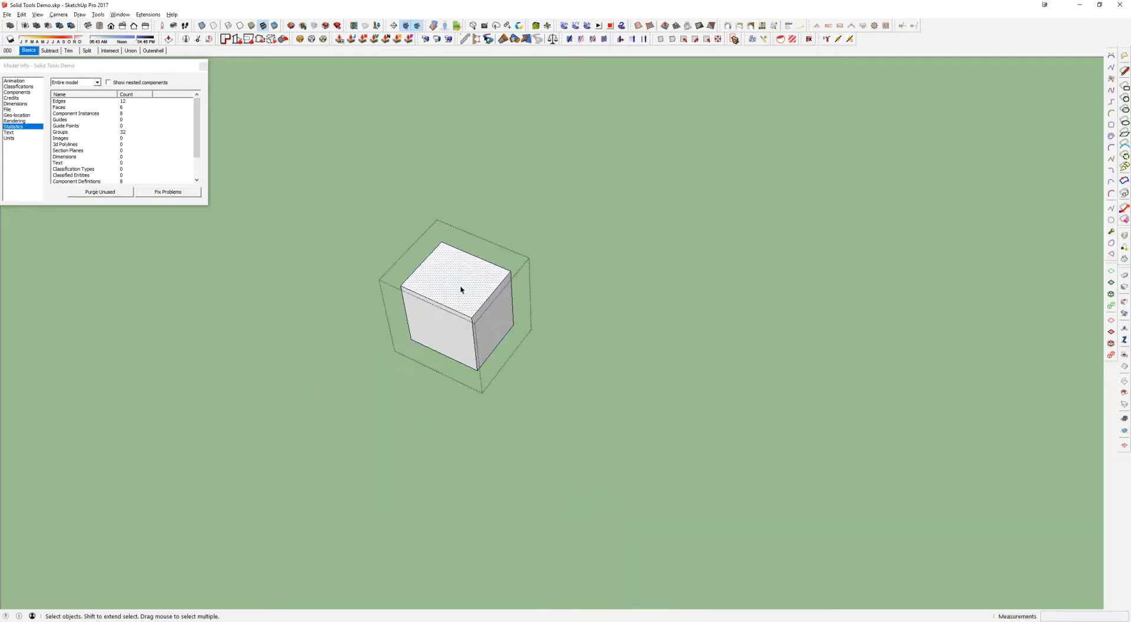
{"action": "key", "text": "Delete"}
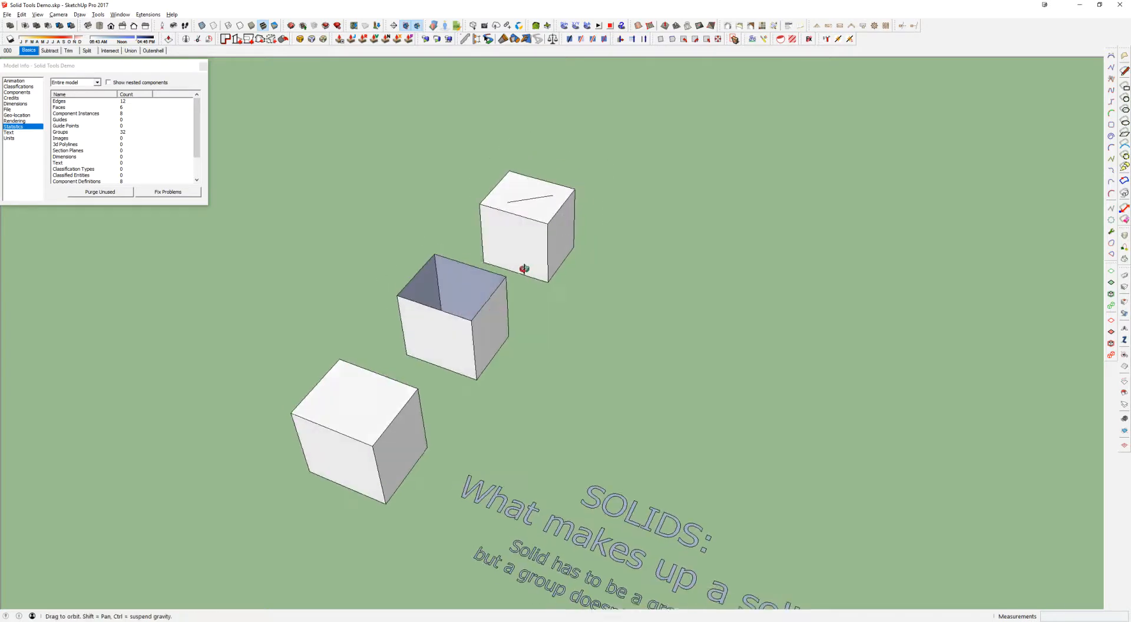
{"action": "key", "text": "space"}
{"action": "left_click", "coordinate": [455, 308]}
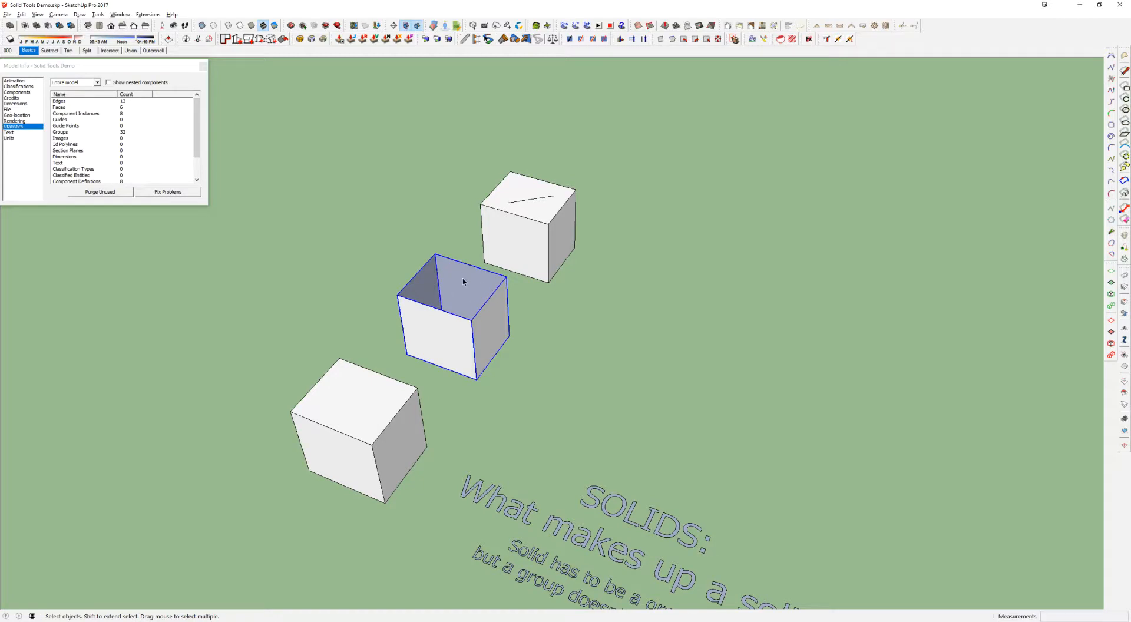
Move the far cube's loose line away from the cube within its group, and try Outer Shell on the group
{"action": "double_click", "coordinate": [557, 202]}
{"action": "left_click", "coordinate": [542, 199]}
{"action": "key", "text": "m"}
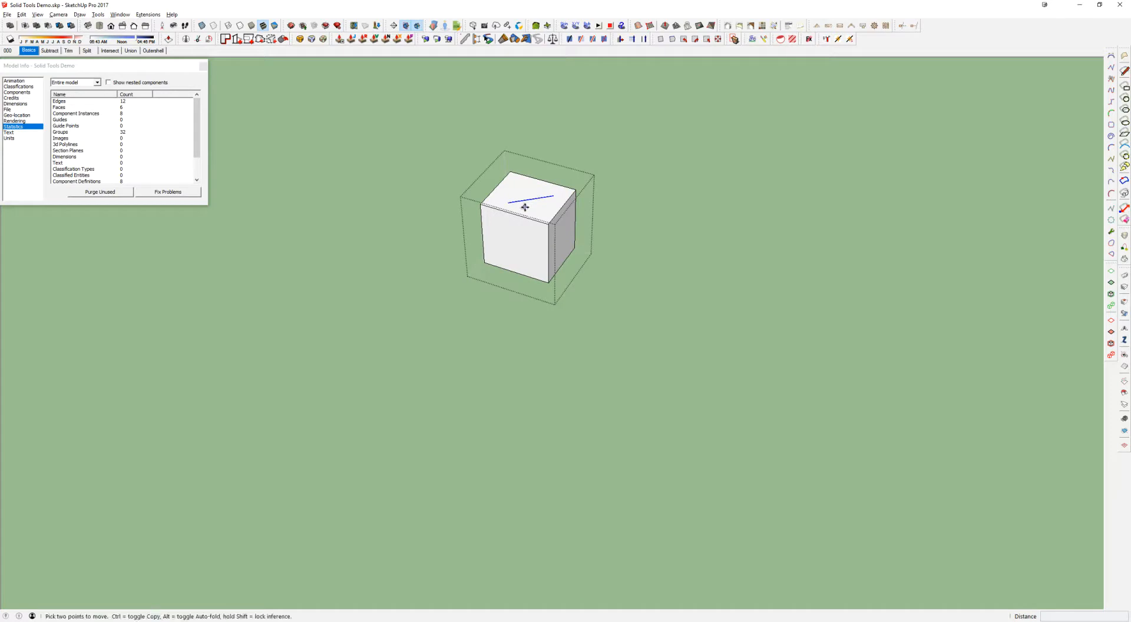
{"action": "left_click", "coordinate": [526, 207]}
{"action": "left_click", "coordinate": [617, 175]}
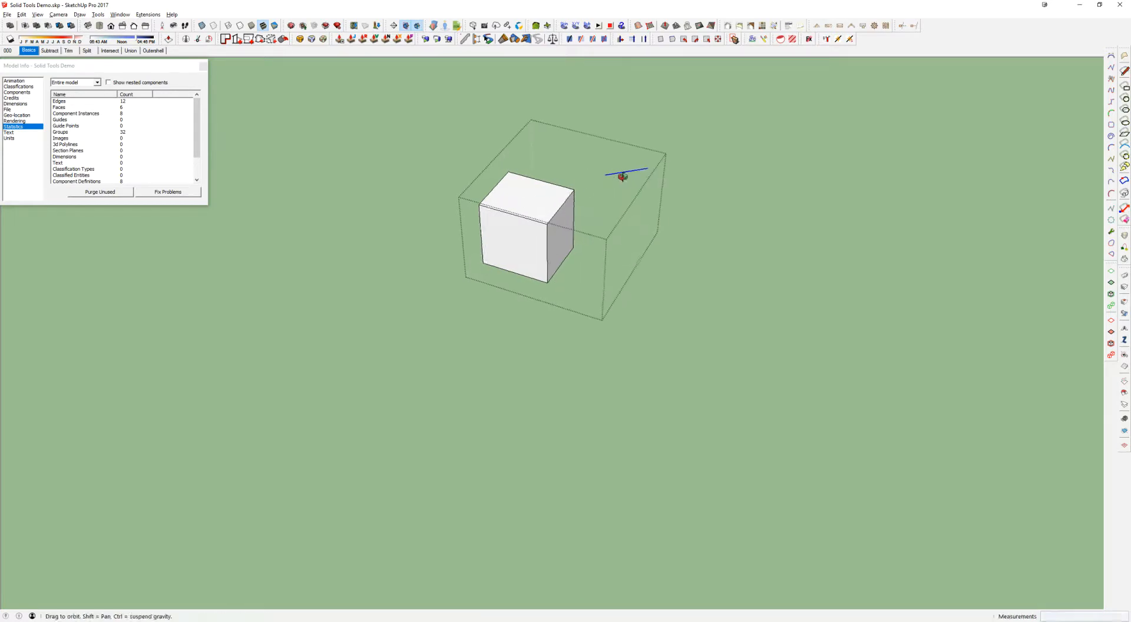
{"action": "key", "text": "space"}
{"action": "key", "text": "Escape"}
{"action": "left_click", "coordinate": [531, 219]}
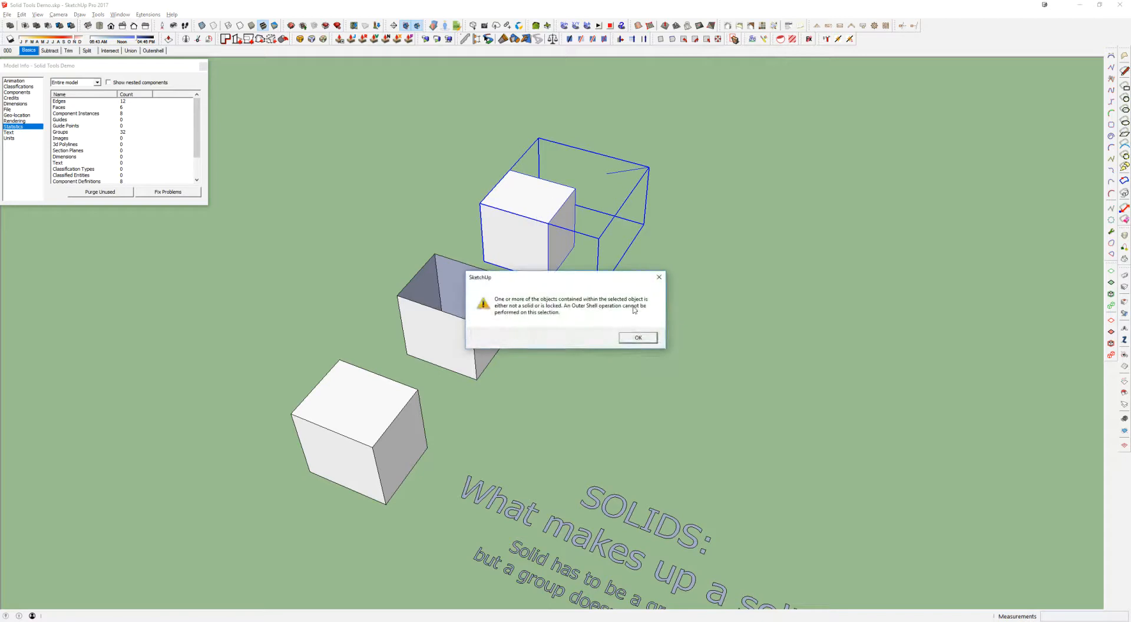
Dismiss the Outer Shell message and erase the loose line inside the far cube's group, leaving the group when done
{"action": "left_click", "coordinate": [642, 337]}
{"action": "left_click", "coordinate": [610, 177]}
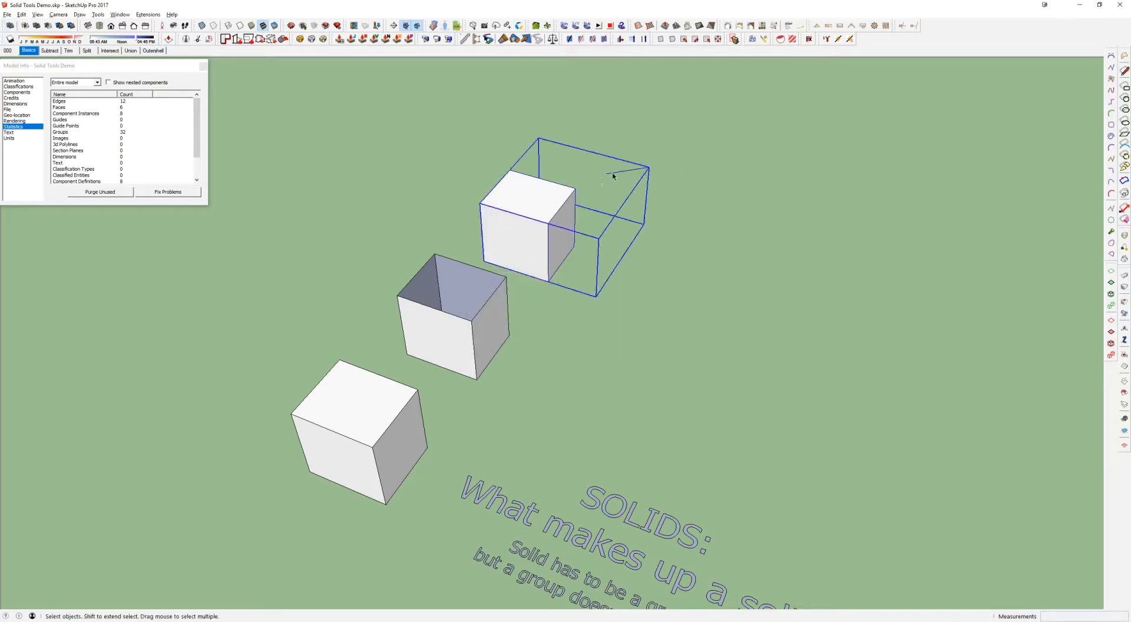
{"action": "double_click", "coordinate": [610, 177]}
{"action": "key", "text": "e"}
{"action": "left_click", "coordinate": [624, 172]}
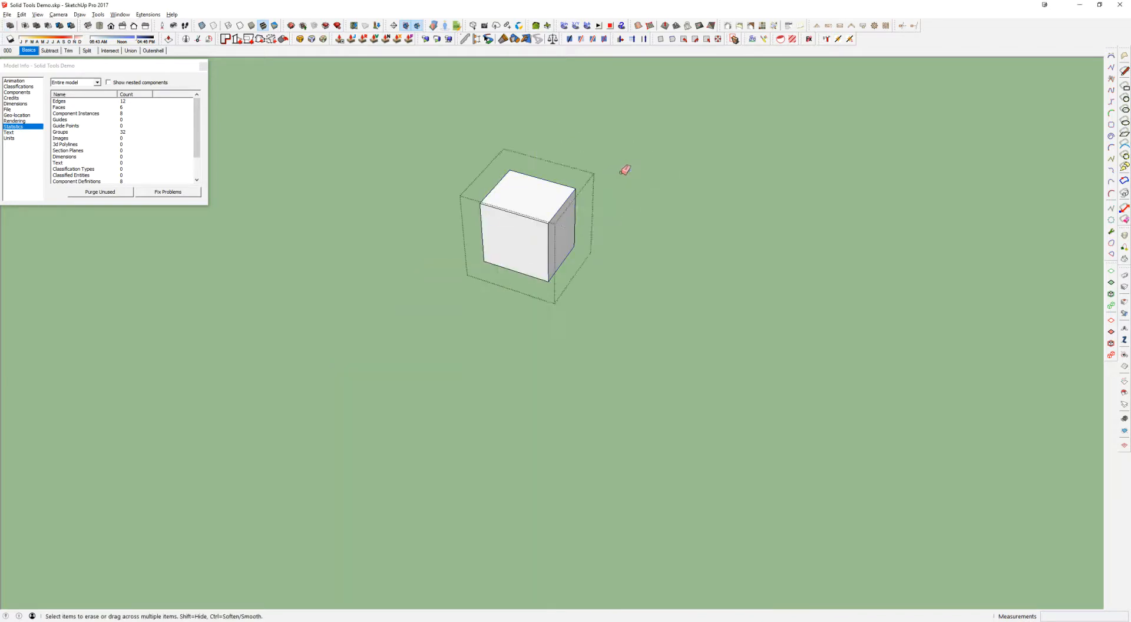
{"action": "key", "text": "space"}
{"action": "left_click", "coordinate": [621, 173]}
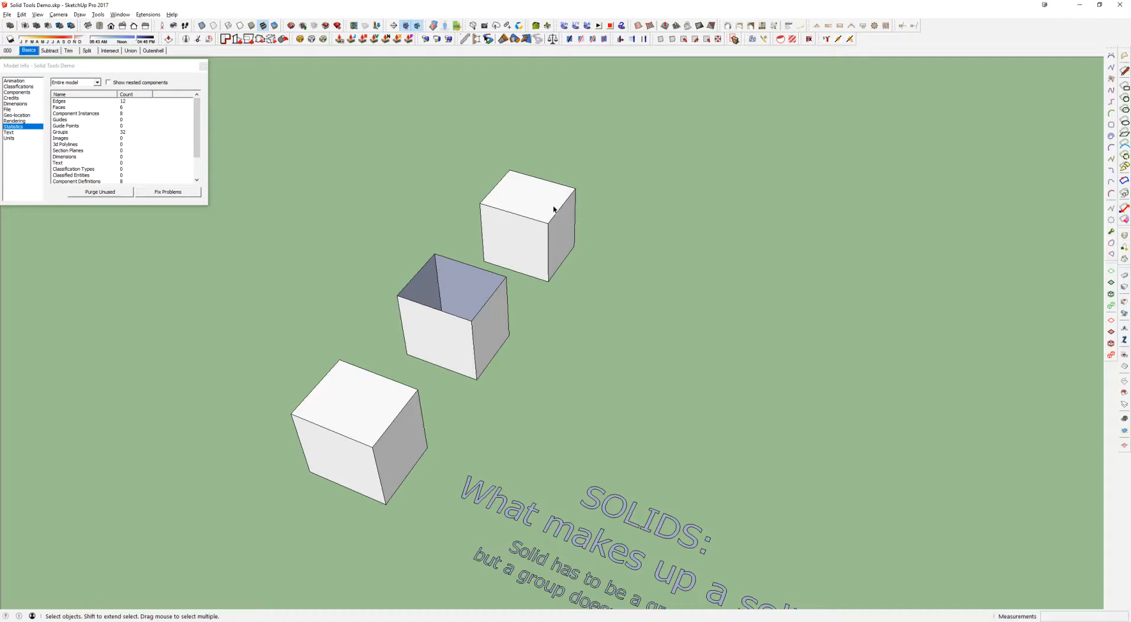
{"action": "left_click", "coordinate": [554, 209]}
{"action": "left_click", "coordinate": [467, 285]}
{"action": "left_click", "coordinate": [528, 143]}
{"action": "left_click", "coordinate": [513, 186]}
{"action": "left_click", "coordinate": [457, 274]}
{"action": "left_click", "coordinate": [510, 230]}
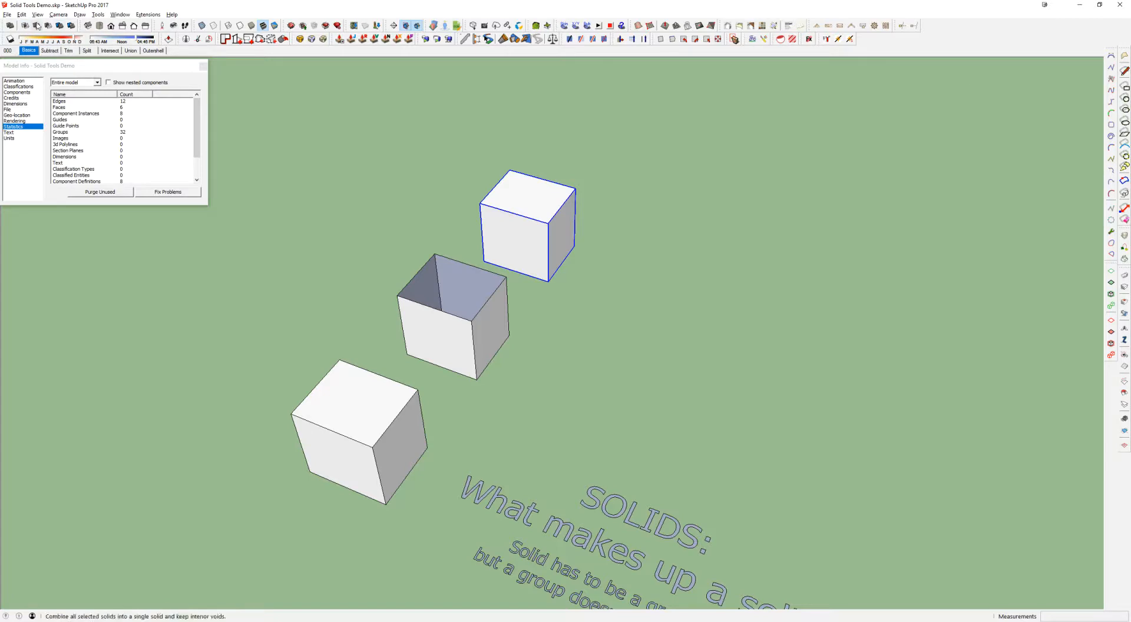
Float the Solid Tools toolbar over the drawing area, check its entry in the toolbar list, and dock it again
{"action": "left_click_drag", "start_coordinate": [3, 25], "coordinate": [411, 118]}
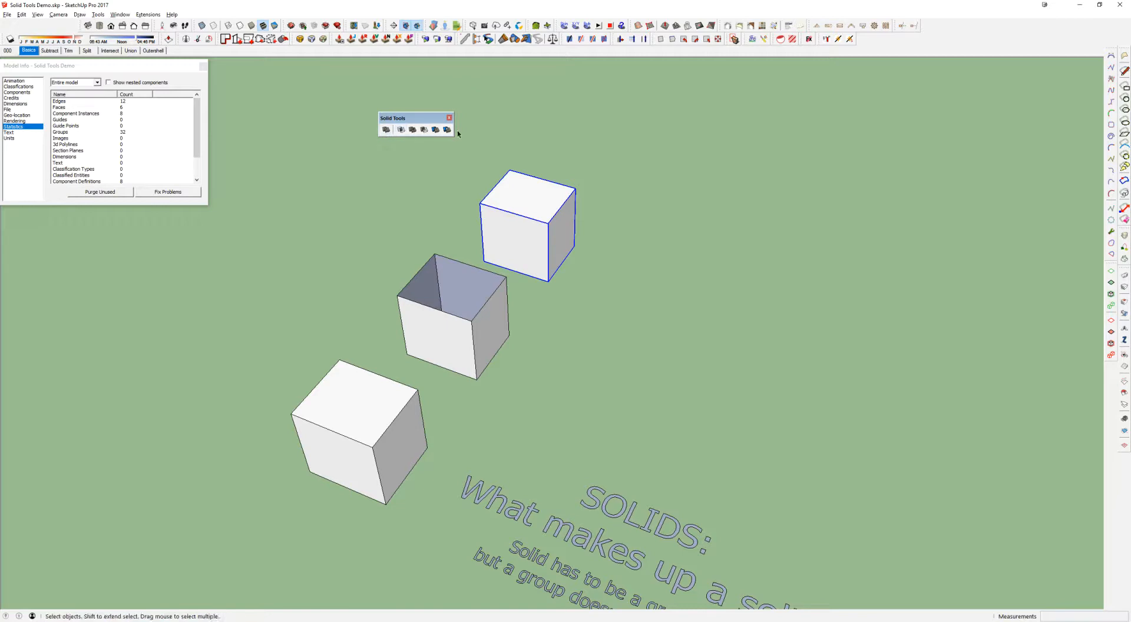
{"action": "right_click", "coordinate": [871, 44]}
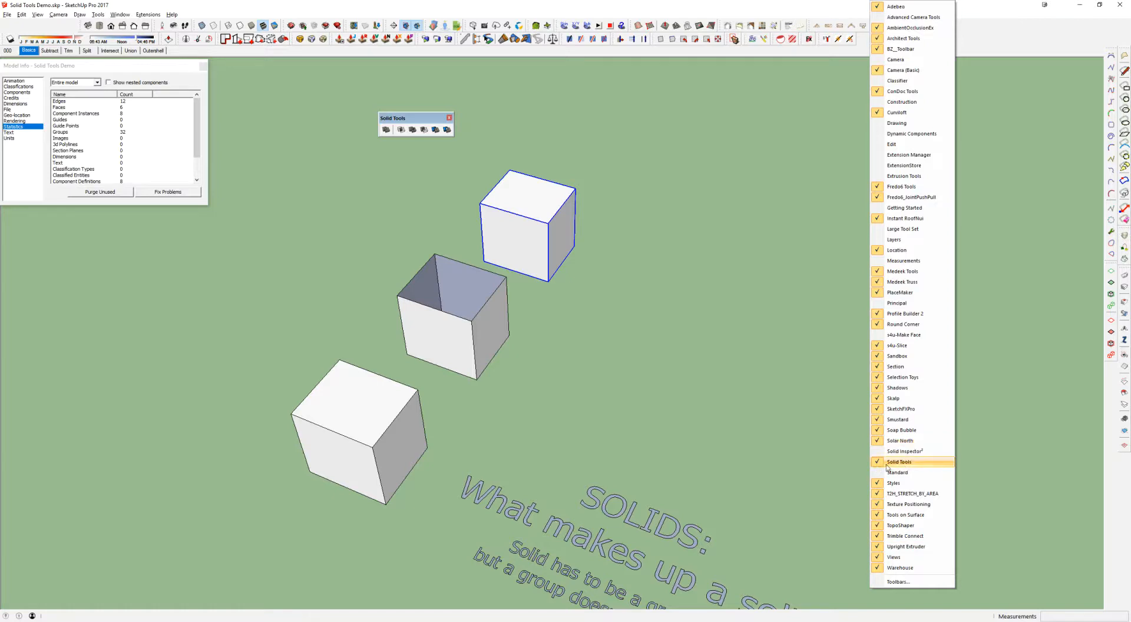
{"action": "left_click", "coordinate": [797, 226]}
{"action": "right_click", "coordinate": [924, 40]}
{"action": "right_click", "coordinate": [1054, 37]}
{"action": "left_click", "coordinate": [925, 46]}
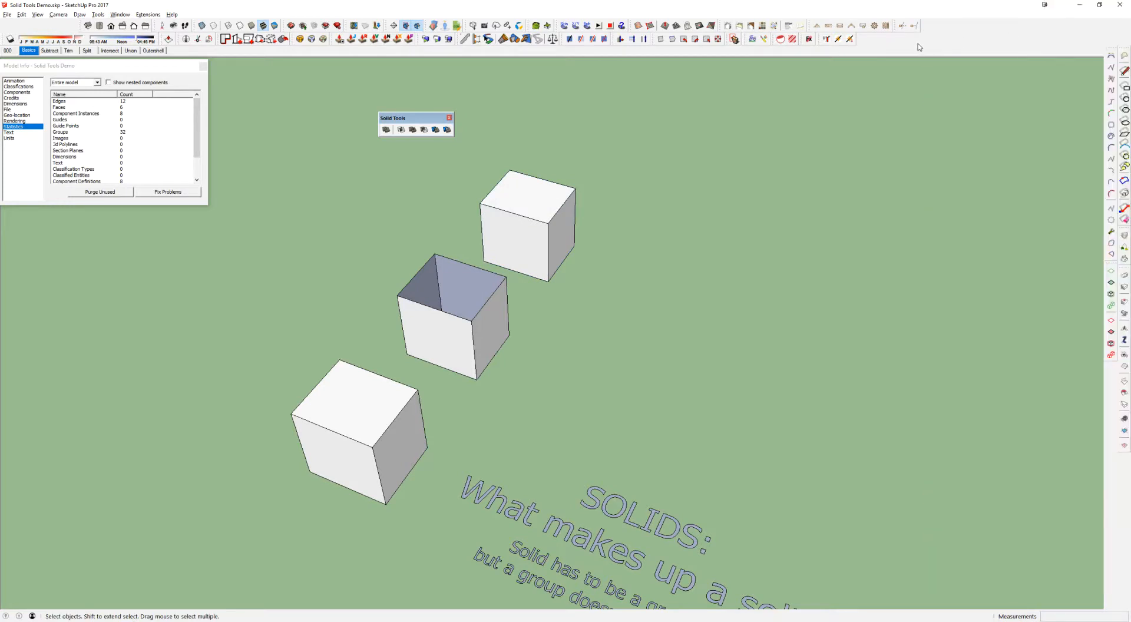
{"action": "left_click_drag", "start_coordinate": [414, 119], "coordinate": [26, 21]}
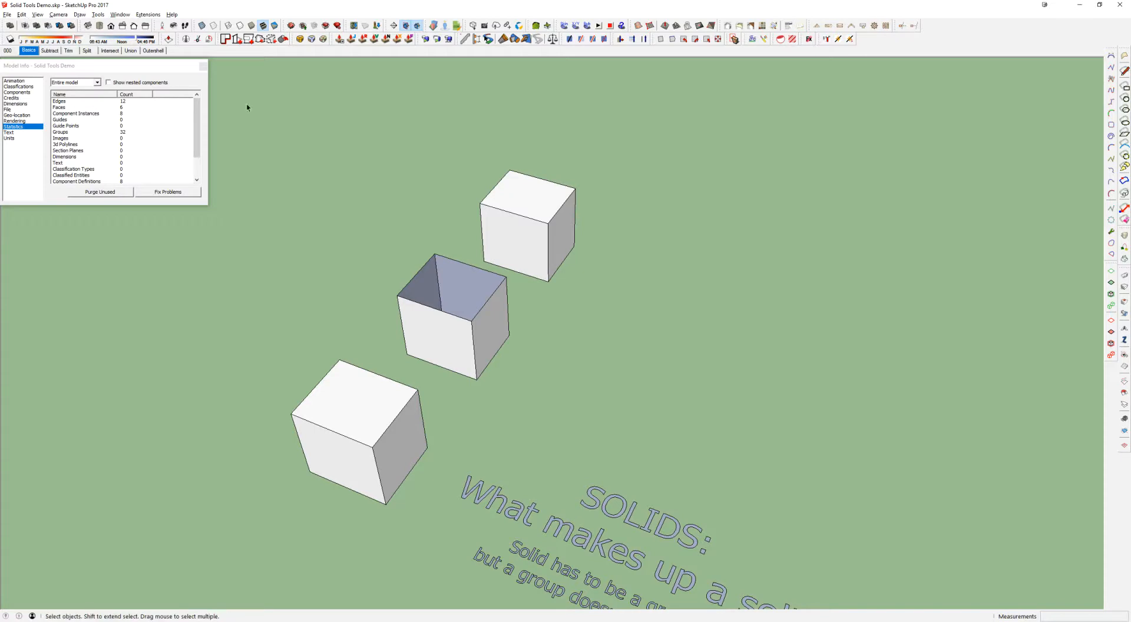
Search the Extension Warehouse for "cleanup3" and open the CleanUp³ extension's page
{"action": "left_click", "coordinate": [325, 28]}
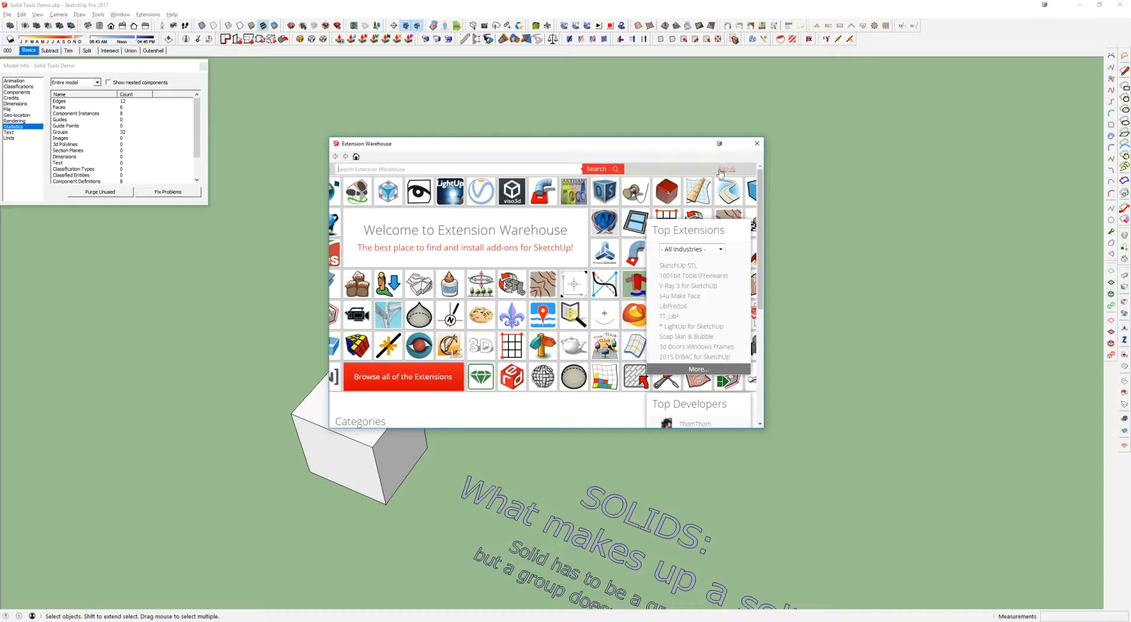
{"action": "left_click", "coordinate": [449, 172]}
{"action": "type", "text": "cleanup3"}
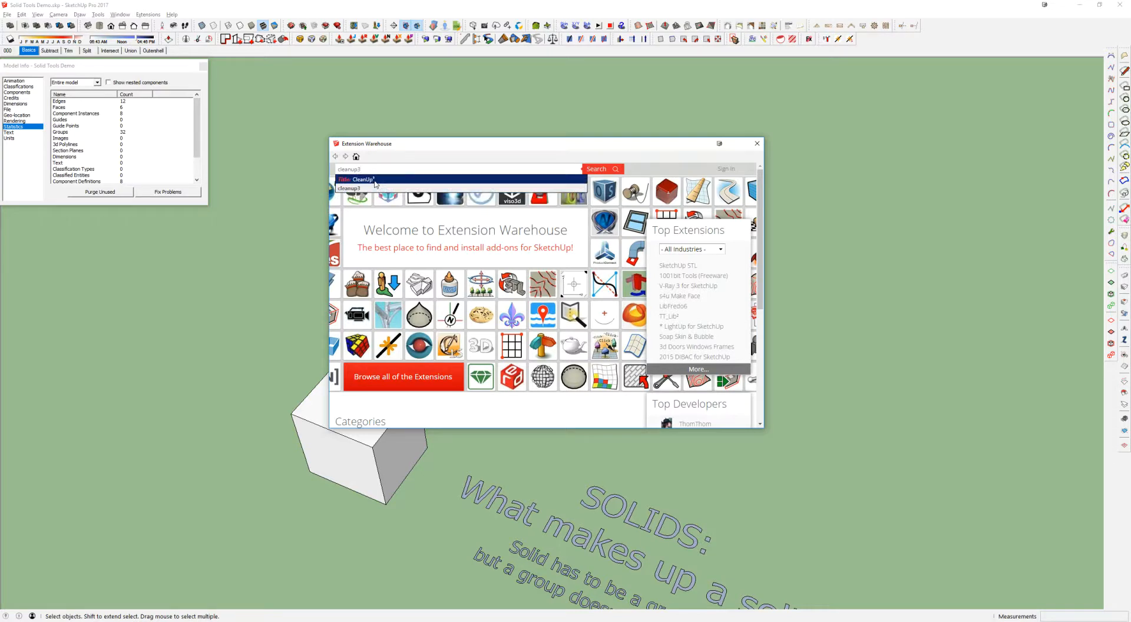
{"action": "left_click", "coordinate": [373, 180]}
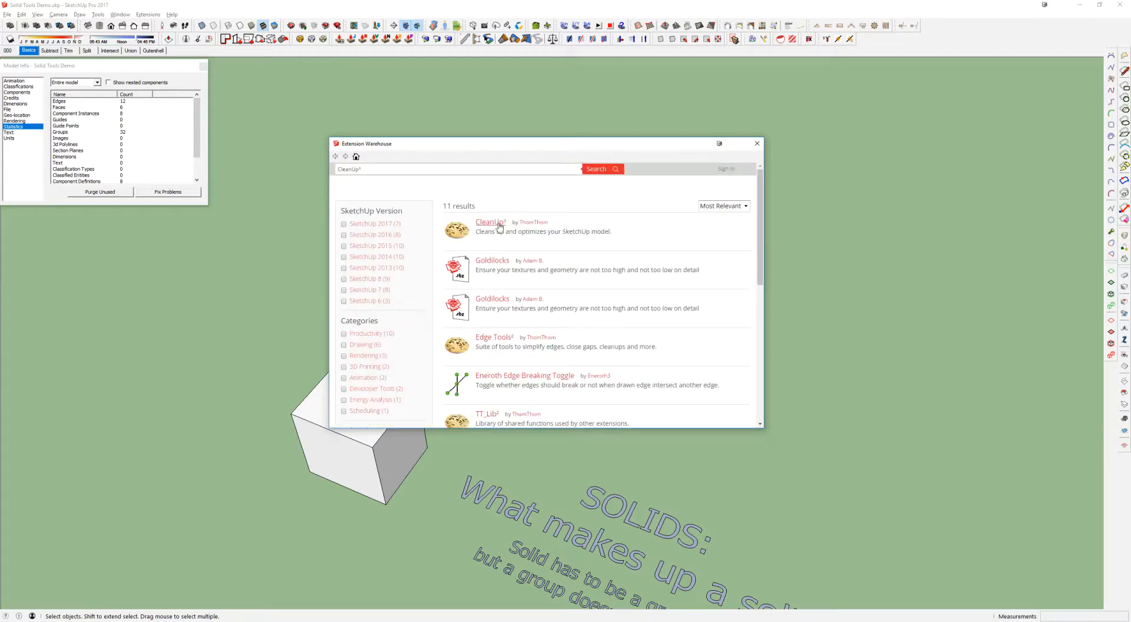
{"action": "left_click_drag", "start_coordinate": [622, 235], "coordinate": [475, 222]}
{"action": "left_click", "coordinate": [600, 233]}
{"action": "left_click", "coordinate": [490, 224]}
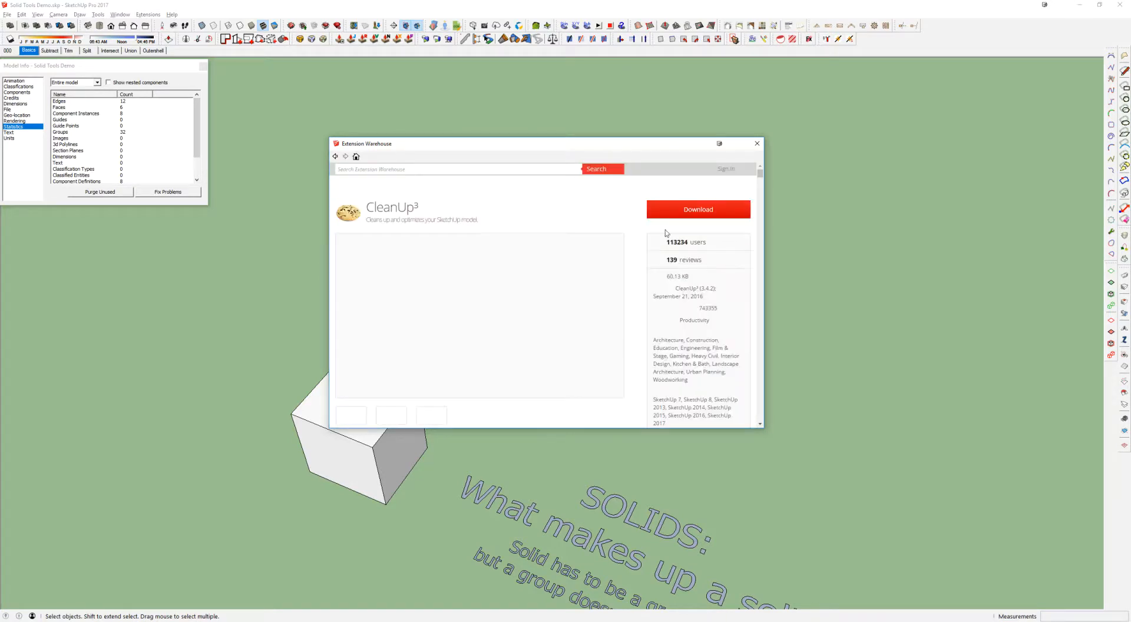
Read through the CleanUp³ page's features and requirements, and return to its download section
{"action": "scroll", "coordinate": [566, 271], "scroll_direction": "down", "scroll_amount": 2}
{"action": "scroll", "coordinate": [566, 271], "scroll_direction": "up", "scroll_amount": 2}
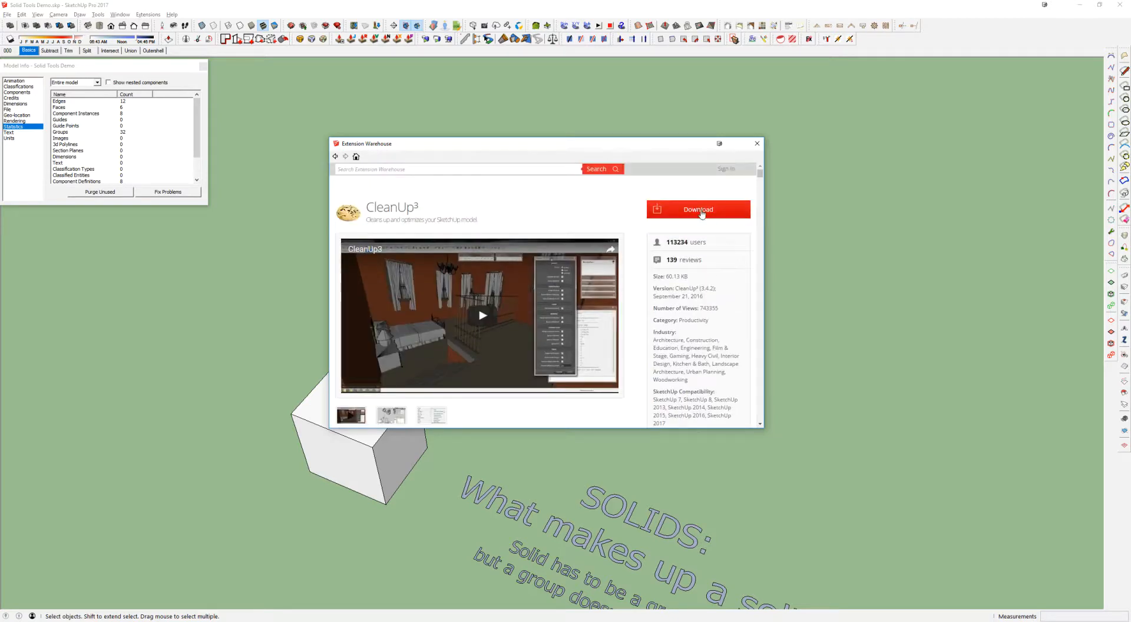
{"action": "scroll", "coordinate": [534, 218], "scroll_direction": "down", "scroll_amount": 4}
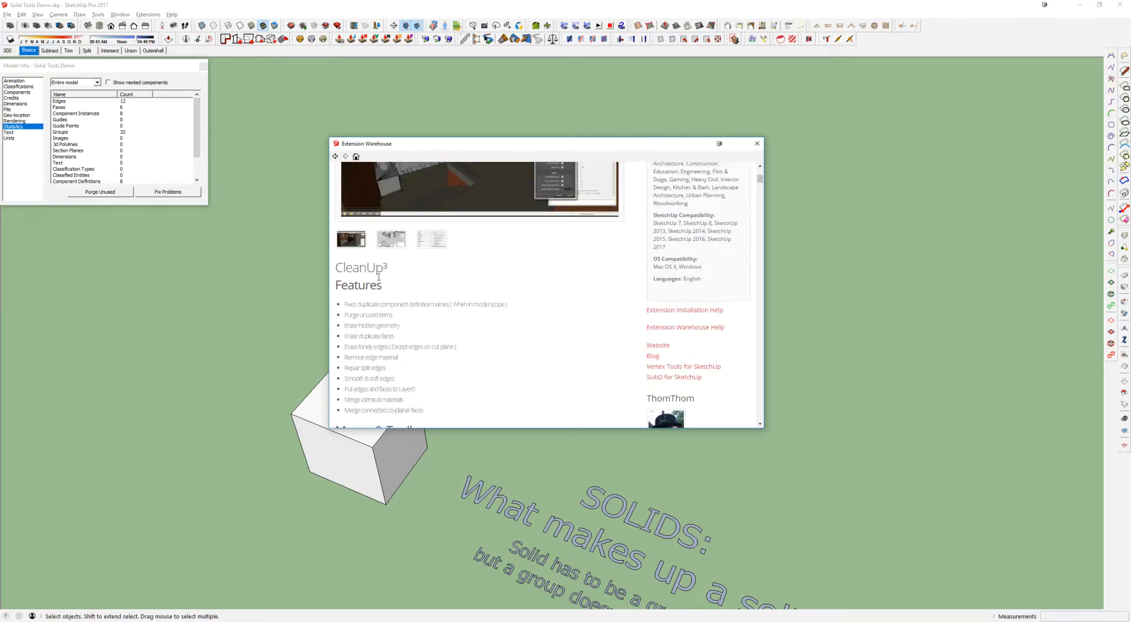
{"action": "scroll", "coordinate": [370, 268], "scroll_direction": "down", "scroll_amount": 5}
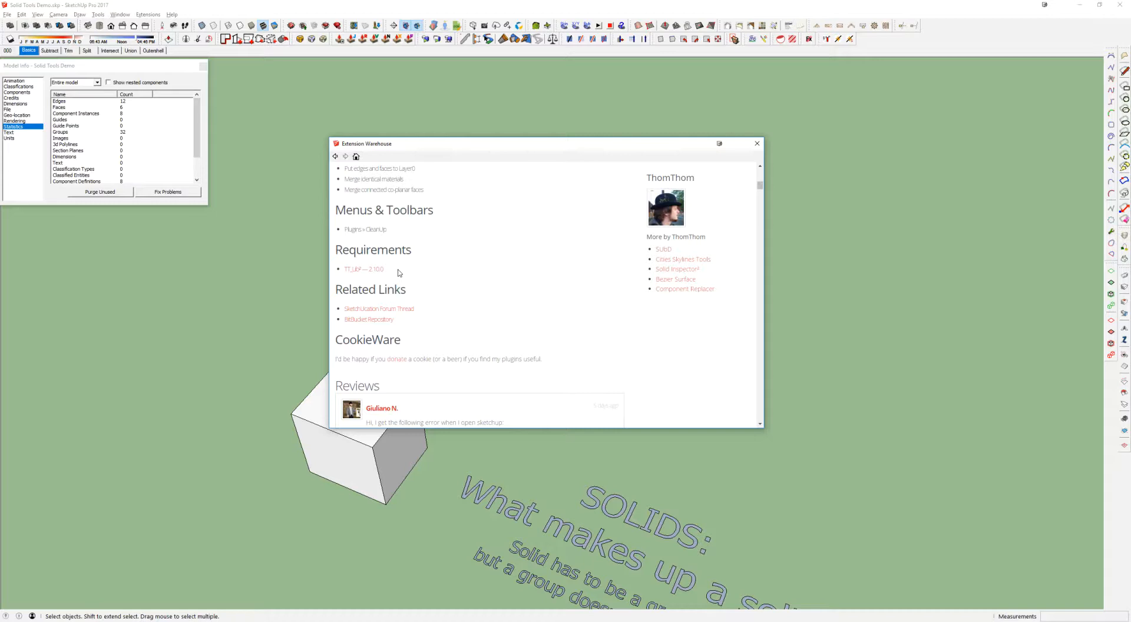
{"action": "scroll", "coordinate": [399, 273], "scroll_direction": "up", "scroll_amount": 3}
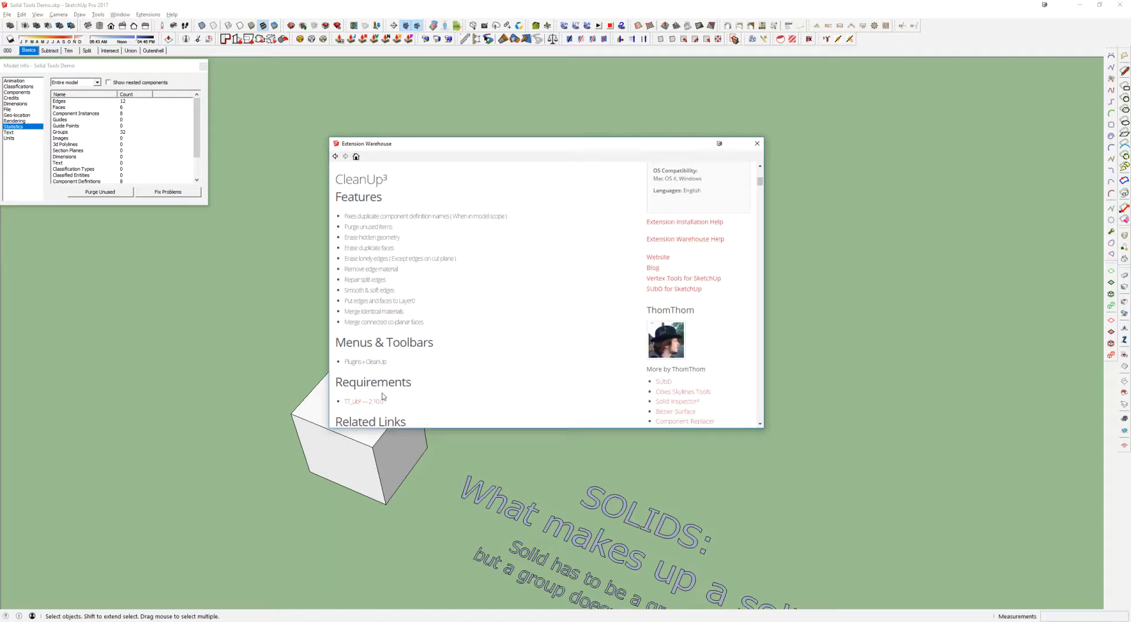
{"action": "scroll", "coordinate": [434, 382], "scroll_direction": "up", "scroll_amount": 6}
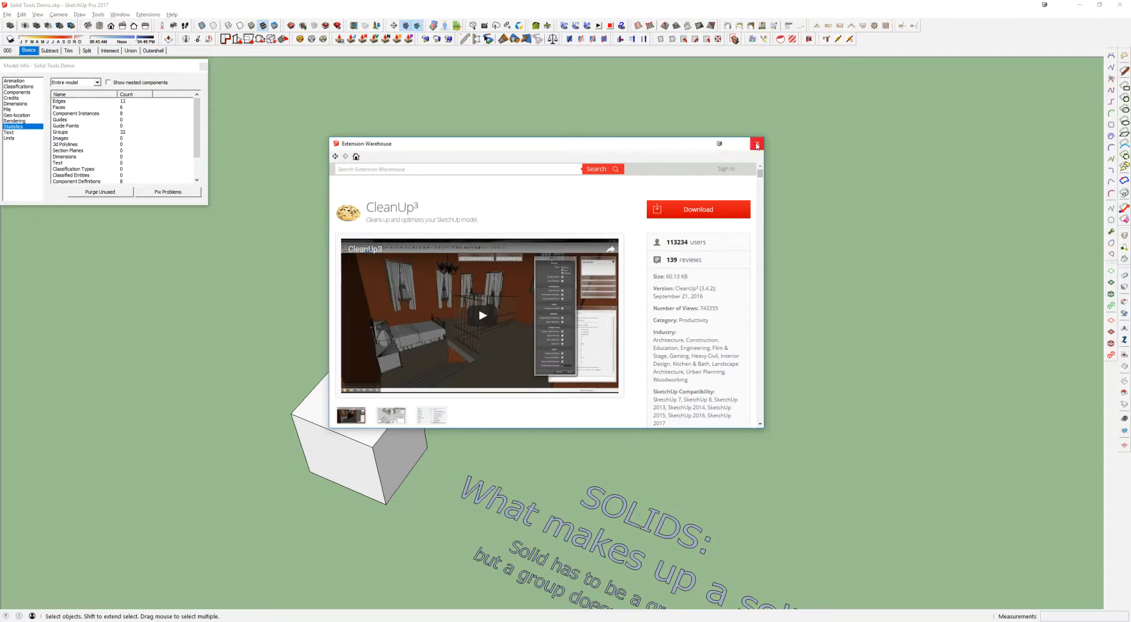
{"action": "left_click", "coordinate": [360, 167]}
{"action": "type", "text": "solid ins"}
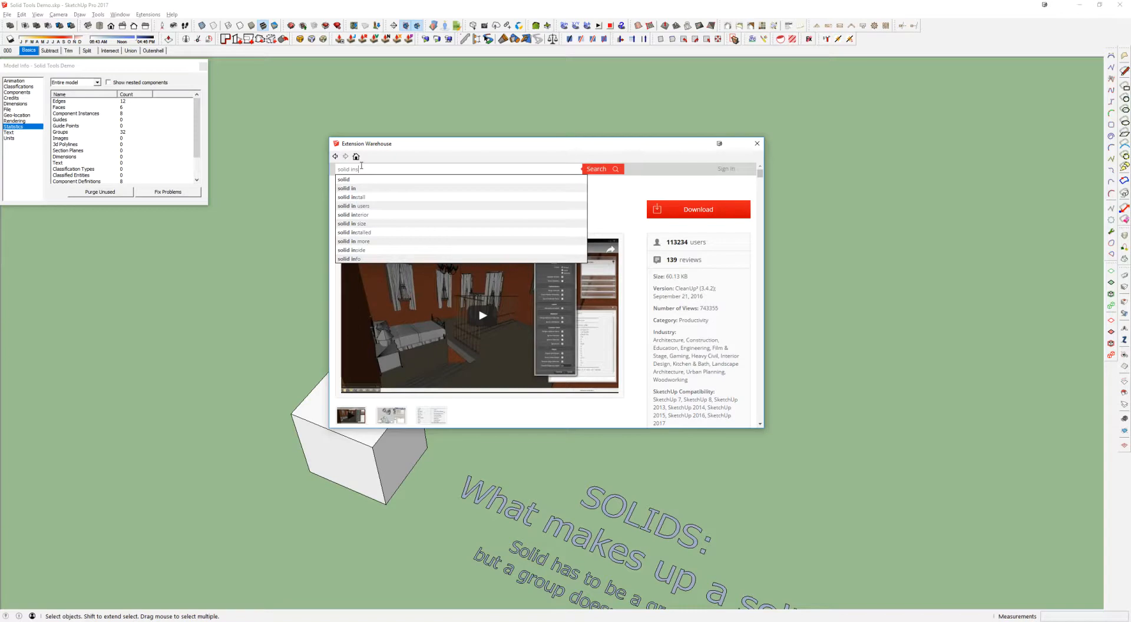
{"action": "type", "text": "pector"}
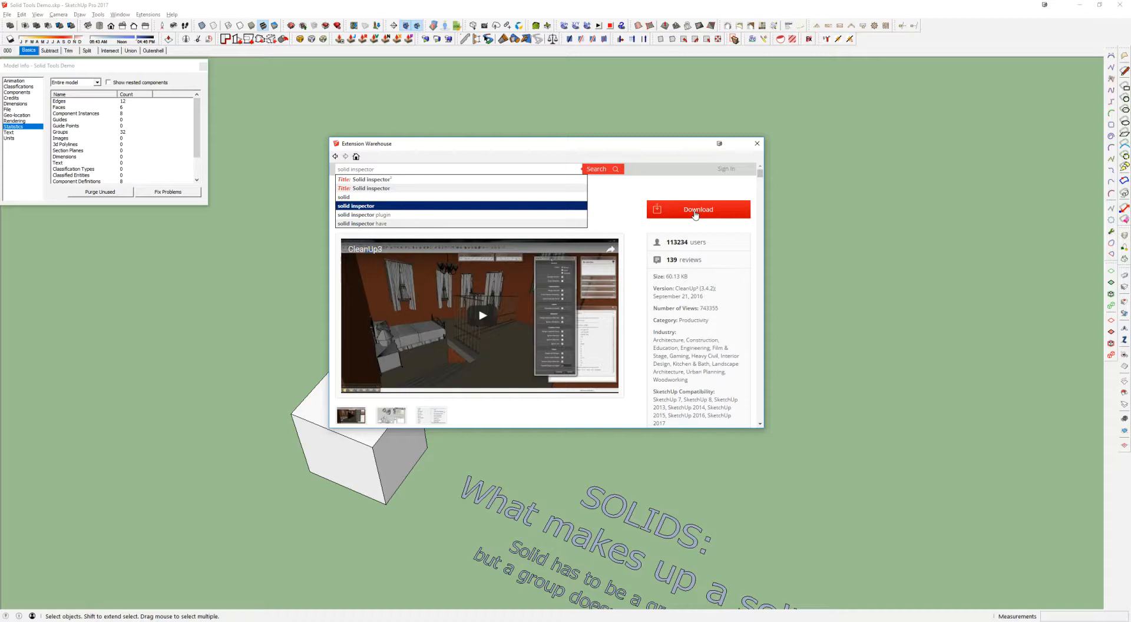
{"action": "left_click", "coordinate": [696, 215]}
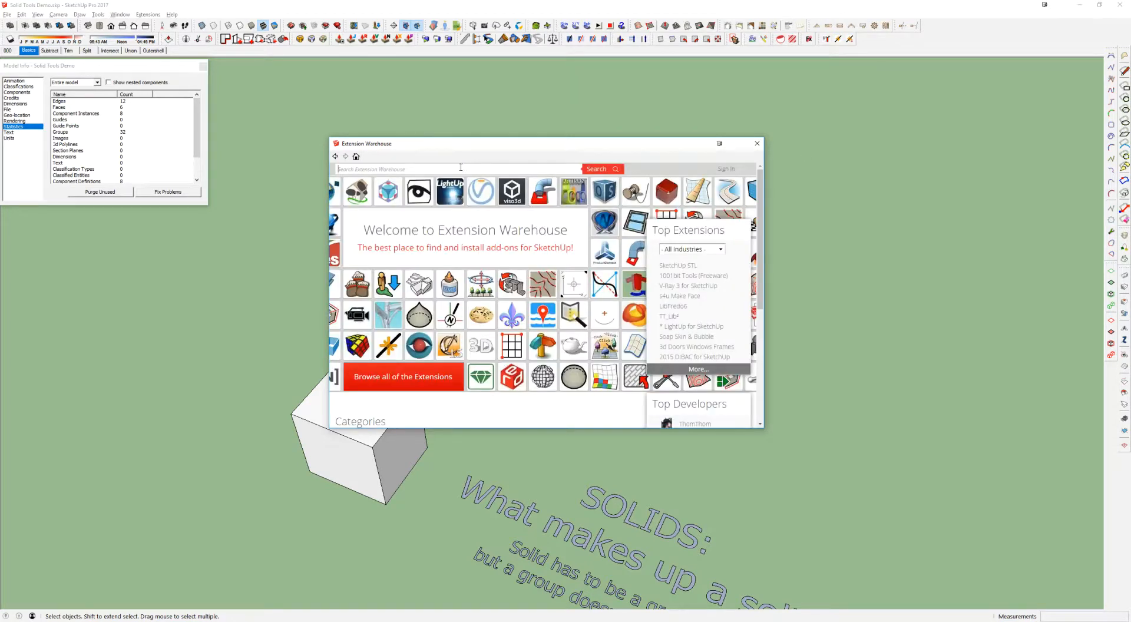
Search the Extension Warehouse for "solid inspector", highlight the Solid Inspector² entry, and close the warehouse window
{"action": "left_click", "coordinate": [461, 167]}
{"action": "type", "text": "solid inspector"}
{"action": "key", "text": "Return"}
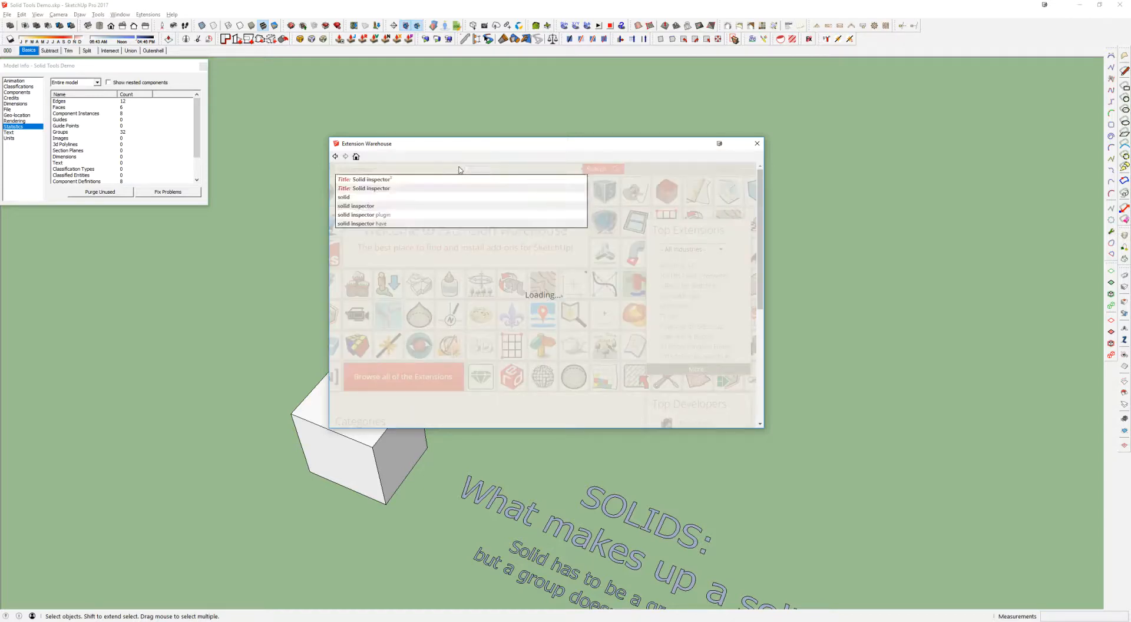
{"action": "left_click", "coordinate": [386, 189]}
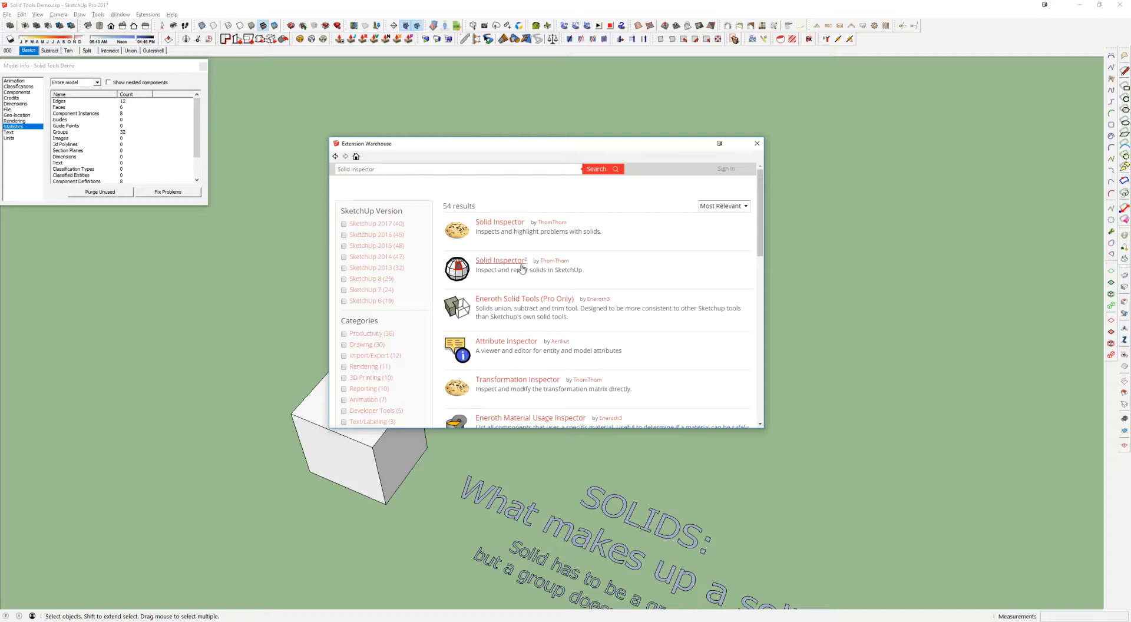
{"action": "left_click_drag", "start_coordinate": [582, 273], "coordinate": [475, 263]}
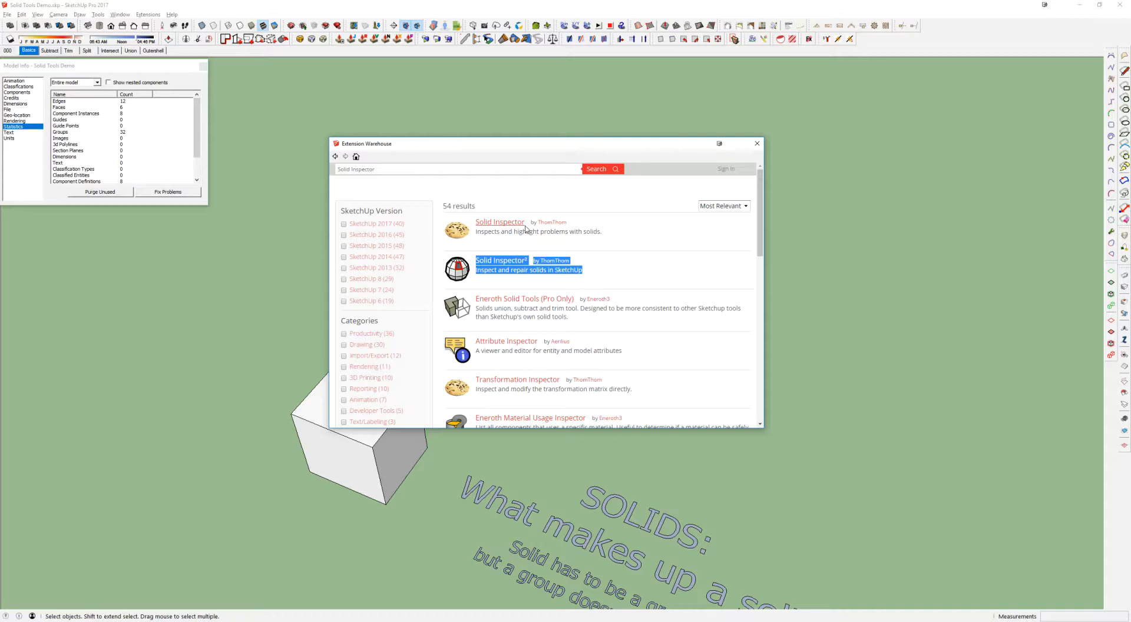
{"action": "left_click", "coordinate": [757, 144]}
Sketch a large rectangle on the ground beside the row of cubes and select its face
{"action": "middle_click_drag", "start_coordinate": [540, 285], "coordinate": [614, 297]}
{"action": "key", "text": "r"}
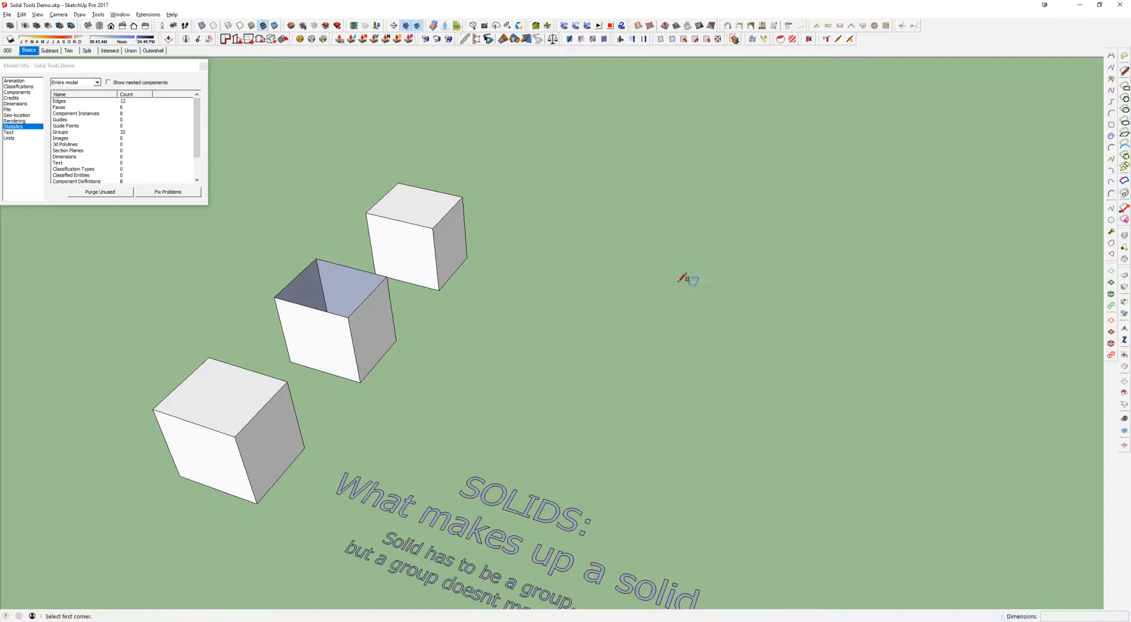
{"action": "left_click", "coordinate": [636, 234]}
{"action": "left_click", "coordinate": [838, 421]}
{"action": "key", "text": "space"}
{"action": "left_click", "coordinate": [779, 318]}
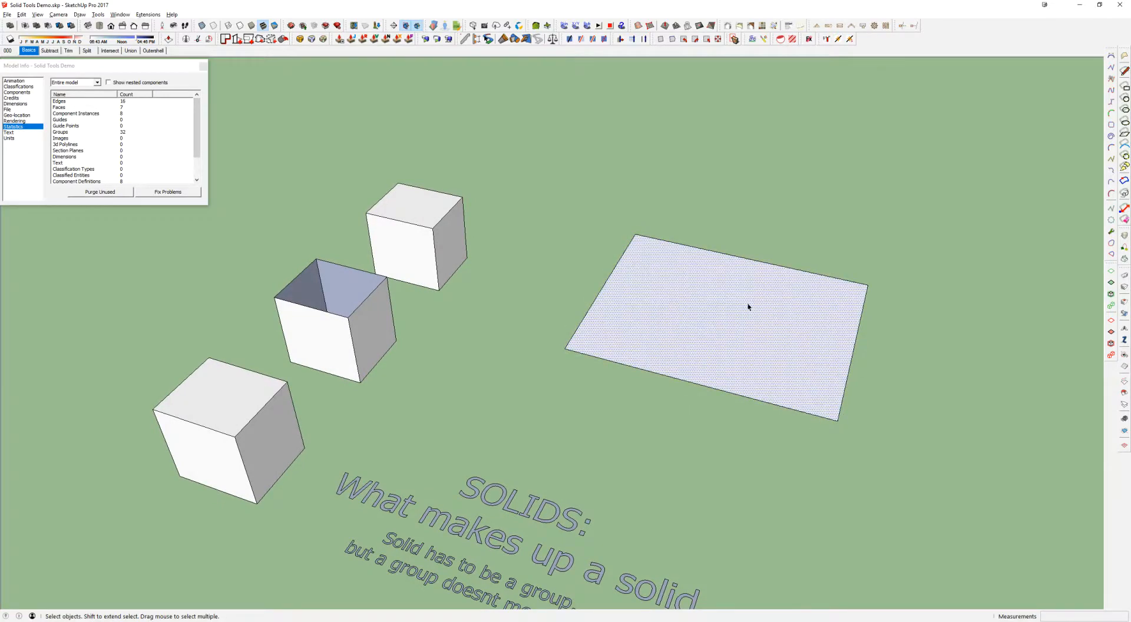
Draw a line across the rectangle from its front edge's midpoint to the back edge, and select one resulting half
{"action": "key", "text": "l"}
{"action": "left_click", "coordinate": [696, 382]}
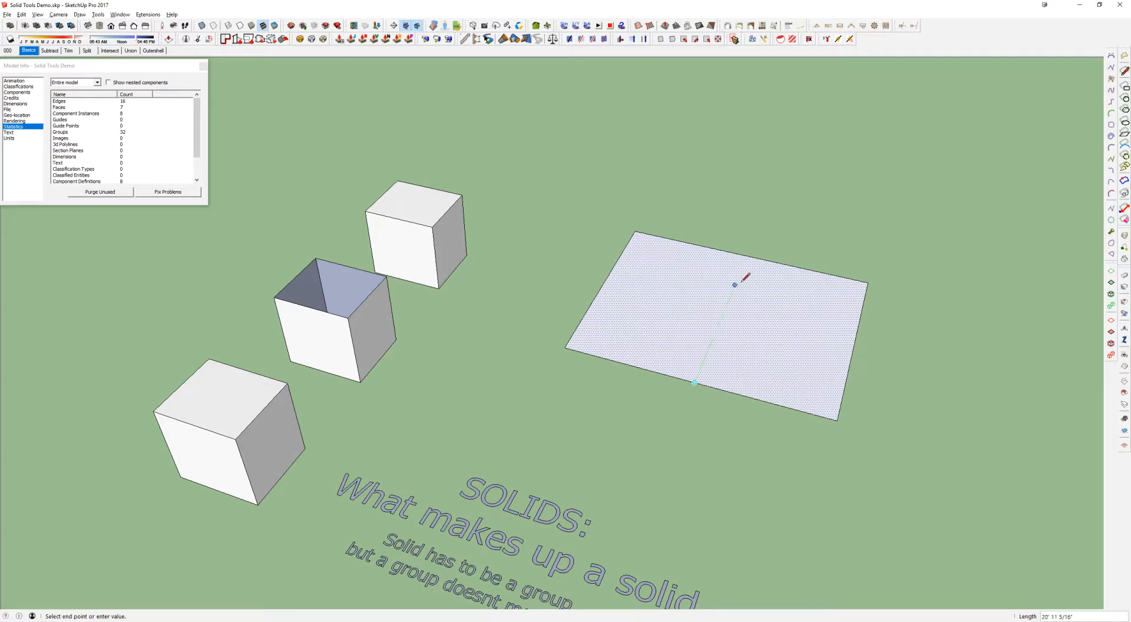
{"action": "left_click", "coordinate": [747, 257]}
{"action": "key", "text": "space"}
{"action": "left_click", "coordinate": [782, 298]}
{"action": "middle_click_drag", "start_coordinate": [782, 298], "coordinate": [736, 303], "text": "shift"}
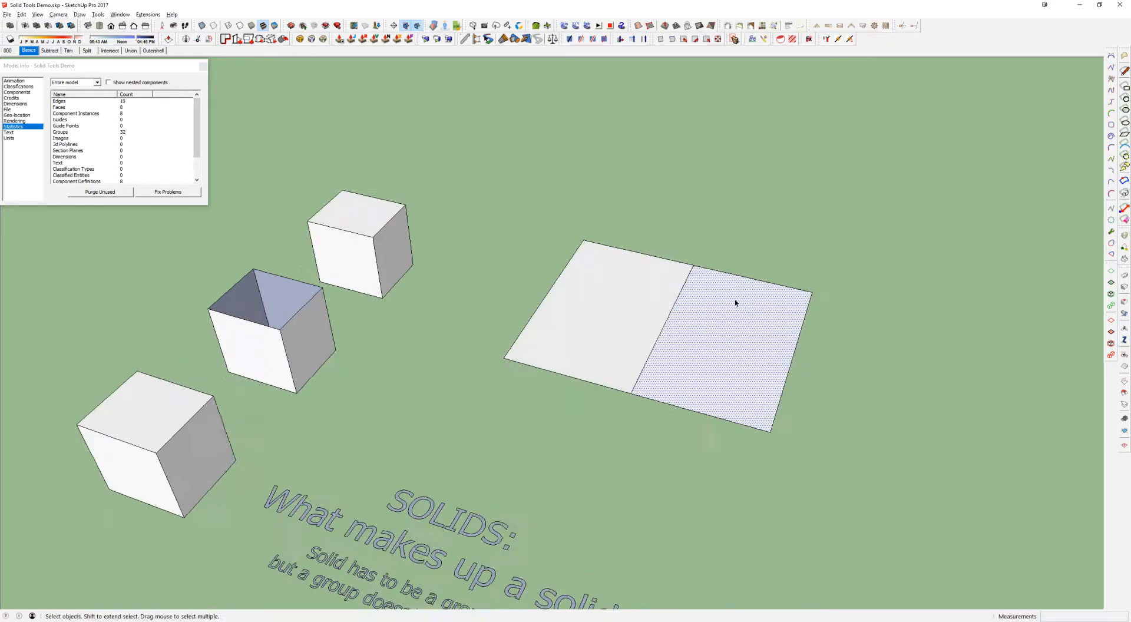
Select the edge segments around the dividing line to examine where the rectangle's front and back edges are split
{"action": "left_click_drag", "start_coordinate": [520, 216], "coordinate": [899, 447]}
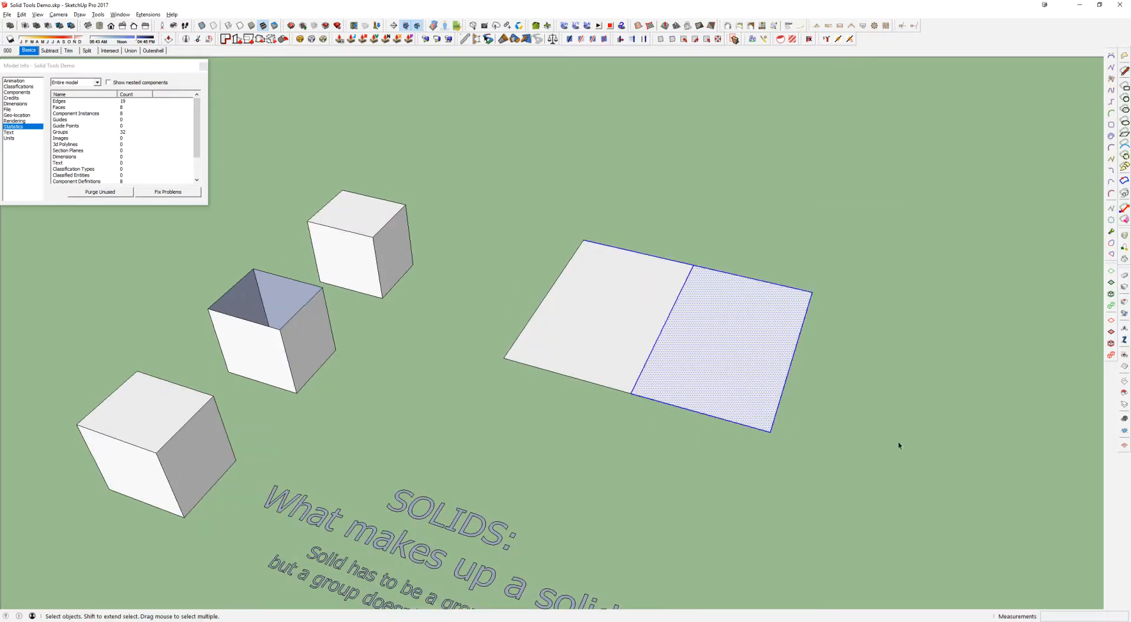
{"action": "left_click", "coordinate": [686, 276]}
{"action": "left_click", "coordinate": [656, 404]}
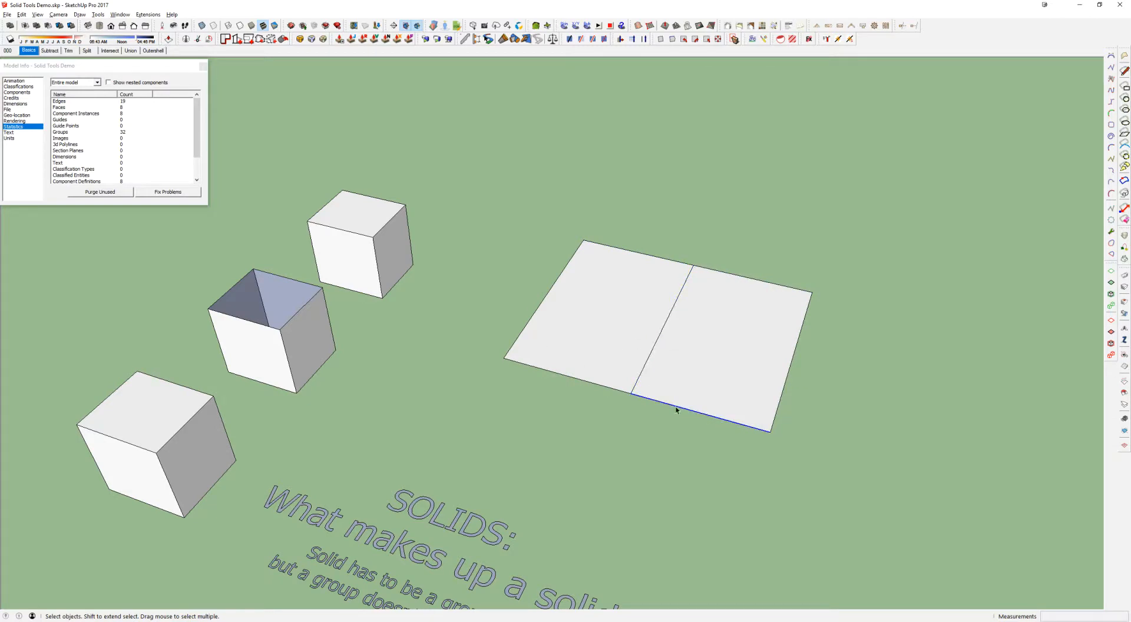
{"action": "left_click", "coordinate": [626, 393]}
{"action": "left_click", "coordinate": [645, 399]}
{"action": "left_click", "coordinate": [663, 259]}
{"action": "left_click", "coordinate": [720, 272]}
{"action": "left_click", "coordinate": [664, 260]}
Erase the line dividing the rectangle and select the rectangle's front edge to check that it is one segment
{"action": "scroll", "coordinate": [668, 324], "scroll_direction": "up", "scroll_amount": 3}
{"action": "key", "text": "e"}
{"action": "middle_click_drag", "start_coordinate": [678, 323], "coordinate": [638, 323], "text": "shift"}
{"action": "left_click", "coordinate": [642, 320]}
{"action": "key", "text": "space"}
{"action": "left_click", "coordinate": [539, 437]}
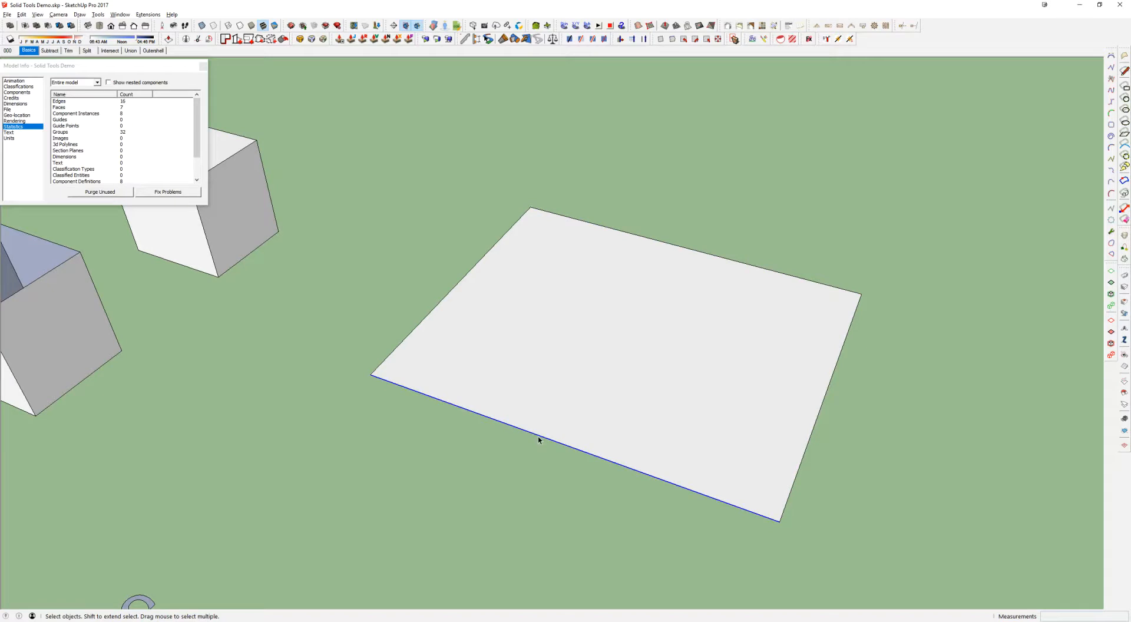
Split the rectangle's front edge by drawing a line over it from its midpoint to the near corner
{"action": "key", "text": "l"}
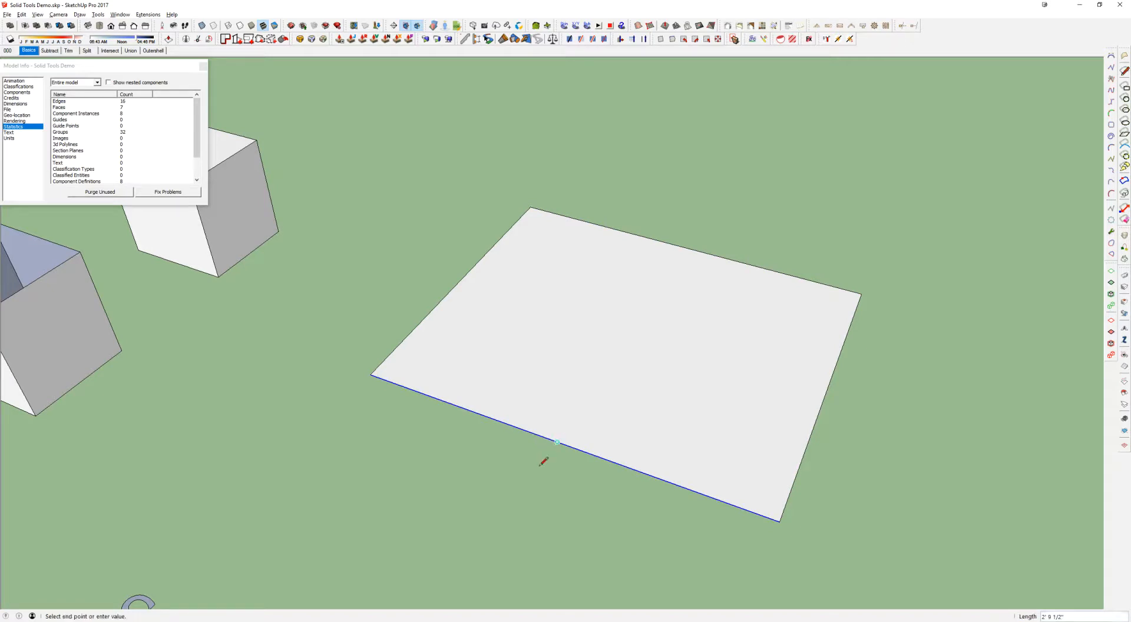
{"action": "key", "text": "space"}
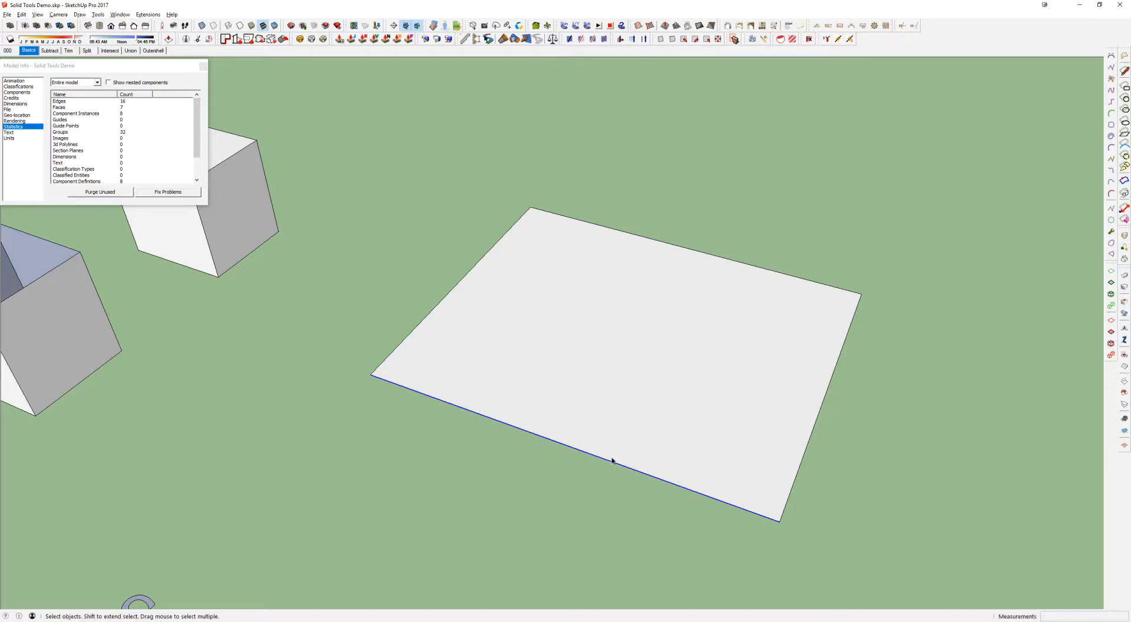
{"action": "key", "text": "l"}
{"action": "left_click", "coordinate": [558, 442]}
{"action": "left_click", "coordinate": [780, 522]}
{"action": "key", "text": "space"}
{"action": "left_click", "coordinate": [546, 440]}
Push/Pull the rectangle's face upward about 19' to form a box
{"action": "scroll", "coordinate": [648, 445], "scroll_direction": "down", "scroll_amount": 3}
{"action": "key", "text": "p"}
{"action": "left_click_drag", "start_coordinate": [677, 439], "coordinate": [688, 283]}
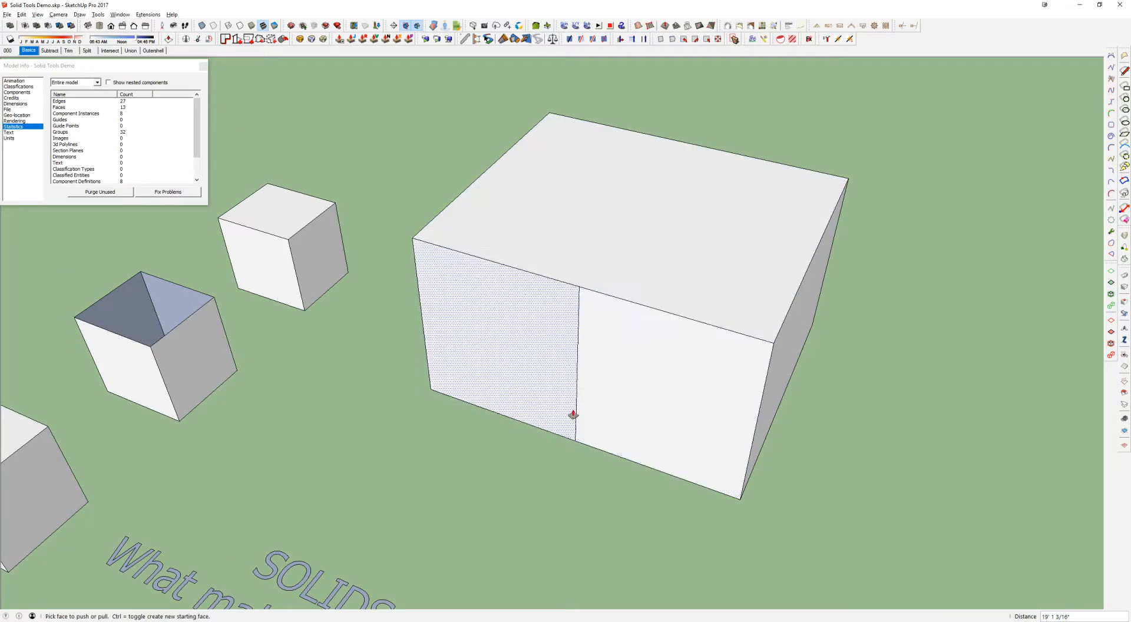
{"action": "key", "text": "space"}
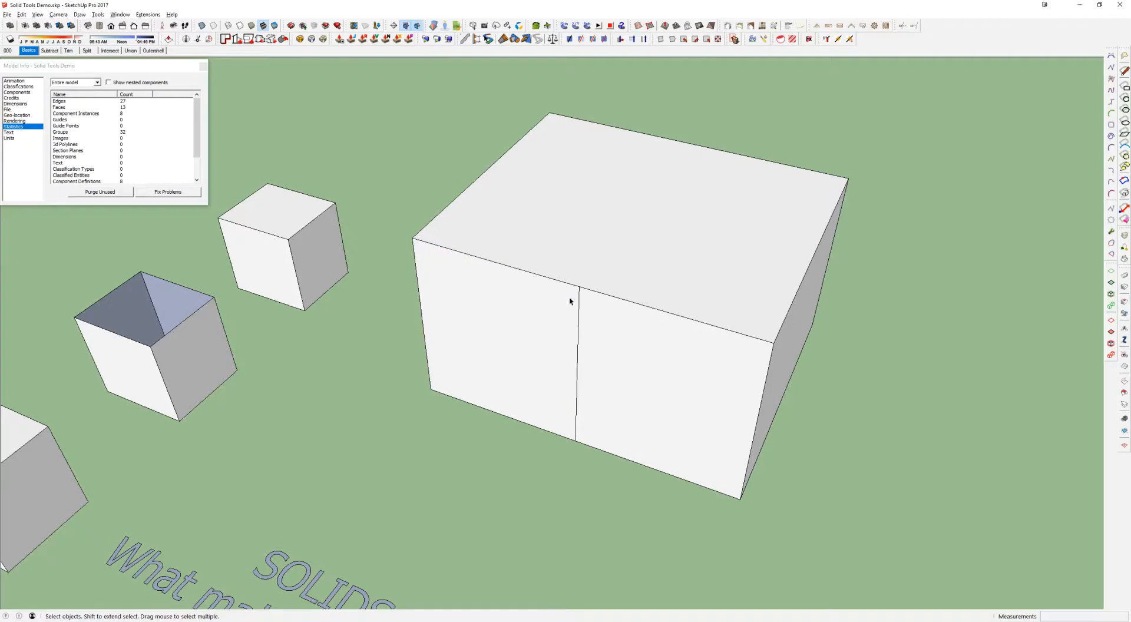
Select all of the box's connected geometry, make it a group, and try Outer Shell on the group
{"action": "triple_click", "coordinate": [570, 301]}
{"action": "key", "text": "ctrl+g"}
{"action": "left_click", "coordinate": [10, 25]}
{"action": "key", "text": "space"}
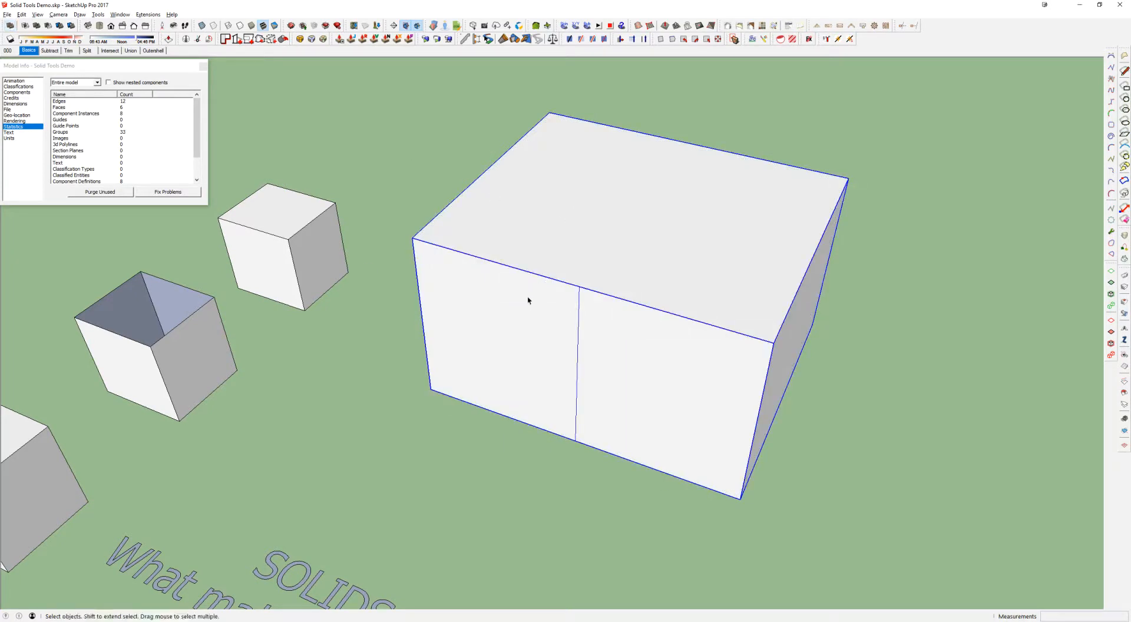
Draw a loose line on the front face inside the box group and move its upper end to the face's upper corner
{"action": "triple_click", "coordinate": [556, 342]}
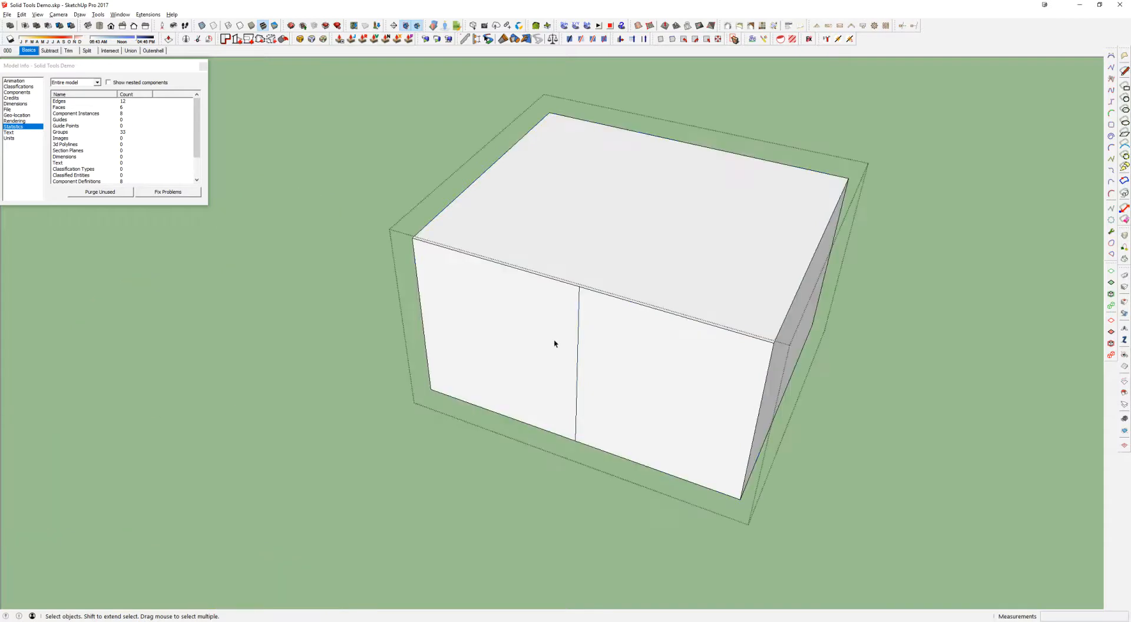
{"action": "key", "text": "l"}
{"action": "left_click", "coordinate": [521, 315]}
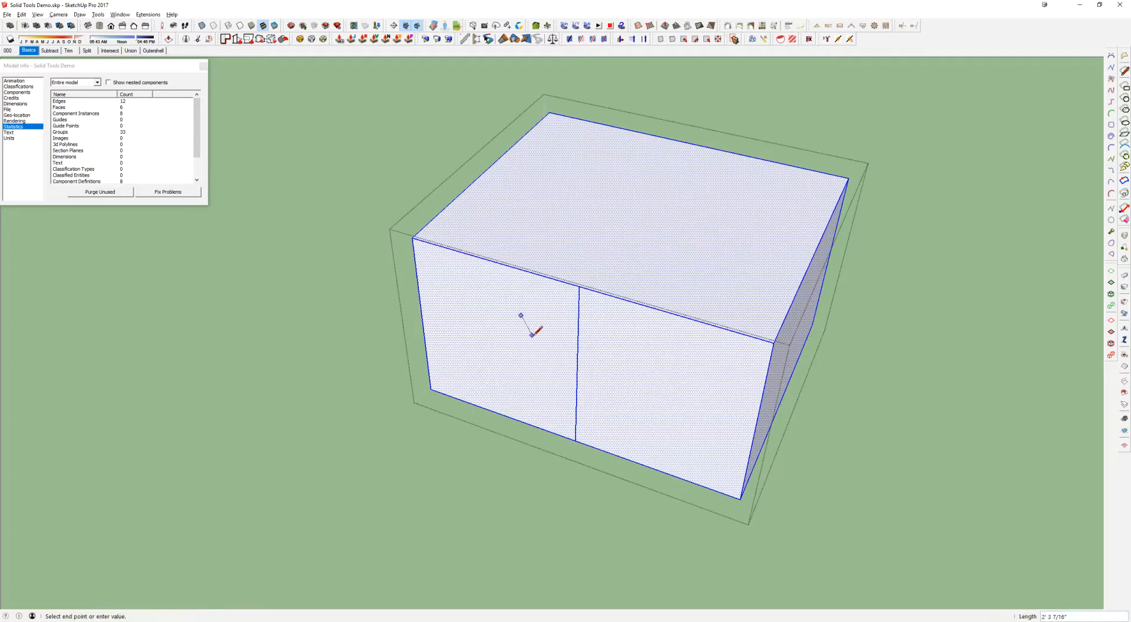
{"action": "left_click", "coordinate": [577, 370]}
{"action": "key", "text": "ctrl+t"}
{"action": "key", "text": "m"}
{"action": "left_click", "coordinate": [526, 319]}
{"action": "left_click", "coordinate": [413, 238]}
{"action": "key", "text": "space"}
{"action": "key", "text": "Escape"}
{"action": "left_click", "coordinate": [555, 313]}
{"action": "double_click", "coordinate": [539, 334]}
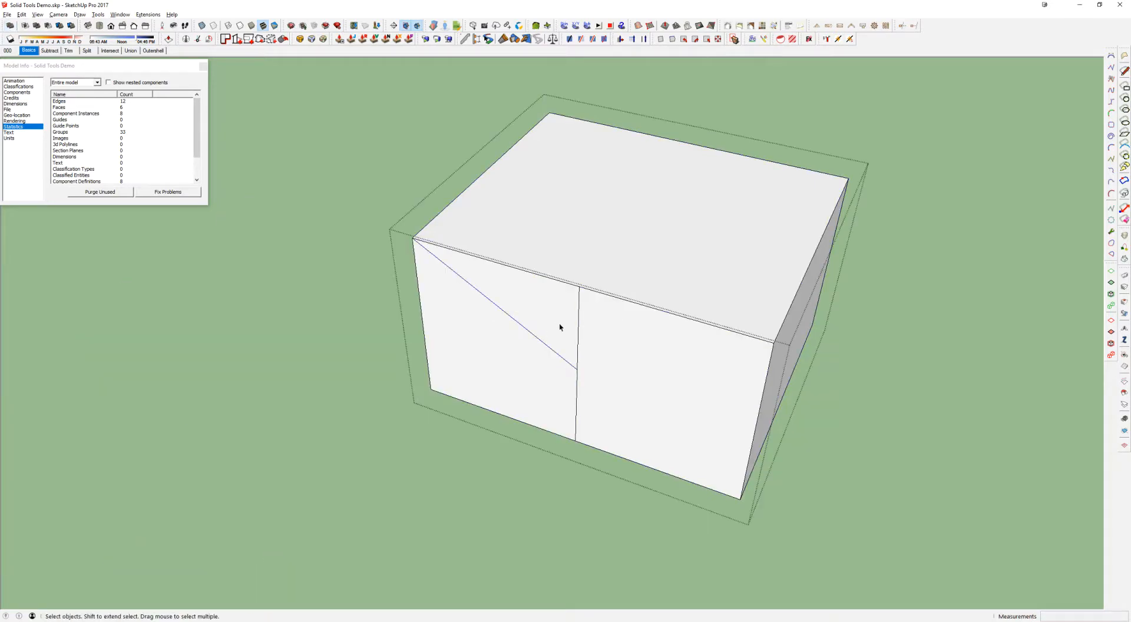
Review the CleanUp³ Clean options from General to Edges for the selected box group, and dismiss the settings without cleaning
{"action": "middle_click_drag", "start_coordinate": [584, 323], "coordinate": [626, 315]}
{"action": "left_click", "coordinate": [621, 322]}
{"action": "triple_click", "coordinate": [623, 329]}
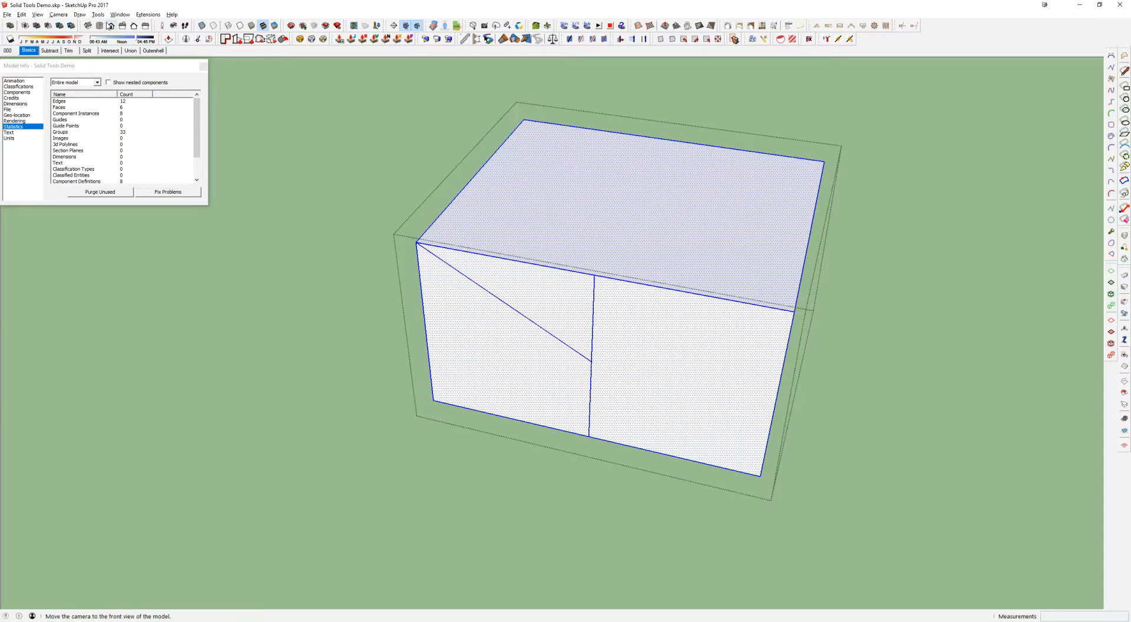
{"action": "mouse_move", "coordinate": [515, 207]}
{"action": "middle_mouse_down"}
{"action": "mouse_move", "coordinate": [537, 214]}
{"action": "mouse_move", "coordinate": [513, 216]}
{"action": "middle_mouse_up"}
{"action": "left_click", "coordinate": [346, 178]}
{"action": "left_click", "coordinate": [498, 169]}
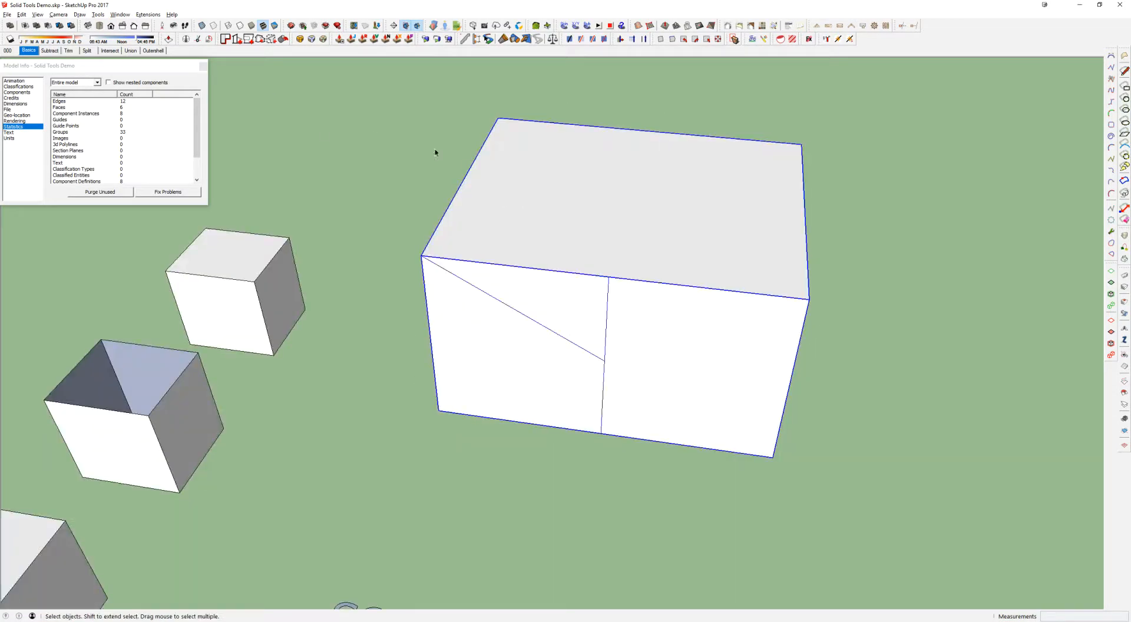
{"action": "left_click", "coordinate": [148, 14]}
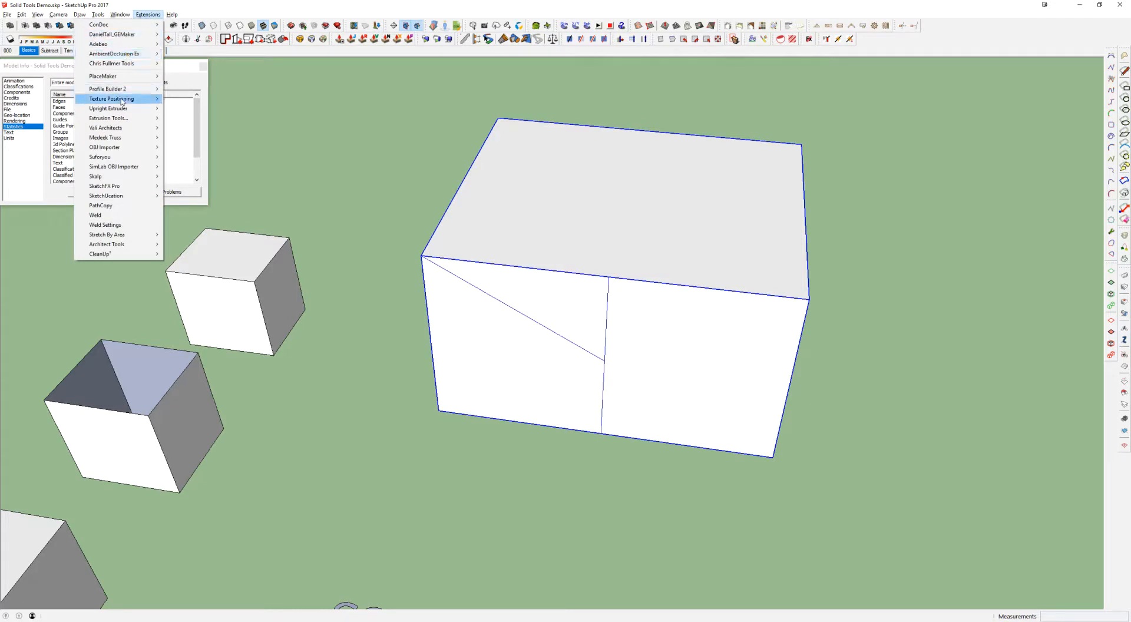
{"action": "mouse_move", "coordinate": [107, 257]}
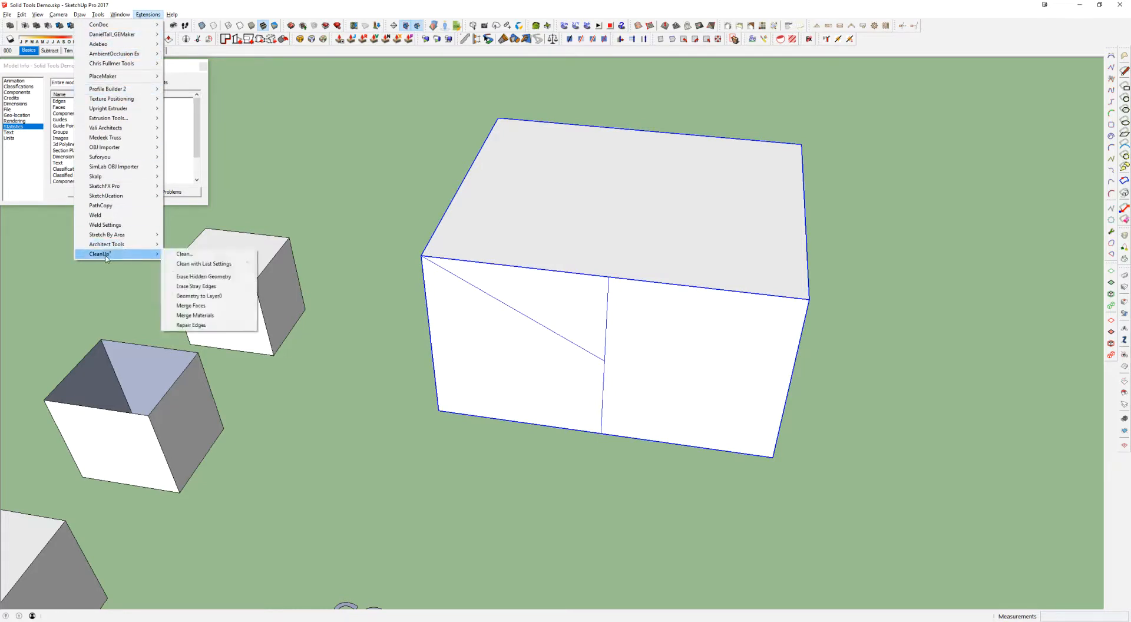
{"action": "left_click", "coordinate": [186, 256]}
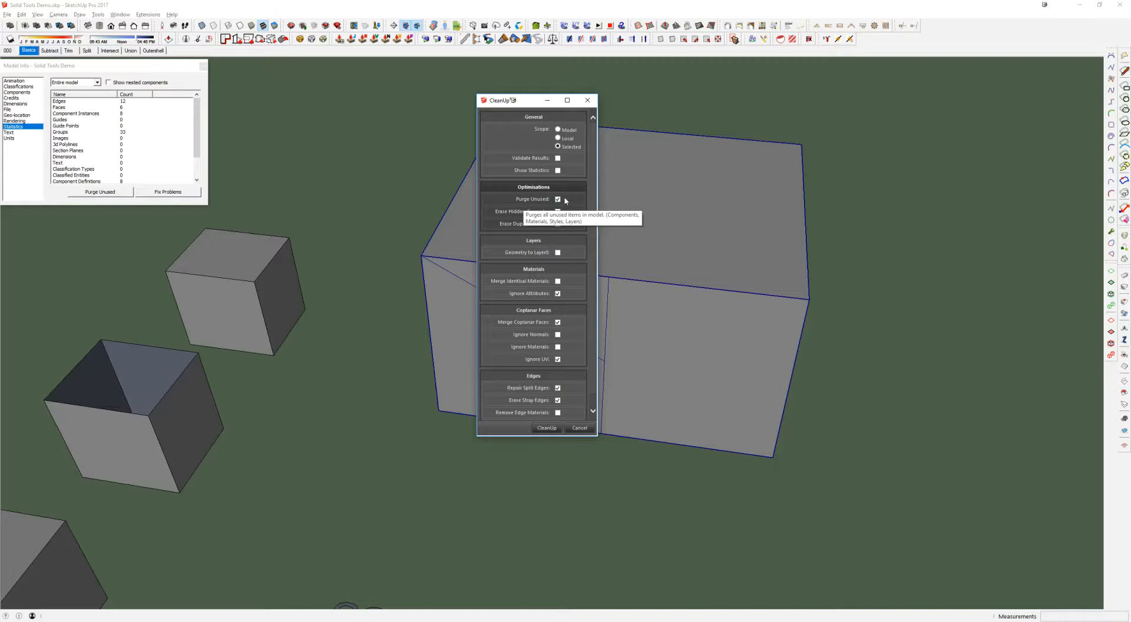
{"action": "scroll", "coordinate": [525, 330], "scroll_direction": "down", "scroll_amount": 1}
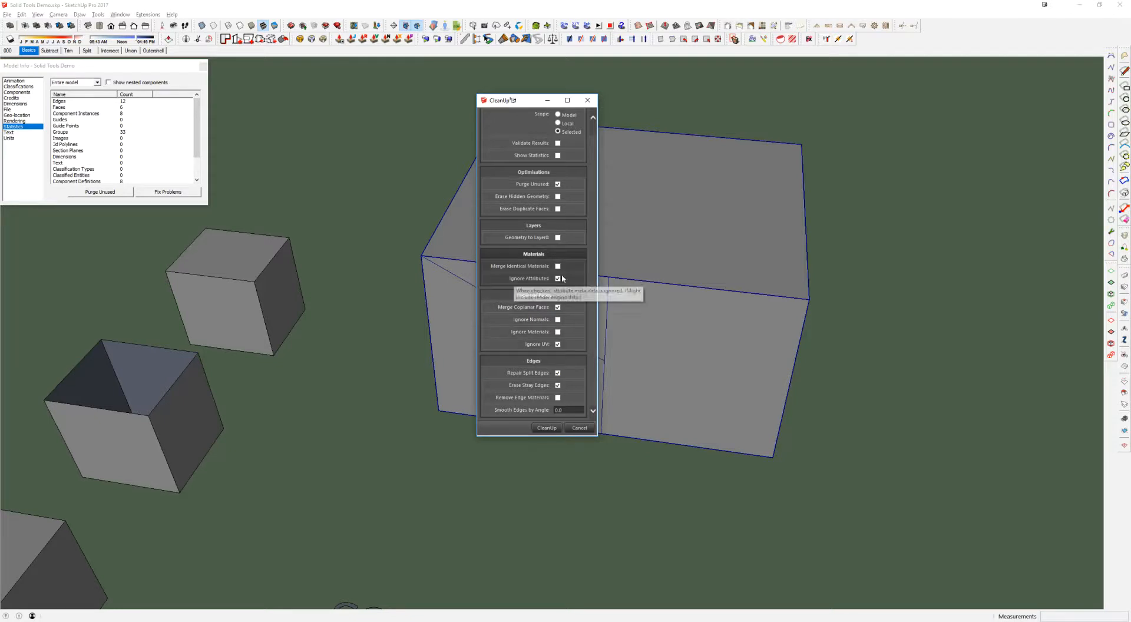
{"action": "scroll", "coordinate": [562, 241], "scroll_direction": "up", "scroll_amount": 1}
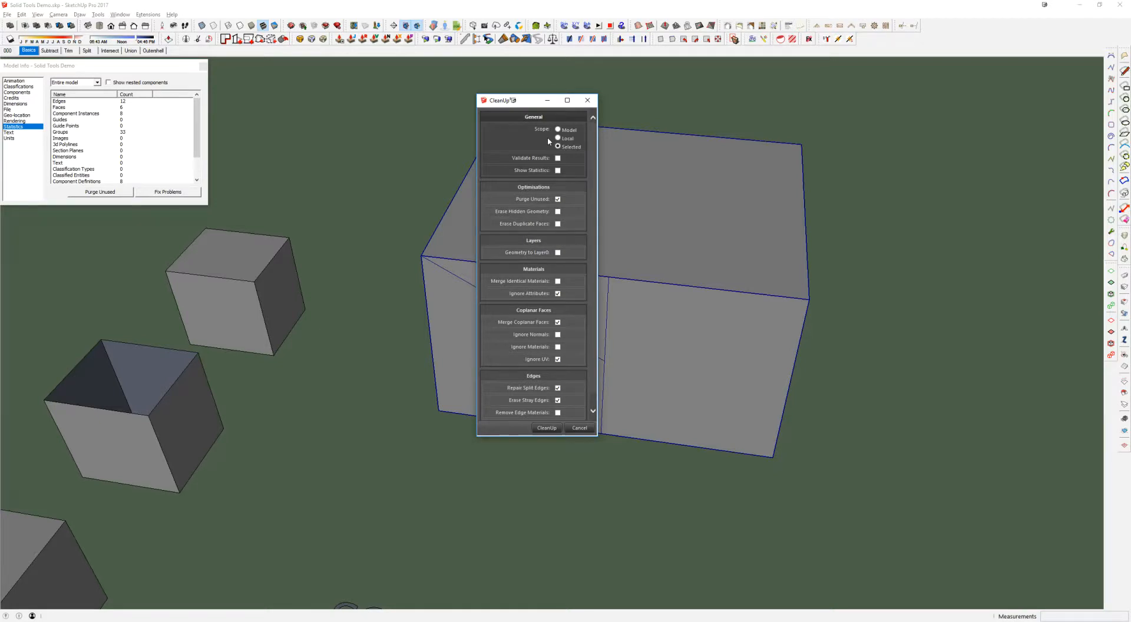
{"action": "scroll", "coordinate": [543, 391], "scroll_direction": "down", "scroll_amount": 1}
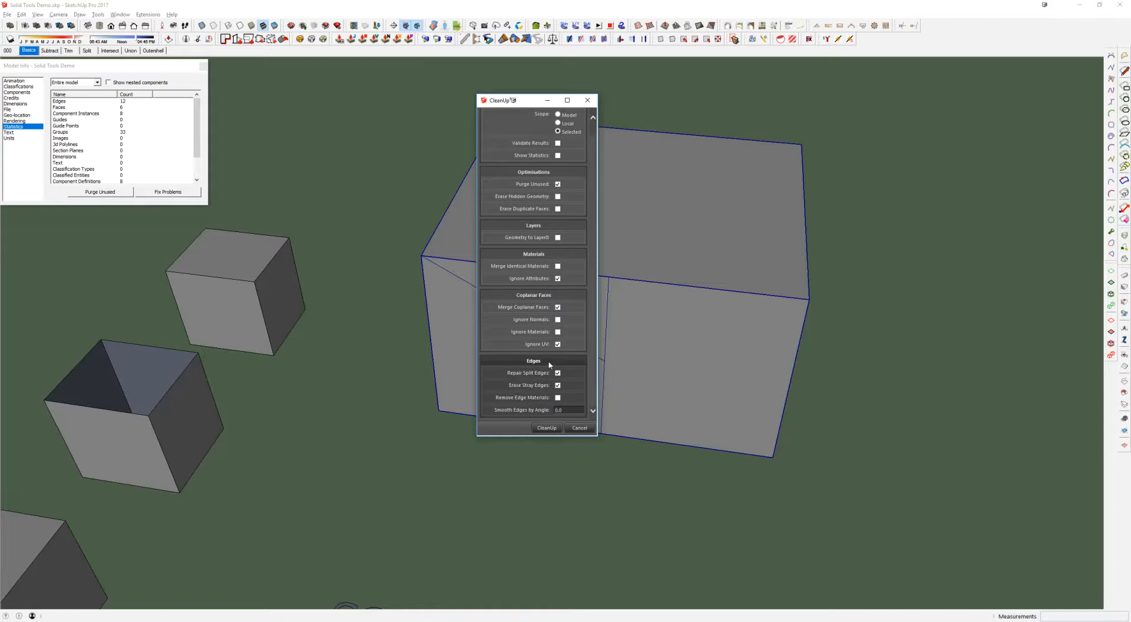
{"action": "scroll", "coordinate": [542, 360], "scroll_direction": "up", "scroll_amount": 1}
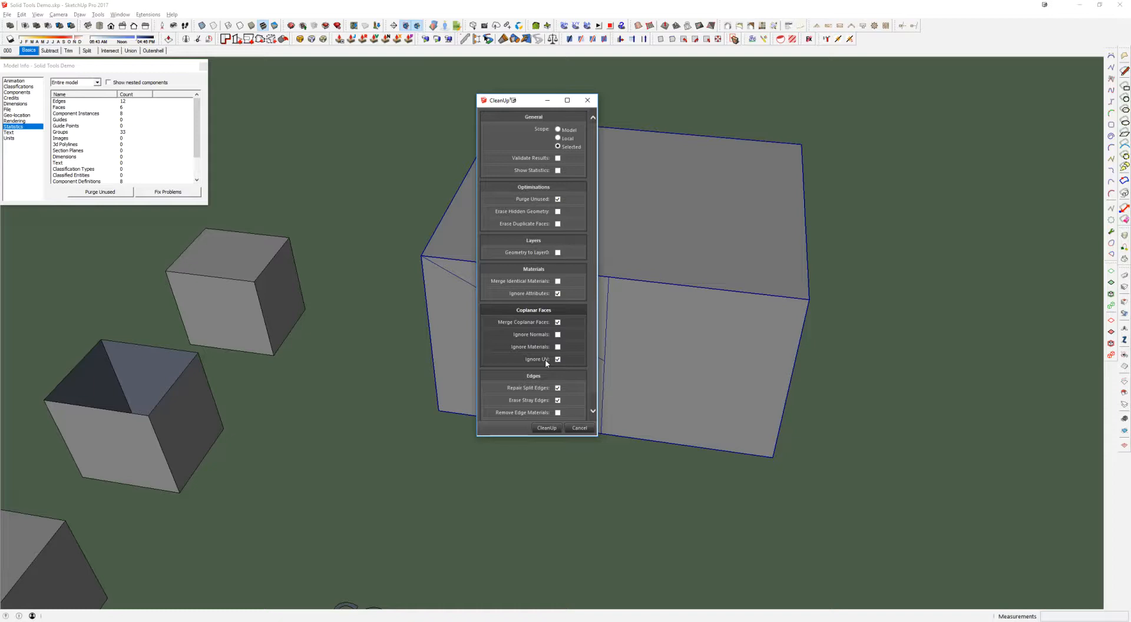
{"action": "left_click", "coordinate": [588, 100]}
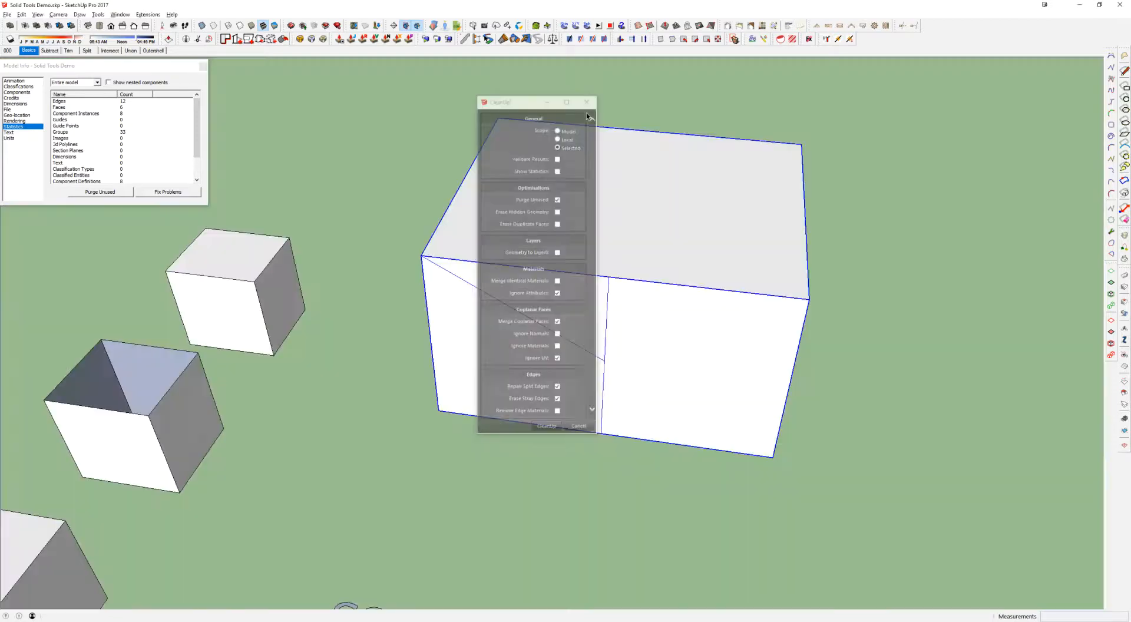
Divide the top face inside the box group with a line from the front edge's midpoint to the back edge
{"action": "double_click", "coordinate": [626, 213]}
{"action": "key", "text": "l"}
{"action": "left_click", "coordinate": [609, 280]}
{"action": "left_click", "coordinate": [645, 126]}
Paint both halves of the box's top face with the brick material
{"action": "key", "text": "b"}
{"action": "left_click", "coordinate": [613, 224]}
{"action": "middle_click_drag", "start_coordinate": [613, 224], "coordinate": [637, 374]}
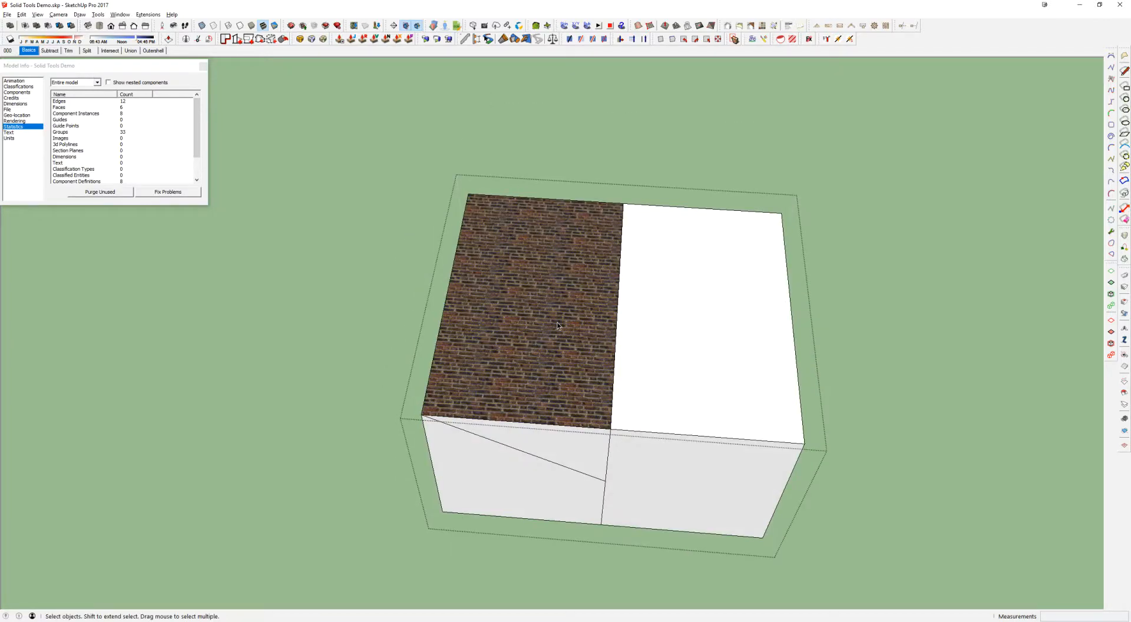
{"action": "left_click", "coordinate": [665, 290]}
Rotate the brick texture on one half of the top face 90° clockwise so the two halves run in different directions
{"action": "left_click", "coordinate": [726, 313]}
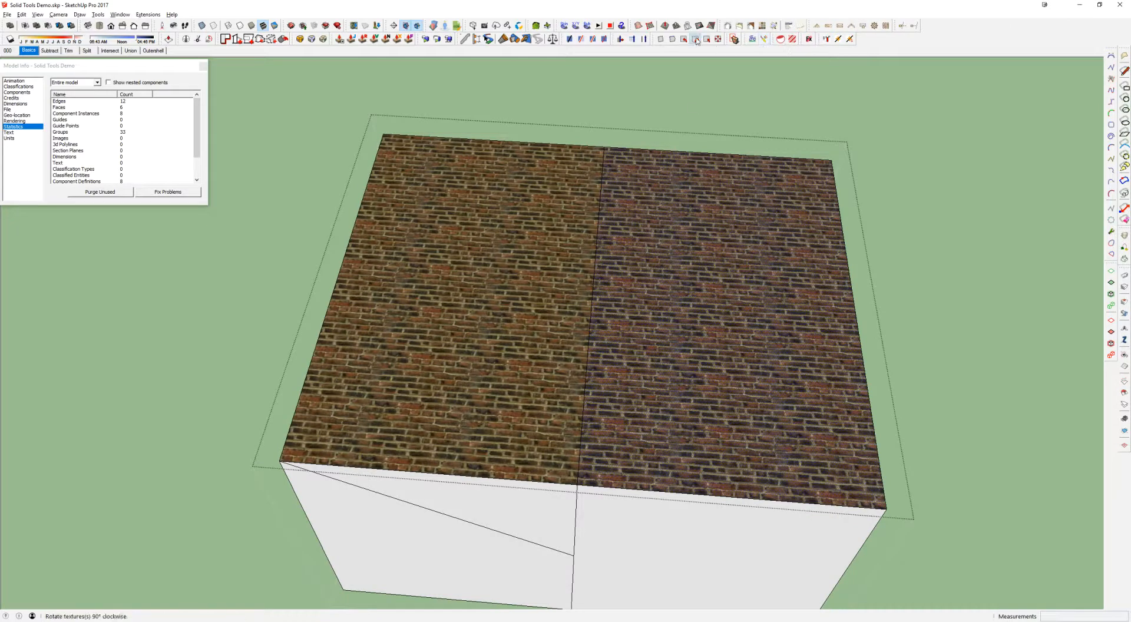
{"action": "left_click", "coordinate": [735, 39]}
{"action": "middle_click_drag", "start_coordinate": [693, 208], "coordinate": [660, 228]}
{"action": "left_click", "coordinate": [540, 232]}
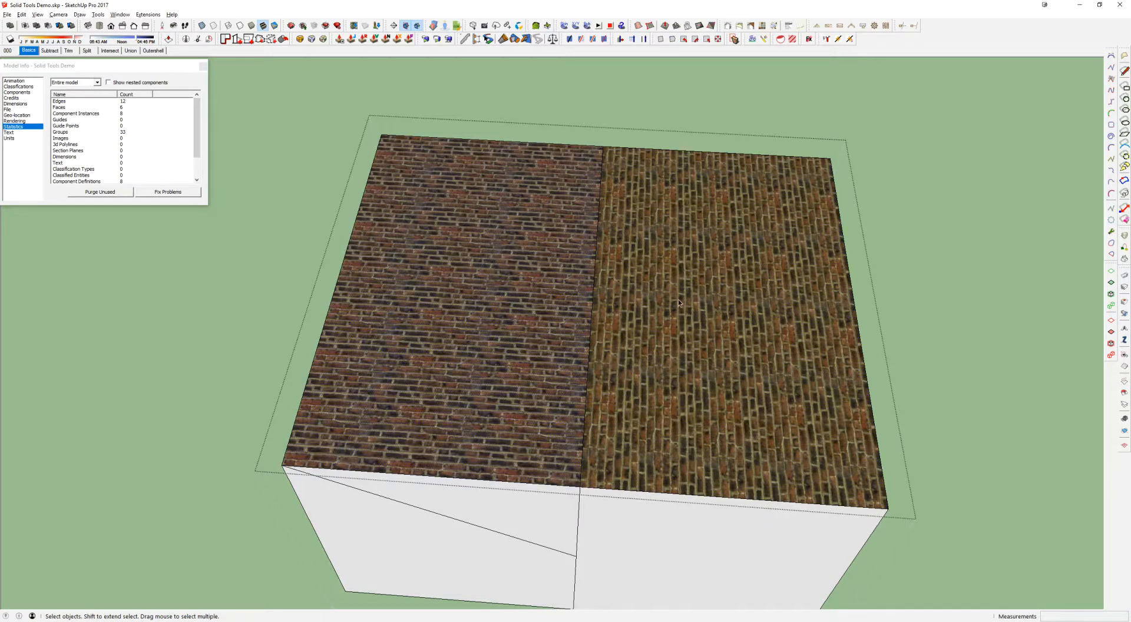
{"action": "middle_click_drag", "start_coordinate": [679, 286], "coordinate": [566, 225]}
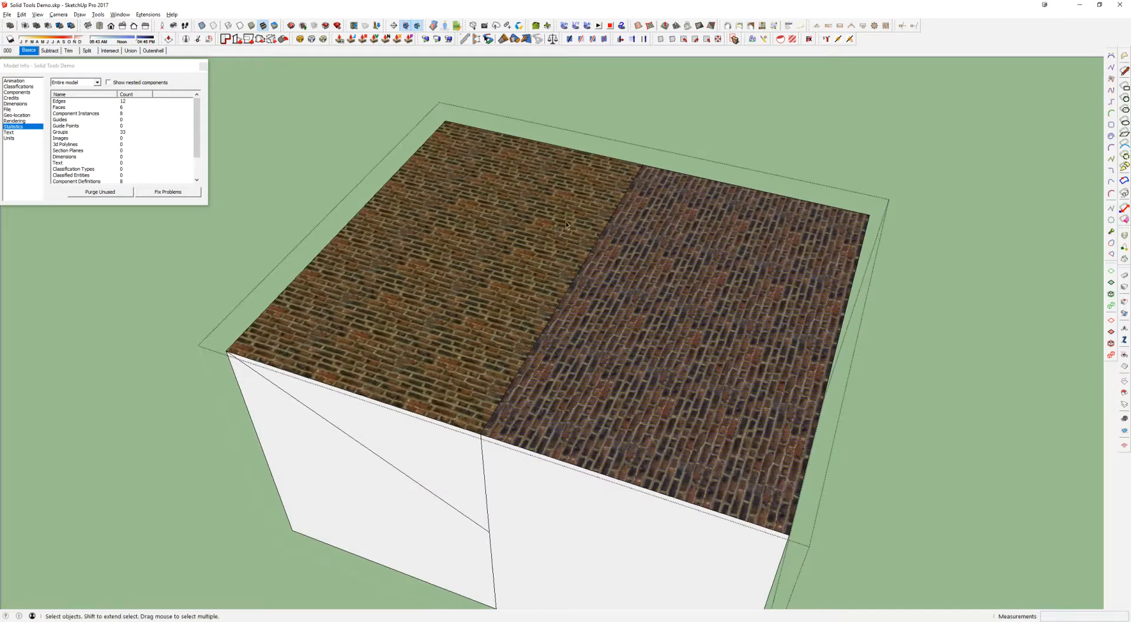
Run CleanUp³ on all the box's geometry with Merge Coplanar Faces and Ignore UV enabled, and undo the cleanup
{"action": "triple_click", "coordinate": [616, 289]}
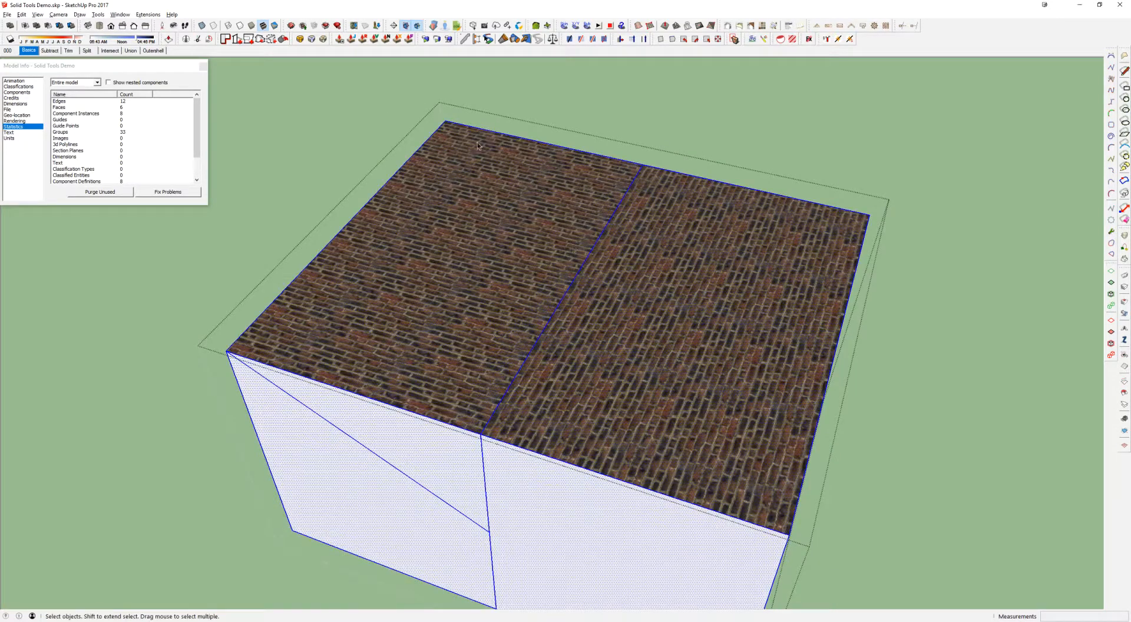
{"action": "middle_click_drag", "start_coordinate": [556, 195], "coordinate": [569, 195]}
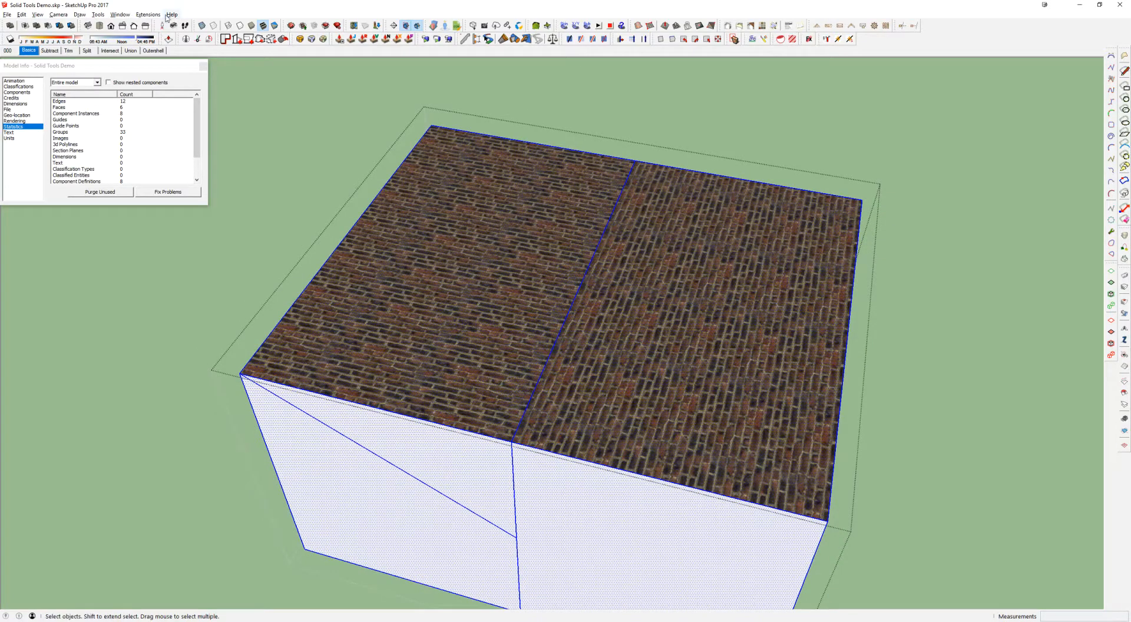
{"action": "left_click", "coordinate": [148, 15]}
{"action": "mouse_move", "coordinate": [122, 257]}
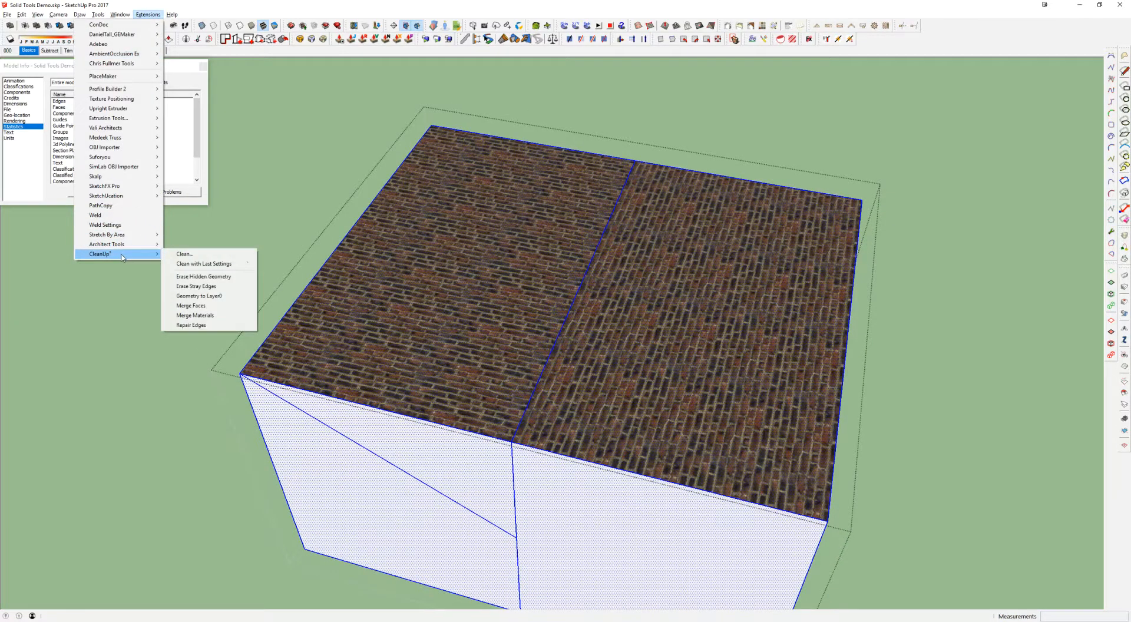
{"action": "left_click", "coordinate": [200, 257]}
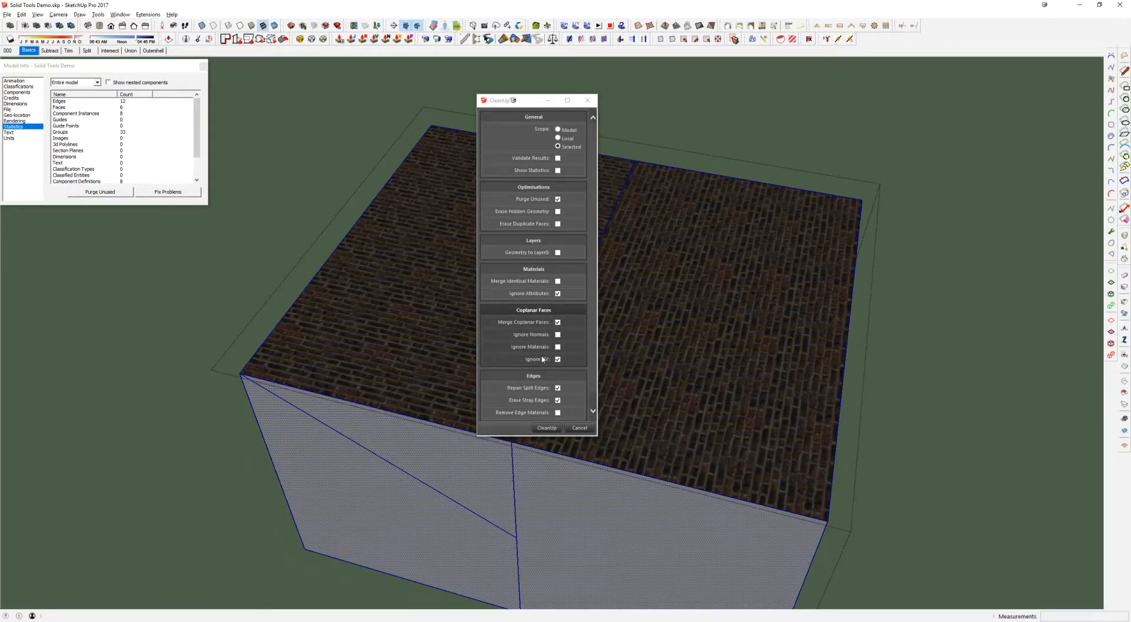
{"action": "left_click", "coordinate": [547, 428]}
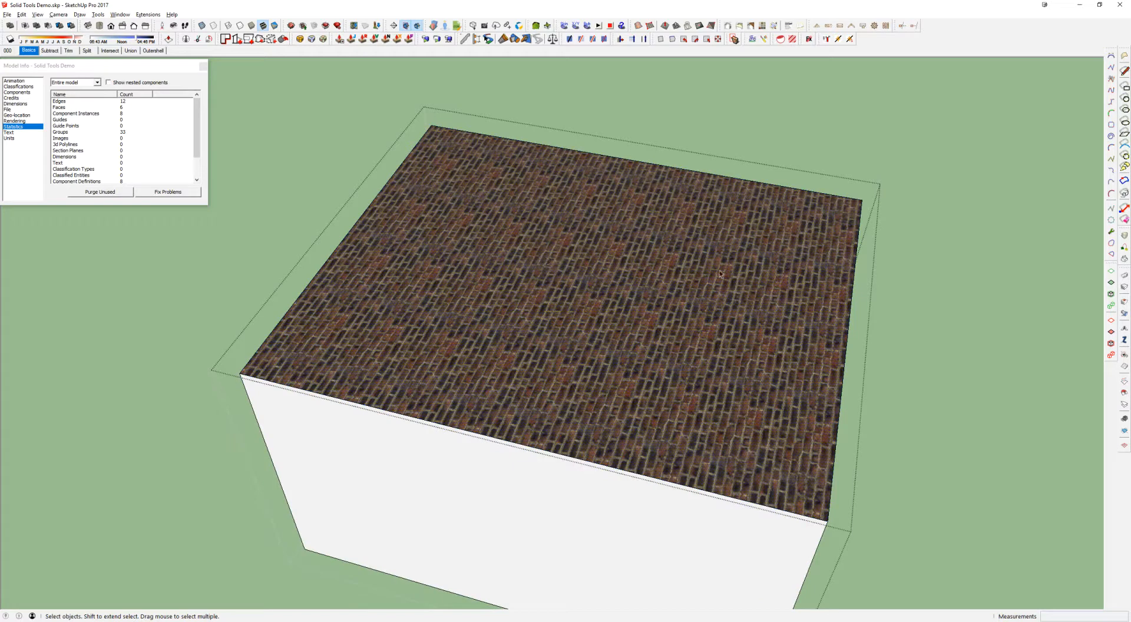
{"action": "key", "text": "l"}
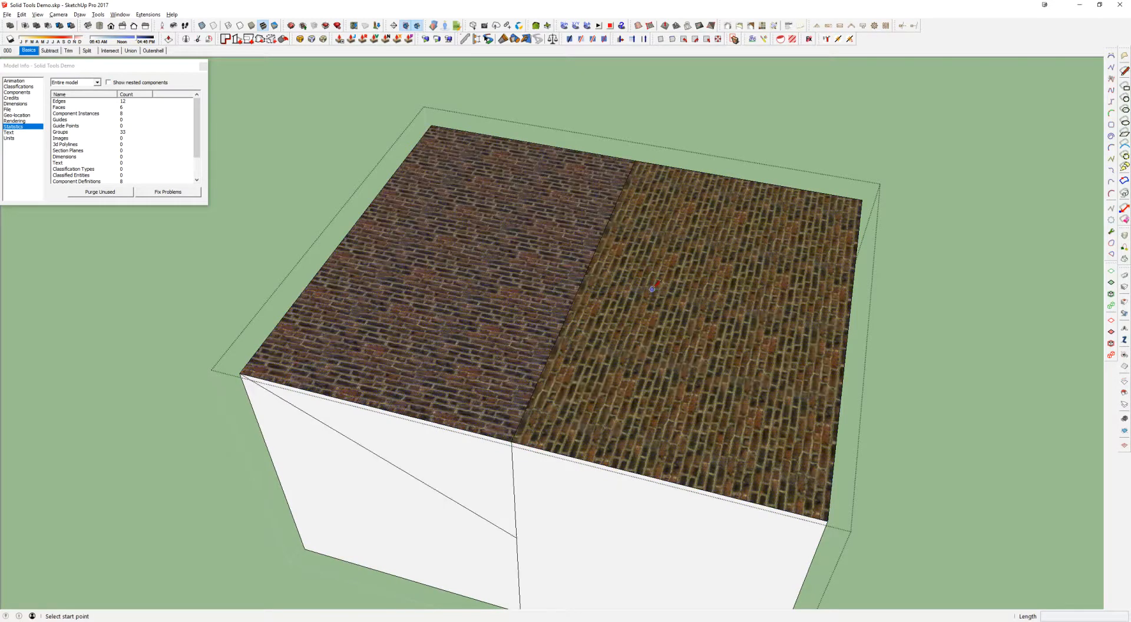
{"action": "middle_click_drag", "start_coordinate": [530, 223], "coordinate": [663, 194]}
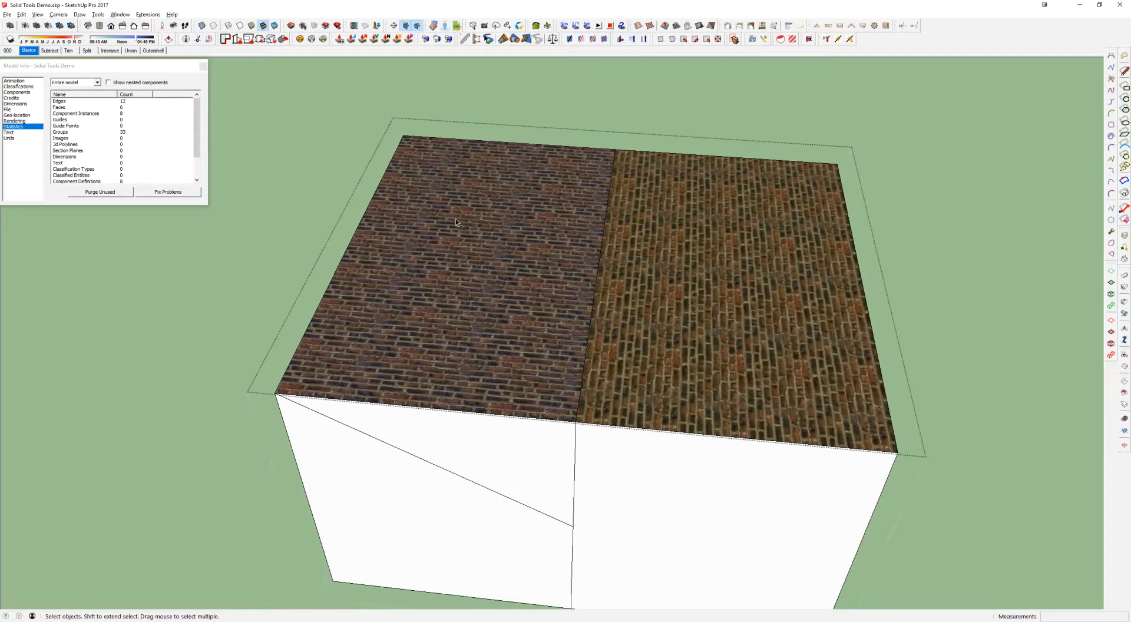
Run CleanUp³ on all the box's geometry with Merge Coplanar Faces enabled and Ignore UV disabled
{"action": "triple_click", "coordinate": [654, 303]}
{"action": "left_click", "coordinate": [148, 15]}
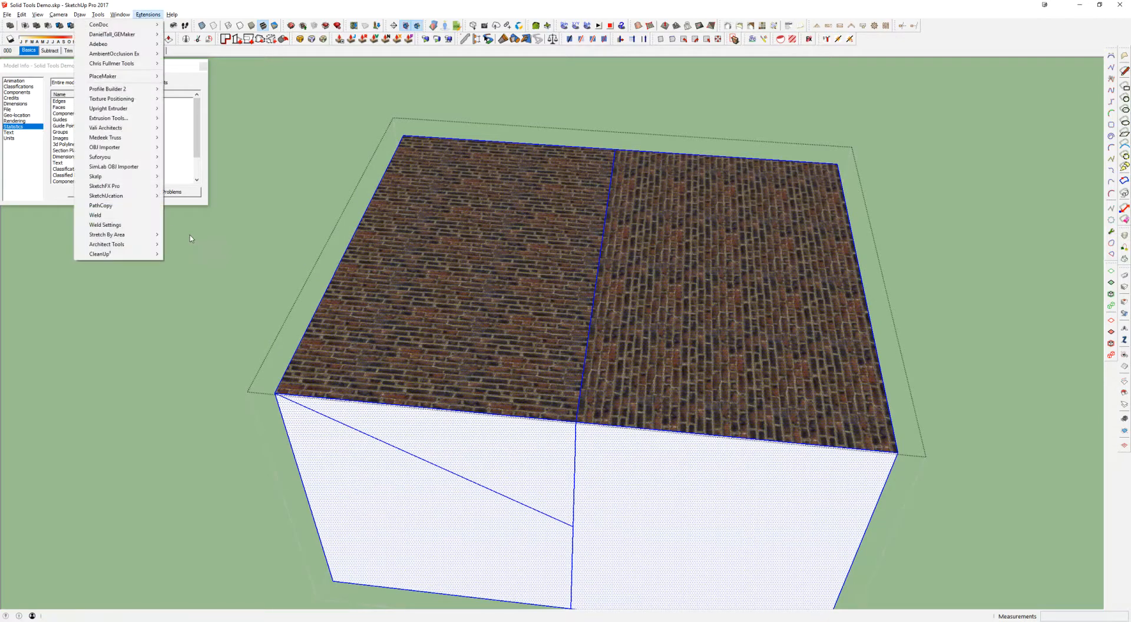
{"action": "mouse_move", "coordinate": [126, 255]}
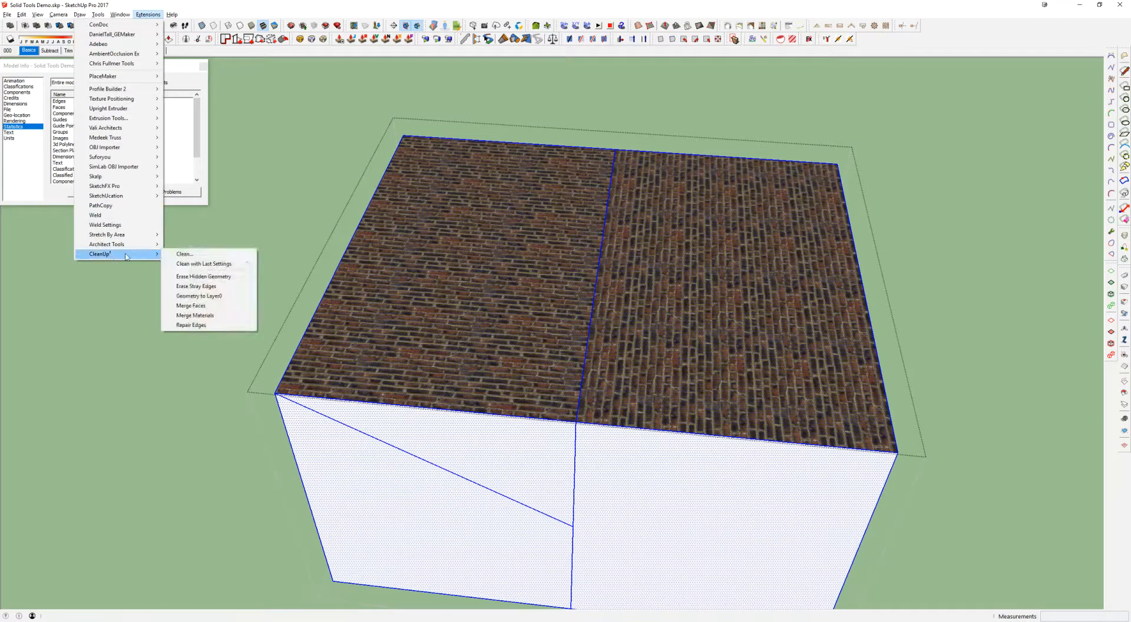
{"action": "left_click", "coordinate": [195, 257]}
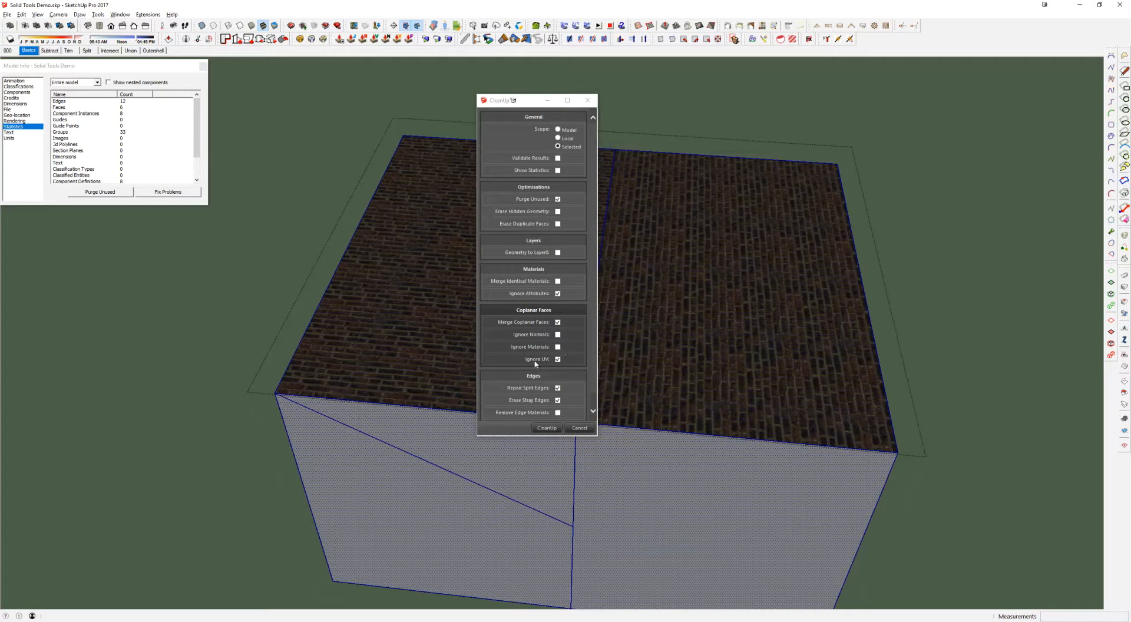
{"action": "mouse_move", "coordinate": [532, 362]}
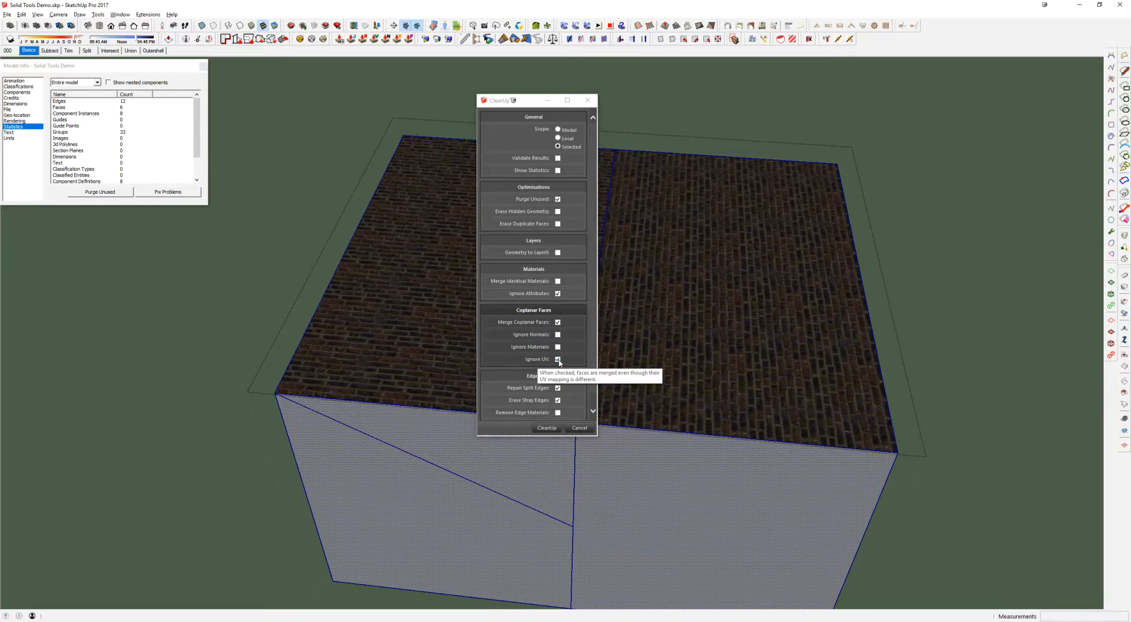
{"action": "left_click", "coordinate": [558, 360]}
{"action": "left_click", "coordinate": [547, 428]}
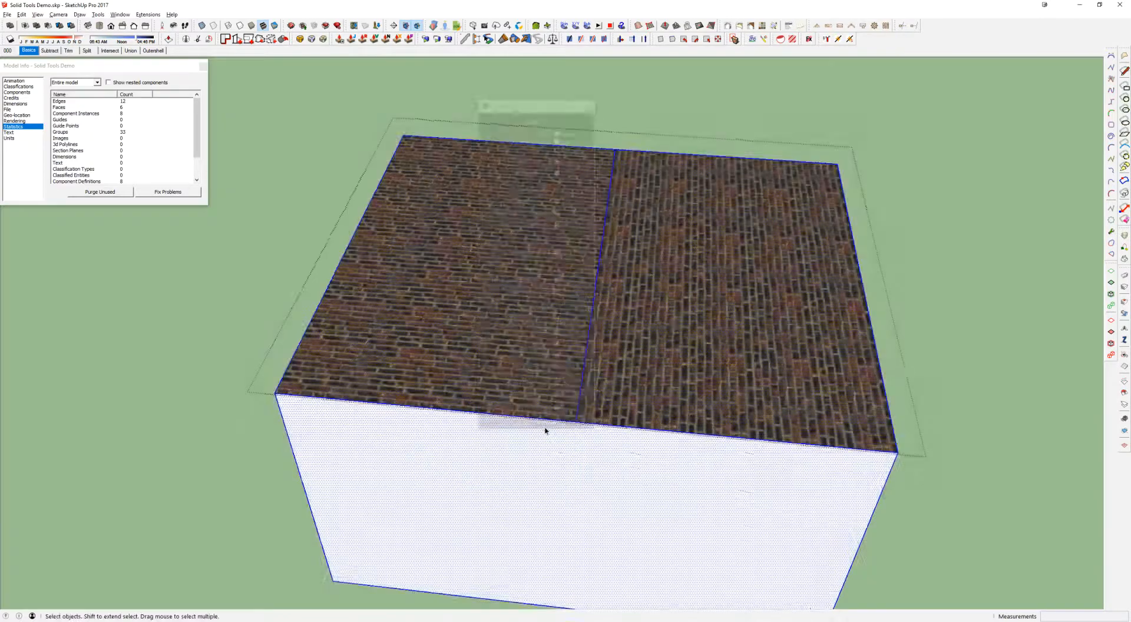
{"action": "middle_click_drag", "start_coordinate": [664, 230], "coordinate": [635, 158]}
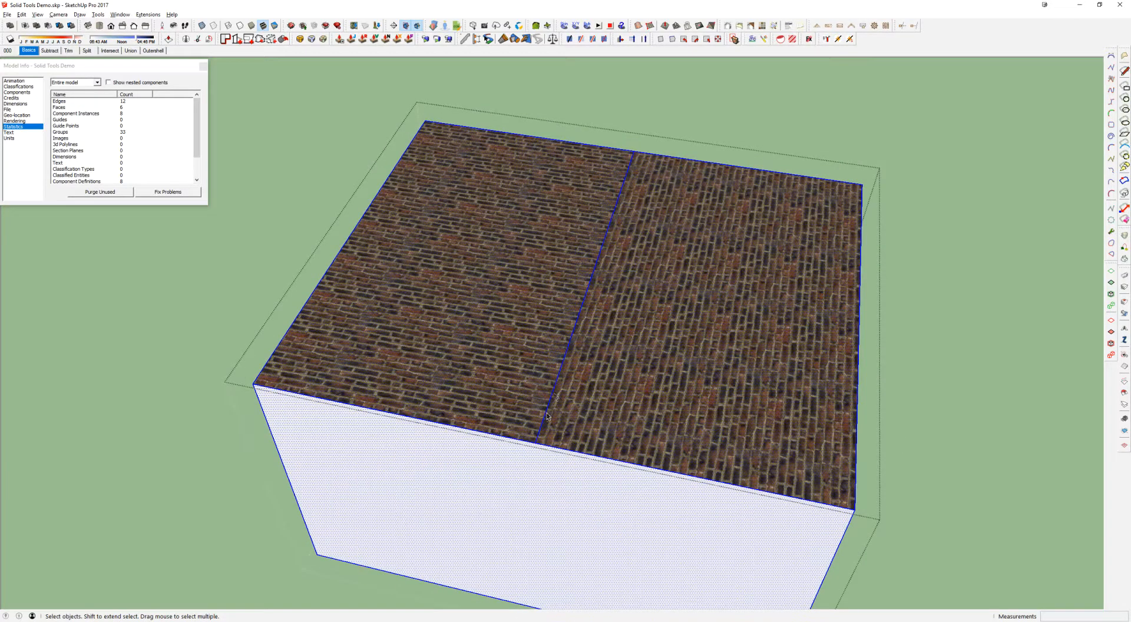
{"action": "left_click", "coordinate": [537, 350]}
{"action": "middle_click_drag", "start_coordinate": [659, 282], "coordinate": [659, 235]}
Exit the box group and delete the whole brick-topped box
{"action": "scroll", "coordinate": [634, 184], "scroll_direction": "down", "scroll_amount": 5}
{"action": "key", "text": "Escape"}
{"action": "scroll", "coordinate": [628, 236], "scroll_direction": "down", "scroll_amount": 2}
{"action": "middle_click_drag", "start_coordinate": [615, 301], "coordinate": [595, 354]}
{"action": "middle_click_drag", "start_coordinate": [618, 251], "coordinate": [482, 285], "text": "shift"}
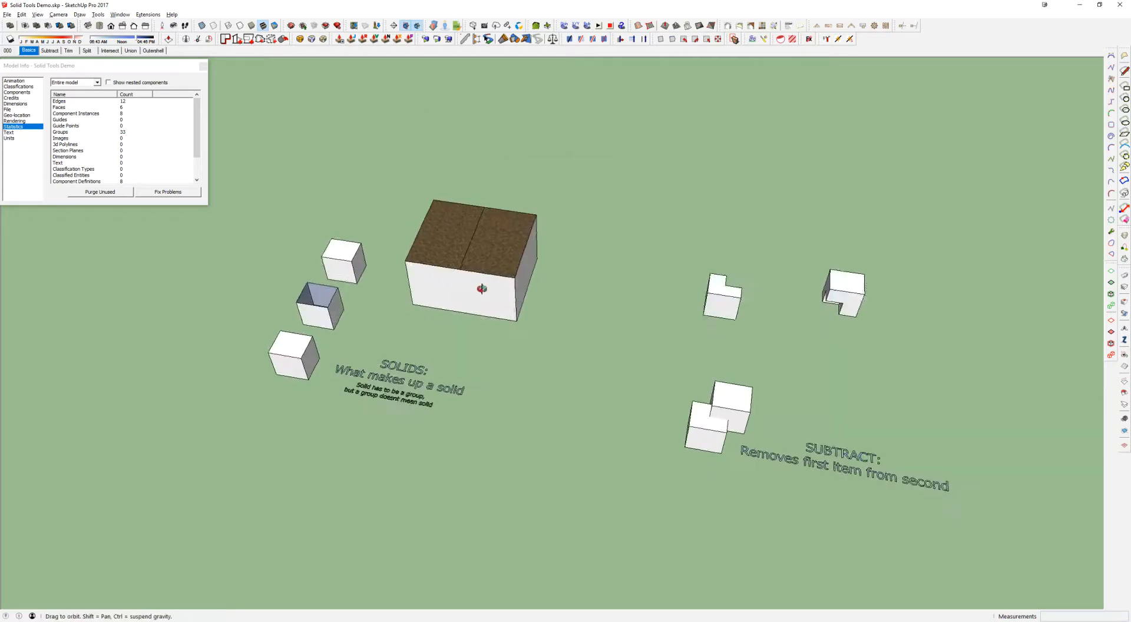
{"action": "scroll", "coordinate": [466, 282], "scroll_direction": "up", "scroll_amount": 5}
{"action": "left_click", "coordinate": [445, 228]}
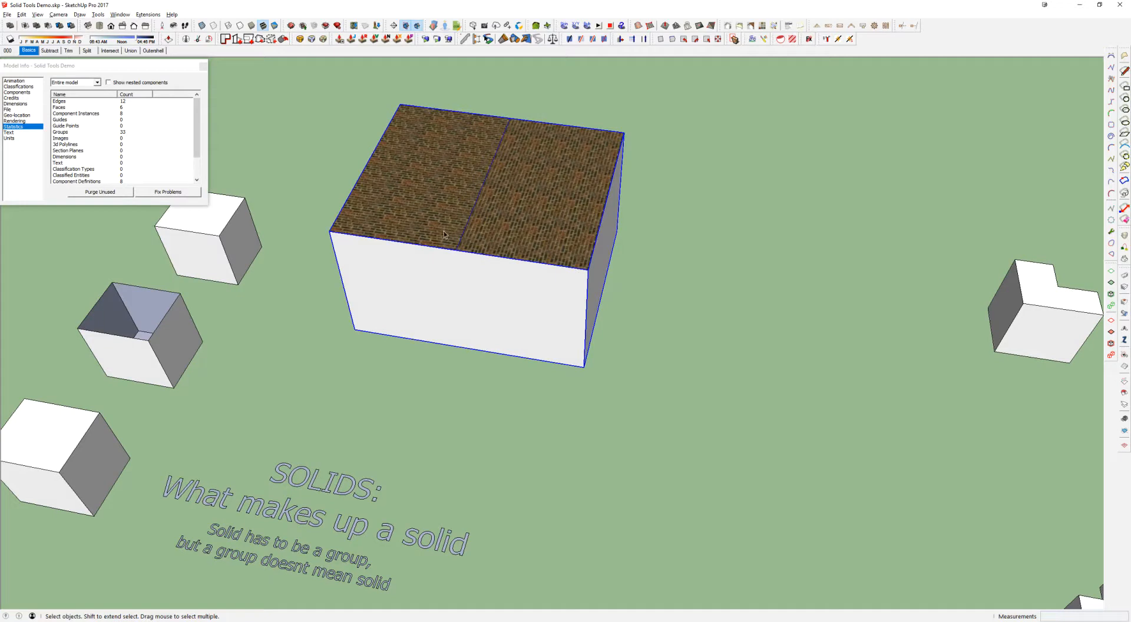
{"action": "key", "text": "Delete"}
Draw a new rectangle on the ground beside the three sample cubes
{"action": "key", "text": "r"}
{"action": "left_click", "coordinate": [384, 209]}
{"action": "left_click", "coordinate": [612, 375]}
Split the new rectangle's front edge with a line from its midpoint to the near corner, and select each segment to check the split
{"action": "key", "text": "l"}
{"action": "left_click", "coordinate": [464, 350]}
{"action": "left_click", "coordinate": [612, 375]}
{"action": "key", "text": "space"}
{"action": "left_click", "coordinate": [571, 369]}
{"action": "left_click", "coordinate": [462, 351]}
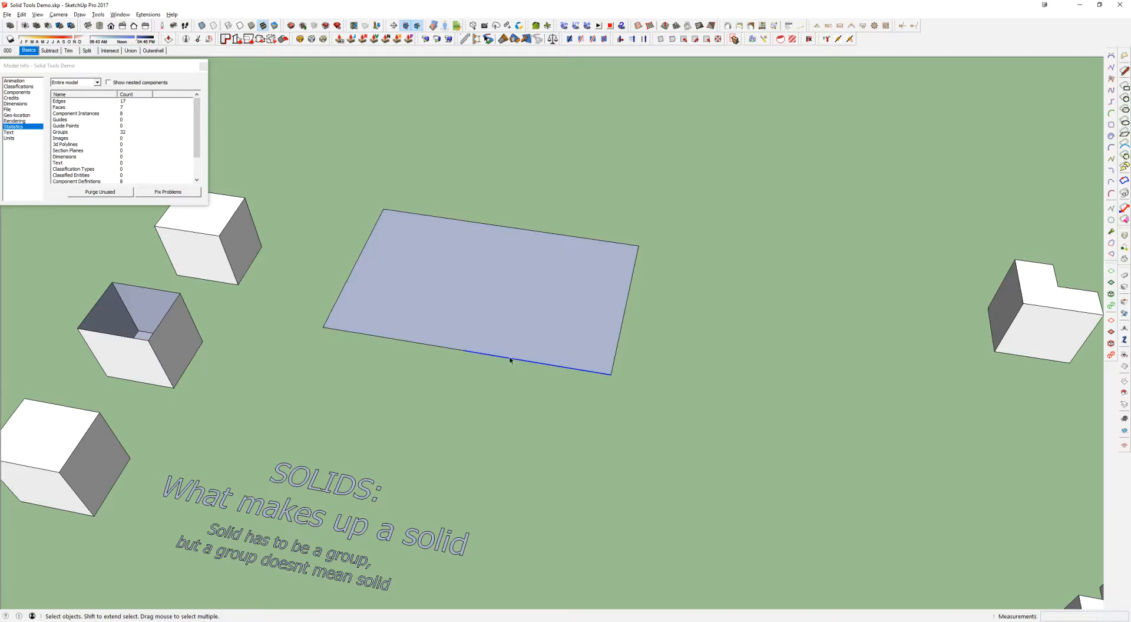
{"action": "left_click", "coordinate": [437, 351]}
Draw three loose lines on the rectangle's face, two of them crossing and one shorter
{"action": "key", "text": "l"}
{"action": "left_click", "coordinate": [451, 236]}
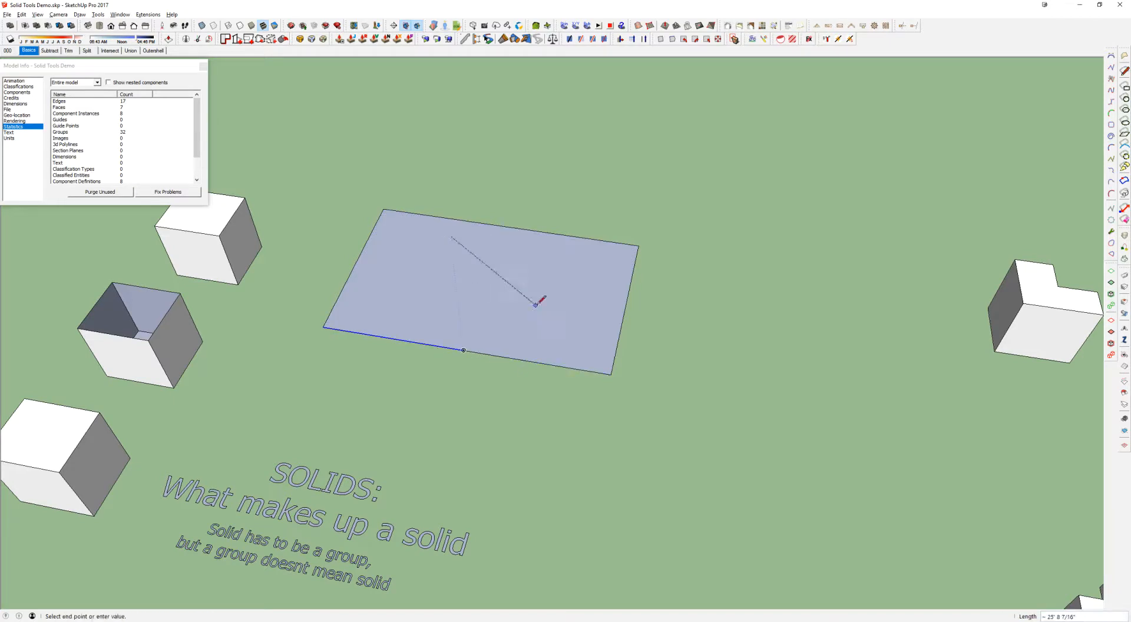
{"action": "left_click", "coordinate": [563, 322]}
{"action": "key", "text": "space"}
{"action": "key", "text": "l"}
{"action": "left_click", "coordinate": [564, 279]}
{"action": "left_click", "coordinate": [432, 302]}
{"action": "key", "text": "Escape"}
{"action": "left_click", "coordinate": [397, 256]}
{"action": "left_click", "coordinate": [479, 280]}
Hide the short loose line on the rectangle's face
{"action": "key", "text": "space"}
{"action": "right_click", "coordinate": [441, 270]}
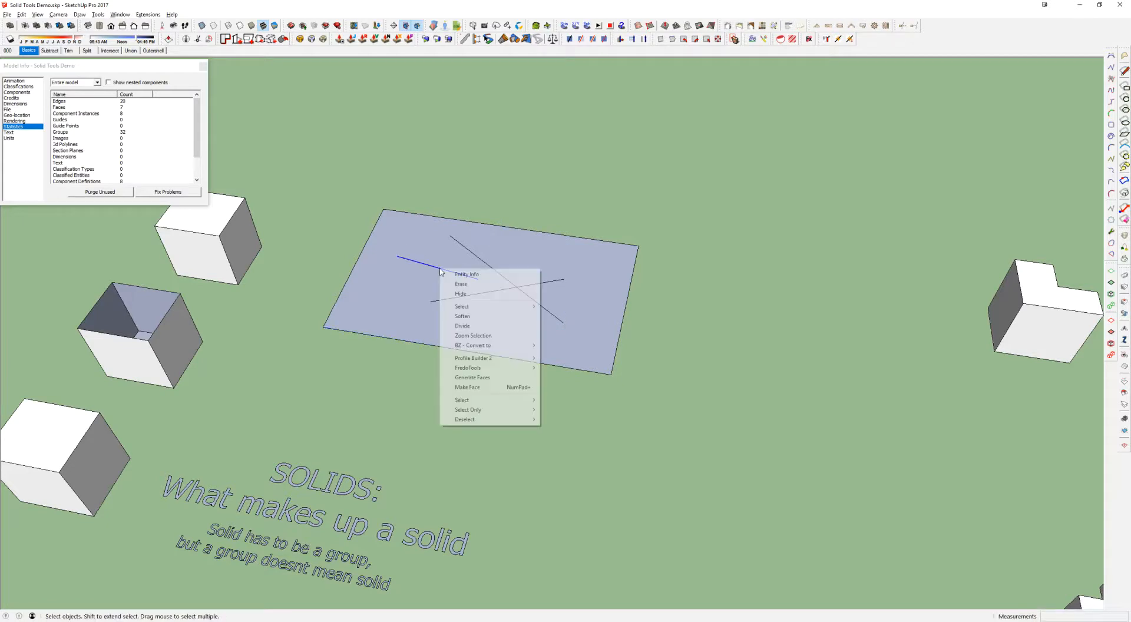
{"action": "left_click", "coordinate": [467, 295]}
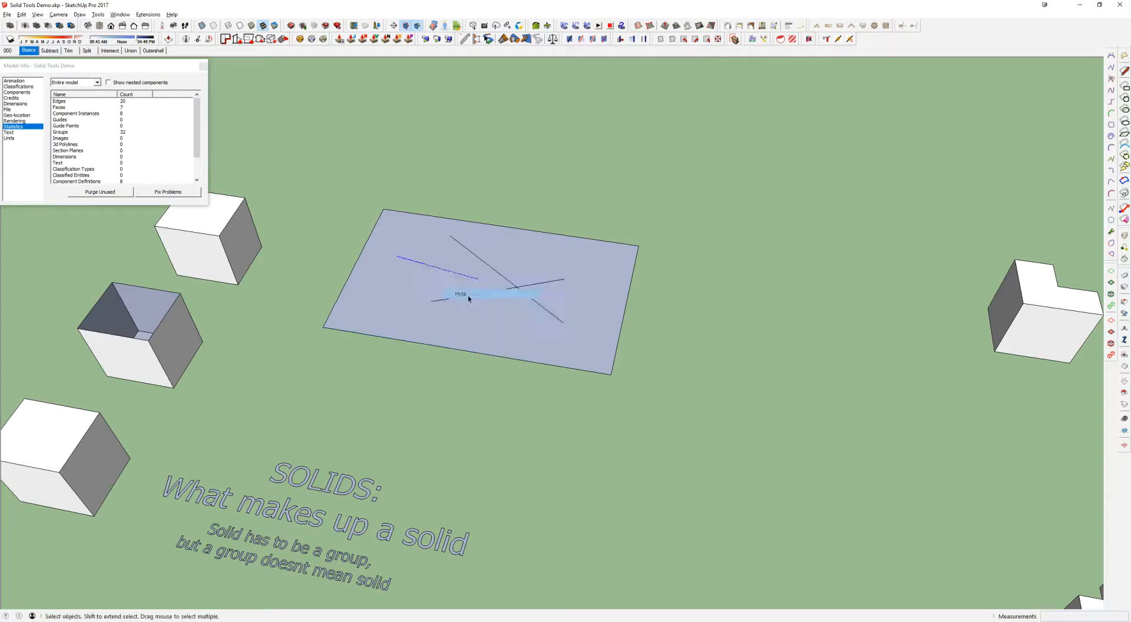
Draw two new crossing lines on the rectangle's face, erase the surplus edges, and select one segment of the cross
{"action": "middle_click_drag", "start_coordinate": [721, 352], "coordinate": [552, 304]}
{"action": "key", "text": "l"}
{"action": "left_click", "coordinate": [409, 352]}
{"action": "left_click", "coordinate": [580, 307]}
{"action": "key", "text": "Escape"}
{"action": "left_click", "coordinate": [557, 360]}
{"action": "left_click", "coordinate": [400, 313]}
{"action": "key", "text": "e"}
{"action": "left_click", "coordinate": [514, 303]}
{"action": "mouse_move", "coordinate": [523, 304]}
{"action": "middle_mouse_down"}
{"action": "mouse_move", "coordinate": [586, 169]}
{"action": "mouse_move", "coordinate": [498, 332]}
{"action": "middle_mouse_up"}
{"action": "key", "text": "space"}
{"action": "left_click", "coordinate": [494, 317]}
{"action": "scroll", "coordinate": [498, 321], "scroll_direction": "up", "scroll_amount": 3}
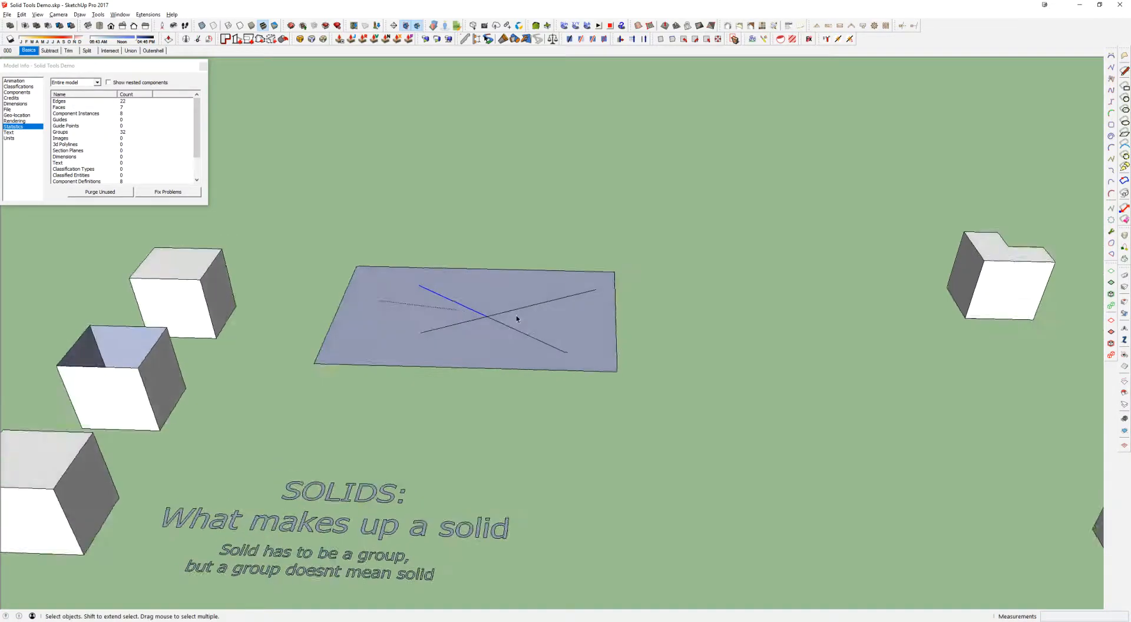
Try to run CleanUp³ with the last settings on the rectangle and its stray lines
{"action": "middle_click_drag", "start_coordinate": [388, 290], "coordinate": [483, 332]}
{"action": "scroll", "coordinate": [436, 334], "scroll_direction": "down", "scroll_amount": 3}
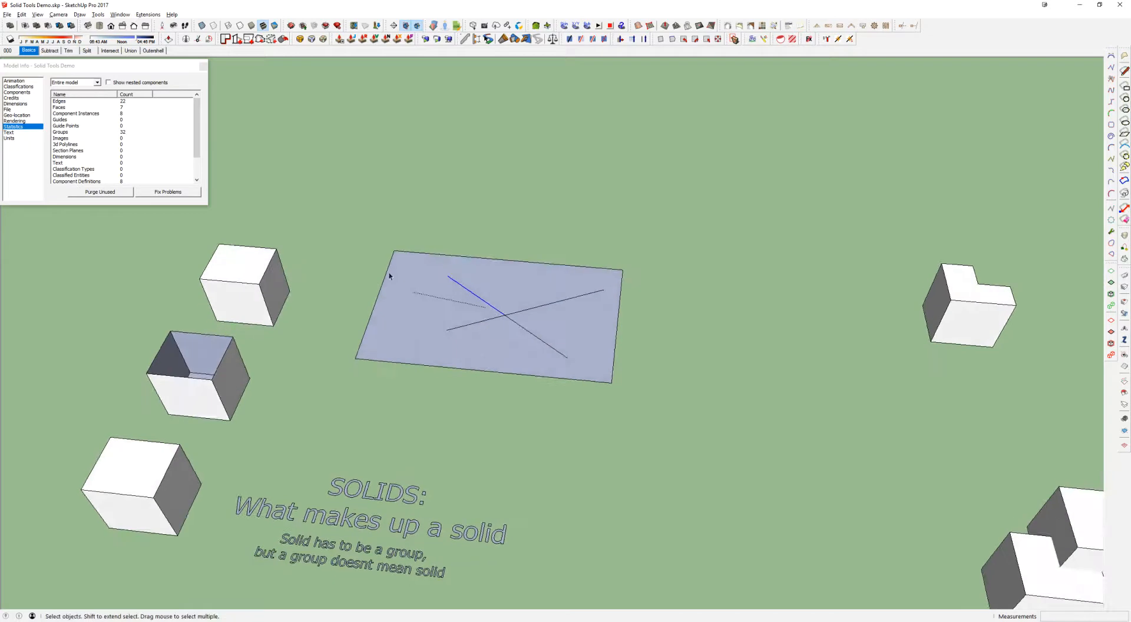
{"action": "left_click_drag", "start_coordinate": [331, 206], "coordinate": [689, 396]}
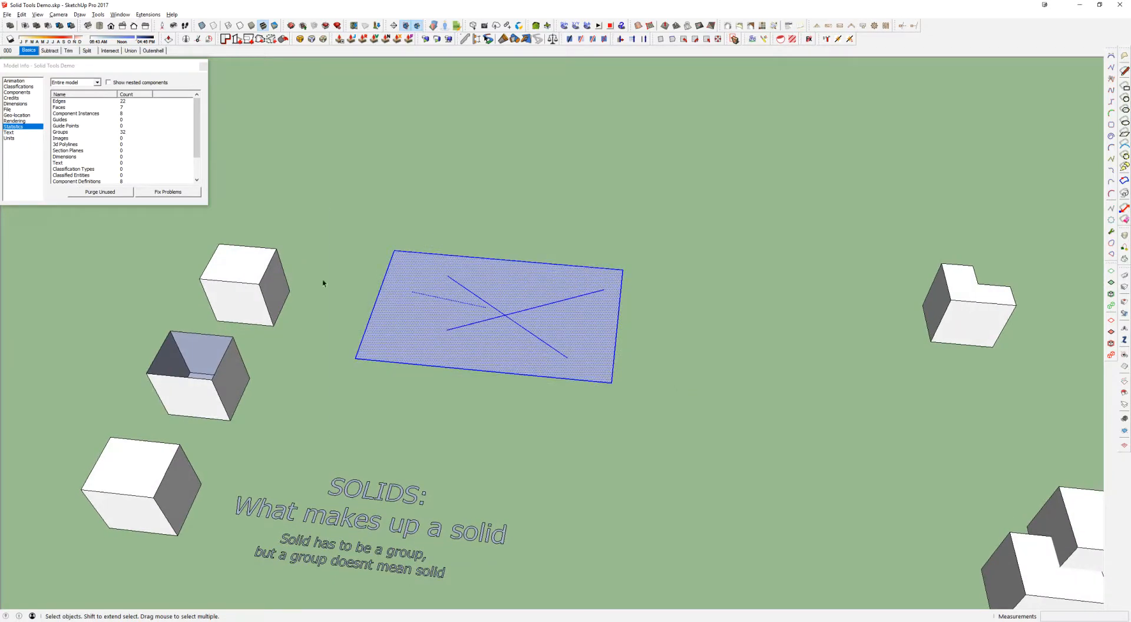
{"action": "left_click", "coordinate": [148, 14]}
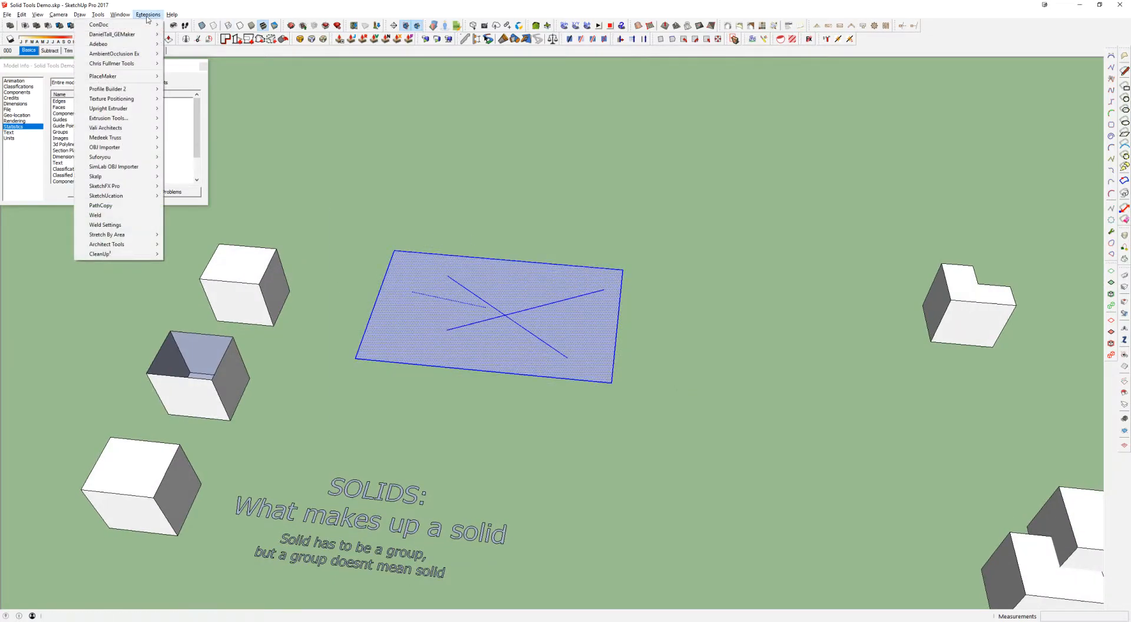
{"action": "mouse_move", "coordinate": [116, 254]}
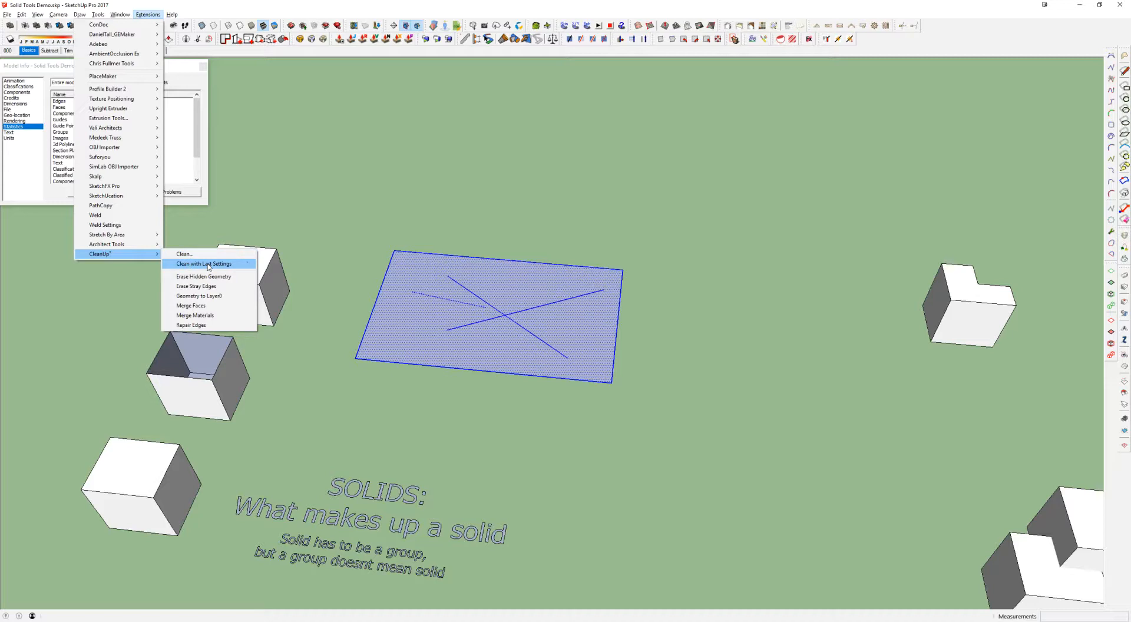
{"action": "left_click", "coordinate": [209, 264]}
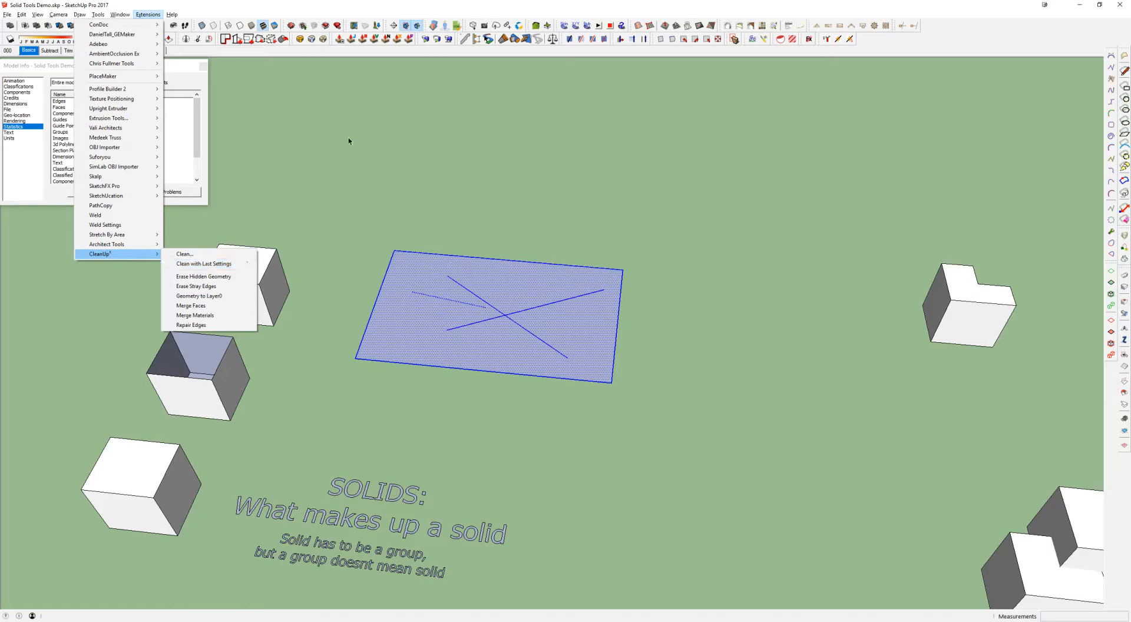
Look up the CleanUp³ commands in the shortcut preferences by filtering for "clean", and close the preferences without changes
{"action": "left_click", "coordinate": [120, 15]}
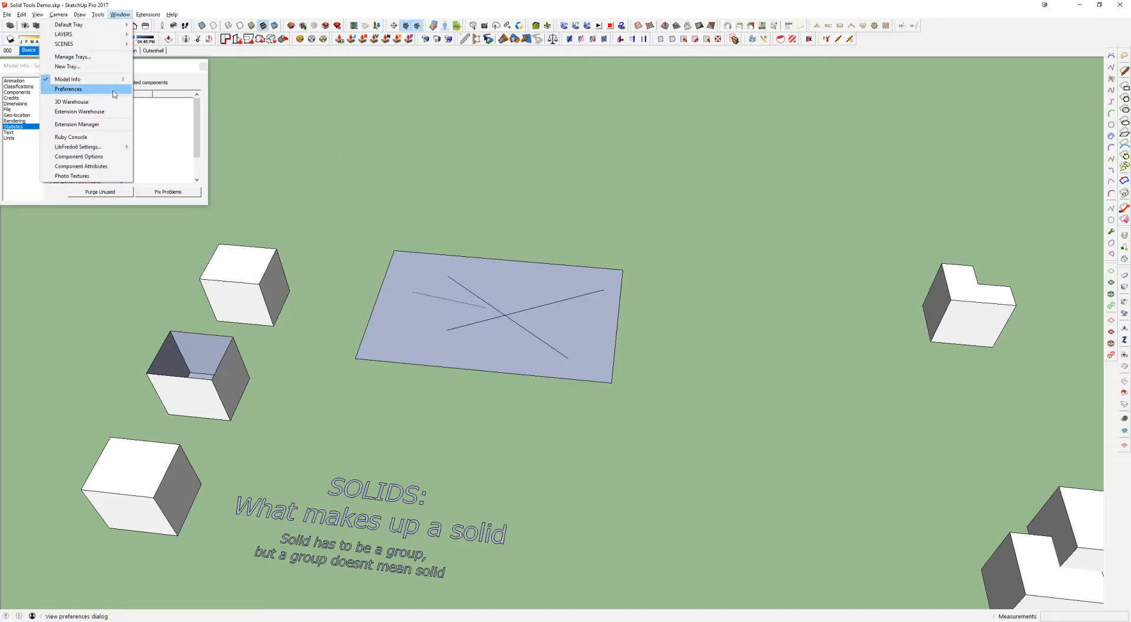
{"action": "left_click", "coordinate": [68, 89]}
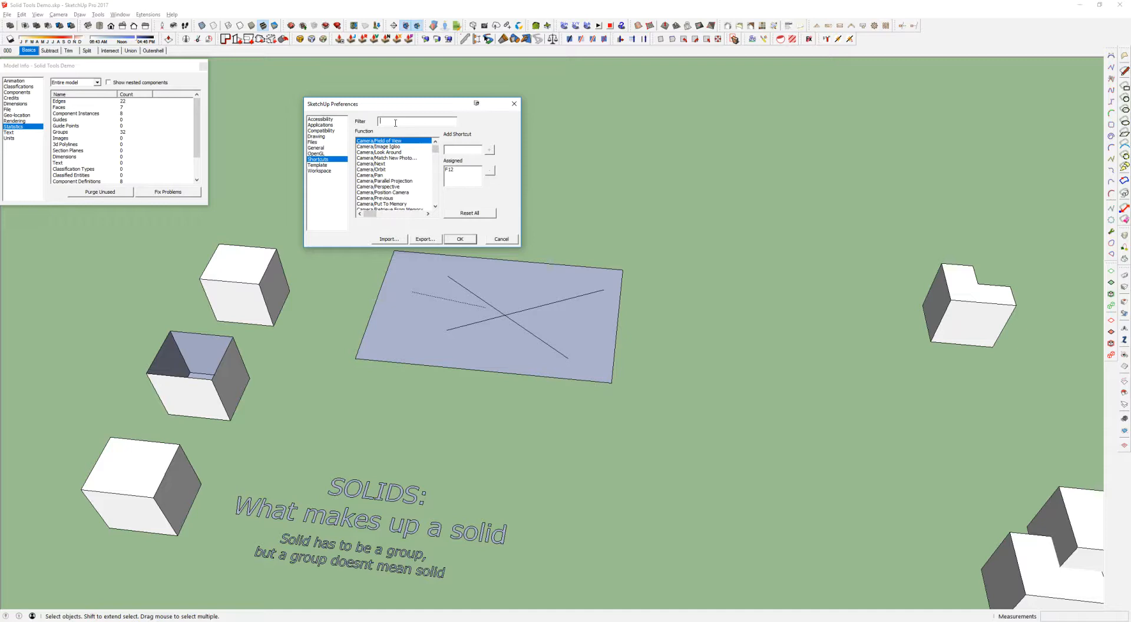
{"action": "type", "text": "clean"}
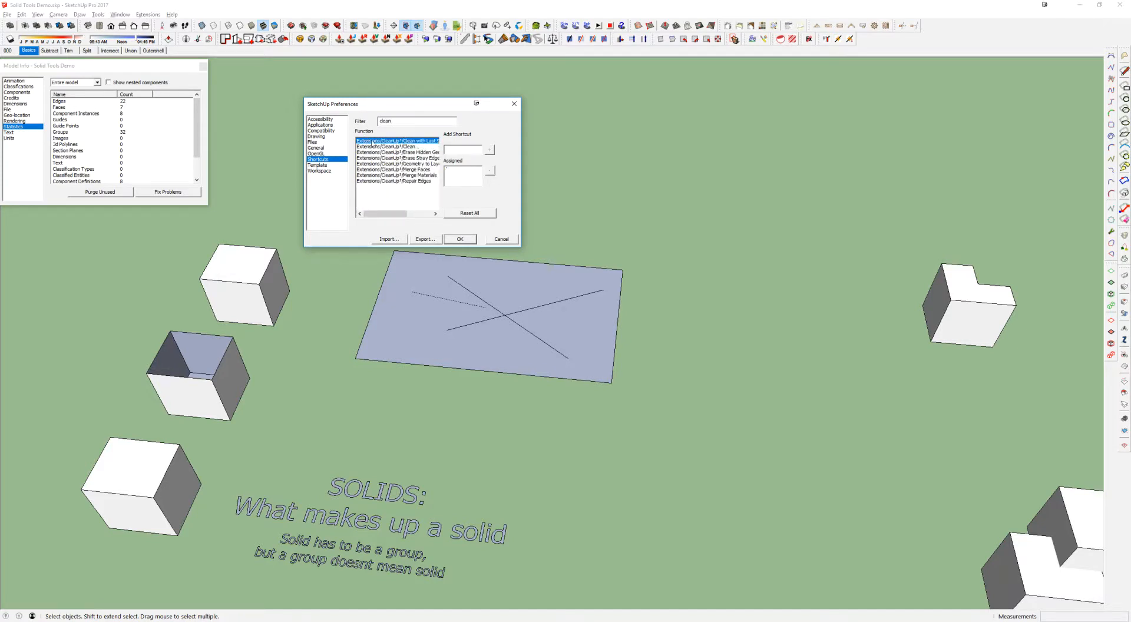
{"action": "left_click", "coordinate": [456, 169]}
{"action": "left_click", "coordinate": [501, 240]}
Run CleanUp³ with the last settings on the whole rectangle and its stray lines, and select the cleaned face
{"action": "left_click_drag", "start_coordinate": [331, 202], "coordinate": [715, 410]}
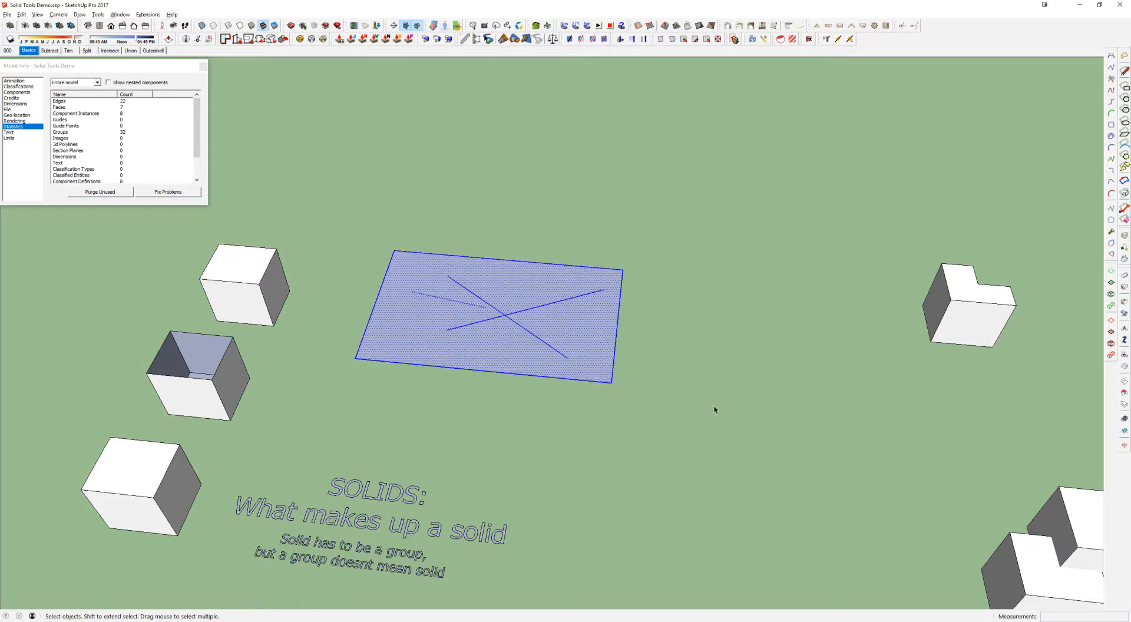
{"action": "key", "text": "shift+s"}
{"action": "left_click", "coordinate": [545, 300]}
{"action": "left_click_drag", "start_coordinate": [298, 216], "coordinate": [772, 457]}
{"action": "left_click", "coordinate": [525, 321]}
{"action": "mouse_move", "coordinate": [508, 302]}
{"action": "middle_mouse_down"}
{"action": "mouse_move", "coordinate": [525, 313]}
{"action": "mouse_move", "coordinate": [508, 320]}
{"action": "mouse_move", "coordinate": [538, 308]}
{"action": "mouse_move", "coordinate": [494, 285]}
{"action": "middle_mouse_up"}
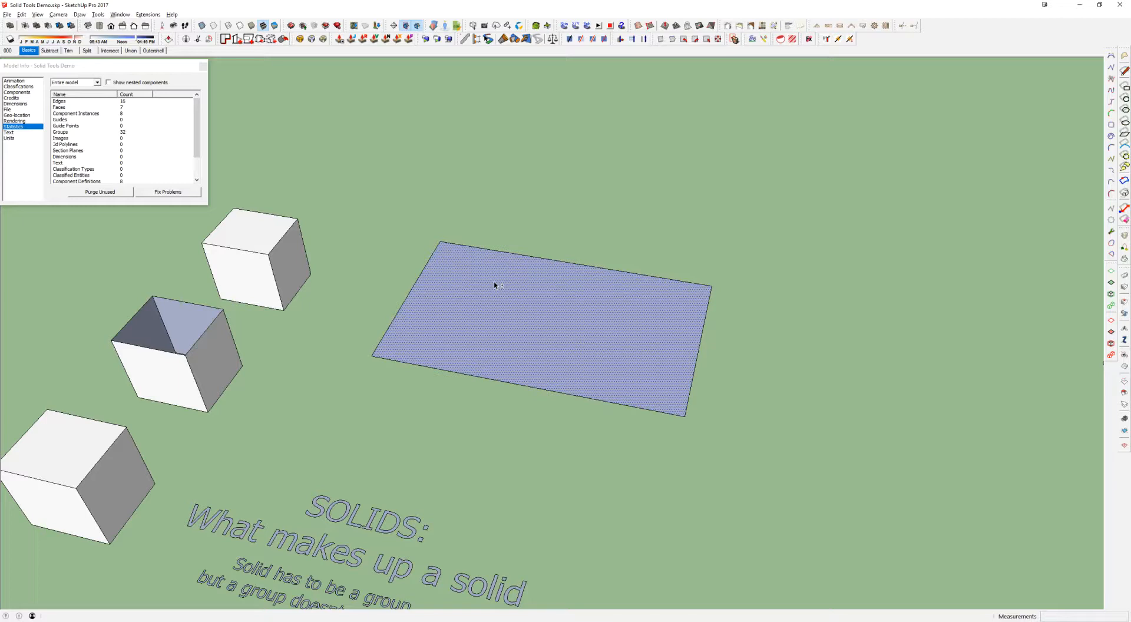
{"action": "middle_click_drag", "start_coordinate": [495, 285], "coordinate": [602, 306]}
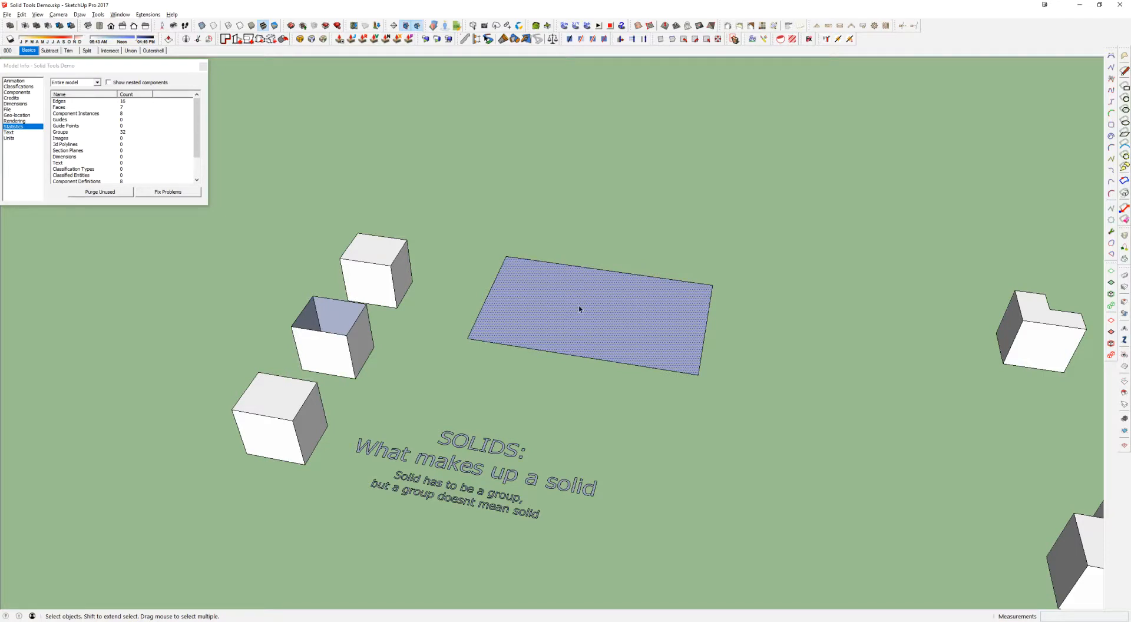
{"action": "middle_click_drag", "start_coordinate": [564, 297], "coordinate": [599, 277]}
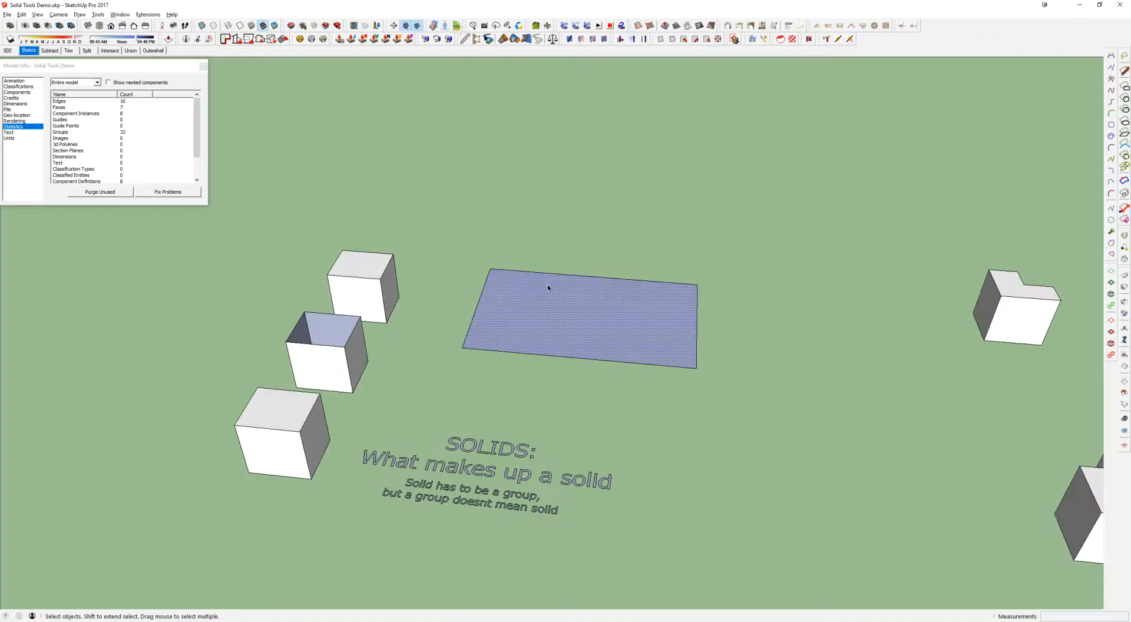
Draw one pair of crossing lines apart from the rectangle and another pair on its face
{"action": "scroll", "coordinate": [601, 330], "scroll_direction": "up", "scroll_amount": 2}
{"action": "key", "text": "l"}
{"action": "mouse_move", "coordinate": [530, 198]}
{"action": "left_mouse_down"}
{"action": "mouse_move", "coordinate": [732, 122]}
{"action": "mouse_move", "coordinate": [723, 135]}
{"action": "left_mouse_up"}
{"action": "left_click_drag", "start_coordinate": [687, 182], "coordinate": [576, 116]}
{"action": "left_click_drag", "start_coordinate": [497, 324], "coordinate": [683, 285]}
{"action": "left_click_drag", "start_coordinate": [547, 284], "coordinate": [679, 348]}
{"action": "mouse_move", "coordinate": [679, 348]}
{"action": "middle_mouse_down"}
{"action": "mouse_move", "coordinate": [659, 273]}
{"action": "mouse_move", "coordinate": [629, 285]}
{"action": "mouse_move", "coordinate": [703, 352]}
{"action": "middle_mouse_up"}
{"action": "key", "text": "space"}
Run CleanUp³ on the rectangle and the crossing lines on its face only, and undo the cleanup
{"action": "triple_click", "coordinate": [470, 286]}
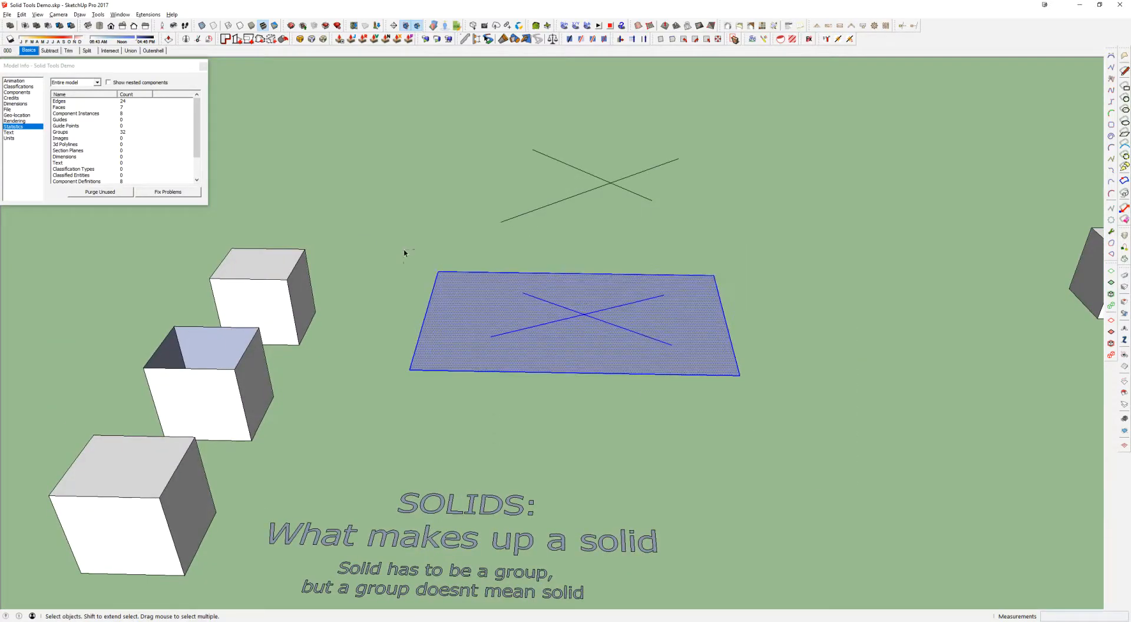
{"action": "left_click_drag", "start_coordinate": [390, 239], "coordinate": [760, 414]}
{"action": "key", "text": "shift+c"}
{"action": "key", "text": "ctrl+z"}
{"action": "mouse_move", "coordinate": [607, 311]}
{"action": "middle_mouse_down"}
{"action": "mouse_move", "coordinate": [669, 373]}
{"action": "mouse_move", "coordinate": [613, 381]}
{"action": "mouse_move", "coordinate": [596, 316]}
{"action": "middle_mouse_up"}
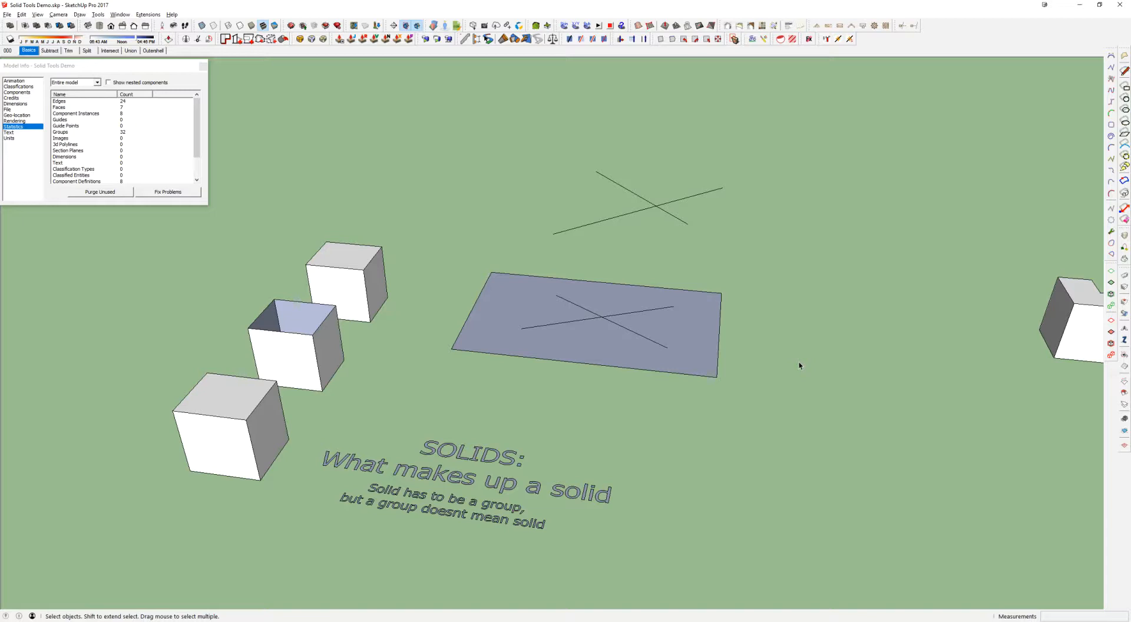
Run CleanUp³ on the rectangle together with both pairs of crossing lines, and restore the erased lines
{"action": "key", "text": "ctrl+z"}
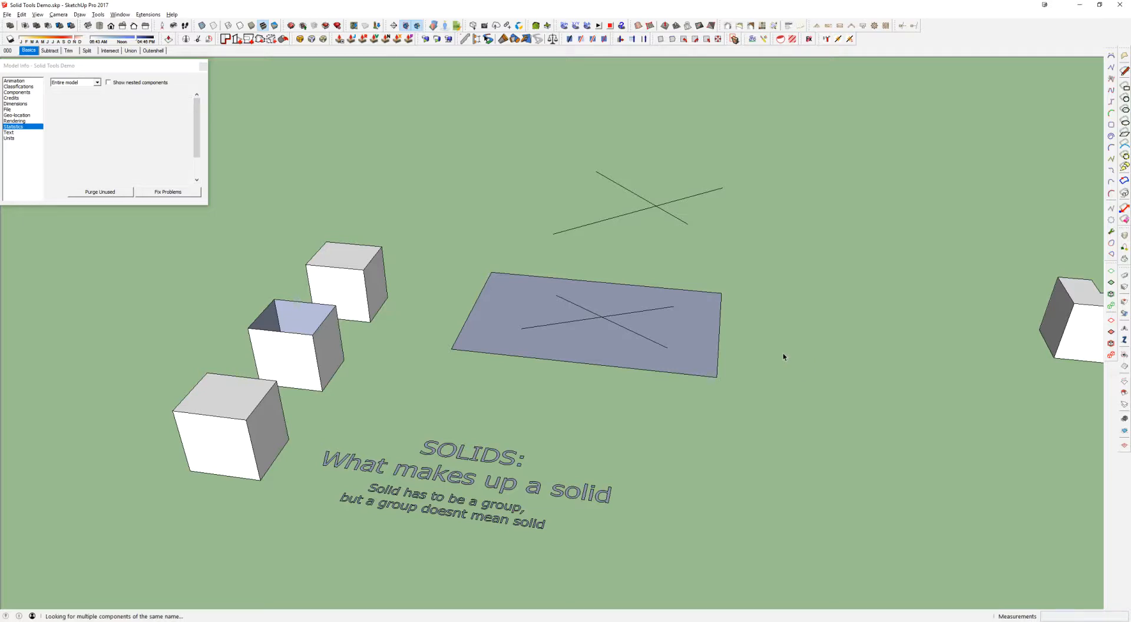
{"action": "left_click_drag", "start_coordinate": [384, 113], "coordinate": [847, 395]}
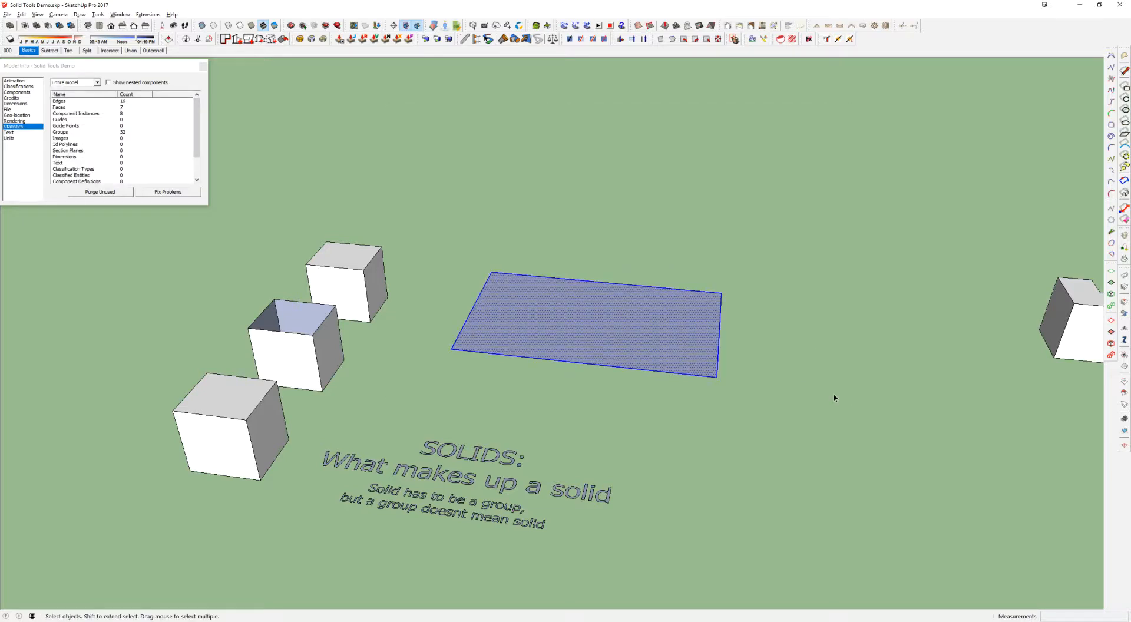
{"action": "key", "text": "ctrl+y"}
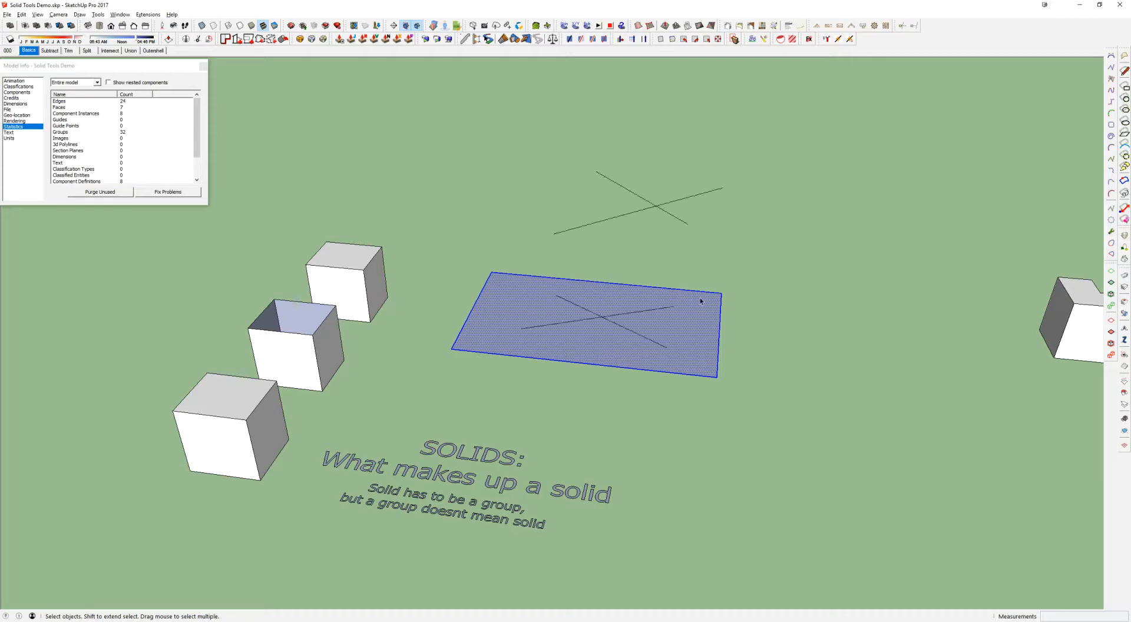
Delete the rectangle together with both pairs of crossing lines
{"action": "mouse_move", "coordinate": [707, 360]}
{"action": "middle_mouse_down"}
{"action": "mouse_move", "coordinate": [702, 388]}
{"action": "mouse_move", "coordinate": [704, 380]}
{"action": "middle_mouse_up"}
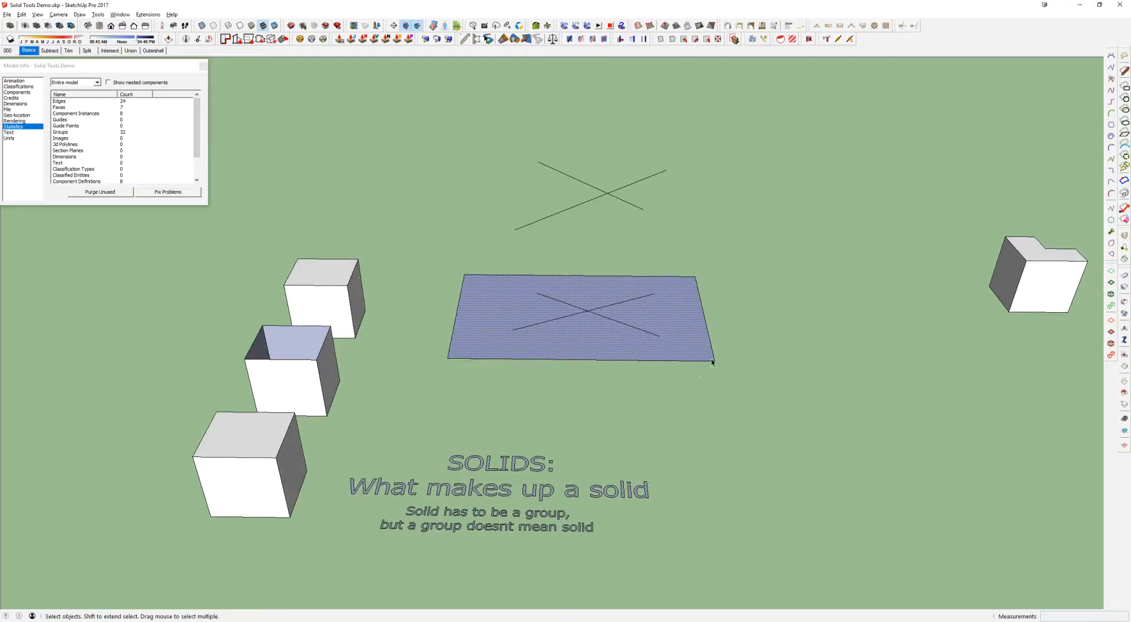
{"action": "left_click", "coordinate": [824, 386]}
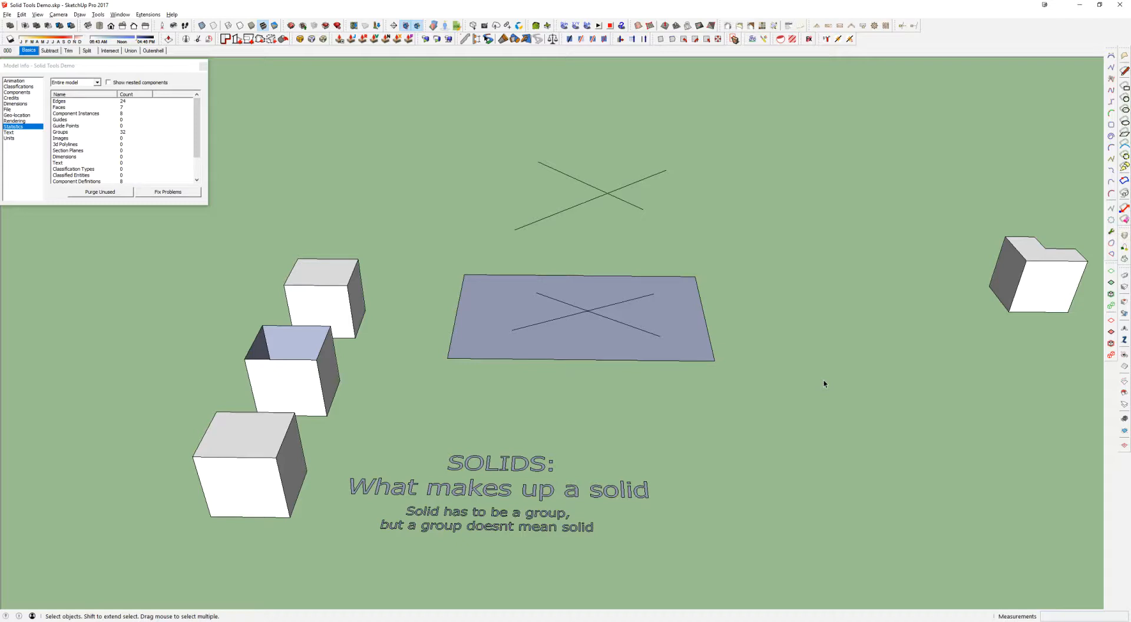
{"action": "left_click_drag", "start_coordinate": [747, 429], "coordinate": [725, 375]}
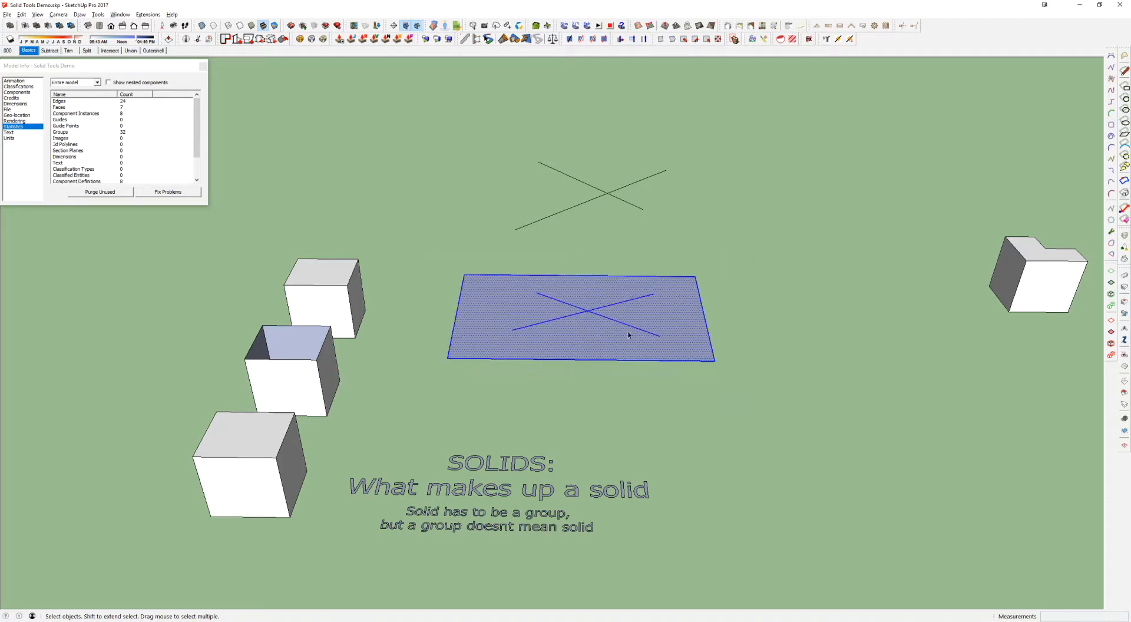
{"action": "left_click", "coordinate": [609, 322]}
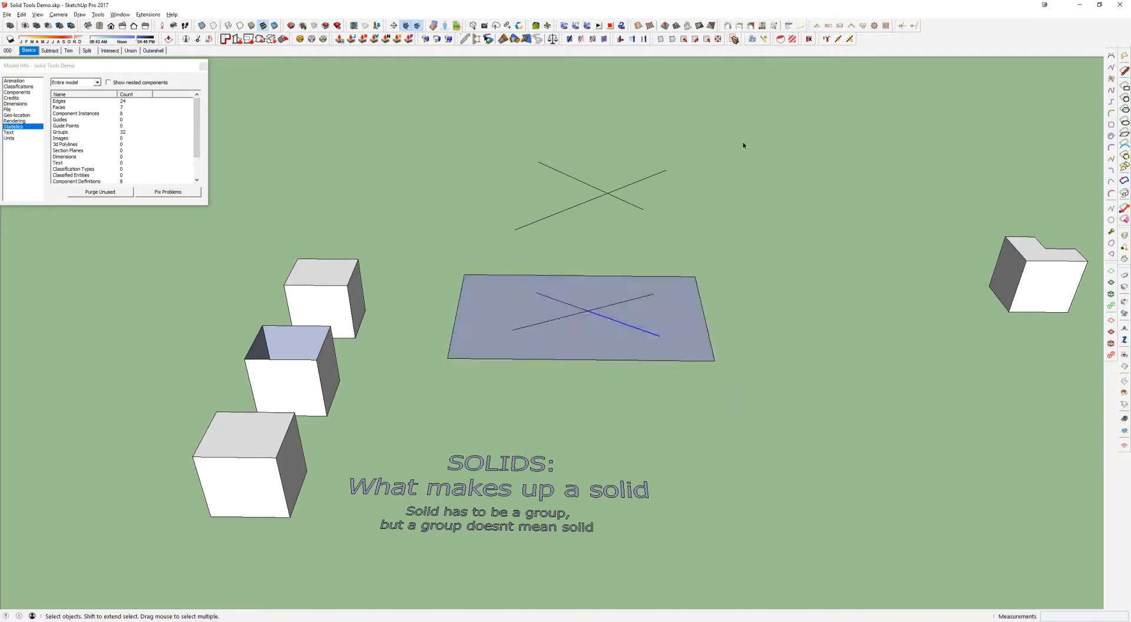
{"action": "left_click_drag", "start_coordinate": [487, 376], "coordinate": [423, 380]}
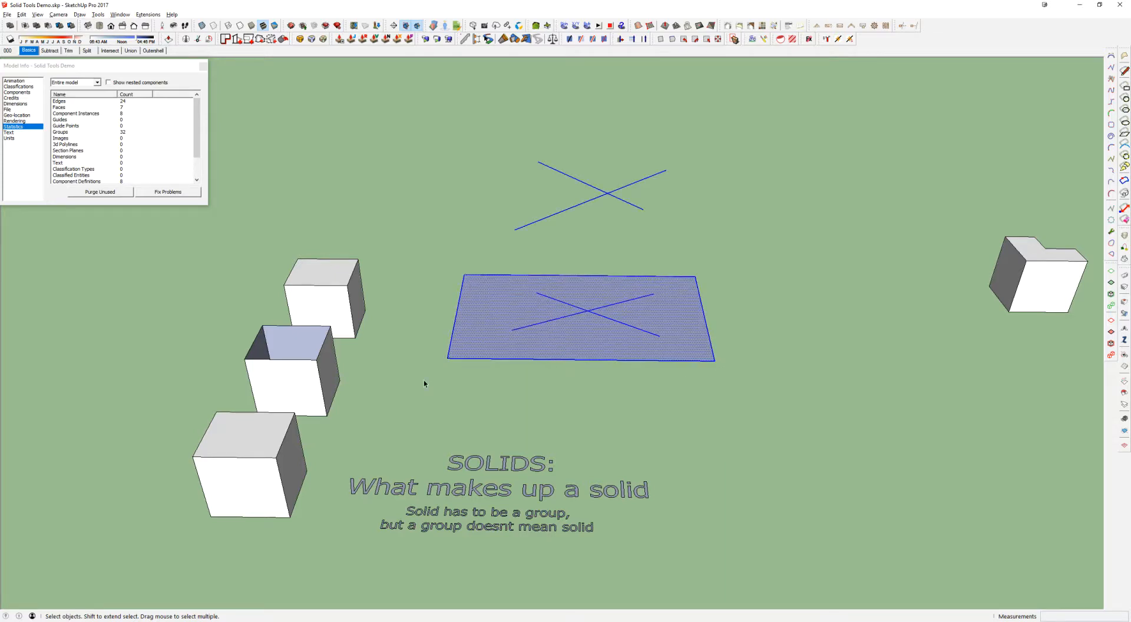
{"action": "key", "text": "Delete"}
Inspect the open-topped middle cube with Solid Inspector² and close the inspector's report
{"action": "left_click", "coordinate": [313, 356]}
{"action": "middle_click_drag", "start_coordinate": [346, 375], "coordinate": [435, 350]}
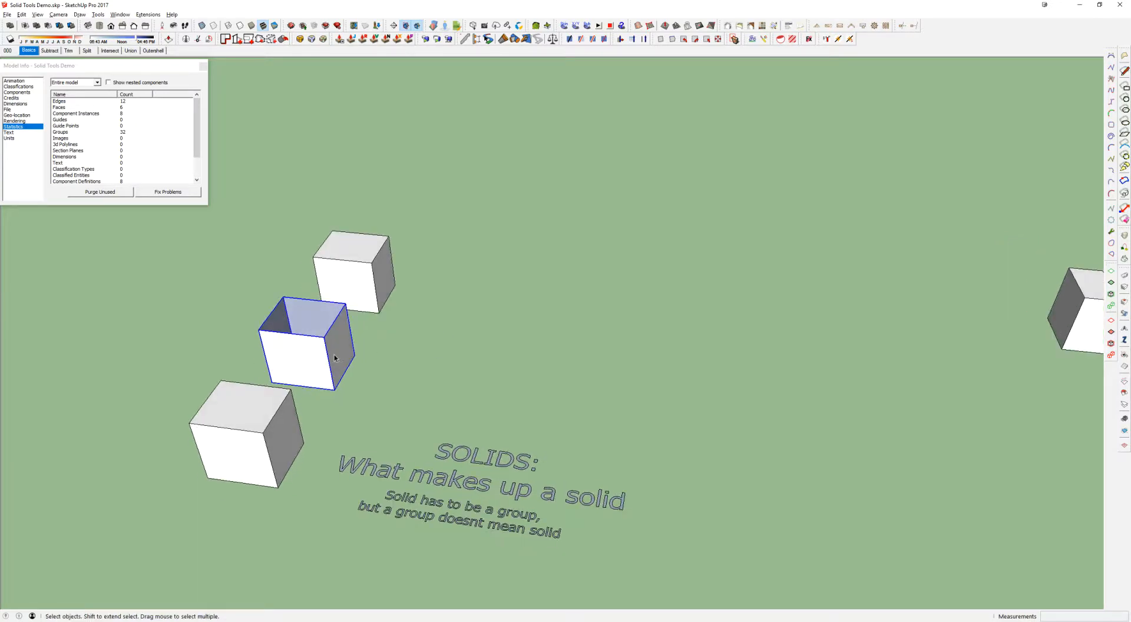
{"action": "middle_click_drag", "start_coordinate": [335, 357], "coordinate": [415, 349], "text": "shift"}
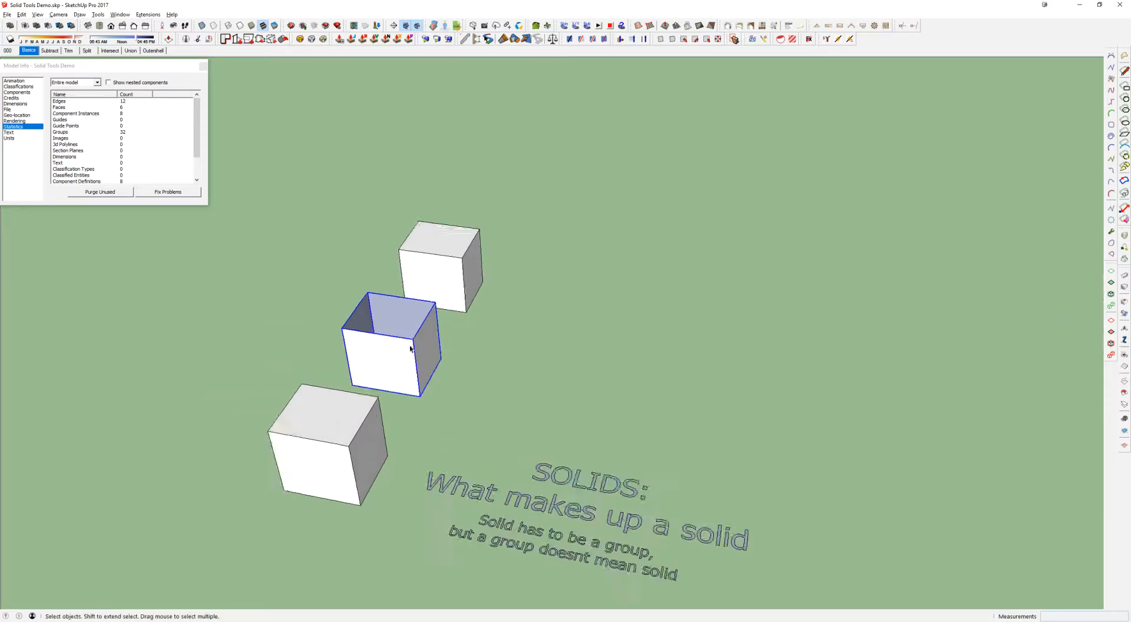
{"action": "scroll", "coordinate": [416, 348], "scroll_direction": "up", "scroll_amount": 3}
{"action": "key", "text": "i"}
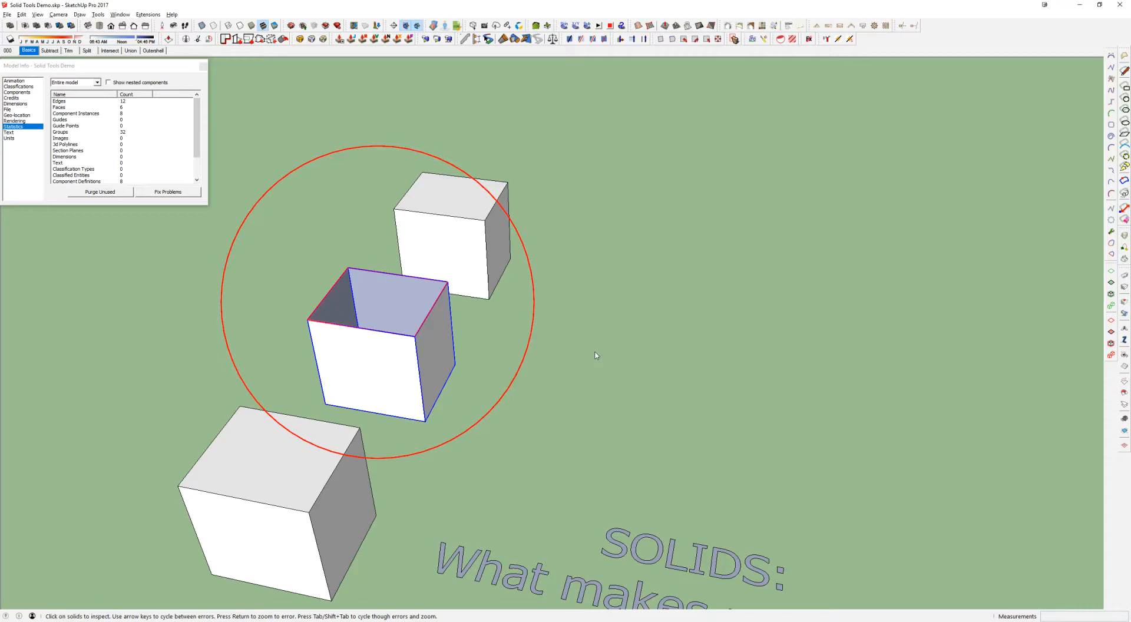
{"action": "key", "text": "space"}
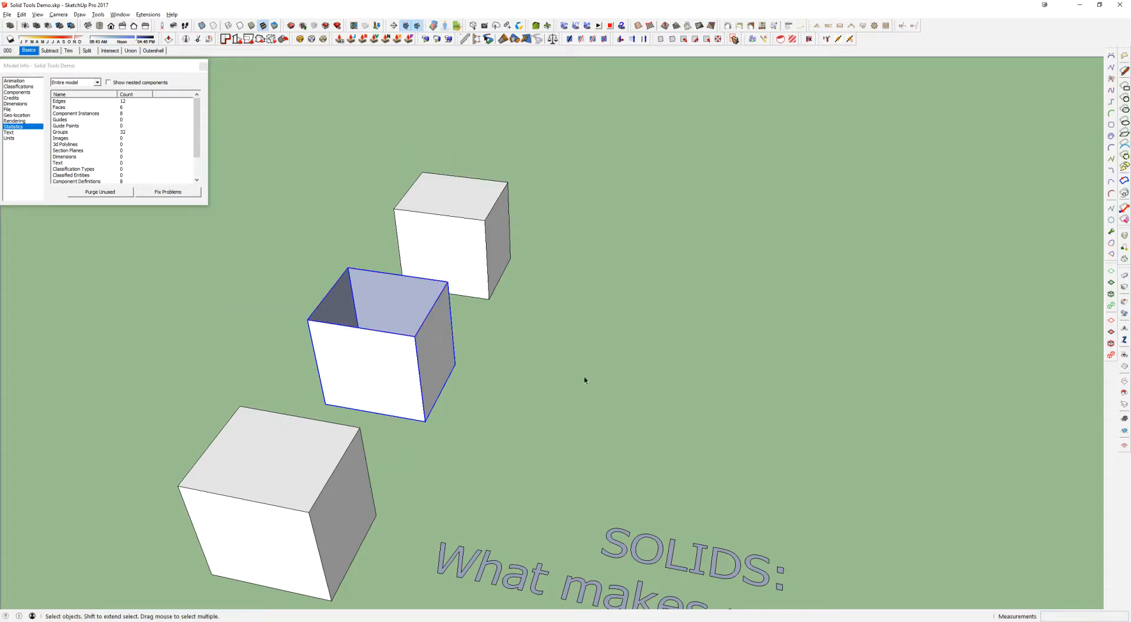
{"action": "key", "text": "i"}
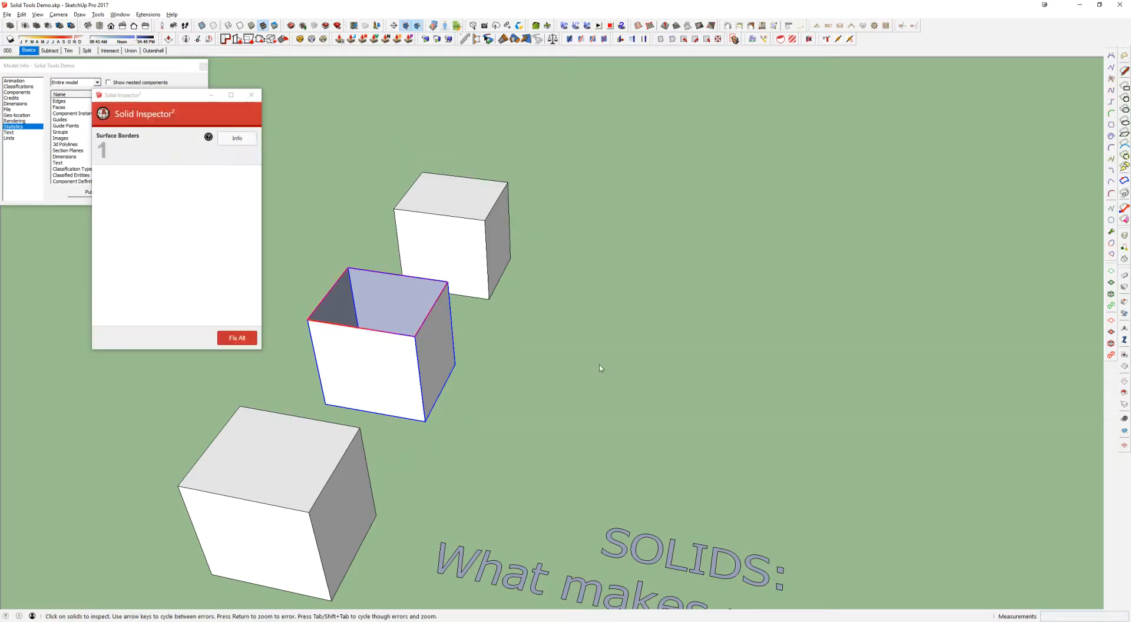
{"action": "left_click", "coordinate": [250, 96]}
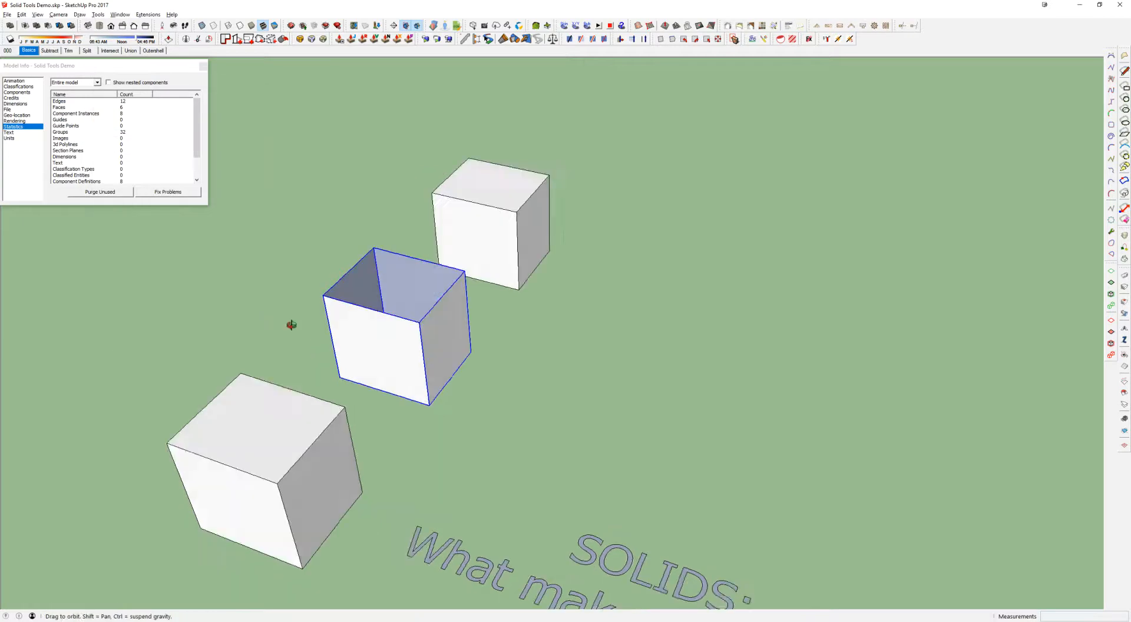
Deselect the open-topped cube and check the list of available toolbars, leaving it unchanged
{"action": "left_click", "coordinate": [696, 84]}
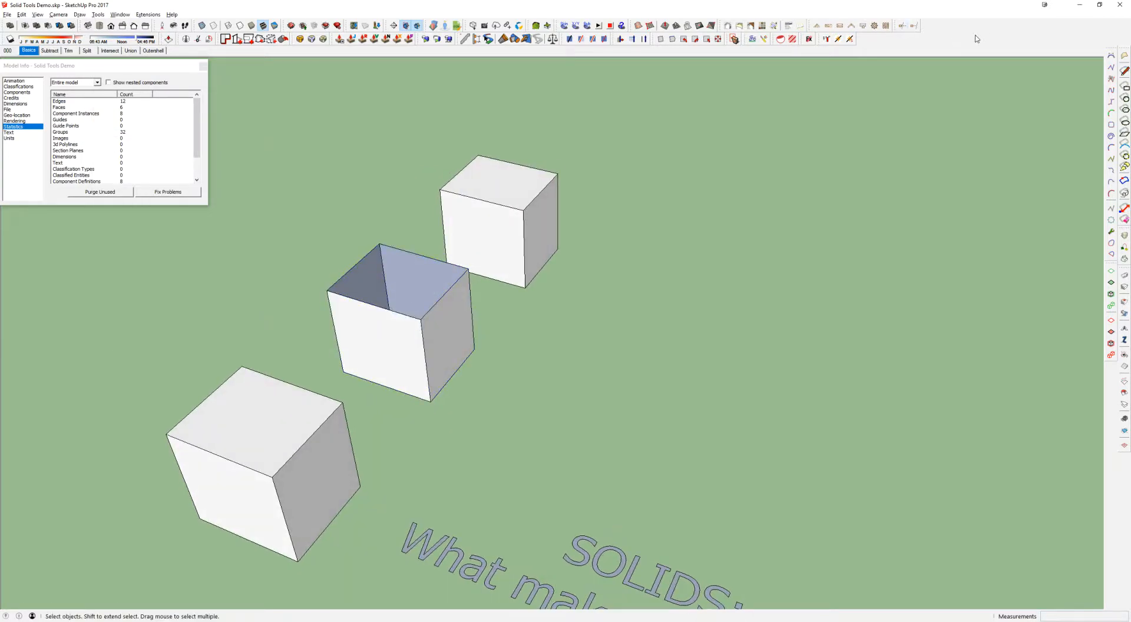
{"action": "right_click", "coordinate": [889, 42]}
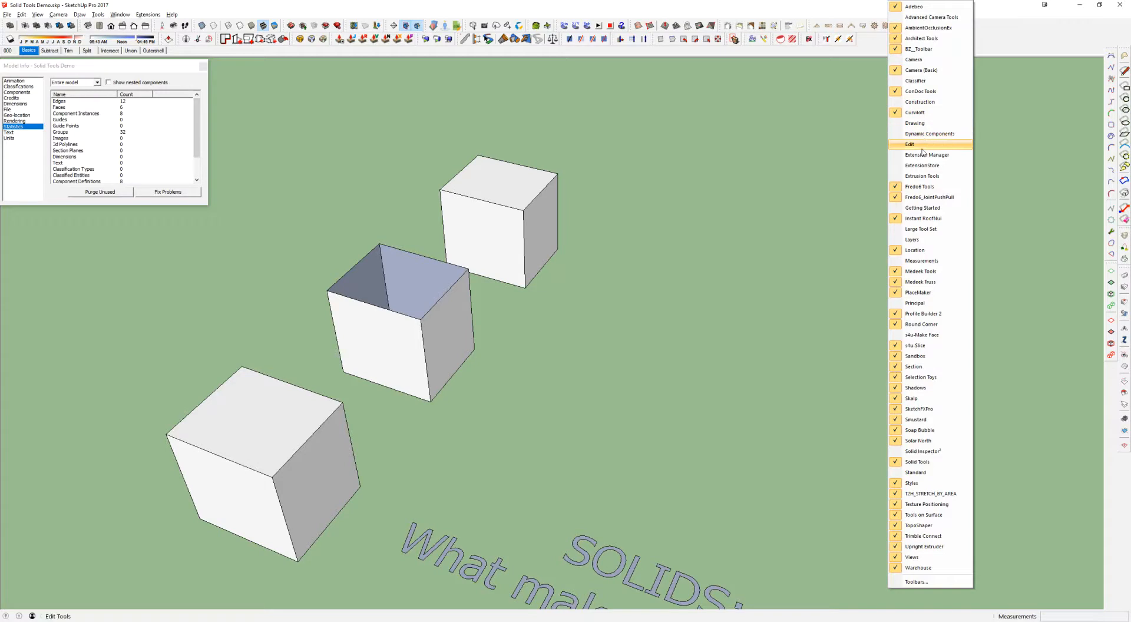
{"action": "left_click", "coordinate": [653, 164]}
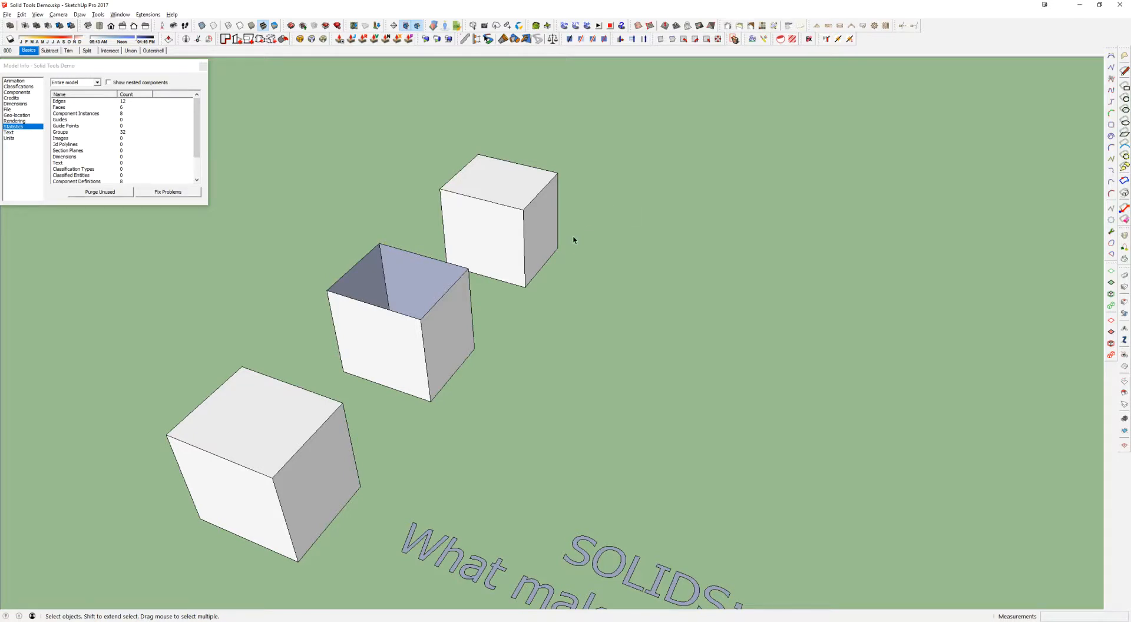
Inspect the open-topped middle cube with Solid Inspector², read the information on its Surface Borders error, and close the report
{"action": "middle_click_drag", "start_coordinate": [572, 240], "coordinate": [521, 268]}
{"action": "left_click", "coordinate": [453, 306]}
{"action": "middle_click_drag", "start_coordinate": [461, 296], "coordinate": [472, 301]}
{"action": "key", "text": "shift+i"}
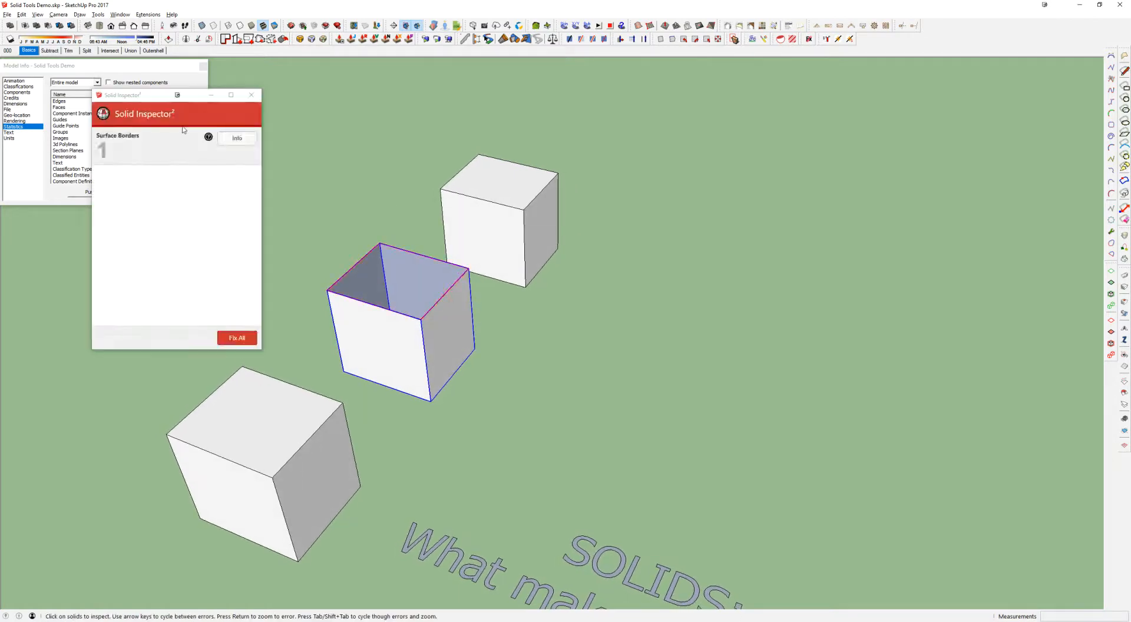
{"action": "left_click_drag", "start_coordinate": [158, 106], "coordinate": [715, 141]}
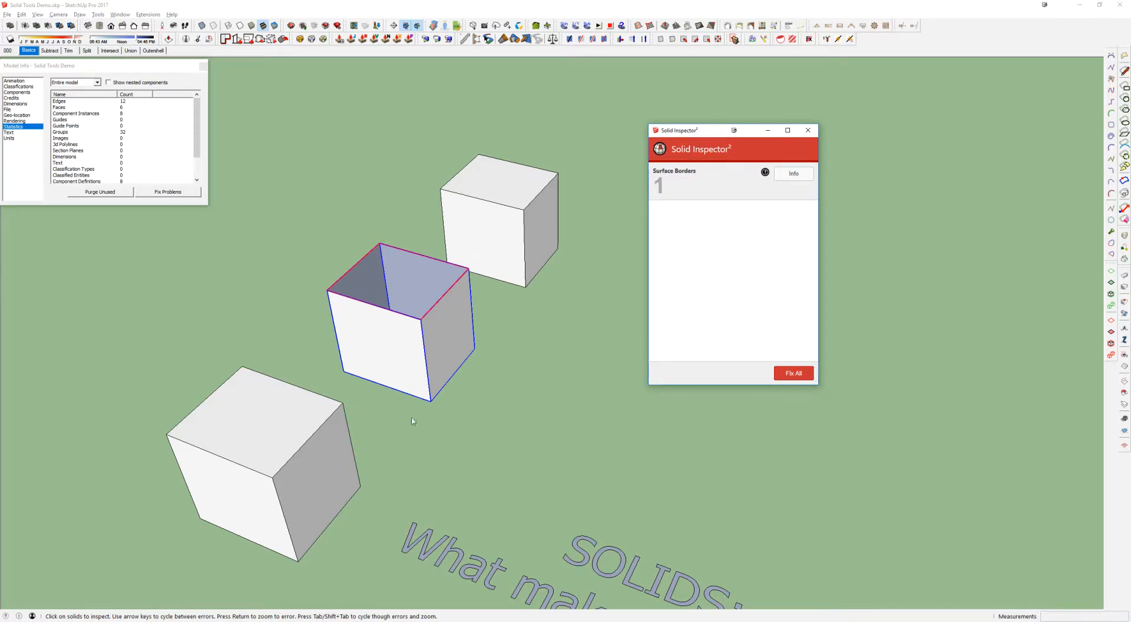
{"action": "left_click", "coordinate": [798, 175]}
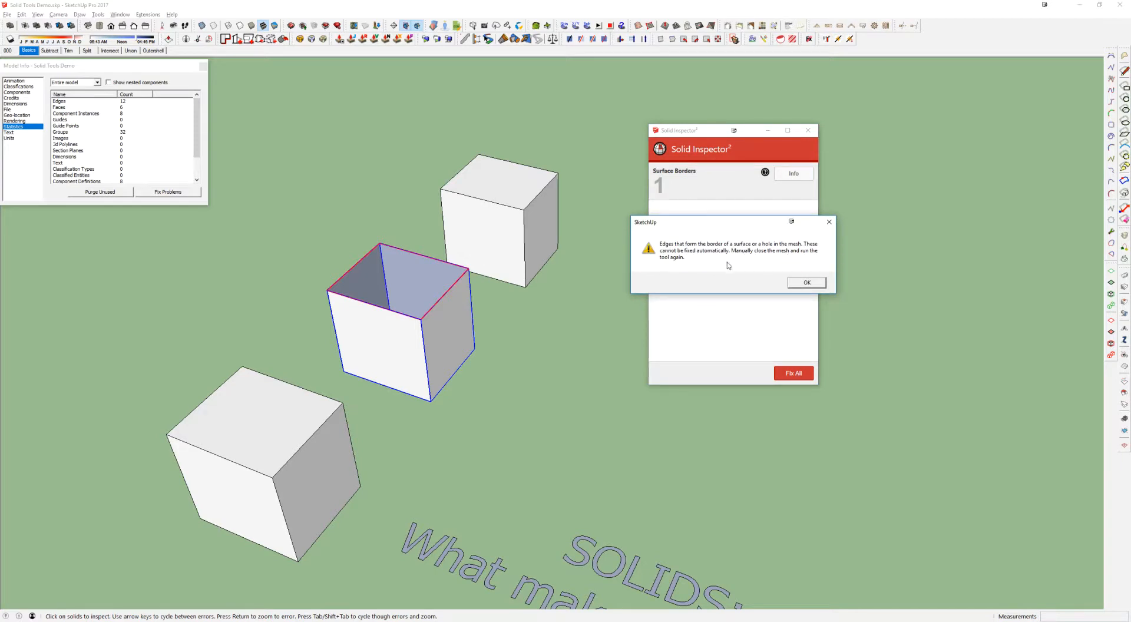
{"action": "left_click", "coordinate": [807, 283]}
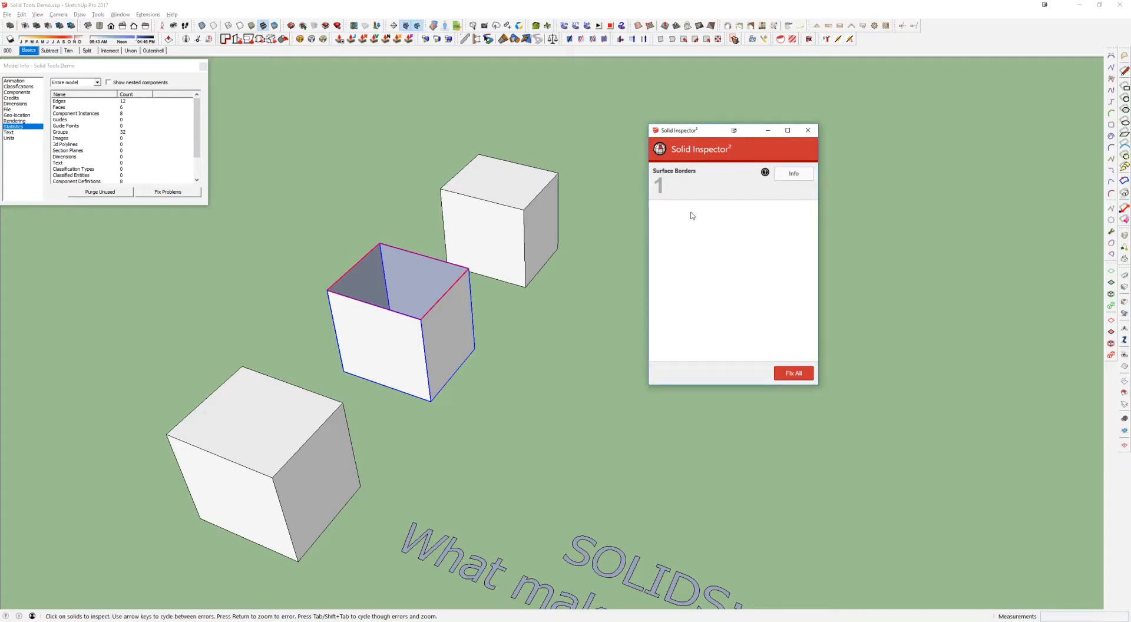
{"action": "left_click", "coordinate": [666, 182]}
{"action": "left_click", "coordinate": [809, 130]}
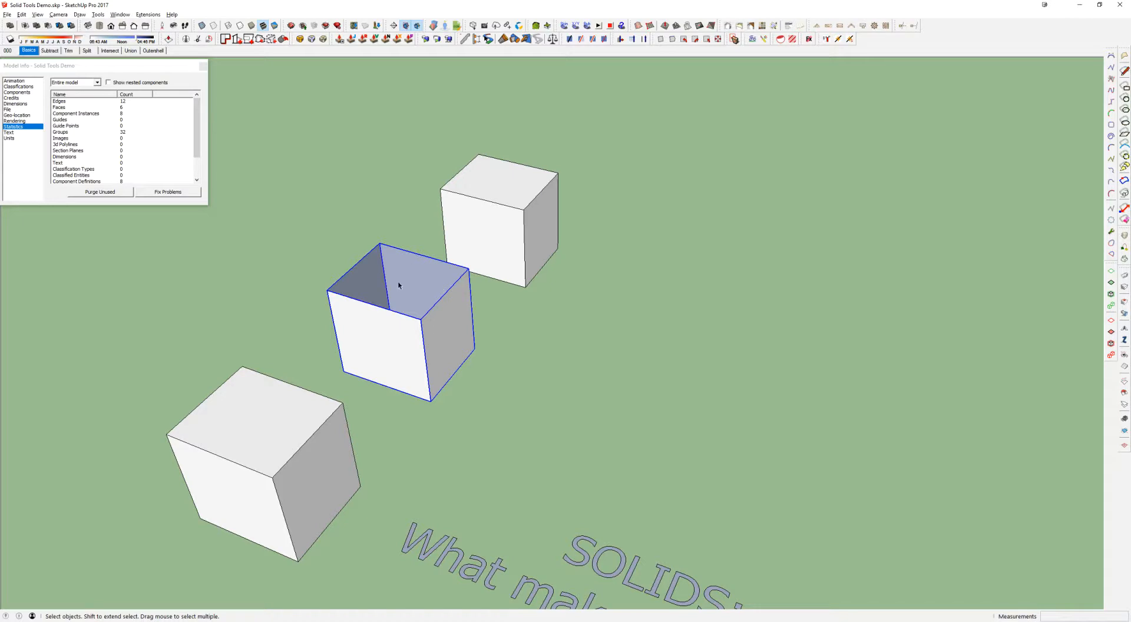
Inside the open-topped middle cube's group, copy the bottom face 10' up to close the top
{"action": "middle_click_drag", "start_coordinate": [467, 384], "coordinate": [457, 422]}
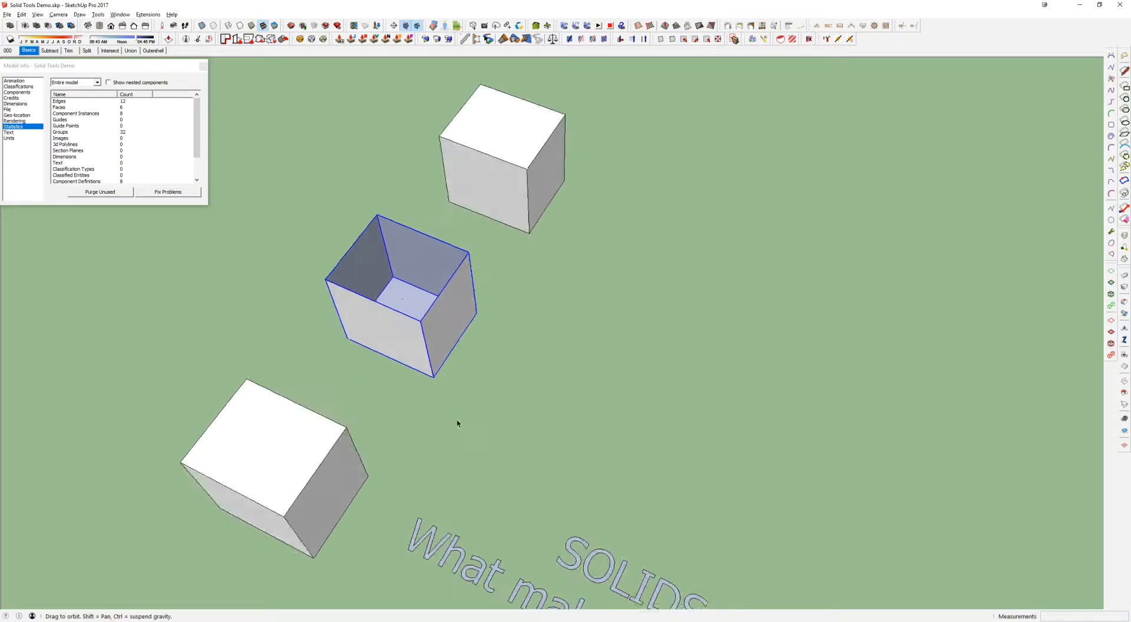
{"action": "scroll", "coordinate": [398, 294], "scroll_direction": "up", "scroll_amount": 3}
{"action": "double_click", "coordinate": [398, 294]}
{"action": "left_click", "coordinate": [404, 301]}
{"action": "key", "text": "m"}
{"action": "left_click", "coordinate": [501, 318]}
{"action": "left_click", "coordinate": [494, 236]}
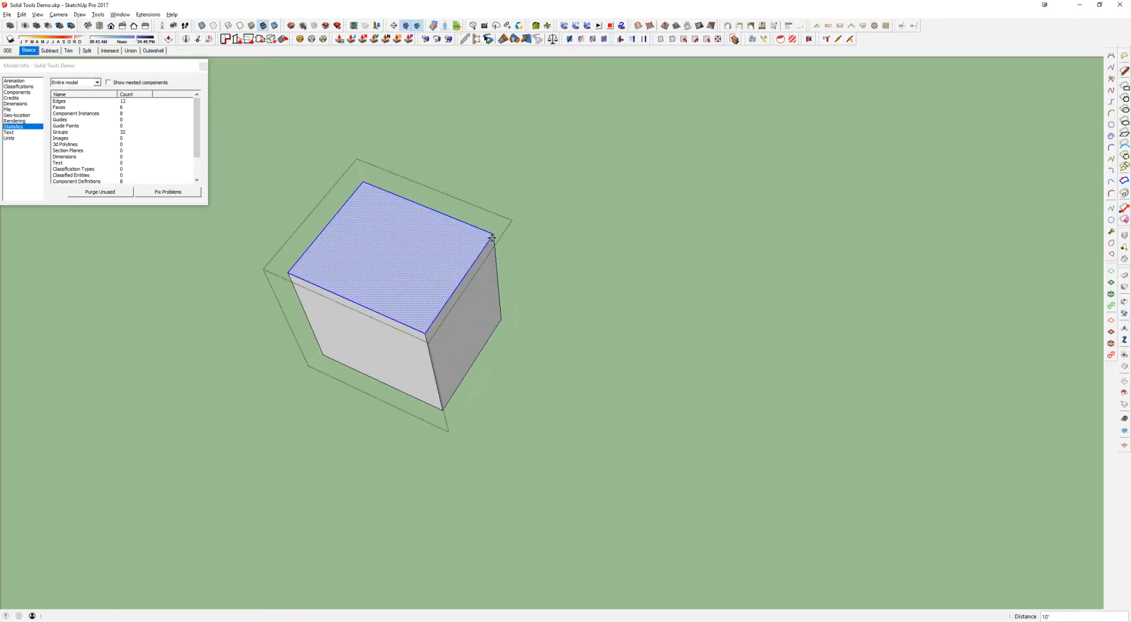
{"action": "key", "text": "space"}
{"action": "middle_click_drag", "start_coordinate": [452, 267], "coordinate": [485, 222]}
{"action": "key", "text": "Escape"}
{"action": "left_click", "coordinate": [445, 239]}
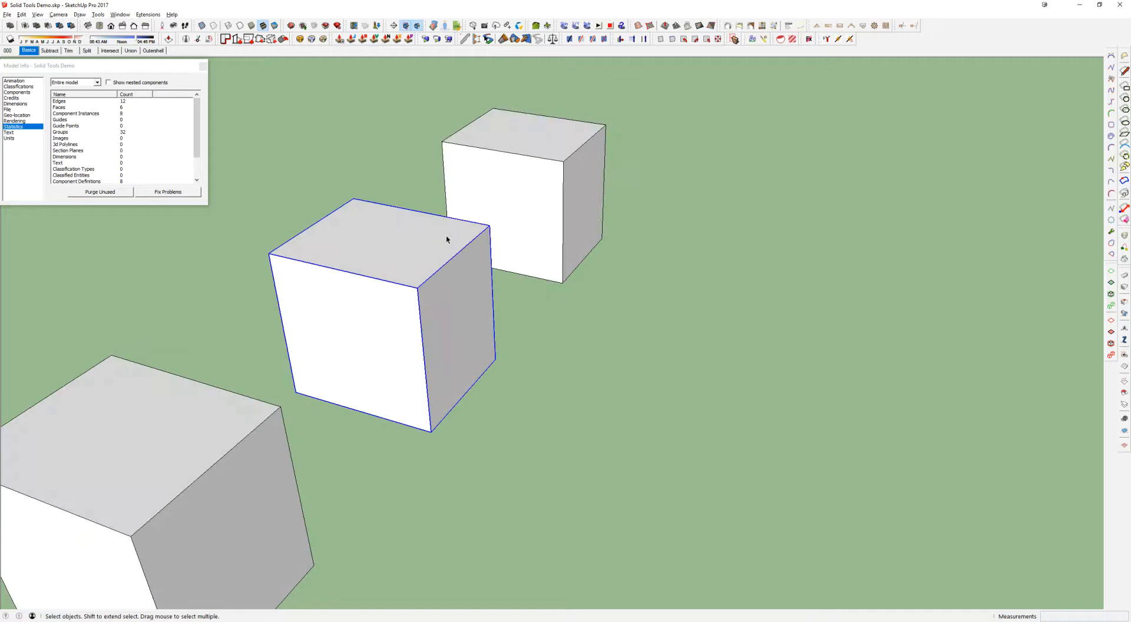
Inspect the closed middle cube with Solid Inspector² and view it from below
{"action": "scroll", "coordinate": [446, 239], "scroll_direction": "down", "scroll_amount": 1}
{"action": "middle_click_drag", "start_coordinate": [446, 271], "coordinate": [395, 262]}
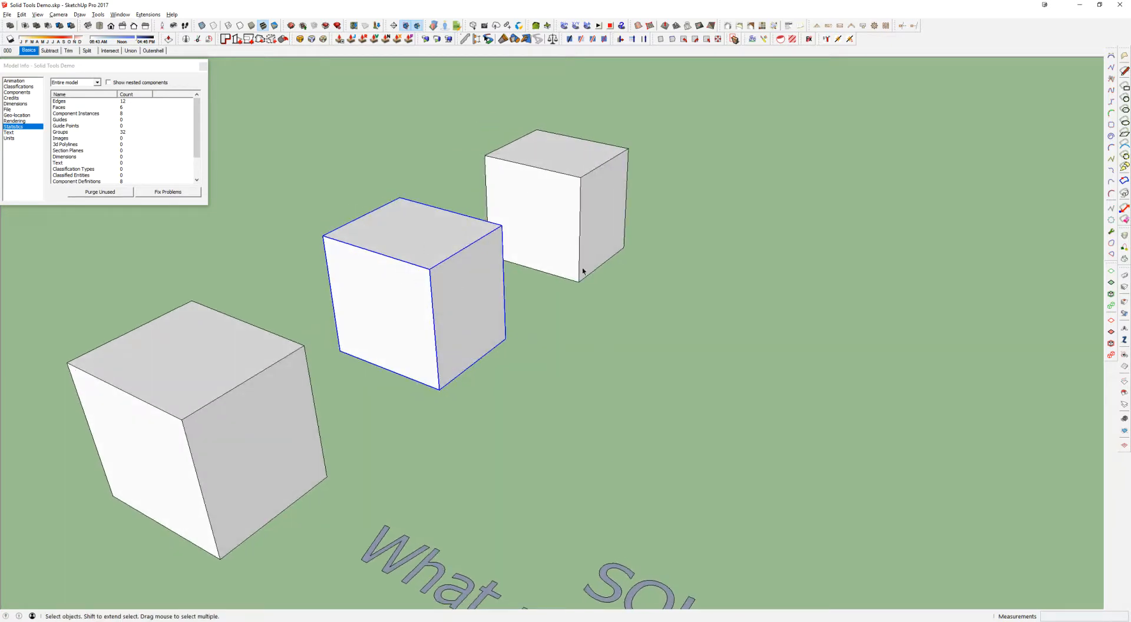
{"action": "key", "text": "shift+i"}
{"action": "middle_click_drag", "start_coordinate": [554, 290], "coordinate": [412, 151]}
{"action": "middle_click_drag", "start_coordinate": [532, 348], "coordinate": [378, 439]}
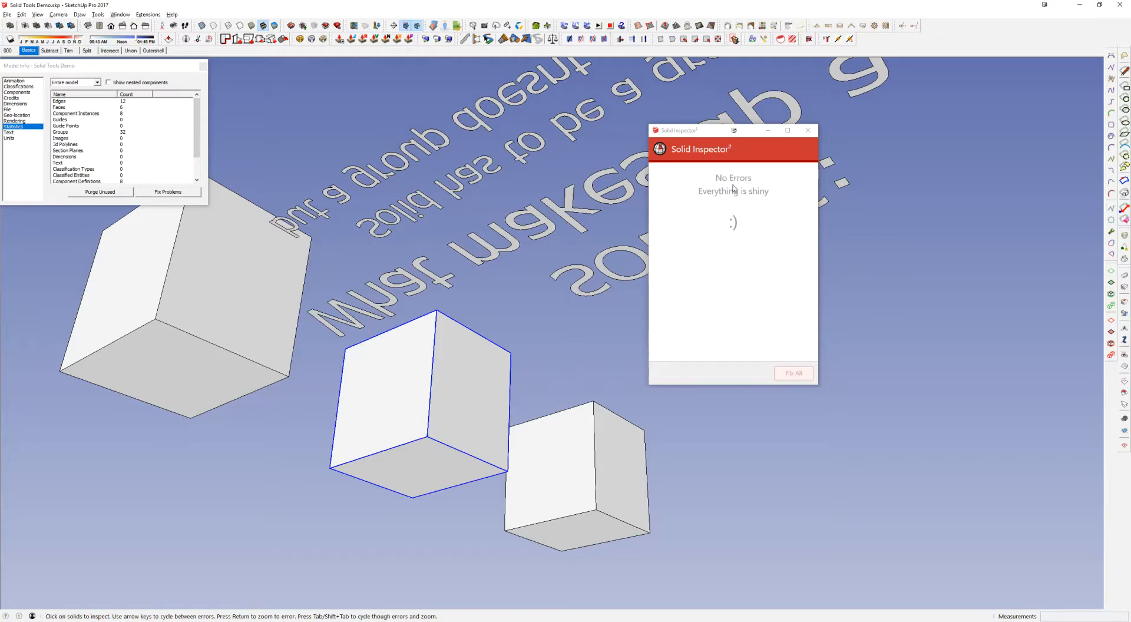
{"action": "key", "text": "space"}
Delete the bottom face inside the middle cube's group
{"action": "double_click", "coordinate": [429, 470]}
{"action": "left_click", "coordinate": [428, 475]}
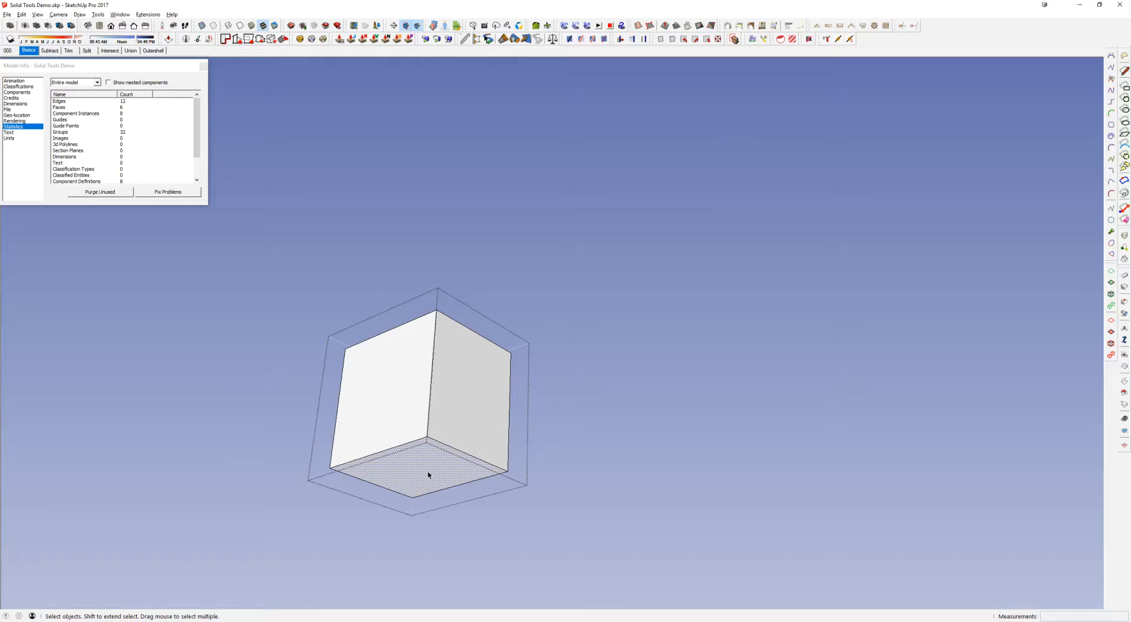
{"action": "key", "text": "Delete"}
{"action": "middle_click_drag", "start_coordinate": [465, 422], "coordinate": [432, 389]}
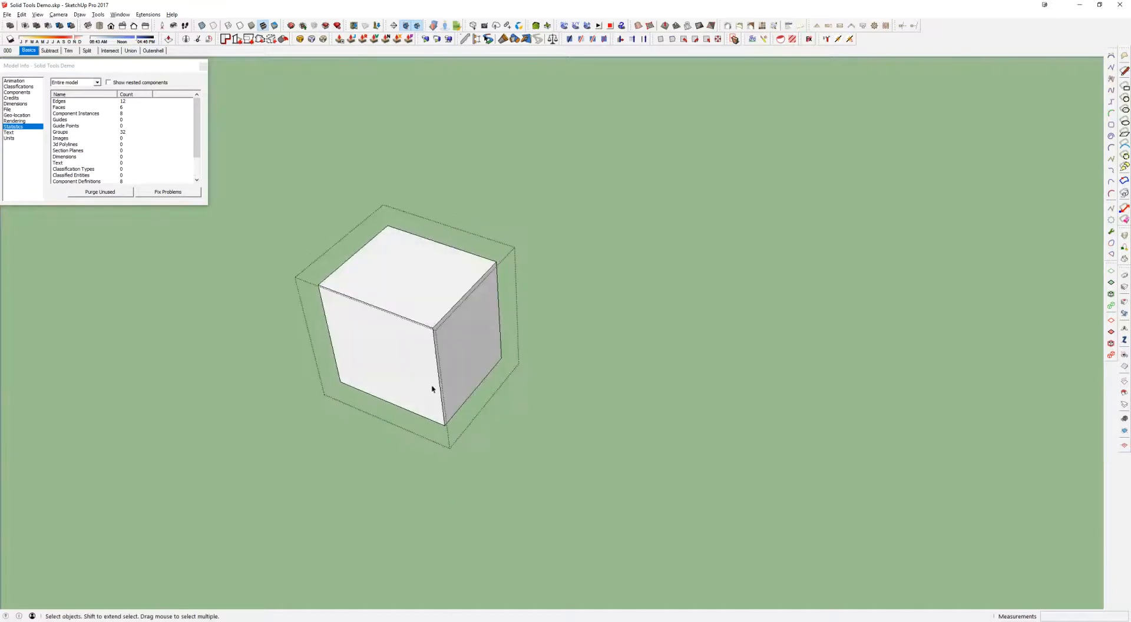
{"action": "key", "text": "Escape"}
Inspect the bottomless middle cube with Solid Inspector² and close the report
{"action": "scroll", "coordinate": [439, 354], "scroll_direction": "down", "scroll_amount": 2}
{"action": "scroll", "coordinate": [442, 312], "scroll_direction": "up", "scroll_amount": 4}
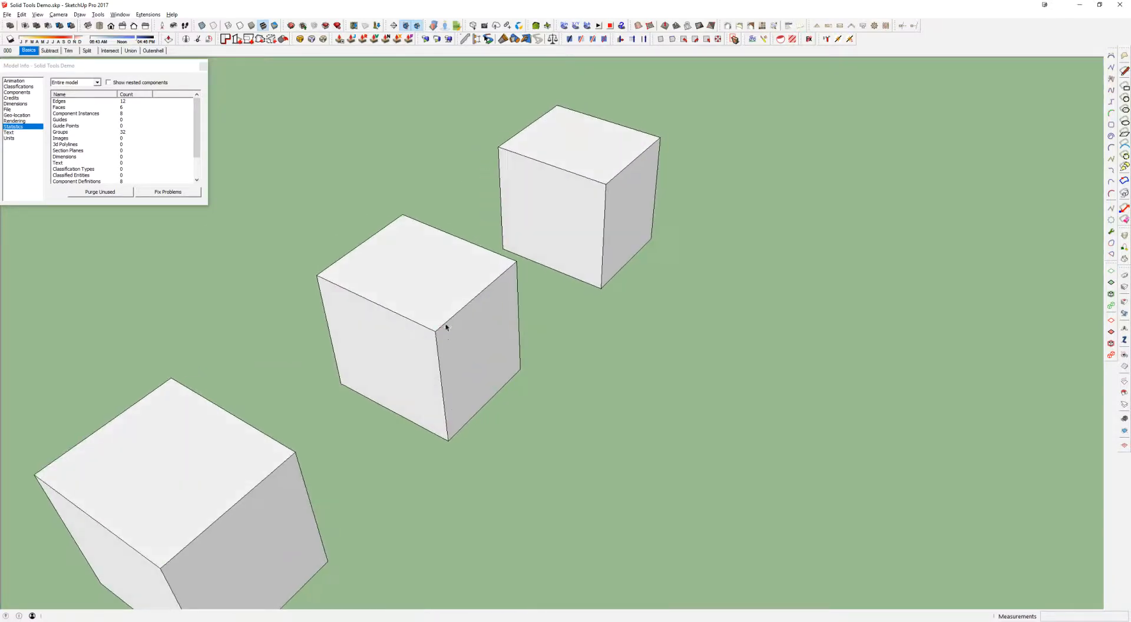
{"action": "left_click", "coordinate": [474, 309]}
{"action": "key", "text": "i"}
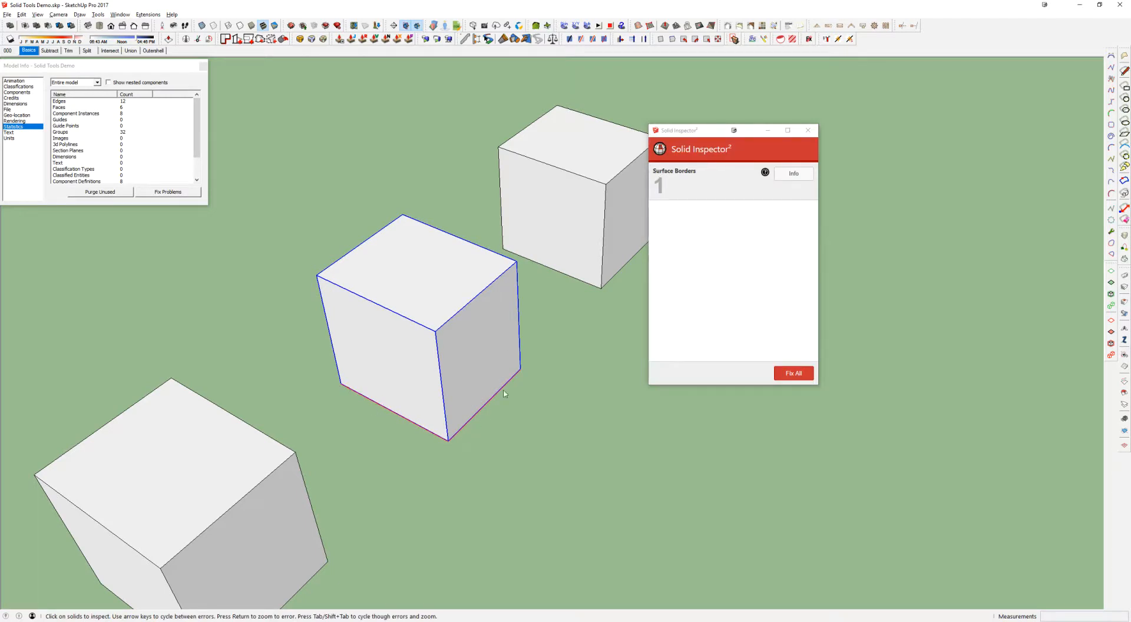
{"action": "middle_click_drag", "start_coordinate": [459, 364], "coordinate": [456, 360]}
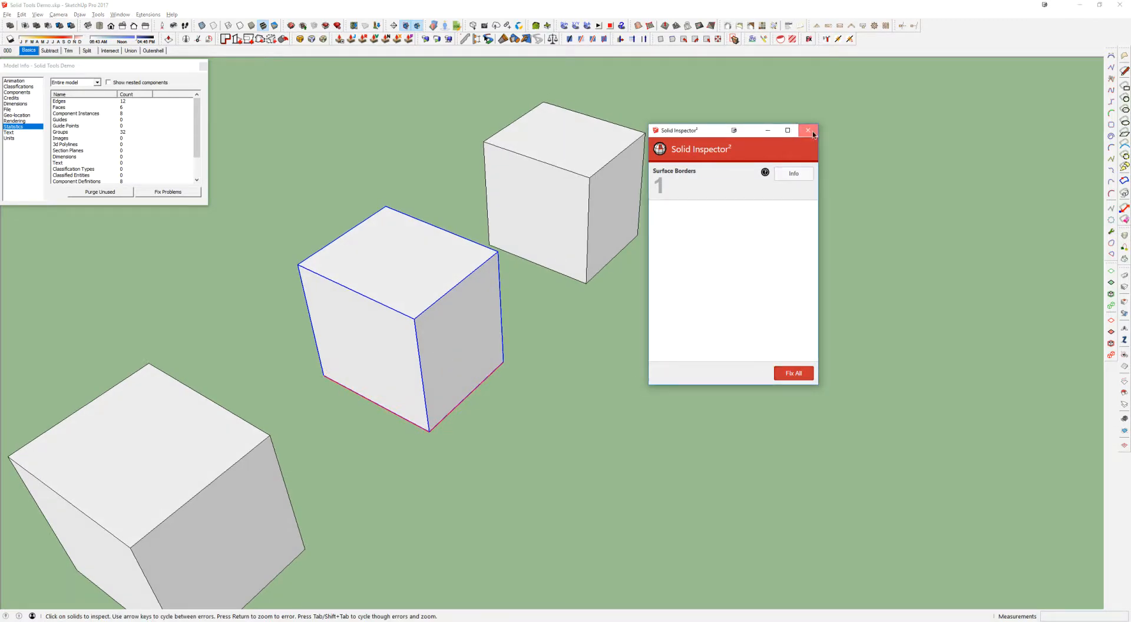
{"action": "left_click", "coordinate": [808, 131]}
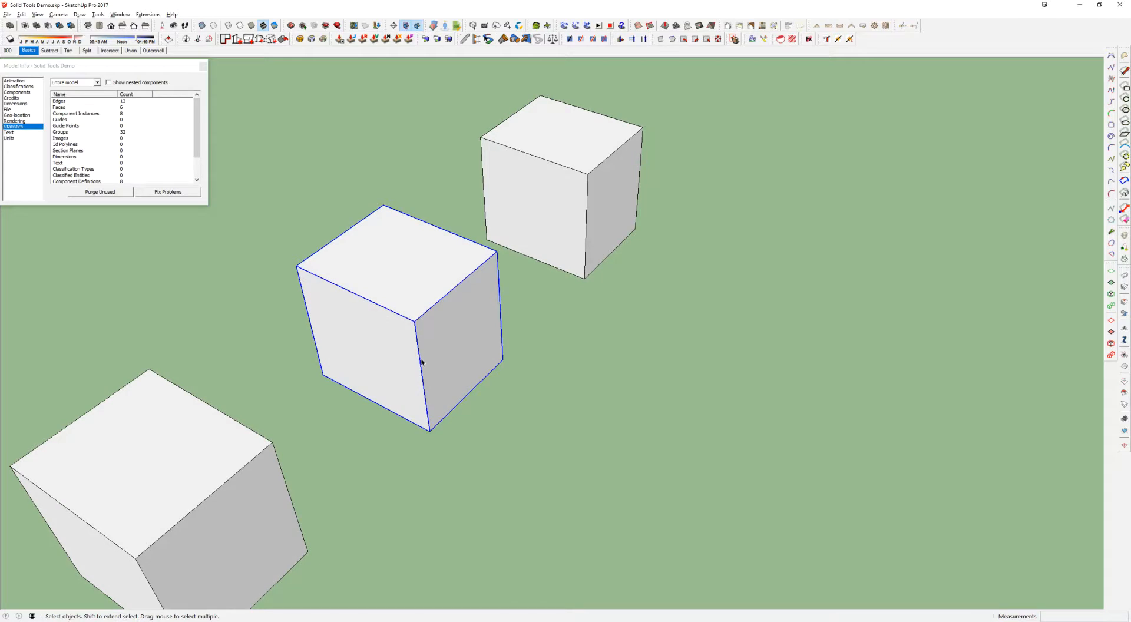
Run Solid Inspector² on the middle cube again and examine its highlighted open bottom from below
{"action": "key", "text": "i"}
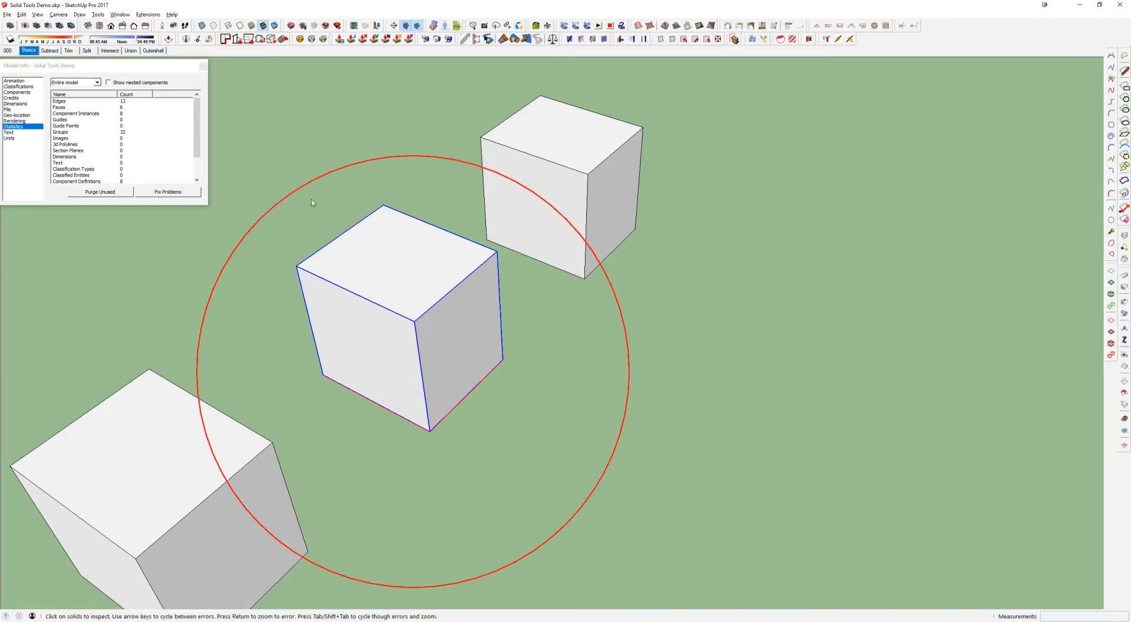
{"action": "middle_click_drag", "start_coordinate": [380, 279], "coordinate": [357, 253]}
{"action": "middle_click_drag", "start_coordinate": [465, 364], "coordinate": [389, 268]}
{"action": "middle_click_drag", "start_coordinate": [519, 407], "coordinate": [483, 295]}
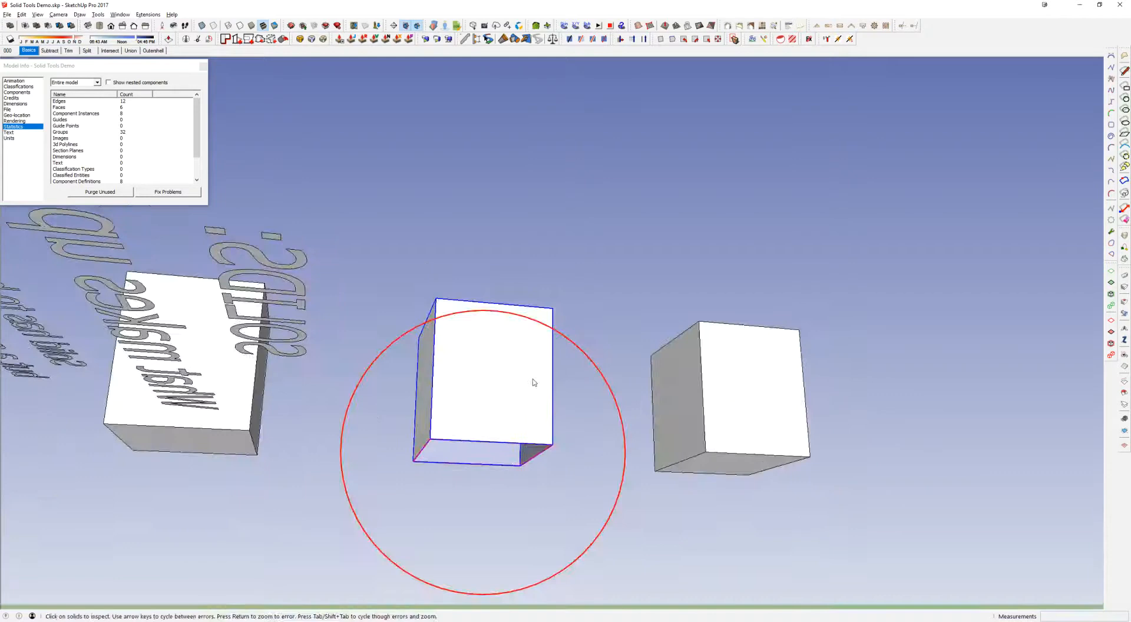
{"action": "middle_click_drag", "start_coordinate": [535, 381], "coordinate": [471, 307]}
{"action": "scroll", "coordinate": [469, 475], "scroll_direction": "up", "scroll_amount": 4}
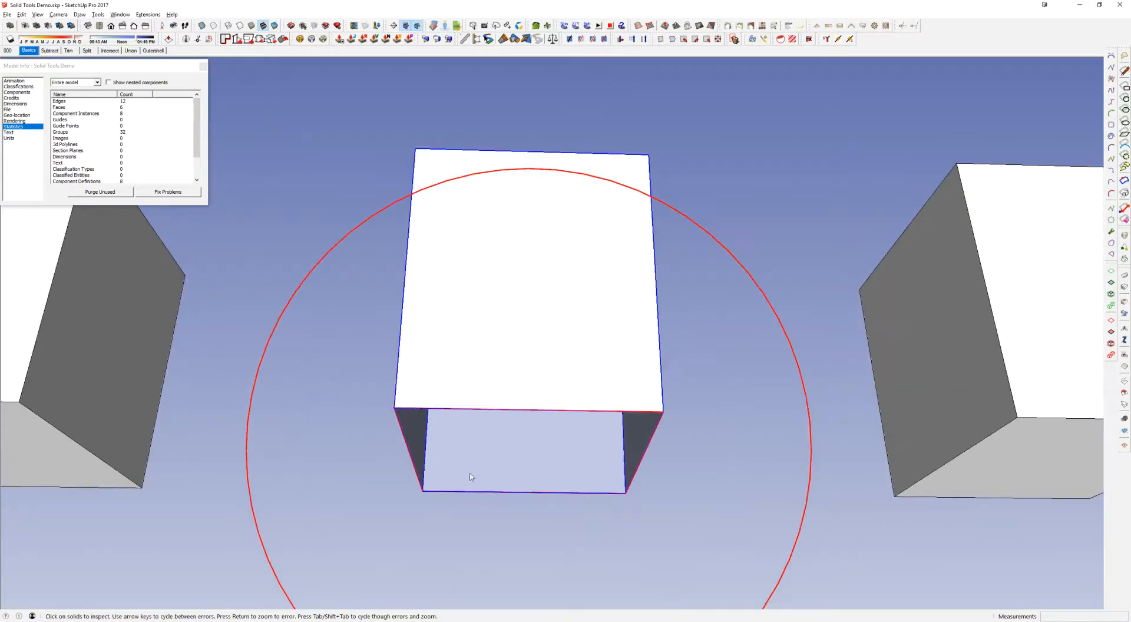
{"action": "middle_click_drag", "start_coordinate": [511, 299], "coordinate": [609, 533]}
{"action": "scroll", "coordinate": [610, 532], "scroll_direction": "down", "scroll_amount": 5}
{"action": "middle_click_drag", "start_coordinate": [488, 323], "coordinate": [725, 245]}
Draw a loose line across the top face inside the far cube's group
{"action": "left_click", "coordinate": [635, 195]}
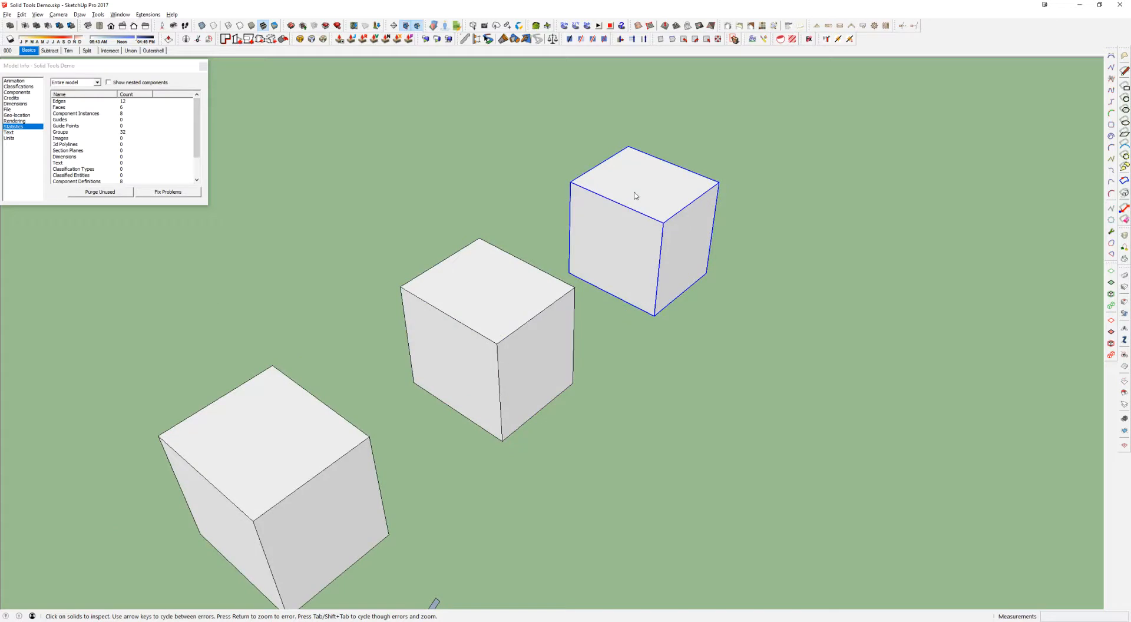
{"action": "middle_click_drag", "start_coordinate": [641, 187], "coordinate": [636, 184]}
{"action": "key", "text": "l"}
{"action": "left_click", "coordinate": [610, 167]}
{"action": "key", "text": "space"}
{"action": "double_click", "coordinate": [632, 182]}
{"action": "key", "text": "l"}
{"action": "left_click", "coordinate": [606, 172]}
{"action": "left_click", "coordinate": [676, 172]}
{"action": "key", "text": "space"}
{"action": "key", "text": "Escape"}
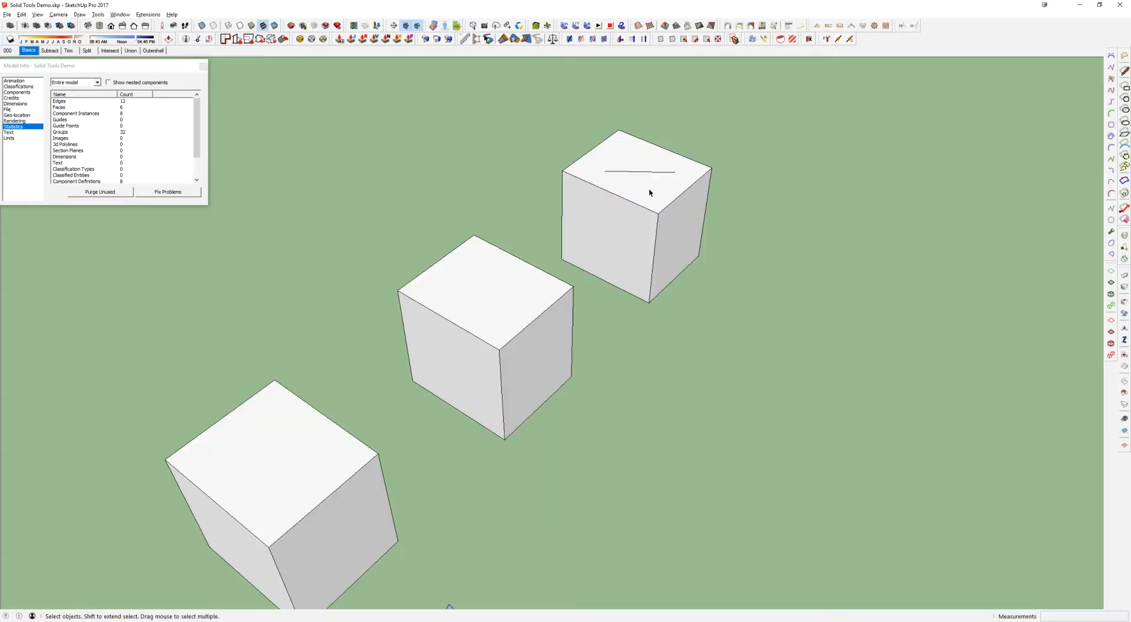
Fix the far cube's stray edge with Solid Inspector², undo the fix, and inspect the cube again
{"action": "middle_click_drag", "start_coordinate": [649, 189], "coordinate": [542, 239]}
{"action": "left_click", "coordinate": [554, 209]}
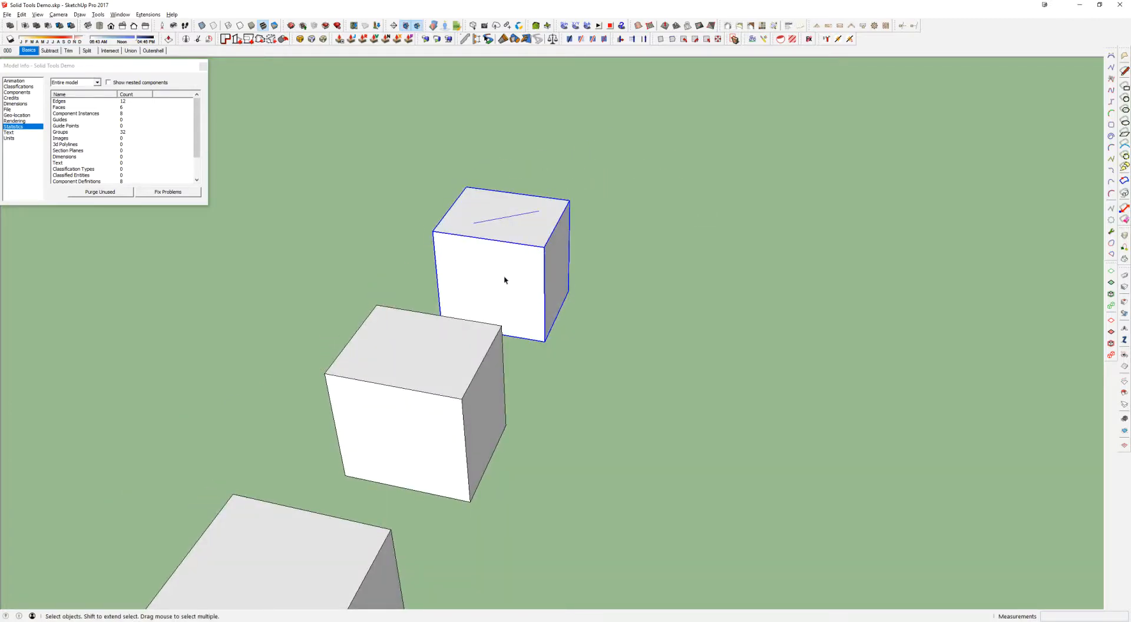
{"action": "key", "text": "shift+i"}
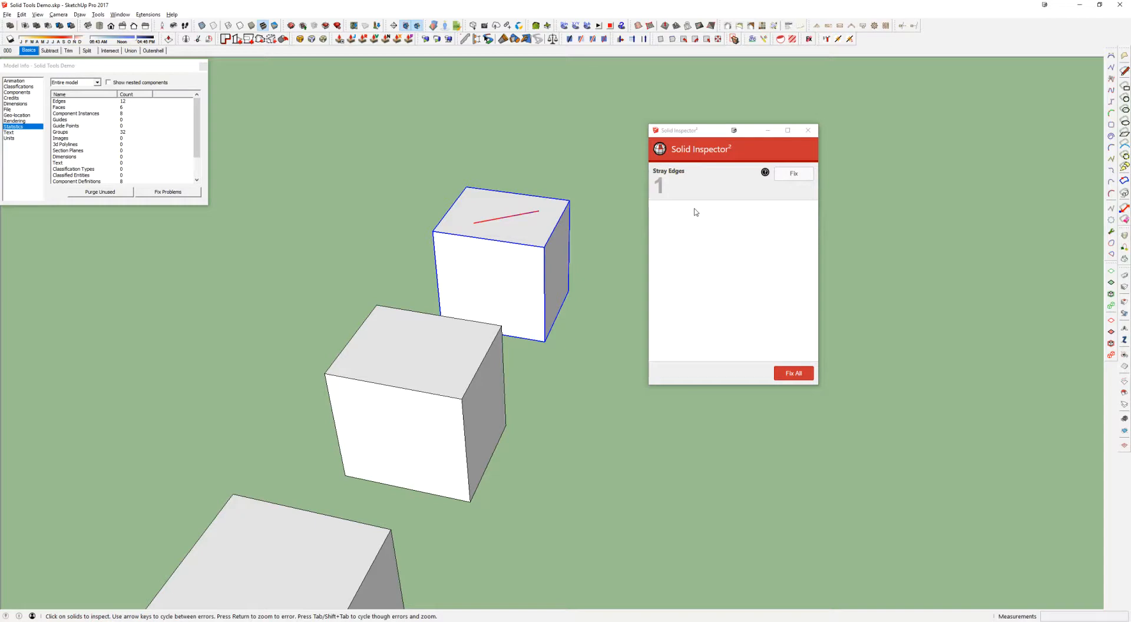
{"action": "left_click", "coordinate": [794, 174]}
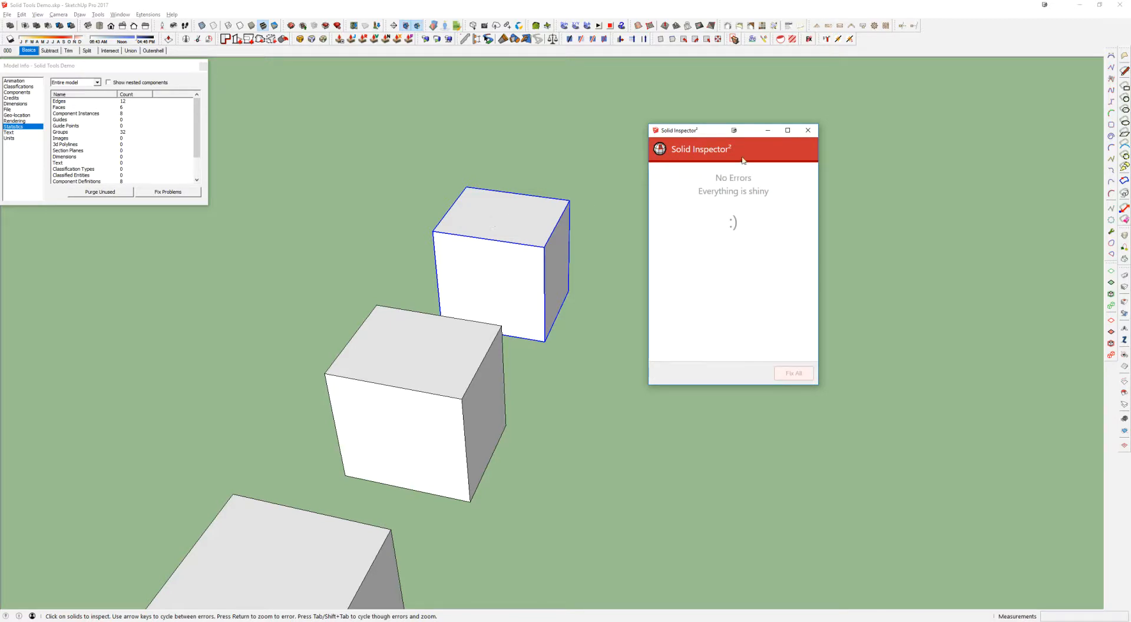
{"action": "left_click", "coordinate": [808, 130]}
{"action": "key", "text": "ctrl+z"}
{"action": "key", "text": "i"}
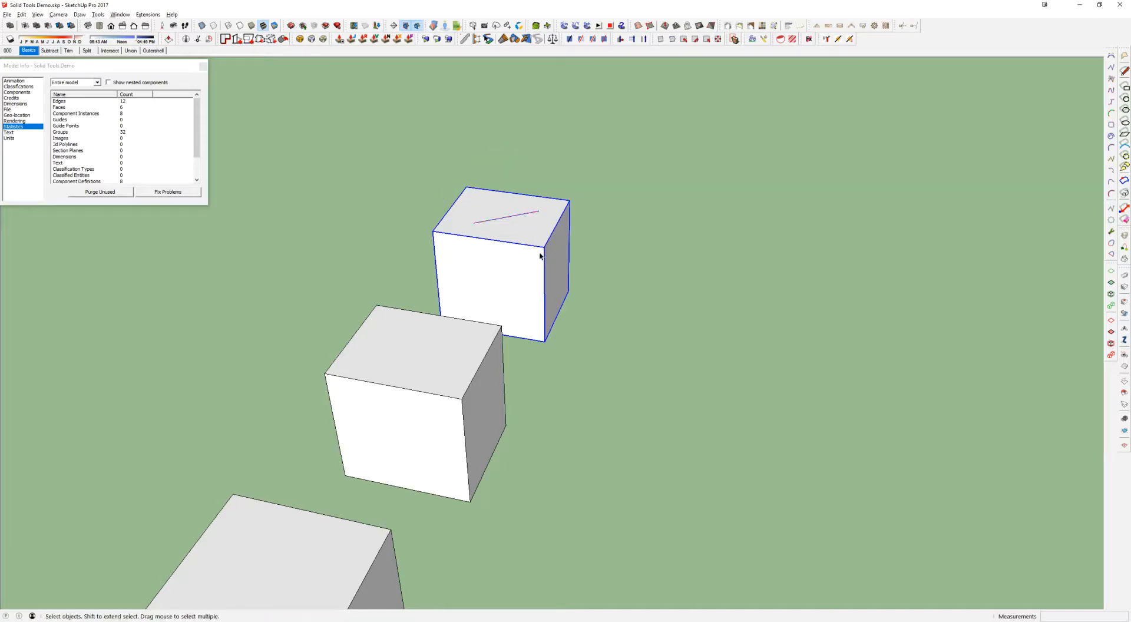
{"action": "key", "text": "i"}
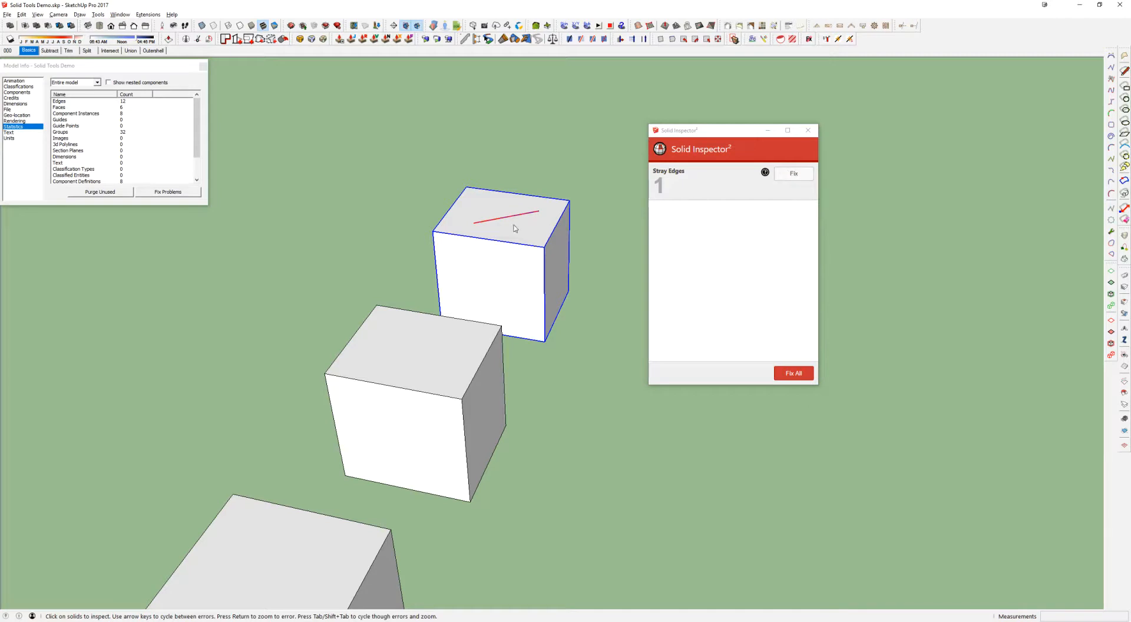
{"action": "key", "text": "space"}
Draw two loose slanted lines on the front face inside the far cube's group
{"action": "double_click", "coordinate": [462, 271]}
{"action": "middle_click_drag", "start_coordinate": [515, 275], "coordinate": [505, 271]}
{"action": "scroll", "coordinate": [505, 271], "scroll_direction": "up", "scroll_amount": 3}
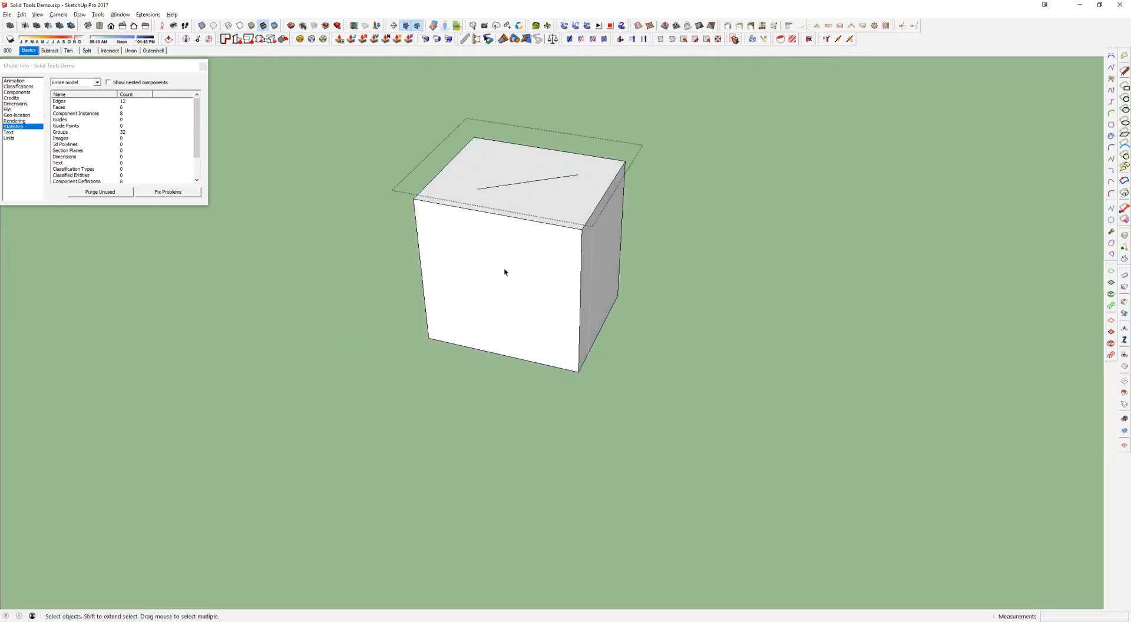
{"action": "key", "text": "l"}
{"action": "left_click_drag", "start_coordinate": [483, 241], "coordinate": [525, 300]}
{"action": "left_click_drag", "start_coordinate": [545, 253], "coordinate": [564, 329]}
{"action": "middle_click_drag", "start_coordinate": [561, 324], "coordinate": [452, 288]}
Reverse the side face adjoining the far cube's front face
{"action": "key", "text": "space"}
{"action": "left_click", "coordinate": [634, 277]}
{"action": "middle_click_drag", "start_coordinate": [634, 277], "coordinate": [685, 167]}
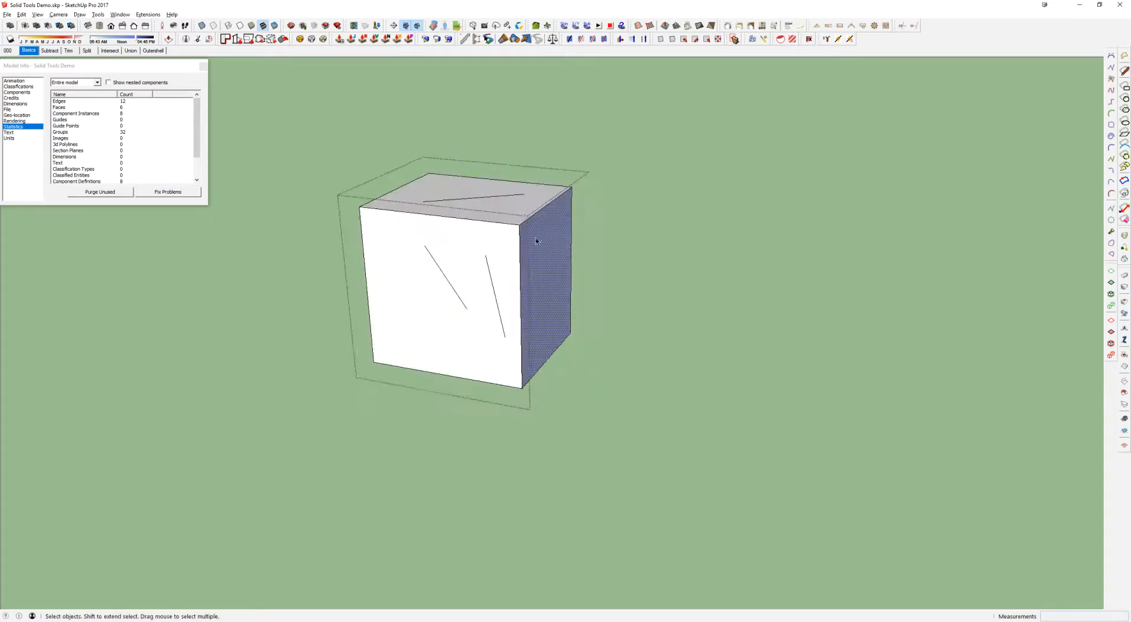
{"action": "middle_click_drag", "start_coordinate": [539, 300], "coordinate": [457, 232]}
Inspect the far cube with Solid Inspector², fix all its stray edges and the reversed face, and close the report
{"action": "left_click", "coordinate": [458, 224]}
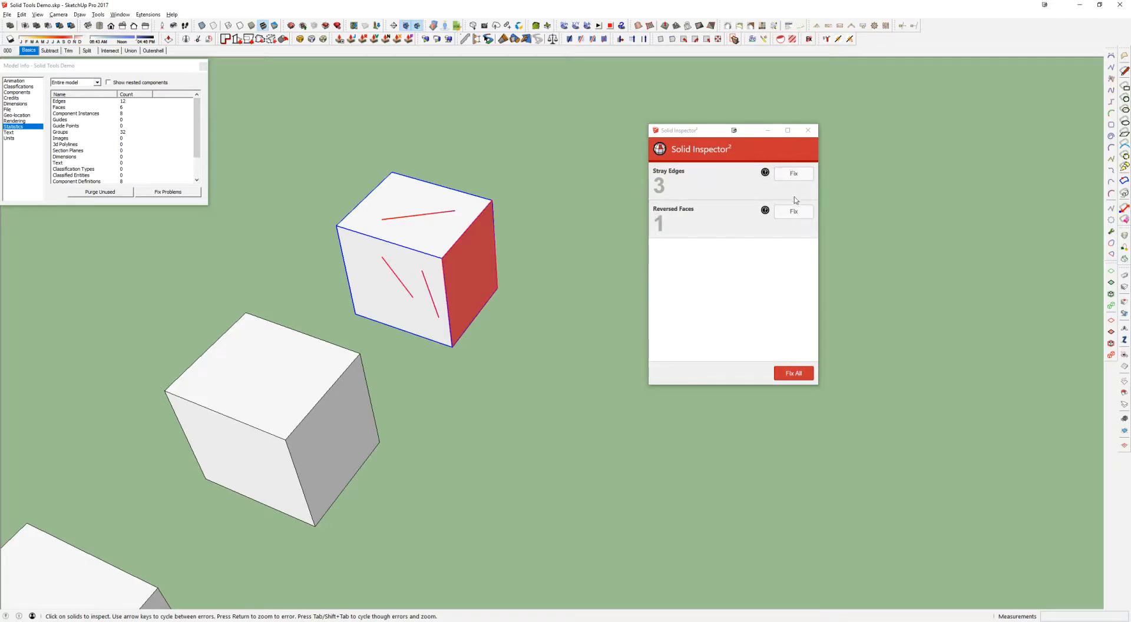
{"action": "left_click", "coordinate": [792, 375]}
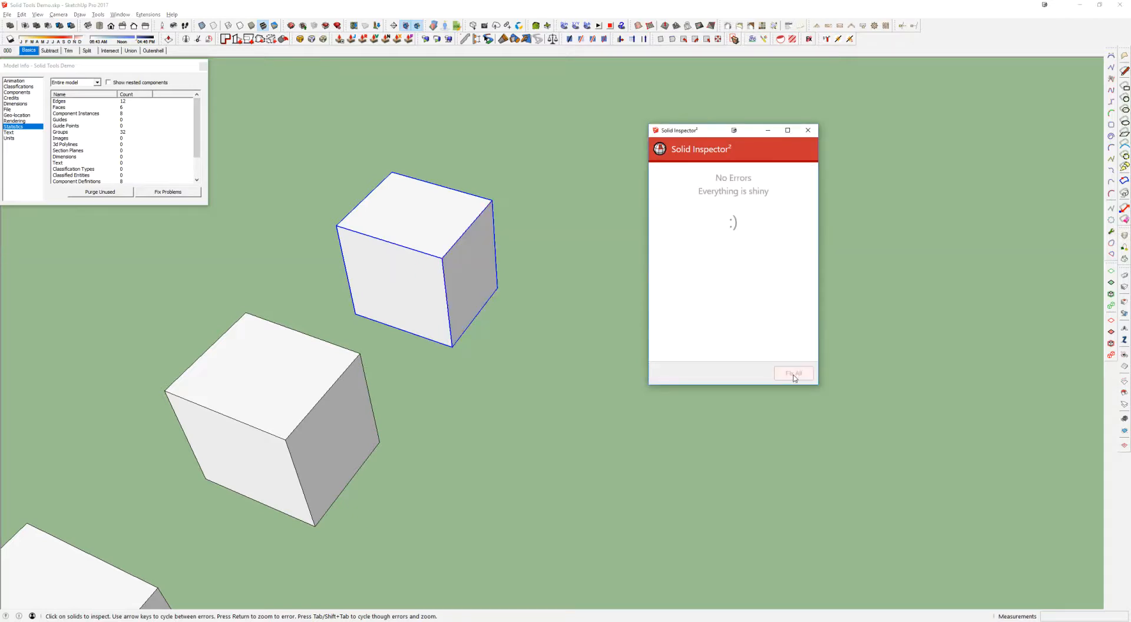
{"action": "middle_click_drag", "start_coordinate": [480, 253], "coordinate": [512, 297]}
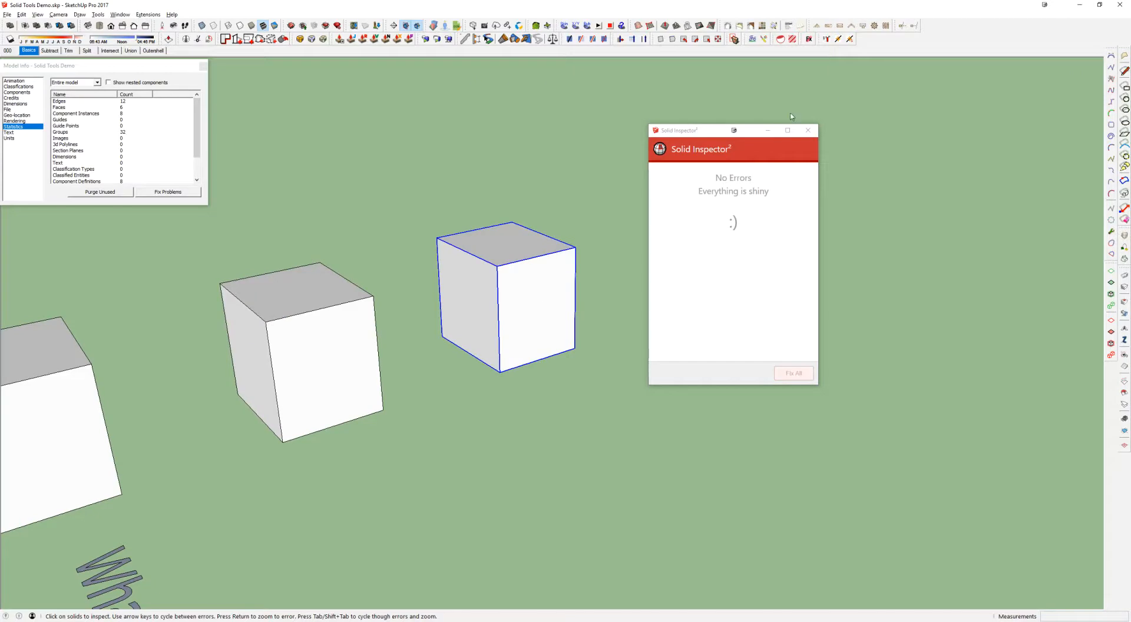
{"action": "left_click", "coordinate": [809, 130]}
Open the far cube's group and draw a rectangle in the middle of its front face
{"action": "middle_click_drag", "start_coordinate": [487, 349], "coordinate": [642, 306]}
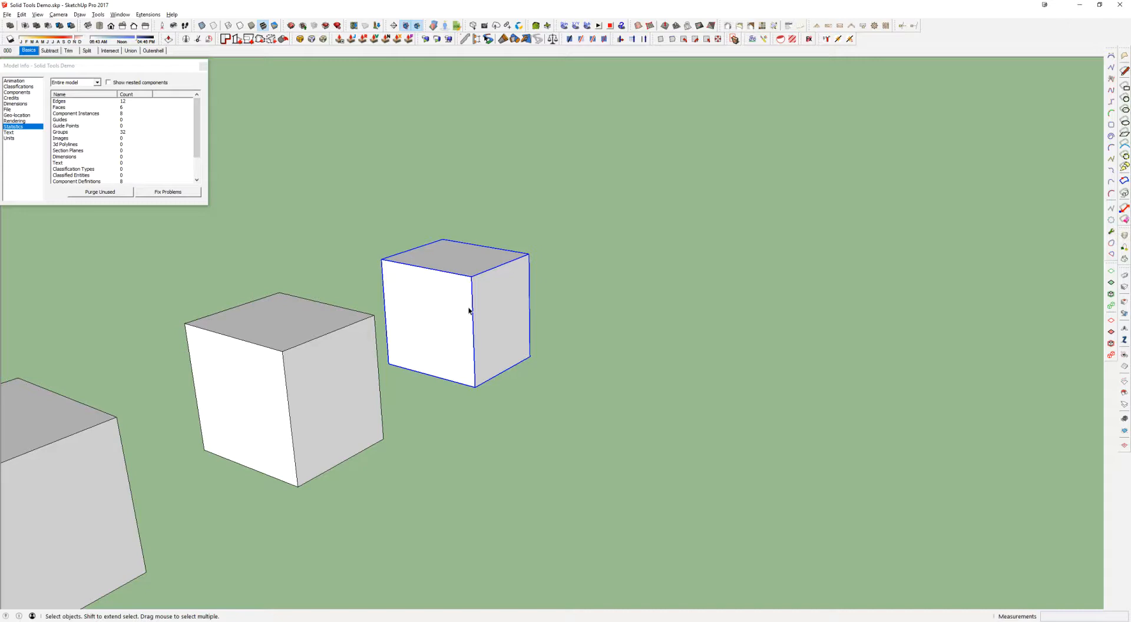
{"action": "scroll", "coordinate": [469, 311], "scroll_direction": "down", "scroll_amount": 2}
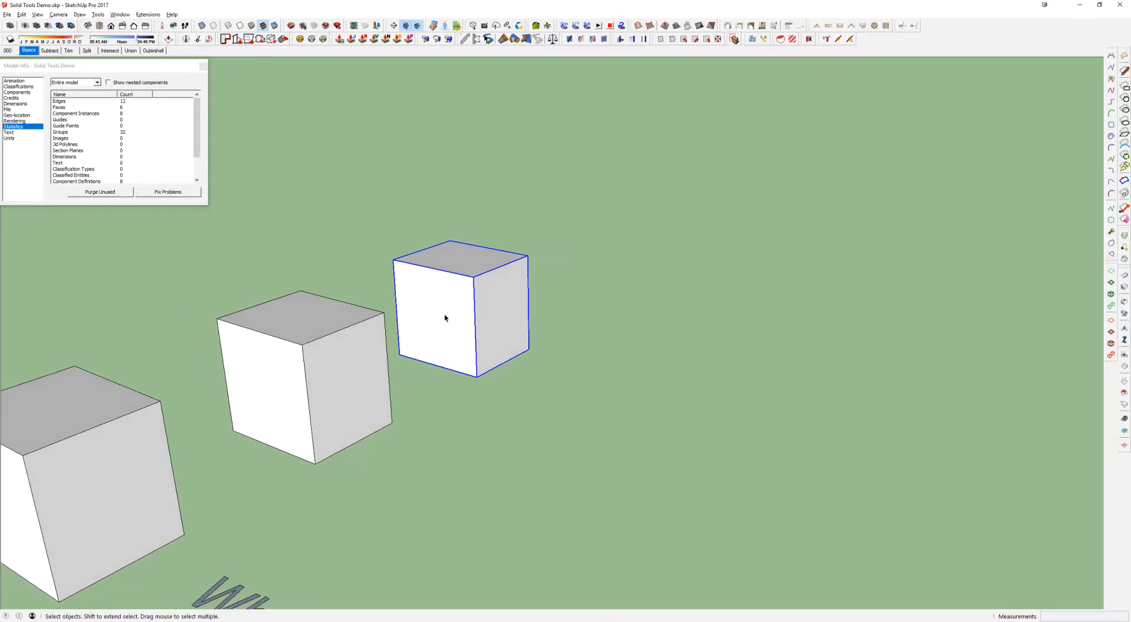
{"action": "middle_click_drag", "start_coordinate": [460, 313], "coordinate": [457, 308]}
{"action": "double_click", "coordinate": [421, 305]}
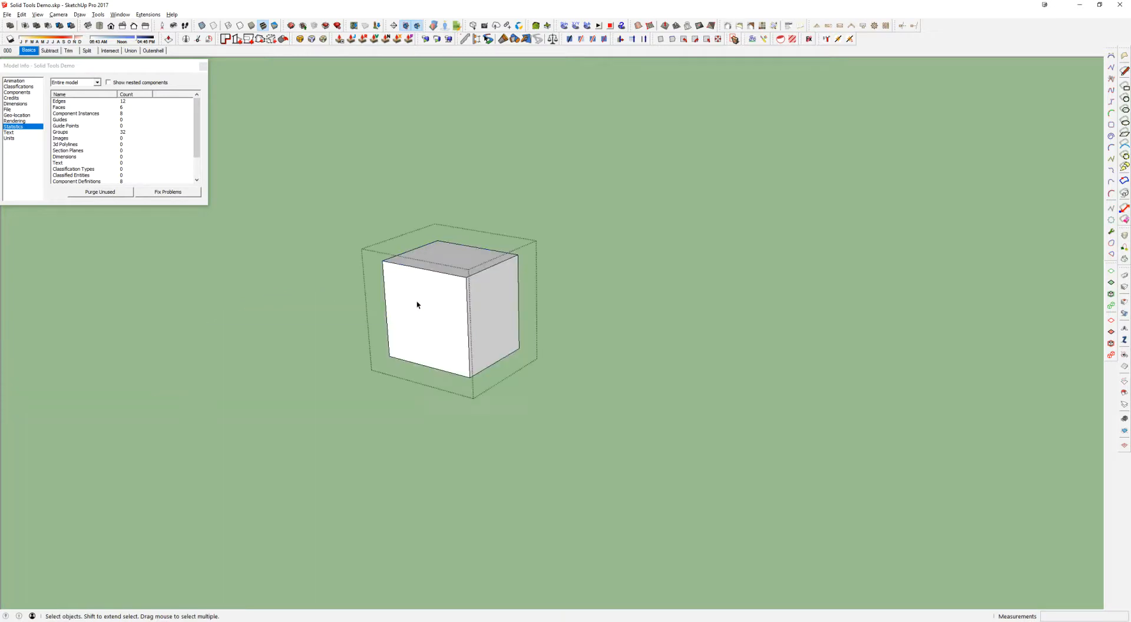
{"action": "scroll", "coordinate": [416, 303], "scroll_direction": "up", "scroll_amount": 5}
{"action": "key", "text": "r"}
{"action": "left_click", "coordinate": [398, 287]}
{"action": "left_click", "coordinate": [495, 403]}
{"action": "middle_click_drag", "start_coordinate": [469, 366], "coordinate": [560, 338]}
{"action": "key", "text": "r"}
{"action": "mouse_move", "coordinate": [460, 368]}
{"action": "middle_mouse_down"}
{"action": "mouse_move", "coordinate": [447, 372]}
{"action": "mouse_move", "coordinate": [442, 410]}
{"action": "mouse_move", "coordinate": [439, 374]}
{"action": "mouse_move", "coordinate": [389, 399]}
{"action": "middle_mouse_up"}
Push the rectangle about 4 15/16" into the cube to form a shallow recess
{"action": "key", "text": "p"}
{"action": "mouse_move", "coordinate": [450, 366]}
{"action": "middle_mouse_down"}
{"action": "mouse_move", "coordinate": [434, 372]}
{"action": "mouse_move", "coordinate": [470, 362]}
{"action": "mouse_move", "coordinate": [445, 386]}
{"action": "middle_mouse_up"}
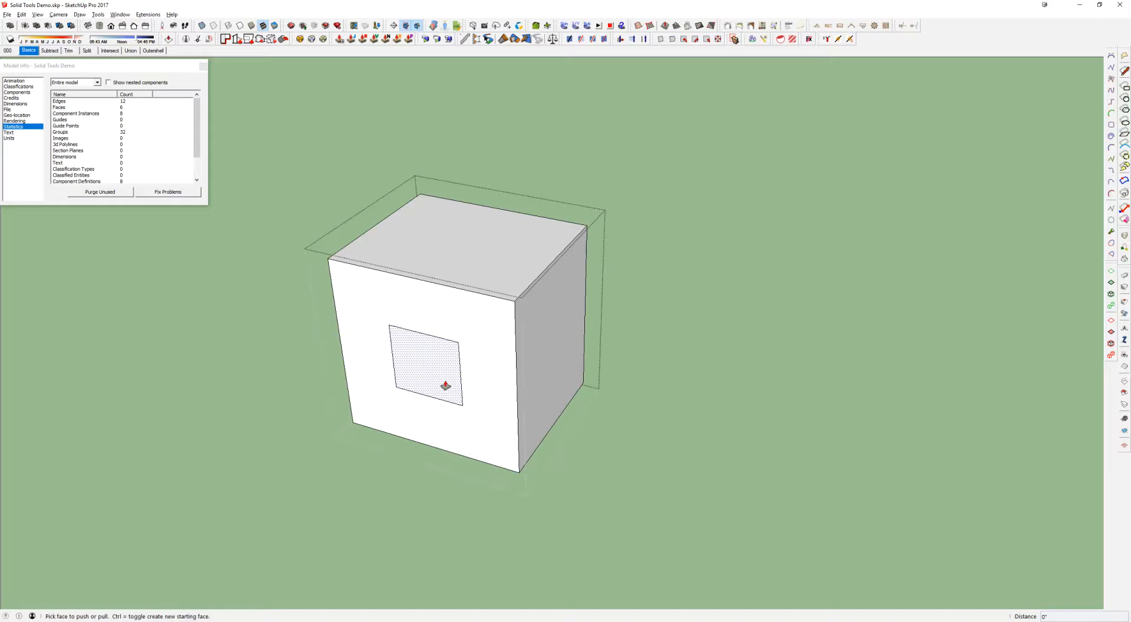
{"action": "scroll", "coordinate": [446, 386], "scroll_direction": "up", "scroll_amount": 3}
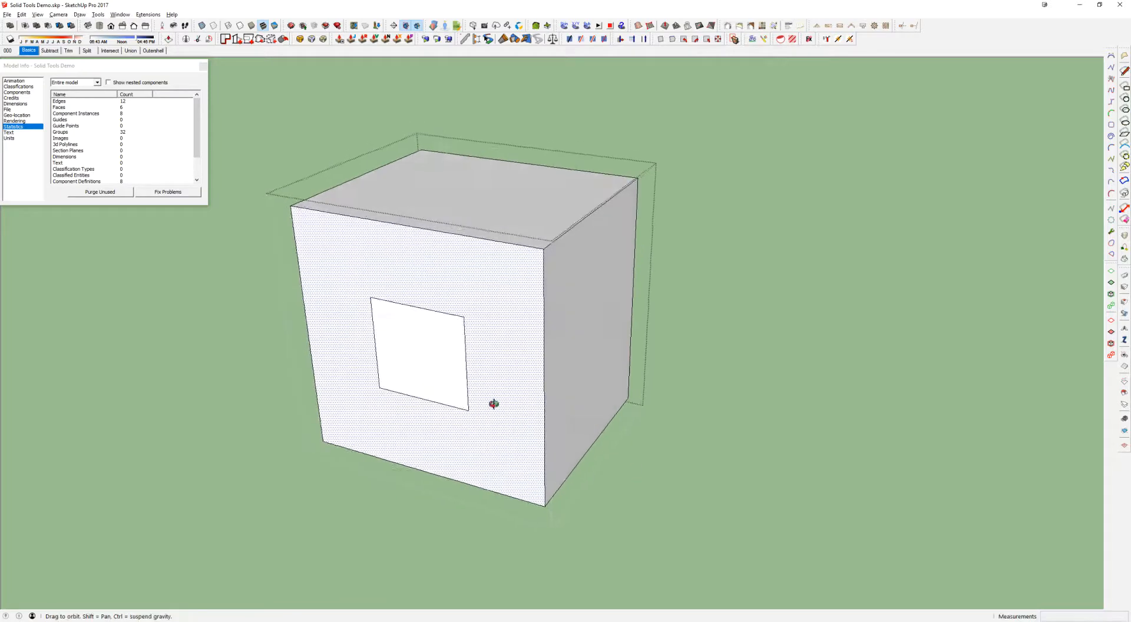
{"action": "left_click", "coordinate": [396, 373]}
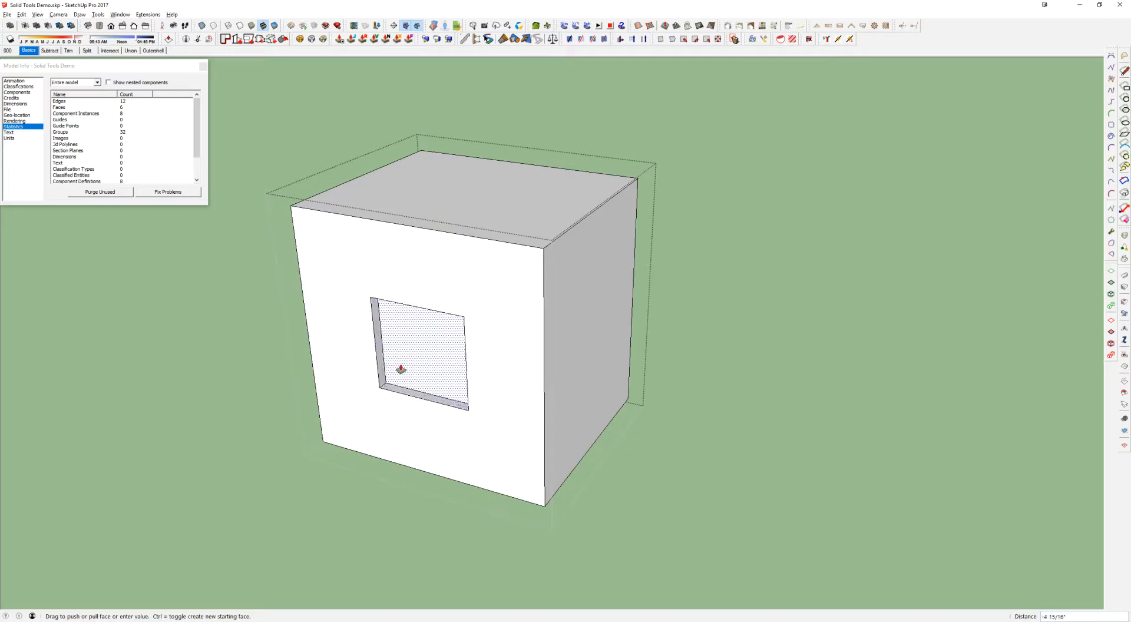
{"action": "left_click", "coordinate": [402, 369]}
{"action": "key", "text": "space"}
Leave the group, inspect the recessed cube with Solid Inspector², and close the report
{"action": "middle_click_drag", "start_coordinate": [425, 366], "coordinate": [476, 286]}
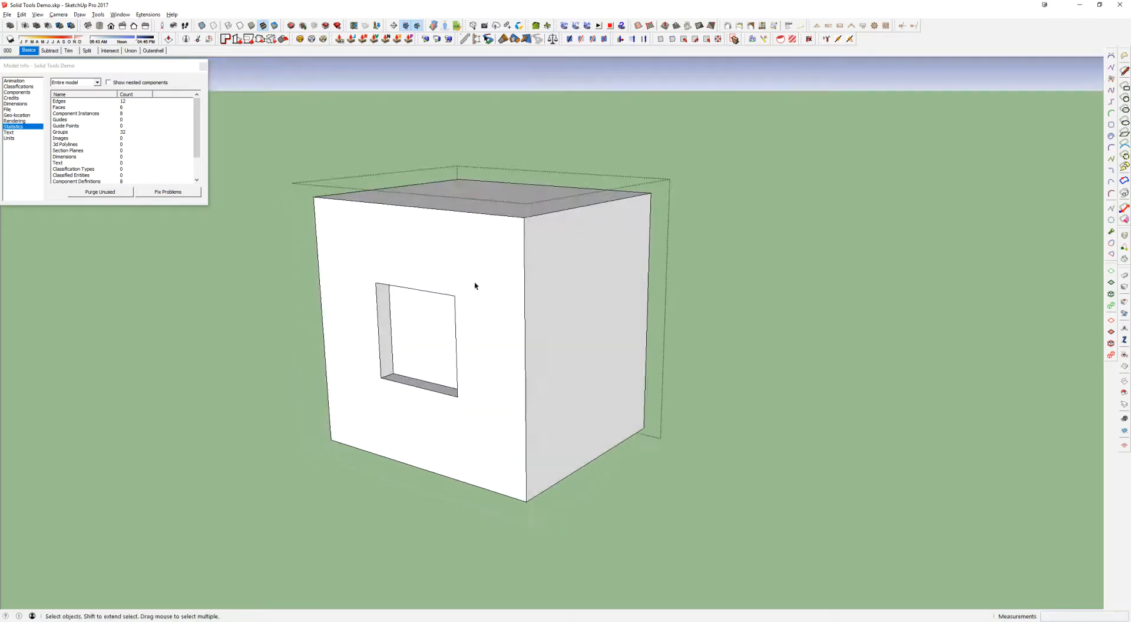
{"action": "middle_click_drag", "start_coordinate": [401, 307], "coordinate": [394, 312]}
{"action": "key", "text": "Escape"}
{"action": "middle_click_drag", "start_coordinate": [434, 356], "coordinate": [499, 396]}
{"action": "scroll", "coordinate": [455, 387], "scroll_direction": "down", "scroll_amount": 3}
{"action": "left_click", "coordinate": [483, 330]}
{"action": "middle_click_drag", "start_coordinate": [399, 371], "coordinate": [400, 338]}
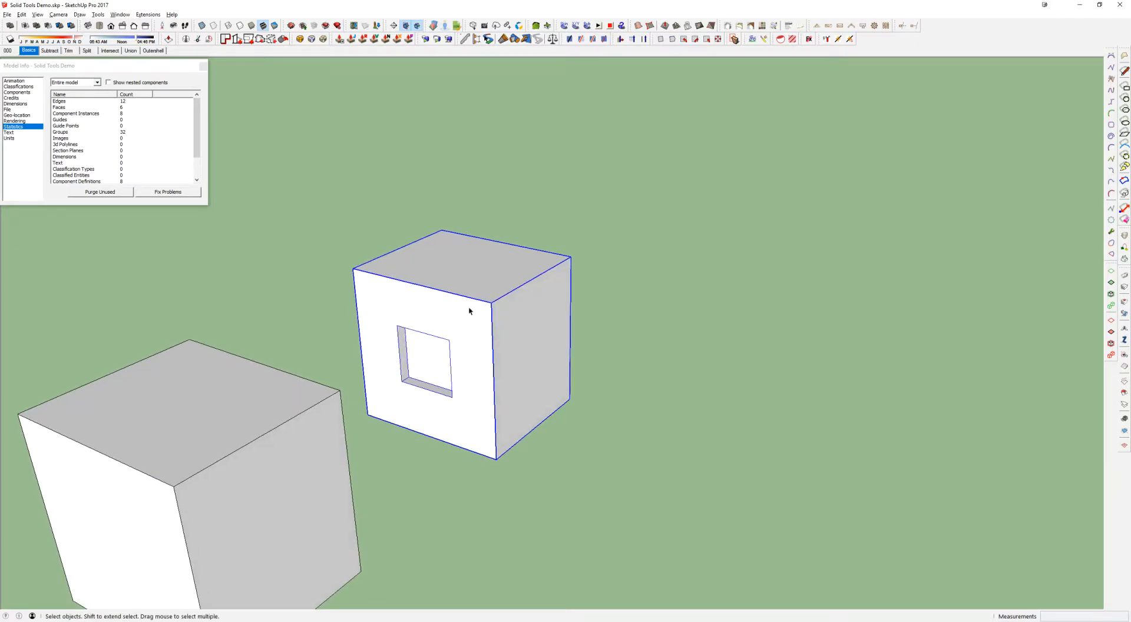
{"action": "middle_click_drag", "start_coordinate": [469, 311], "coordinate": [467, 335]}
{"action": "key", "text": "shift+i"}
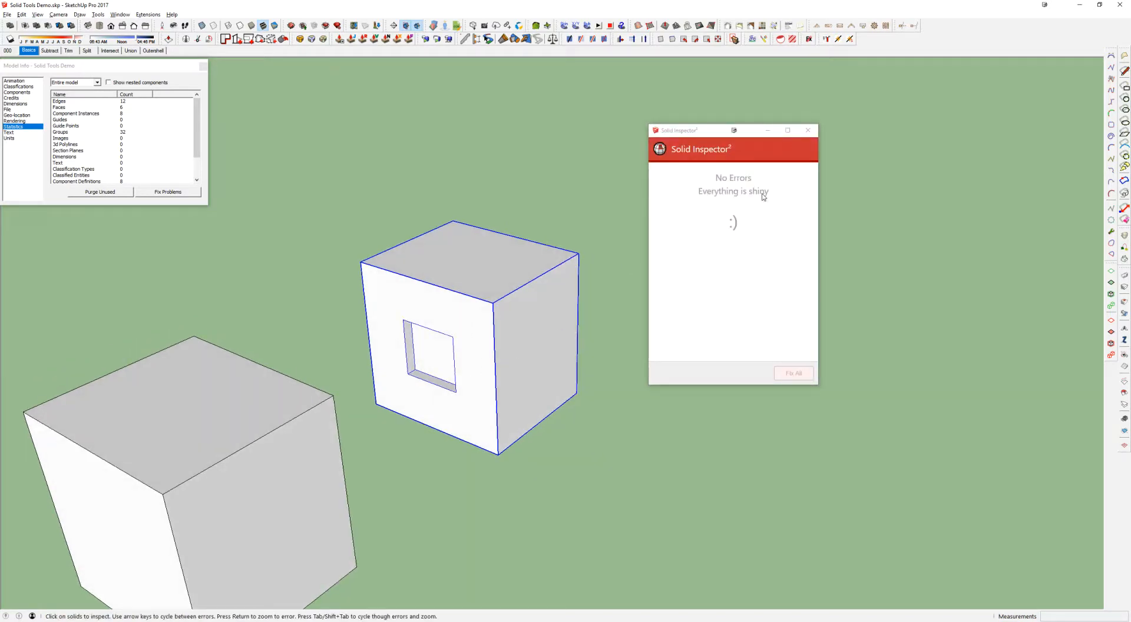
{"action": "left_click", "coordinate": [812, 130]}
Open the recessed cube's group and delete the back face of the recess
{"action": "scroll", "coordinate": [422, 361], "scroll_direction": "up", "scroll_amount": 3}
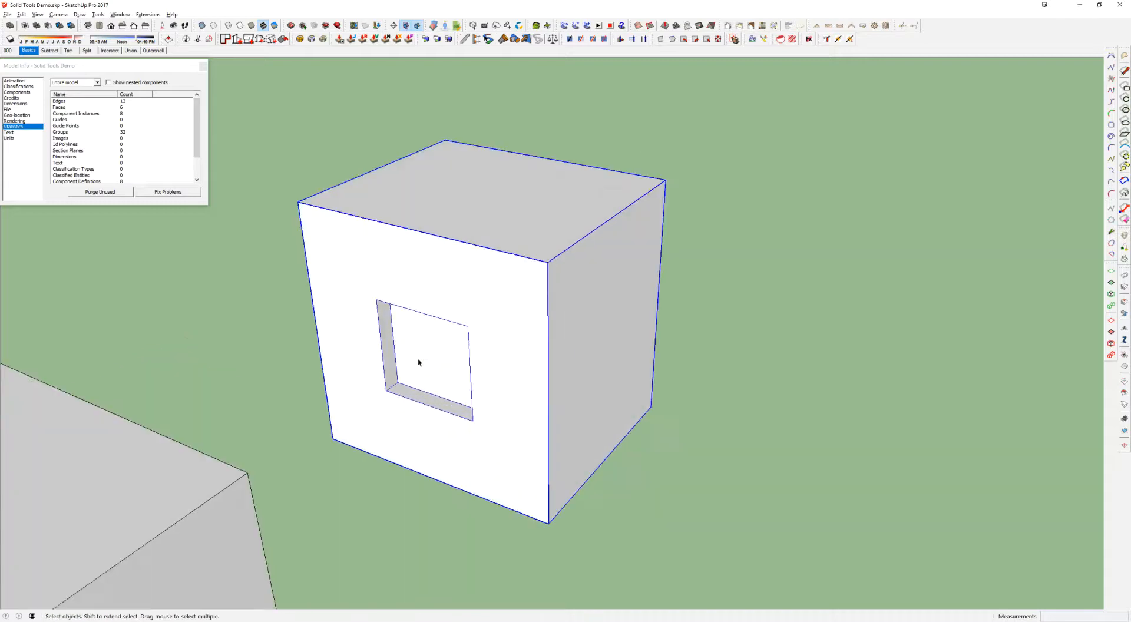
{"action": "double_click", "coordinate": [422, 359]}
{"action": "left_click", "coordinate": [424, 348]}
{"action": "key", "text": "Delete"}
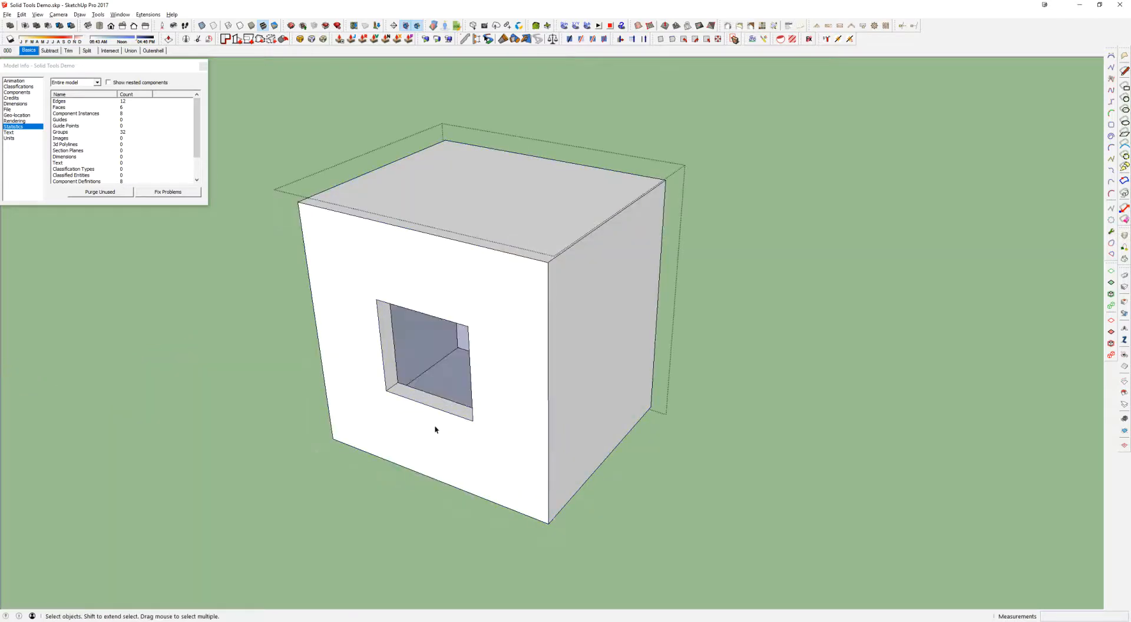
Inspect the cube with the missing recess face in Solid Inspector², close the report, and undo the face deletion
{"action": "middle_click_drag", "start_coordinate": [476, 355], "coordinate": [504, 318]}
{"action": "key", "text": "Escape"}
{"action": "left_click", "coordinate": [538, 372]}
{"action": "key", "text": "i"}
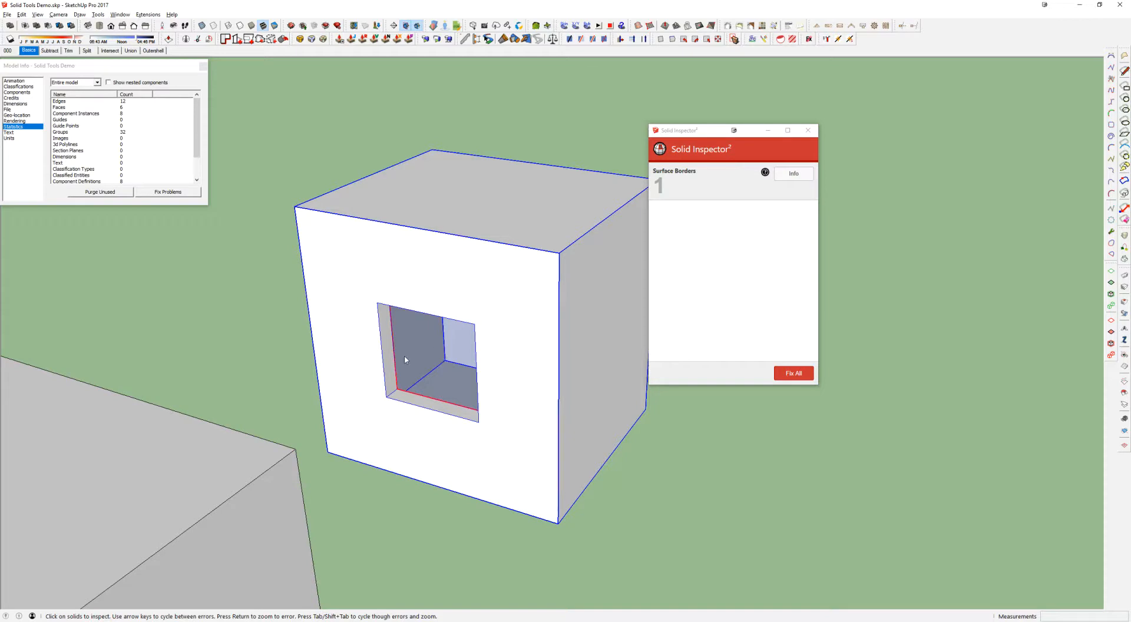
{"action": "left_click", "coordinate": [807, 129]}
{"action": "left_click", "coordinate": [415, 349]}
{"action": "key", "text": "ctrl+z"}
Push the recess's back face all the way to the cube's rear face to cut a through hole
{"action": "key", "text": "p"}
{"action": "left_click", "coordinate": [419, 363]}
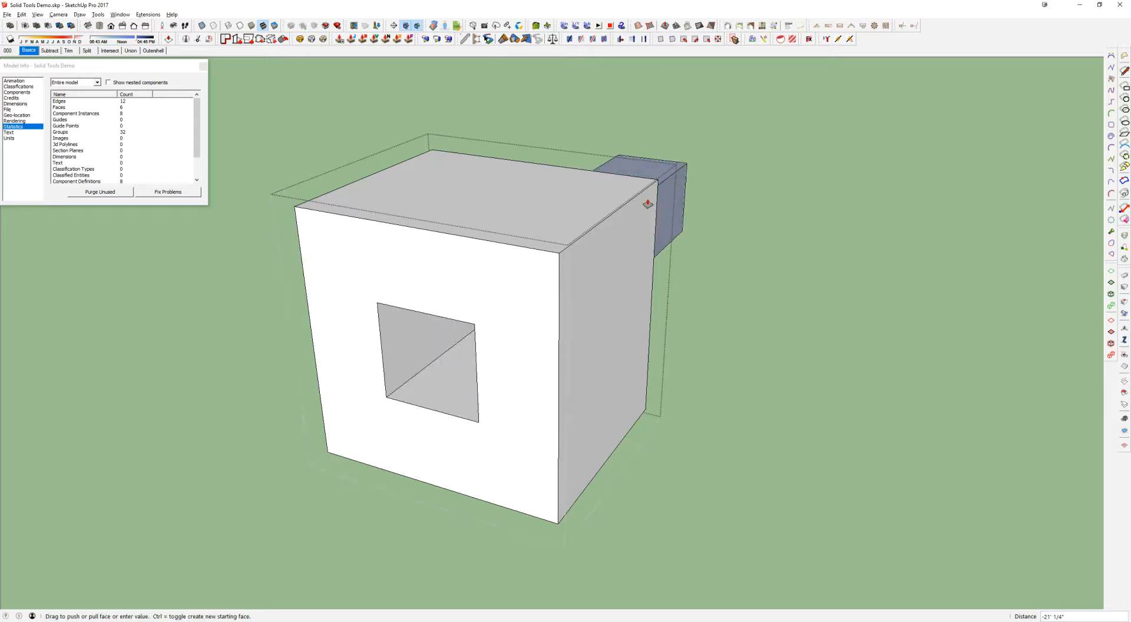
{"action": "left_click", "coordinate": [623, 176]}
Examine the tunnel through the cube in X-ray mode and switch X-ray off again
{"action": "middle_click_drag", "start_coordinate": [625, 177], "coordinate": [671, 334]}
{"action": "key", "text": "x"}
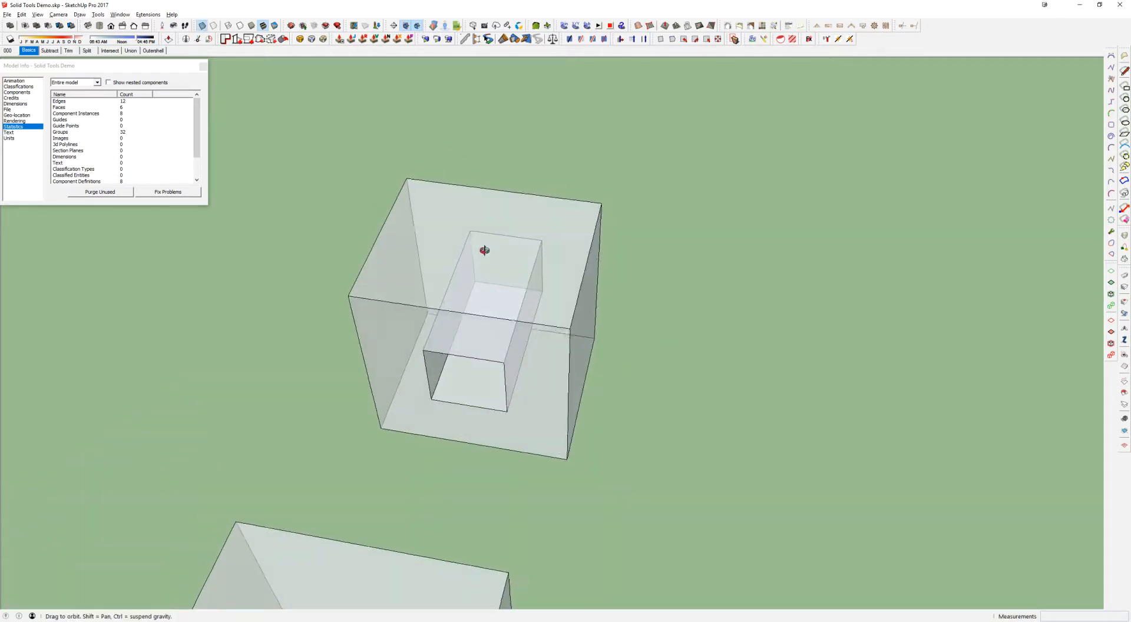
{"action": "middle_click_drag", "start_coordinate": [483, 250], "coordinate": [449, 265]}
{"action": "key", "text": "x"}
Take away the cube's top face to examine the tunnel walls inside, and undo the removal
{"action": "middle_click_drag", "start_coordinate": [578, 362], "coordinate": [530, 273]}
{"action": "double_click", "coordinate": [528, 255]}
{"action": "right_click", "coordinate": [505, 206]}
{"action": "left_click", "coordinate": [538, 225]}
{"action": "middle_click_drag", "start_coordinate": [538, 224], "coordinate": [492, 302]}
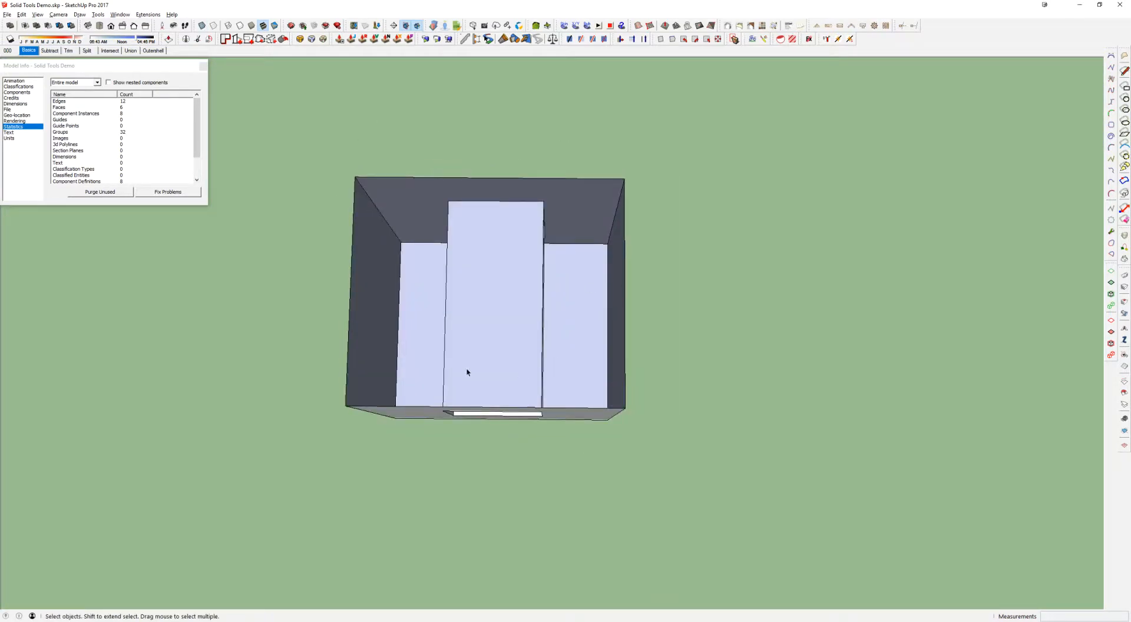
{"action": "middle_click_drag", "start_coordinate": [588, 250], "coordinate": [500, 252]}
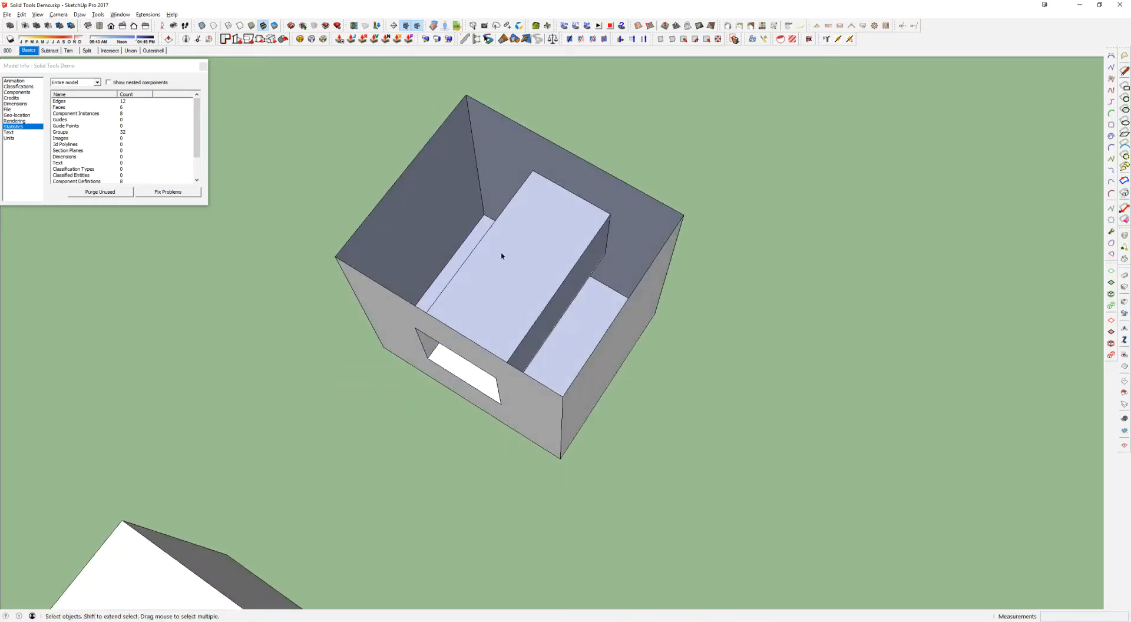
{"action": "key", "text": "ctrl+z"}
Inspect the cube with the through hole in Solid Inspector² and close the report
{"action": "middle_click_drag", "start_coordinate": [616, 338], "coordinate": [580, 315]}
{"action": "scroll", "coordinate": [584, 330], "scroll_direction": "down", "scroll_amount": 3}
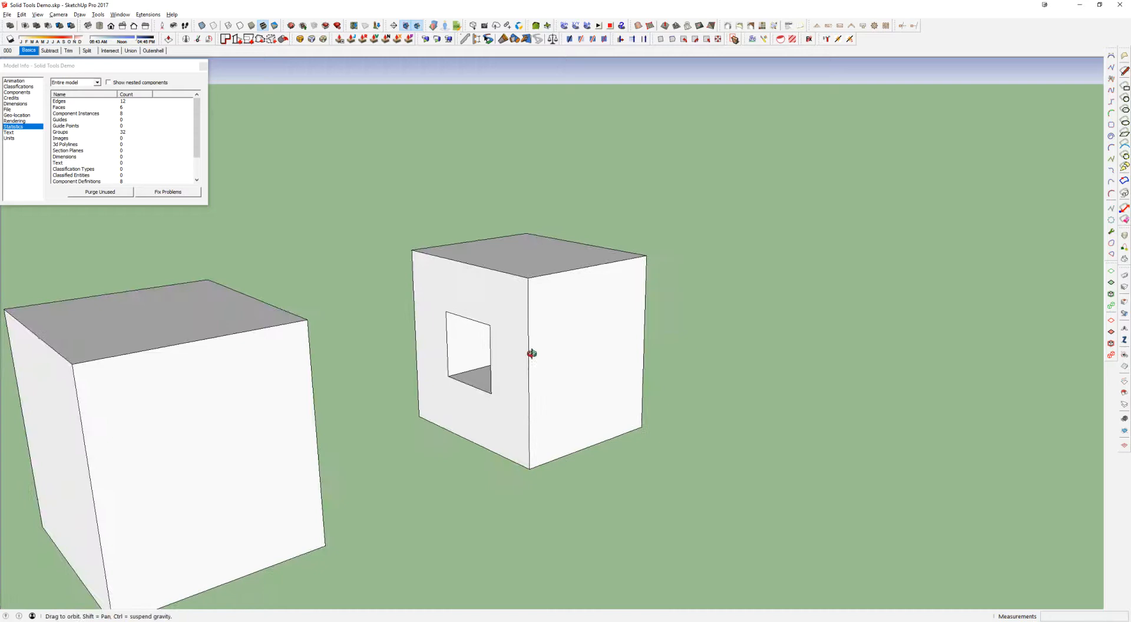
{"action": "mouse_move", "coordinate": [531, 352]}
{"action": "middle_mouse_down"}
{"action": "mouse_move", "coordinate": [598, 369]}
{"action": "mouse_move", "coordinate": [521, 354]}
{"action": "middle_mouse_up"}
{"action": "left_click", "coordinate": [465, 318]}
{"action": "key", "text": "i"}
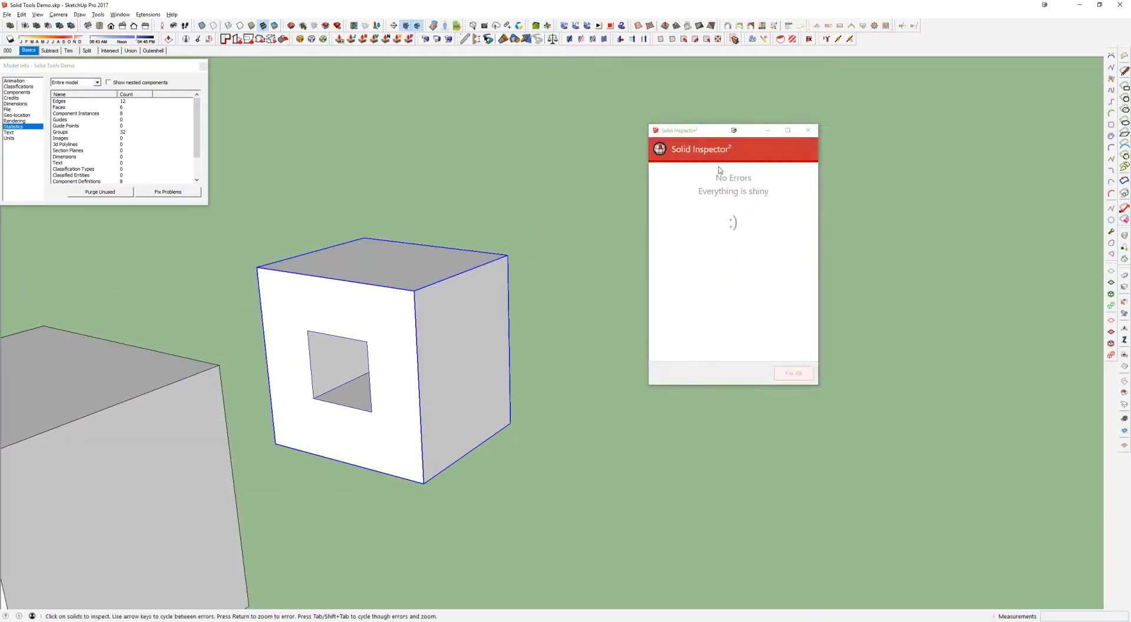
{"action": "left_click", "coordinate": [808, 131]}
Draw a 120,8 rectangle on the ground in the open area beside the holed cube
{"action": "middle_click_drag", "start_coordinate": [377, 318], "coordinate": [625, 343]}
{"action": "scroll", "coordinate": [593, 311], "scroll_direction": "down", "scroll_amount": 5}
{"action": "key", "text": "r"}
{"action": "left_click", "coordinate": [597, 389]}
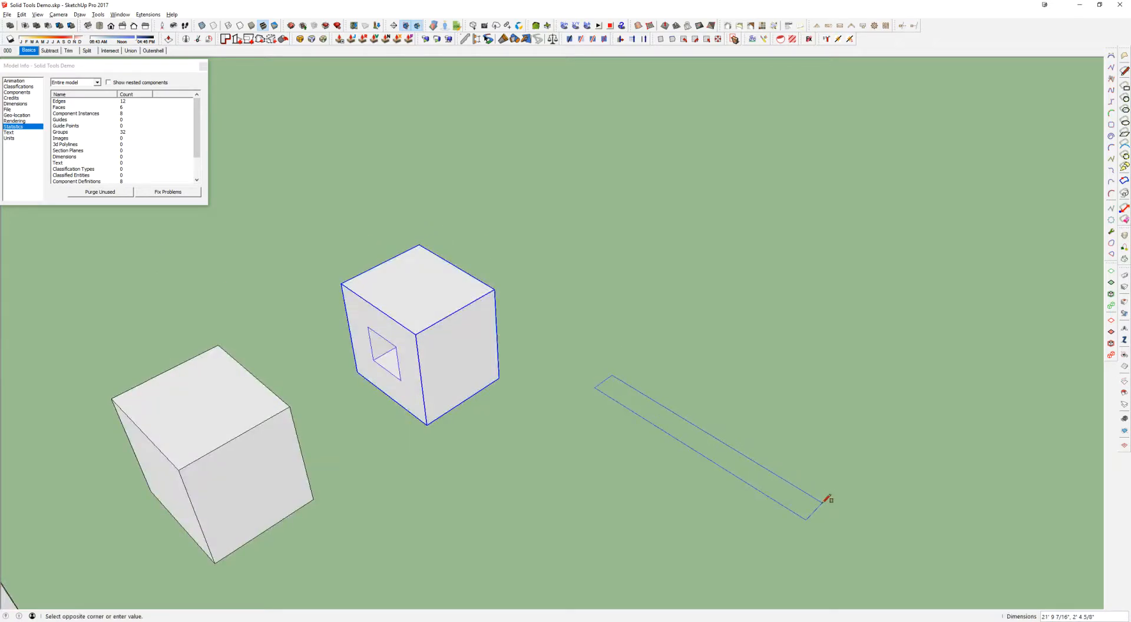
{"action": "type", "text": "120,8"}
{"action": "key", "text": "Return"}
Pull the narrow rectangle up about 10' 8" to form an upright wall slab
{"action": "key", "text": "p"}
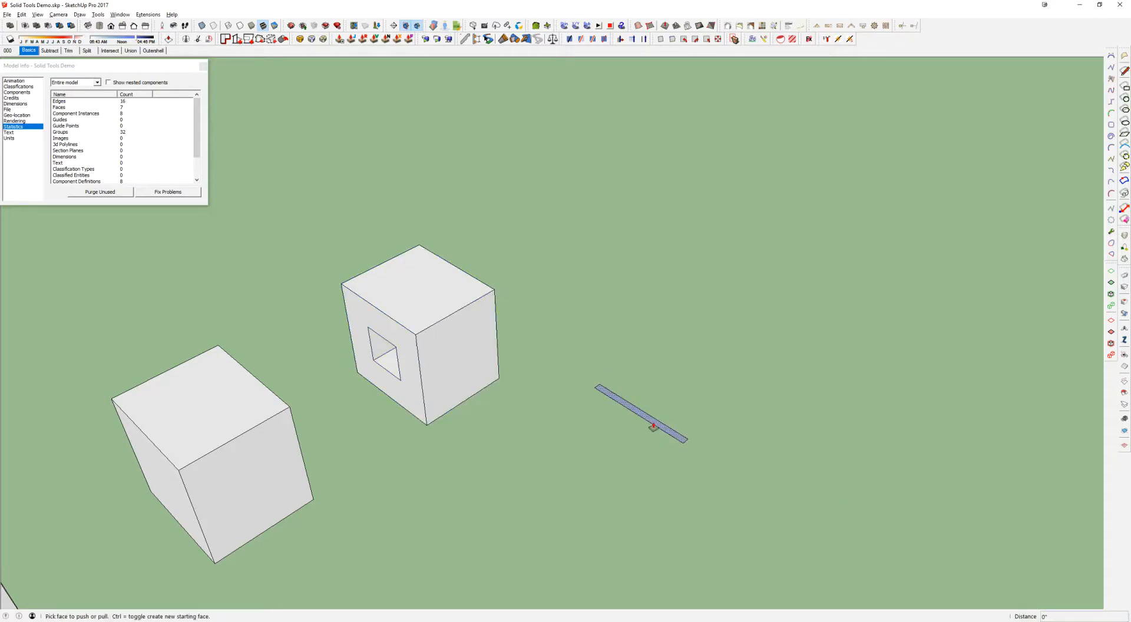
{"action": "left_click", "coordinate": [654, 426]}
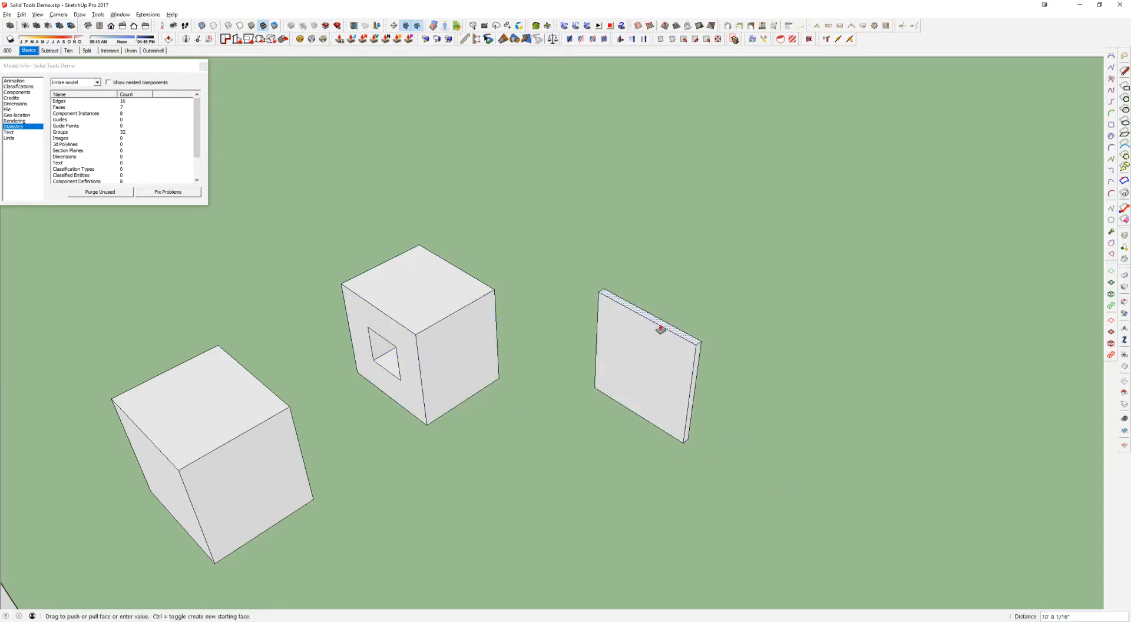
{"action": "left_click", "coordinate": [661, 328]}
{"action": "middle_click_drag", "start_coordinate": [654, 368], "coordinate": [660, 292]}
Select the whole wall slab, make it a group, and check it with Solid Inspector²
{"action": "key", "text": "space"}
{"action": "scroll", "coordinate": [671, 377], "scroll_direction": "up", "scroll_amount": 3}
{"action": "left_click", "coordinate": [544, 299]}
{"action": "mouse_move", "coordinate": [631, 359]}
{"action": "middle_mouse_down"}
{"action": "mouse_move", "coordinate": [647, 384]}
{"action": "mouse_move", "coordinate": [563, 338]}
{"action": "middle_mouse_up"}
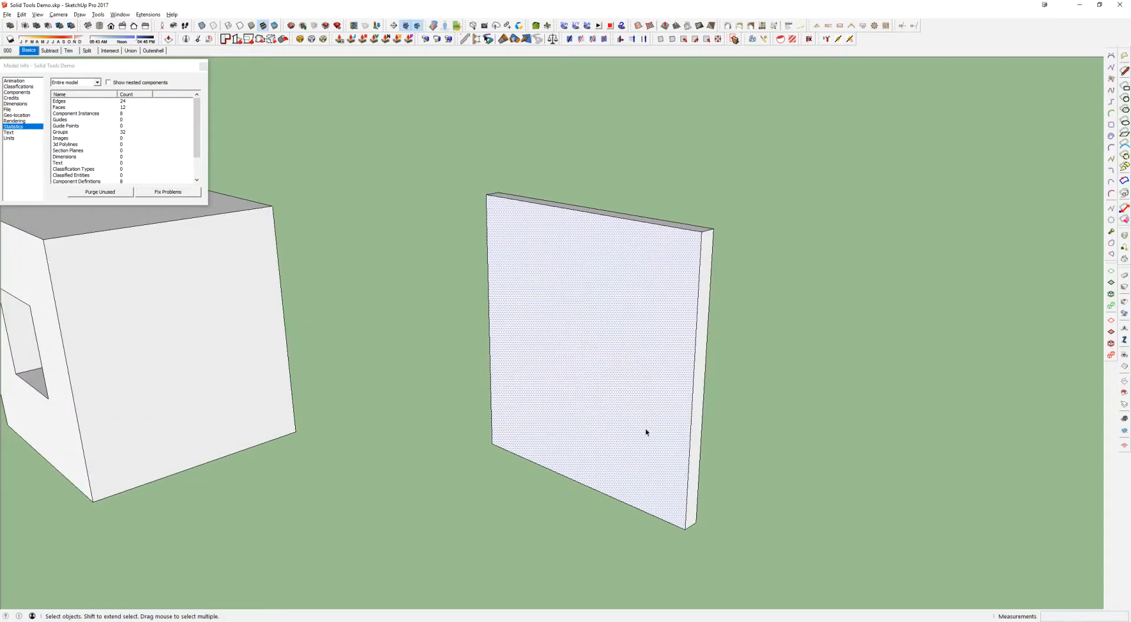
{"action": "middle_click_drag", "start_coordinate": [596, 308], "coordinate": [611, 321]}
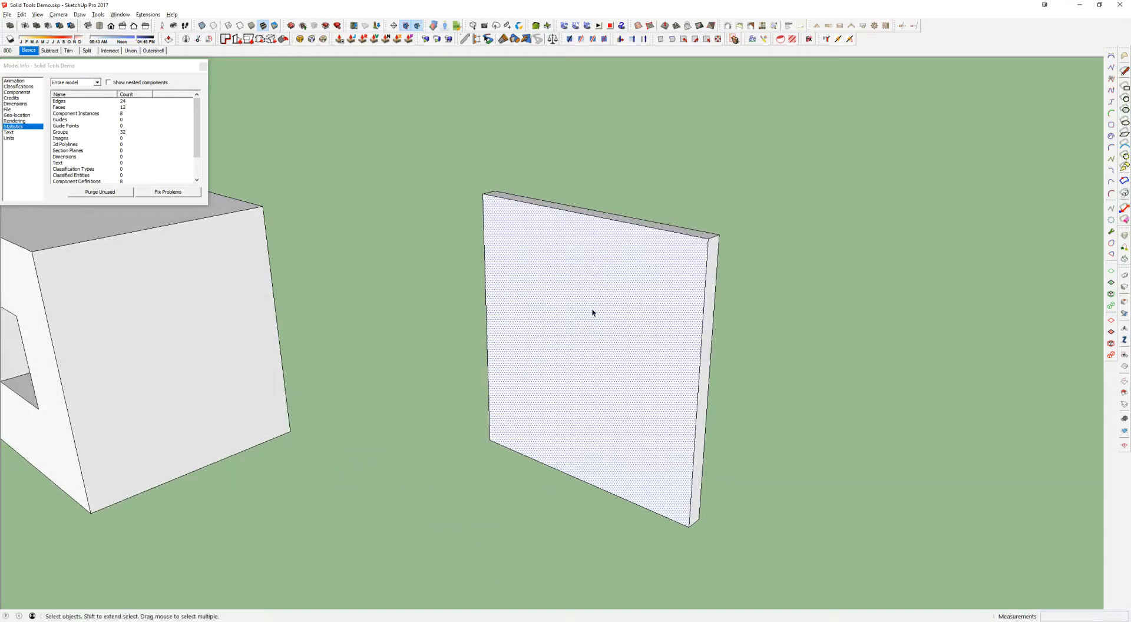
{"action": "middle_click_drag", "start_coordinate": [568, 289], "coordinate": [625, 333]}
{"action": "scroll", "coordinate": [612, 323], "scroll_direction": "down", "scroll_amount": 2}
{"action": "left_click_drag", "start_coordinate": [444, 152], "coordinate": [751, 494]}
{"action": "key", "text": "g"}
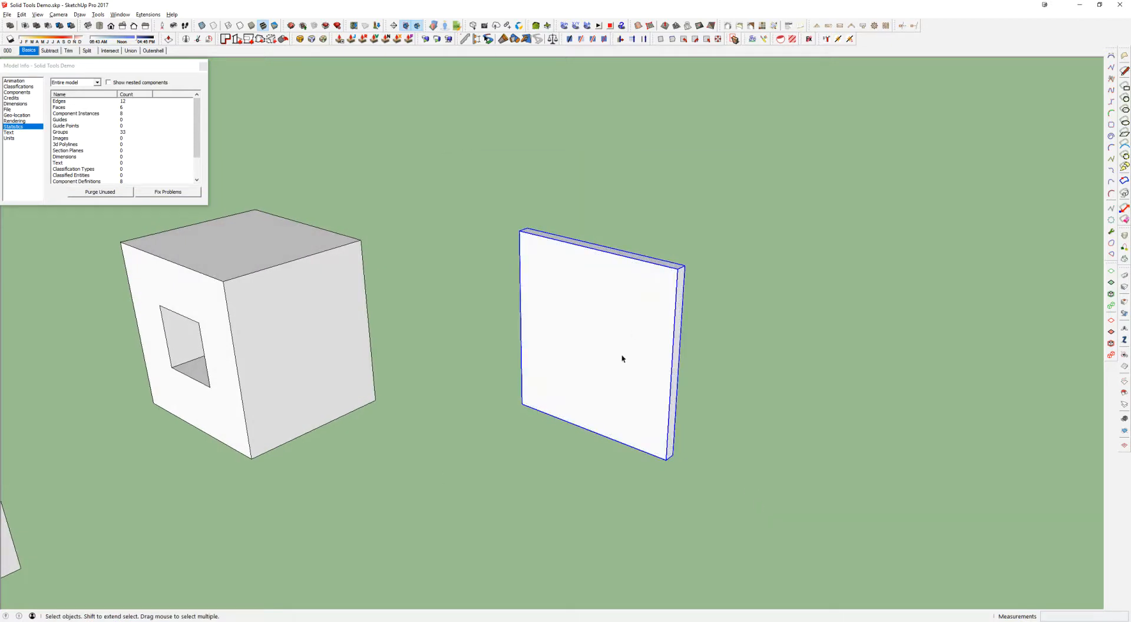
{"action": "key", "text": "i"}
{"action": "left_click", "coordinate": [815, 128]}
Draw a rectangle over the middle of the wall slab's front face
{"action": "middle_click_drag", "start_coordinate": [507, 332], "coordinate": [577, 325]}
{"action": "scroll", "coordinate": [577, 326], "scroll_direction": "up", "scroll_amount": 3}
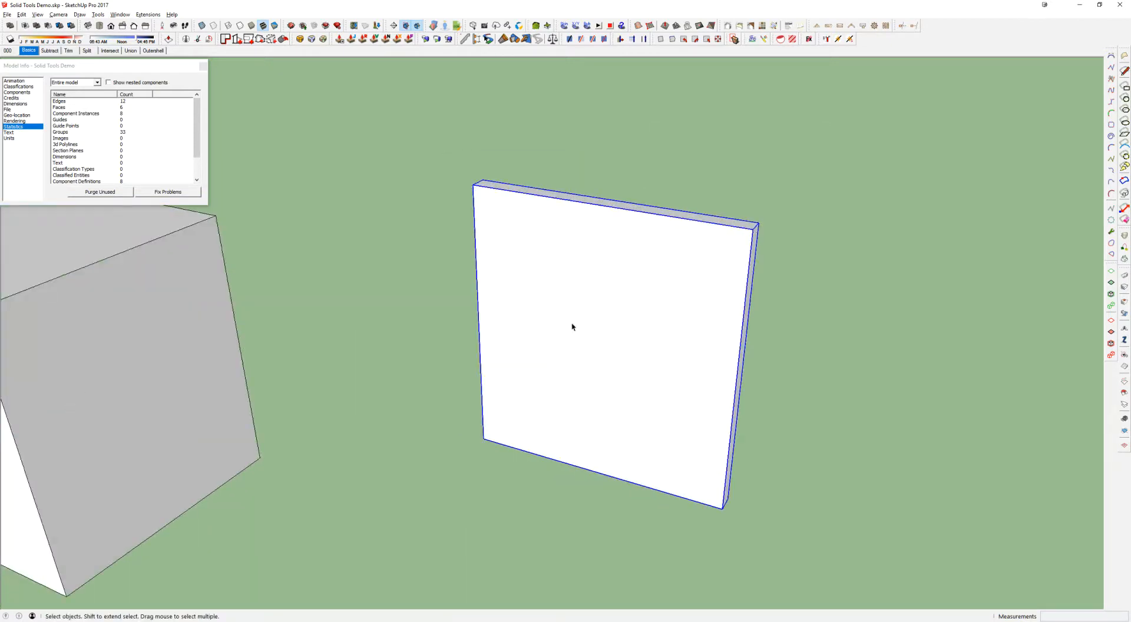
{"action": "double_click", "coordinate": [573, 317]}
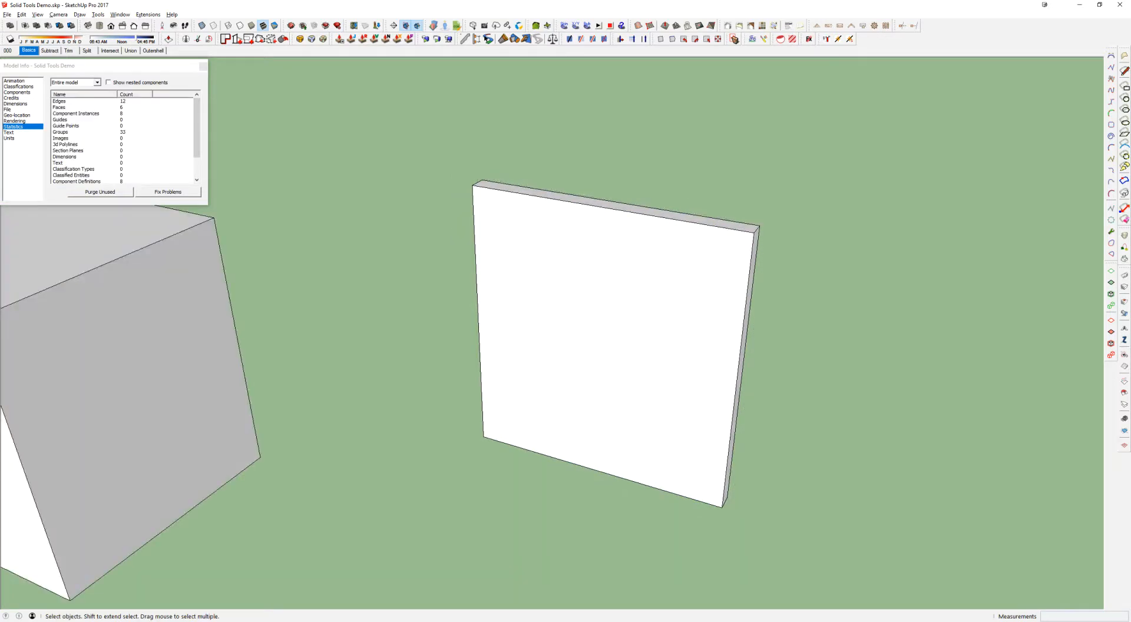
{"action": "key", "text": "r"}
{"action": "left_click", "coordinate": [543, 269]}
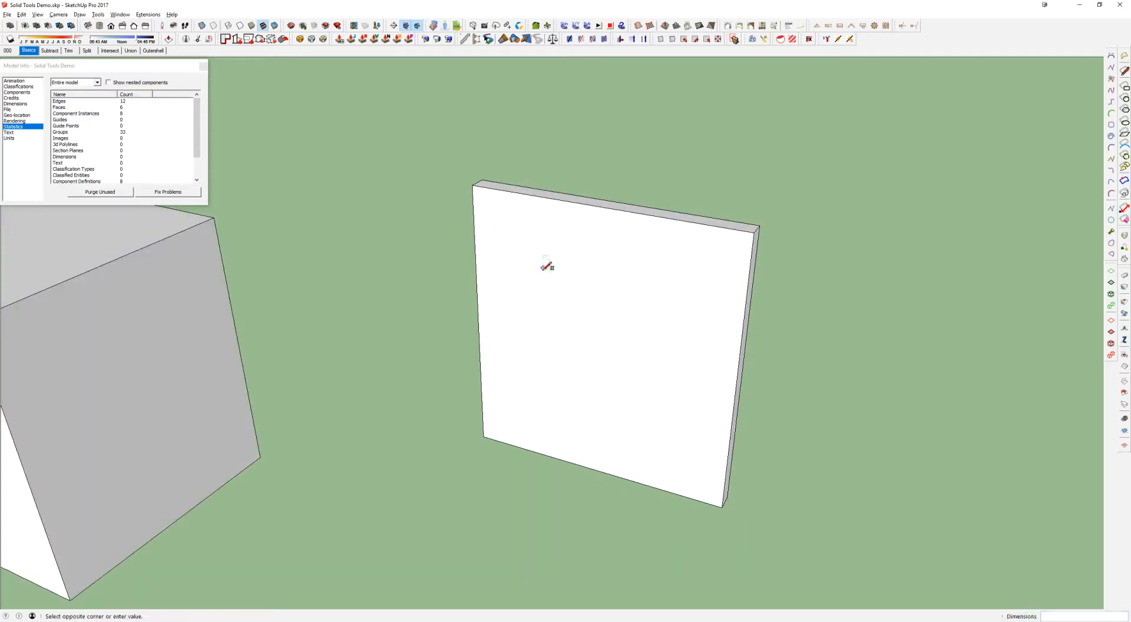
{"action": "left_click", "coordinate": [651, 399]}
Delete the rectangle's face over the slab, along with its leftover edges
{"action": "key", "text": "space"}
{"action": "scroll", "coordinate": [607, 308], "scroll_direction": "up", "scroll_amount": 3}
{"action": "left_click", "coordinate": [644, 317]}
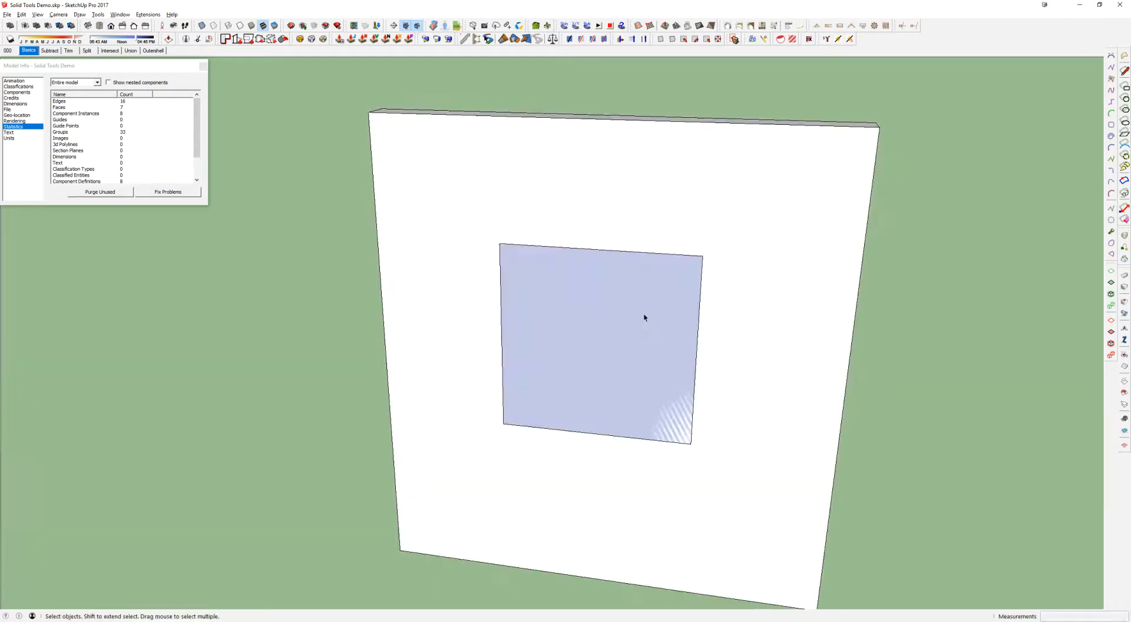
{"action": "key", "text": "Delete"}
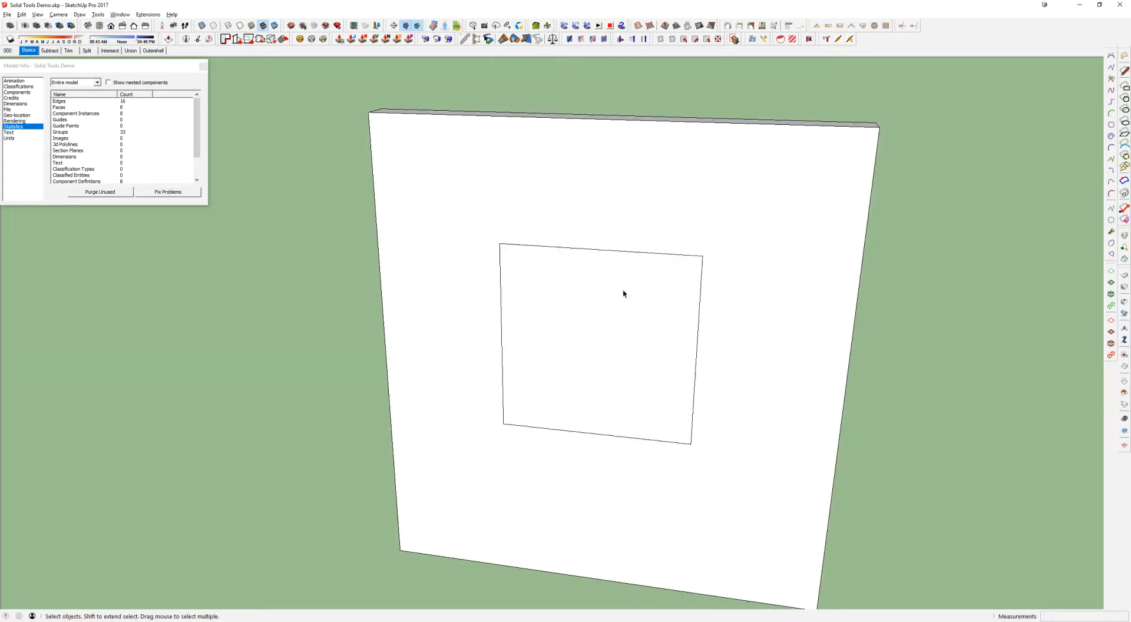
{"action": "left_click_drag", "start_coordinate": [347, 221], "coordinate": [1009, 602]}
{"action": "key", "text": "Delete"}
Explode the wall slab's group and draw a rectangle directly on its front face
{"action": "left_click", "coordinate": [753, 412]}
{"action": "key", "text": "x"}
{"action": "left_click", "coordinate": [648, 370]}
{"action": "key", "text": "r"}
{"action": "left_click", "coordinate": [504, 220]}
{"action": "left_click", "coordinate": [670, 421]}
{"action": "middle_click_drag", "start_coordinate": [673, 417], "coordinate": [206, 366]}
Copy the wall slab with its rectangle to a spot beside the original
{"action": "key", "text": "p"}
{"action": "middle_click_drag", "start_coordinate": [489, 285], "coordinate": [725, 415]}
{"action": "key", "text": "m"}
{"action": "key", "text": "ctrl"}
{"action": "left_click", "coordinate": [599, 442]}
{"action": "left_click", "coordinate": [759, 494]}
Push/Pull the copied slab's thickness to turn it into a deep box
{"action": "middle_click_drag", "start_coordinate": [792, 443], "coordinate": [612, 394]}
{"action": "key", "text": "p"}
{"action": "left_click", "coordinate": [464, 404]}
{"action": "left_click", "coordinate": [800, 436]}
{"action": "middle_click_drag", "start_coordinate": [807, 438], "coordinate": [1054, 472]}
{"action": "middle_click_drag", "start_coordinate": [534, 387], "coordinate": [576, 366]}
{"action": "key", "text": "space"}
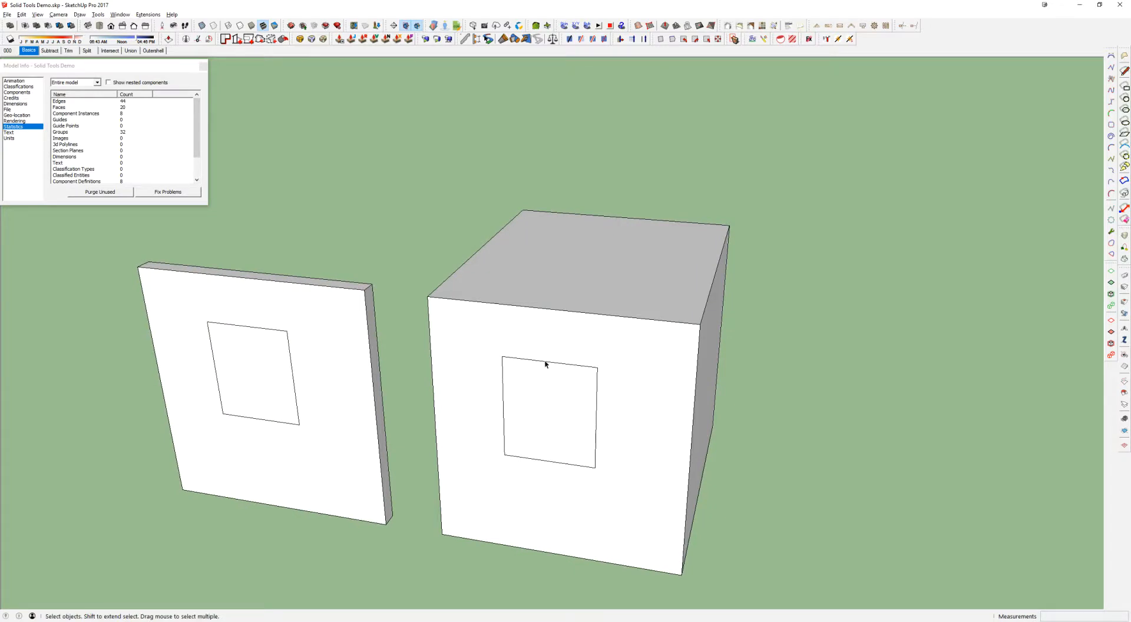
Push the rectangle on the box's front face 8" inward to form a recess
{"action": "middle_click_drag", "start_coordinate": [601, 417], "coordinate": [535, 392], "text": "shift"}
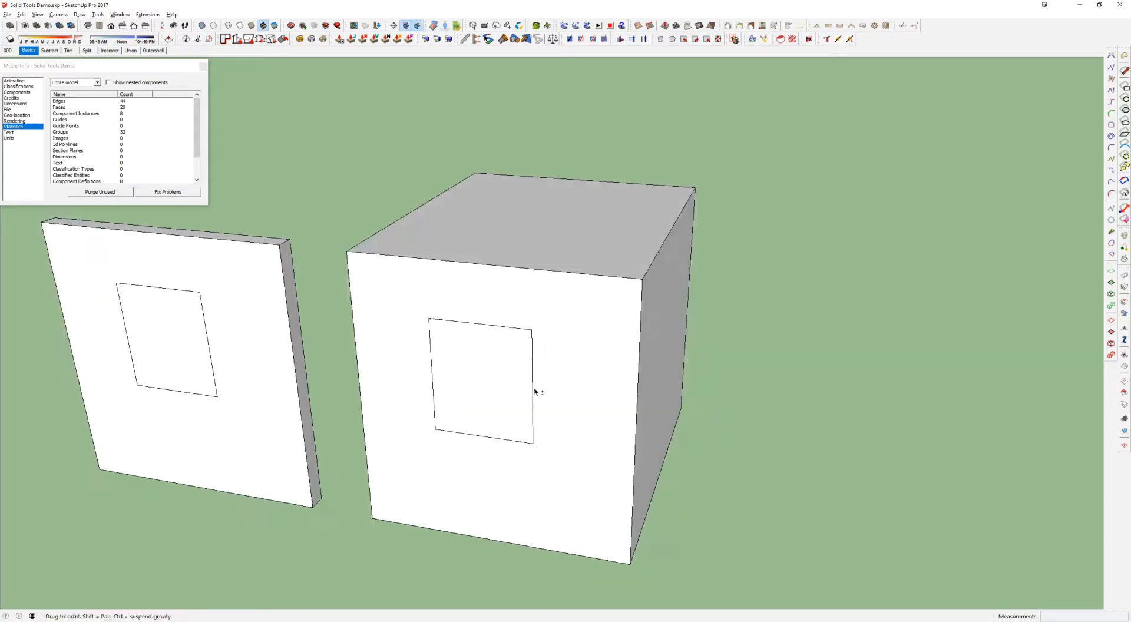
{"action": "left_click", "coordinate": [489, 362]}
{"action": "scroll", "coordinate": [478, 363], "scroll_direction": "up", "scroll_amount": 2}
{"action": "scroll", "coordinate": [460, 390], "scroll_direction": "up", "scroll_amount": 1}
{"action": "key", "text": "p"}
{"action": "left_click_drag", "start_coordinate": [463, 435], "coordinate": [457, 432]}
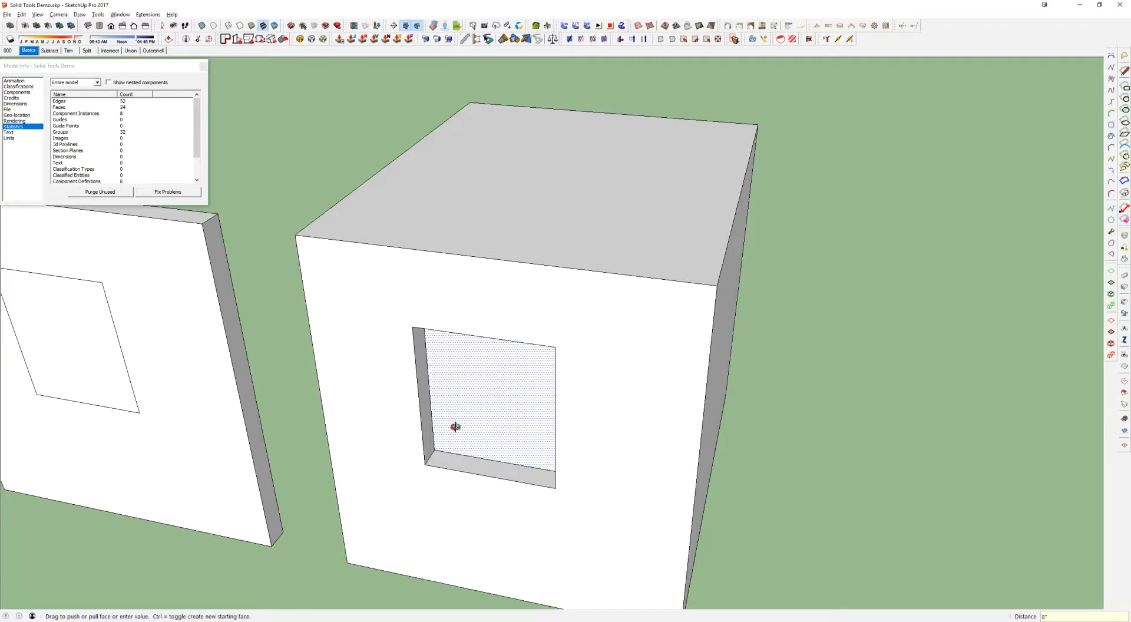
{"action": "middle_click_drag", "start_coordinate": [455, 432], "coordinate": [472, 453]}
Select the recess's faces and edges and make them a component with the default settings, replacing the selection
{"action": "key", "text": "space"}
{"action": "left_click_drag", "start_coordinate": [349, 272], "coordinate": [607, 528]}
{"action": "right_click", "coordinate": [487, 173]}
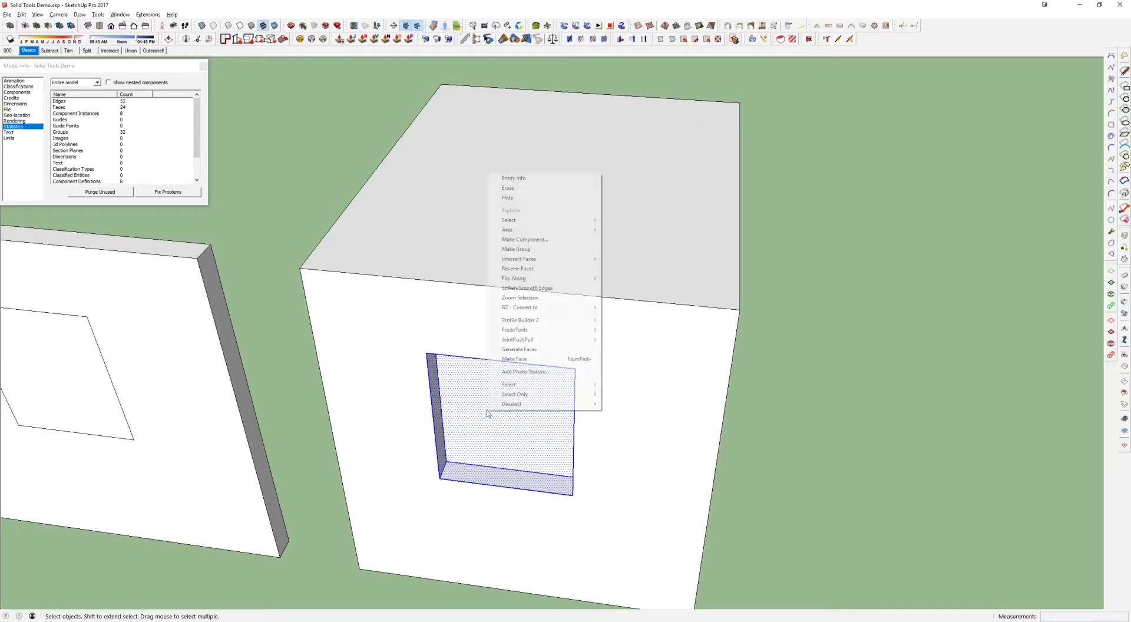
{"action": "left_click", "coordinate": [542, 239]}
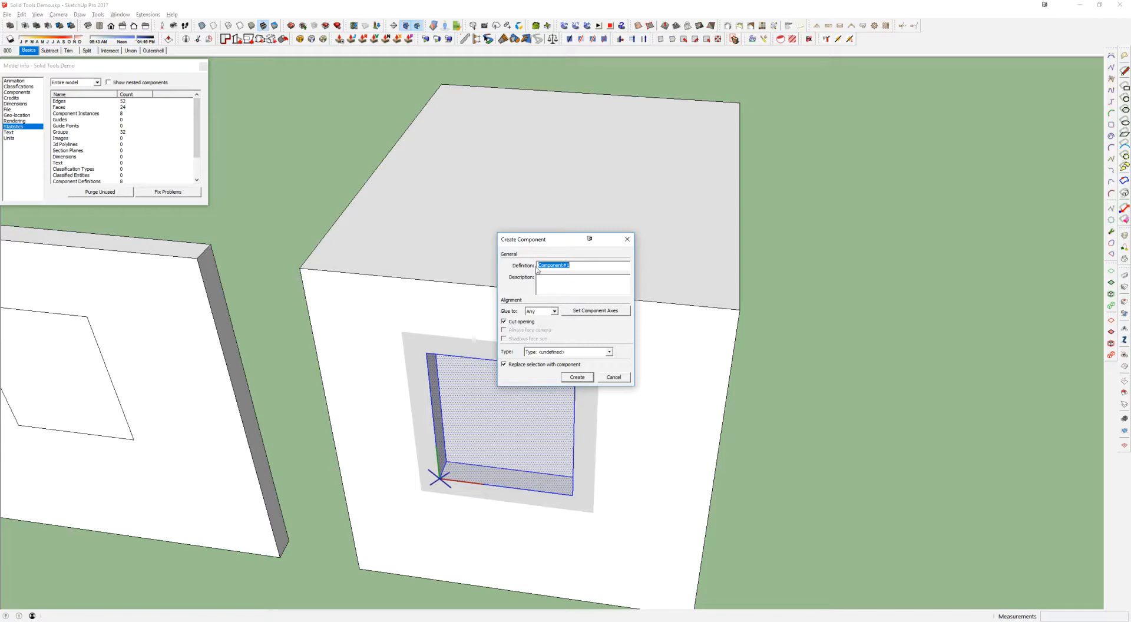
{"action": "left_click", "coordinate": [577, 379]}
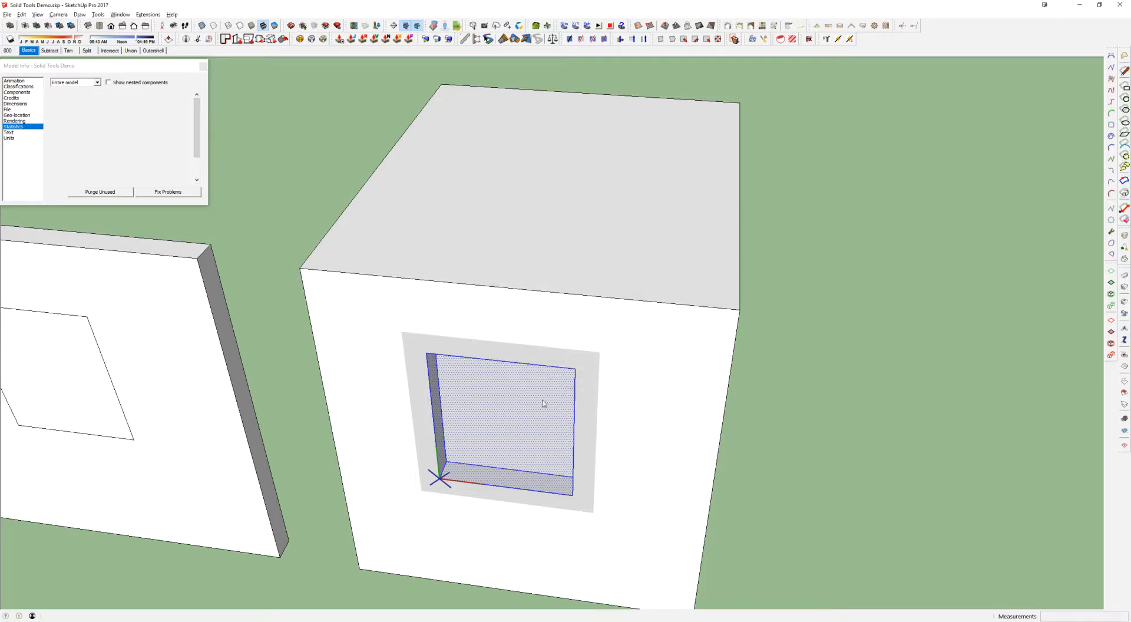
Move the recess component to another position on the box's front face
{"action": "scroll", "coordinate": [533, 409], "scroll_direction": "down", "scroll_amount": 4}
{"action": "middle_click_drag", "start_coordinate": [533, 409], "coordinate": [505, 218]}
{"action": "scroll", "coordinate": [464, 356], "scroll_direction": "up", "scroll_amount": 3}
{"action": "key", "text": "m"}
{"action": "left_click", "coordinate": [506, 219]}
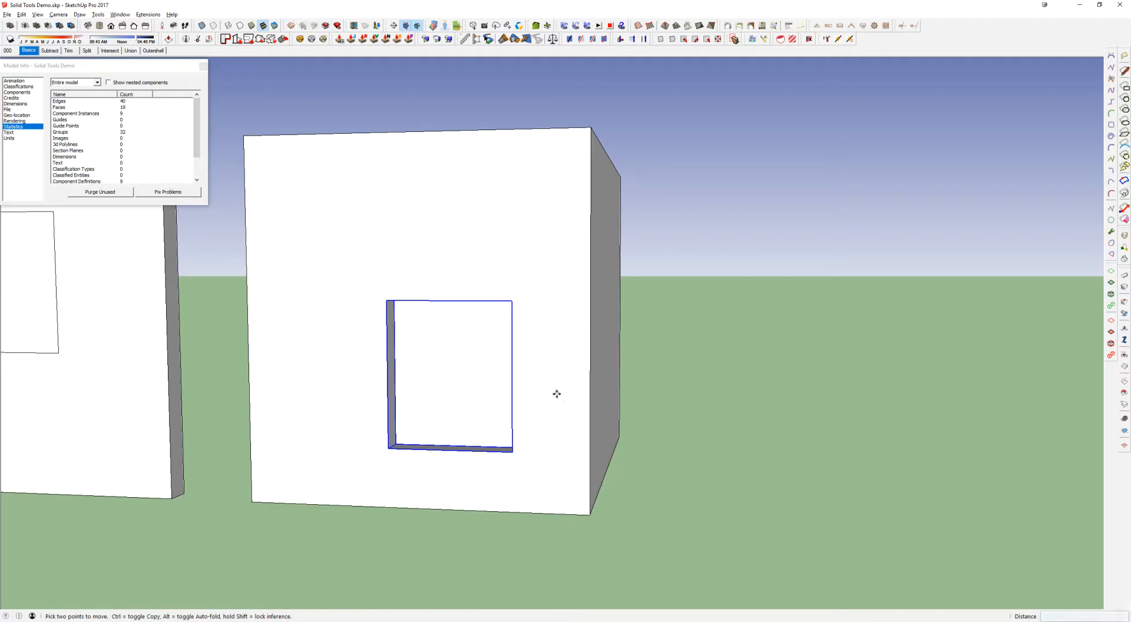
{"action": "left_click", "coordinate": [521, 285]}
{"action": "middle_click_drag", "start_coordinate": [520, 285], "coordinate": [495, 396]}
Try to group the box geometry together with its recess component
{"action": "key", "text": "space"}
{"action": "left_click", "coordinate": [576, 417]}
{"action": "scroll", "coordinate": [479, 360], "scroll_direction": "up", "scroll_amount": 2}
{"action": "left_click", "coordinate": [482, 338]}
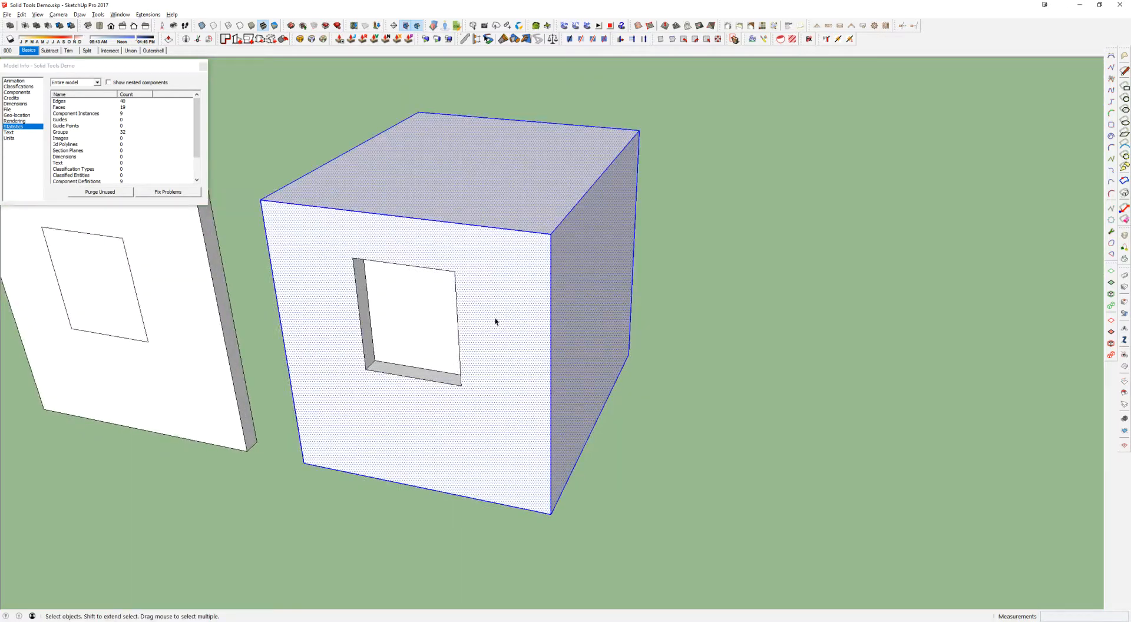
{"action": "scroll", "coordinate": [495, 321], "scroll_direction": "down", "scroll_amount": 3}
{"action": "left_click_drag", "start_coordinate": [271, 112], "coordinate": [710, 476]}
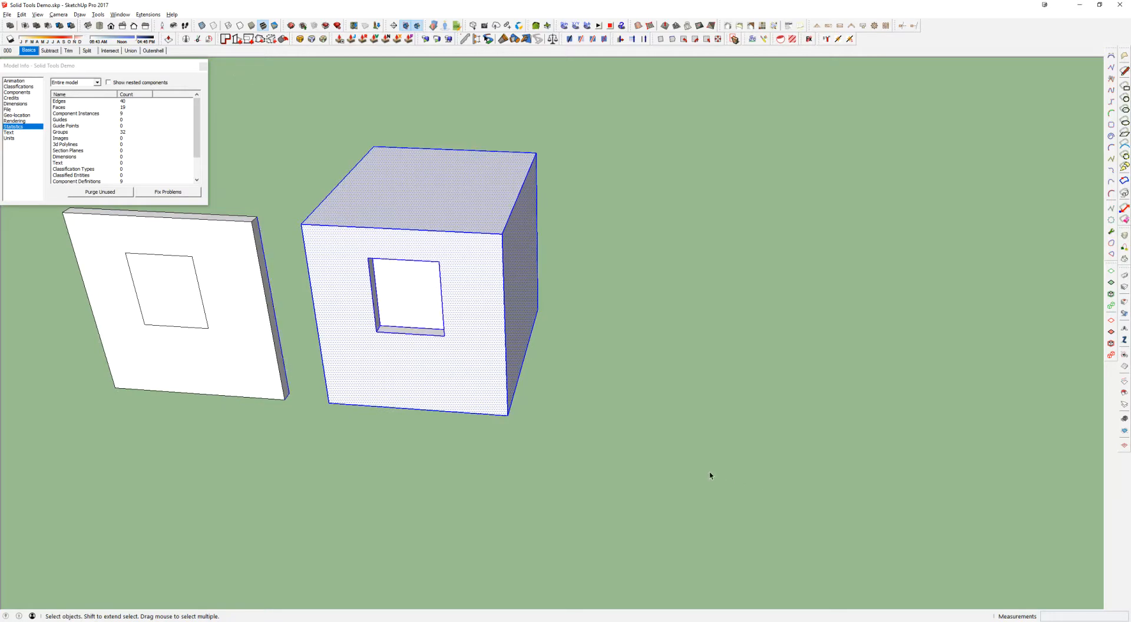
{"action": "key", "text": "ctrl+g"}
{"action": "double_click", "coordinate": [433, 258]}
{"action": "key", "text": "Escape"}
{"action": "left_click", "coordinate": [441, 247]}
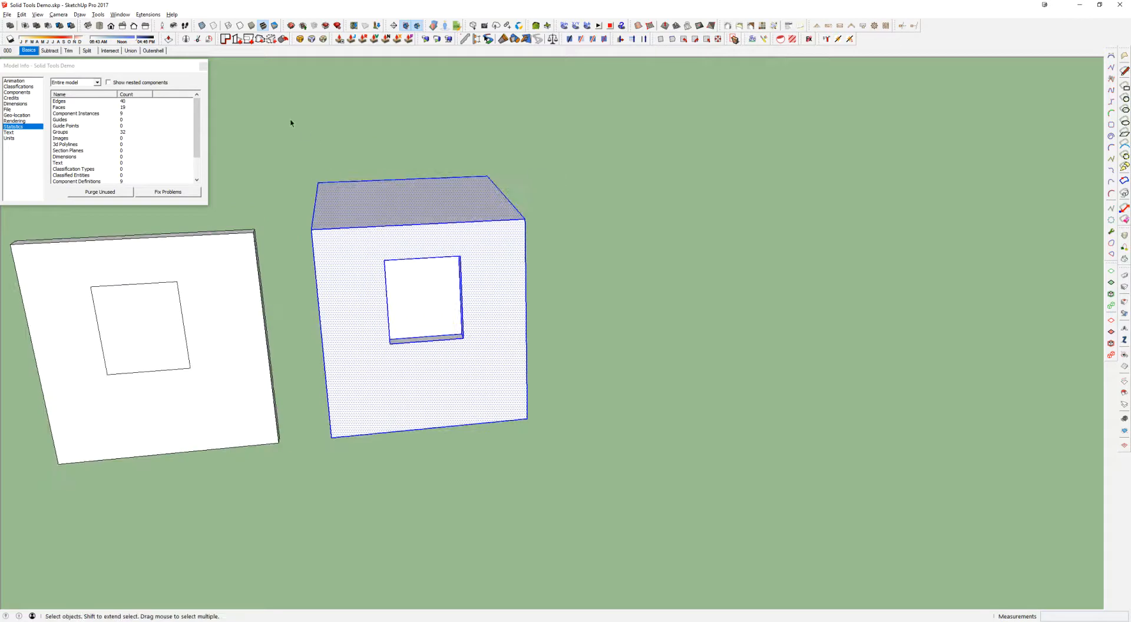
Select only the deep box and its recess component and combine them into one group
{"action": "left_click_drag", "start_coordinate": [290, 121], "coordinate": [631, 472]}
{"action": "key", "text": "ctrl+g"}
{"action": "middle_click_drag", "start_coordinate": [458, 300], "coordinate": [392, 325]}
{"action": "scroll", "coordinate": [659, 288], "scroll_direction": "up", "scroll_amount": 3}
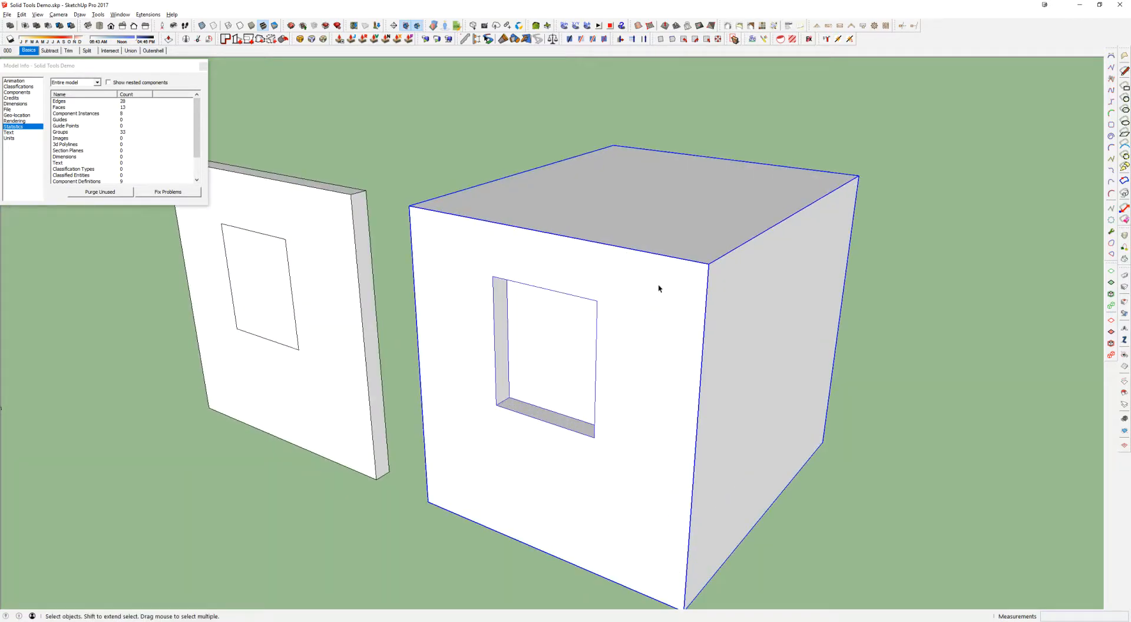
Open the box group, select the recess component nested inside it, and leave the group
{"action": "scroll", "coordinate": [631, 330], "scroll_direction": "down", "scroll_amount": 1}
{"action": "middle_click_drag", "start_coordinate": [631, 330], "coordinate": [601, 281]}
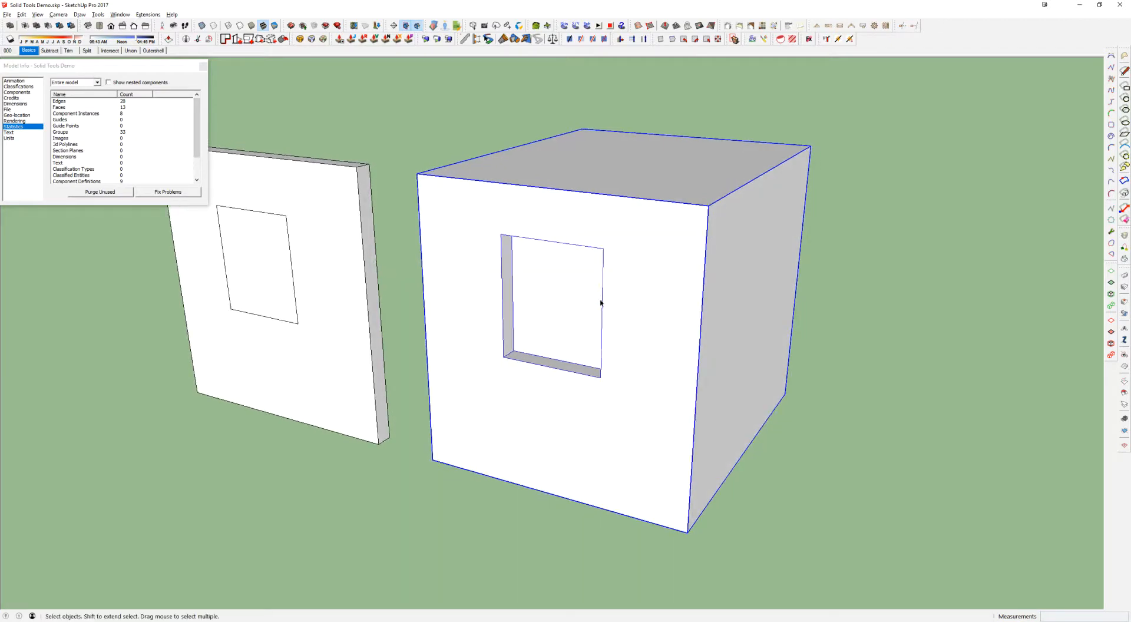
{"action": "middle_click_drag", "start_coordinate": [764, 263], "coordinate": [652, 248]}
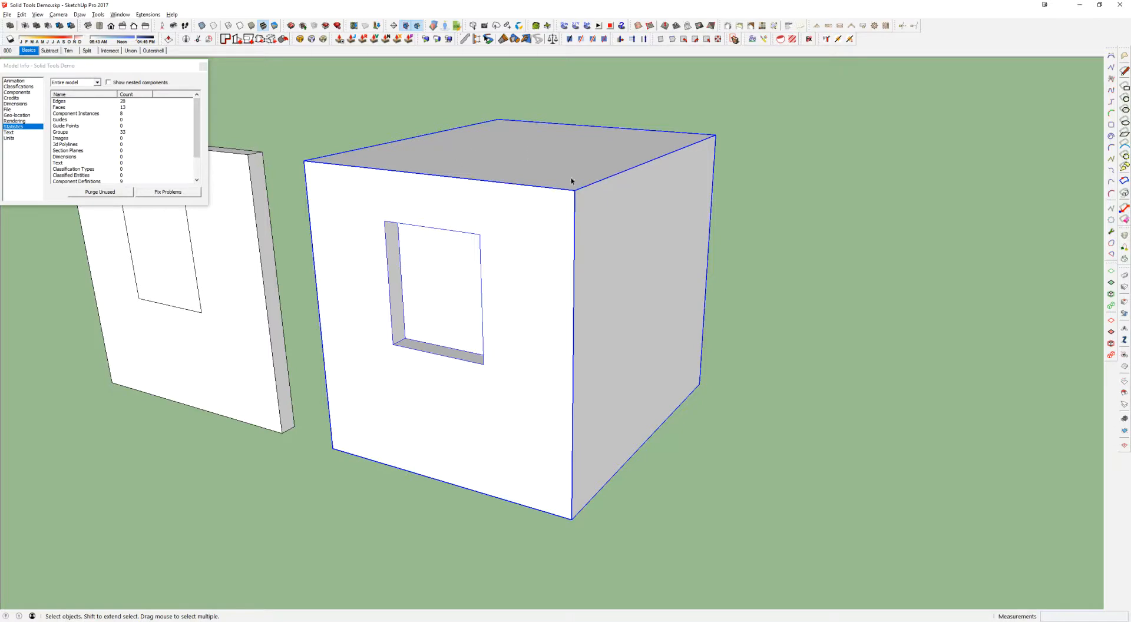
{"action": "middle_click_drag", "start_coordinate": [620, 304], "coordinate": [527, 283]}
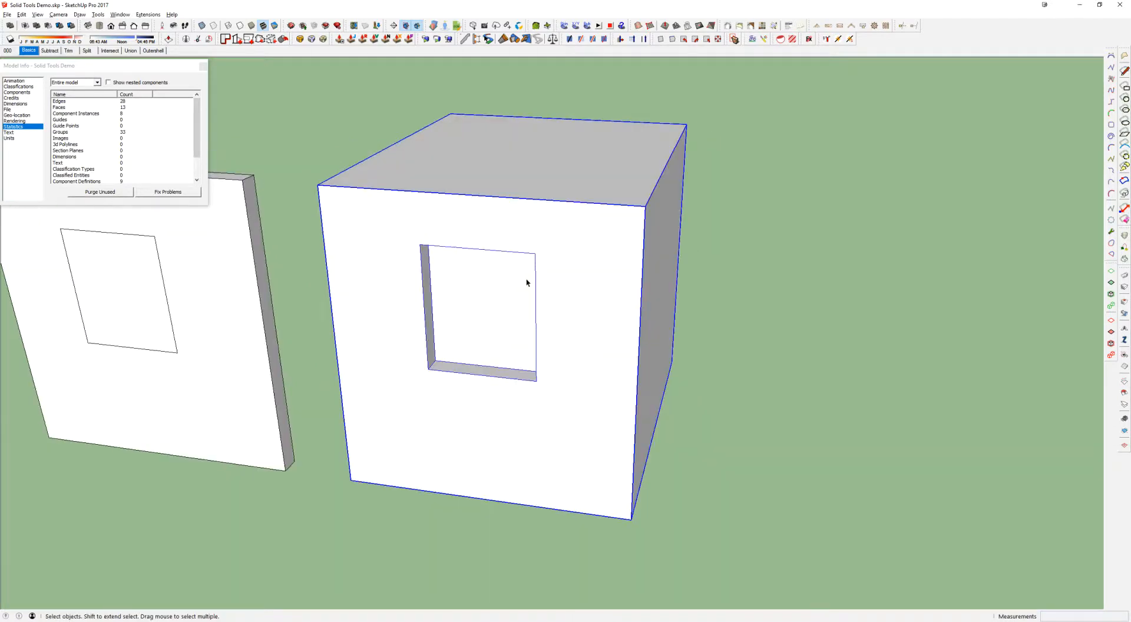
{"action": "double_click", "coordinate": [487, 286]}
{"action": "left_click", "coordinate": [454, 304]}
{"action": "left_click", "coordinate": [396, 250]}
{"action": "left_click", "coordinate": [481, 274]}
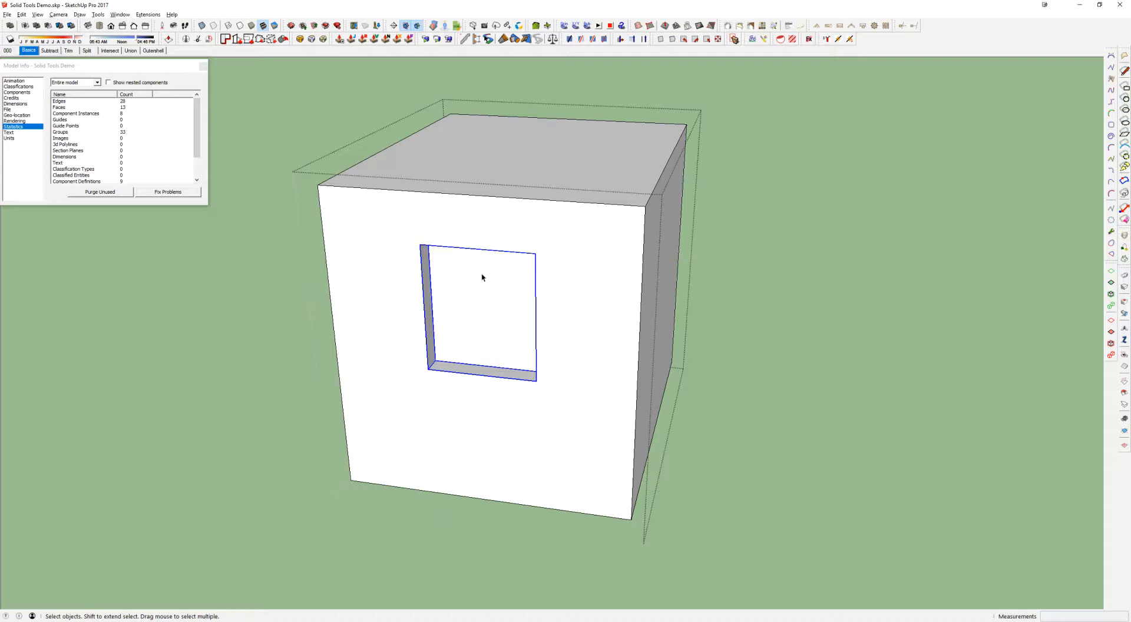
{"action": "scroll", "coordinate": [482, 278], "scroll_direction": "down", "scroll_amount": 2}
{"action": "key", "text": "Escape"}
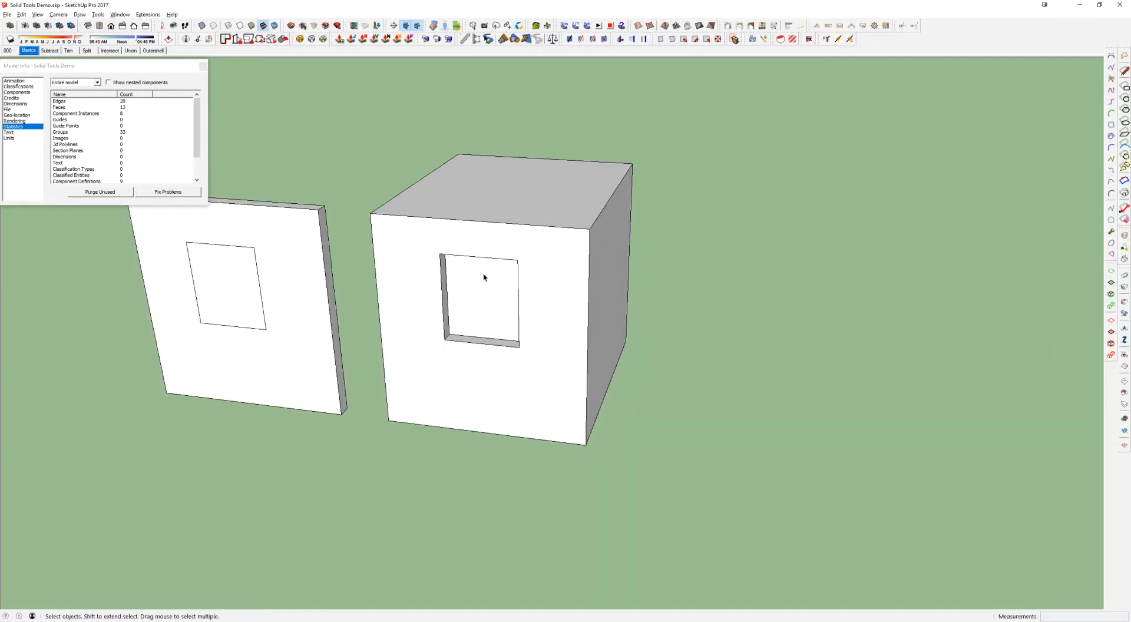
Check the box group with Solid Inspector² and close the report
{"action": "key", "text": "i"}
{"action": "left_click", "coordinate": [538, 252]}
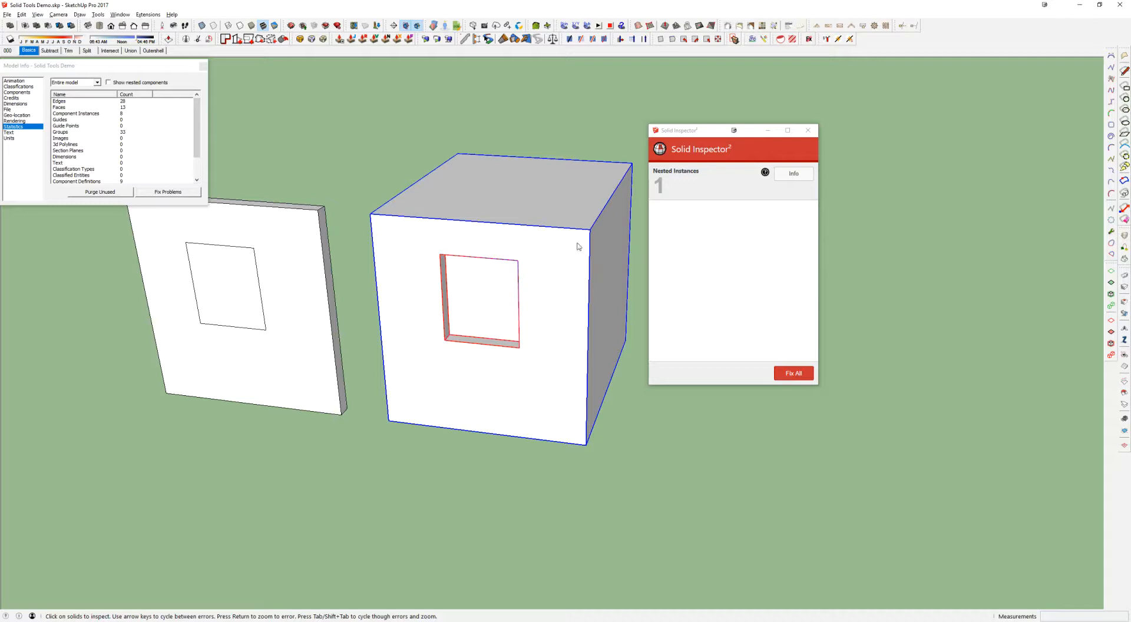
{"action": "left_click", "coordinate": [810, 134]}
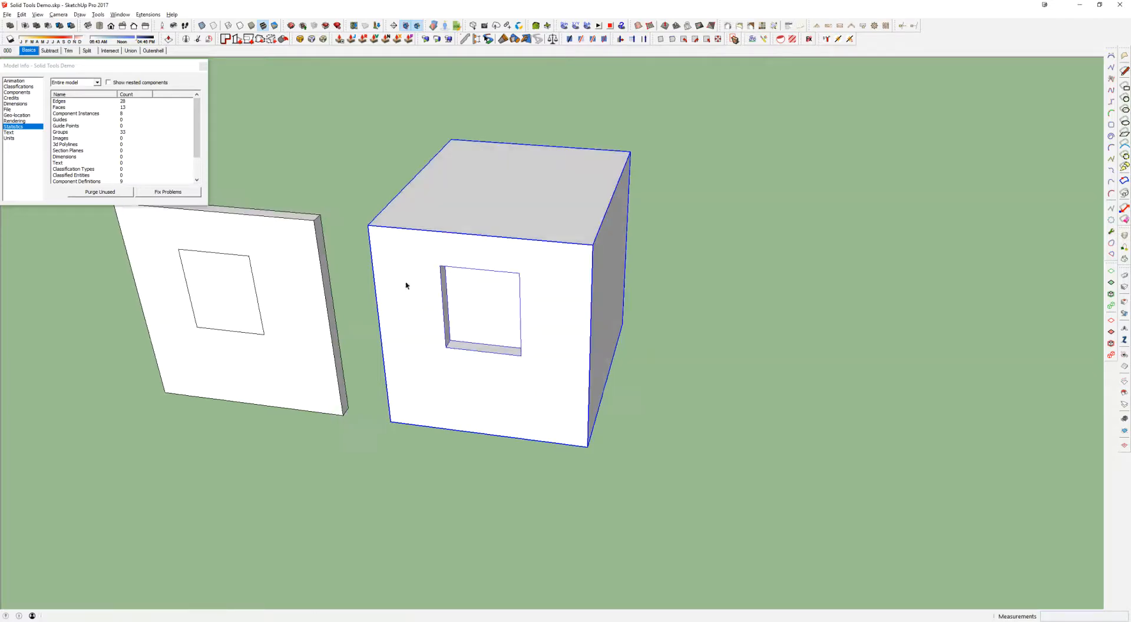
Try to push the rectangle on the slab through its full thickness to cut a hole
{"action": "left_click", "coordinate": [358, 282]}
{"action": "key", "text": "p"}
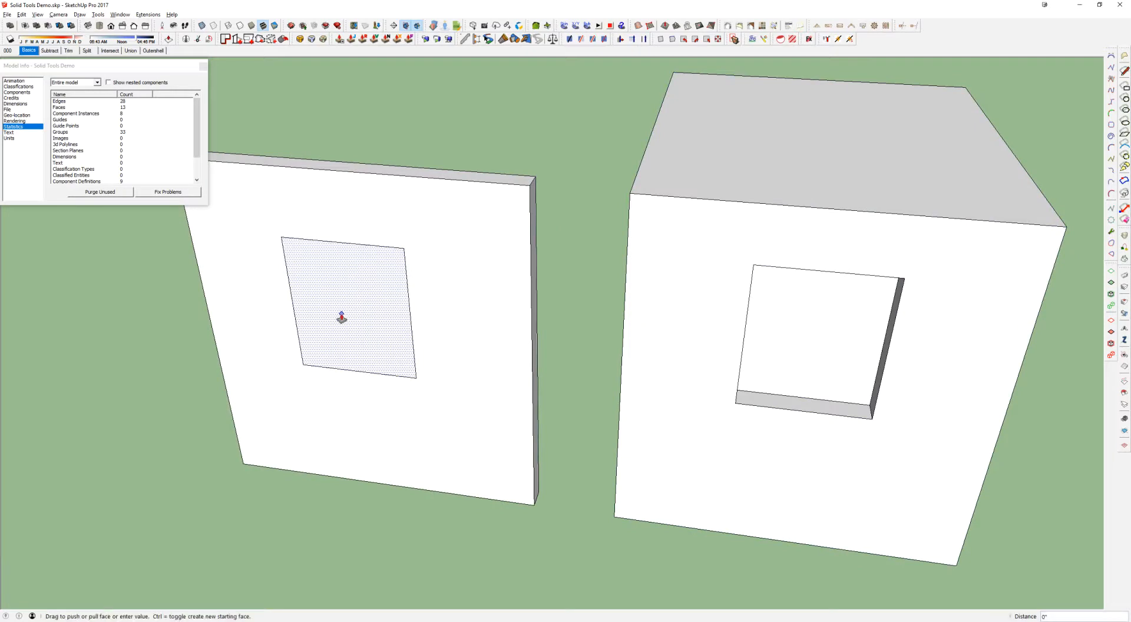
{"action": "left_click", "coordinate": [347, 311]}
{"action": "left_click", "coordinate": [368, 308]}
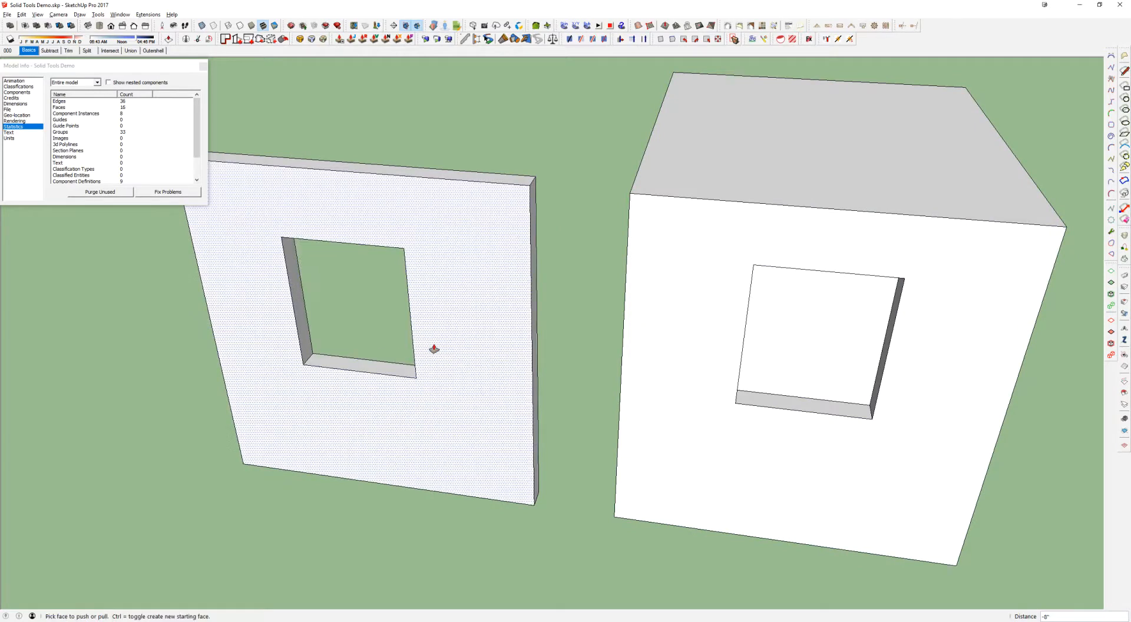
{"action": "scroll", "coordinate": [434, 349], "scroll_direction": "down", "scroll_amount": 2}
{"action": "key", "text": "ctrl+z"}
Delete the rectangle from the slab's front face
{"action": "key", "text": "space"}
{"action": "double_click", "coordinate": [396, 320]}
{"action": "key", "text": "Delete"}
Copy the recess component out of the box group and paste it onto the slab's front face
{"action": "double_click", "coordinate": [680, 339]}
{"action": "left_click", "coordinate": [680, 319]}
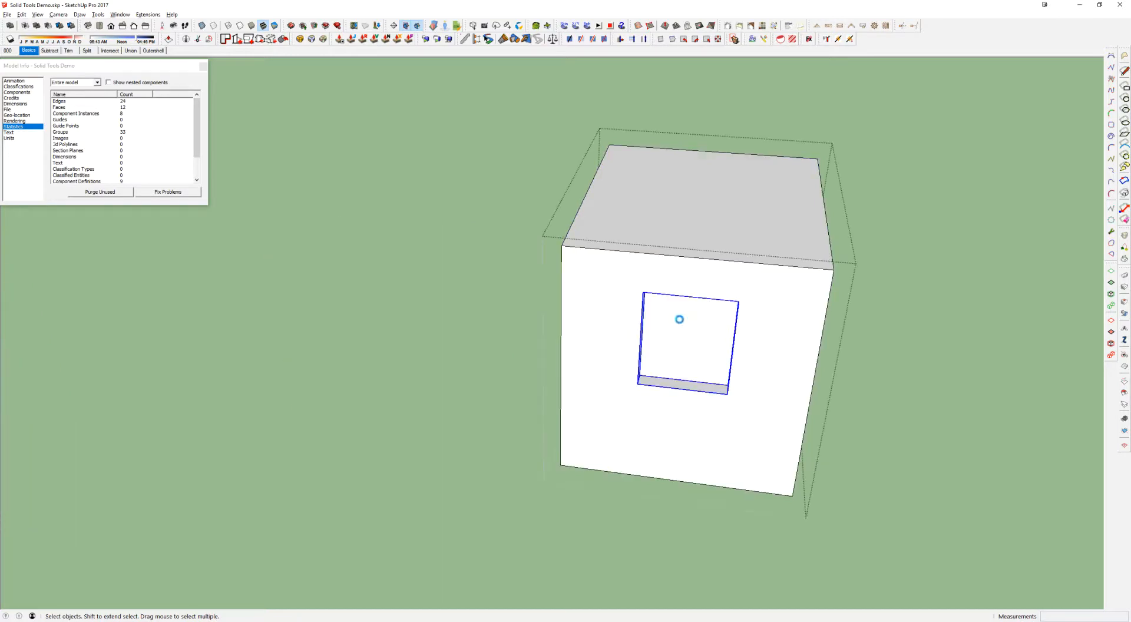
{"action": "left_click", "coordinate": [472, 354]}
{"action": "key", "text": "ctrl+v"}
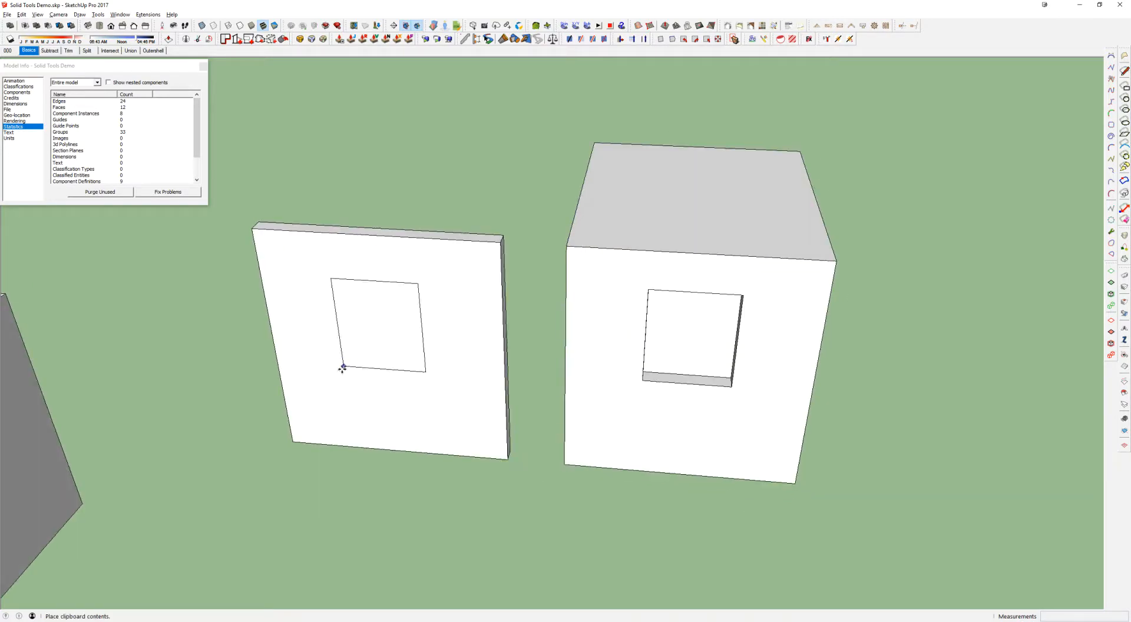
{"action": "left_click", "coordinate": [335, 383]}
{"action": "scroll", "coordinate": [384, 344], "scroll_direction": "up", "scroll_amount": 2}
{"action": "key", "text": "space"}
{"action": "scroll", "coordinate": [389, 270], "scroll_direction": "up", "scroll_amount": 2}
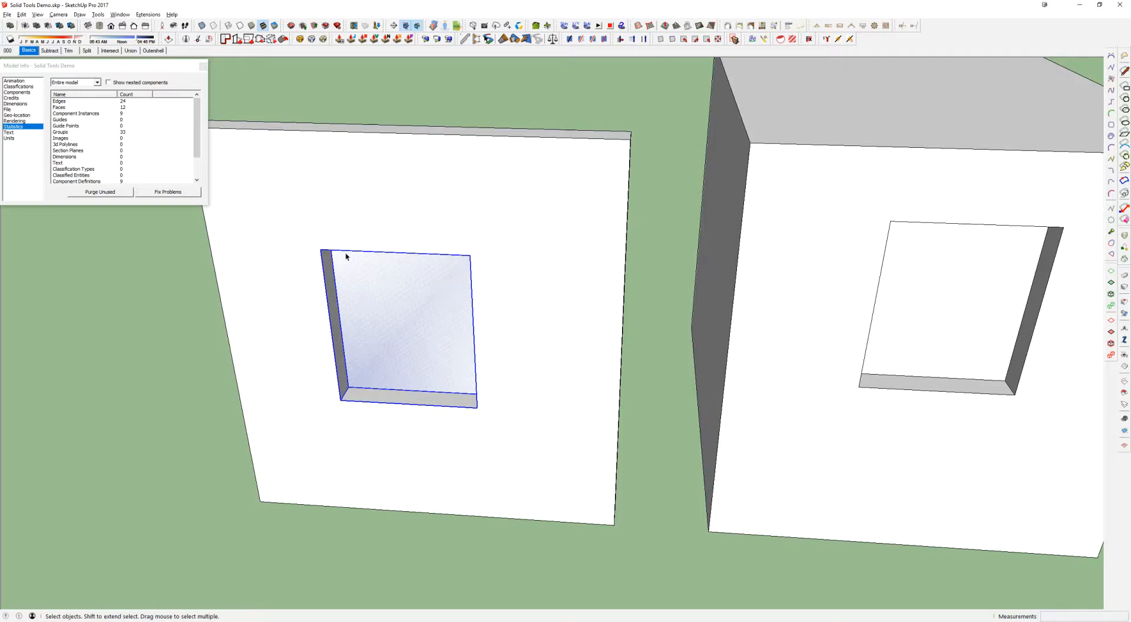
Draw a rectangle corner to corner over the slab's component opening and push it through to the back face
{"action": "key", "text": "r"}
{"action": "left_click", "coordinate": [321, 249]}
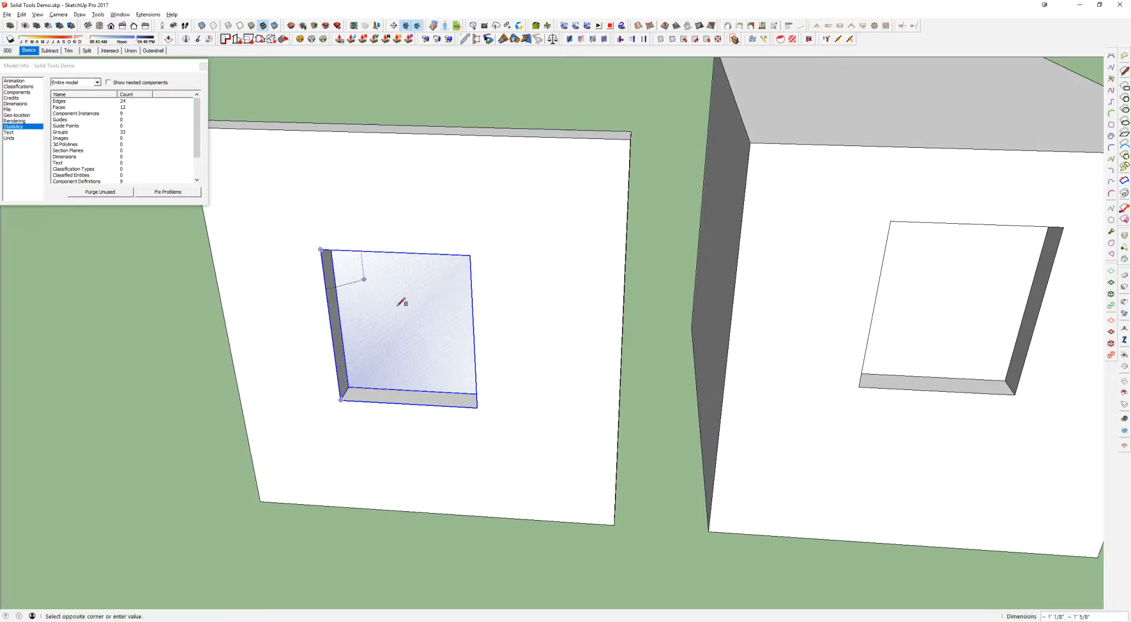
{"action": "left_click", "coordinate": [477, 407]}
{"action": "key", "text": "p"}
{"action": "left_click", "coordinate": [405, 317]}
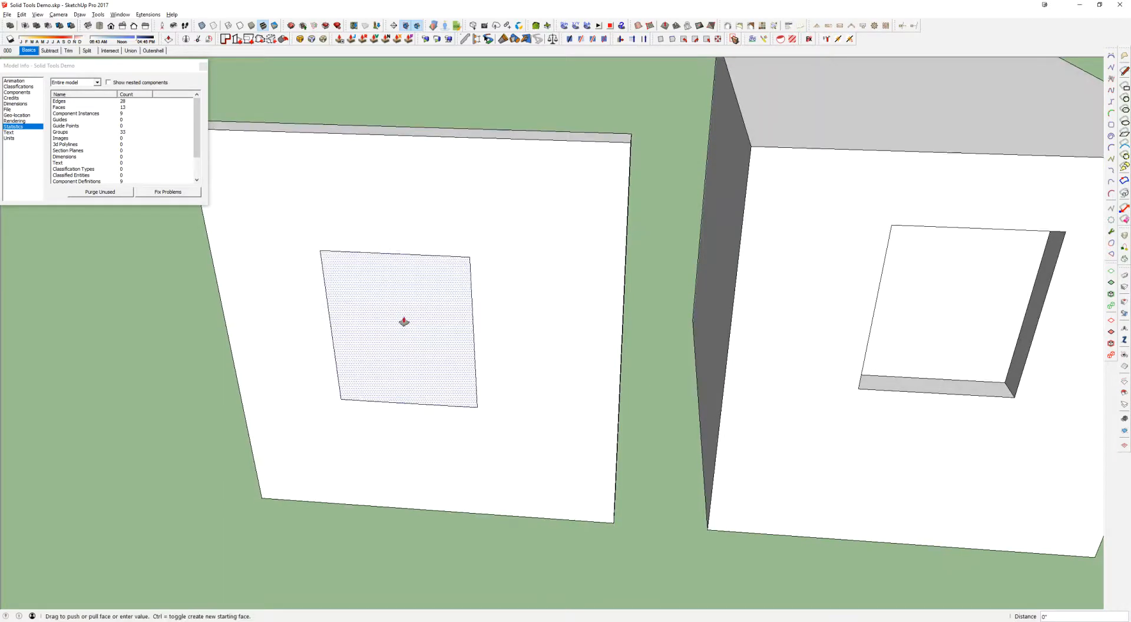
{"action": "left_click", "coordinate": [590, 142]}
Select all of the slab's connected faces and edges and group them
{"action": "key", "text": "space"}
{"action": "triple_click", "coordinate": [536, 261]}
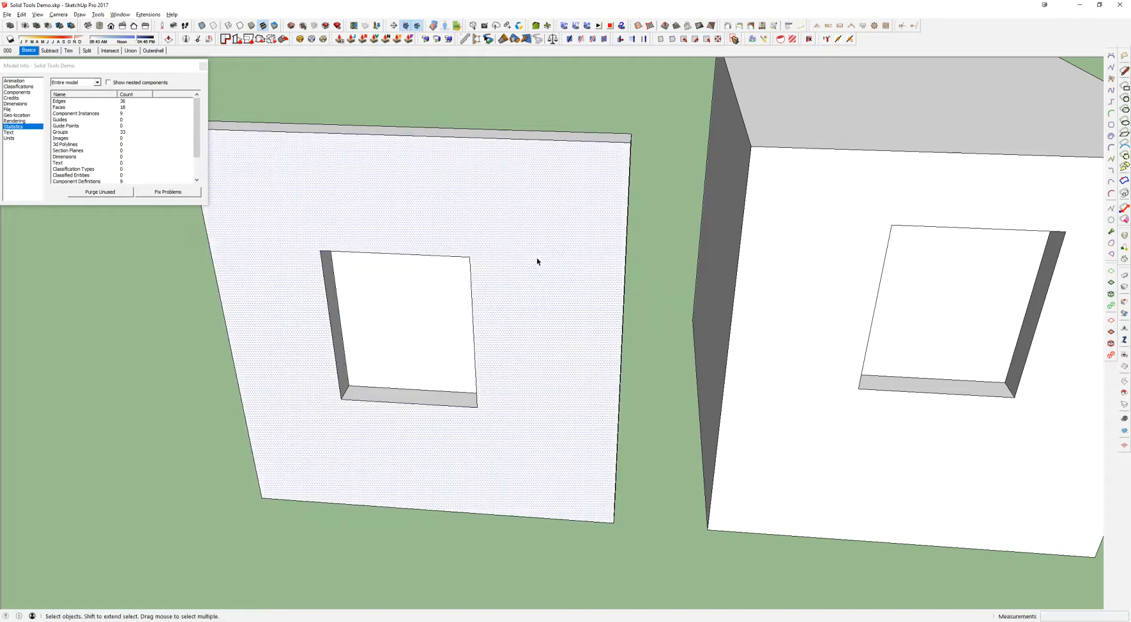
{"action": "key", "text": "ctrl+g"}
{"action": "middle_click_drag", "start_coordinate": [537, 260], "coordinate": [672, 280]}
Open the slab group and the separate component in its opening to examine what each one contains
{"action": "double_click", "coordinate": [539, 192]}
{"action": "scroll", "coordinate": [538, 224], "scroll_direction": "down", "scroll_amount": 2}
{"action": "middle_click_drag", "start_coordinate": [672, 280], "coordinate": [523, 243]}
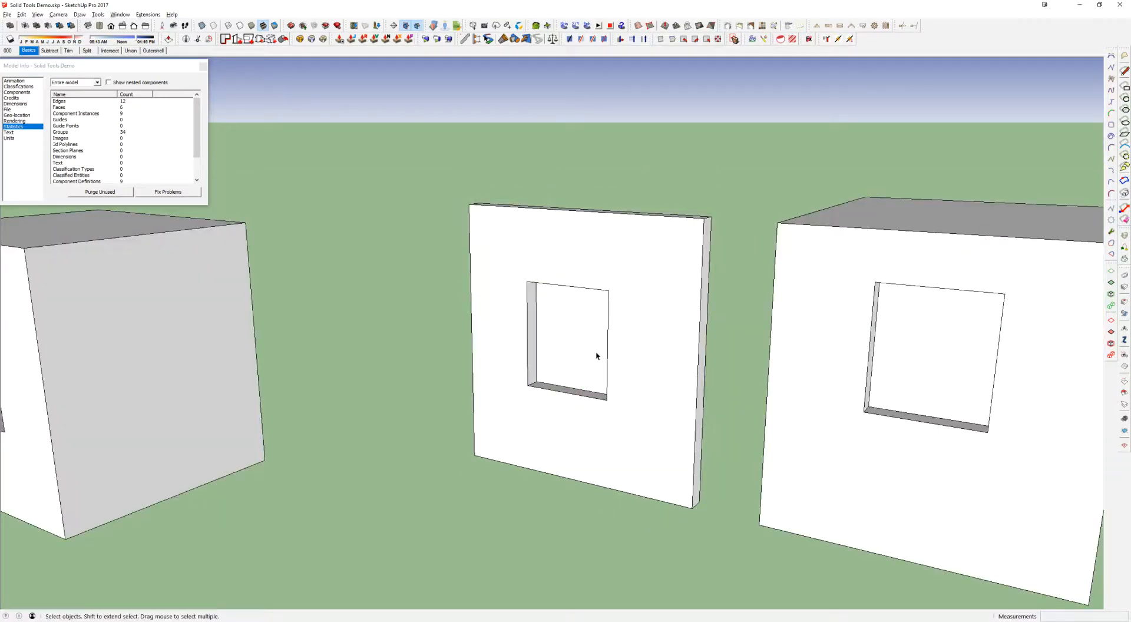
{"action": "left_click", "coordinate": [583, 336]}
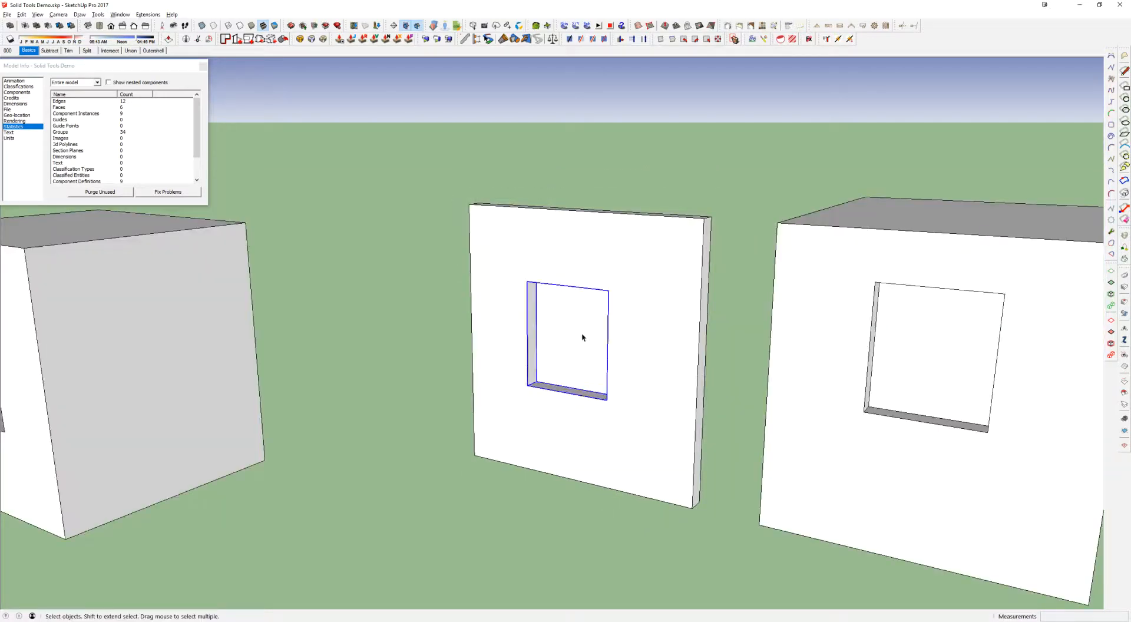
{"action": "double_click", "coordinate": [575, 324]}
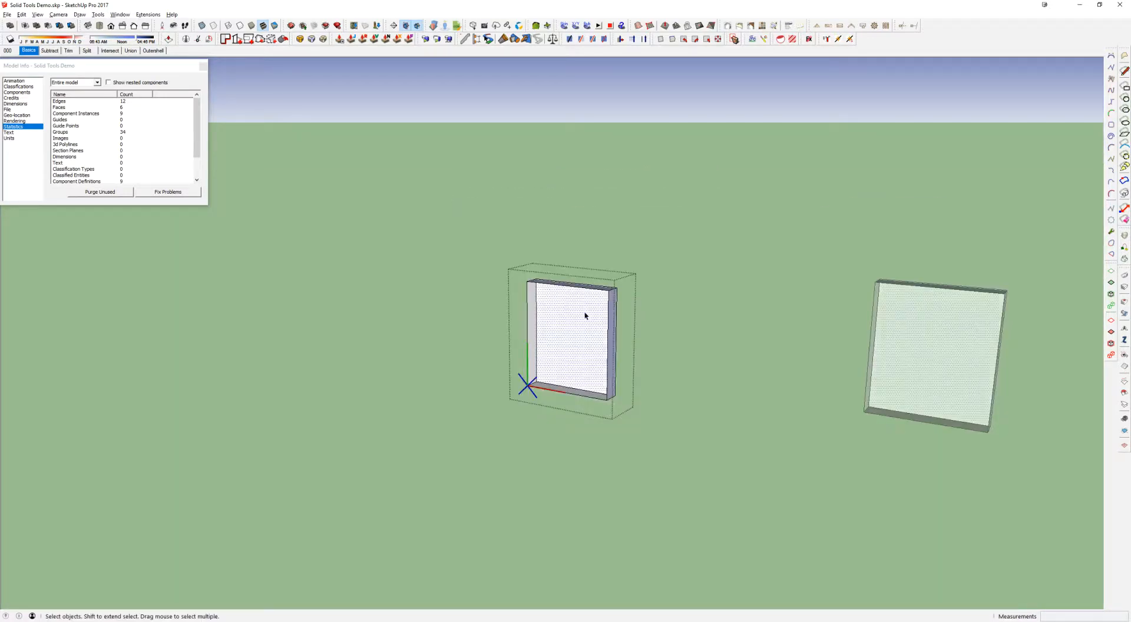
{"action": "key", "text": "Escape"}
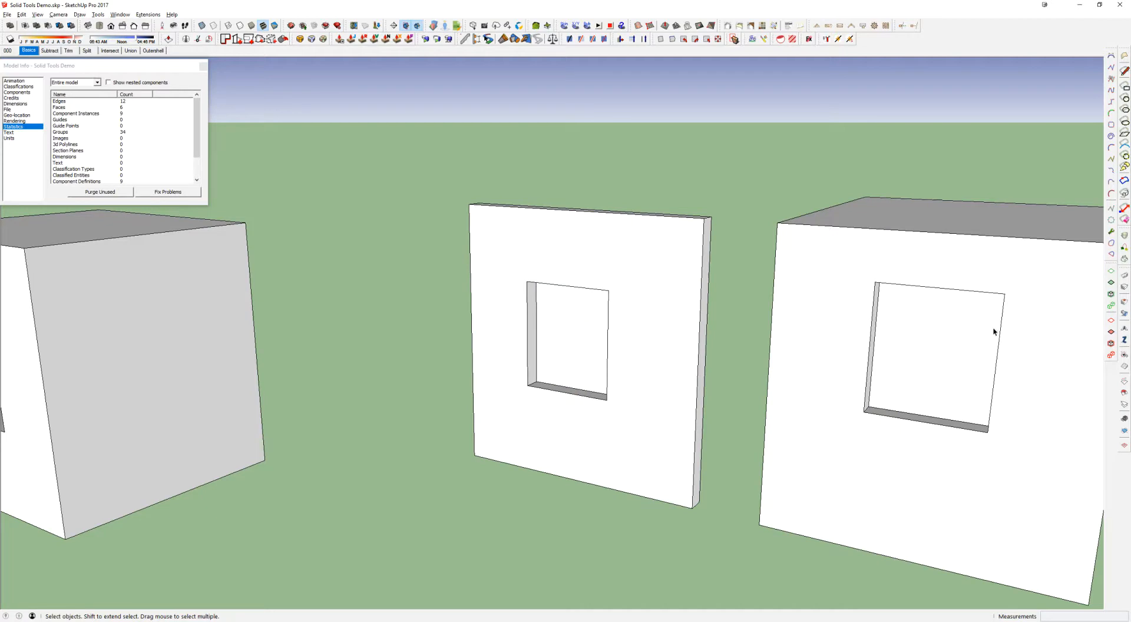
Inside the box group, move the recess component lower and sideways on the front face, and leave the group
{"action": "double_click", "coordinate": [898, 332]}
{"action": "key", "text": "m"}
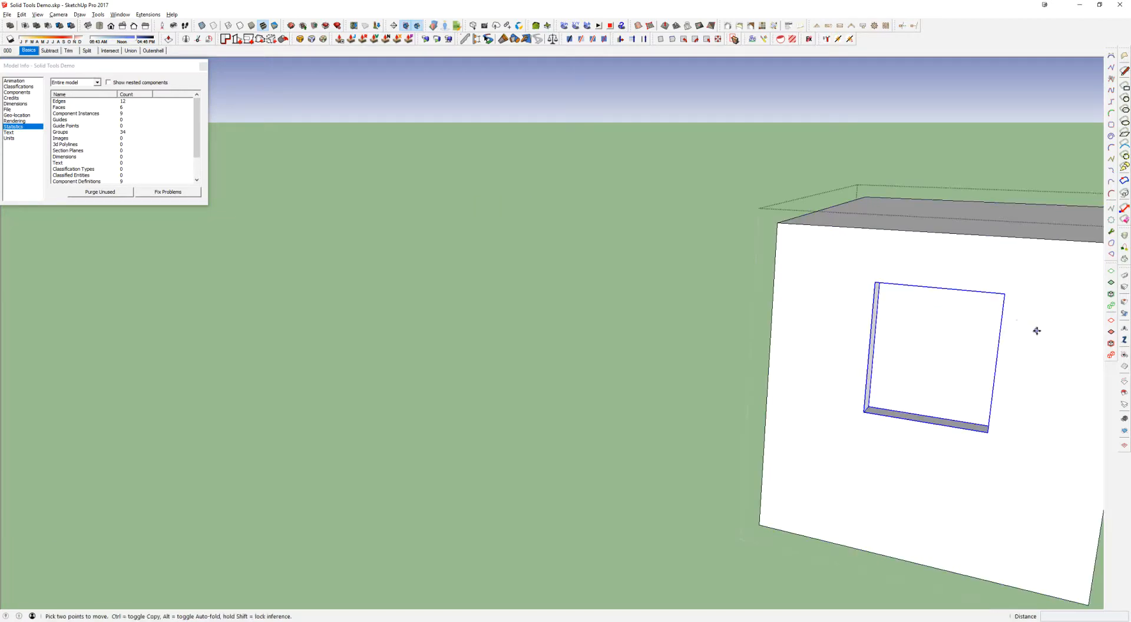
{"action": "left_click_drag", "start_coordinate": [1038, 330], "coordinate": [957, 399]}
{"action": "left_click_drag", "start_coordinate": [923, 303], "coordinate": [1003, 289]}
{"action": "middle_click_drag", "start_coordinate": [1002, 289], "coordinate": [967, 313]}
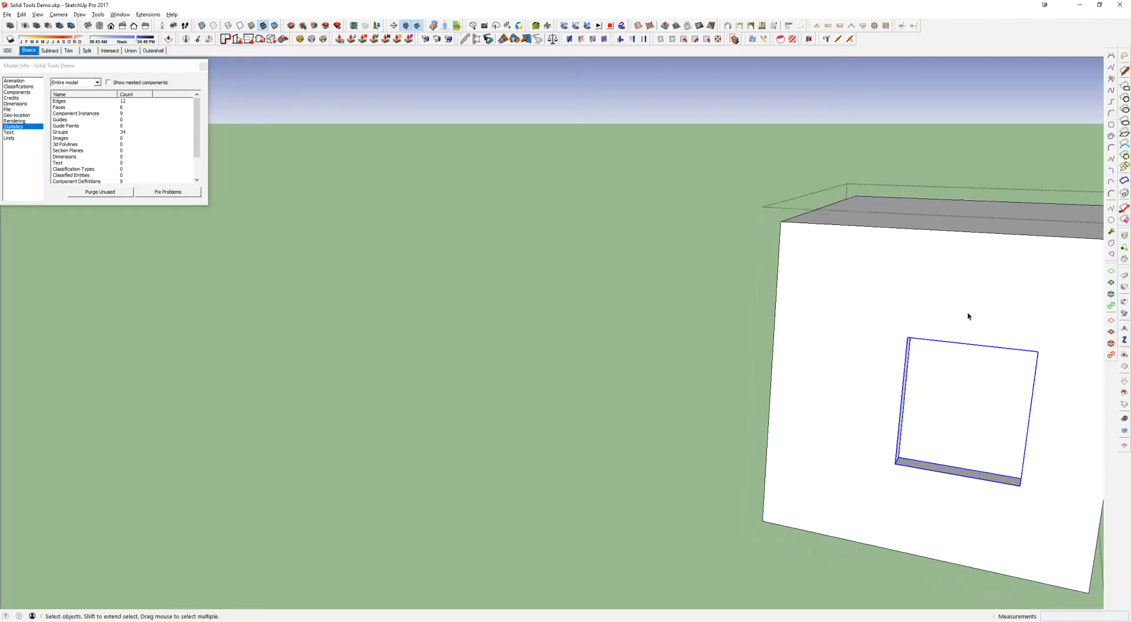
{"action": "key", "text": "space"}
{"action": "key", "text": "Escape"}
Check the slab group with Solid Inspector² and close the report
{"action": "left_click", "coordinate": [616, 337]}
{"action": "left_click", "coordinate": [591, 309]}
{"action": "left_click", "coordinate": [589, 271]}
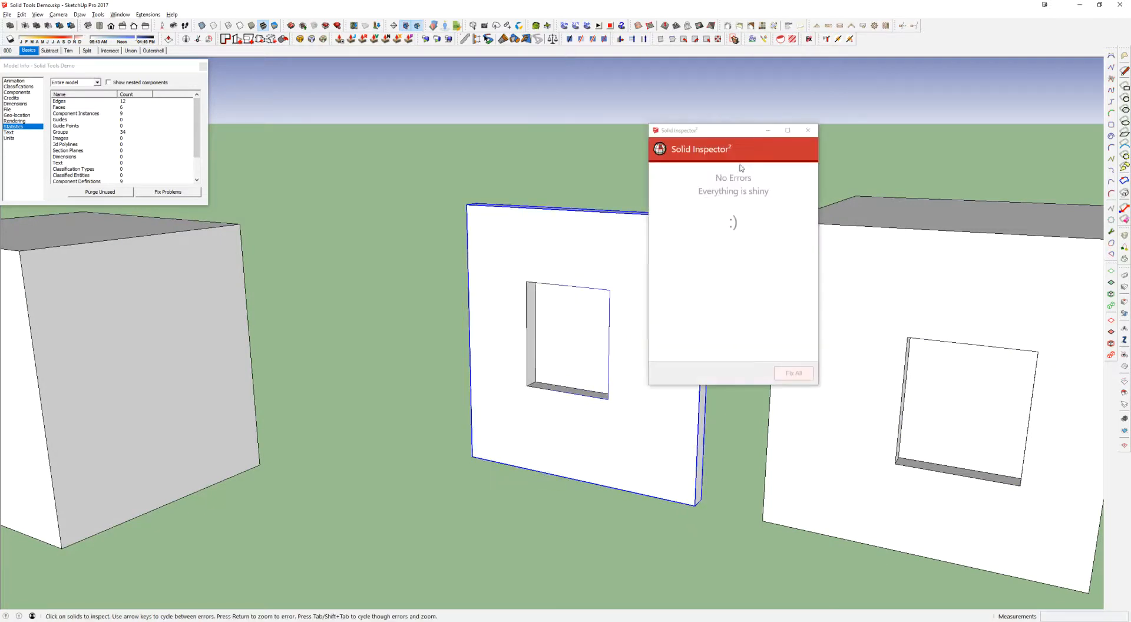
{"action": "left_click", "coordinate": [808, 130]}
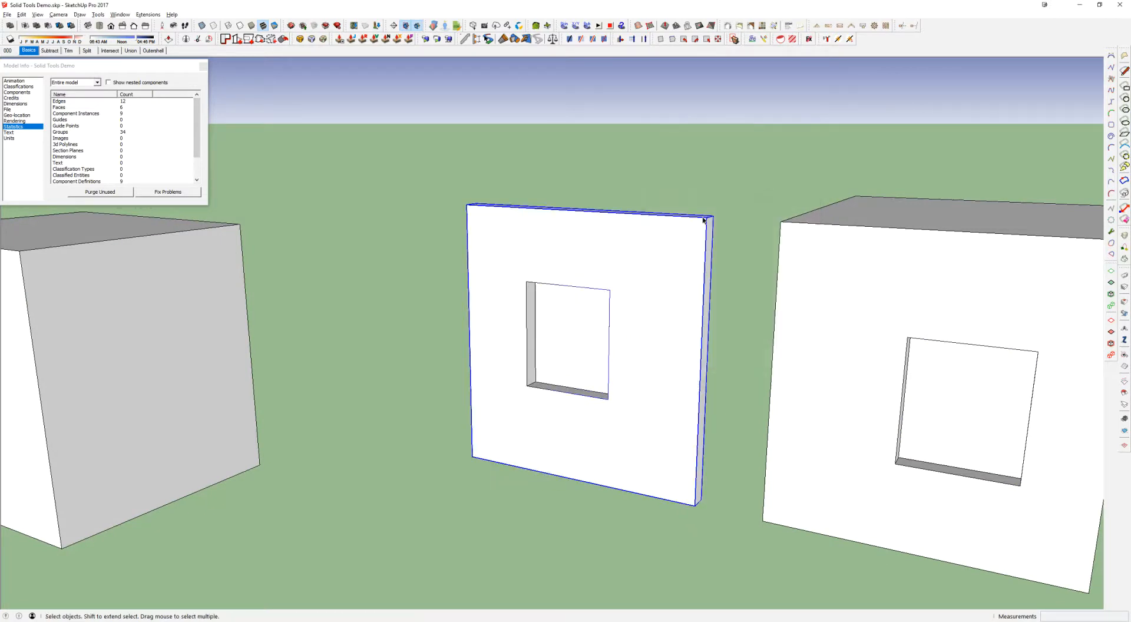
Compare the through-hole box, the slab and the recessed box, selecting all three together and the through-hole box alone
{"action": "scroll", "coordinate": [628, 275], "scroll_direction": "down", "scroll_amount": 2}
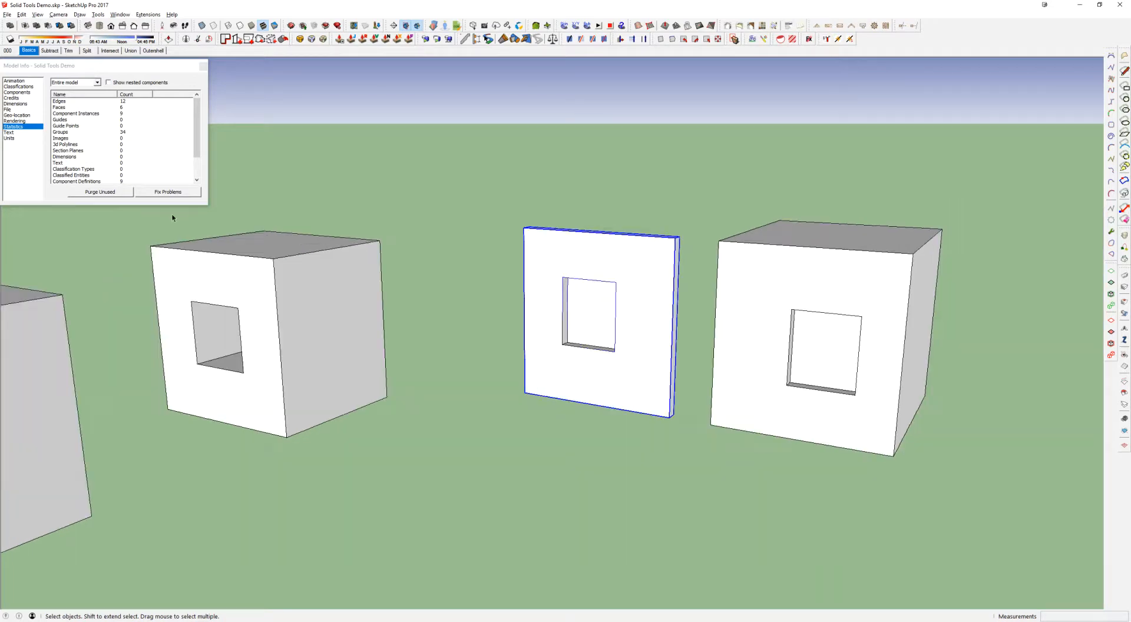
{"action": "left_click_drag", "start_coordinate": [136, 465], "coordinate": [955, 166]}
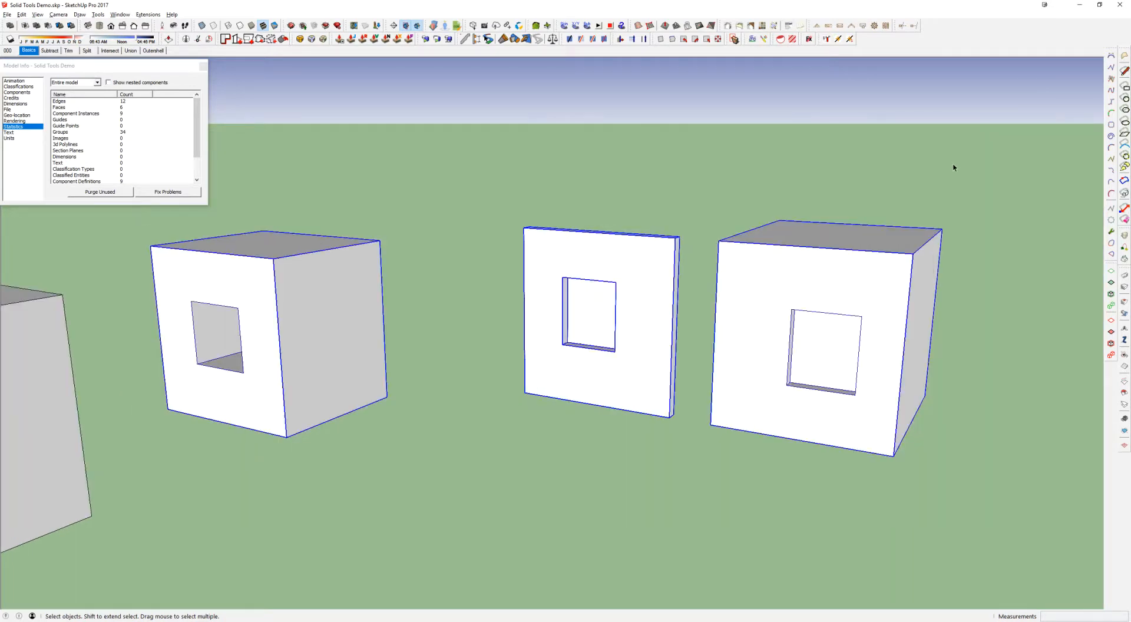
{"action": "left_click", "coordinate": [253, 334]}
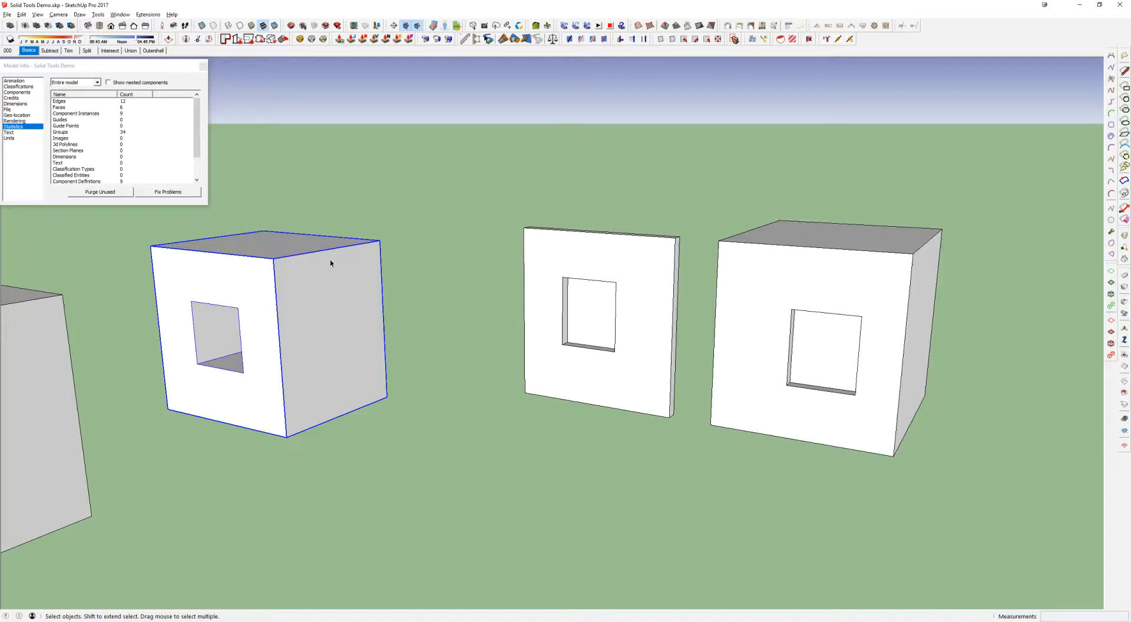
{"action": "middle_click_drag", "start_coordinate": [331, 260], "coordinate": [372, 290]}
{"action": "scroll", "coordinate": [560, 261], "scroll_direction": "down", "scroll_amount": 2}
{"action": "left_click", "coordinate": [561, 216]}
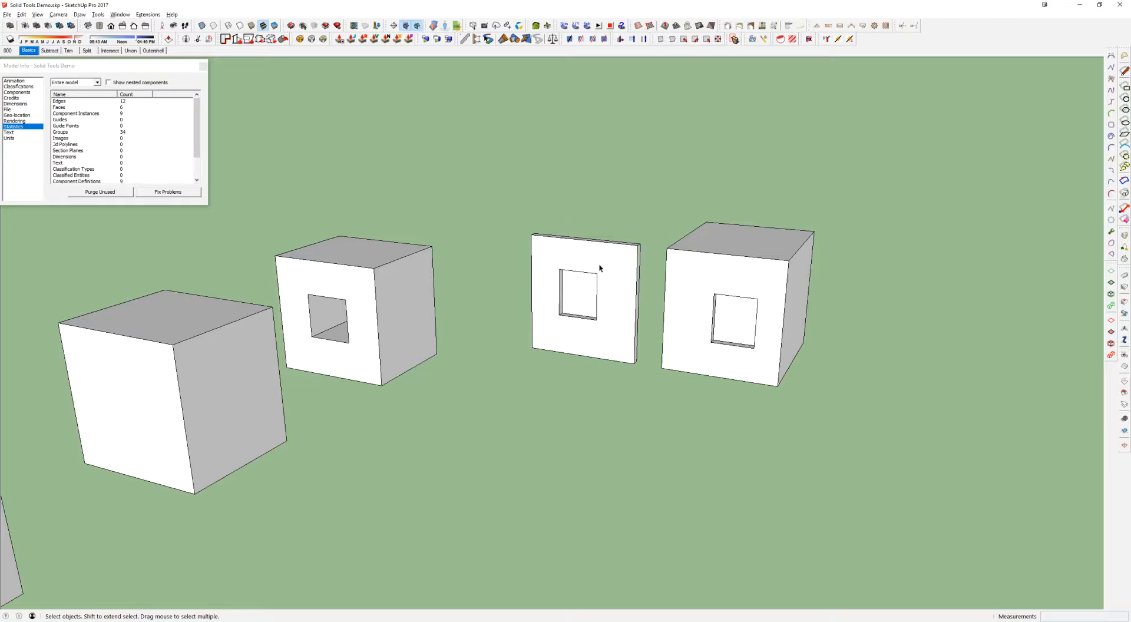
{"action": "scroll", "coordinate": [583, 312], "scroll_direction": "up", "scroll_amount": 6}
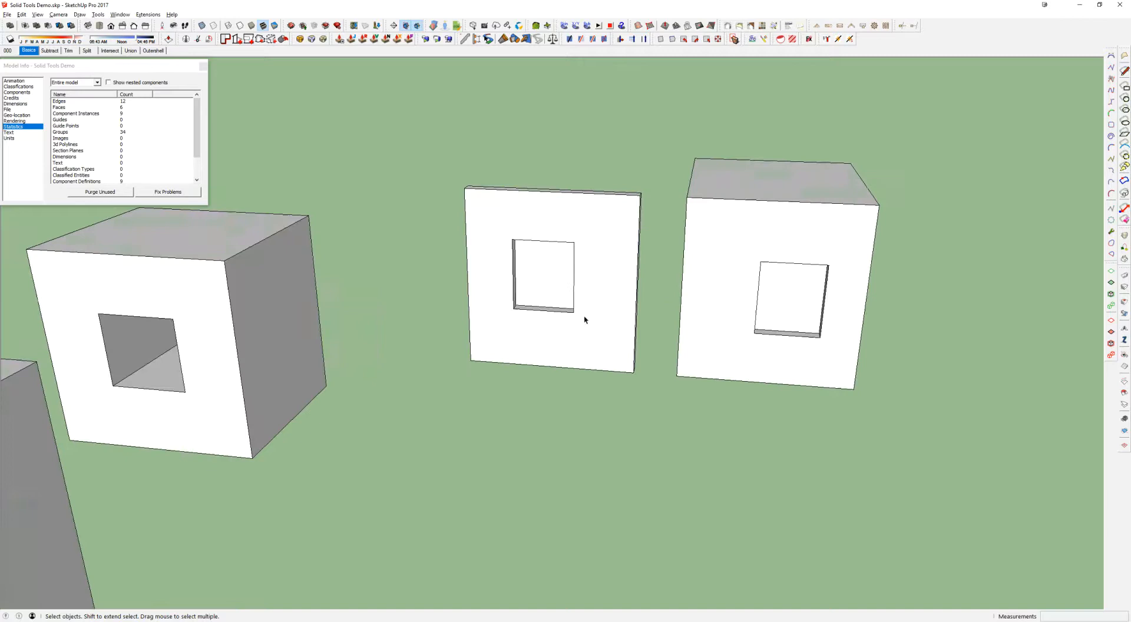
{"action": "scroll", "coordinate": [498, 280], "scroll_direction": "up", "scroll_amount": 2}
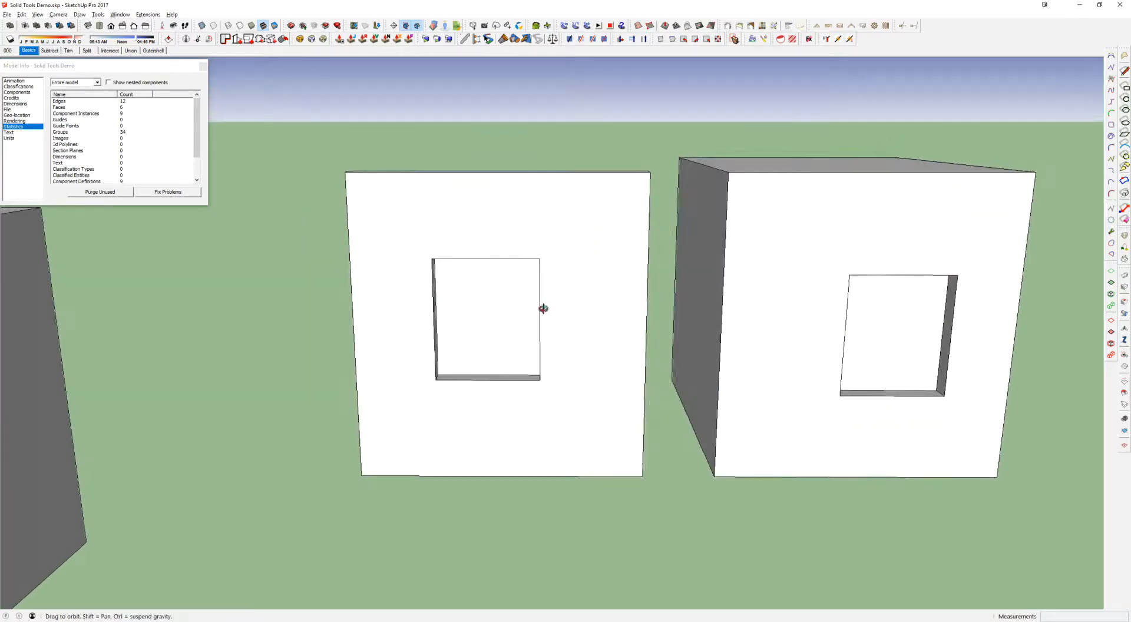
Move the separate component sideways out of the slab's opening, towards the recessed box
{"action": "left_click", "coordinate": [735, 40]}
{"action": "left_click", "coordinate": [508, 289]}
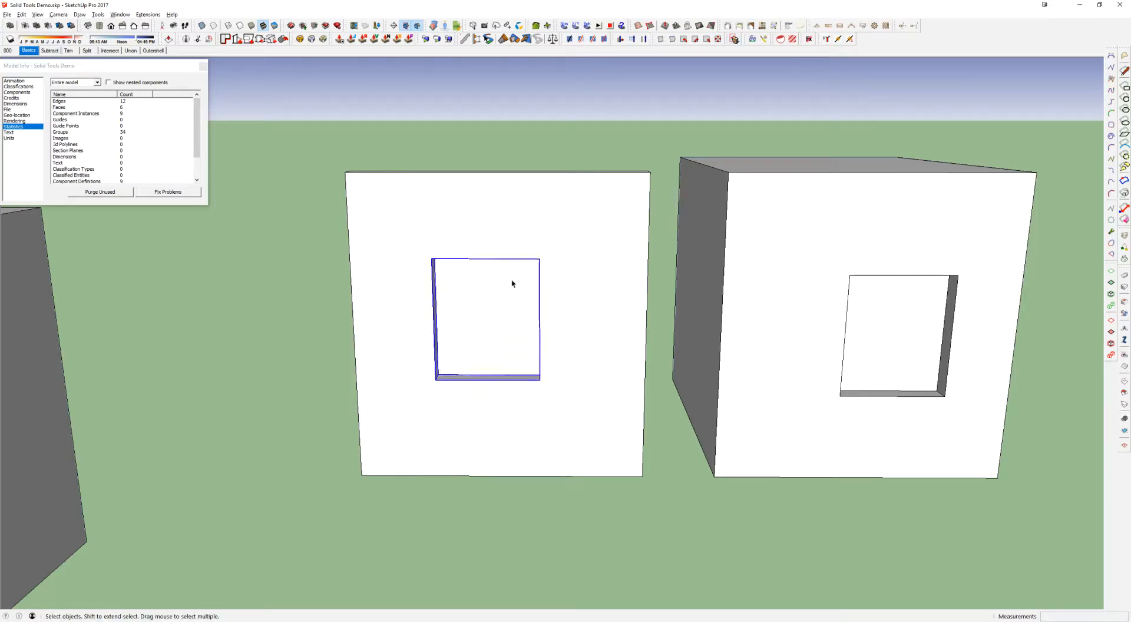
{"action": "middle_click_drag", "start_coordinate": [510, 287], "coordinate": [472, 290], "text": "shift"}
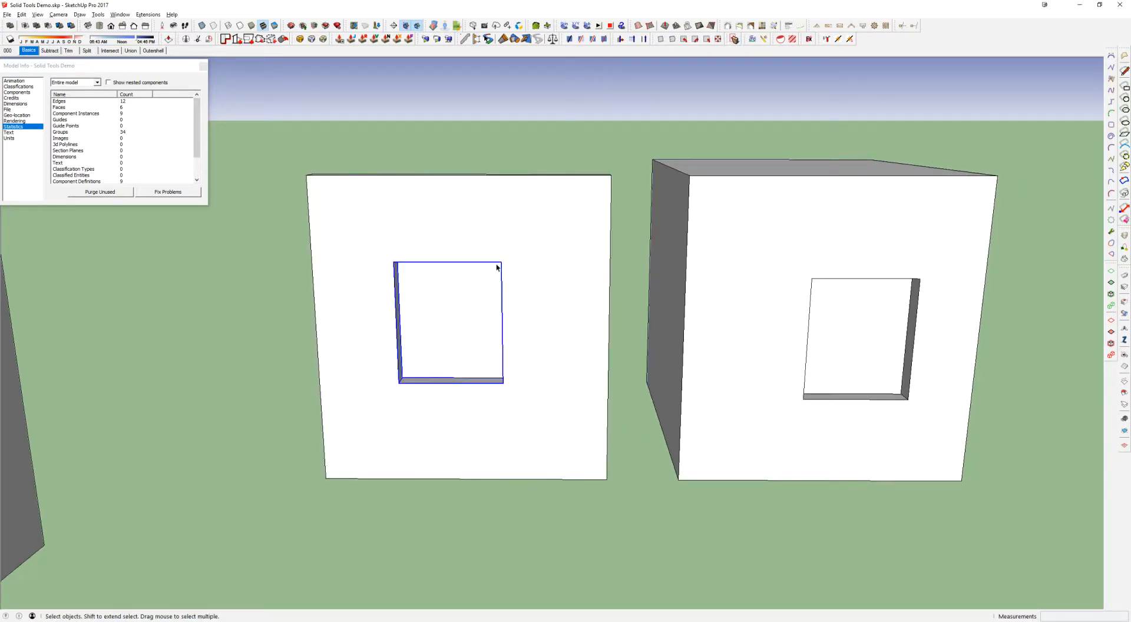
{"action": "key", "text": "m"}
{"action": "left_click", "coordinate": [396, 237]}
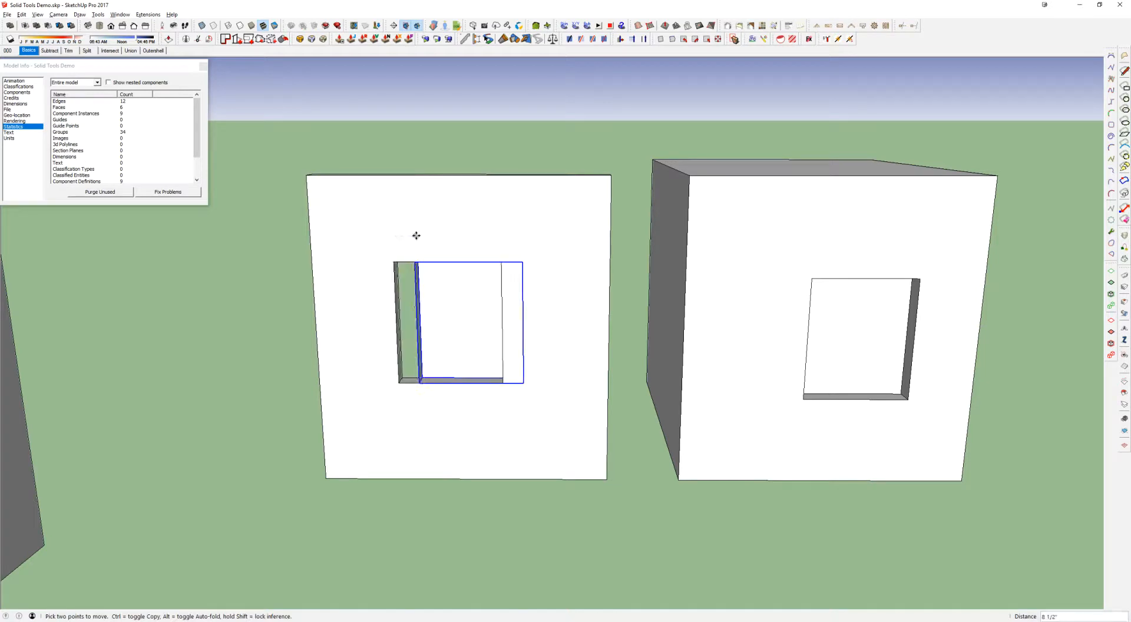
{"action": "key", "text": "Return"}
{"action": "key", "text": "space"}
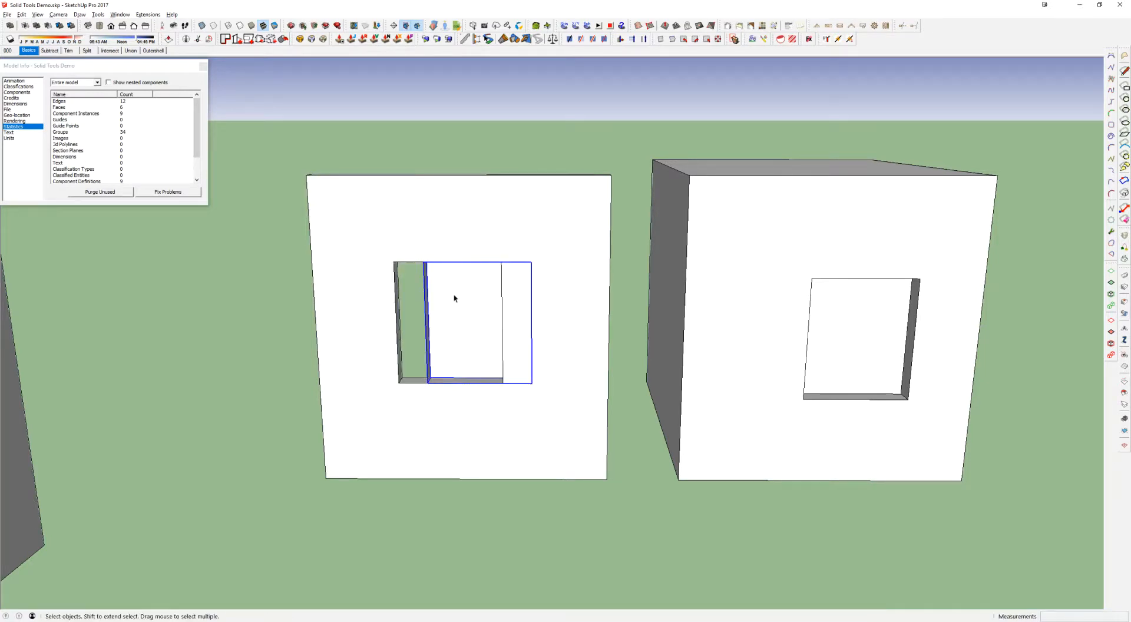
Inside the slab group, move the opening's edges and faces 12" sideways to line up with the separate component, and leave the group
{"action": "double_click", "coordinate": [414, 253]}
{"action": "left_click_drag", "start_coordinate": [379, 215], "coordinate": [519, 405]}
{"action": "key", "text": "m"}
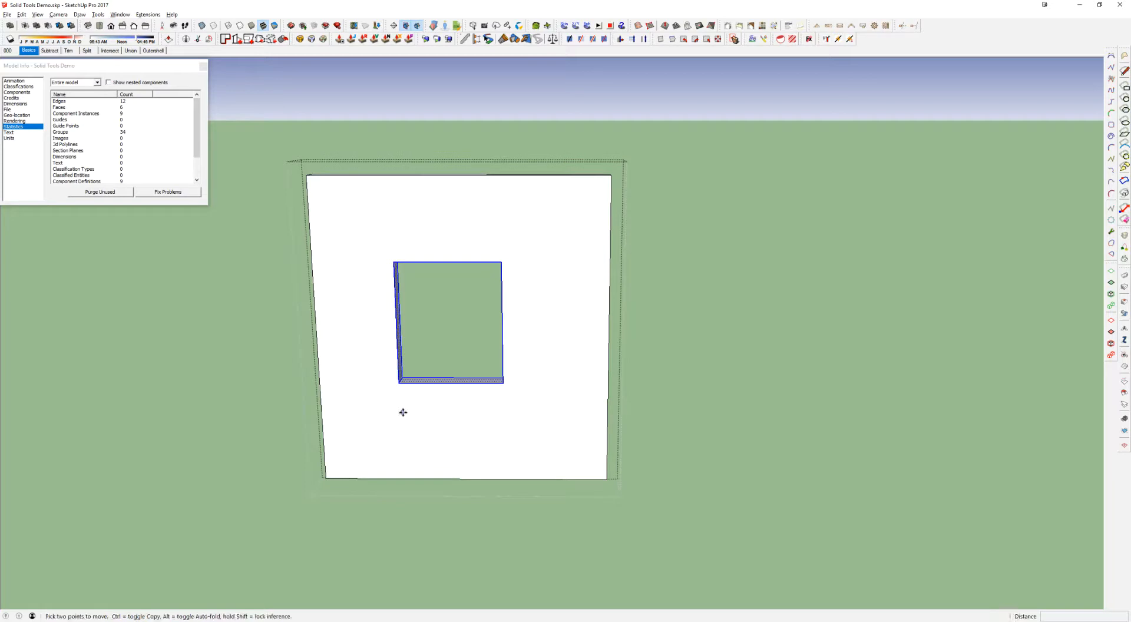
{"action": "left_click", "coordinate": [405, 415]}
{"action": "type", "text": "12"}
{"action": "key", "text": "Return"}
{"action": "key", "text": "space"}
{"action": "key", "text": "Escape"}
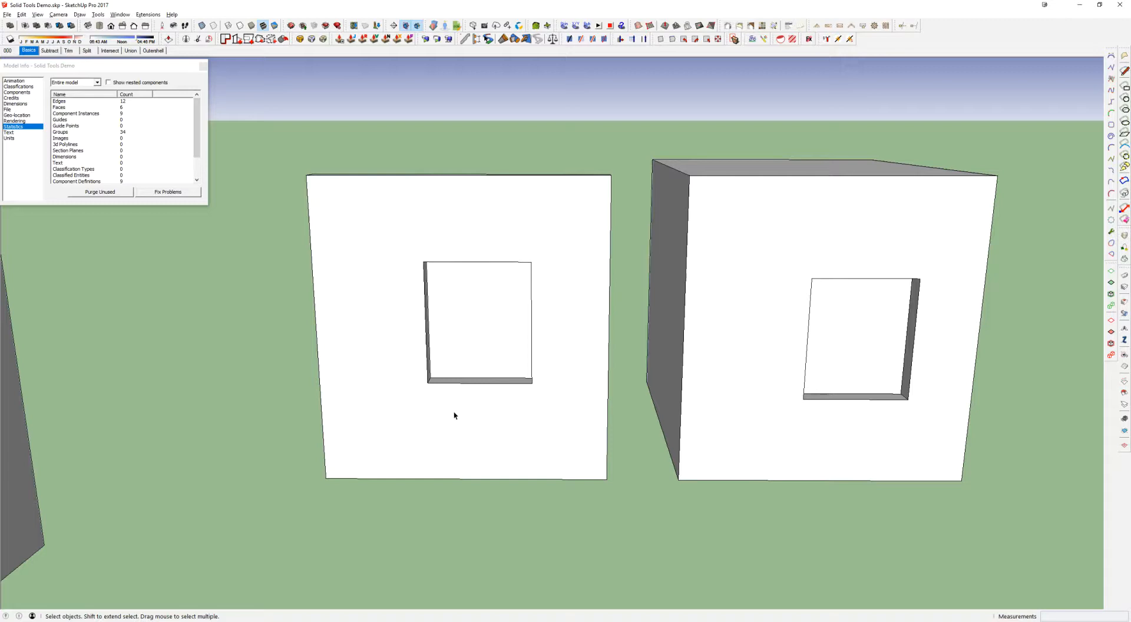
Use Stretch By Area to shift the slab's opening and its separate component sideways together, towards the slab's far edge
{"action": "middle_click_drag", "start_coordinate": [509, 321], "coordinate": [446, 300], "text": "shift"}
{"action": "scroll", "coordinate": [448, 298], "scroll_direction": "up", "scroll_amount": 1}
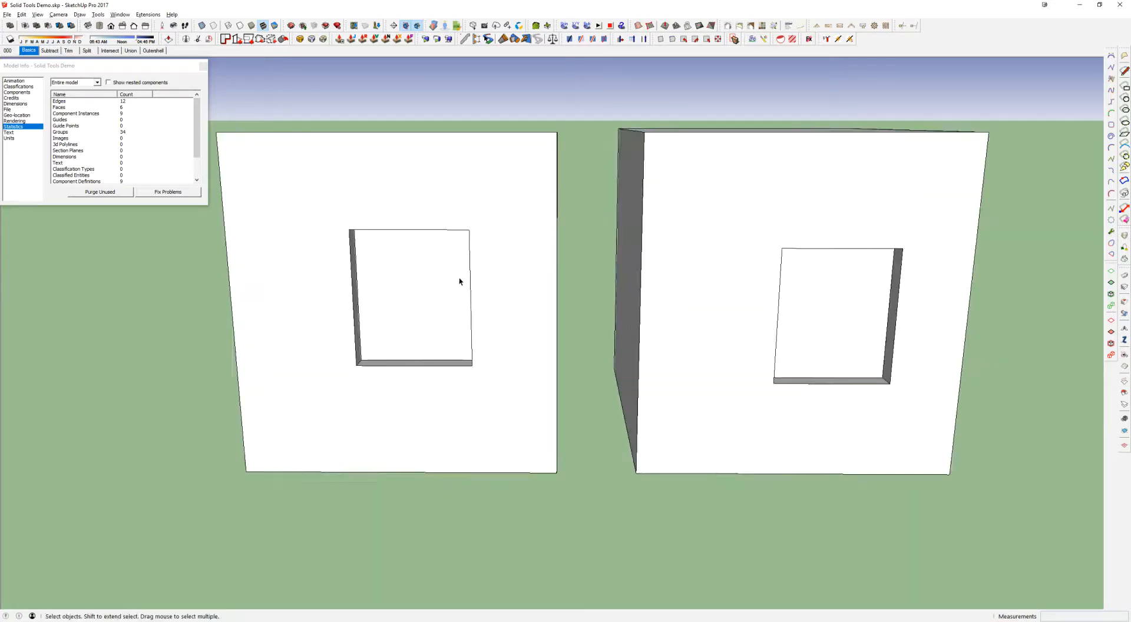
{"action": "scroll", "coordinate": [458, 277], "scroll_direction": "down", "scroll_amount": 2}
{"action": "left_click", "coordinate": [432, 268]}
{"action": "left_click", "coordinate": [410, 229]}
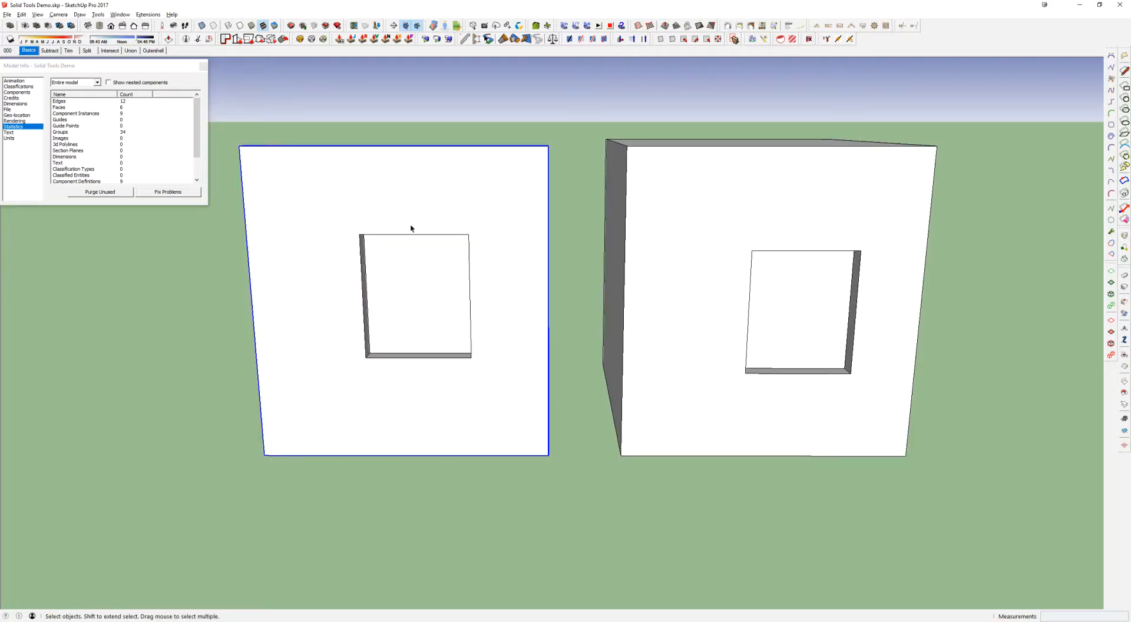
{"action": "left_click", "coordinate": [736, 40]}
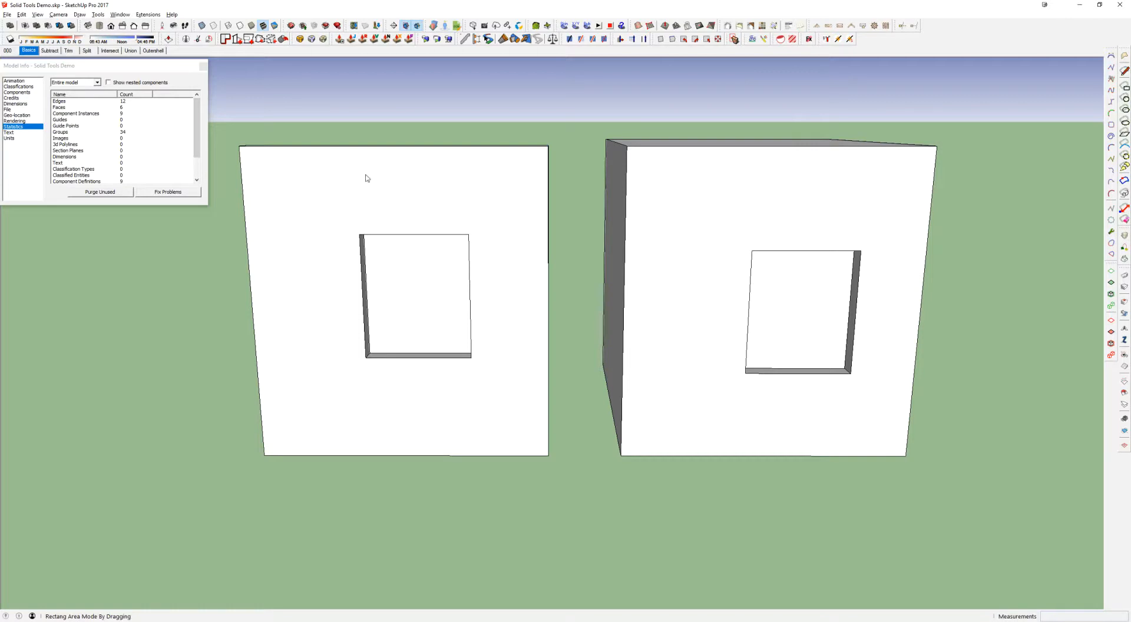
{"action": "left_click_drag", "start_coordinate": [287, 177], "coordinate": [526, 427]}
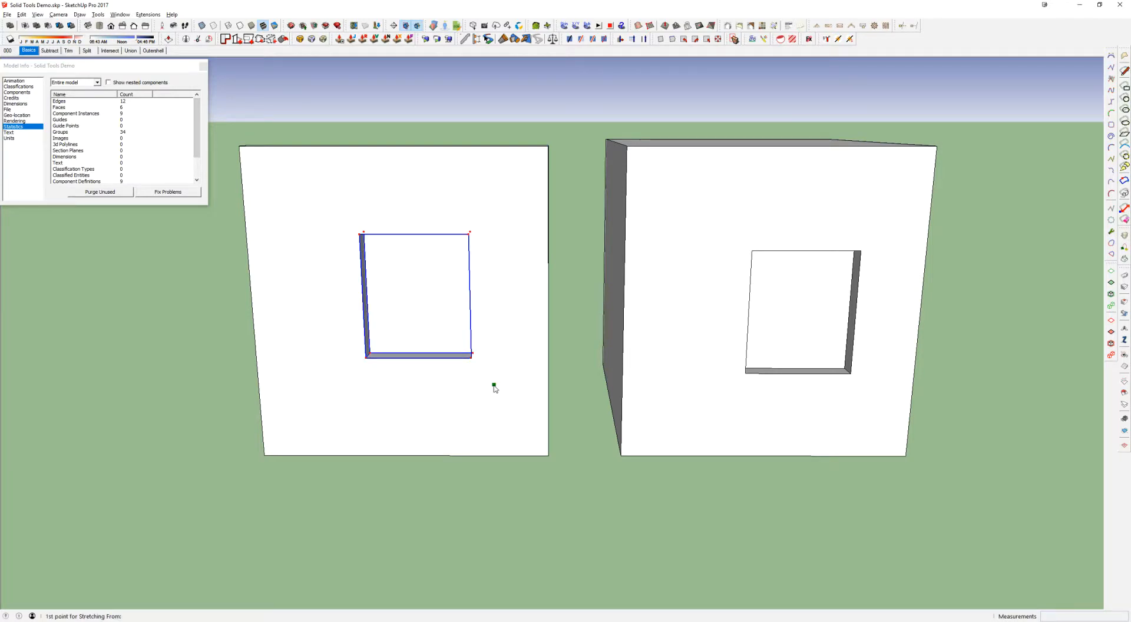
{"action": "left_click", "coordinate": [488, 386]}
{"action": "left_click", "coordinate": [460, 390]}
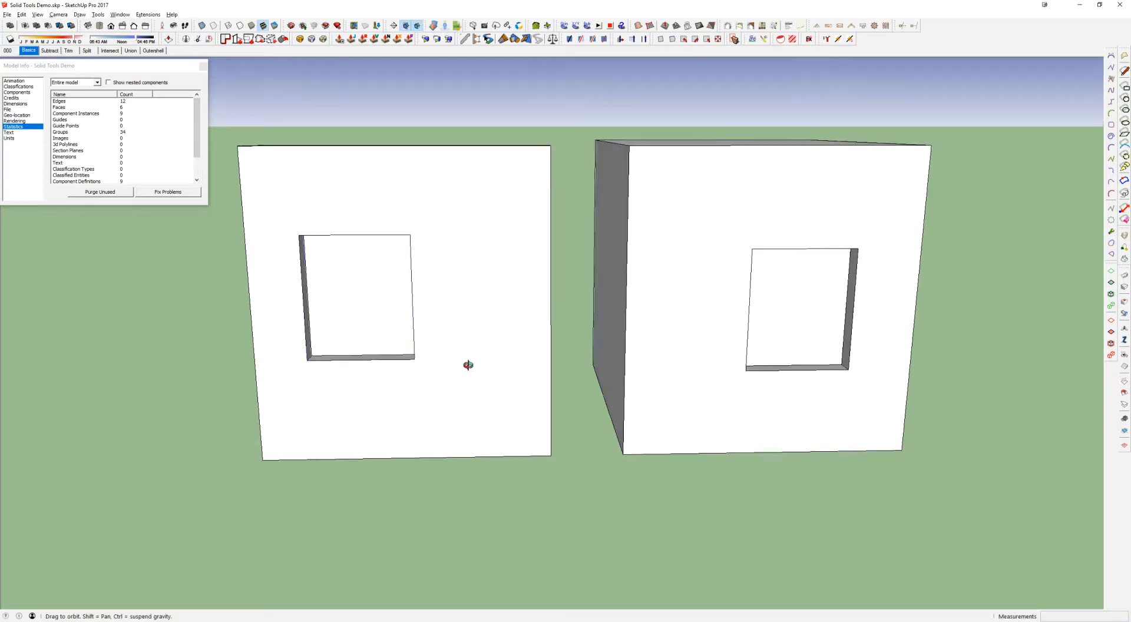
Check the stretched opening by selecting the slab and its separate component in turn
{"action": "left_click", "coordinate": [414, 232]}
{"action": "left_click", "coordinate": [390, 266]}
{"action": "left_click", "coordinate": [455, 201]}
{"action": "left_click", "coordinate": [373, 299]}
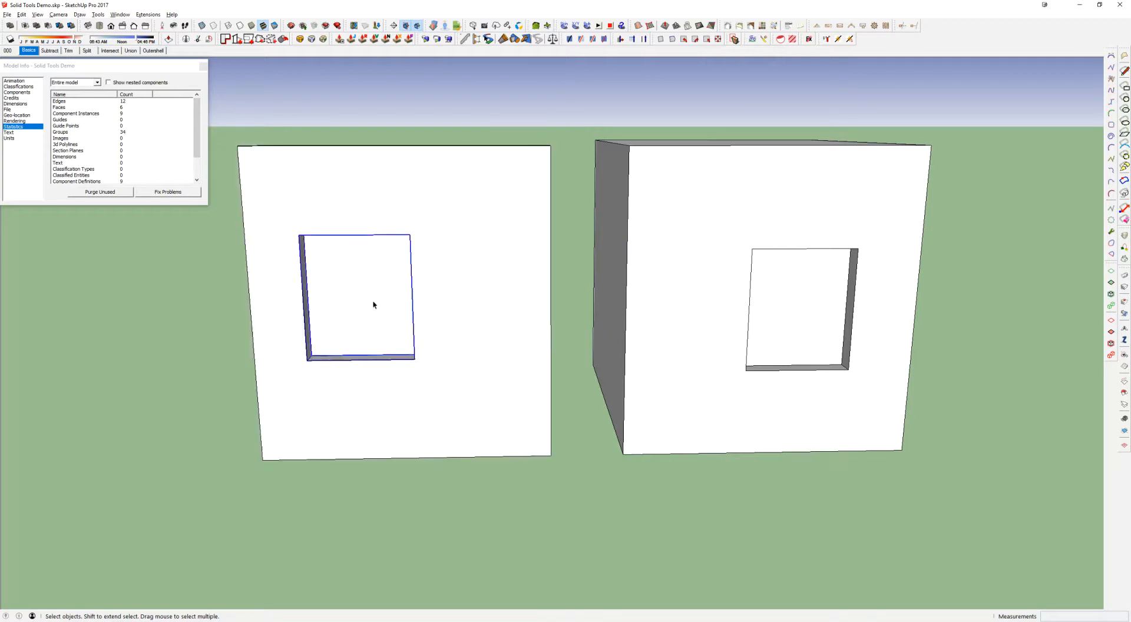
{"action": "middle_click_drag", "start_coordinate": [426, 257], "coordinate": [389, 286]}
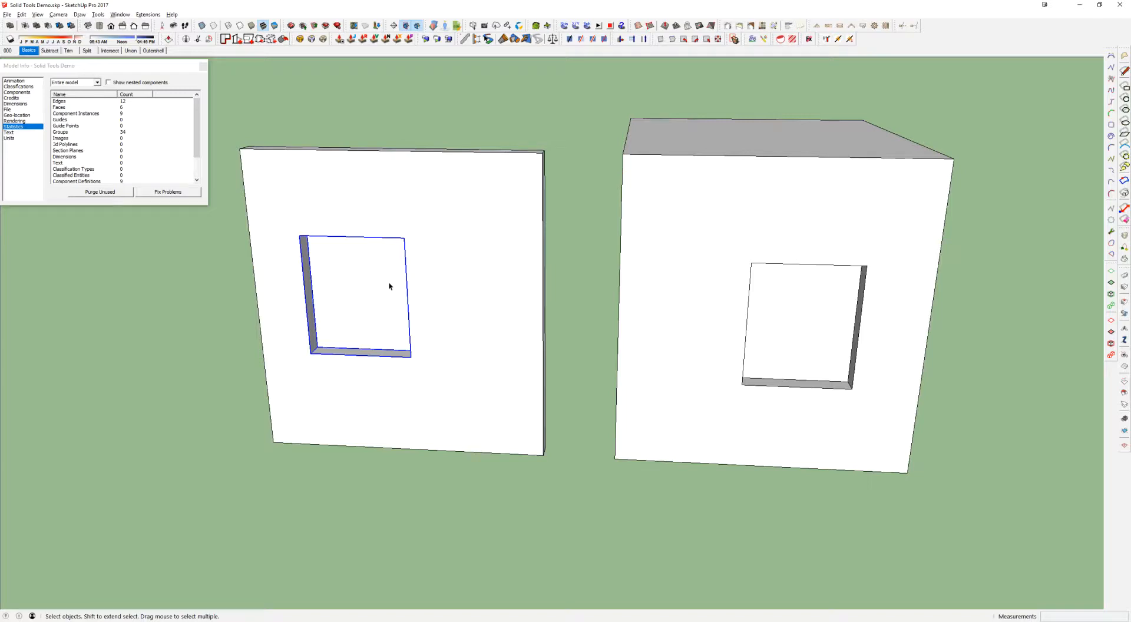
Inside the box group, move the recess component higher and sideways on the front face, and leave the group
{"action": "double_click", "coordinate": [793, 333]}
{"action": "left_click", "coordinate": [803, 316]}
{"action": "key", "text": "m"}
{"action": "left_click", "coordinate": [852, 261]}
{"action": "left_click", "coordinate": [770, 218]}
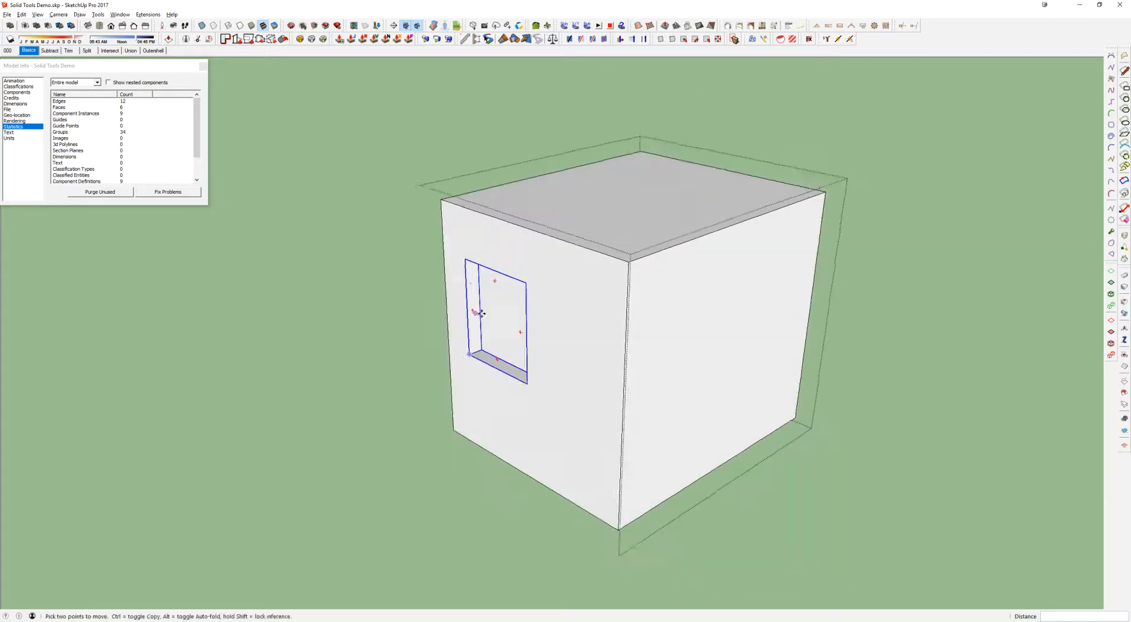
{"action": "left_click", "coordinate": [702, 285]}
{"action": "middle_click_drag", "start_coordinate": [702, 285], "coordinate": [619, 224]}
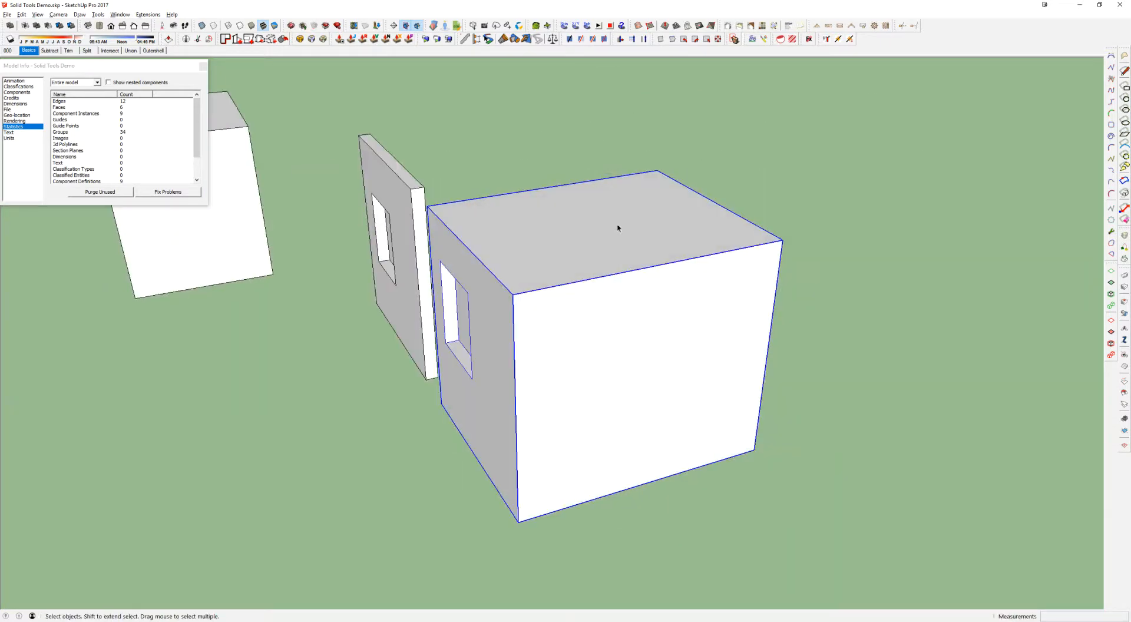
Examine the recessed box from several angles and compare it with the slab selected together with its separate component
{"action": "middle_click_drag", "start_coordinate": [654, 320], "coordinate": [631, 222]}
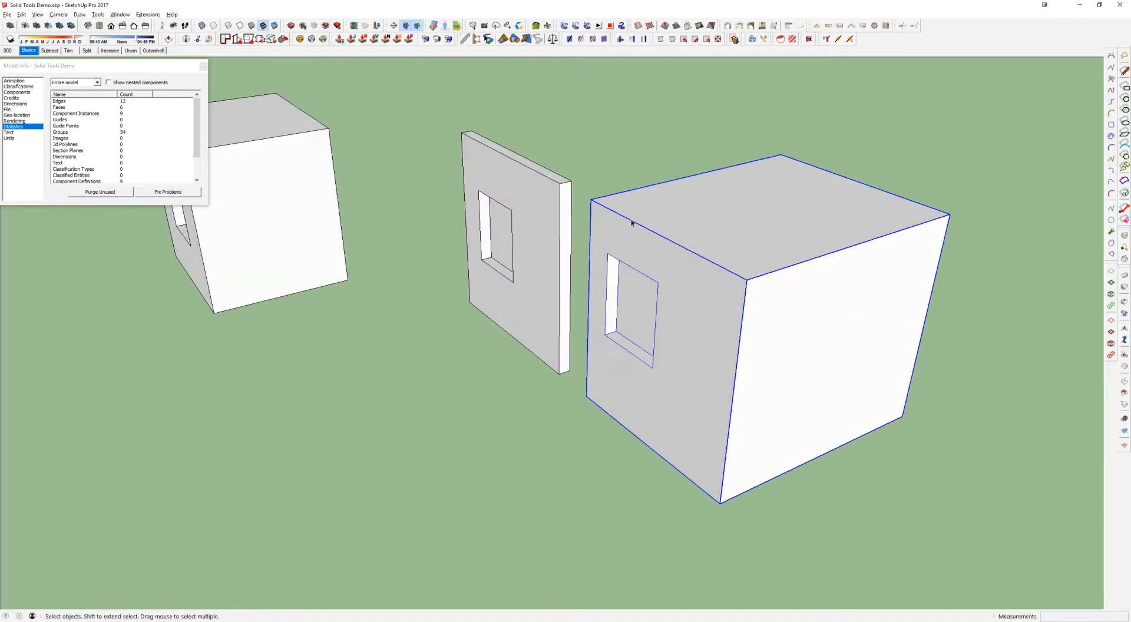
{"action": "middle_click_drag", "start_coordinate": [903, 278], "coordinate": [670, 288]}
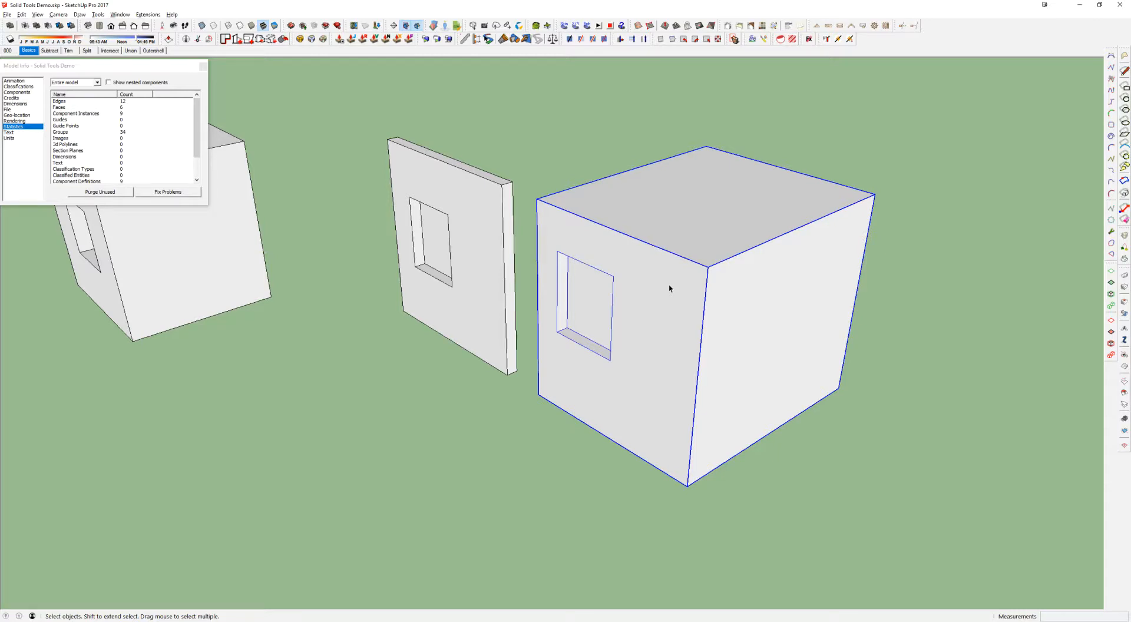
{"action": "middle_click_drag", "start_coordinate": [601, 314], "coordinate": [661, 280]}
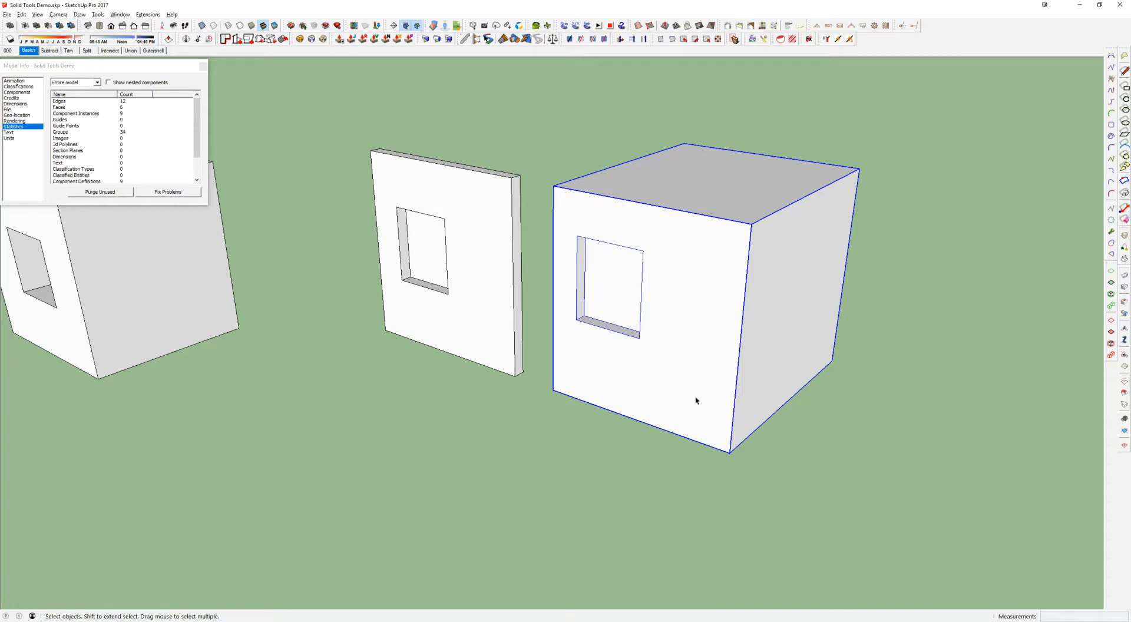
{"action": "left_click", "coordinate": [485, 158]}
{"action": "left_click", "coordinate": [403, 328]}
{"action": "middle_click_drag", "start_coordinate": [428, 260], "coordinate": [484, 274]}
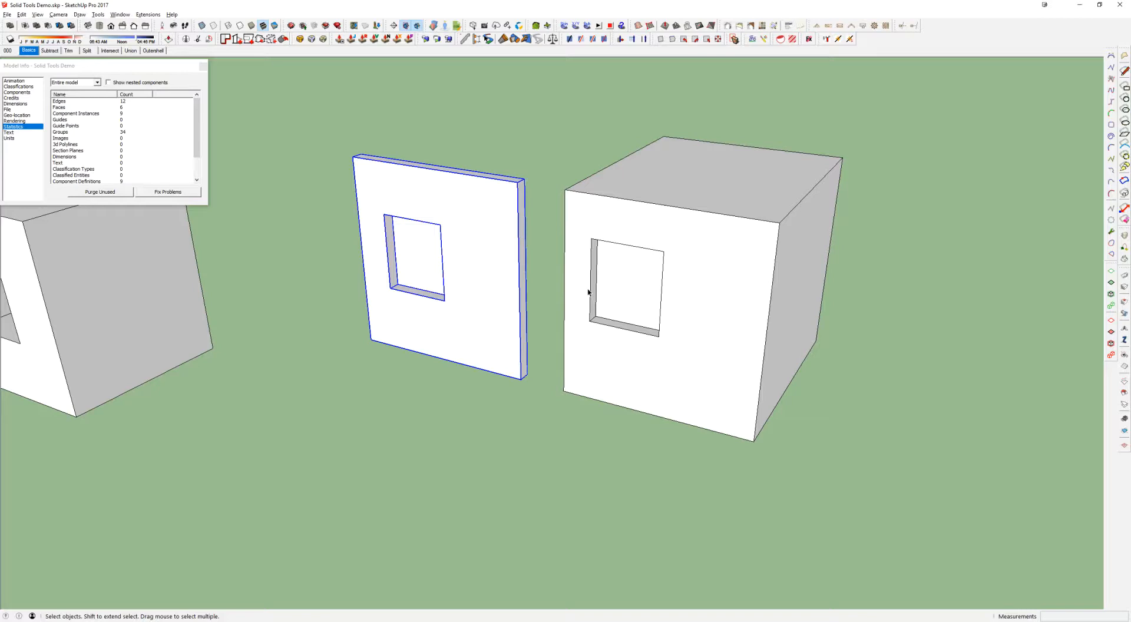
{"action": "middle_click_drag", "start_coordinate": [600, 294], "coordinate": [675, 357]}
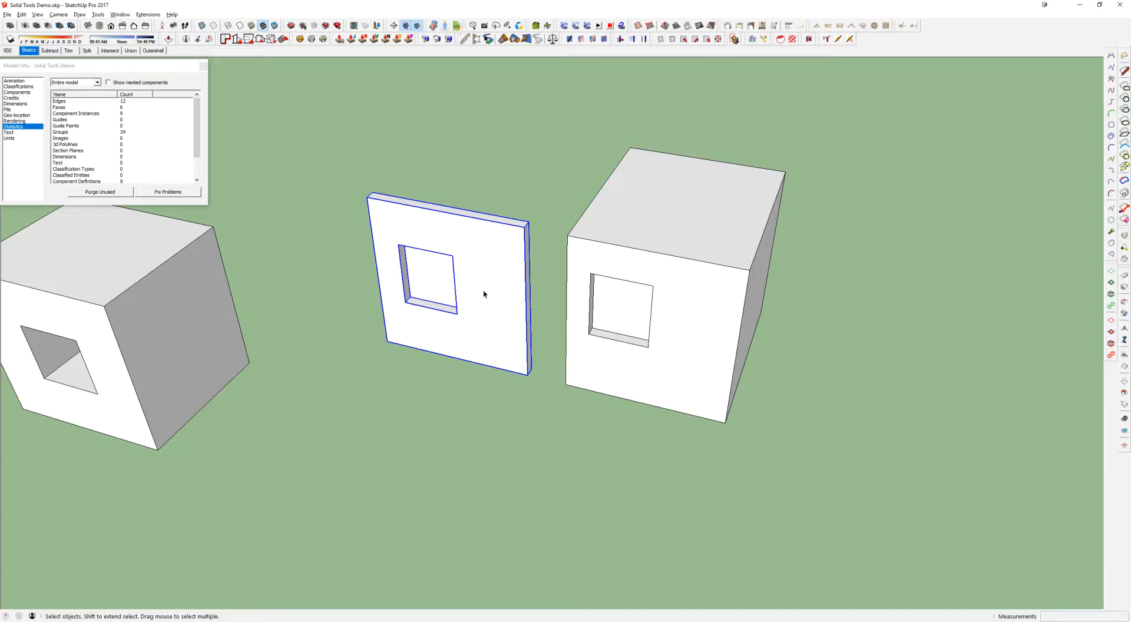
{"action": "middle_click_drag", "start_coordinate": [498, 319], "coordinate": [581, 252]}
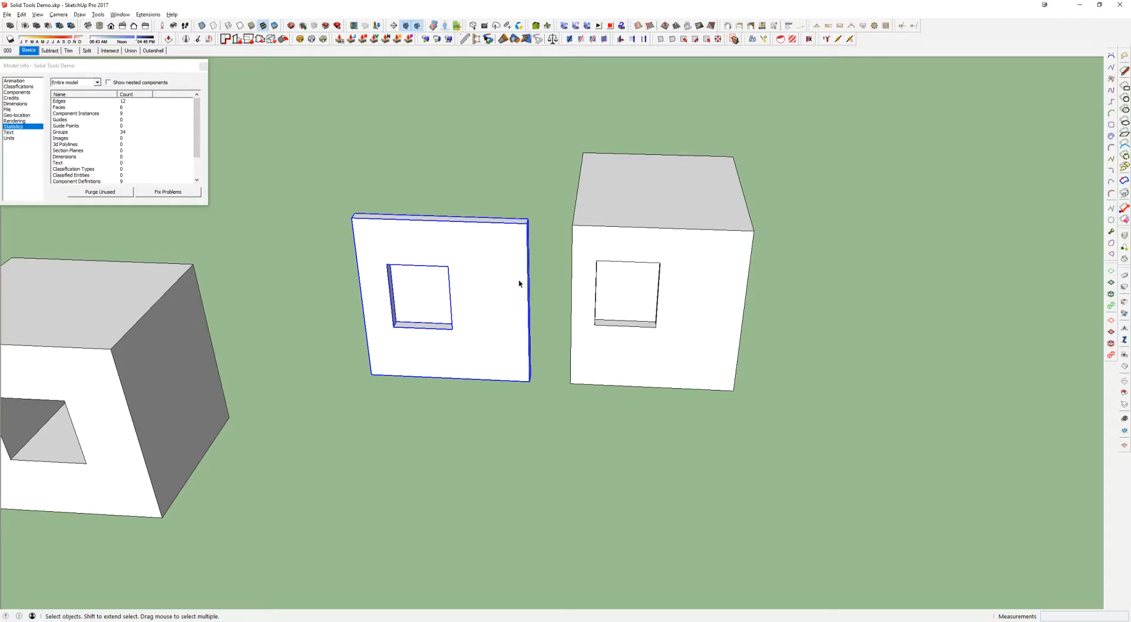
Select the recessed box and the slab's separate opening component in turn to compare the nested and separate set-ups
{"action": "left_click", "coordinate": [664, 287]}
{"action": "left_click", "coordinate": [453, 268]}
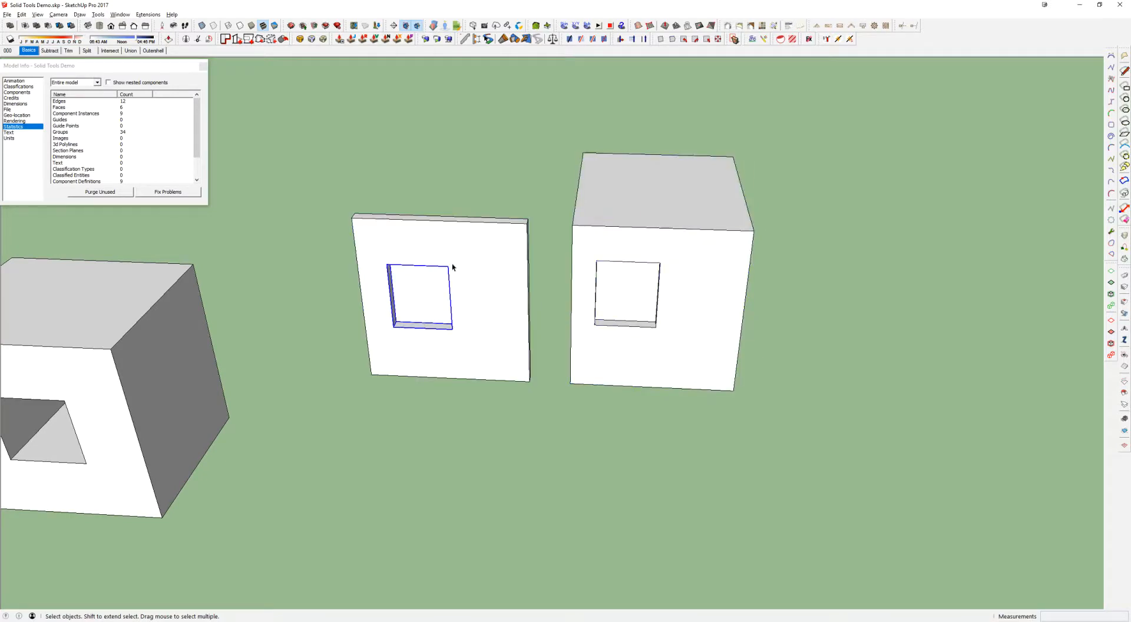
{"action": "left_click", "coordinate": [651, 278]}
{"action": "left_click", "coordinate": [456, 257]}
{"action": "middle_click_drag", "start_coordinate": [537, 256], "coordinate": [415, 263]}
{"action": "scroll", "coordinate": [450, 271], "scroll_direction": "up", "scroll_amount": 2}
{"action": "left_click", "coordinate": [452, 272]}
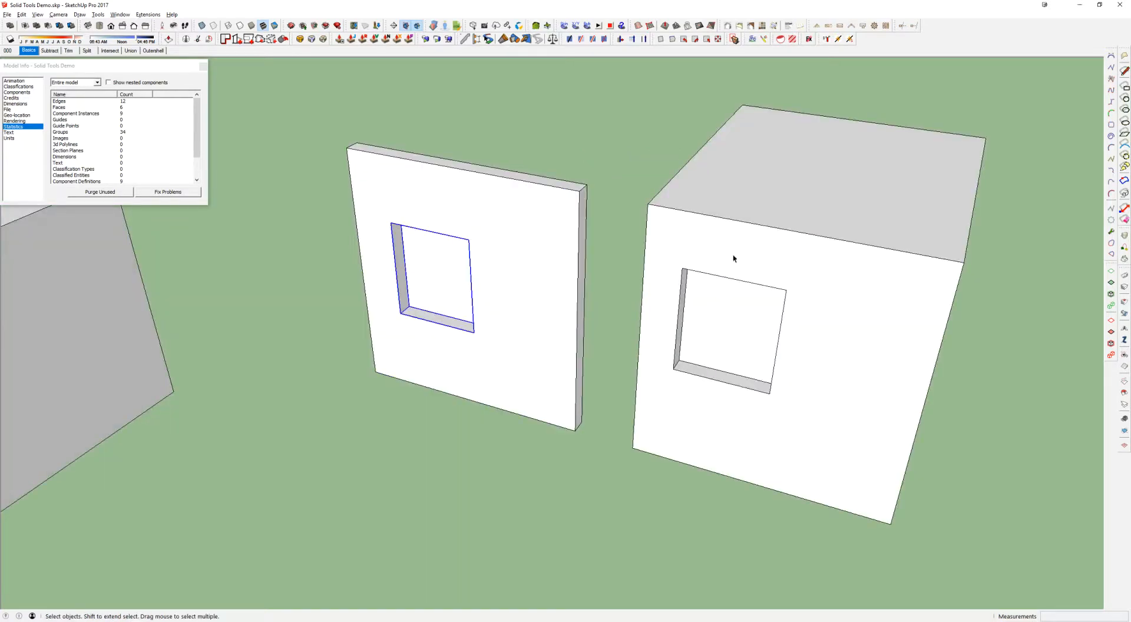
{"action": "middle_click_drag", "start_coordinate": [746, 261], "coordinate": [702, 246]}
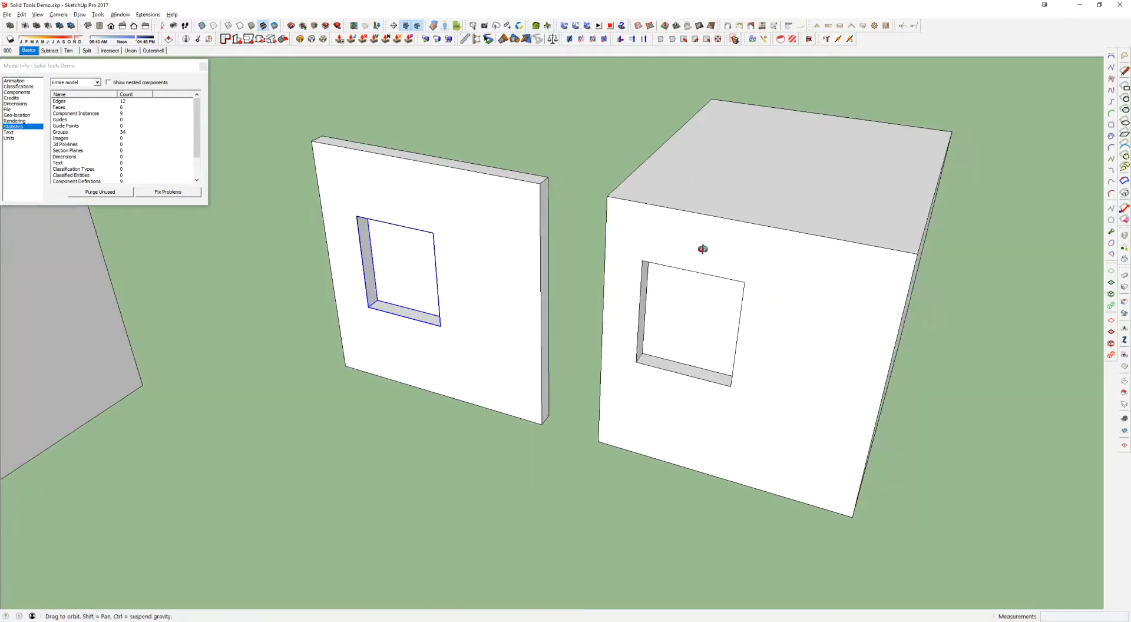
Review the three models in overview and select the recessed box together with the slab and its opening component
{"action": "scroll", "coordinate": [704, 253], "scroll_direction": "down", "scroll_amount": 11}
{"action": "middle_click_drag", "start_coordinate": [704, 268], "coordinate": [255, 146], "text": "shift"}
{"action": "middle_click_drag", "start_coordinate": [464, 263], "coordinate": [504, 272], "text": "shift"}
{"action": "middle_click_drag", "start_coordinate": [446, 302], "coordinate": [927, 508]}
{"action": "scroll", "coordinate": [927, 508], "scroll_direction": "up", "scroll_amount": 1}
{"action": "scroll", "coordinate": [523, 259], "scroll_direction": "up", "scroll_amount": 8}
{"action": "middle_click_drag", "start_coordinate": [474, 235], "coordinate": [495, 239]}
{"action": "left_click", "coordinate": [383, 229]}
{"action": "left_click", "coordinate": [553, 195]}
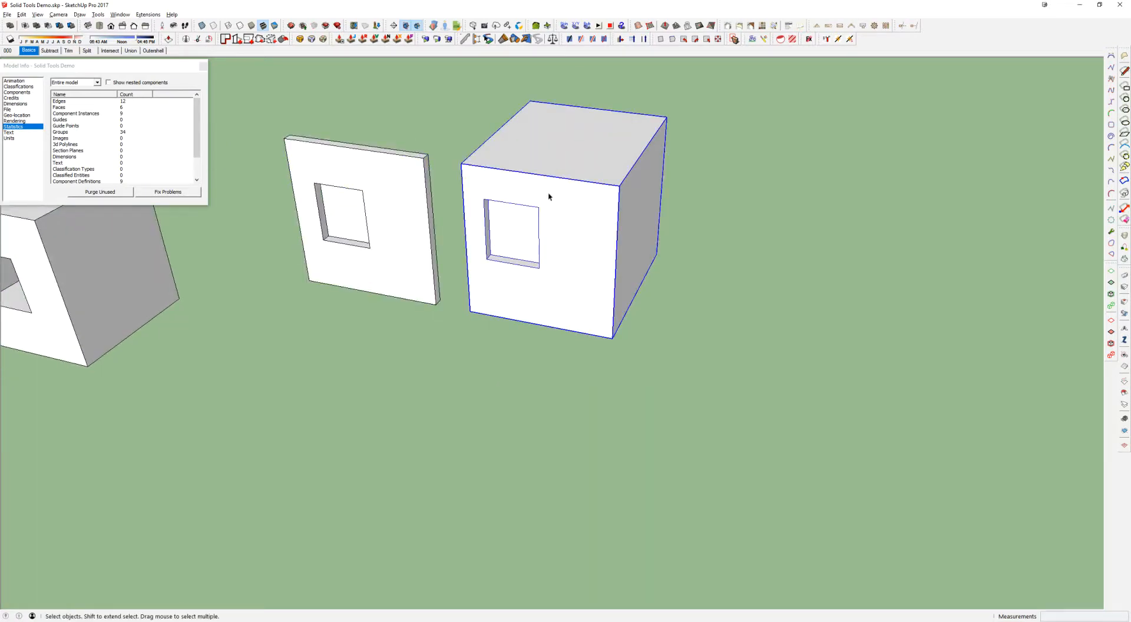
{"action": "left_click_drag", "start_coordinate": [372, 282], "coordinate": [353, 304]}
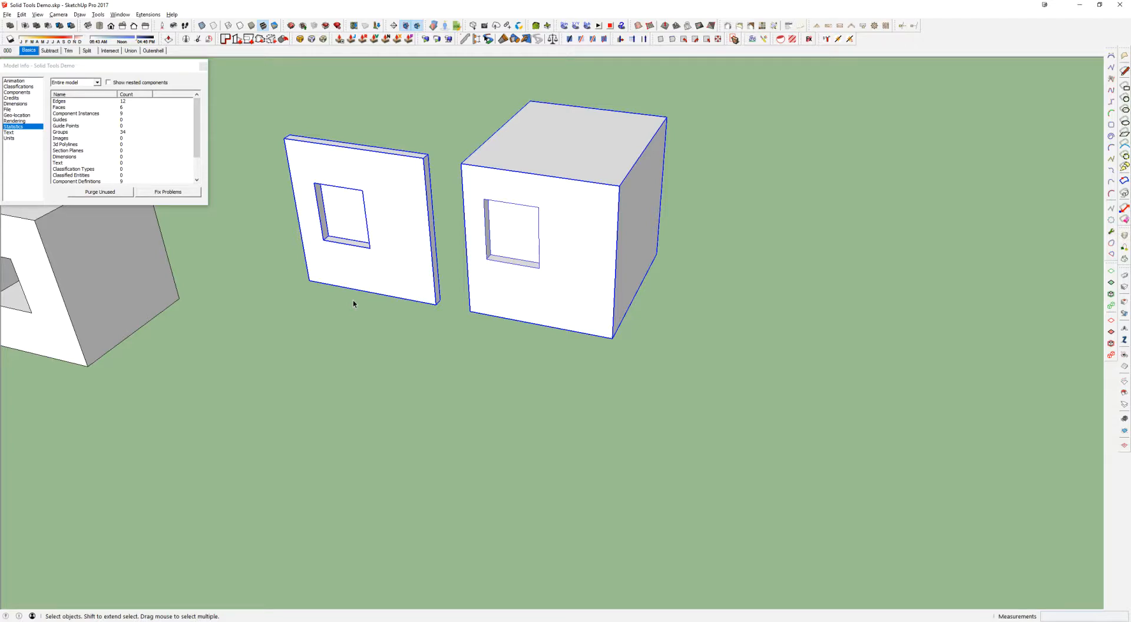
Select the recessed box and the slab in turn to compare them, and clear the selection
{"action": "left_click", "coordinate": [593, 262]}
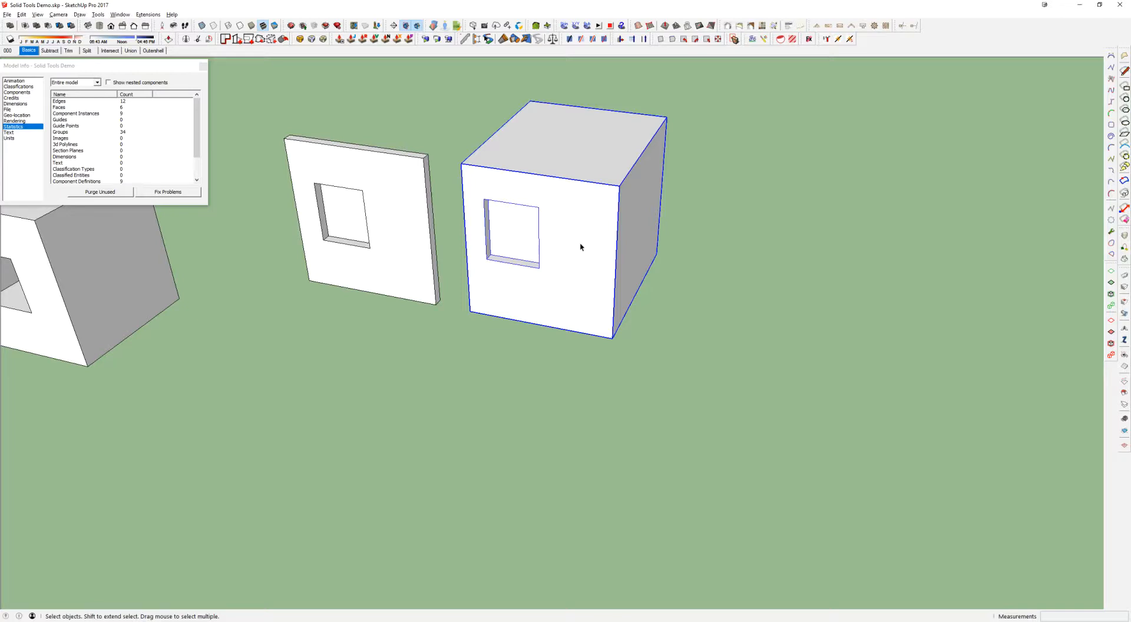
{"action": "left_click", "coordinate": [422, 148]}
{"action": "left_click", "coordinate": [417, 164]}
{"action": "left_click", "coordinate": [529, 142]}
{"action": "left_click", "coordinate": [436, 124]}
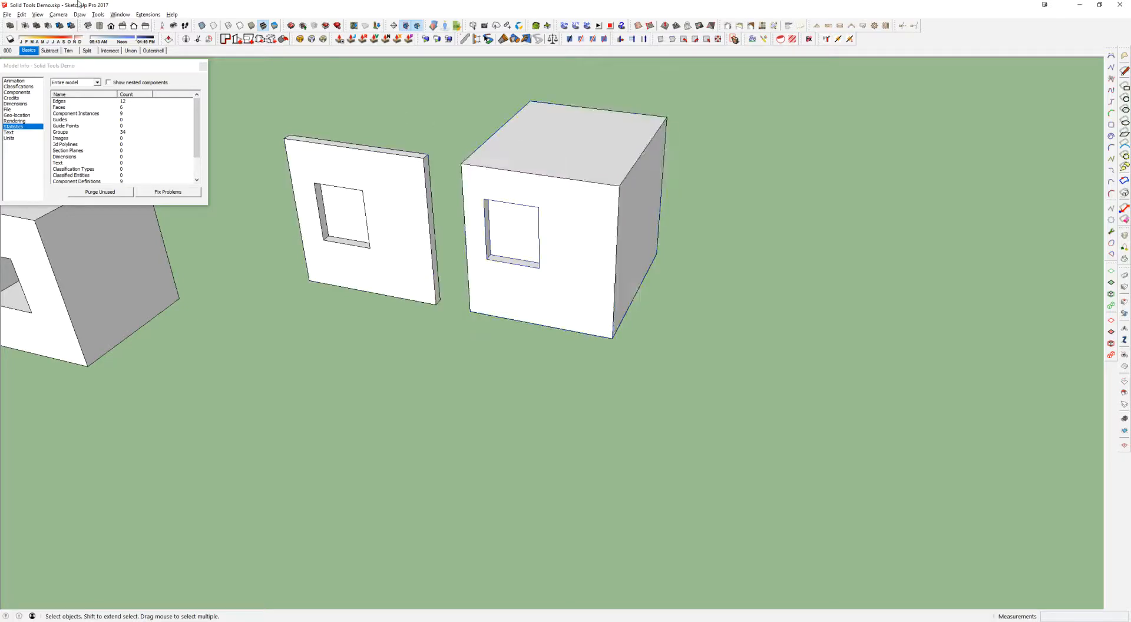
Place the Solid Tools toolbar over the modelling area and go through the Basics scene to the Subtract scene
{"action": "left_click_drag", "start_coordinate": [291, 126], "coordinate": [698, 244]}
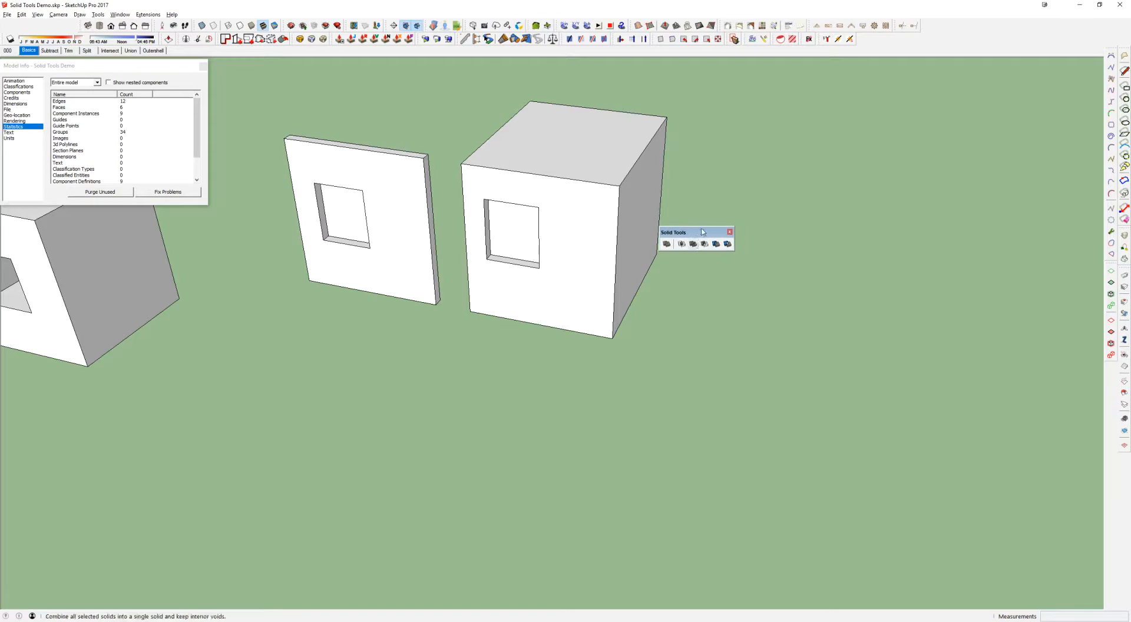
{"action": "left_click", "coordinate": [28, 51]}
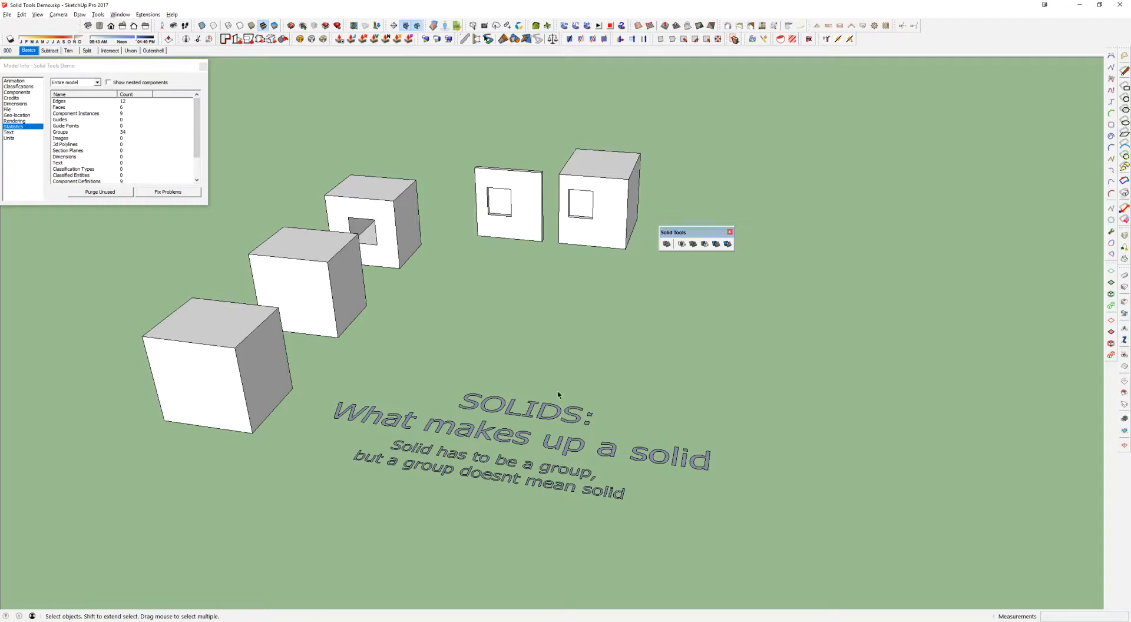
{"action": "left_click", "coordinate": [377, 225]}
{"action": "left_click", "coordinate": [50, 51]}
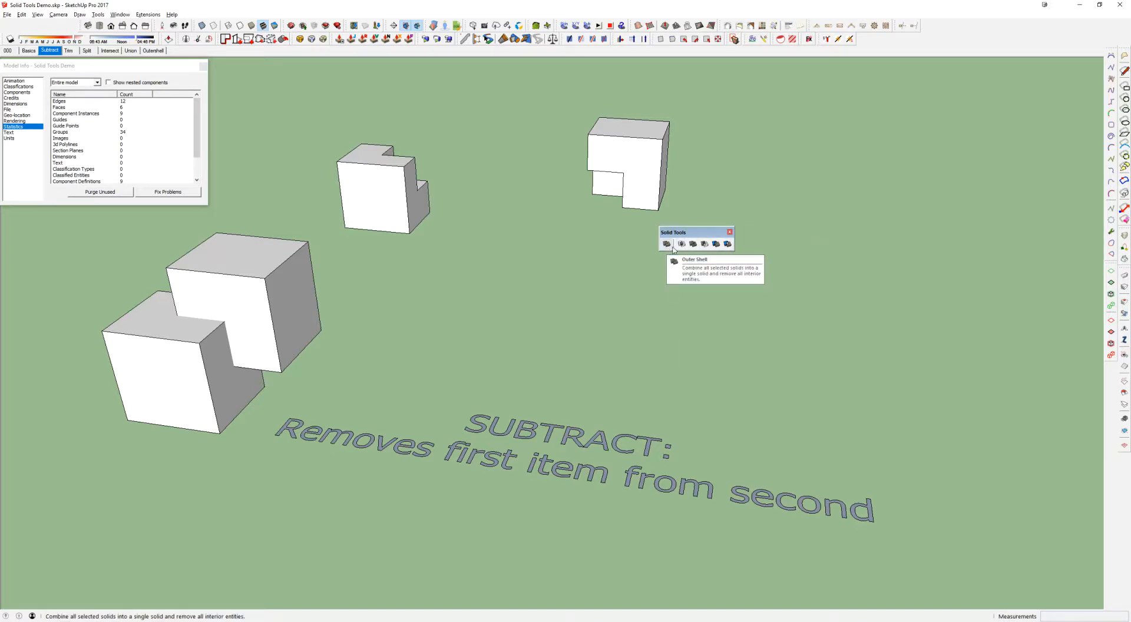
{"action": "left_click", "coordinate": [561, 444]}
{"action": "left_click", "coordinate": [530, 372]}
{"action": "left_click", "coordinate": [289, 339]}
{"action": "key", "text": "m"}
{"action": "left_click", "coordinate": [319, 363]}
{"action": "key", "text": "Escape"}
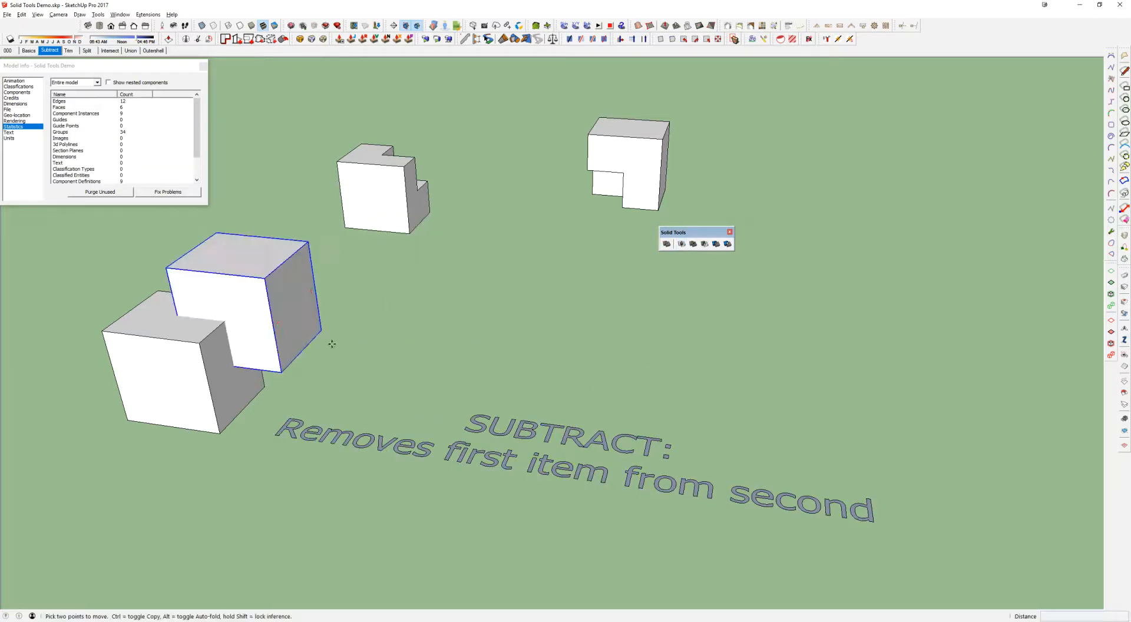
{"action": "left_click", "coordinate": [307, 372]}
{"action": "key", "text": "Escape"}
{"action": "key", "text": "space"}
Select the two overlapping cubes and the two finished subtraction examples in turn to compare them
{"action": "left_click", "coordinate": [209, 366]}
{"action": "left_click", "coordinate": [254, 316]}
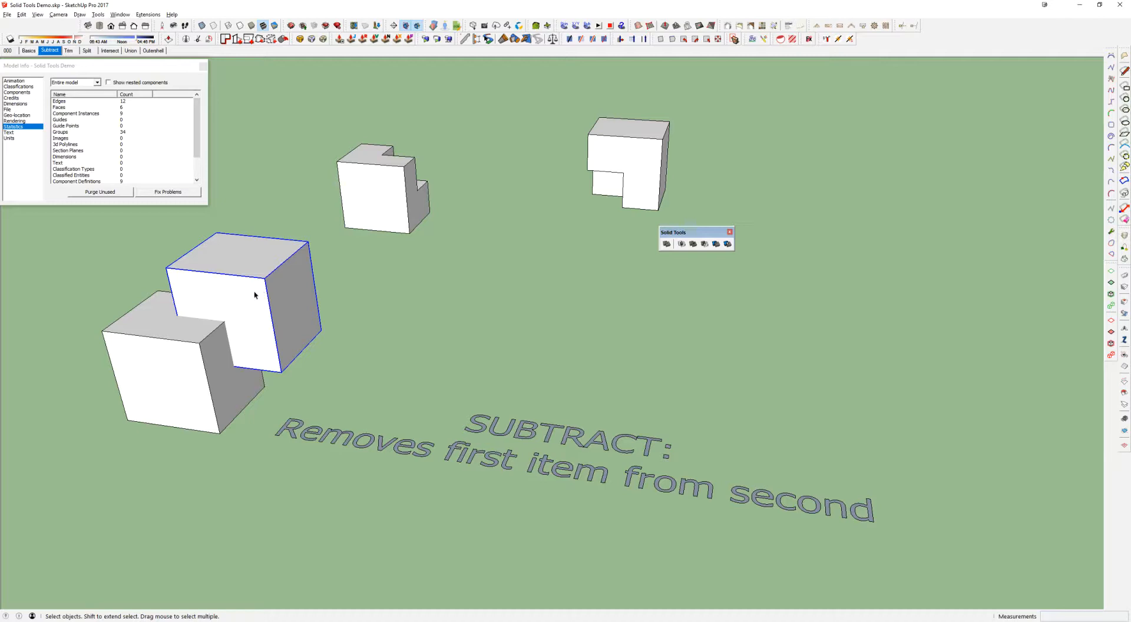
{"action": "left_click", "coordinate": [203, 349]}
{"action": "left_click", "coordinate": [380, 198]}
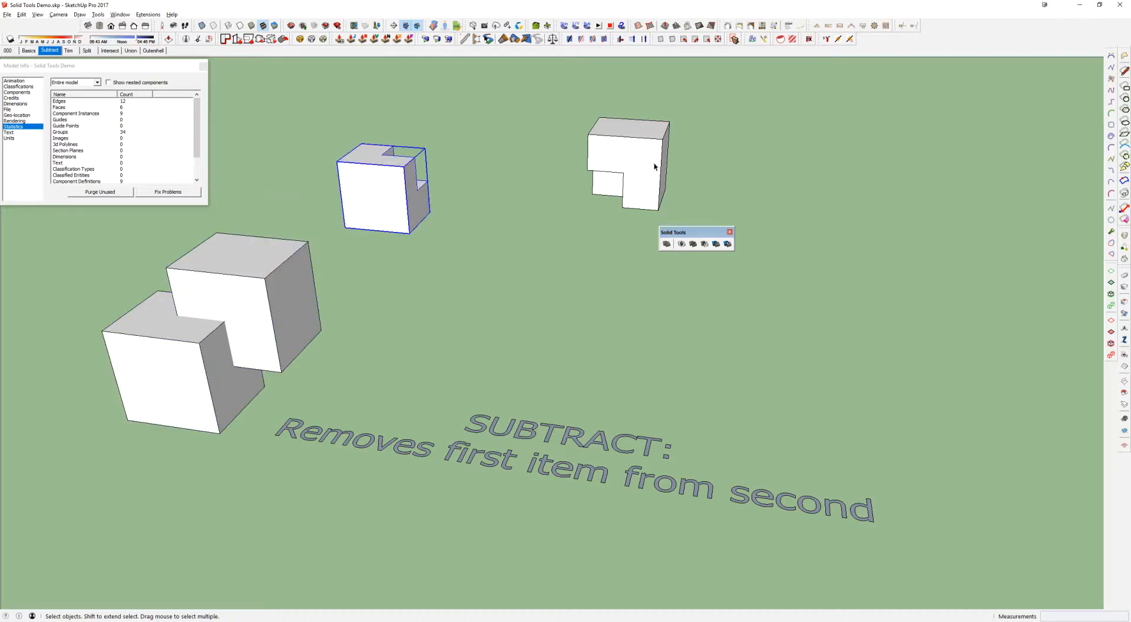
{"action": "left_click", "coordinate": [626, 164]}
{"action": "left_click", "coordinate": [436, 196]}
{"action": "left_click", "coordinate": [639, 161]}
{"action": "left_click", "coordinate": [396, 202]}
{"action": "left_click", "coordinate": [235, 277]}
{"action": "left_click", "coordinate": [586, 172]}
{"action": "left_click", "coordinate": [212, 372]}
{"action": "left_click", "coordinate": [260, 287]}
{"action": "left_click", "coordinate": [496, 321]}
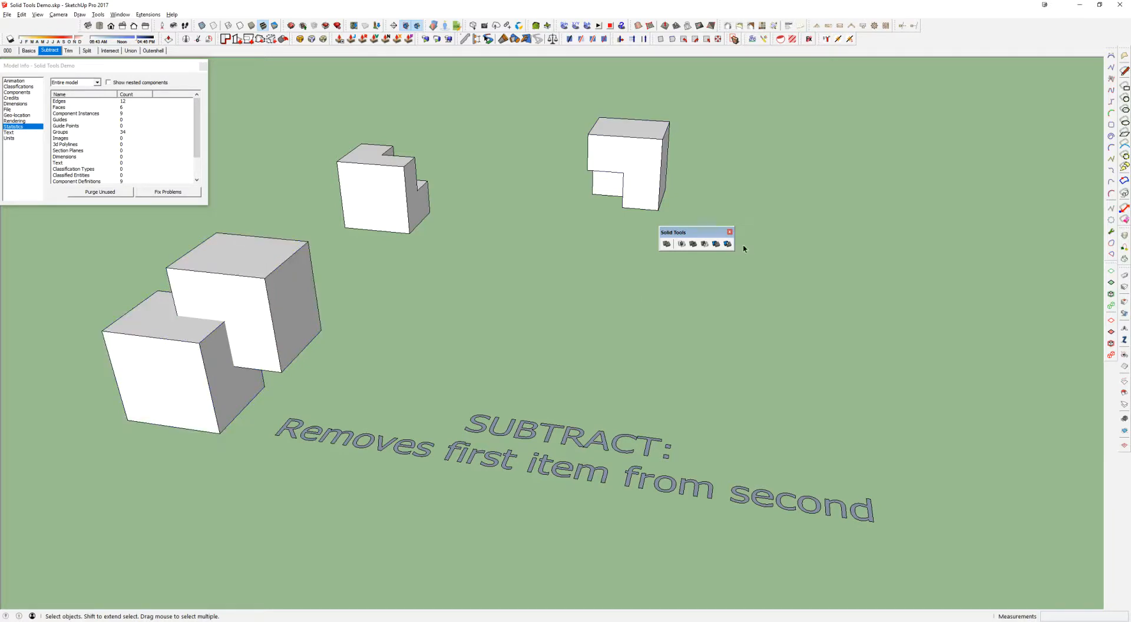
Subtract the rear cube from the front cube, inspect the notch from another angle, and undo the subtraction
{"action": "left_click", "coordinate": [705, 244]}
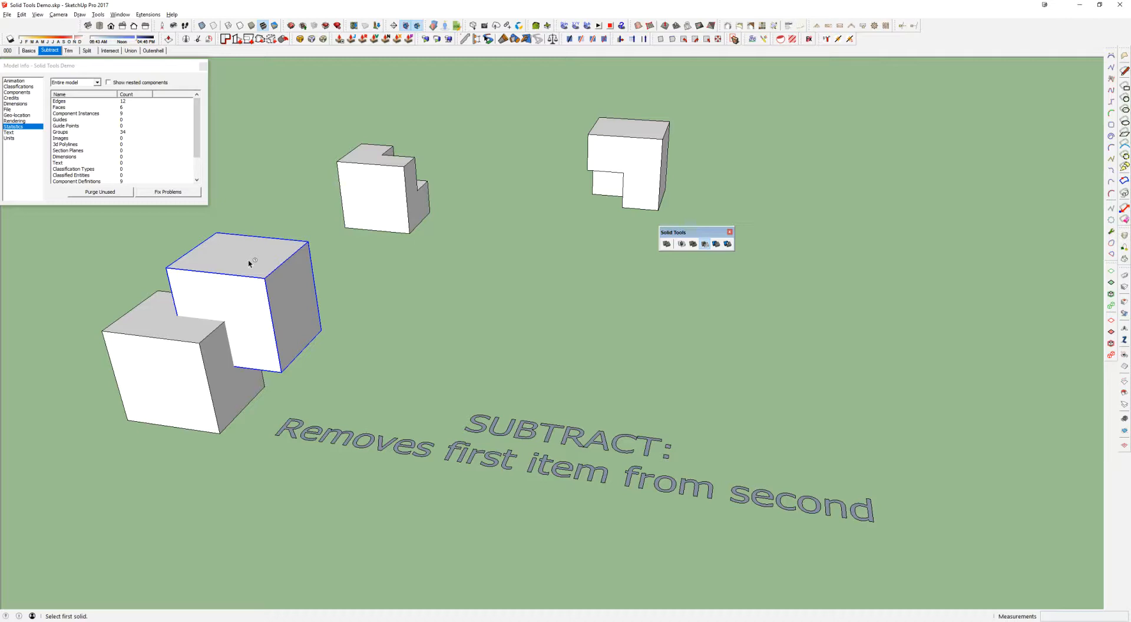
{"action": "left_click", "coordinate": [267, 255]}
{"action": "left_click", "coordinate": [182, 368]}
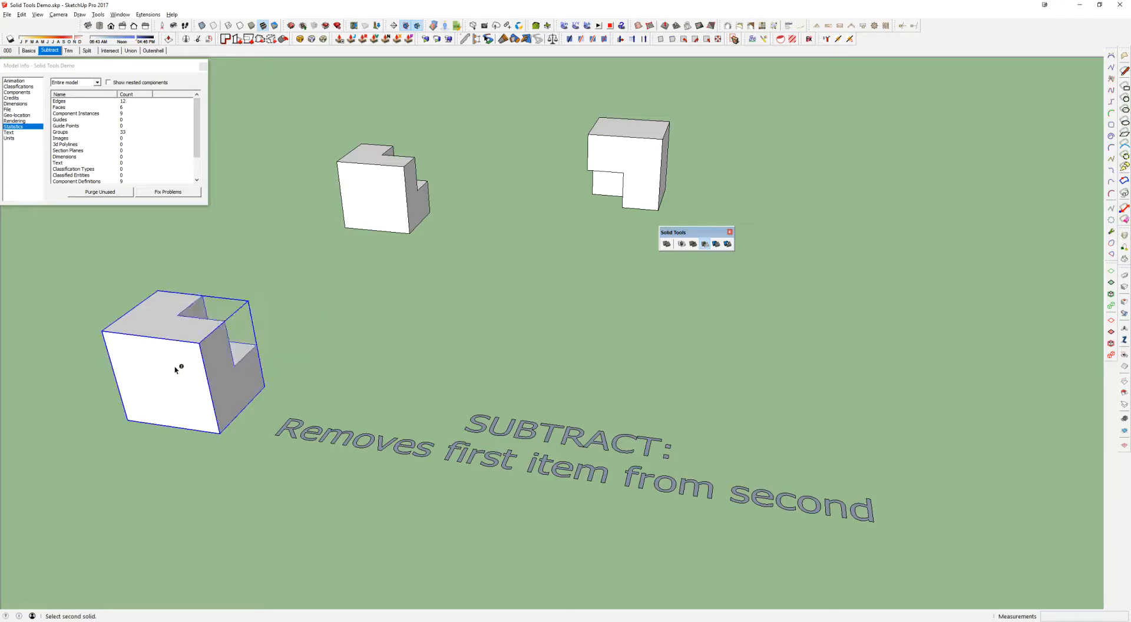
{"action": "middle_click_drag", "start_coordinate": [262, 342], "coordinate": [272, 239]}
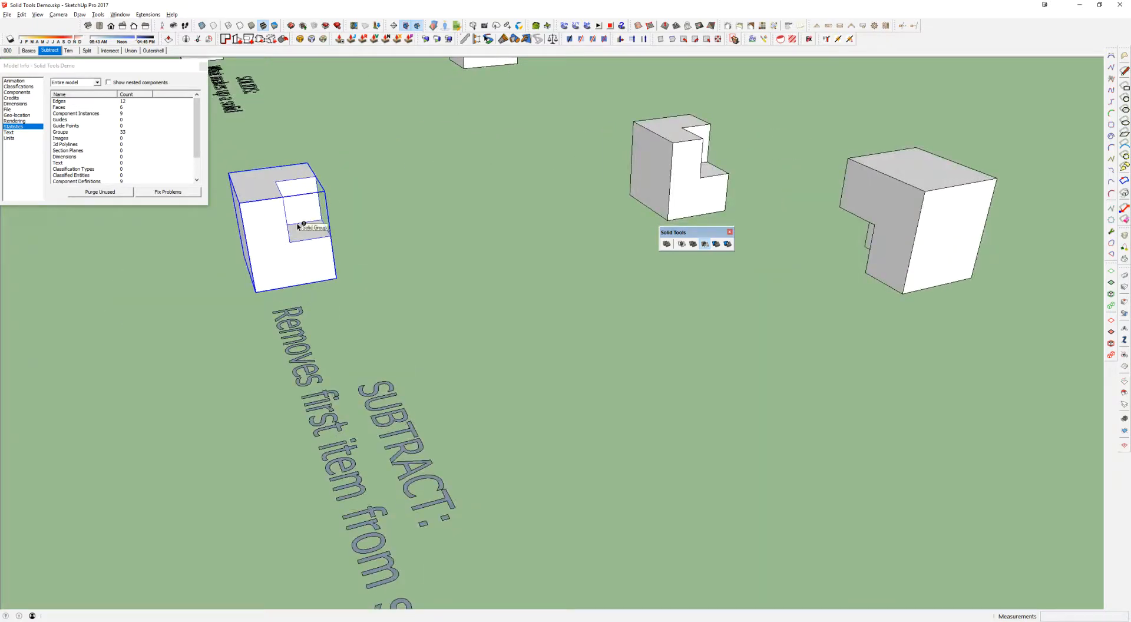
{"action": "key", "text": "ctrl+z"}
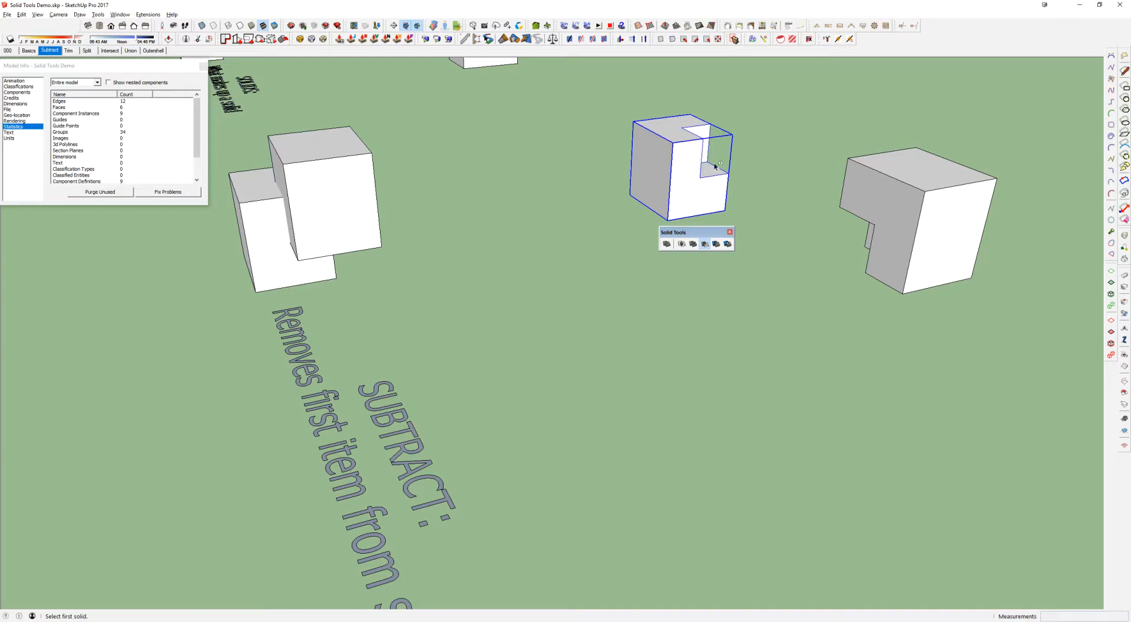
Subtract the front cube from the rear cube in the Subtract scene, and switch to the Trim scene
{"action": "left_click", "coordinate": [50, 51]}
{"action": "key", "text": "space"}
{"action": "left_click", "coordinate": [705, 244]}
{"action": "left_click", "coordinate": [225, 363]}
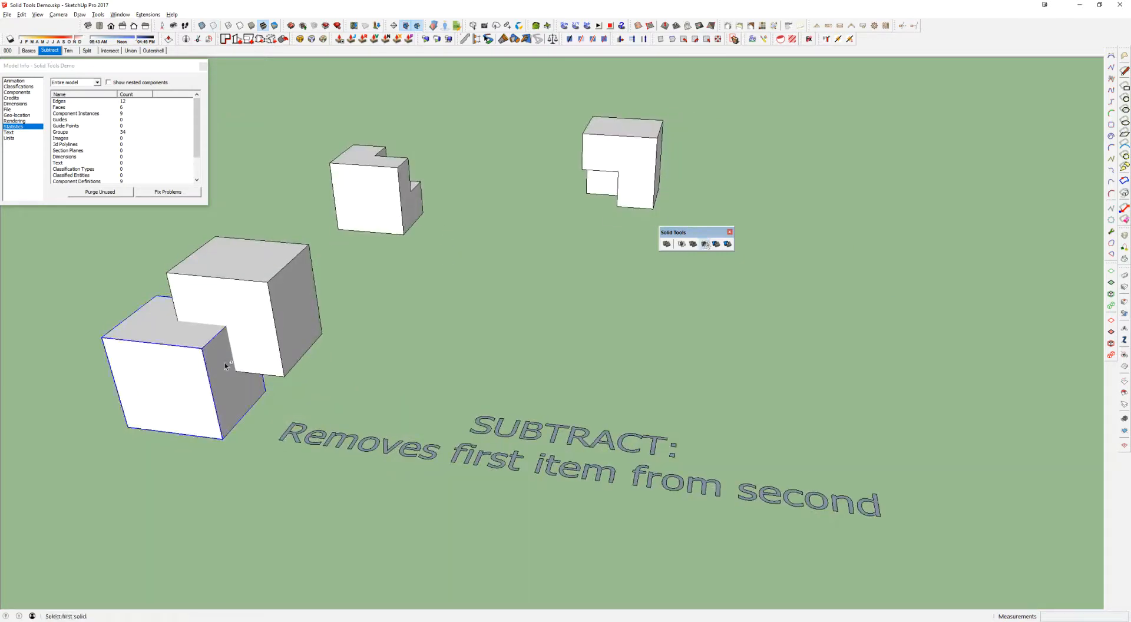
{"action": "left_click", "coordinate": [271, 286]}
{"action": "middle_click_drag", "start_coordinate": [271, 286], "coordinate": [553, 227]}
{"action": "left_click", "coordinate": [541, 260]}
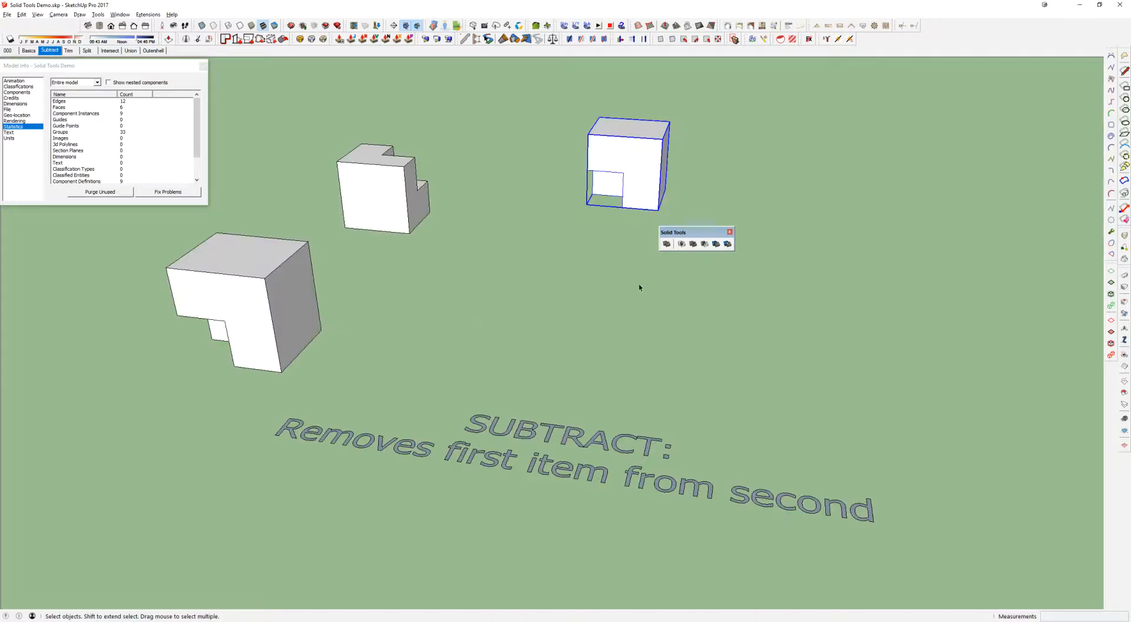
{"action": "left_click", "coordinate": [69, 51]}
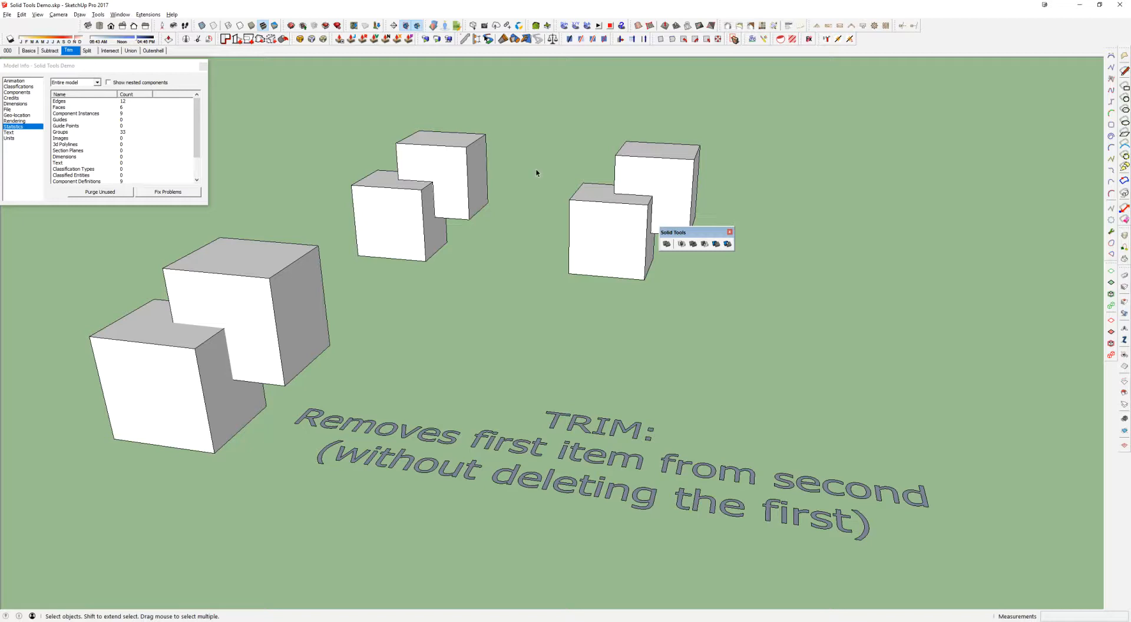
Subtract the large pair's rear cube from its front cube, and undo the operation
{"action": "left_click", "coordinate": [705, 244]}
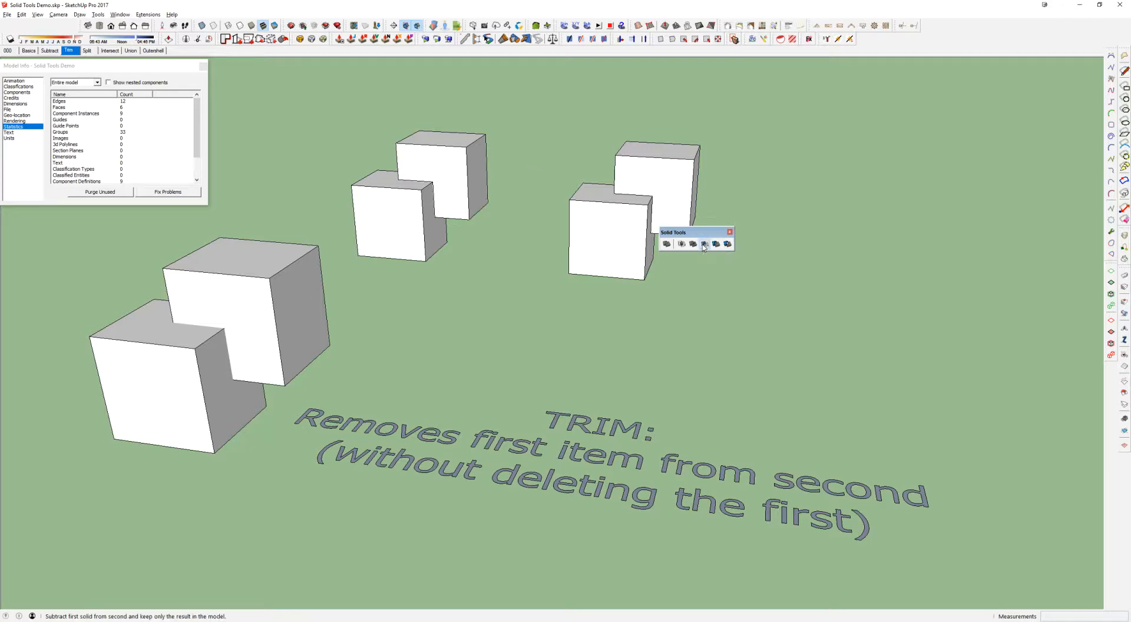
{"action": "left_click", "coordinate": [274, 275]}
{"action": "left_click", "coordinate": [202, 337]}
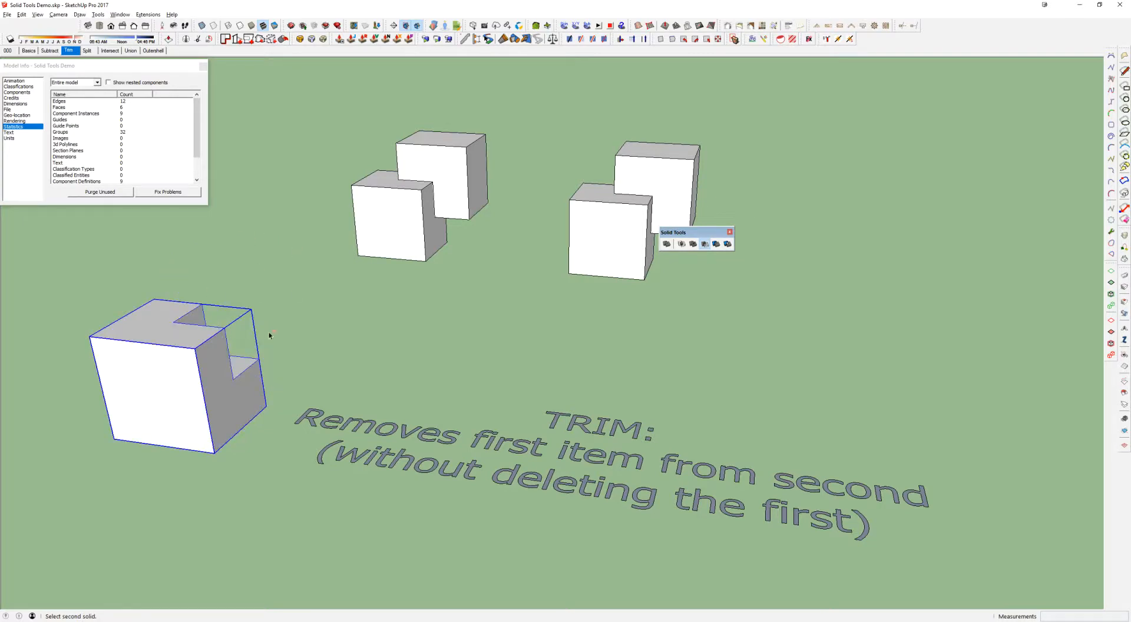
{"action": "key", "text": "ctrl+z"}
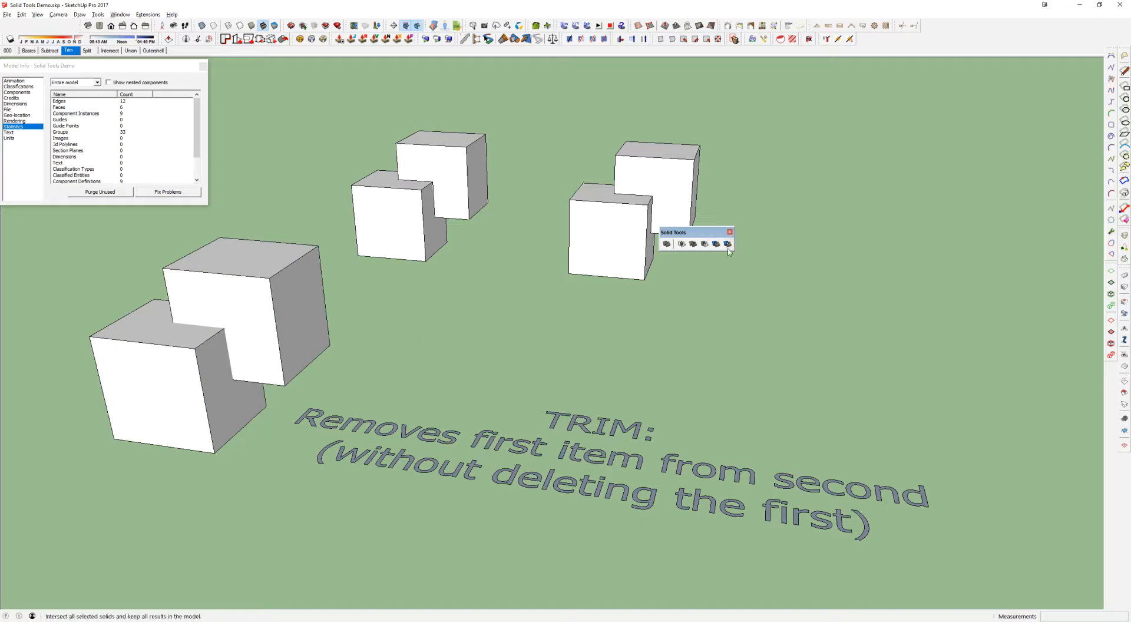
Select individual cubes of the overlapping pairs in turn to compare them before trimming
{"action": "left_click", "coordinate": [193, 367]}
{"action": "left_click", "coordinate": [241, 336]}
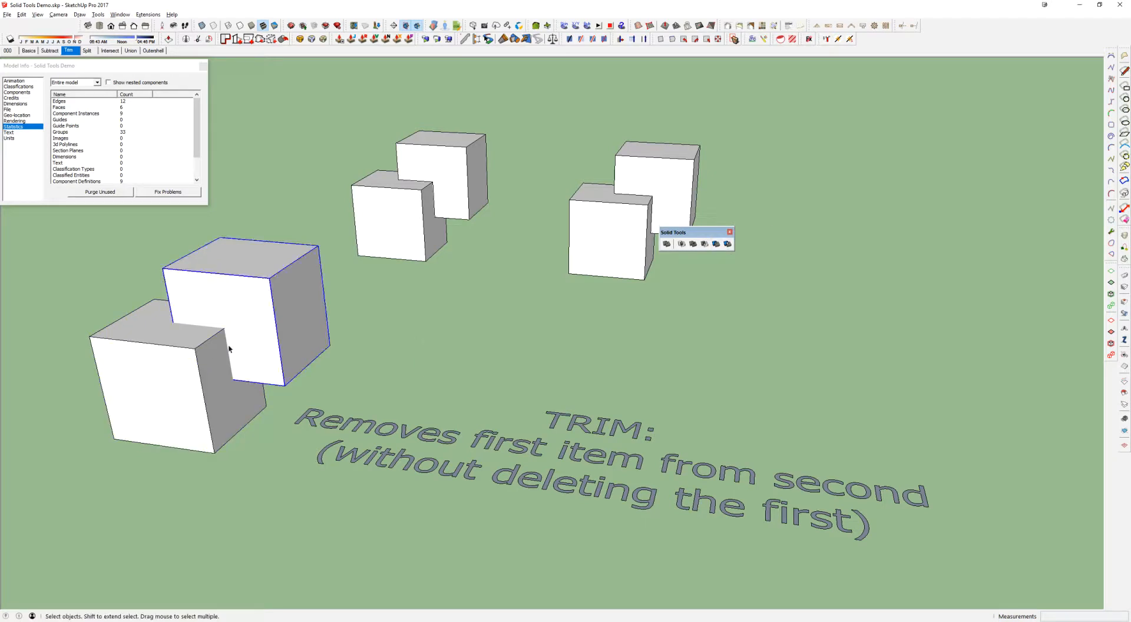
{"action": "left_click", "coordinate": [206, 347]}
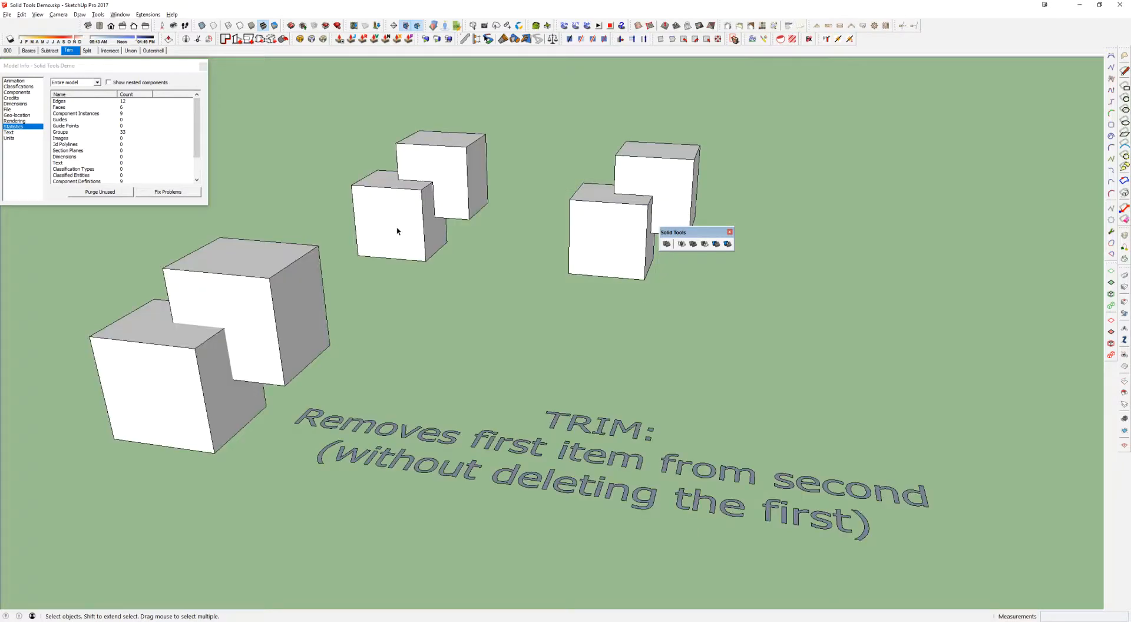
{"action": "left_click", "coordinate": [182, 355]}
{"action": "left_click", "coordinate": [288, 285]}
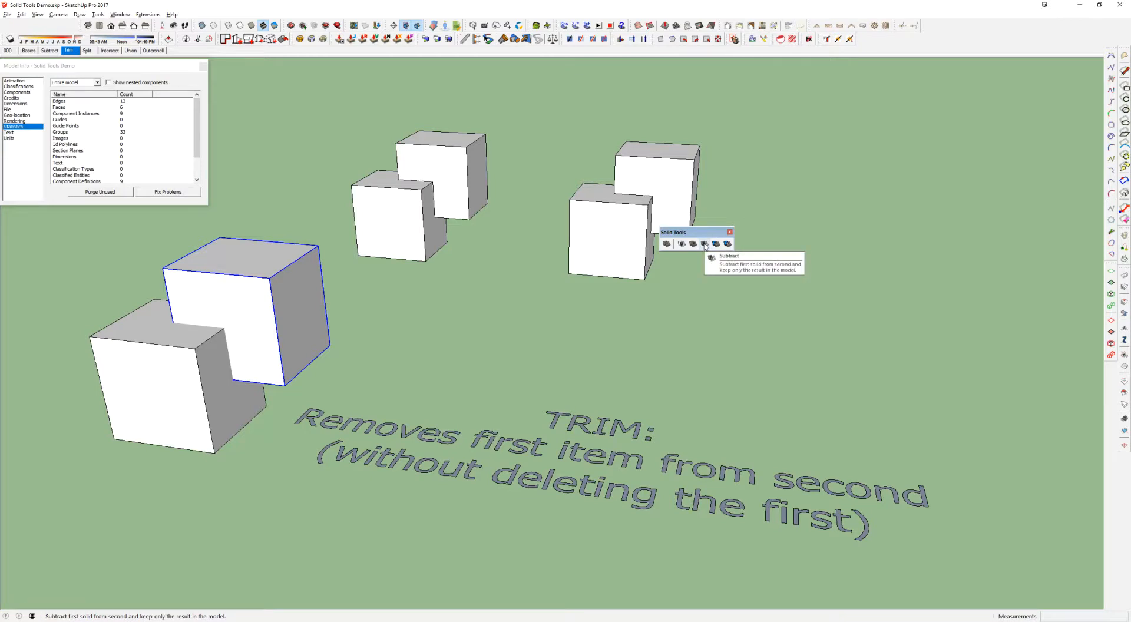
{"action": "triple_click", "coordinate": [276, 275]}
{"action": "key", "text": "Escape"}
{"action": "left_click", "coordinate": [472, 158]}
{"action": "left_click", "coordinate": [590, 236]}
{"action": "key", "text": "m"}
{"action": "left_click", "coordinate": [596, 250]}
{"action": "key", "text": "Escape"}
{"action": "key", "text": "space"}
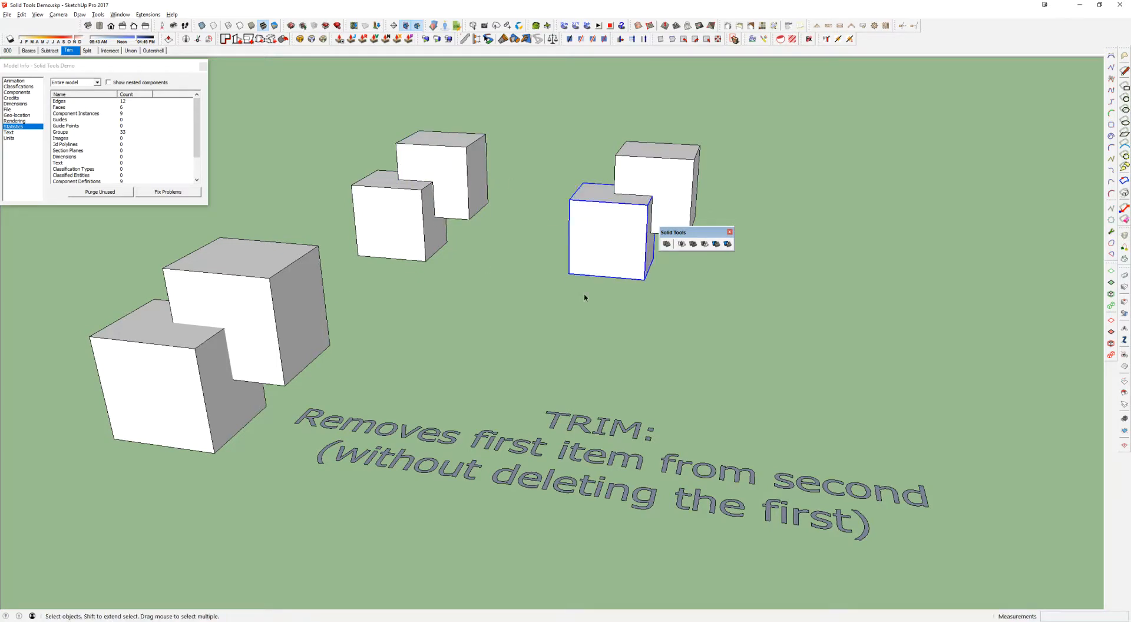
Trim the large pair's front cube with the rear cube as the cutting solid
{"action": "left_click", "coordinate": [715, 244]}
{"action": "left_click", "coordinate": [256, 263]}
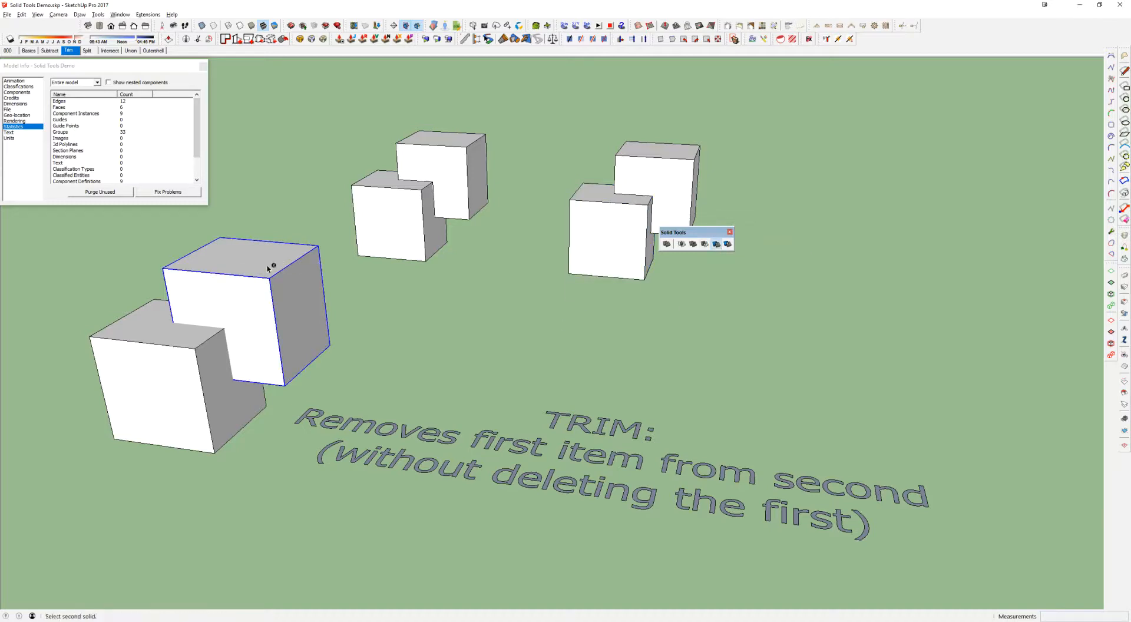
{"action": "left_click", "coordinate": [570, 361]}
{"action": "left_click", "coordinate": [718, 242]}
{"action": "left_click", "coordinate": [253, 277]}
{"action": "left_click", "coordinate": [201, 361]}
Open the trimmed front cube to inspect its notch from behind, leave the group, and select the rear cube
{"action": "double_click", "coordinate": [182, 359]}
{"action": "middle_click_drag", "start_coordinate": [184, 358], "coordinate": [292, 155]}
{"action": "scroll", "coordinate": [292, 156], "scroll_direction": "up", "scroll_amount": 2}
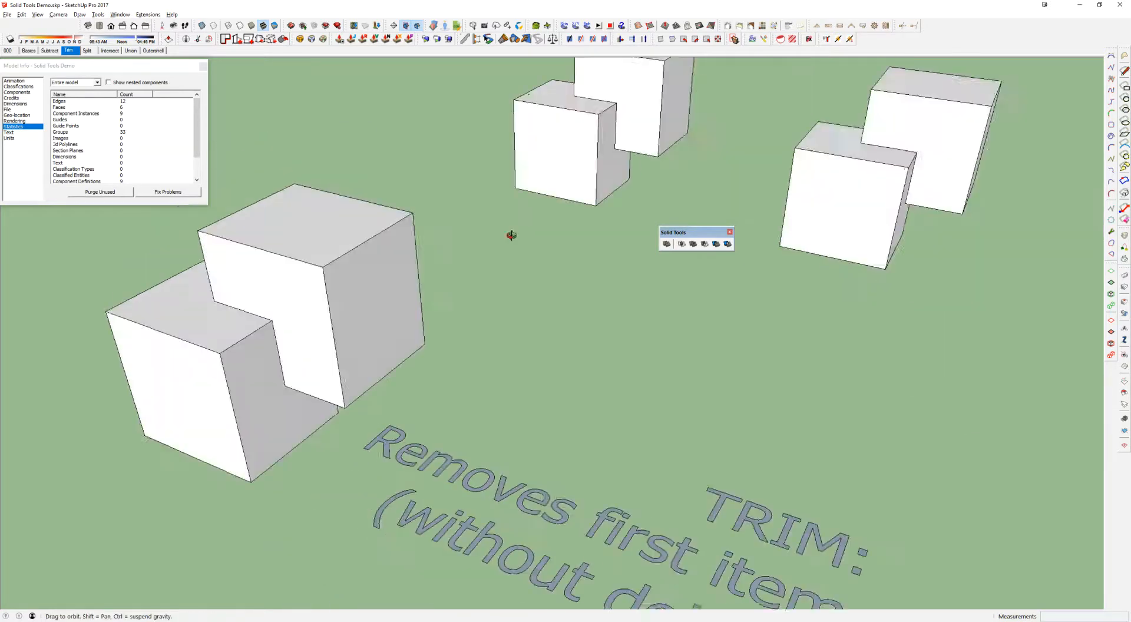
{"action": "left_click", "coordinate": [368, 282]}
{"action": "double_click", "coordinate": [369, 281]}
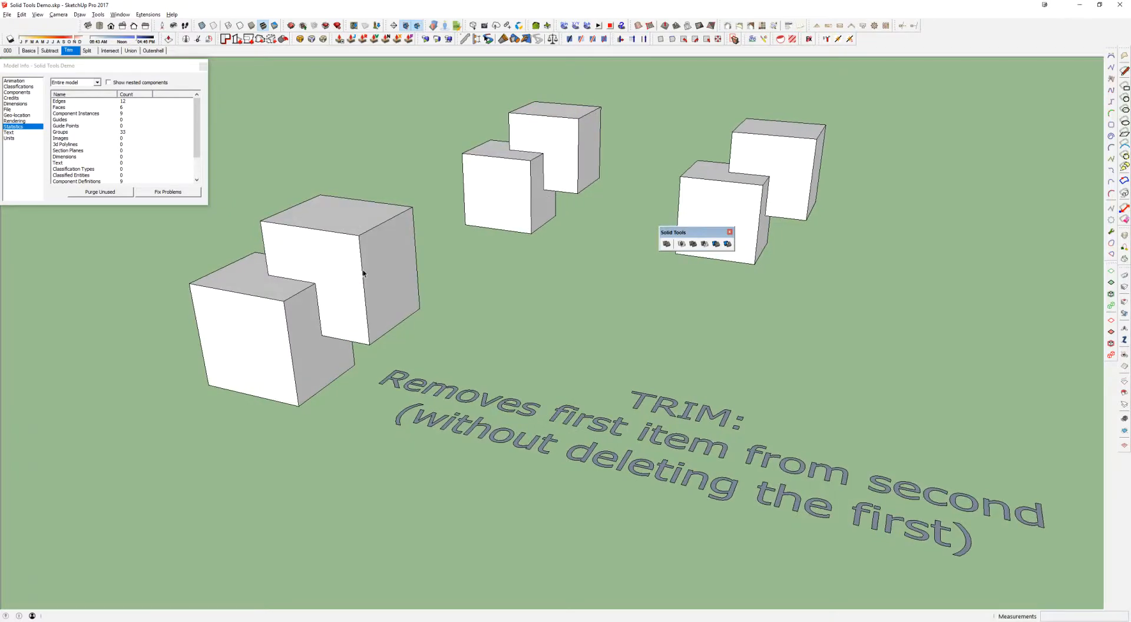
{"action": "left_click", "coordinate": [363, 250]}
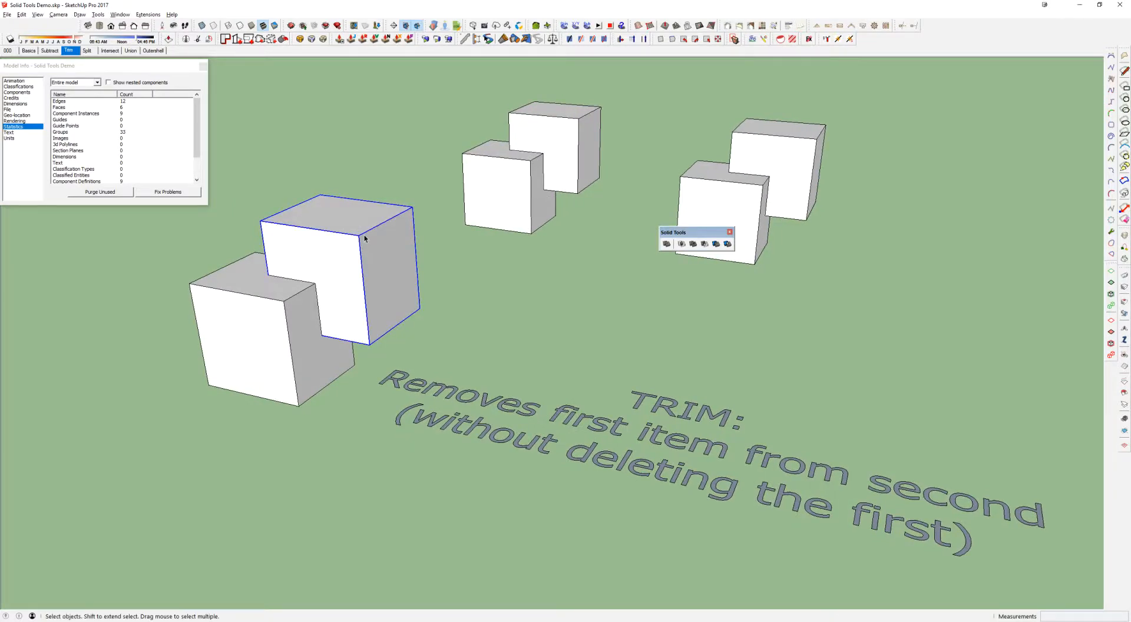
Switch to the Split scene, try the Split tool on the large overlapping pair, and leave the command
{"action": "left_click", "coordinate": [86, 50]}
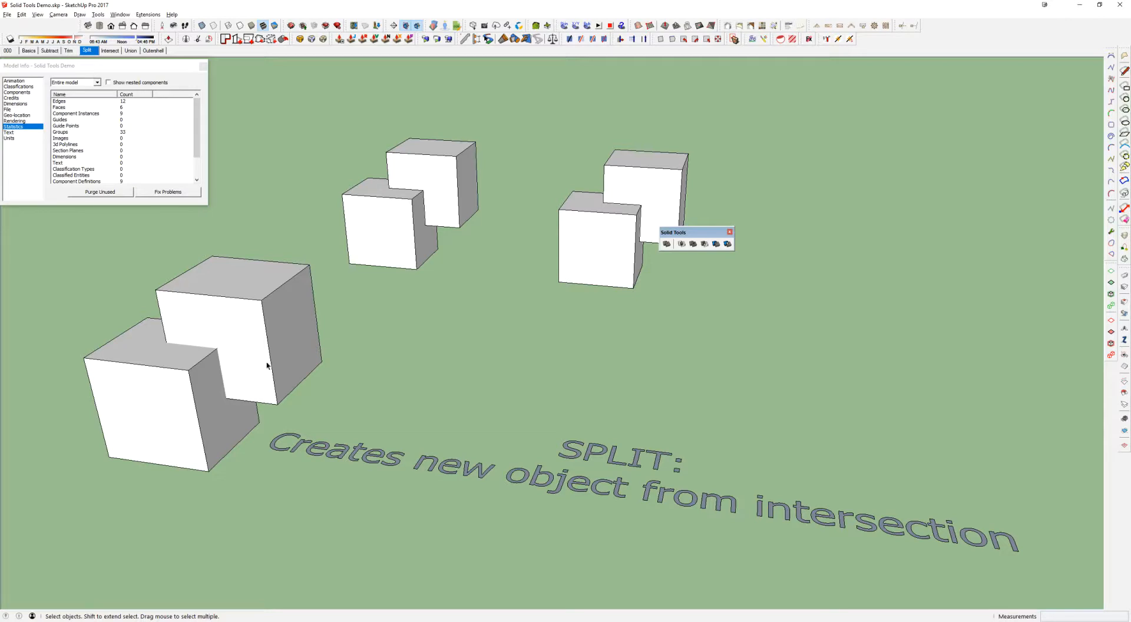
{"action": "left_click", "coordinate": [728, 246]}
{"action": "left_click", "coordinate": [247, 338]}
{"action": "key", "text": "space"}
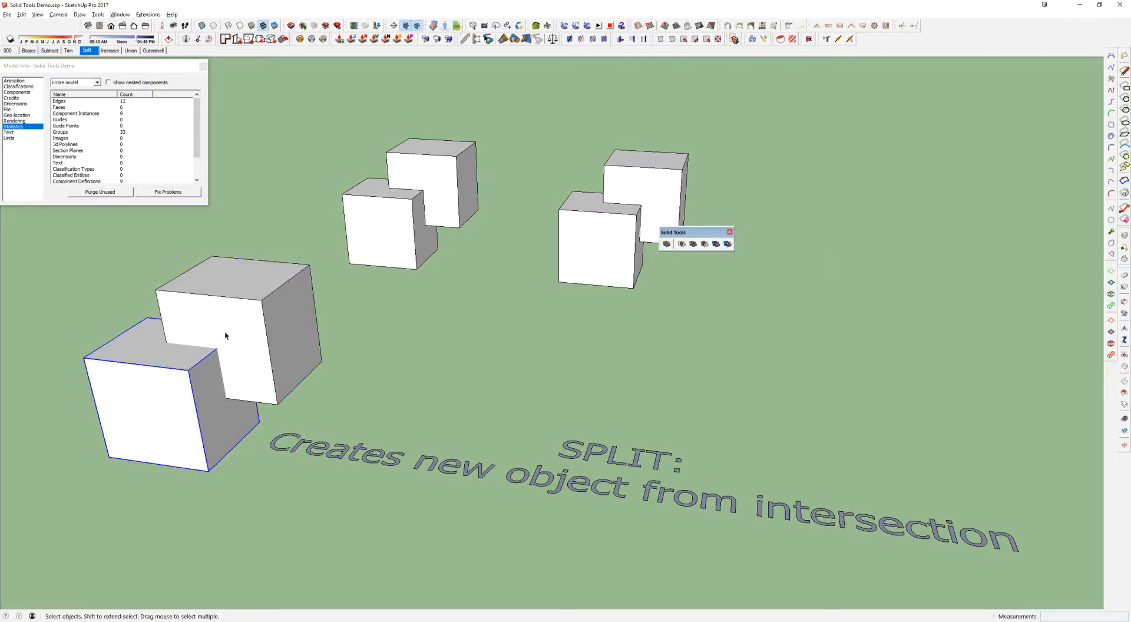
{"action": "left_click_drag", "start_coordinate": [144, 295], "coordinate": [277, 417]}
Move the front solids of both finished split examples forward, away from their rear solids
{"action": "left_click", "coordinate": [407, 240]}
{"action": "left_click", "coordinate": [589, 259], "text": "ctrl"}
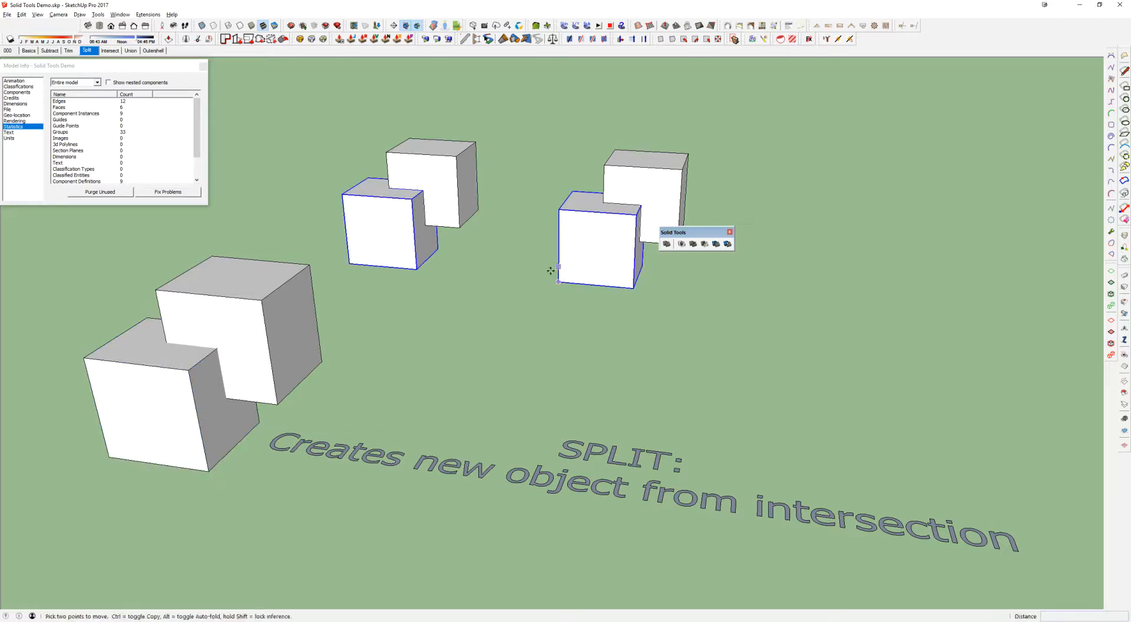
{"action": "left_click", "coordinate": [448, 176]}
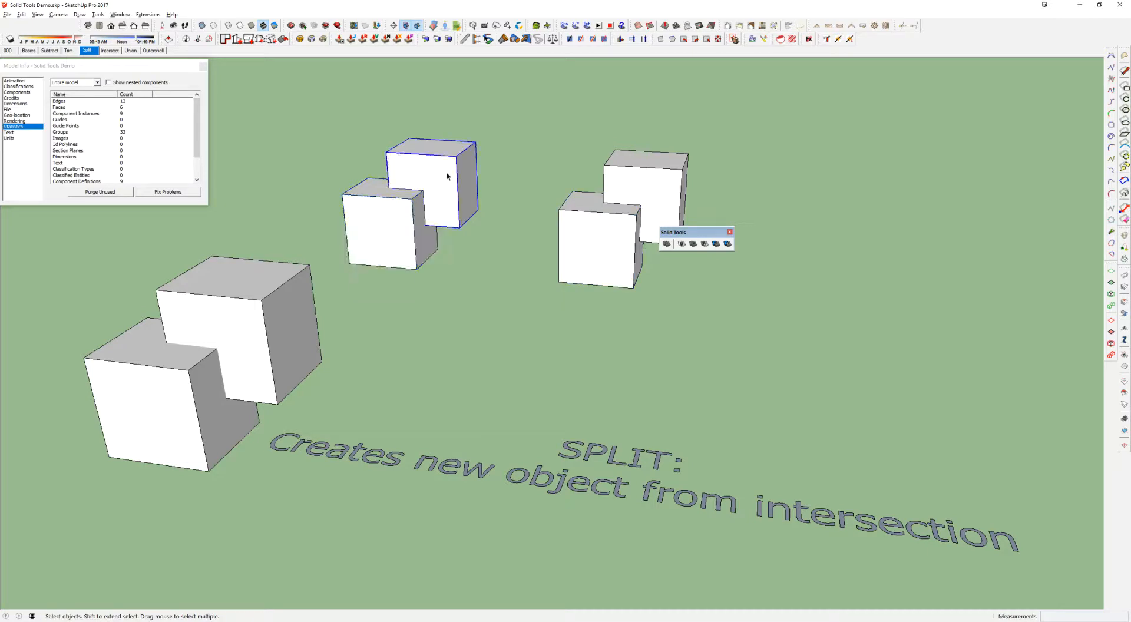
{"action": "left_click", "coordinate": [588, 247]}
{"action": "left_click", "coordinate": [378, 253], "text": "shift"}
{"action": "key", "text": "m"}
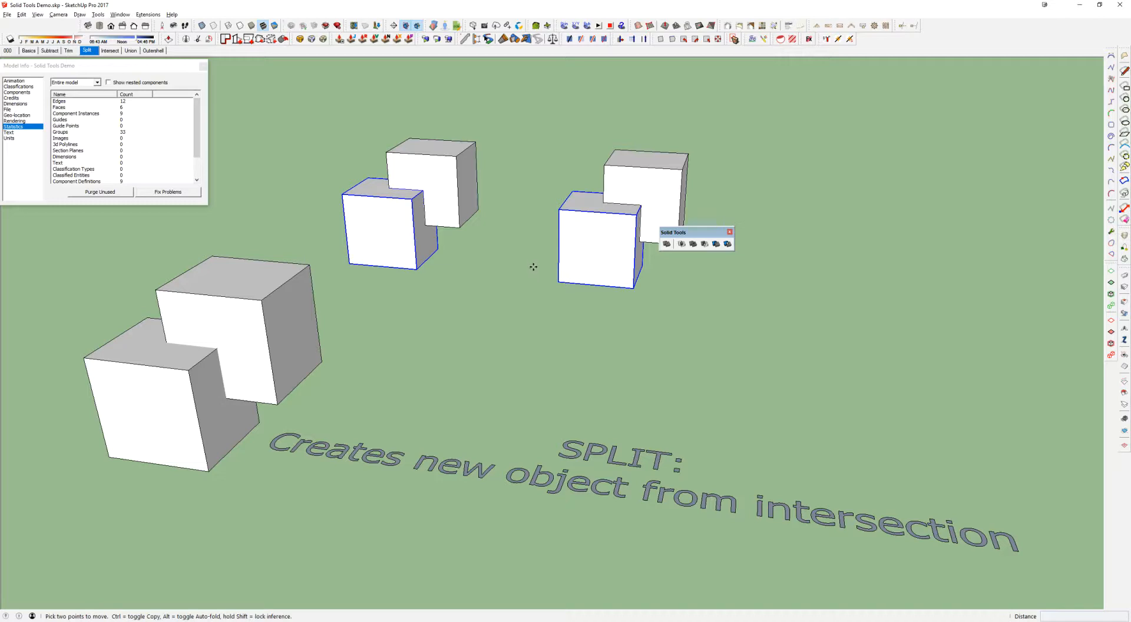
{"action": "left_click", "coordinate": [534, 264]}
{"action": "left_click", "coordinate": [489, 310]}
{"action": "key", "text": "space"}
Move the rear solids of both split examples back, away from the small intersection cubes
{"action": "left_click", "coordinate": [625, 187]}
{"action": "left_click", "coordinate": [472, 185], "text": "shift"}
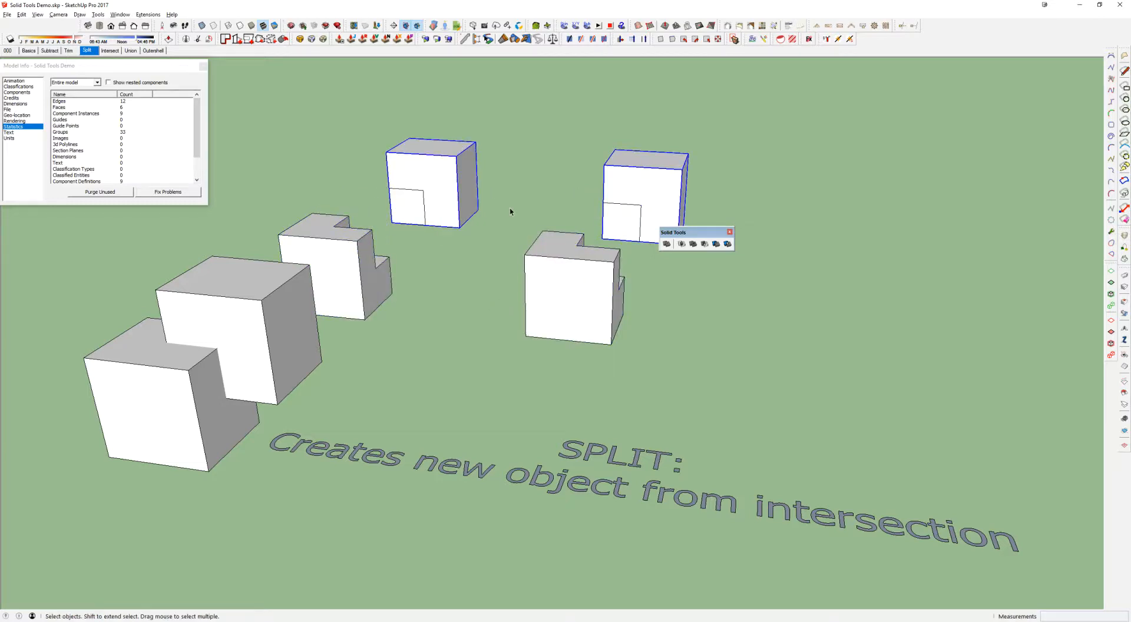
{"action": "key", "text": "m"}
{"action": "left_click", "coordinate": [511, 211]}
{"action": "left_click", "coordinate": [554, 152]}
{"action": "key", "text": "space"}
Select the small intersection cubes of the split examples, undo both moves, and clear the selection
{"action": "left_click", "coordinate": [434, 203]}
{"action": "left_click", "coordinate": [622, 216]}
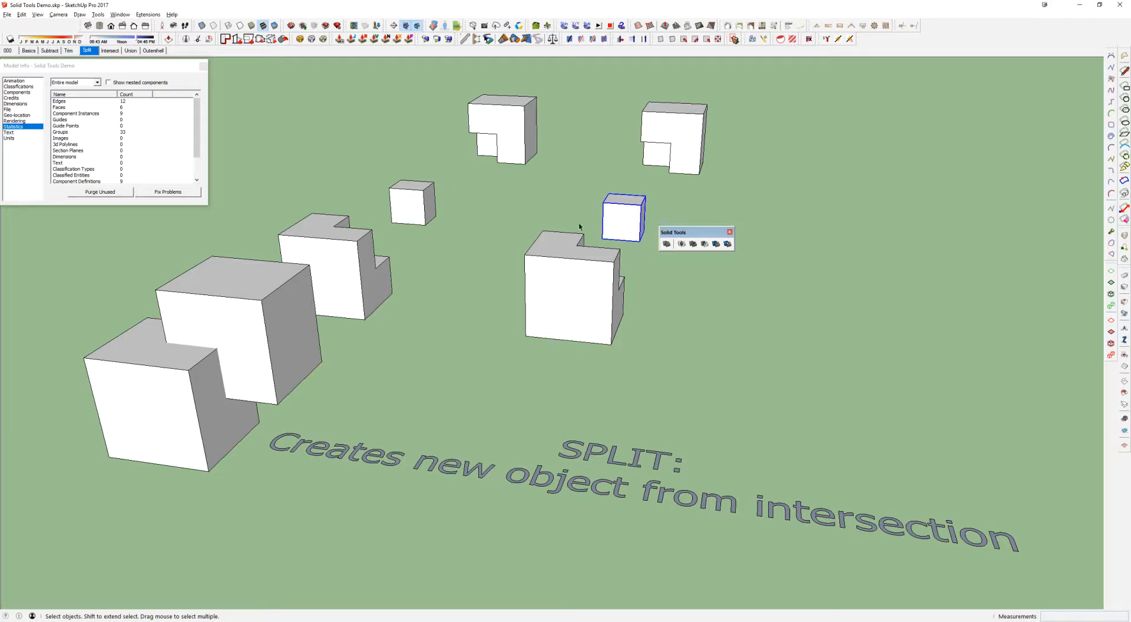
{"action": "key", "text": "ctrl+z"}
{"action": "key", "text": "ctrl+z"}
{"action": "left_click", "coordinate": [740, 275]}
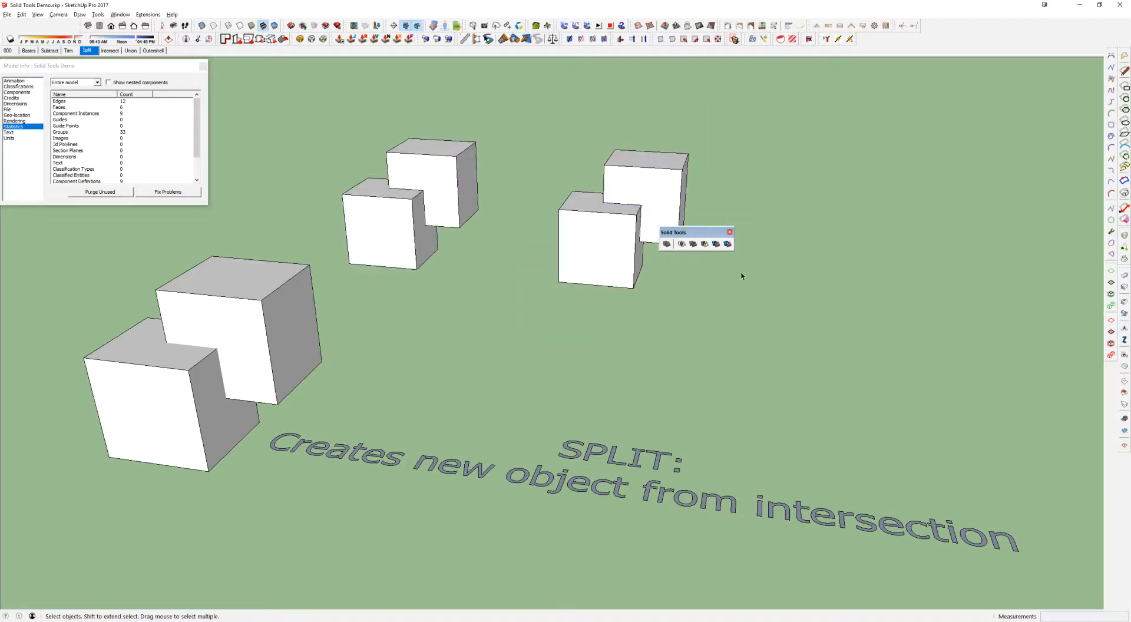
Split the large overlapping cube pair with the Split tool, picking the rear cube and the front cube
{"action": "left_click", "coordinate": [728, 244]}
{"action": "left_click", "coordinate": [244, 359]}
{"action": "left_click", "coordinate": [186, 394]}
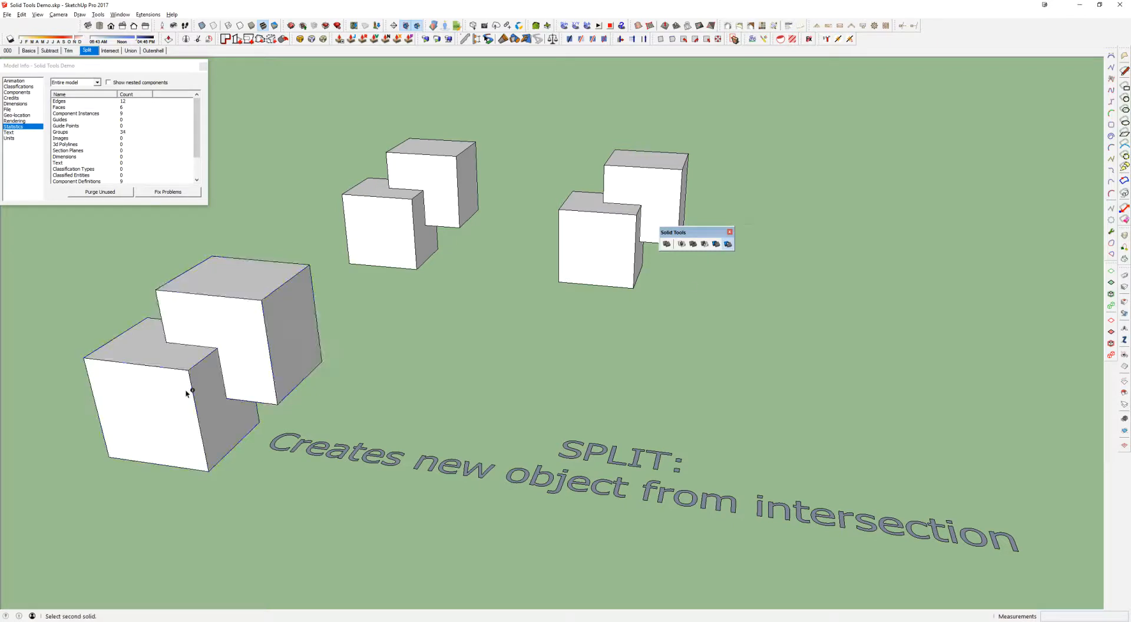
Move the two large notched solids away from the intersection cube and select the cube left behind
{"action": "key", "text": "m"}
{"action": "left_click_drag", "start_coordinate": [353, 386], "coordinate": [664, 394]}
{"action": "key", "text": "space"}
{"action": "left_click", "coordinate": [531, 358]}
{"action": "key", "text": "m"}
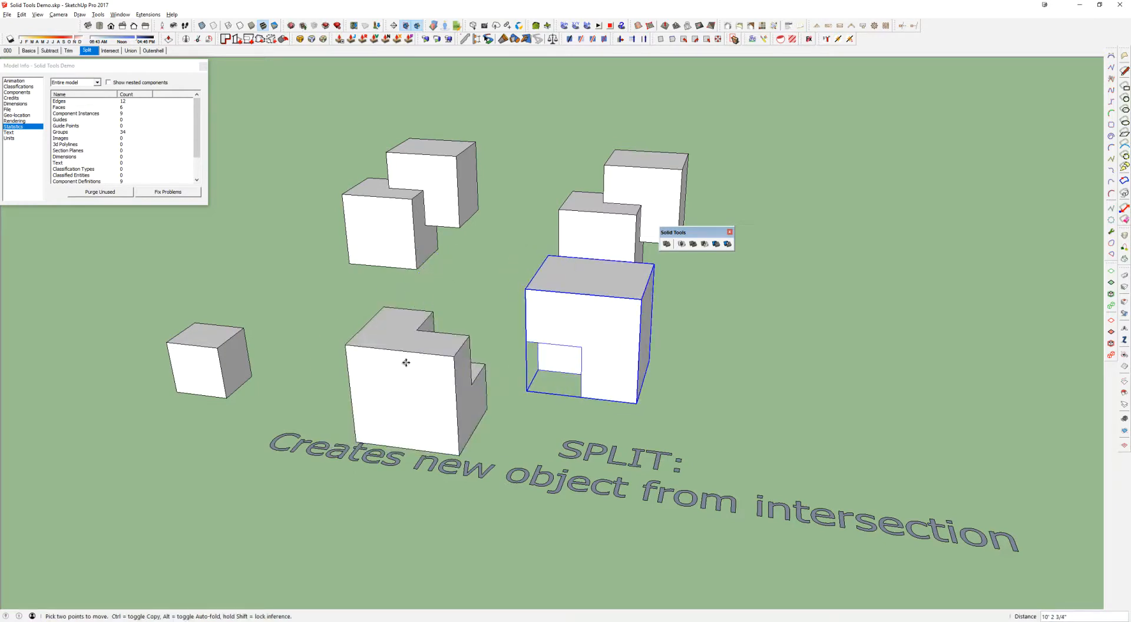
{"action": "key", "text": "space"}
{"action": "left_click", "coordinate": [209, 355]}
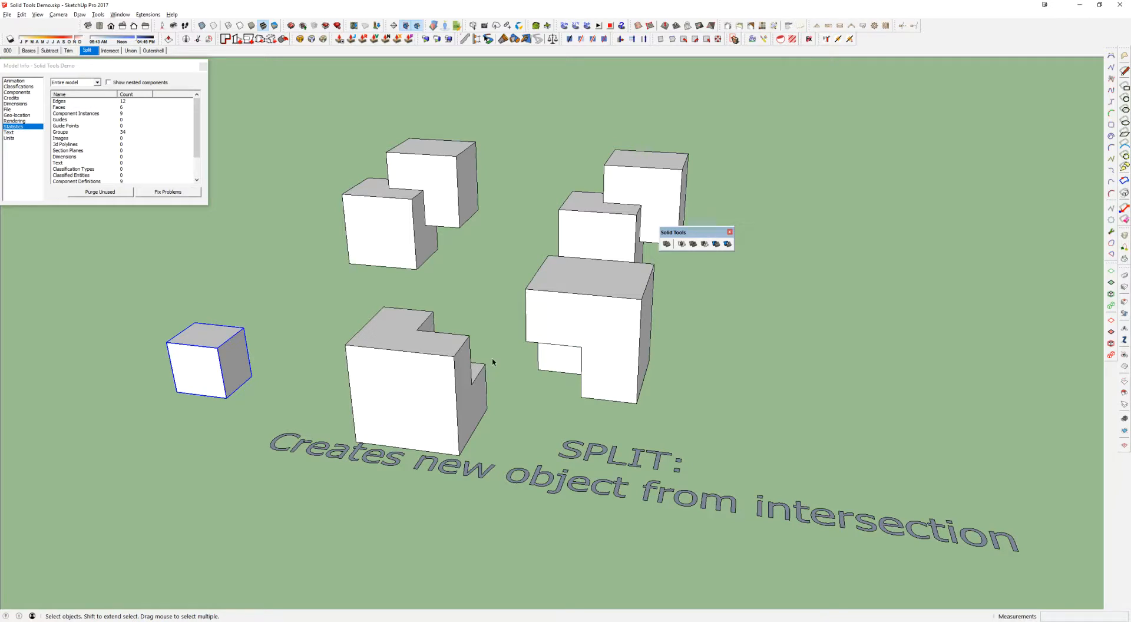
Undo the moves of the large split solids and clear the selection
{"action": "key", "text": "ctrl+z"}
{"action": "key", "text": "ctrl+z"}
{"action": "left_click", "coordinate": [295, 161]}
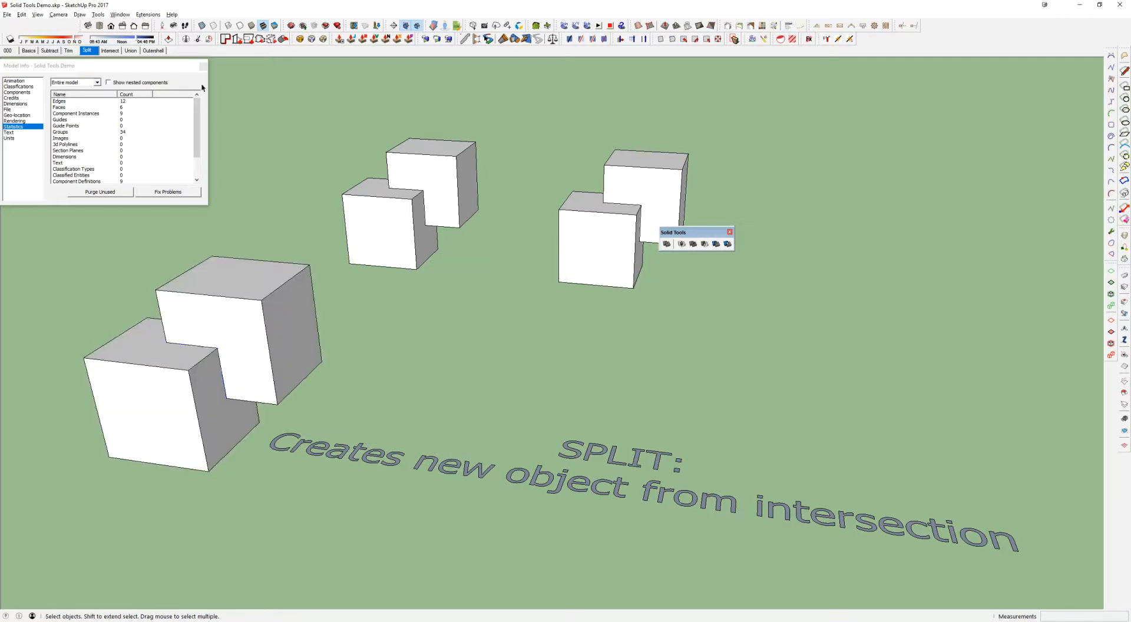
Switch to the Intersect scene and move the two notched solids of a finished split example back, leaving its small intersection cube in place
{"action": "left_click", "coordinate": [109, 51]}
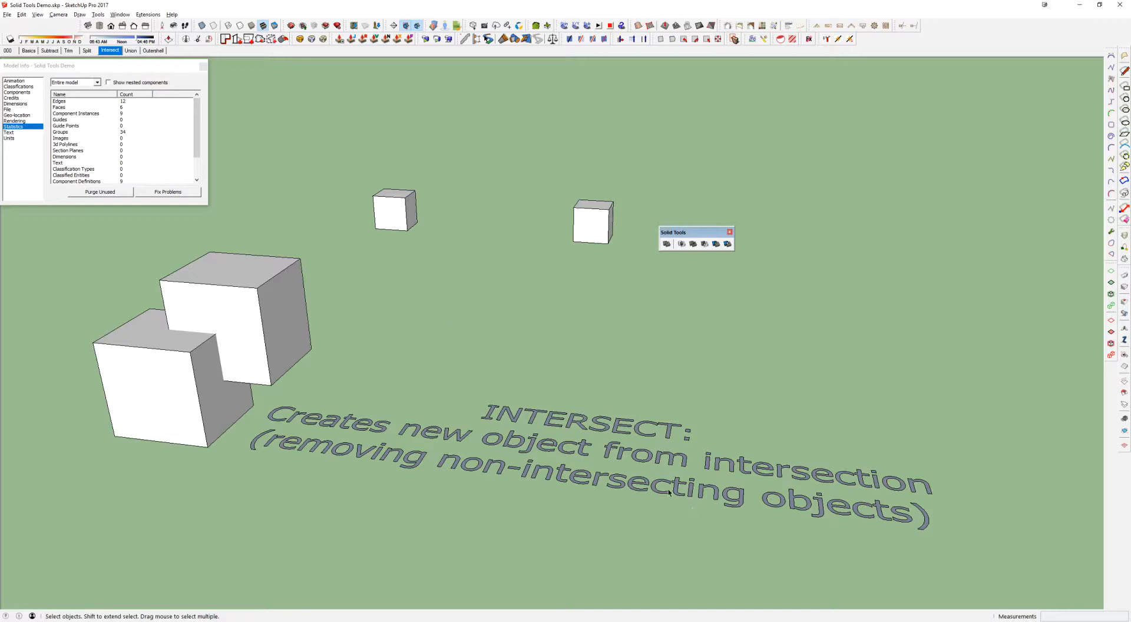
{"action": "left_click", "coordinate": [395, 200]}
{"action": "scroll", "coordinate": [396, 199], "scroll_direction": "down", "scroll_amount": 5}
{"action": "middle_click_drag", "start_coordinate": [396, 199], "coordinate": [842, 352], "text": "shift"}
{"action": "left_click", "coordinate": [273, 299]}
{"action": "left_click", "coordinate": [243, 313], "text": "shift"}
{"action": "key", "text": "m"}
{"action": "left_click", "coordinate": [278, 340]}
{"action": "left_click", "coordinate": [328, 278]}
{"action": "key", "text": "space"}
Compare the exposed split cube and Split label with the Intersect example cube and label, and return to the Intersect scene
{"action": "left_click", "coordinate": [253, 305]}
{"action": "left_click", "coordinate": [846, 353]}
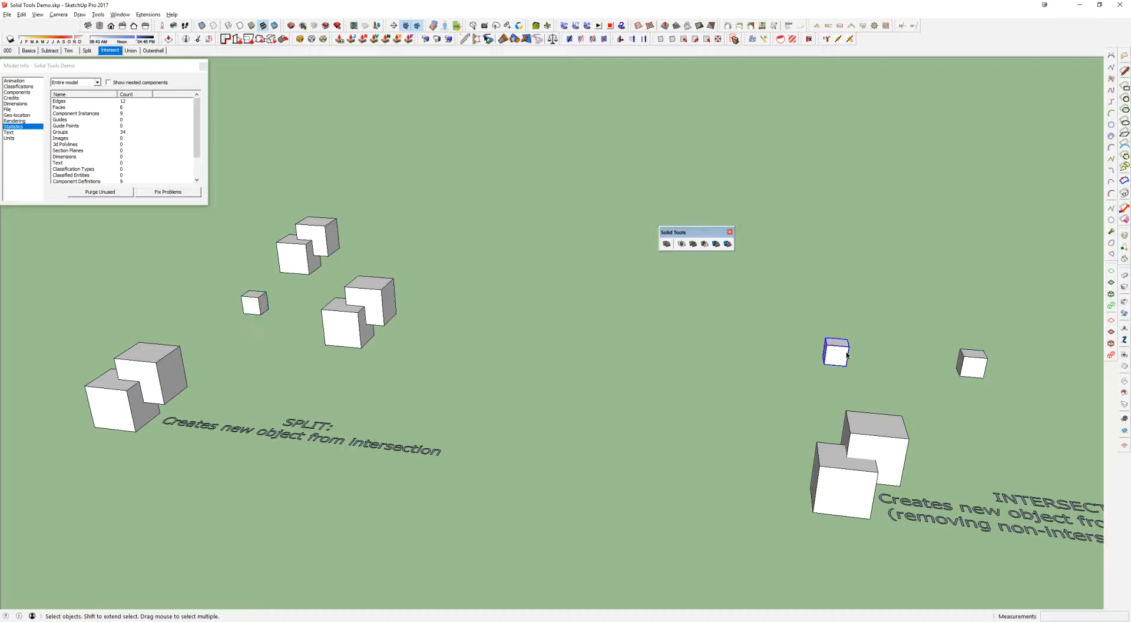
{"action": "left_click", "coordinate": [319, 425]}
{"action": "left_click", "coordinate": [1026, 504]}
{"action": "left_click", "coordinate": [110, 51]}
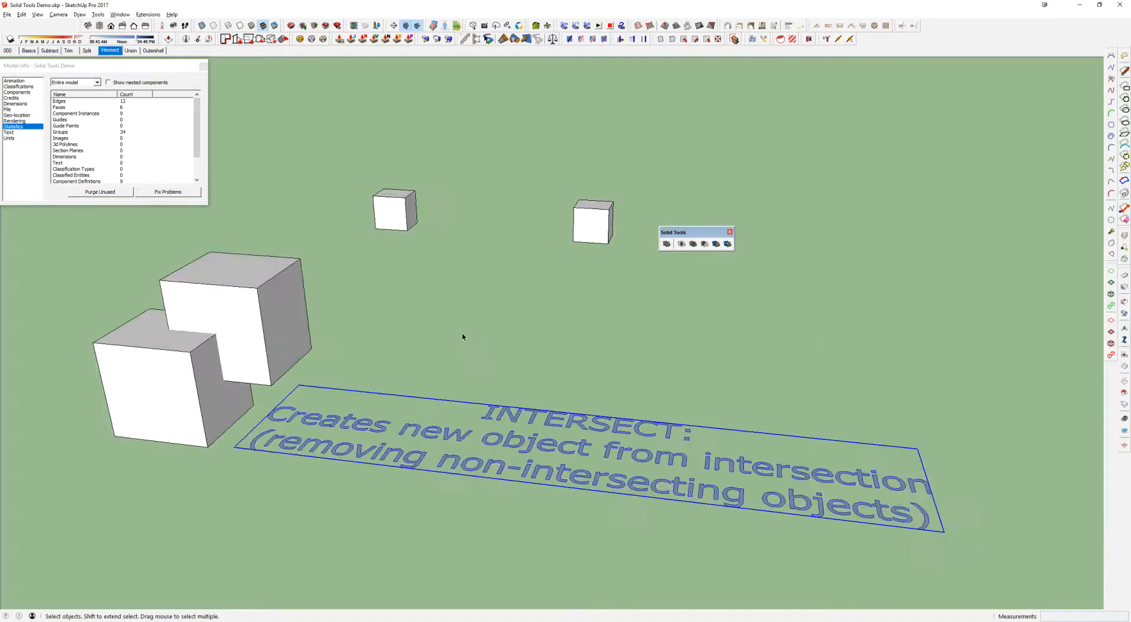
Intersect the large overlapping cube pair and switch to the Union scene
{"action": "left_click", "coordinate": [682, 243]}
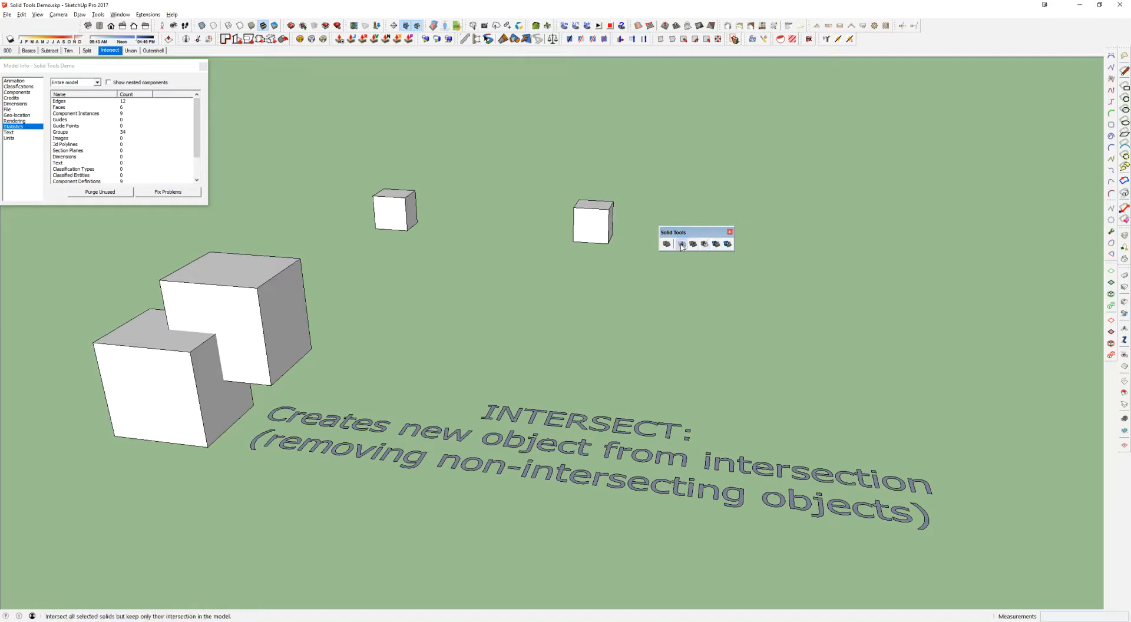
{"action": "left_click", "coordinate": [281, 292]}
{"action": "left_click", "coordinate": [155, 368]}
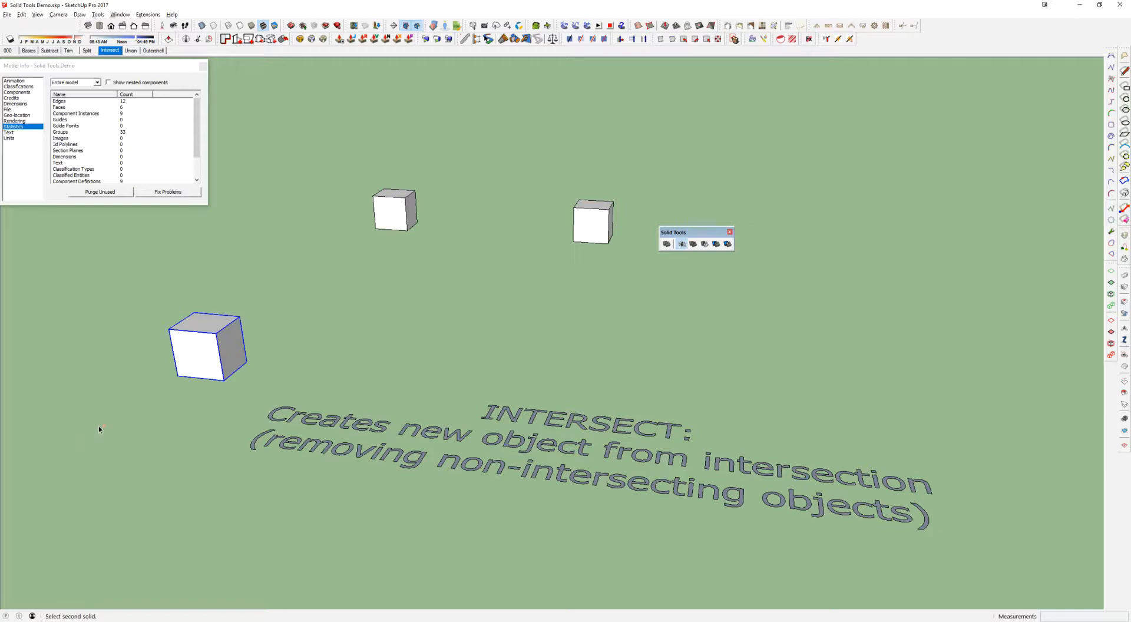
{"action": "key", "text": "space"}
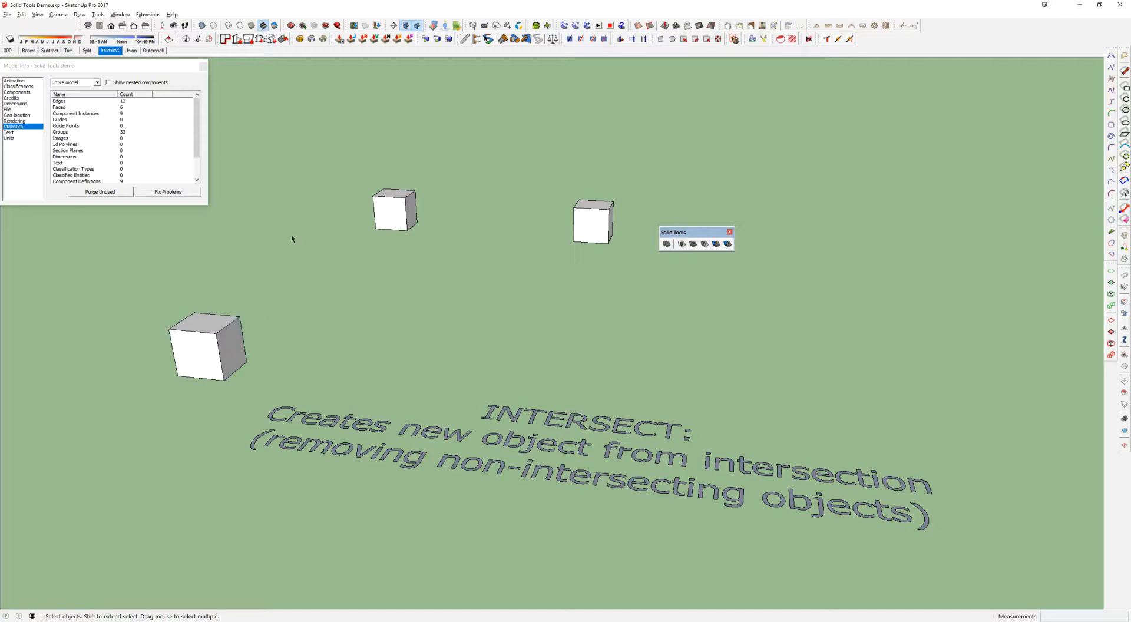
{"action": "left_click", "coordinate": [131, 51]}
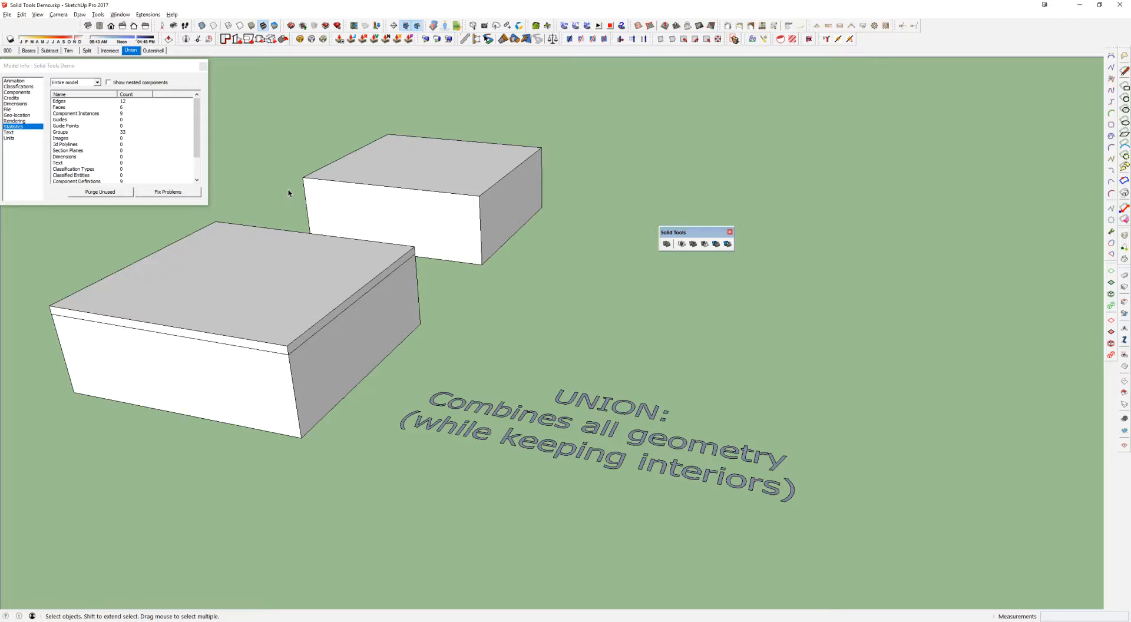
Lift the lids off the front boxes of the Union and Outershell examples
{"action": "scroll", "coordinate": [286, 281], "scroll_direction": "down", "scroll_amount": 4}
{"action": "mouse_move", "coordinate": [286, 281]}
{"action": "middle_mouse_down"}
{"action": "mouse_move", "coordinate": [373, 305]}
{"action": "mouse_move", "coordinate": [627, 335]}
{"action": "mouse_move", "coordinate": [546, 391]}
{"action": "middle_mouse_up"}
{"action": "left_click", "coordinate": [95, 358]}
{"action": "left_click", "coordinate": [728, 376], "text": "shift"}
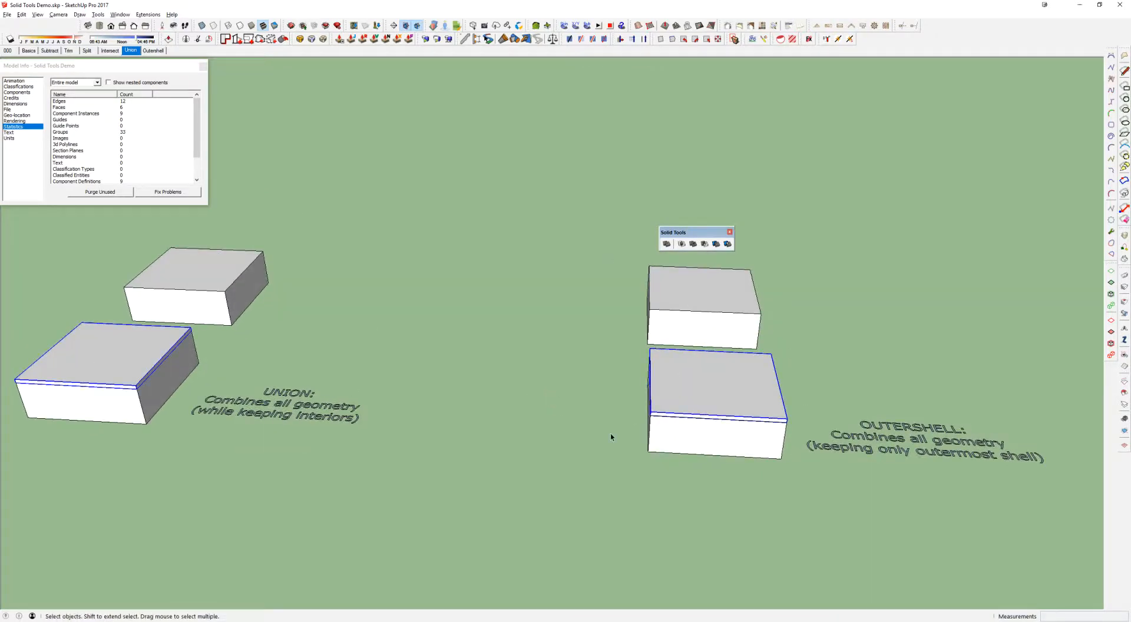
{"action": "key", "text": "m"}
{"action": "left_click", "coordinate": [580, 450]}
{"action": "left_click", "coordinate": [579, 319]}
{"action": "key", "text": "space"}
Examine the compartments, divider group and lid group of the opened Union and Outershell boxes
{"action": "middle_click_drag", "start_coordinate": [578, 320], "coordinate": [527, 394]}
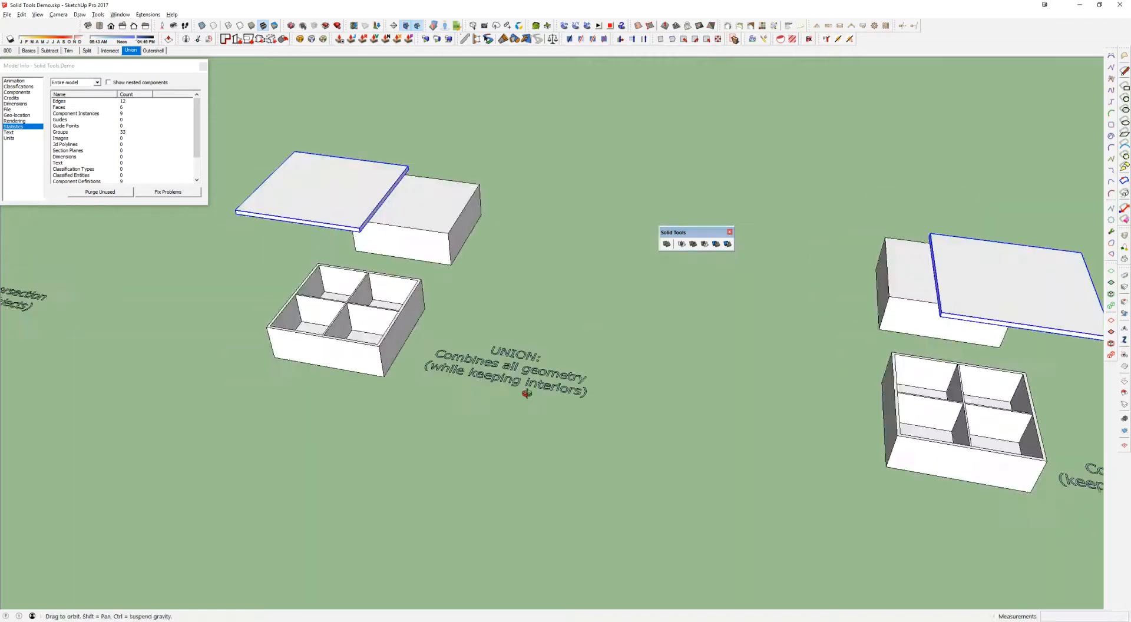
{"action": "scroll", "coordinate": [527, 393], "scroll_direction": "up", "scroll_amount": 5}
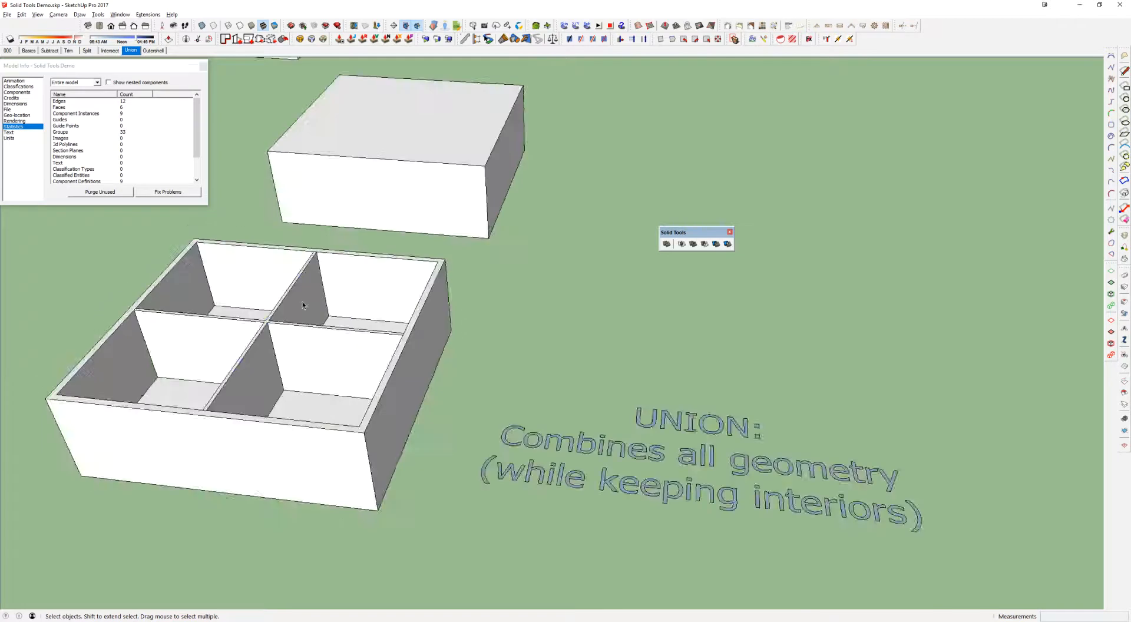
{"action": "scroll", "coordinate": [307, 302], "scroll_direction": "down", "scroll_amount": 3}
{"action": "double_click", "coordinate": [322, 135]}
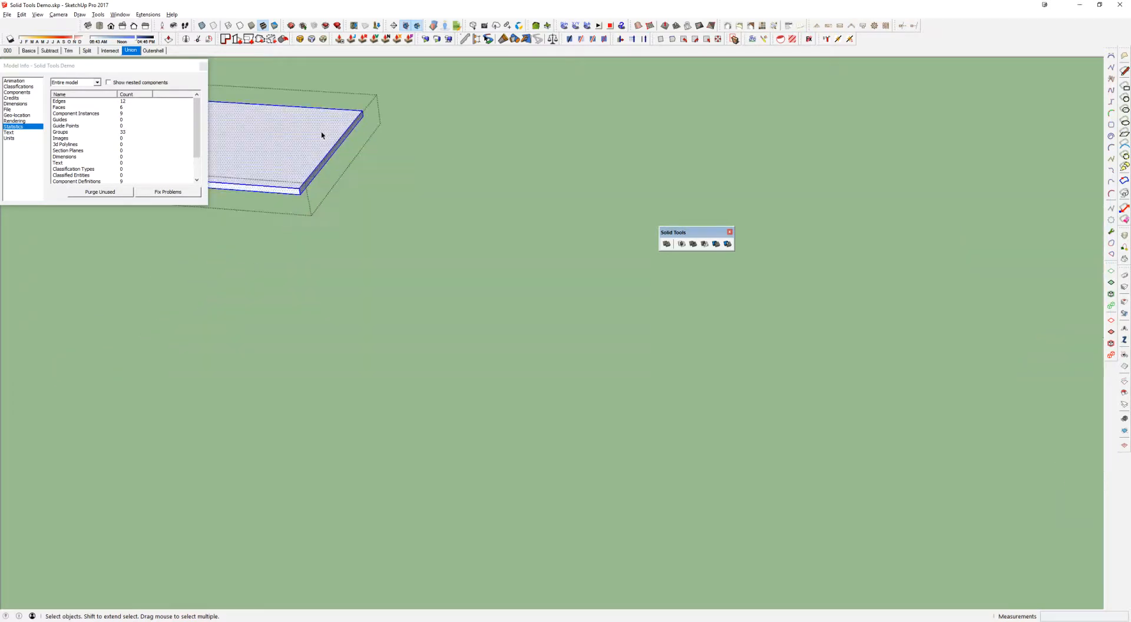
{"action": "key", "text": "Escape"}
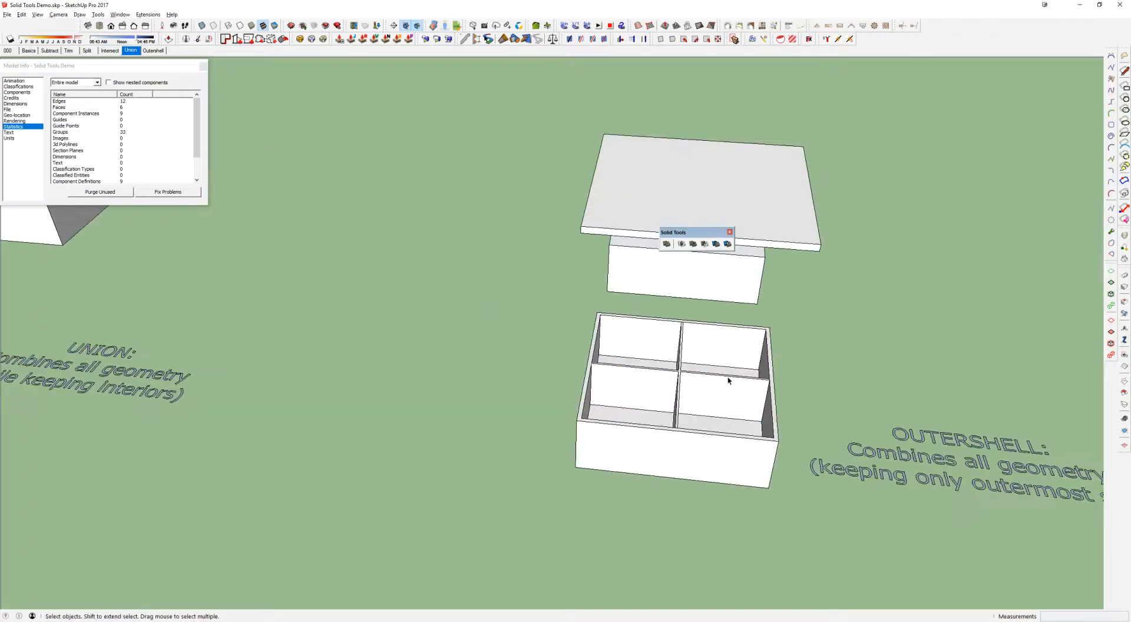
{"action": "left_click", "coordinate": [731, 201]}
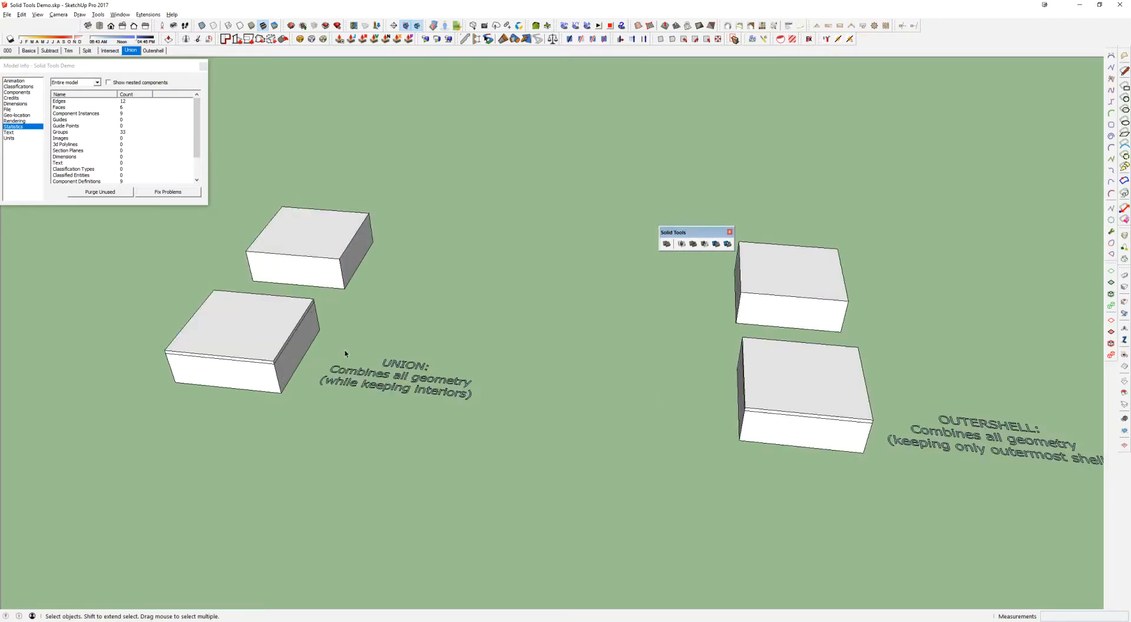
Select all parts of the closed front Union box, inspect its interior in X-ray mode and turn X-ray off
{"action": "left_click_drag", "start_coordinate": [793, 374], "coordinate": [737, 430]}
{"action": "left_click", "coordinate": [282, 354]}
{"action": "scroll", "coordinate": [242, 347], "scroll_direction": "up", "scroll_amount": 5}
{"action": "middle_click_drag", "start_coordinate": [227, 354], "coordinate": [458, 264]}
{"action": "key", "text": "x"}
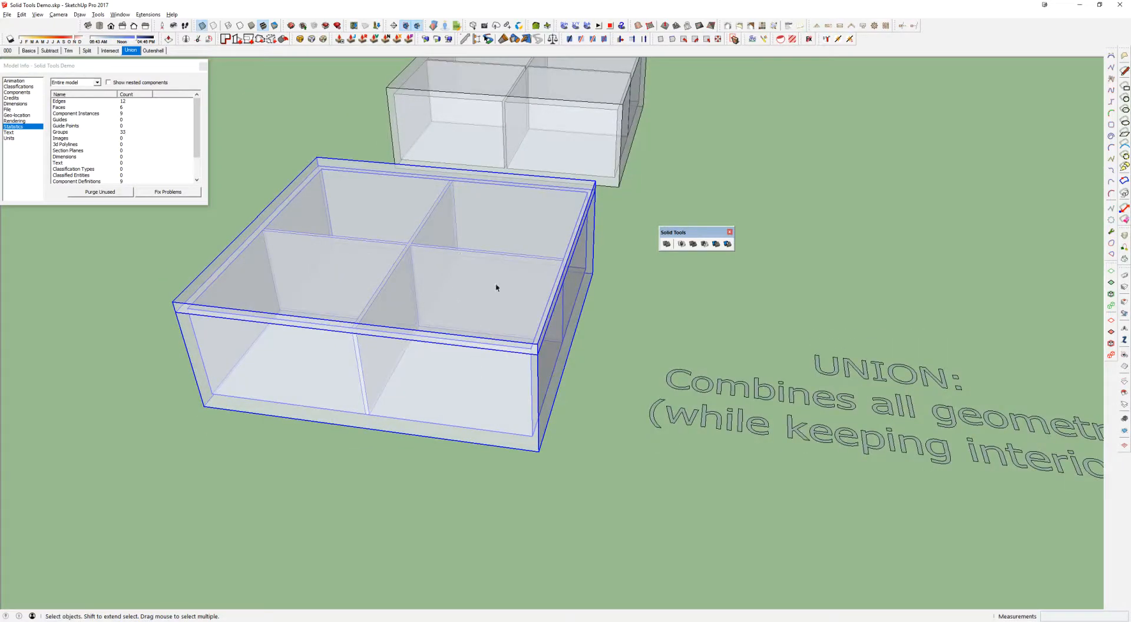
{"action": "scroll", "coordinate": [502, 276], "scroll_direction": "down", "scroll_amount": 3}
{"action": "middle_click_drag", "start_coordinate": [503, 275], "coordinate": [480, 283]}
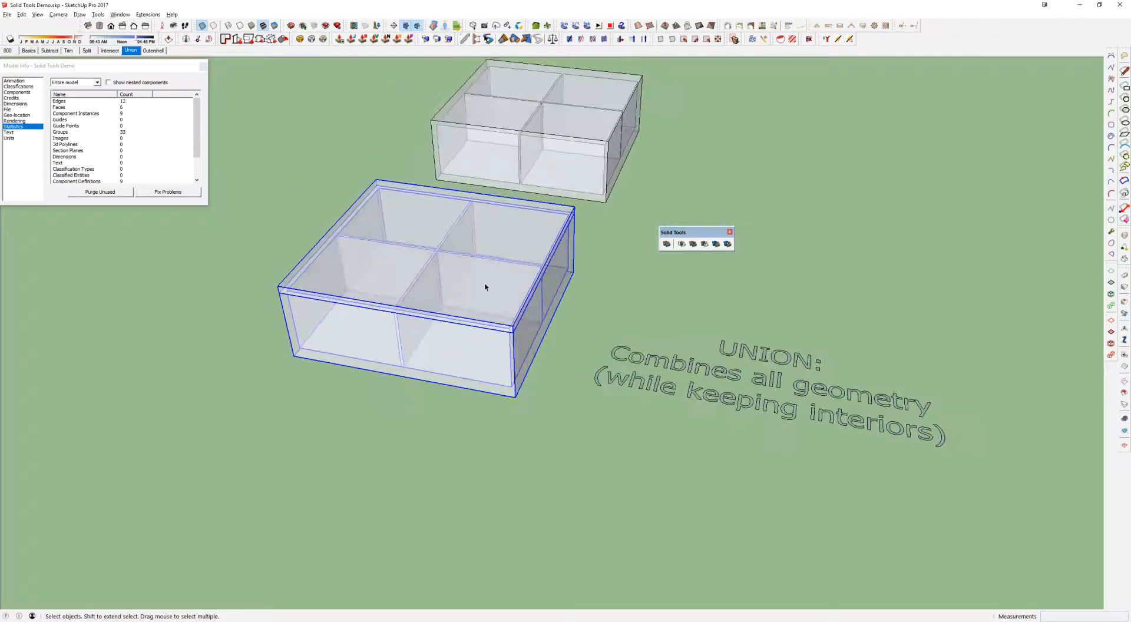
{"action": "key", "text": "x"}
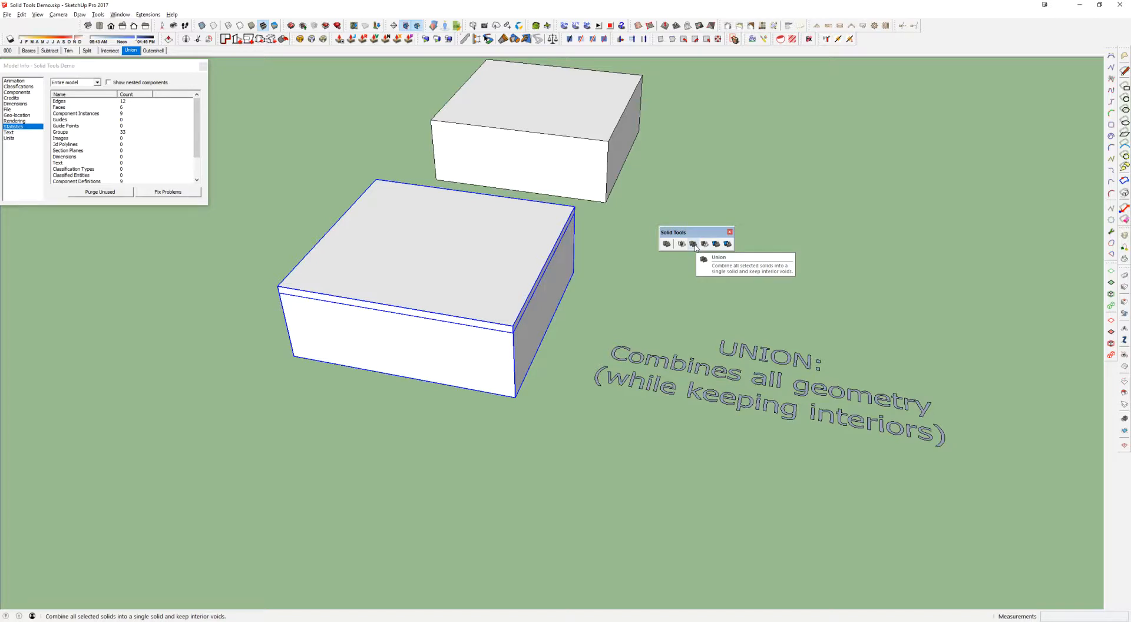
Union the selected box parts, open the resulting group and hide its top face
{"action": "left_click", "coordinate": [694, 245]}
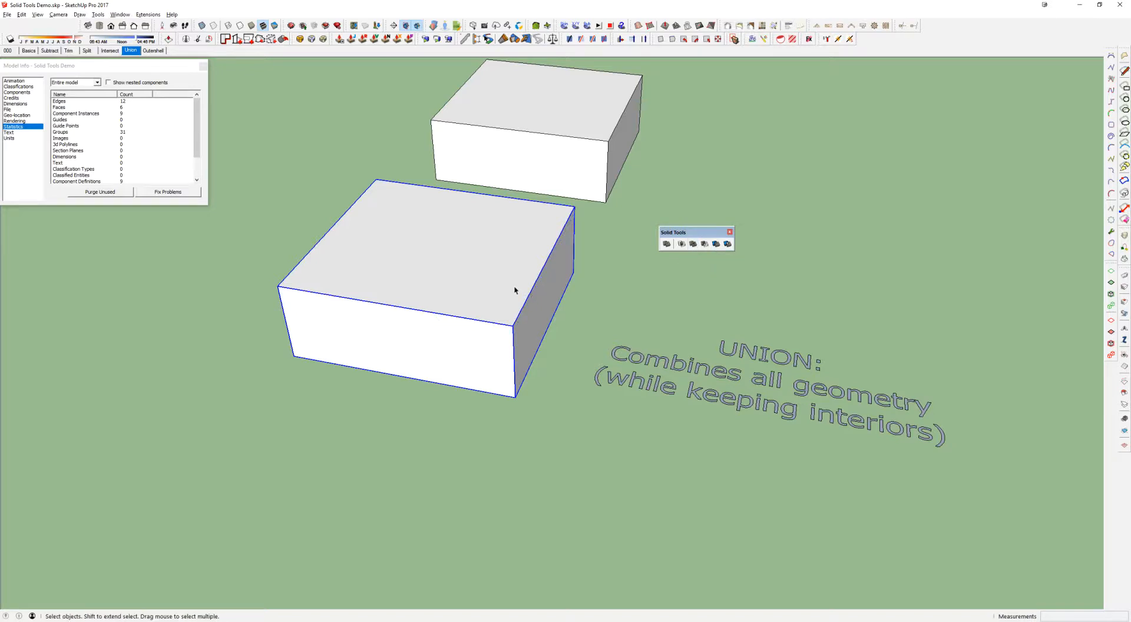
{"action": "double_click", "coordinate": [470, 279]}
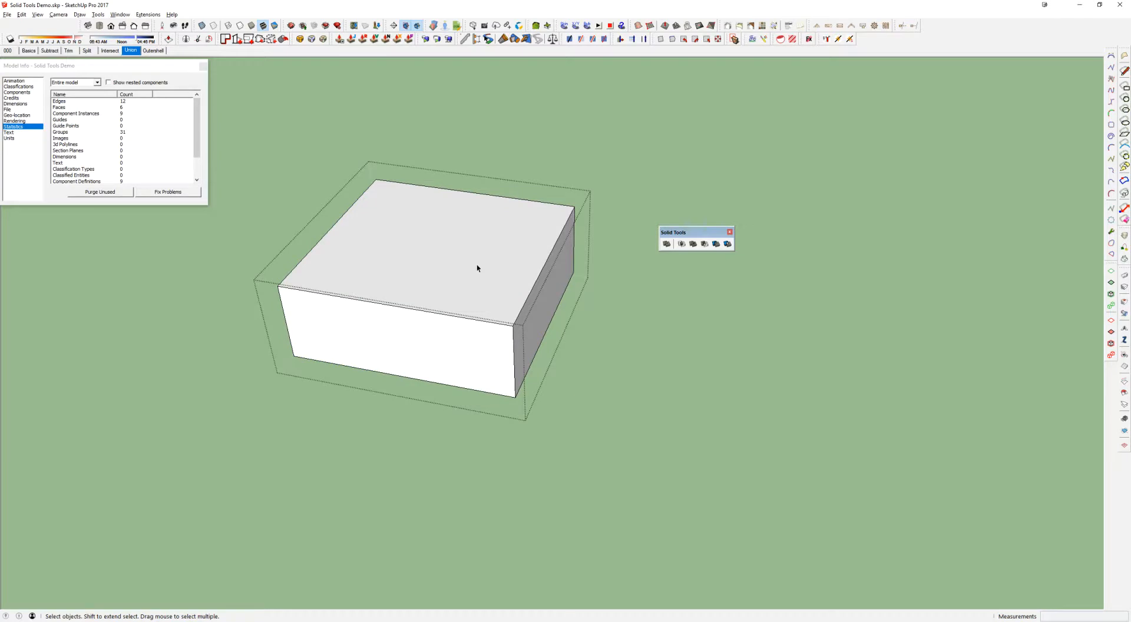
{"action": "left_click", "coordinate": [478, 263]}
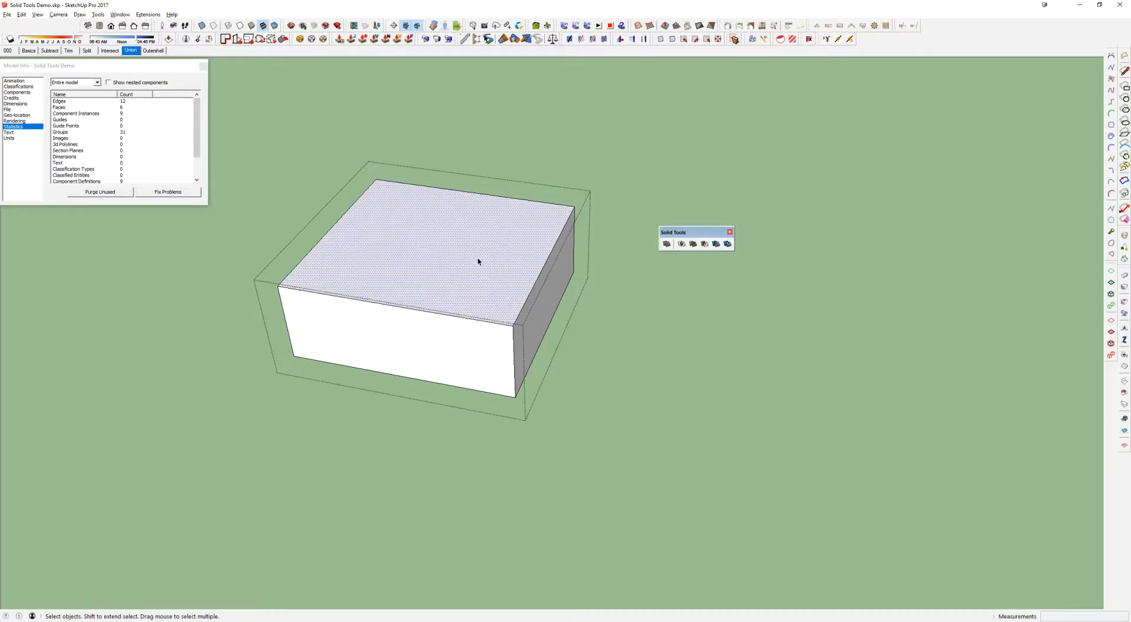
{"action": "right_click", "coordinate": [478, 262]}
{"action": "left_click", "coordinate": [498, 274]}
Hide the top faces of the four interior compartments and look inside the unioned box
{"action": "left_click", "coordinate": [427, 259]}
{"action": "right_click", "coordinate": [385, 254]}
{"action": "left_click", "coordinate": [474, 279]}
{"action": "right_click", "coordinate": [474, 268]}
{"action": "left_click", "coordinate": [489, 281]}
{"action": "right_click", "coordinate": [459, 322]}
{"action": "left_click", "coordinate": [472, 345]}
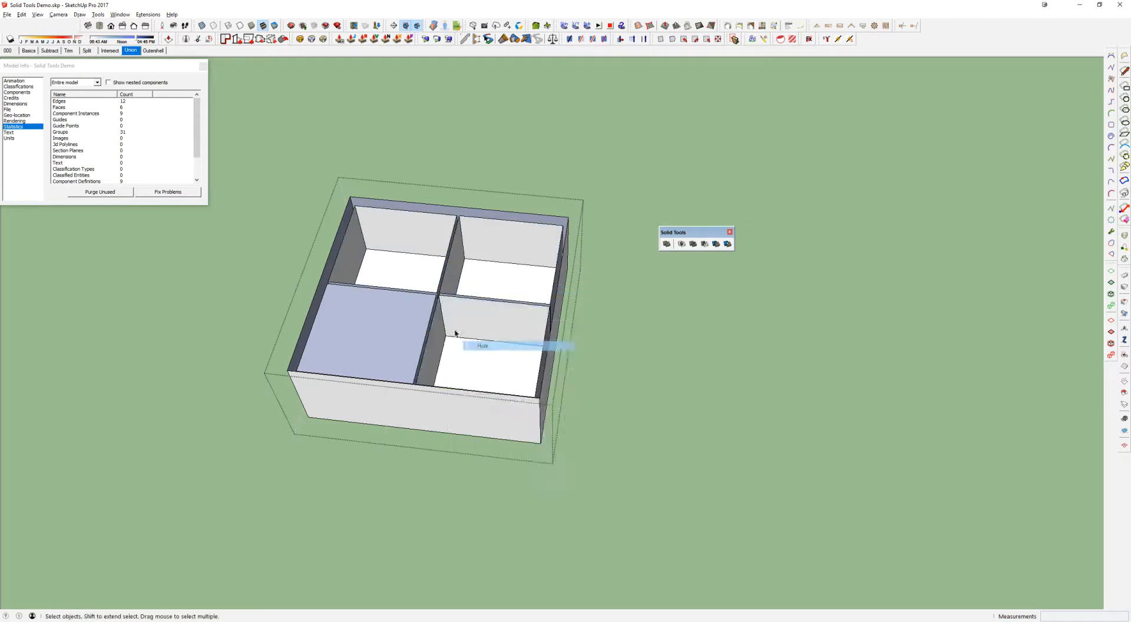
{"action": "right_click", "coordinate": [390, 316]}
{"action": "left_click", "coordinate": [406, 343]}
{"action": "middle_click_drag", "start_coordinate": [469, 308], "coordinate": [419, 407]}
{"action": "scroll", "coordinate": [477, 202], "scroll_direction": "up", "scroll_amount": 4}
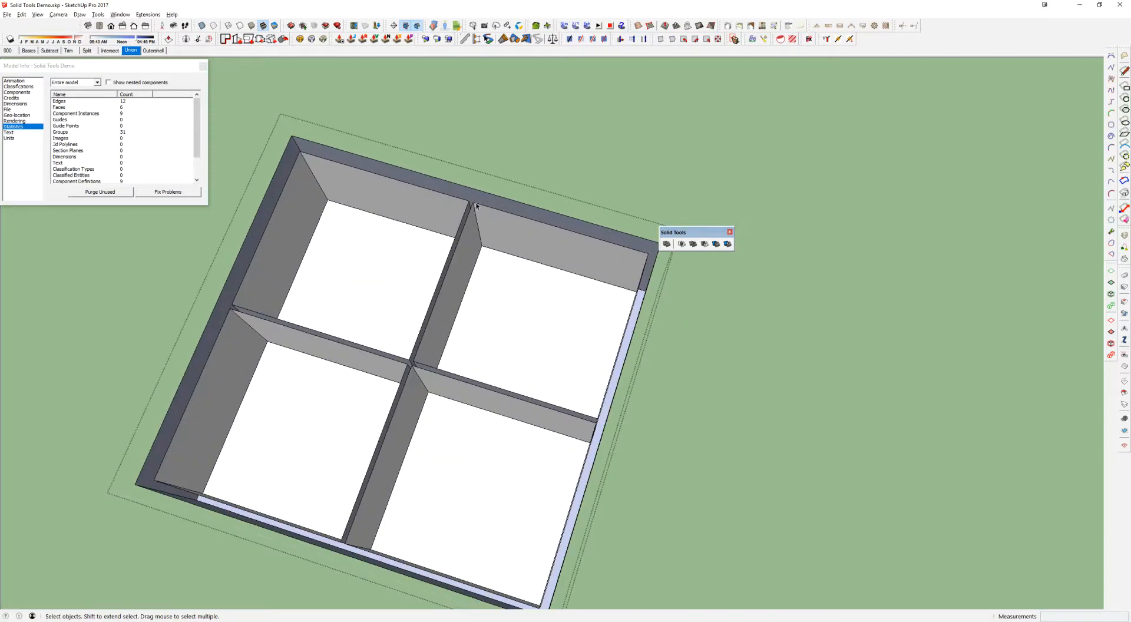
Undo hiding the faces and leave the unioned group
{"action": "key", "text": "ctrl+z"}
{"action": "key", "text": "ctrl+z"}
{"action": "key", "text": "ctrl+z"}
{"action": "key", "text": "ctrl+z"}
{"action": "key", "text": "ctrl+z"}
{"action": "scroll", "coordinate": [482, 268], "scroll_direction": "down", "scroll_amount": 3}
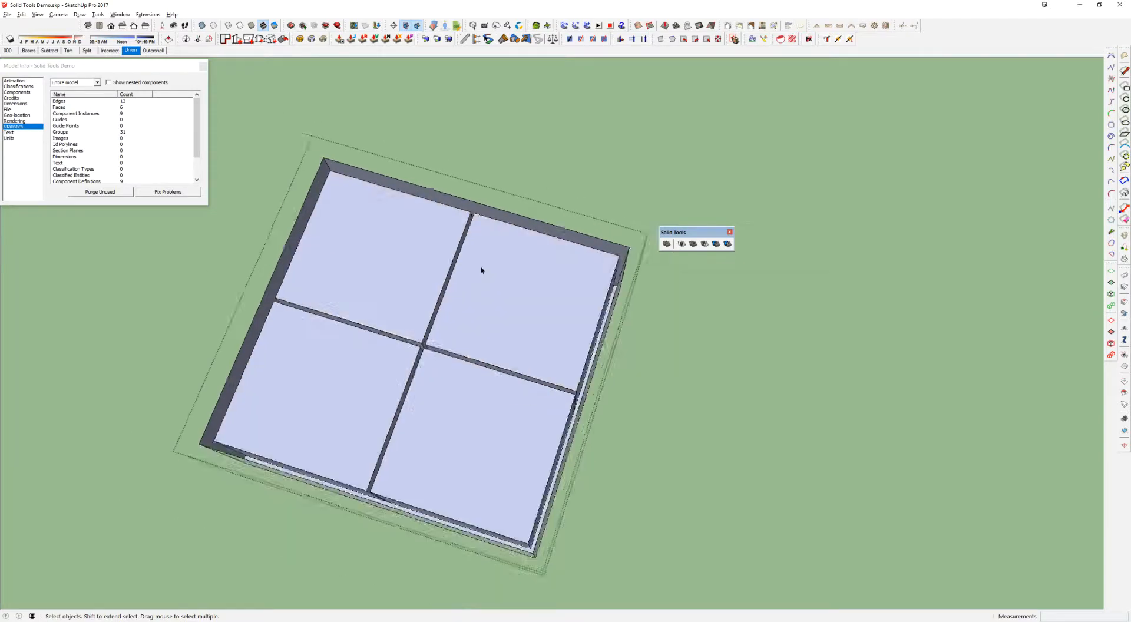
{"action": "middle_click_drag", "start_coordinate": [505, 311], "coordinate": [499, 213]}
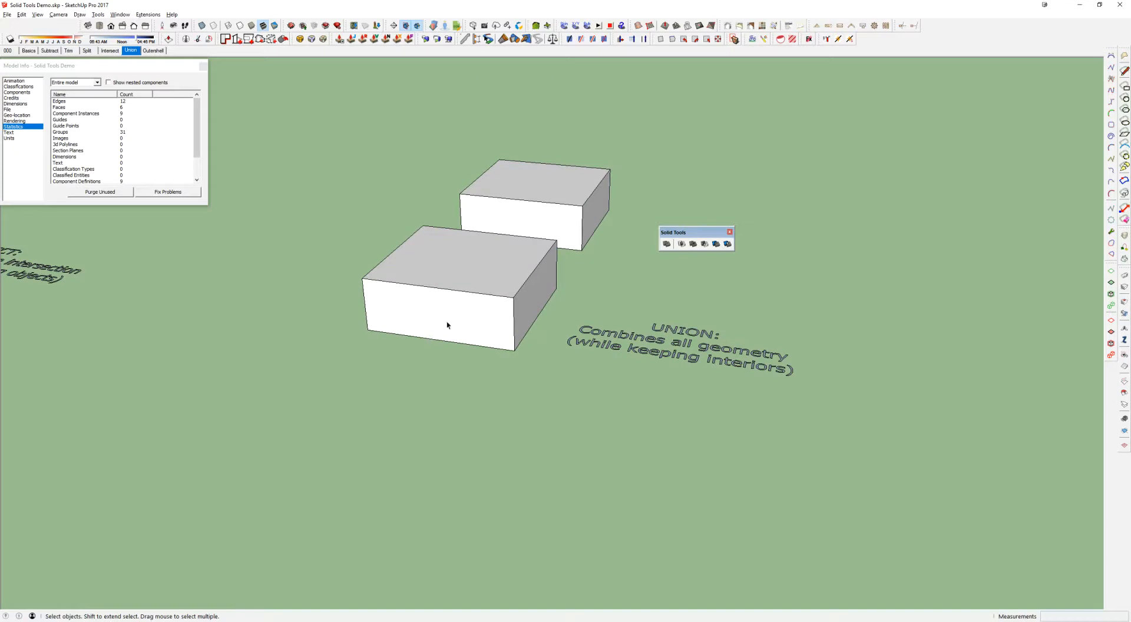
Check the unioned box with Solid Inspector², try to fix its reversed faces and leave the inspector
{"action": "key", "text": "space"}
{"action": "key", "text": "i"}
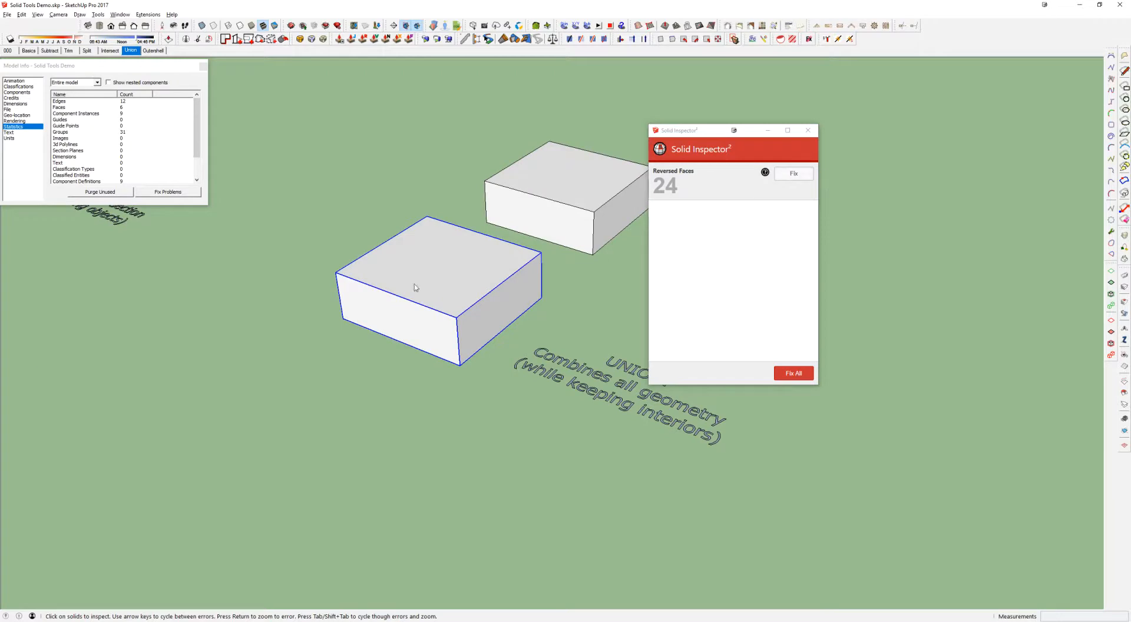
{"action": "middle_click_drag", "start_coordinate": [336, 280], "coordinate": [357, 333]}
{"action": "left_click", "coordinate": [797, 177]}
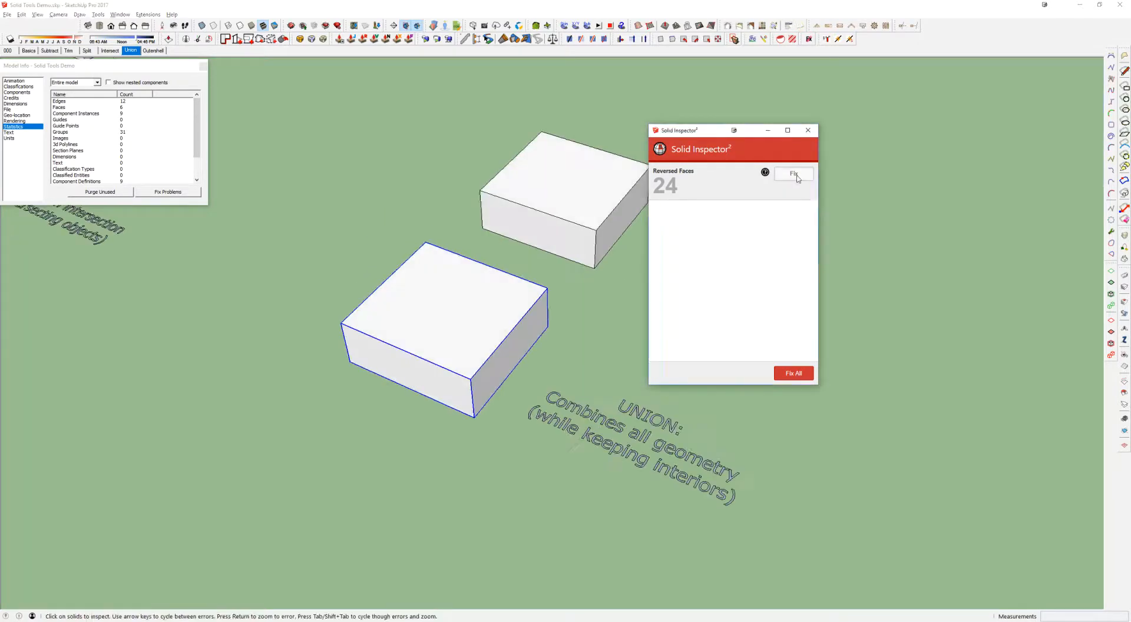
{"action": "scroll", "coordinate": [474, 316], "scroll_direction": "up", "scroll_amount": 3}
{"action": "key", "text": "space"}
{"action": "scroll", "coordinate": [473, 325], "scroll_direction": "down", "scroll_amount": 4}
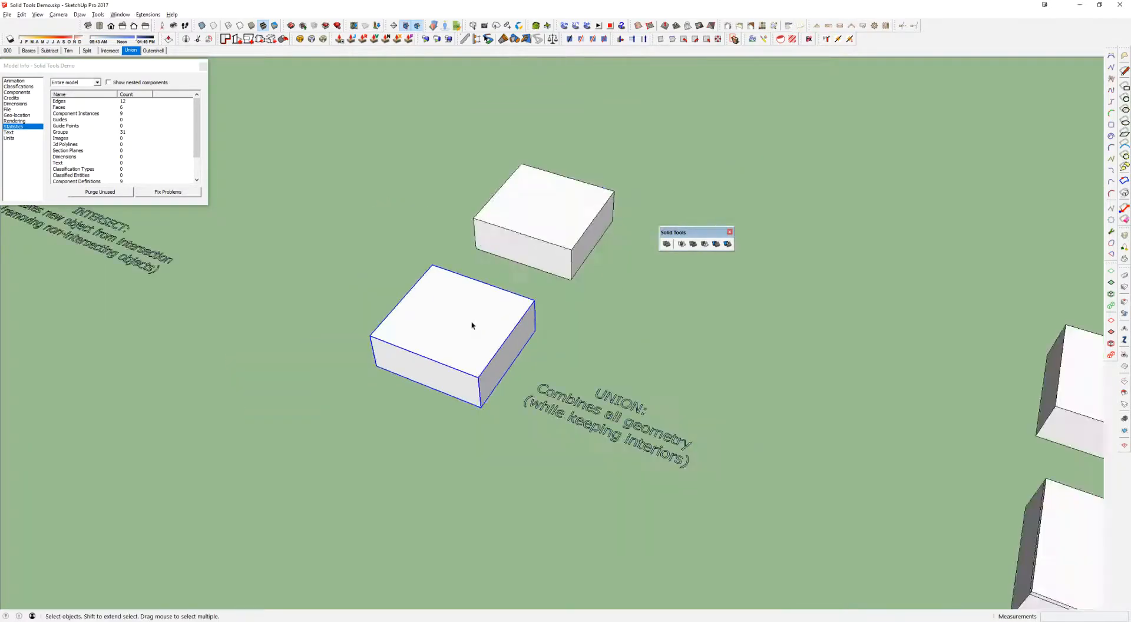
Undo the union of the front box's parts
{"action": "key", "text": "ctrl+z"}
{"action": "key", "text": "ctrl+z"}
{"action": "key", "text": "ctrl+z"}
Select the lid and remaining parts of the front Union box and union them into one solid
{"action": "left_click", "coordinate": [484, 317]}
{"action": "middle_click_drag", "start_coordinate": [484, 317], "coordinate": [473, 347]}
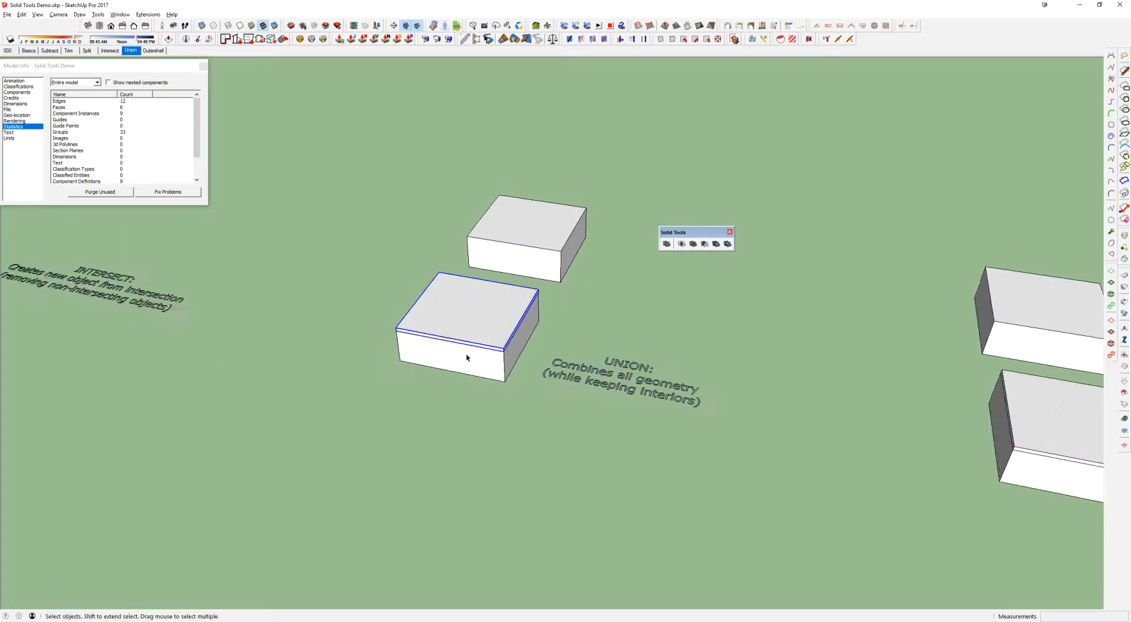
{"action": "left_click_drag", "start_coordinate": [419, 363], "coordinate": [416, 360]}
{"action": "left_click", "coordinate": [693, 244]}
Move the rear Union box forward so that it overlaps the front box
{"action": "middle_click_drag", "start_coordinate": [511, 337], "coordinate": [544, 248]}
{"action": "left_click", "coordinate": [544, 248]}
{"action": "key", "text": "m"}
{"action": "left_click", "coordinate": [595, 270]}
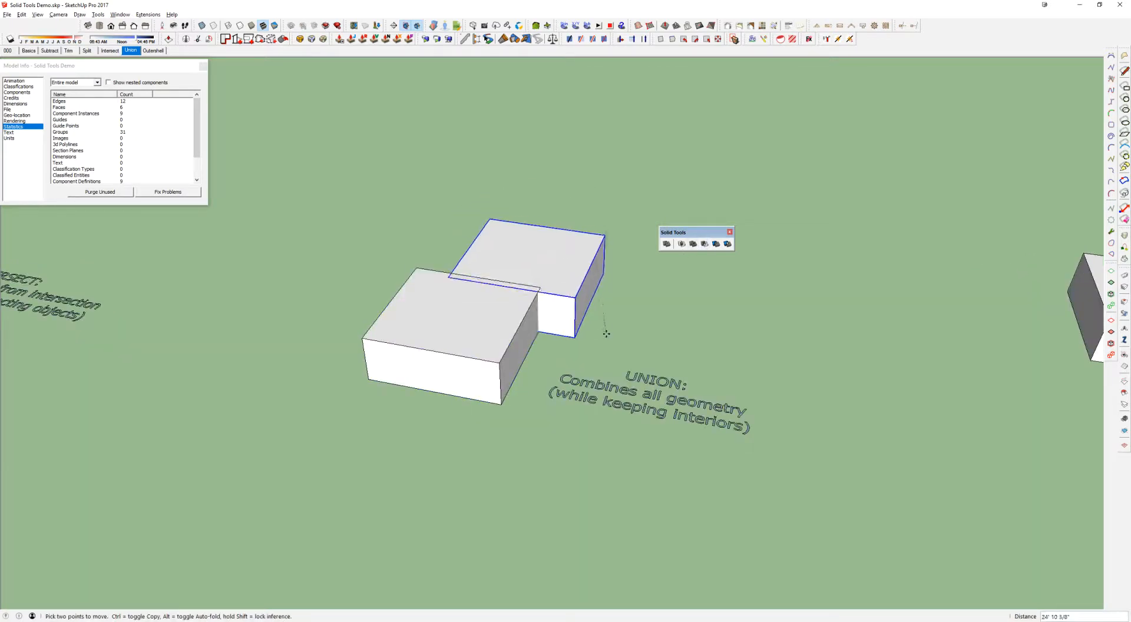
{"action": "left_click", "coordinate": [602, 344]}
Combine the two overlapping Union boxes into one solid and undo both the combination and the move
{"action": "left_click", "coordinate": [693, 244]}
{"action": "left_click", "coordinate": [547, 325]}
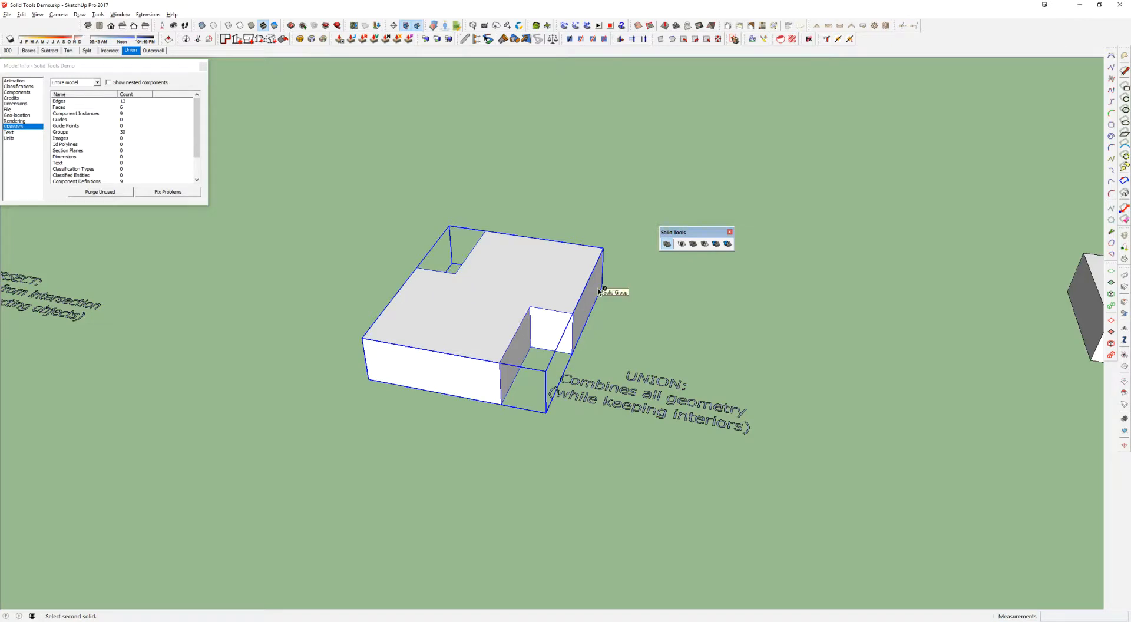
{"action": "key", "text": "ctrl+z"}
{"action": "key", "text": "ctrl+z"}
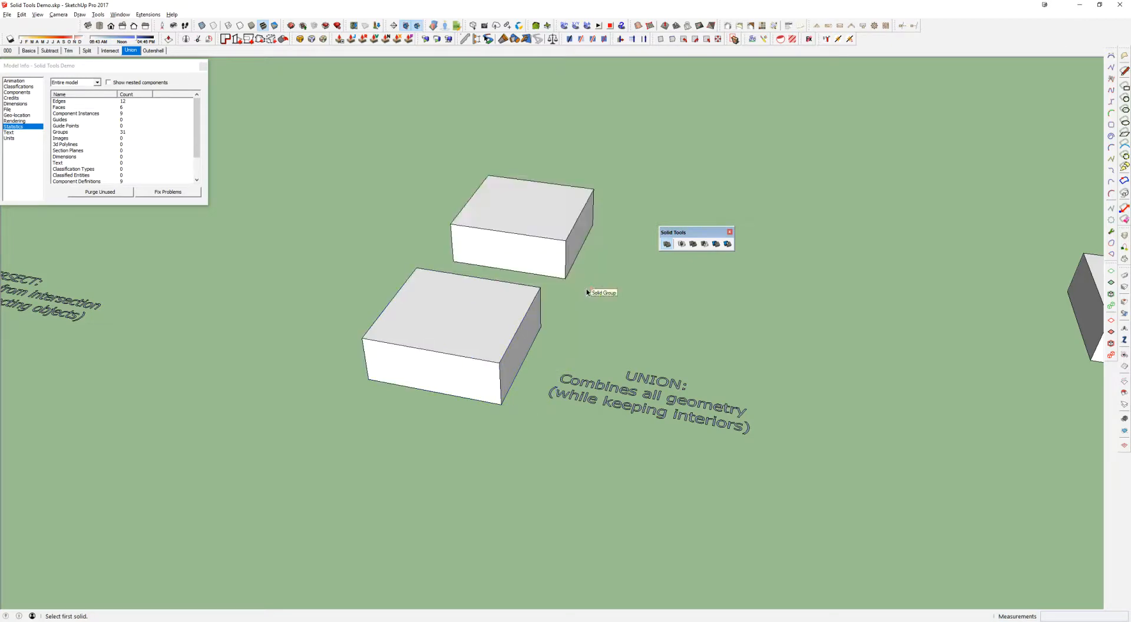
Select all parts of the front Outershell box and combine them into one solid with Outer Shell
{"action": "left_click", "coordinate": [429, 322]}
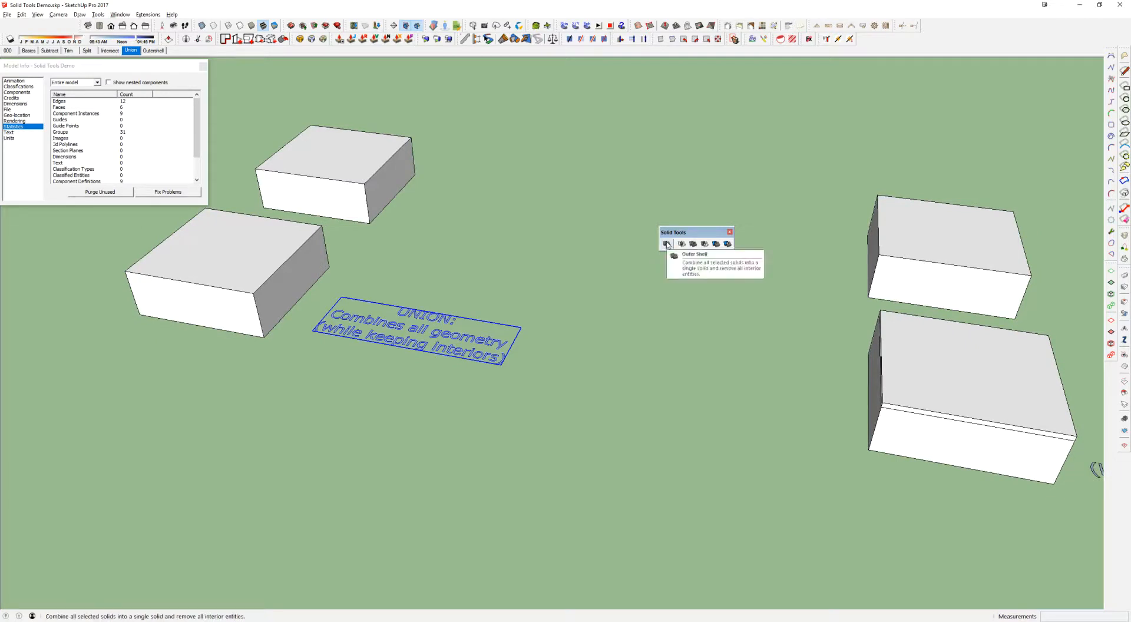
{"action": "left_click", "coordinate": [639, 296]}
{"action": "scroll", "coordinate": [639, 295], "scroll_direction": "down", "scroll_amount": 4}
{"action": "mouse_move", "coordinate": [639, 296]}
{"action": "middle_mouse_down", "text": "shift"}
{"action": "mouse_move", "coordinate": [581, 265]}
{"action": "mouse_move", "coordinate": [633, 276]}
{"action": "middle_mouse_up", "text": "shift"}
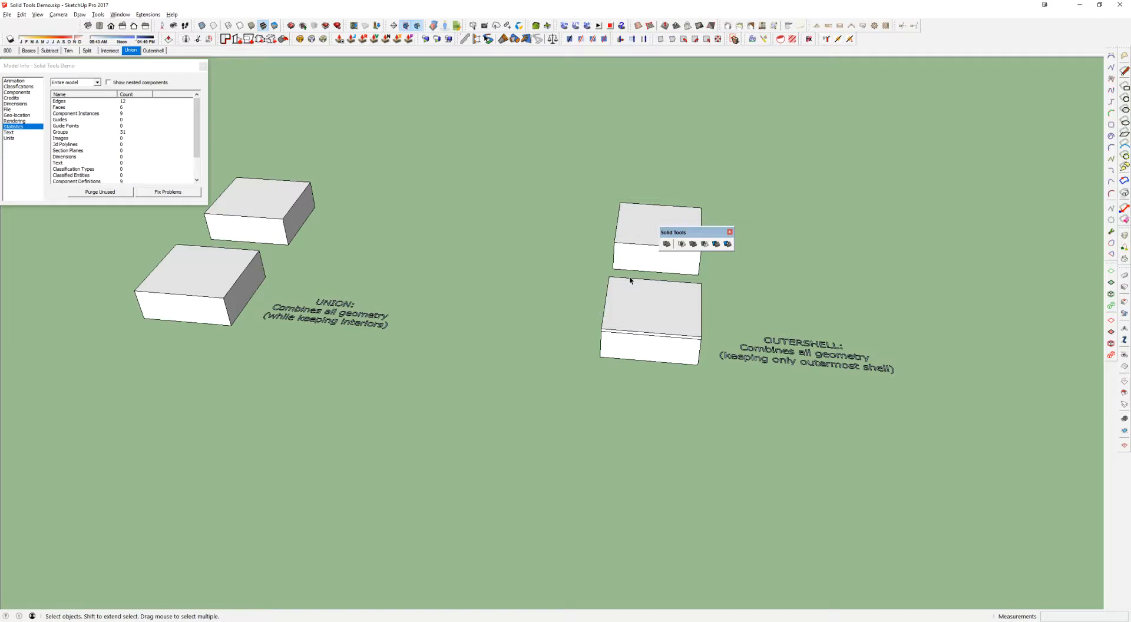
{"action": "scroll", "coordinate": [645, 300], "scroll_direction": "up", "scroll_amount": 3}
{"action": "middle_click_drag", "start_coordinate": [687, 439], "coordinate": [618, 468]}
{"action": "left_click_drag", "start_coordinate": [610, 351], "coordinate": [523, 316]}
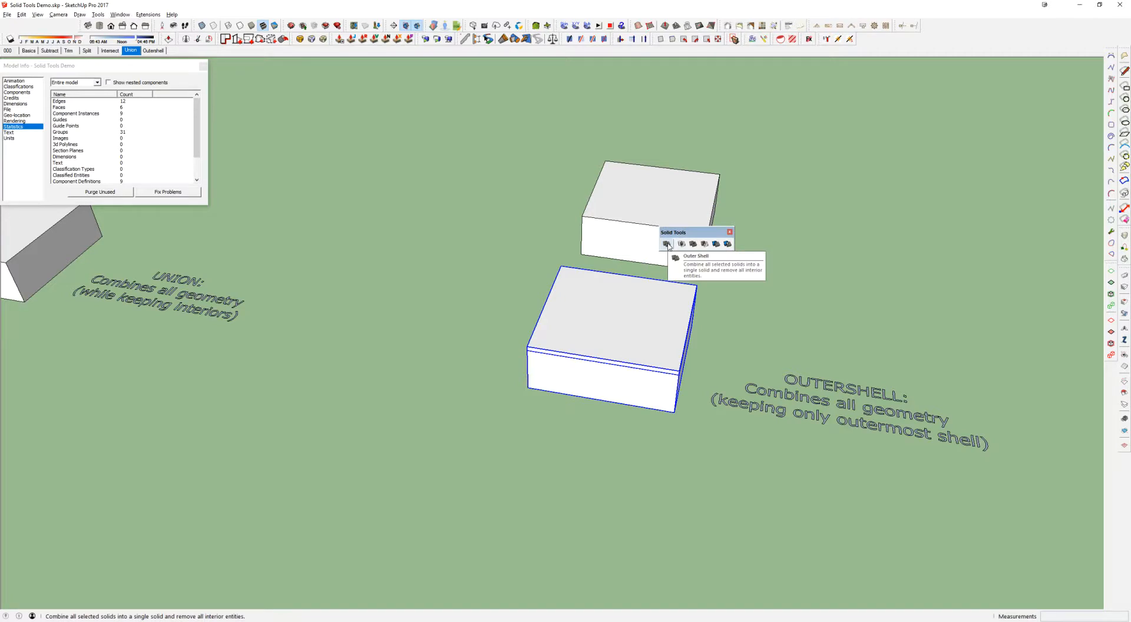
{"action": "left_click", "coordinate": [667, 244]}
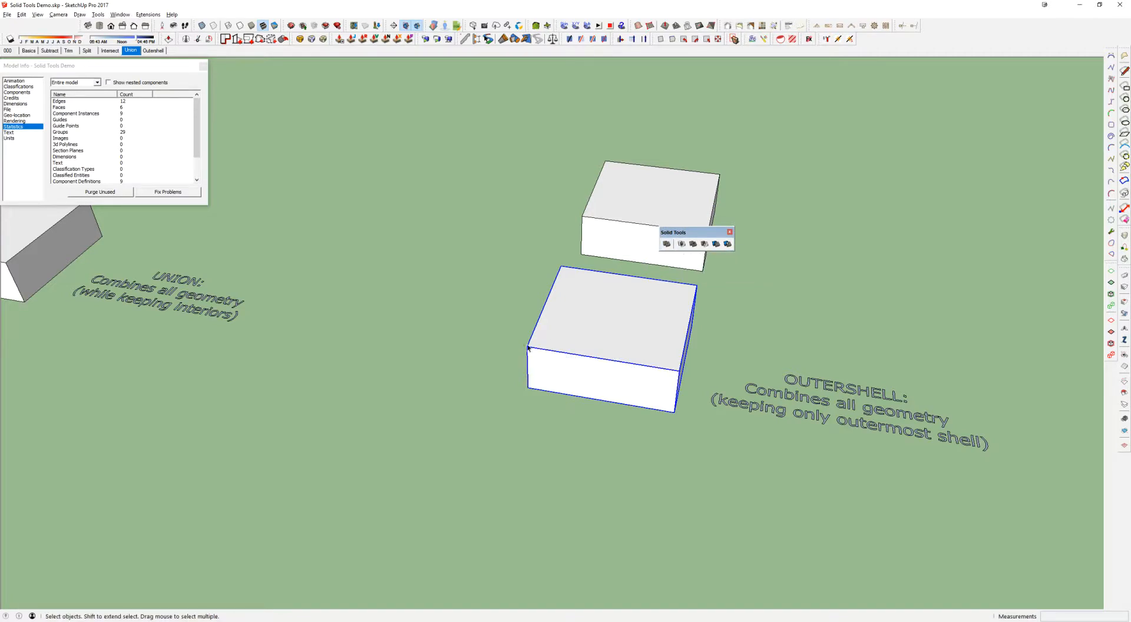
Hide the top face of the combined Outershell box and look inside it
{"action": "middle_click_drag", "start_coordinate": [617, 326], "coordinate": [580, 286]}
{"action": "scroll", "coordinate": [497, 272], "scroll_direction": "down", "scroll_amount": 2}
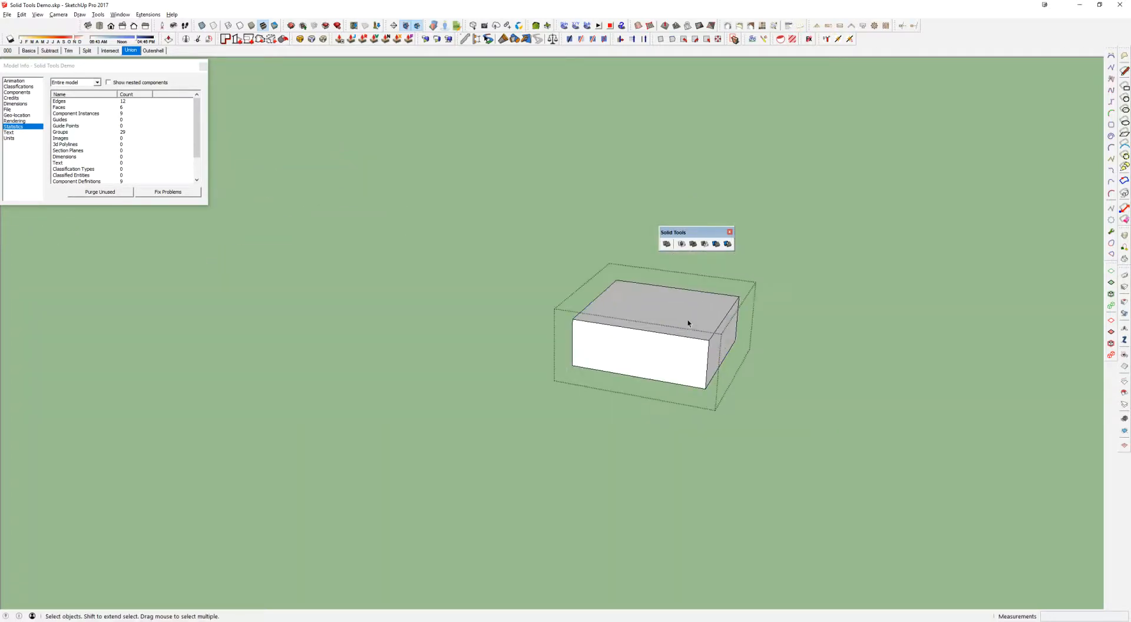
{"action": "right_click", "coordinate": [687, 316]}
{"action": "left_click", "coordinate": [707, 336]}
{"action": "middle_click_drag", "start_coordinate": [710, 309], "coordinate": [735, 488]}
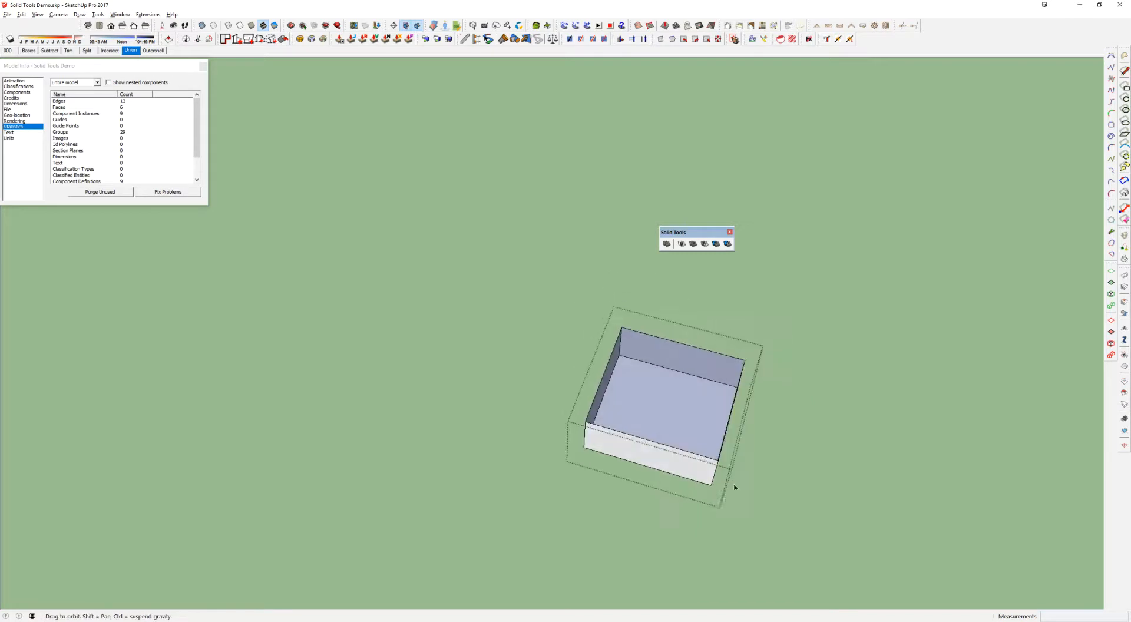
{"action": "scroll", "coordinate": [726, 421], "scroll_direction": "up", "scroll_amount": 3}
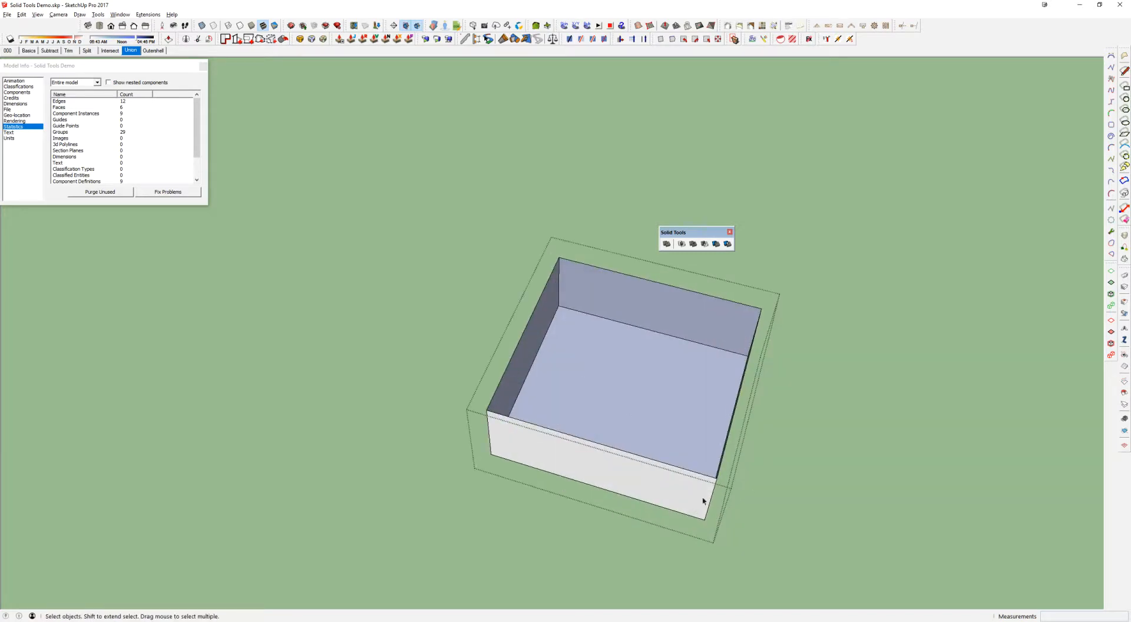
{"action": "middle_click_drag", "start_coordinate": [654, 468], "coordinate": [783, 336]}
{"action": "scroll", "coordinate": [760, 340], "scroll_direction": "down", "scroll_amount": 5}
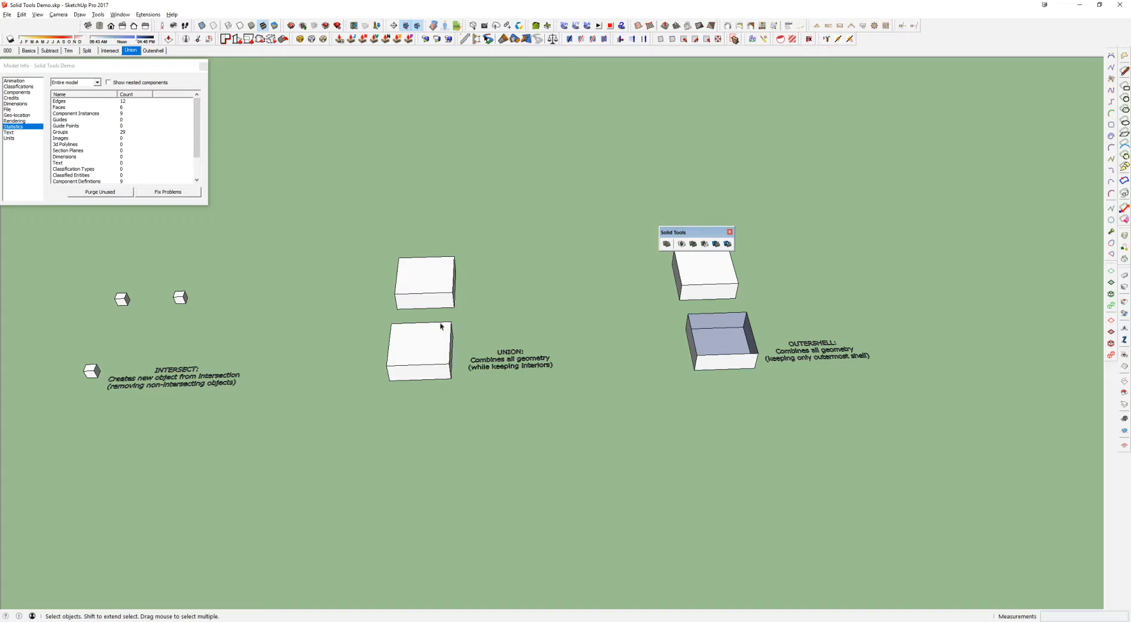
Hide the top face of the front Union box to expose its interior, and close the group
{"action": "double_click", "coordinate": [415, 348]}
{"action": "right_click", "coordinate": [416, 336]}
{"action": "left_click", "coordinate": [437, 360]}
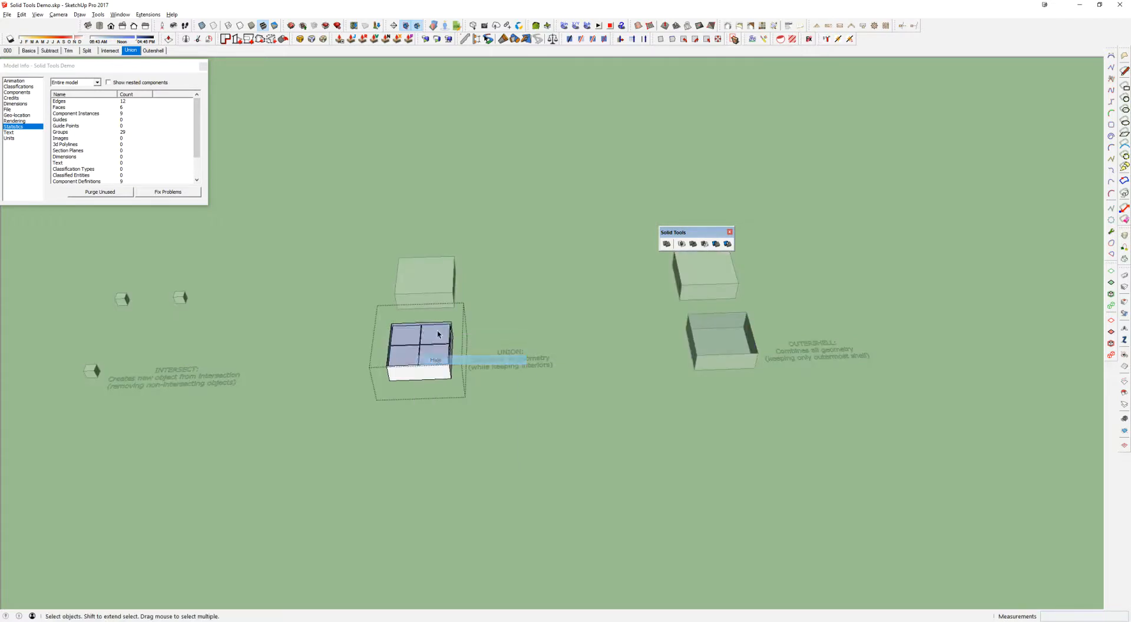
{"action": "key", "text": "Escape"}
{"action": "scroll", "coordinate": [436, 334], "scroll_direction": "up", "scroll_amount": 3}
{"action": "middle_click_drag", "start_coordinate": [437, 334], "coordinate": [424, 346]}
Move the opened Outershell box beside the opened front Union box and compare their interiors
{"action": "left_click", "coordinate": [888, 404]}
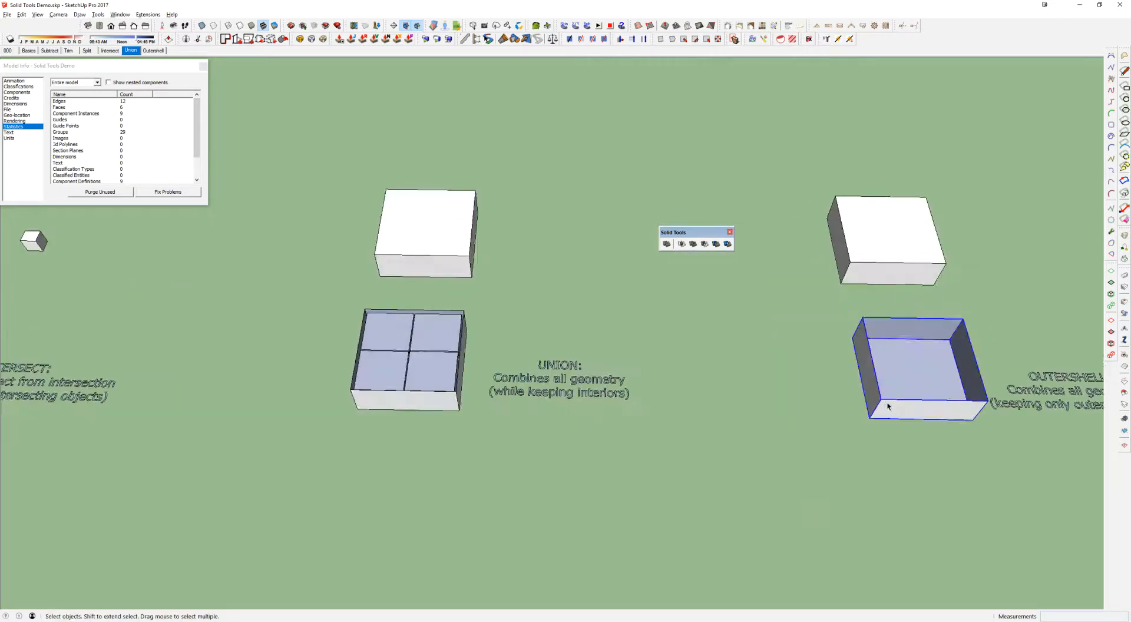
{"action": "key", "text": "m"}
{"action": "left_click", "coordinate": [876, 416]}
{"action": "left_click", "coordinate": [275, 416]}
{"action": "scroll", "coordinate": [291, 351], "scroll_direction": "up", "scroll_amount": 4}
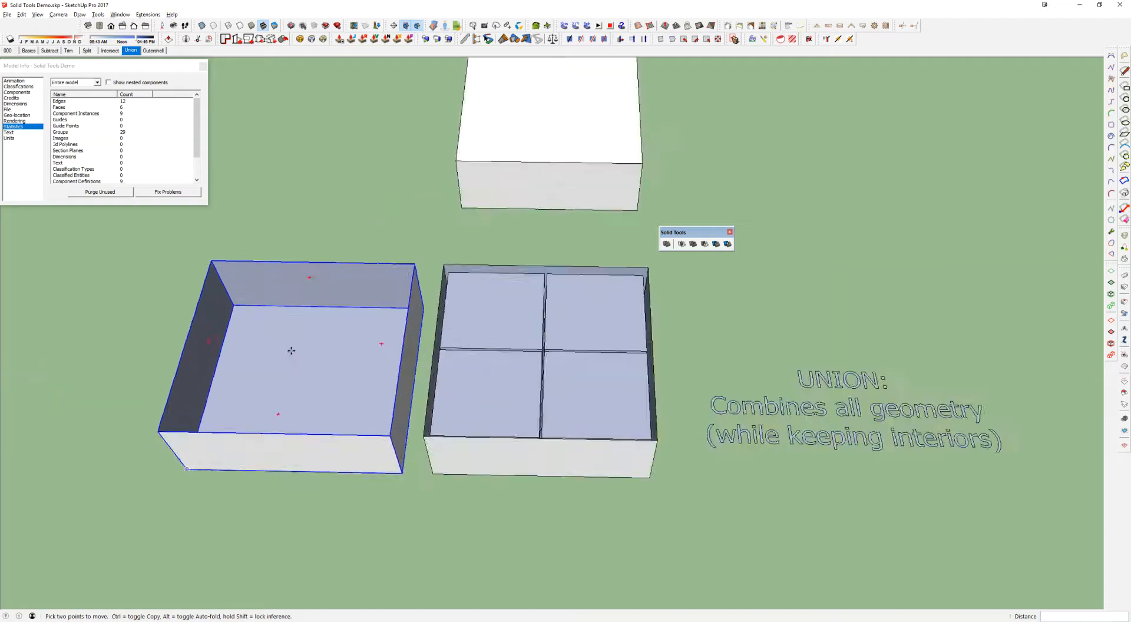
{"action": "middle_click_drag", "start_coordinate": [291, 351], "coordinate": [369, 351]}
{"action": "key", "text": "space"}
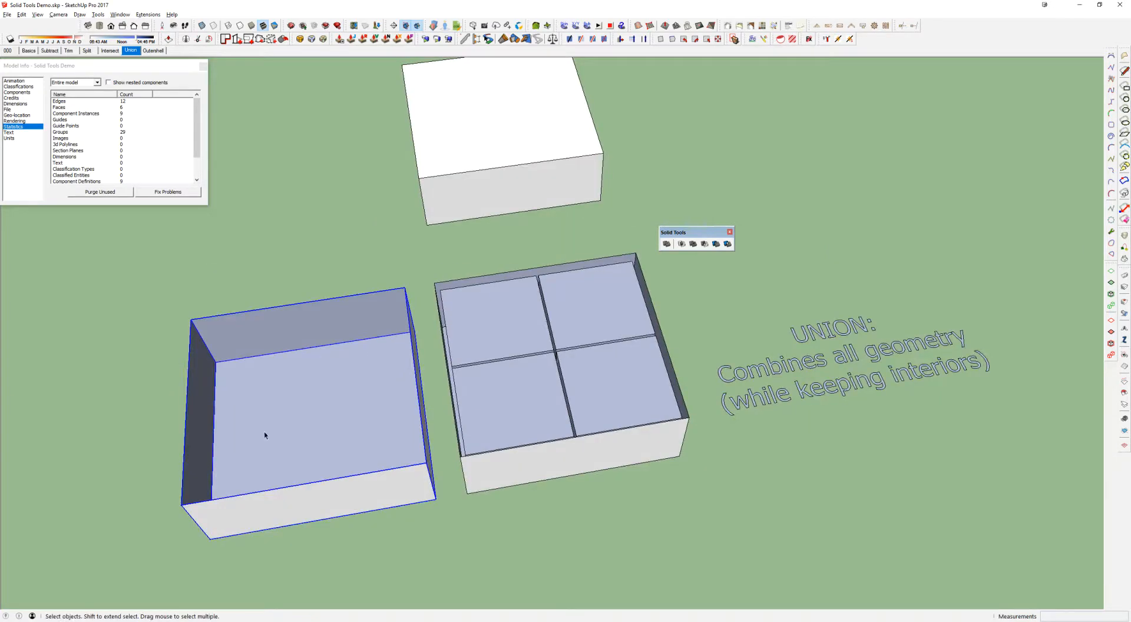
{"action": "middle_click_drag", "start_coordinate": [366, 387], "coordinate": [373, 325]}
{"action": "middle_click_drag", "start_coordinate": [606, 296], "coordinate": [597, 308]}
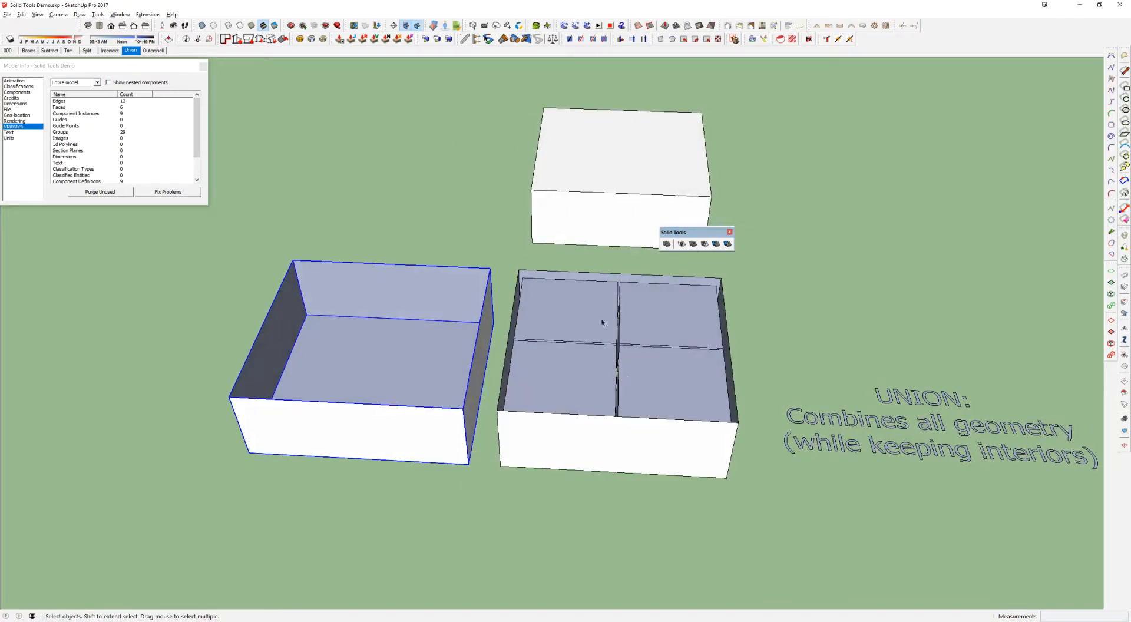
Open the Union box group, select one of its four interior compartment faces, and close the group
{"action": "double_click", "coordinate": [660, 320]}
{"action": "scroll", "coordinate": [629, 365], "scroll_direction": "up", "scroll_amount": 3}
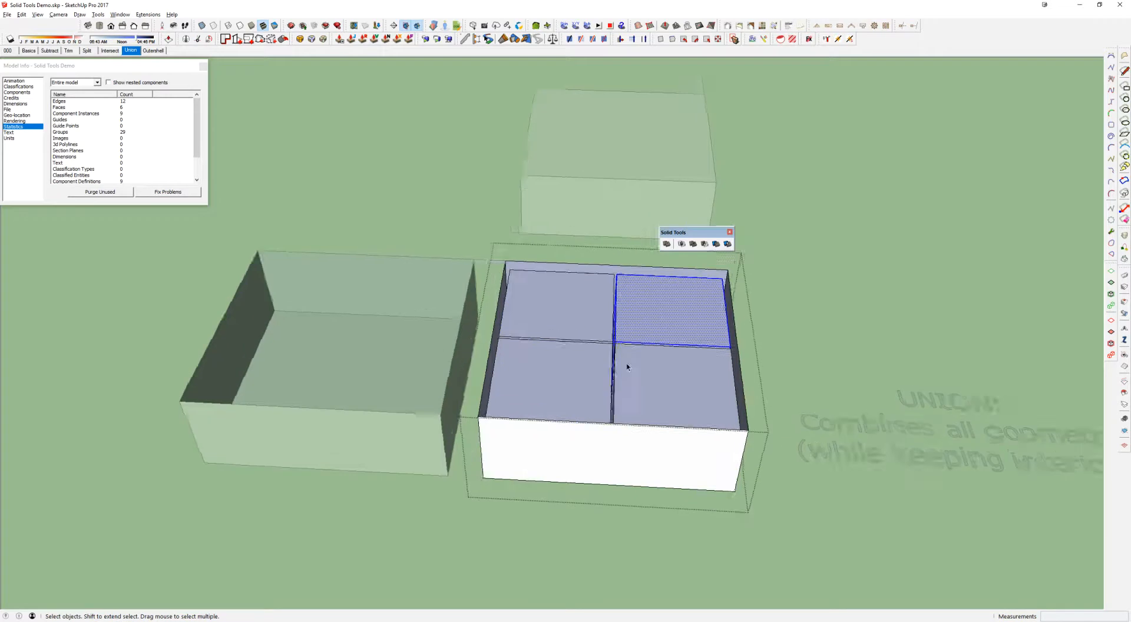
{"action": "scroll", "coordinate": [661, 356], "scroll_direction": "down", "scroll_amount": 2}
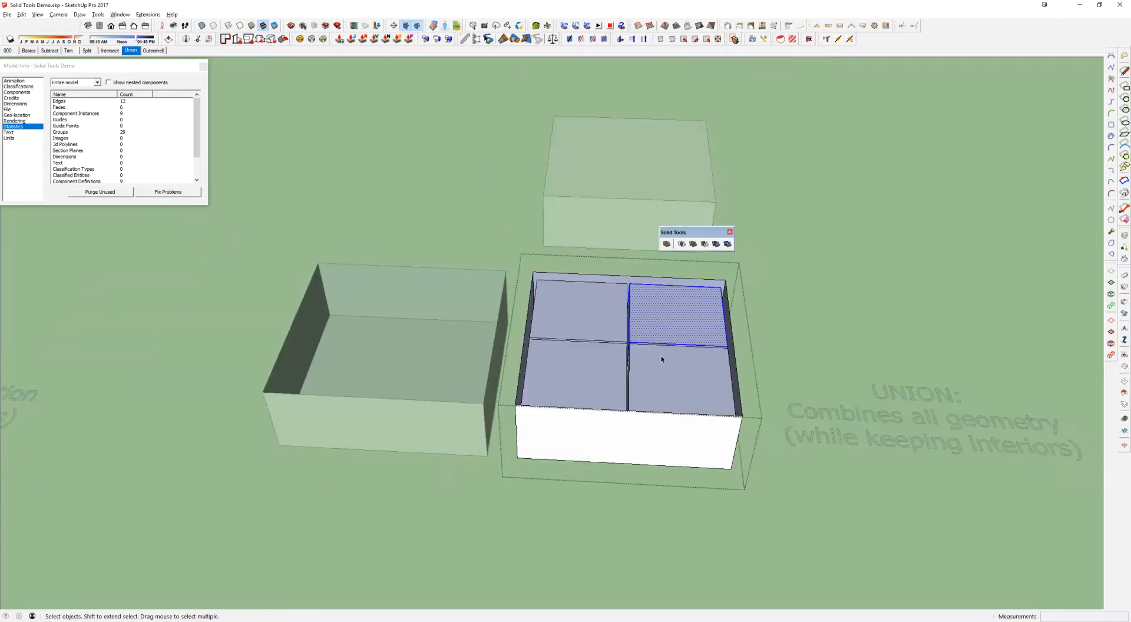
{"action": "key", "text": "Escape"}
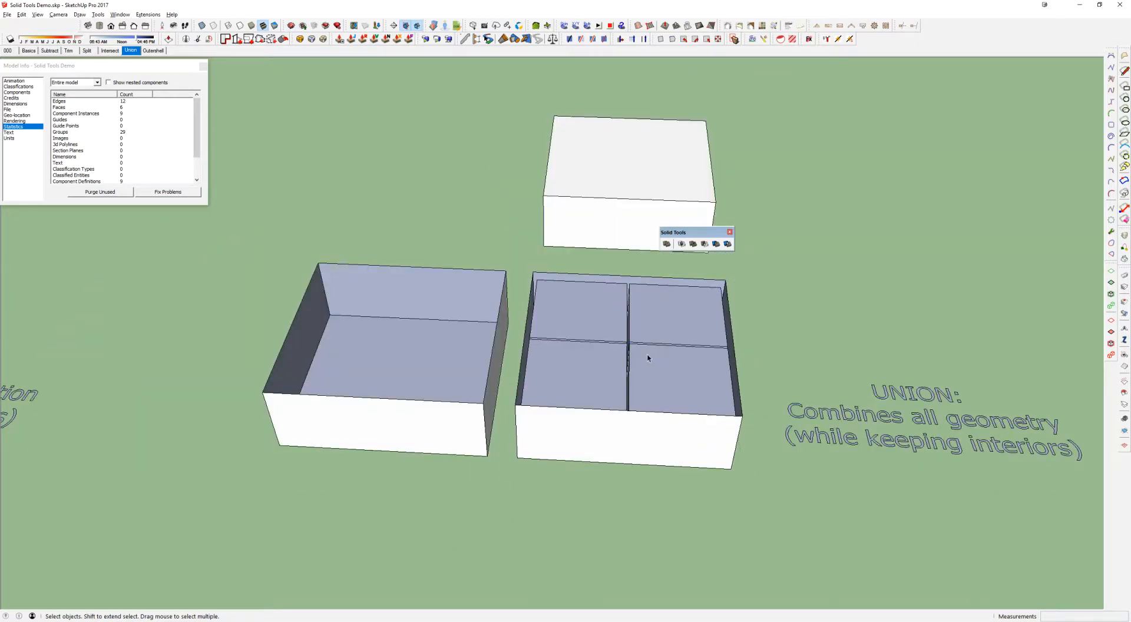
Undo the Outershell box's move and the hiding of both boxes' top faces, and leave group editing
{"action": "scroll", "coordinate": [648, 358], "scroll_direction": "down", "scroll_amount": 2}
{"action": "key", "text": "ctrl+z"}
{"action": "key", "text": "ctrl+z"}
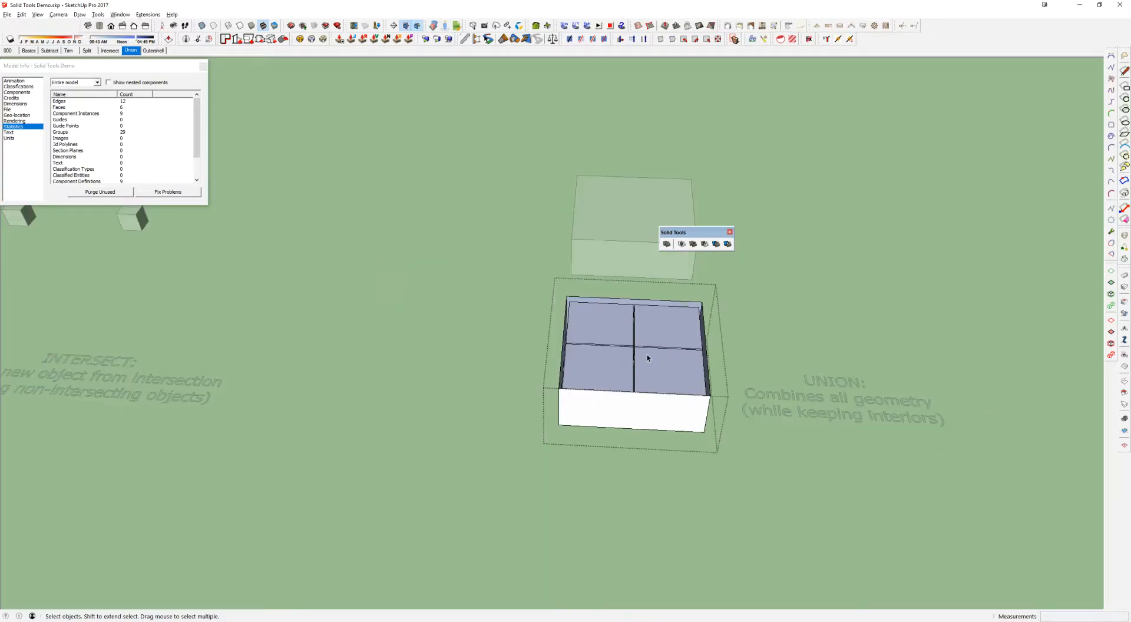
{"action": "scroll", "coordinate": [648, 358], "scroll_direction": "down", "scroll_amount": 2}
{"action": "left_click", "coordinate": [751, 346]}
{"action": "middle_click_drag", "start_coordinate": [751, 346], "coordinate": [522, 346], "text": "shift"}
{"action": "key", "text": "ctrl+z"}
{"action": "key", "text": "ctrl+z"}
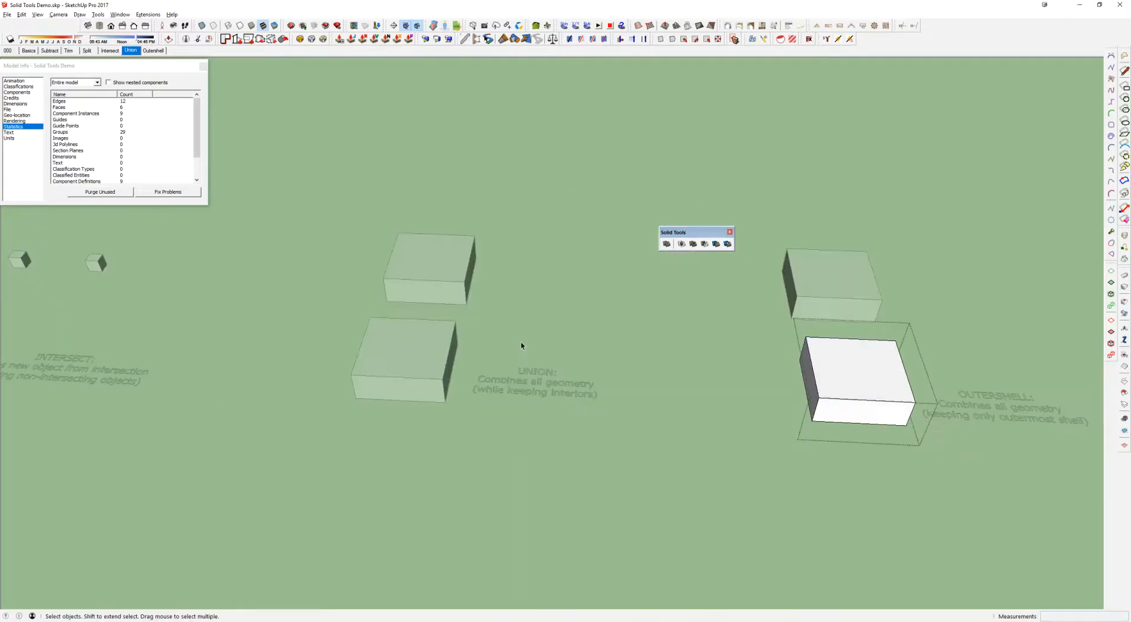
{"action": "key", "text": "Escape"}
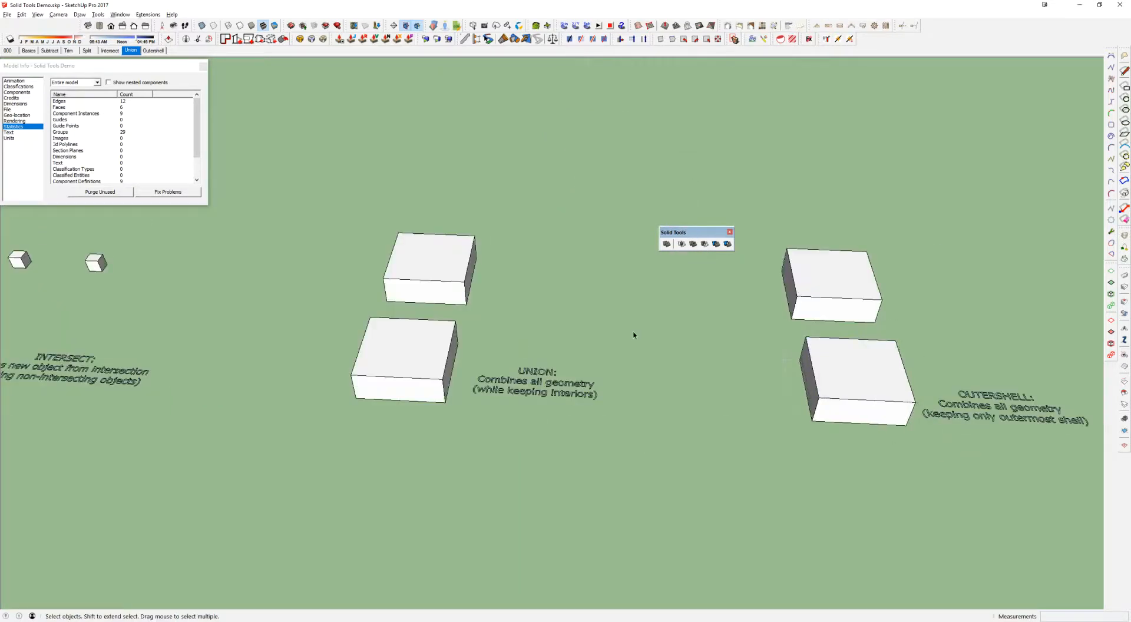
Review the row of solid examples, selecting solids in the Subtract and Union examples to compare them
{"action": "scroll", "coordinate": [611, 336], "scroll_direction": "down", "scroll_amount": 5}
{"action": "middle_click_drag", "start_coordinate": [611, 335], "coordinate": [758, 361], "text": "shift"}
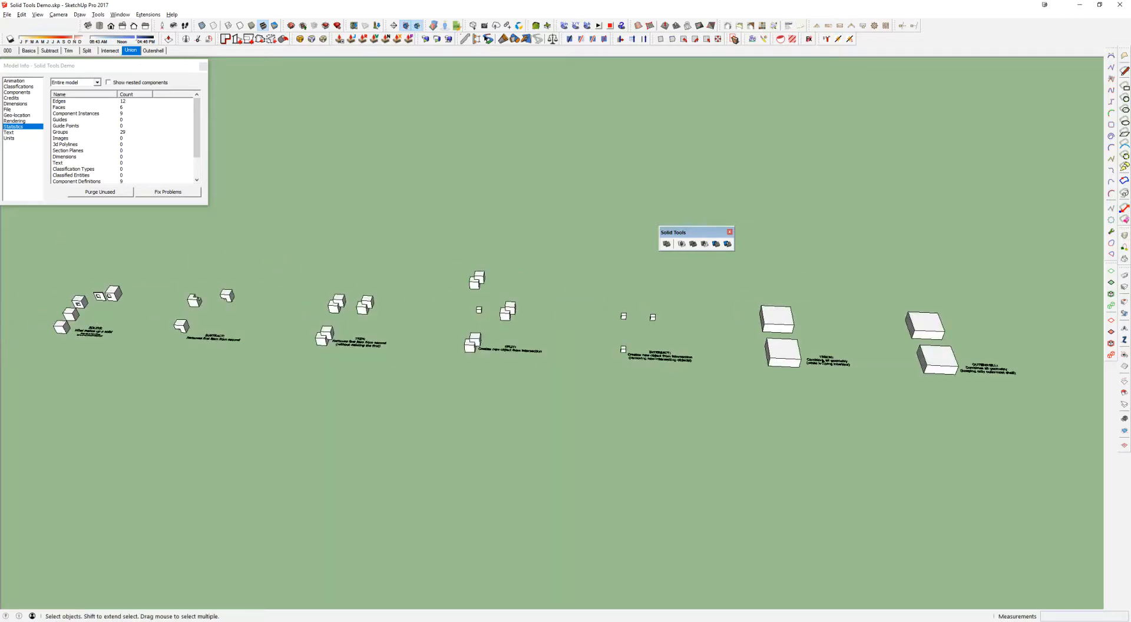
{"action": "middle_click_drag", "start_coordinate": [248, 296], "coordinate": [265, 299]}
{"action": "scroll", "coordinate": [209, 296], "scroll_direction": "up", "scroll_amount": 3}
{"action": "left_click", "coordinate": [168, 348]}
{"action": "left_click", "coordinate": [193, 309]}
{"action": "scroll", "coordinate": [240, 306], "scroll_direction": "down", "scroll_amount": 3}
{"action": "middle_click_drag", "start_coordinate": [904, 409], "coordinate": [664, 406], "text": "shift"}
{"action": "scroll", "coordinate": [662, 404], "scroll_direction": "up", "scroll_amount": 6}
{"action": "left_click", "coordinate": [478, 331]}
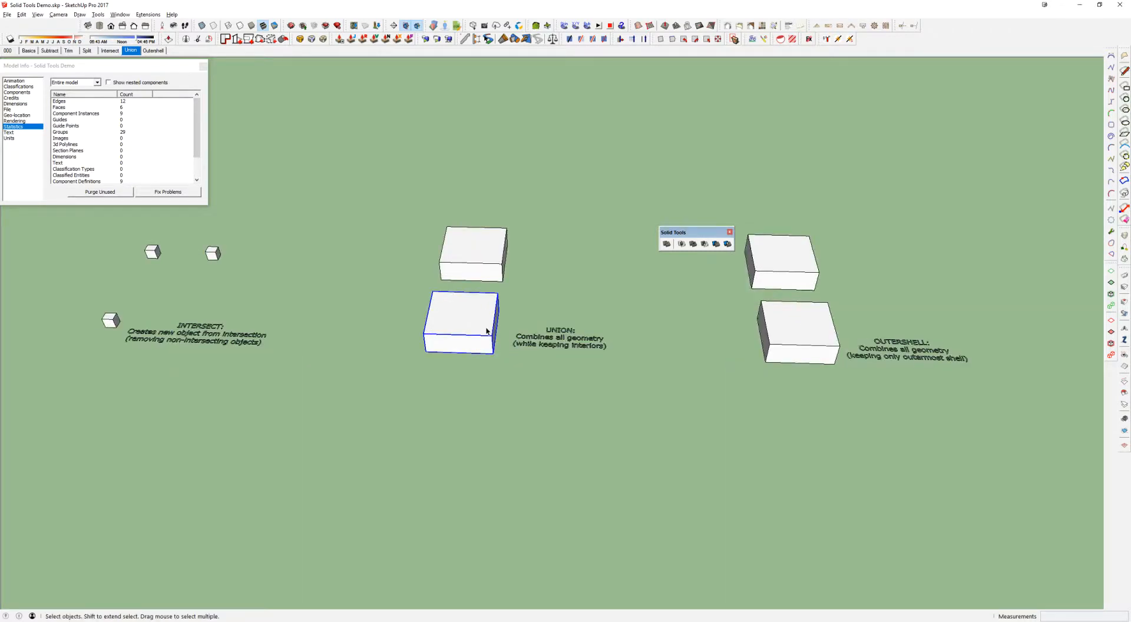
{"action": "scroll", "coordinate": [488, 331], "scroll_direction": "down", "scroll_amount": 6}
{"action": "middle_click_drag", "start_coordinate": [488, 332], "coordinate": [685, 370], "text": "shift"}
{"action": "left_click", "coordinate": [275, 347]}
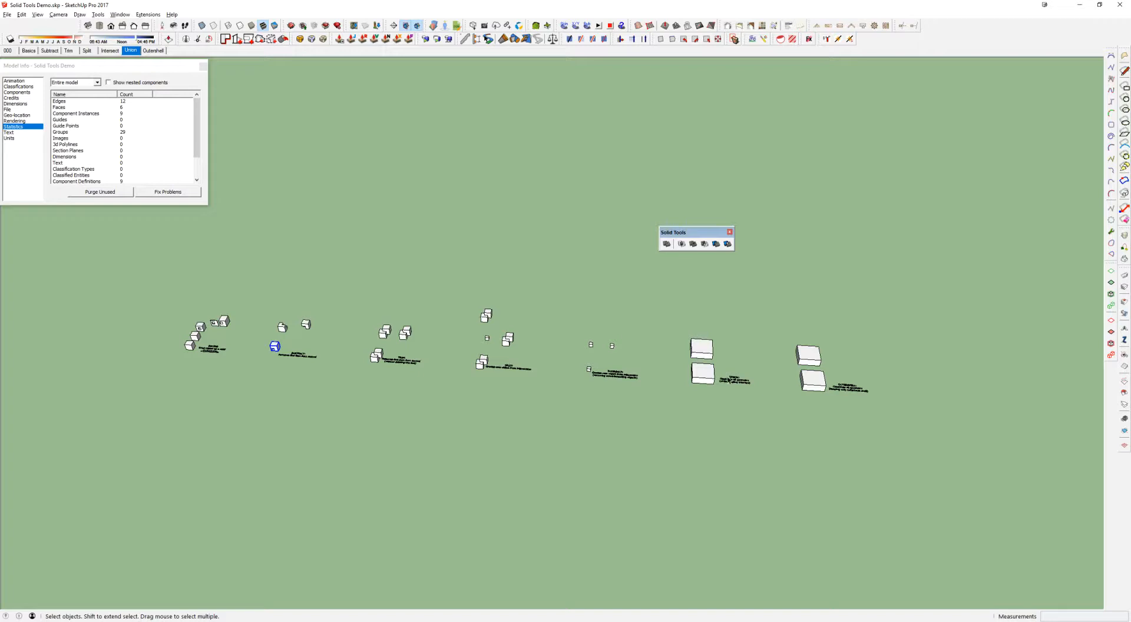
{"action": "left_click", "coordinate": [708, 378]}
{"action": "left_click", "coordinate": [274, 347]}
Draw a large rectangle on the ground behind the Trim and Split examples and pull it up into a thin slab
{"action": "key", "text": "r"}
{"action": "left_click", "coordinate": [386, 241]}
{"action": "left_click", "coordinate": [506, 277]}
{"action": "scroll", "coordinate": [476, 261], "scroll_direction": "up", "scroll_amount": 3}
{"action": "scroll", "coordinate": [475, 261], "scroll_direction": "up", "scroll_amount": 2}
{"action": "key", "text": "p"}
{"action": "left_click", "coordinate": [465, 269]}
{"action": "left_click", "coordinate": [461, 263]}
Group the whole slab and paste a copy of its top face in place as a separate group
{"action": "key", "text": "space"}
{"action": "scroll", "coordinate": [464, 267], "scroll_direction": "up", "scroll_amount": 2}
{"action": "left_click", "coordinate": [463, 265]}
{"action": "double_click", "coordinate": [463, 265]}
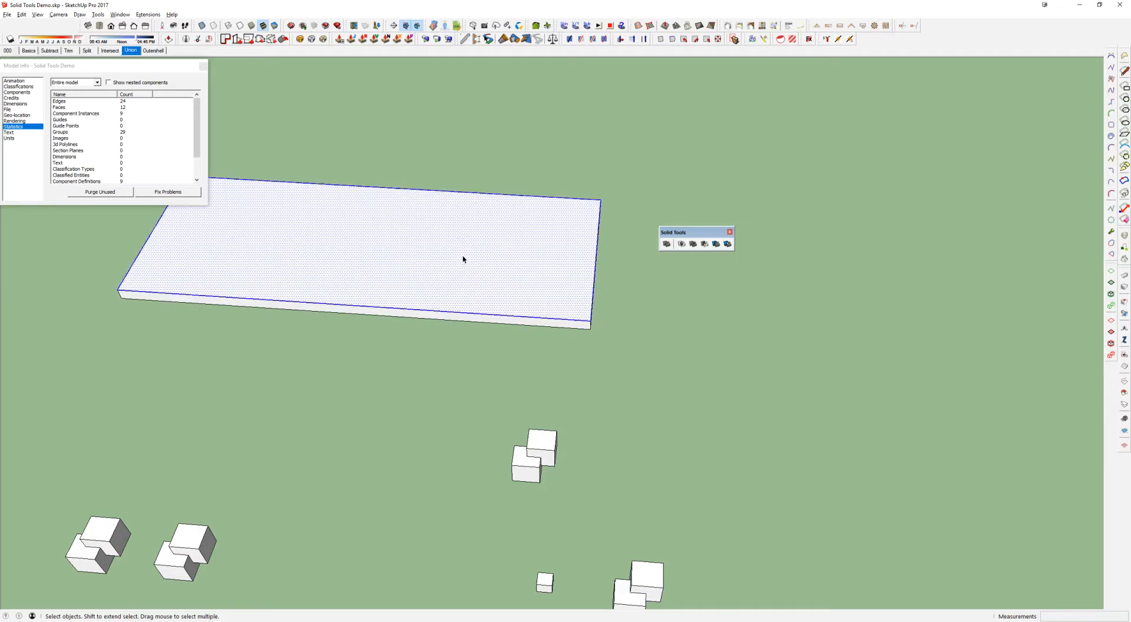
{"action": "triple_click", "coordinate": [466, 257]}
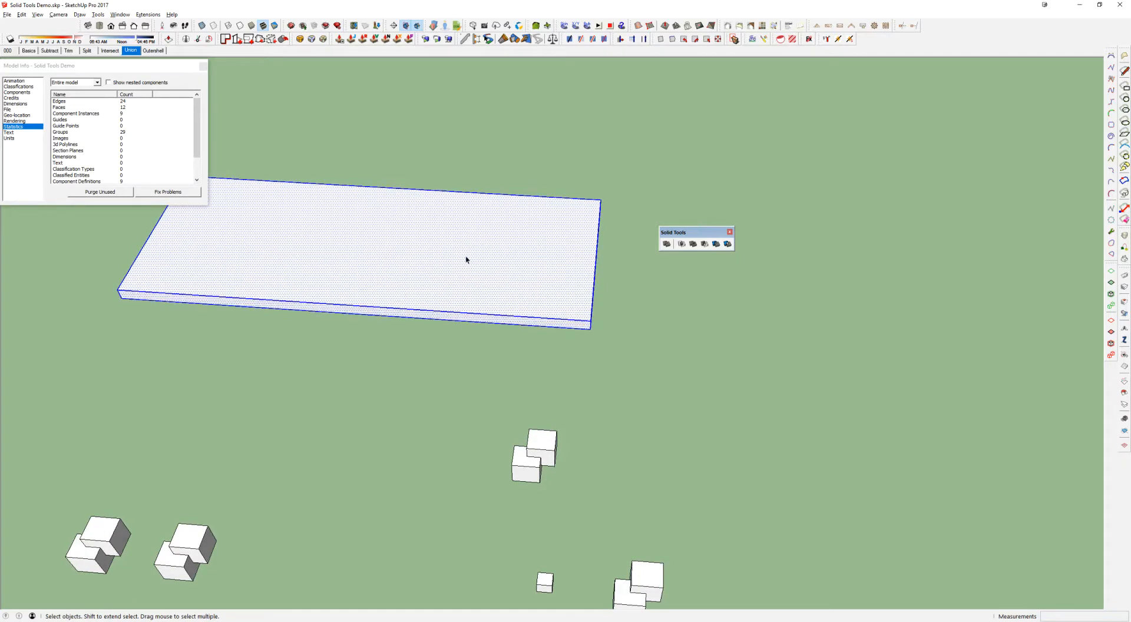
{"action": "key", "text": "ctrl+g"}
{"action": "key", "text": "ctrl+shift+v"}
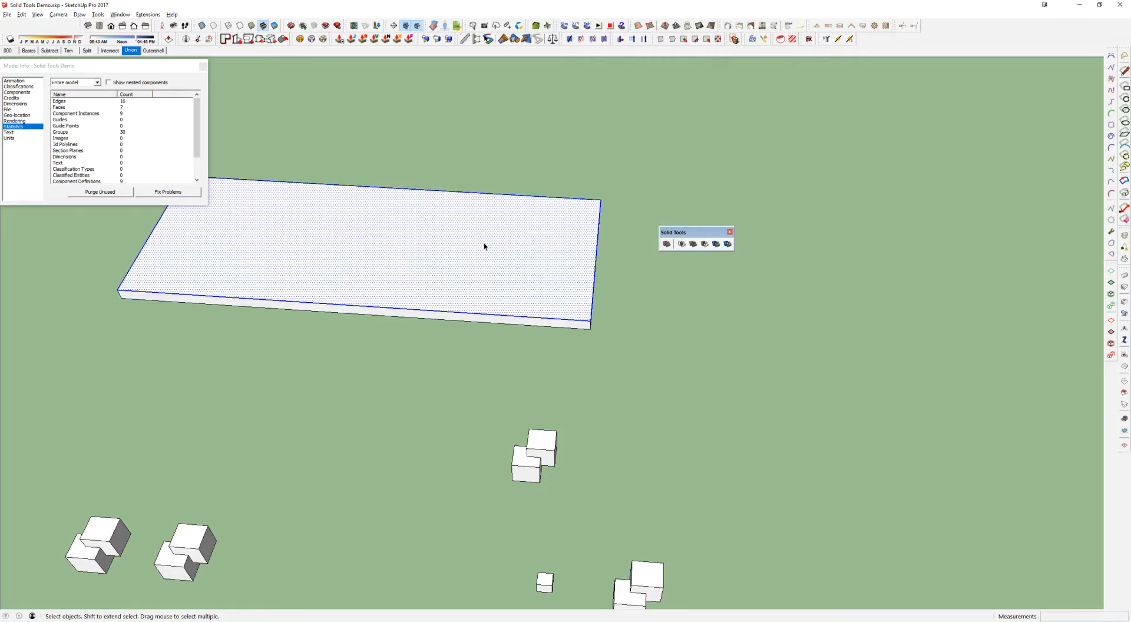
{"action": "key", "text": "ctrl+g"}
Open the copied face's group, offset its outline inward by 8 inches, and remove the inner face
{"action": "double_click", "coordinate": [528, 228]}
{"action": "key", "text": "f"}
{"action": "left_click", "coordinate": [528, 226]}
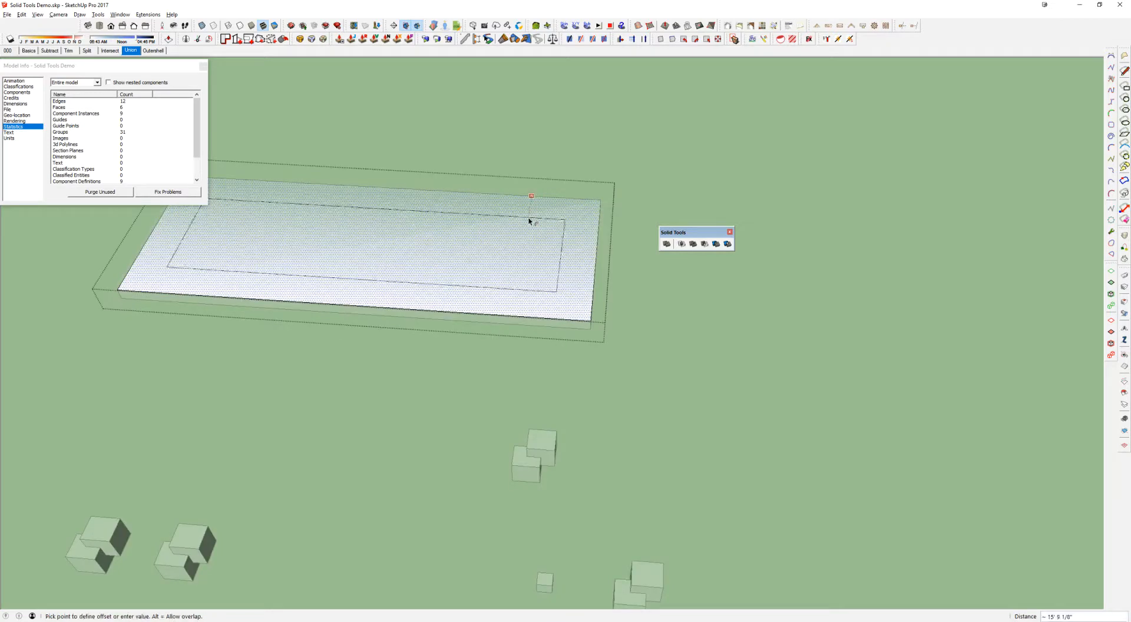
{"action": "type", "text": "8"}
{"action": "key", "text": "Return"}
{"action": "key", "text": "space"}
{"action": "left_click", "coordinate": [487, 231]}
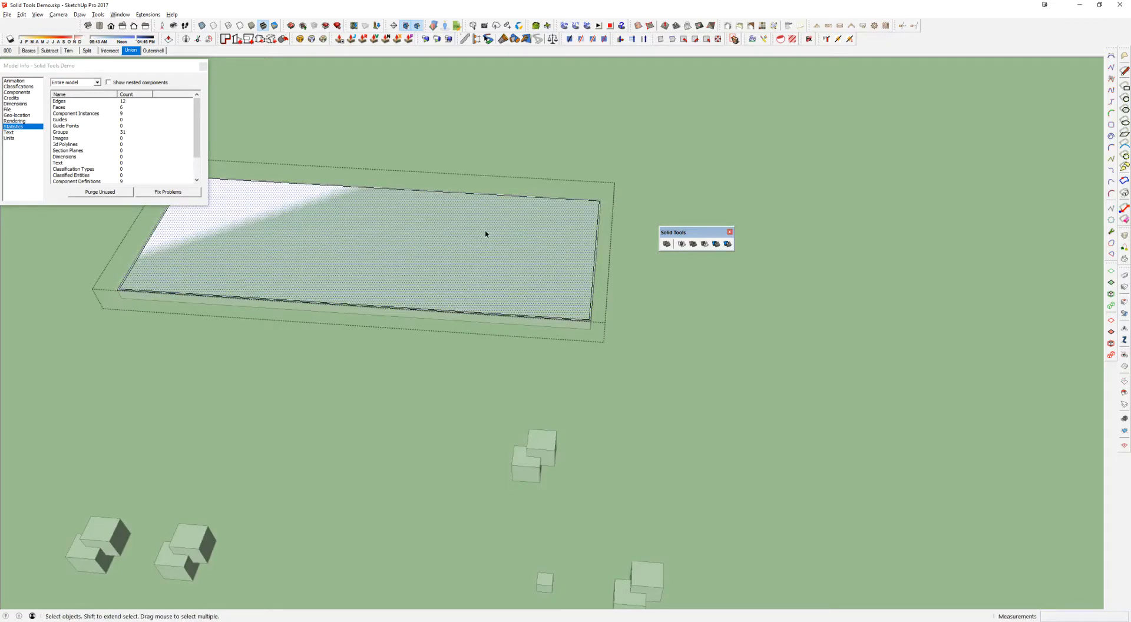
Pull the perimeter ring on the slab up into tall walls
{"action": "key", "text": "p"}
{"action": "left_click", "coordinate": [596, 260]}
{"action": "left_click", "coordinate": [605, 193]}
{"action": "middle_click_drag", "start_coordinate": [556, 260], "coordinate": [457, 293]}
{"action": "key", "text": "space"}
Combine the wall group and the floor slab into one solid with Outer Shell
{"action": "left_click", "coordinate": [625, 434]}
{"action": "left_click", "coordinate": [616, 316]}
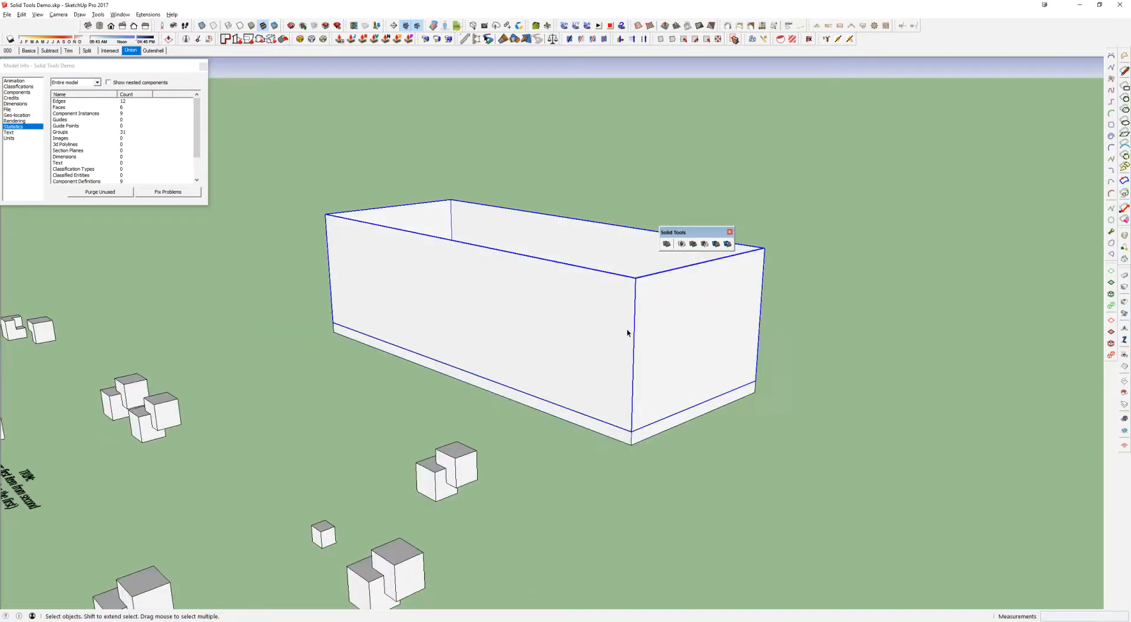
{"action": "key", "text": "shift+o"}
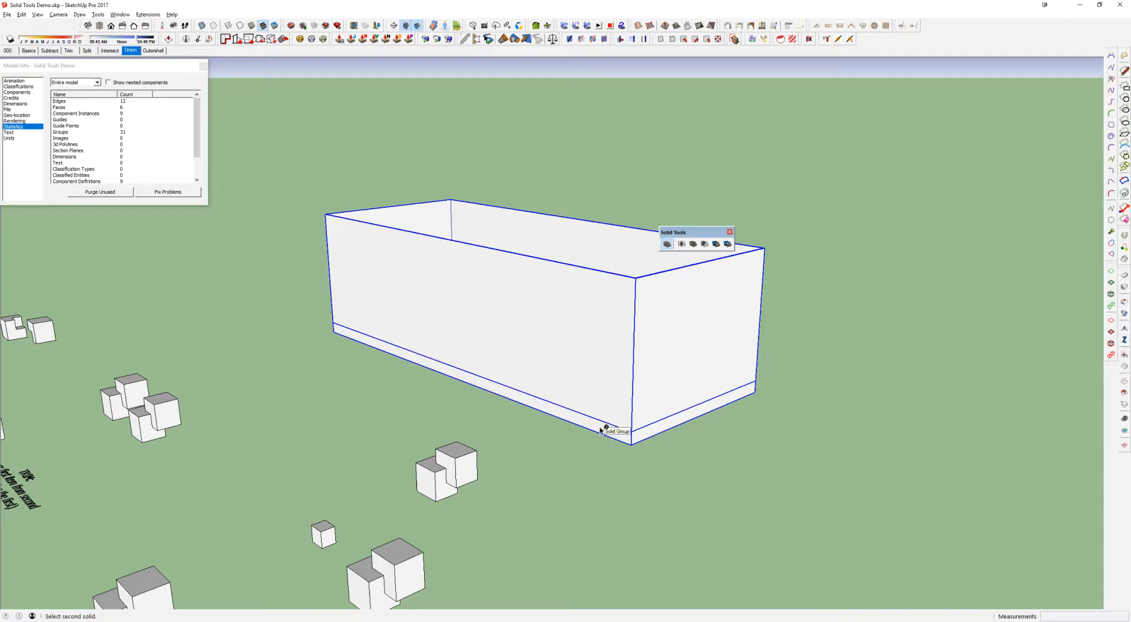
{"action": "left_click", "coordinate": [600, 431]}
Open the combined box and examine how its walls and floor are joined
{"action": "middle_click_drag", "start_coordinate": [607, 430], "coordinate": [827, 432]}
{"action": "double_click", "coordinate": [535, 405]}
{"action": "key", "text": "x"}
{"action": "middle_click_drag", "start_coordinate": [542, 399], "coordinate": [564, 436]}
{"action": "scroll", "coordinate": [622, 355], "scroll_direction": "down", "scroll_amount": 2}
{"action": "key", "text": "x"}
{"action": "scroll", "coordinate": [563, 406], "scroll_direction": "down", "scroll_amount": 3}
{"action": "left_click", "coordinate": [564, 436]}
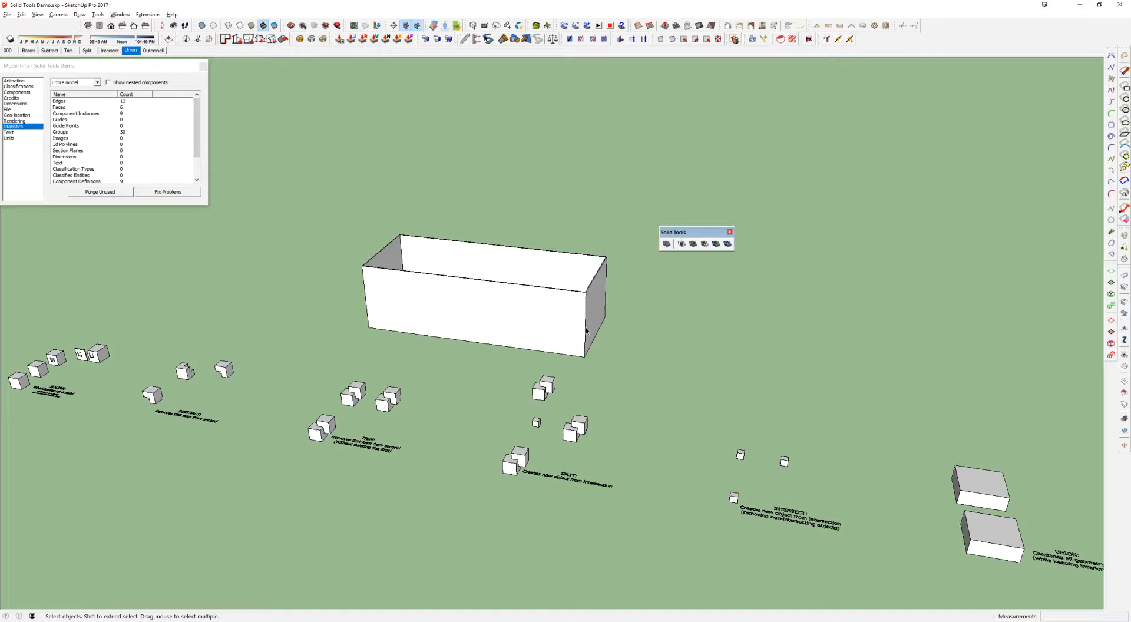
Delete the combined hollow box behind the example row
{"action": "scroll", "coordinate": [586, 330], "scroll_direction": "down", "scroll_amount": 4}
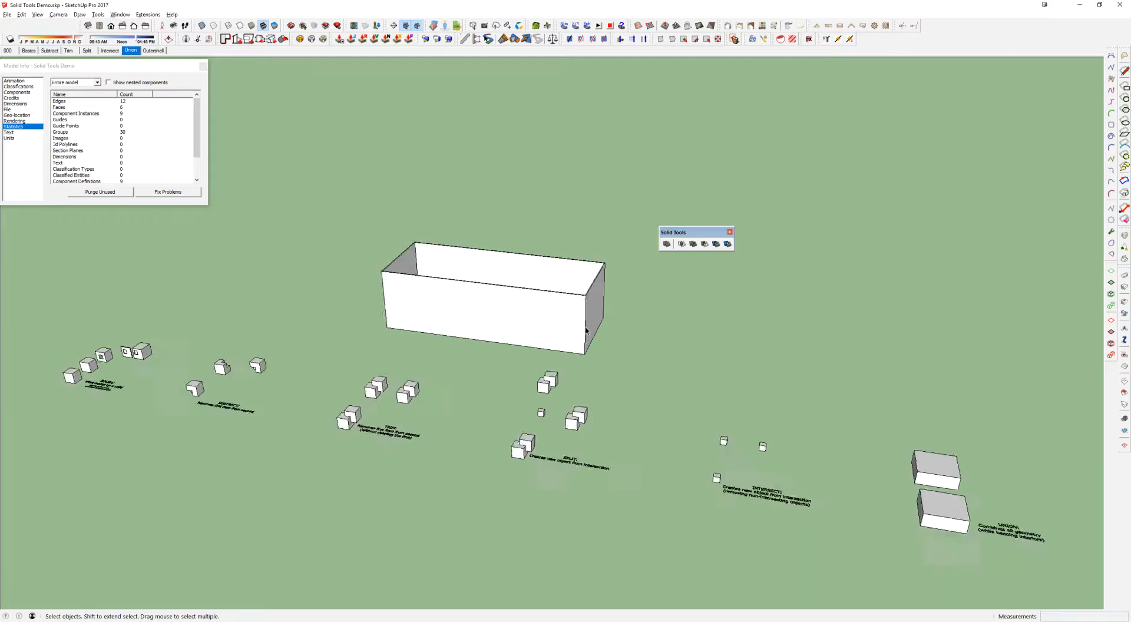
{"action": "left_click", "coordinate": [585, 331]}
{"action": "key", "text": "Delete"}
{"action": "middle_click_drag", "start_coordinate": [587, 331], "coordinate": [646, 370]}
{"action": "left_click_drag", "start_coordinate": [1018, 466], "coordinate": [83, 304]}
{"action": "left_click", "coordinate": [291, 344]}
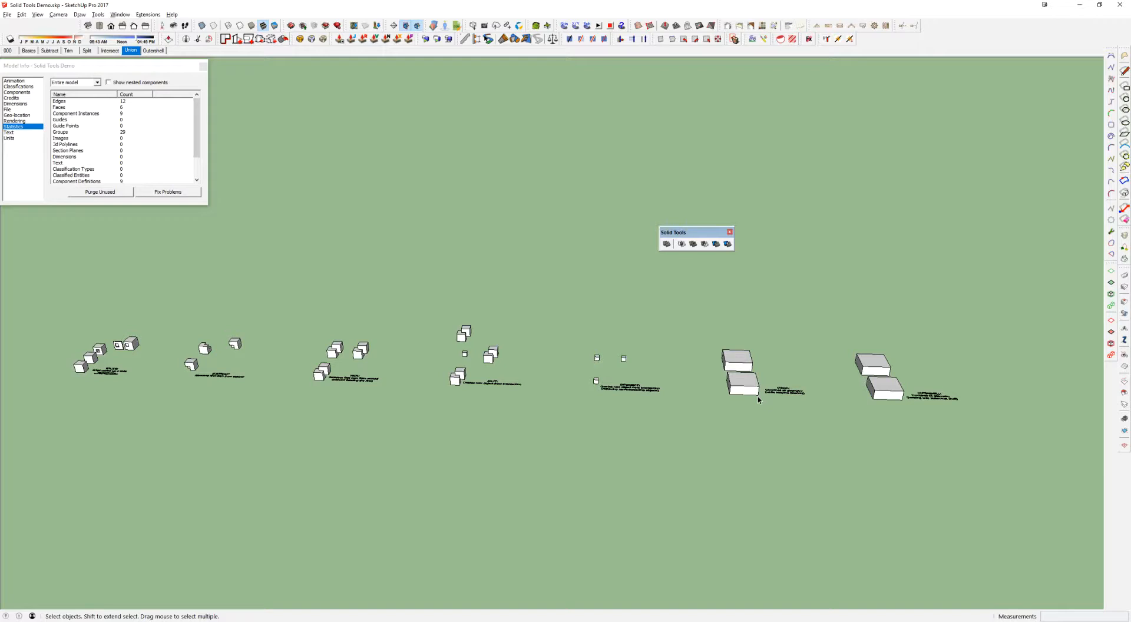
{"action": "middle_click_drag", "start_coordinate": [885, 480], "coordinate": [832, 462]}
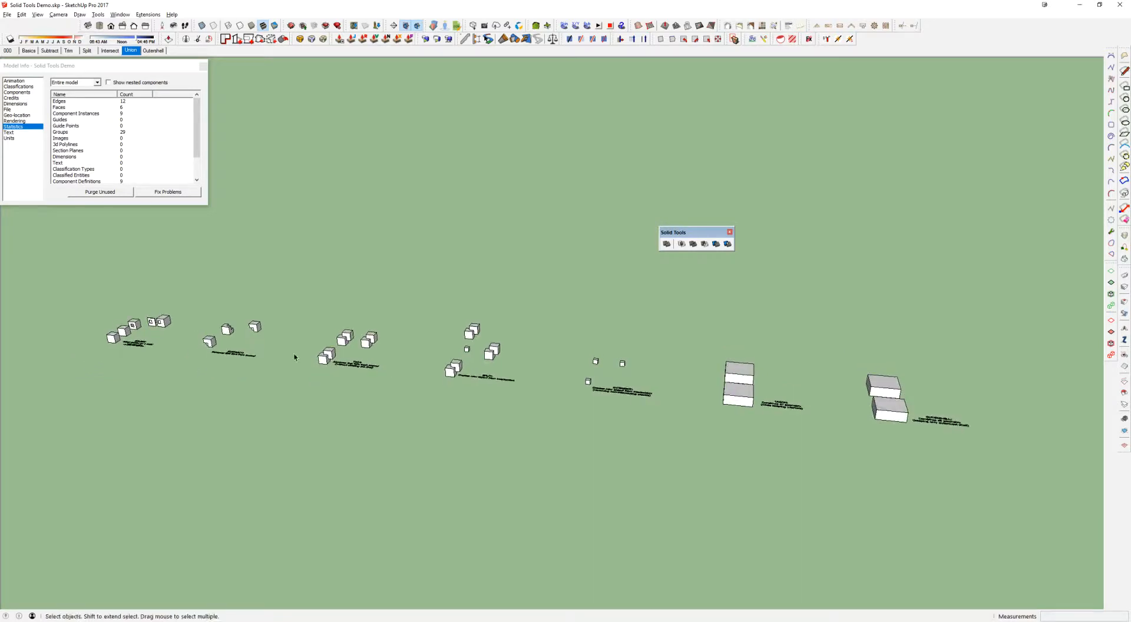
{"action": "left_click", "coordinate": [168, 321]}
Draw a rectangle on the empty ground behind the Split and Intersect examples
{"action": "scroll", "coordinate": [415, 380], "scroll_direction": "up", "scroll_amount": 6}
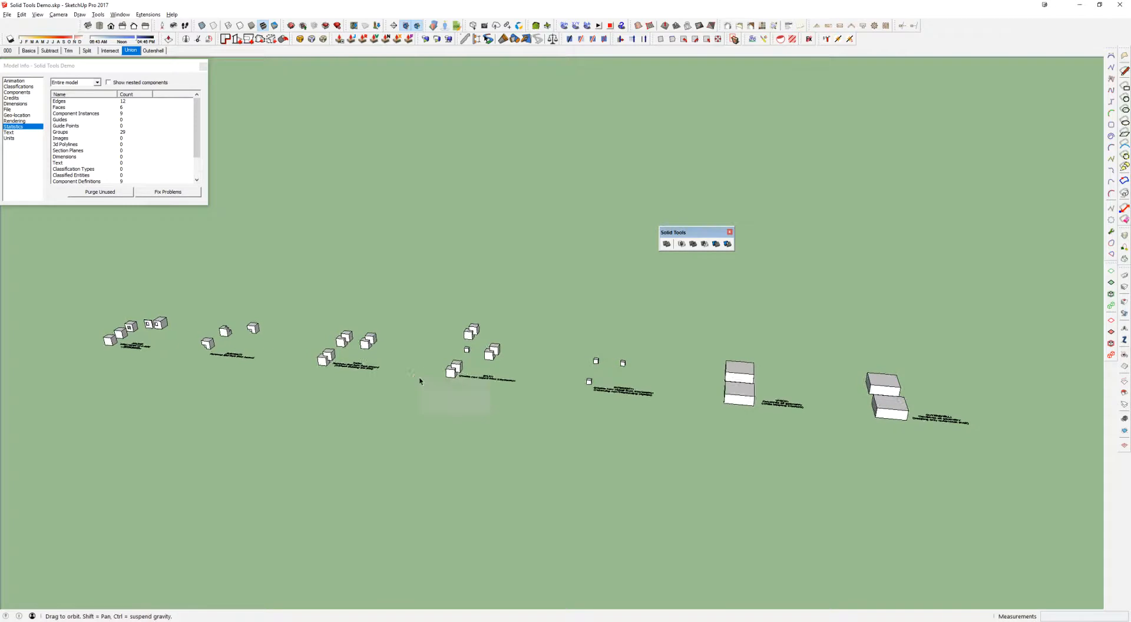
{"action": "key", "text": "r"}
{"action": "left_click", "coordinate": [598, 270]}
{"action": "left_click", "coordinate": [514, 320]}
{"action": "scroll", "coordinate": [514, 320], "scroll_direction": "up", "scroll_amount": 3}
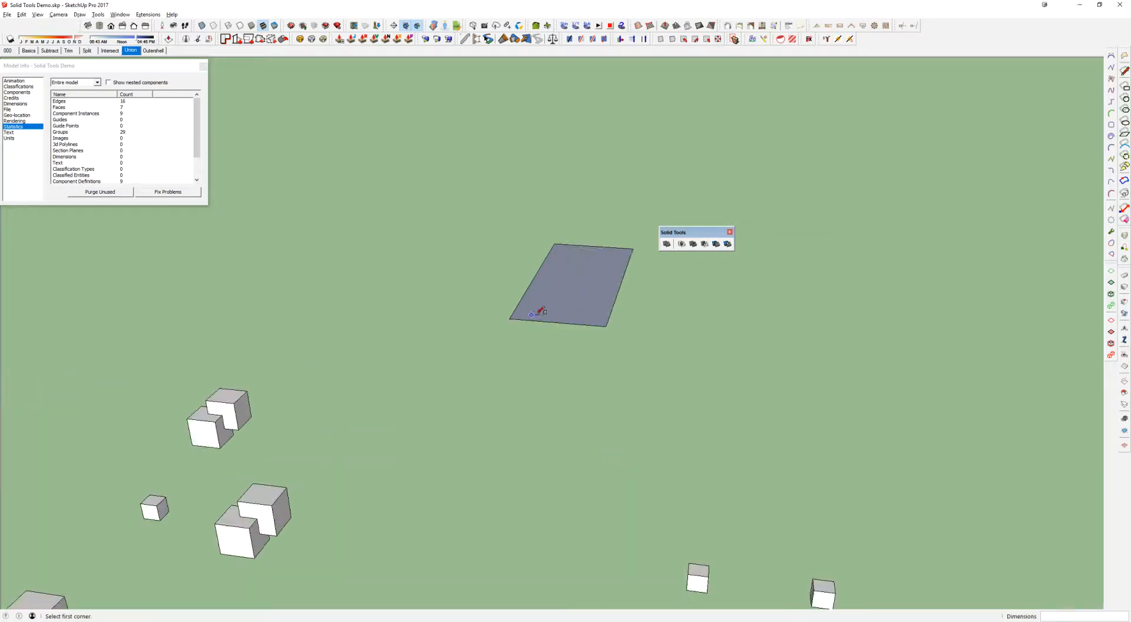
Pull the rectangle up into a box and make the box a group
{"action": "key", "text": "p"}
{"action": "left_click", "coordinate": [538, 306]}
{"action": "left_click", "coordinate": [555, 236]}
{"action": "key", "text": "space"}
{"action": "triple_click", "coordinate": [558, 268]}
{"action": "key", "text": "ctrl+g"}
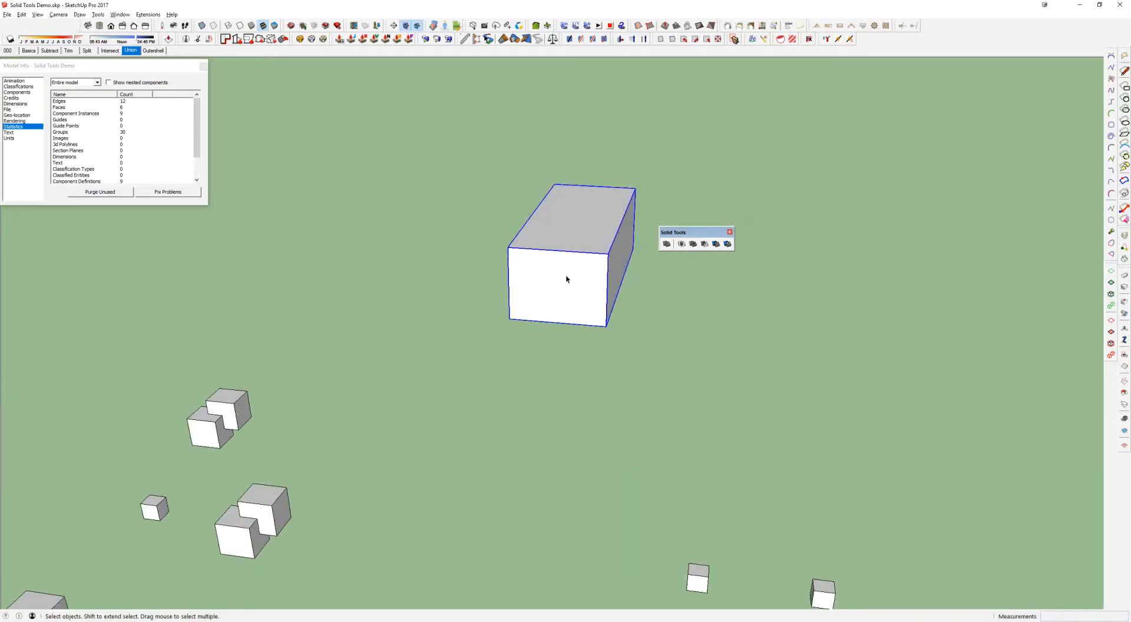
Draw a small 24-sided circle centred on the upper corner of the box's front face
{"action": "scroll", "coordinate": [566, 277], "scroll_direction": "up", "scroll_amount": 2}
{"action": "key", "text": "c"}
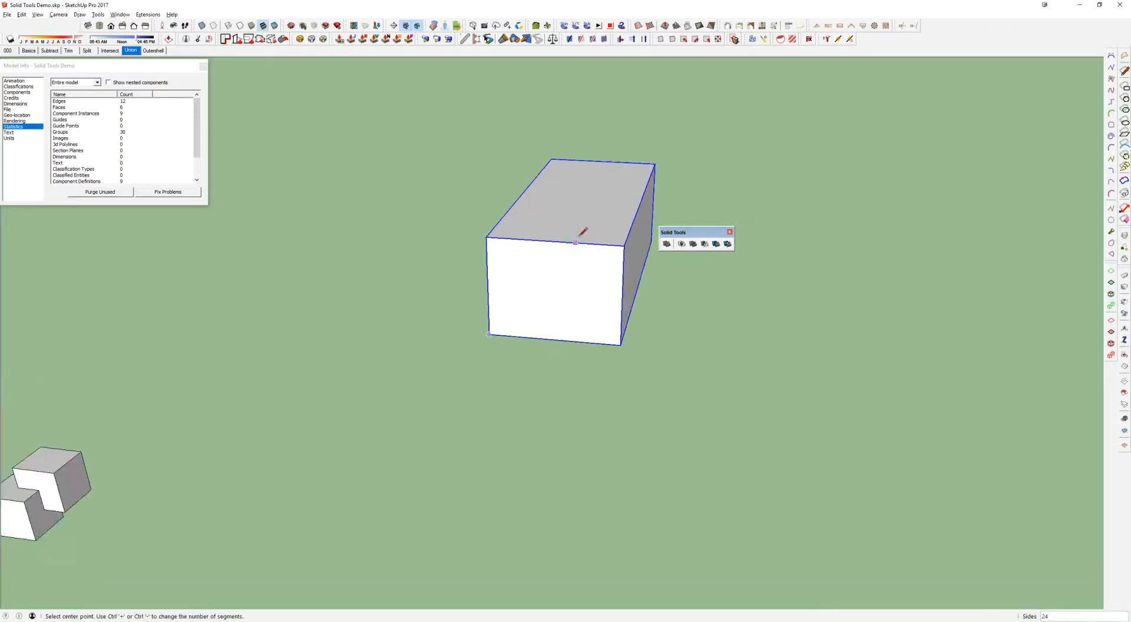
{"action": "left_click", "coordinate": [624, 245]}
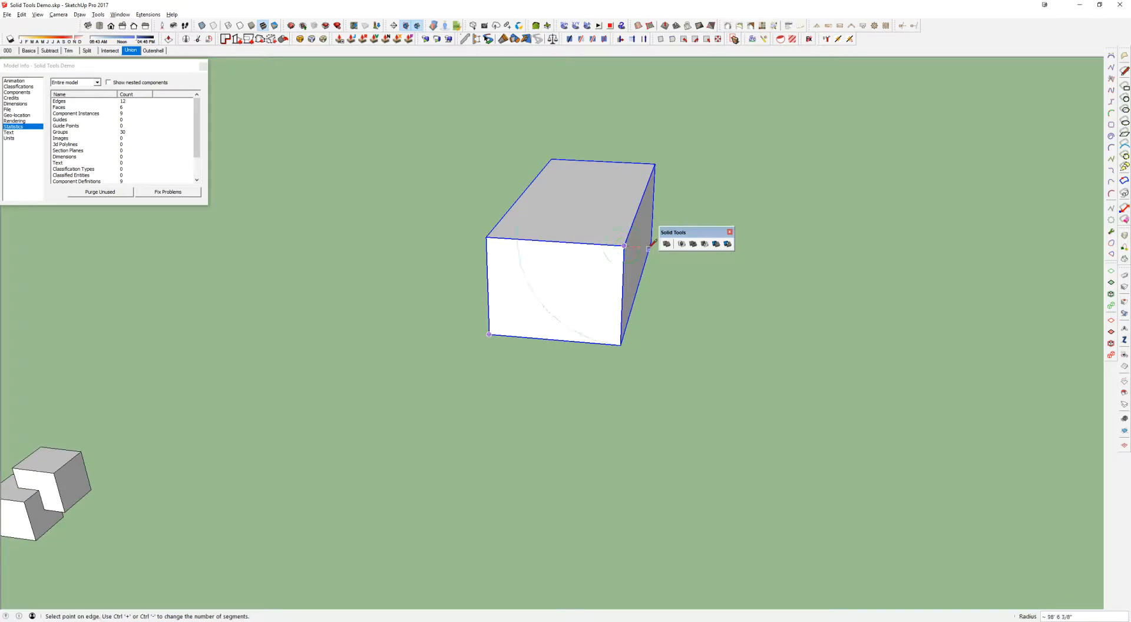
{"action": "left_click", "coordinate": [645, 243]}
{"action": "scroll", "coordinate": [578, 276], "scroll_direction": "up", "scroll_amount": 3}
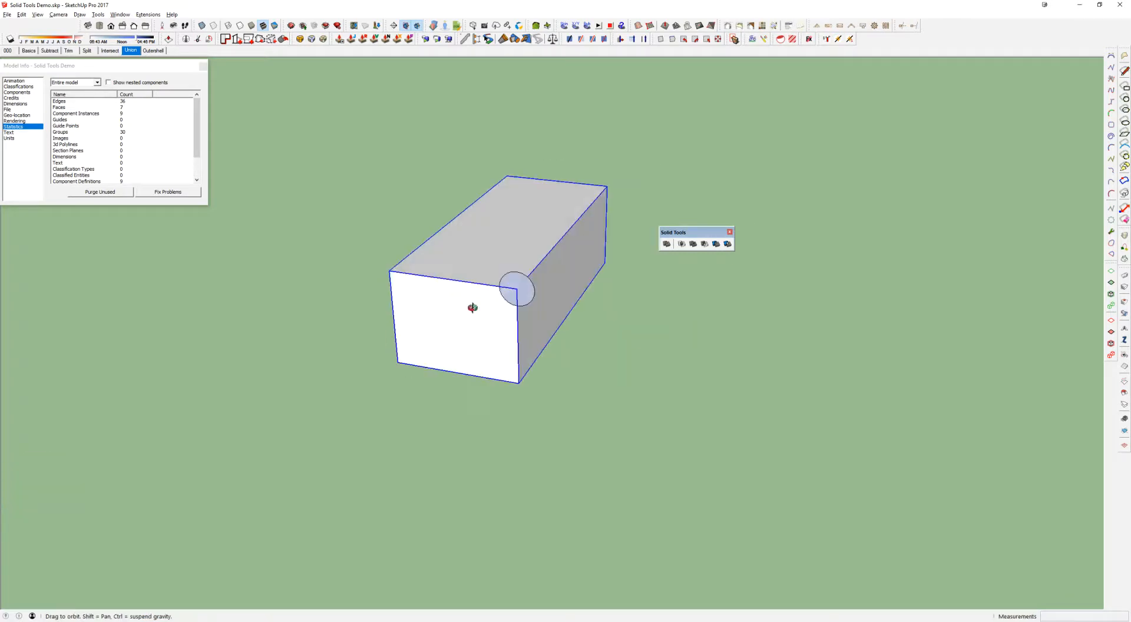
{"action": "scroll", "coordinate": [578, 282], "scroll_direction": "up", "scroll_amount": 1}
Extrude the circle along the box into a long cylinder and make the cylinder a group
{"action": "key", "text": "p"}
{"action": "left_click", "coordinate": [583, 269]}
{"action": "left_click", "coordinate": [688, 163]}
{"action": "middle_click_drag", "start_coordinate": [688, 164], "coordinate": [537, 294]}
{"action": "key", "text": "space"}
{"action": "left_click", "coordinate": [521, 281]}
{"action": "triple_click", "coordinate": [520, 281]}
{"action": "key", "text": "g"}
Rotate the cylinder group so that it runs at an angle through the box's top and side
{"action": "left_click", "coordinate": [309, 236]}
{"action": "key", "text": "q"}
{"action": "key", "text": "space"}
{"action": "left_click", "coordinate": [433, 311]}
{"action": "key", "text": "q"}
{"action": "left_click", "coordinate": [444, 248]}
{"action": "left_click", "coordinate": [392, 205]}
{"action": "middle_click_drag", "start_coordinate": [495, 265], "coordinate": [710, 207]}
{"action": "left_click", "coordinate": [517, 347]}
{"action": "left_click", "coordinate": [438, 361]}
{"action": "left_click", "coordinate": [440, 412]}
{"action": "scroll", "coordinate": [457, 377], "scroll_direction": "down", "scroll_amount": 2}
{"action": "middle_click_drag", "start_coordinate": [472, 370], "coordinate": [624, 285]}
Scale the cylinder group so that both ends protrude beyond the box
{"action": "key", "text": "s"}
{"action": "middle_click_drag", "start_coordinate": [478, 318], "coordinate": [528, 269]}
{"action": "key", "text": "x"}
{"action": "left_click_drag", "start_coordinate": [425, 296], "coordinate": [165, 432]}
{"action": "key", "text": "x"}
{"action": "middle_click_drag", "start_coordinate": [467, 324], "coordinate": [639, 417]}
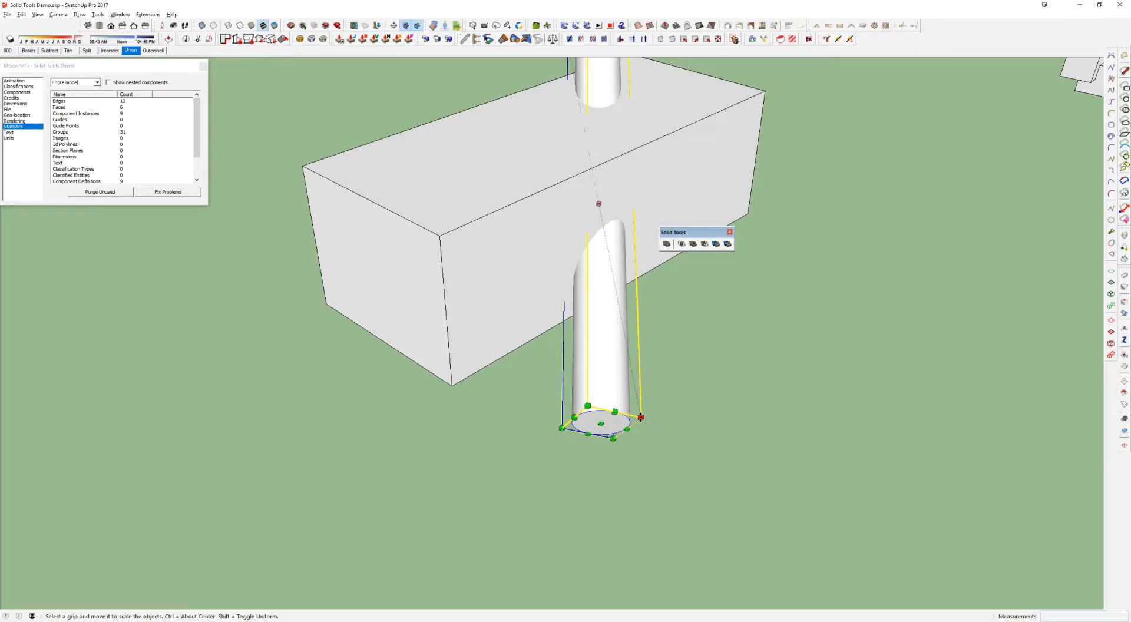
{"action": "left_click_drag", "start_coordinate": [641, 418], "coordinate": [640, 419]}
{"action": "key", "text": "space"}
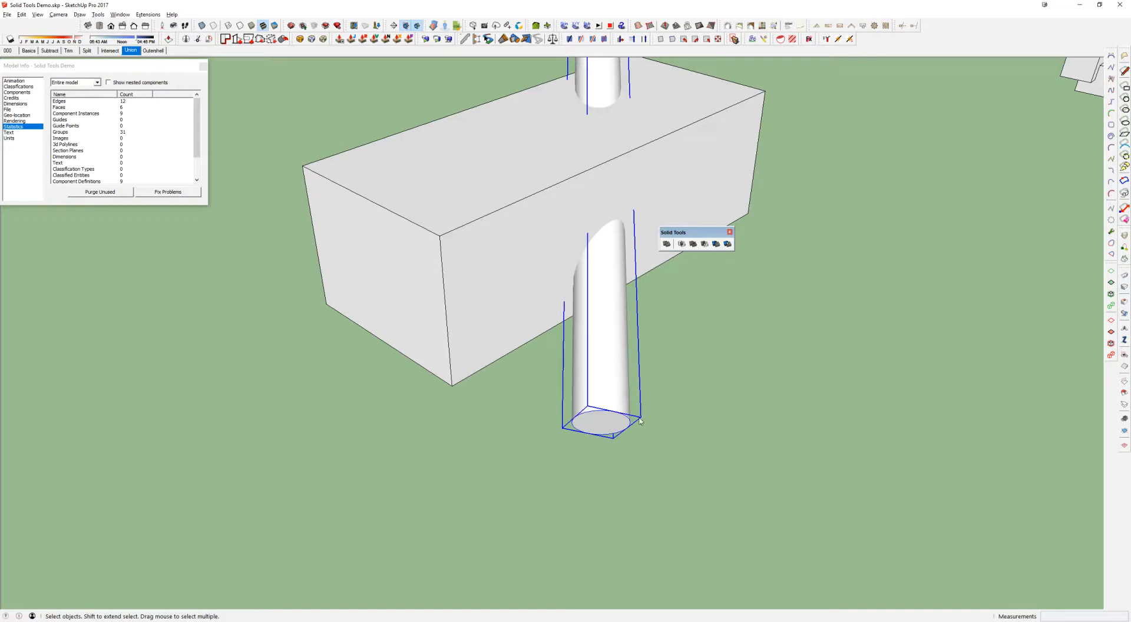
{"action": "scroll", "coordinate": [636, 412], "scroll_direction": "down", "scroll_amount": 3}
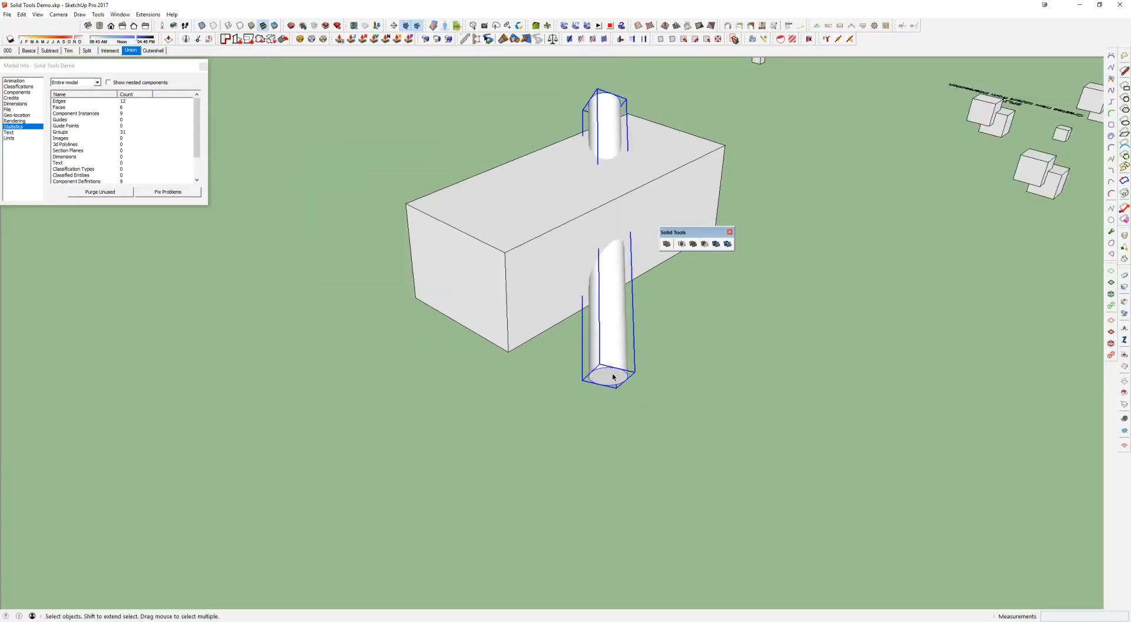
Open the cylinder group and scale up its lower end face to make the cylinder taper
{"action": "double_click", "coordinate": [612, 372]}
{"action": "triple_click", "coordinate": [611, 374]}
{"action": "left_click", "coordinate": [610, 377]}
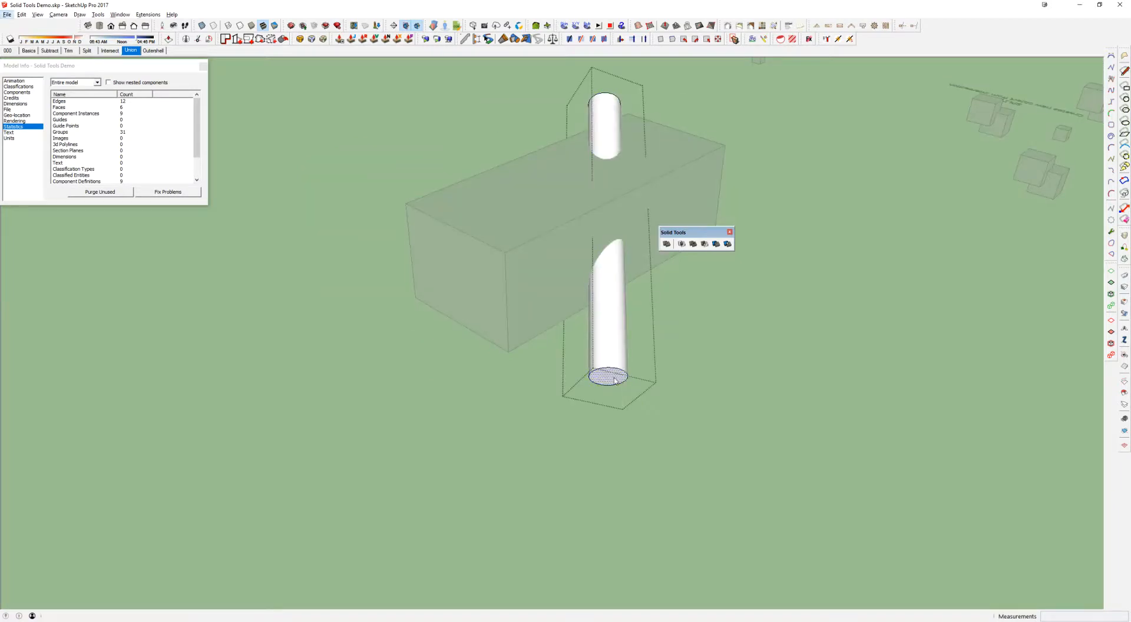
{"action": "middle_click_drag", "start_coordinate": [611, 377], "coordinate": [617, 372]}
{"action": "scroll", "coordinate": [617, 372], "scroll_direction": "up", "scroll_amount": 2}
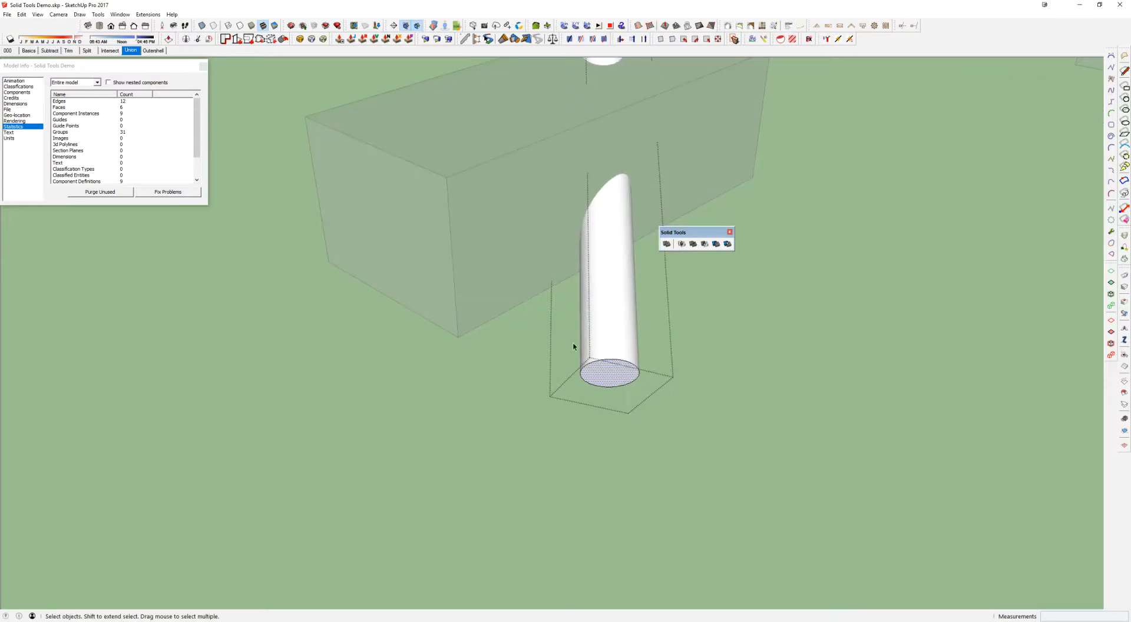
{"action": "key", "text": "s"}
{"action": "left_click_drag", "start_coordinate": [650, 365], "coordinate": [761, 348]}
{"action": "key", "text": "Escape"}
Subtract the tapered cylinder from the box and inspect the hole from below and above
{"action": "middle_click_drag", "start_coordinate": [651, 330], "coordinate": [478, 381]}
{"action": "left_click", "coordinate": [480, 380]}
{"action": "key", "text": "shift+s"}
{"action": "left_click", "coordinate": [580, 364]}
{"action": "middle_click_drag", "start_coordinate": [546, 348], "coordinate": [831, 205]}
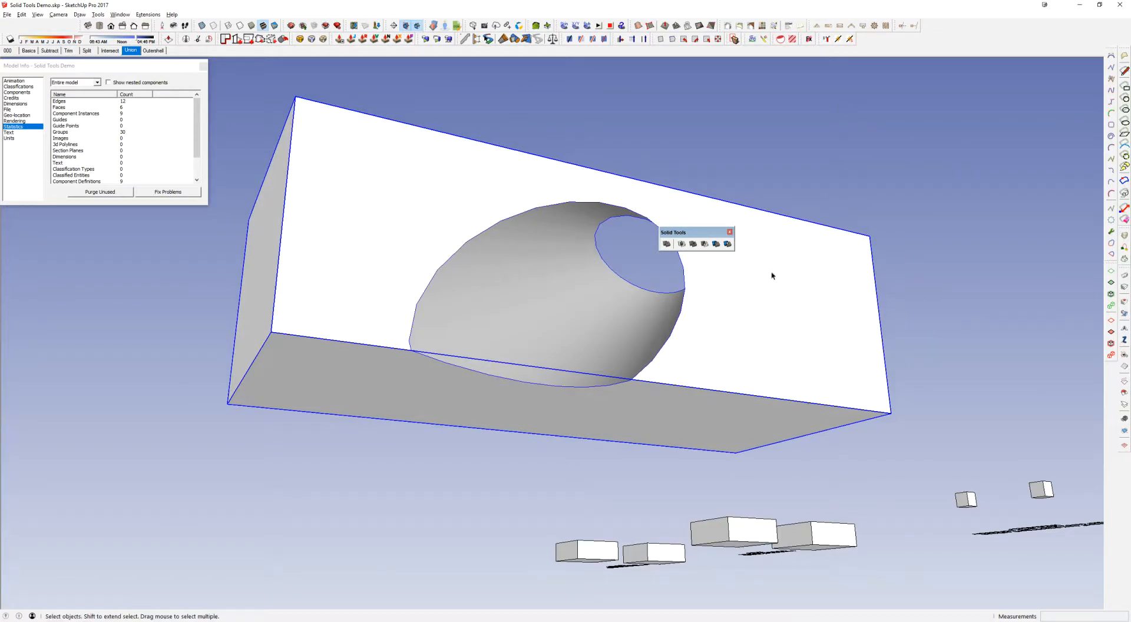
{"action": "middle_click_drag", "start_coordinate": [773, 299], "coordinate": [561, 379]}
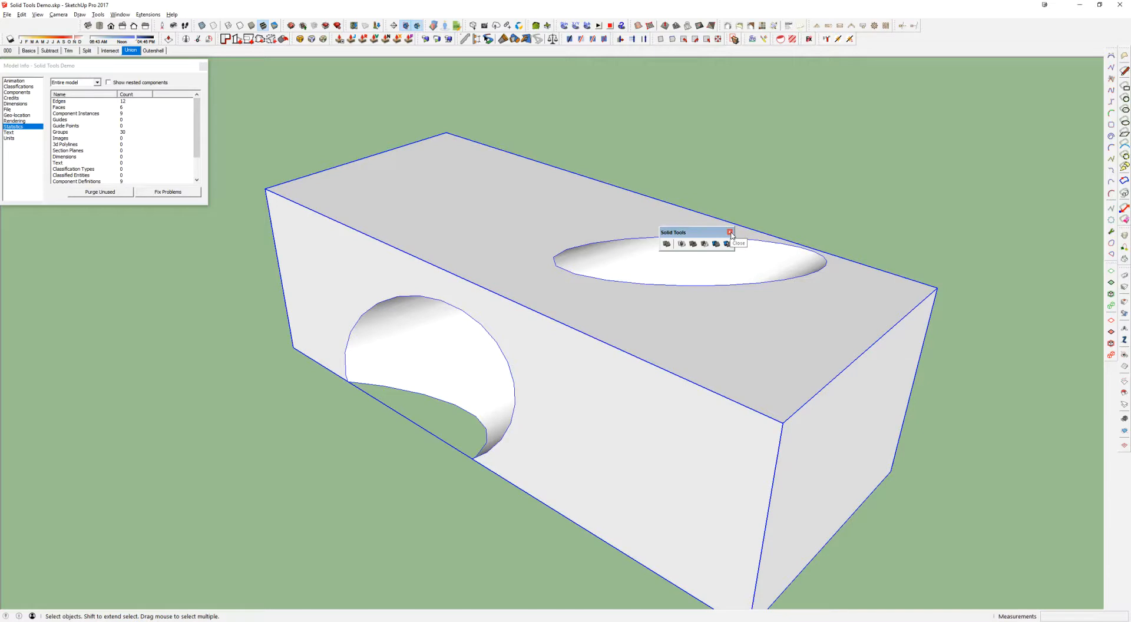
Close the Solid Tools toolbar and delete the box with the tapered hole
{"action": "left_click_drag", "start_coordinate": [693, 232], "coordinate": [28, 25]}
{"action": "scroll", "coordinate": [466, 288], "scroll_direction": "down", "scroll_amount": 10}
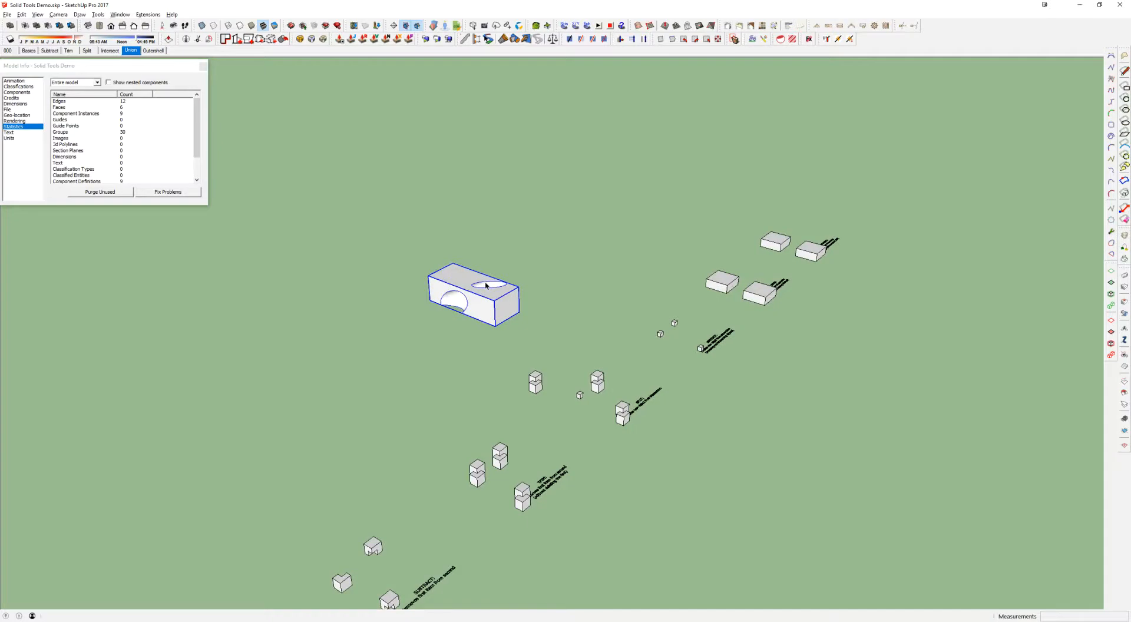
{"action": "middle_click_drag", "start_coordinate": [487, 286], "coordinate": [632, 345]}
{"action": "key", "text": "Delete"}
{"action": "middle_click_drag", "start_coordinate": [826, 348], "coordinate": [767, 320]}
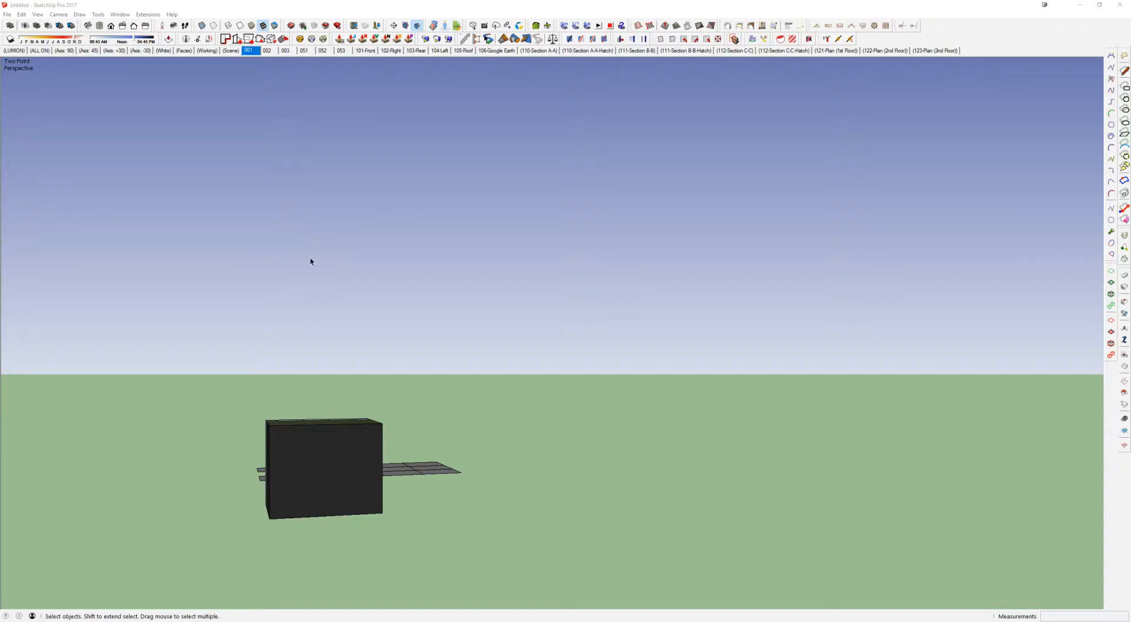
Bring up the dialog for opening an existing model and dismiss its location error
{"action": "left_click", "coordinate": [7, 14]}
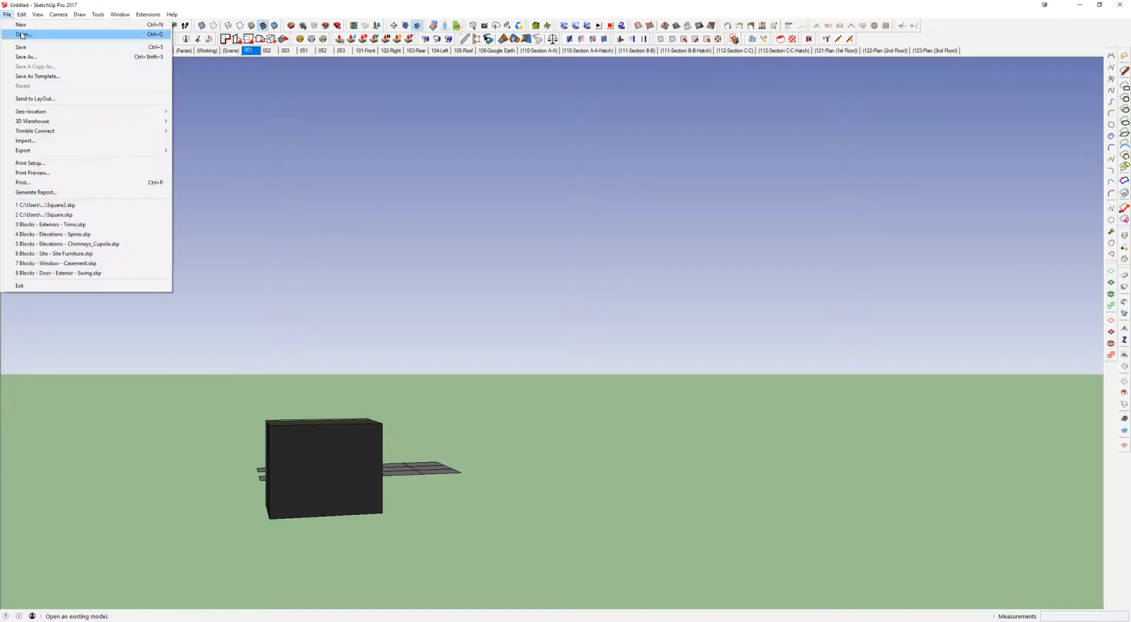
{"action": "left_click", "coordinate": [22, 35]}
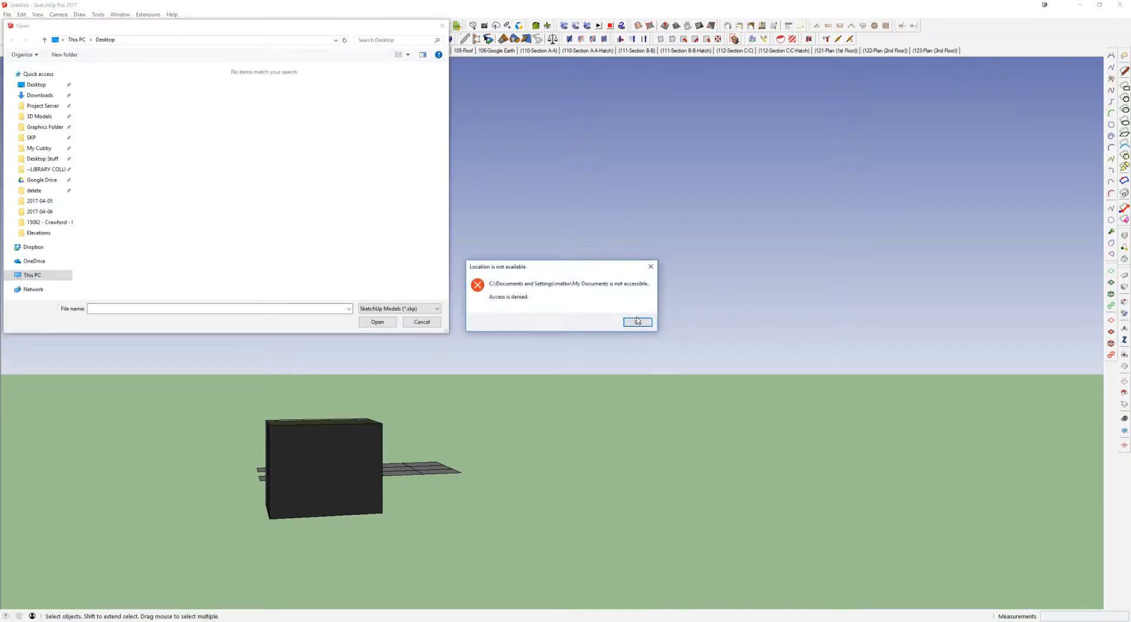
{"action": "left_click", "coordinate": [637, 321]}
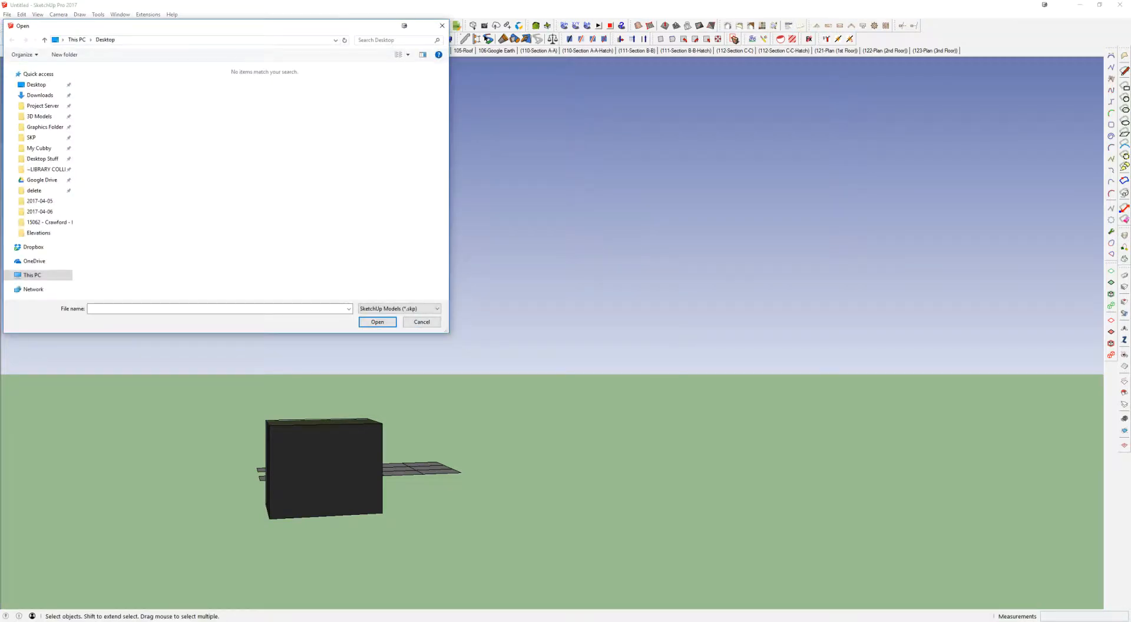